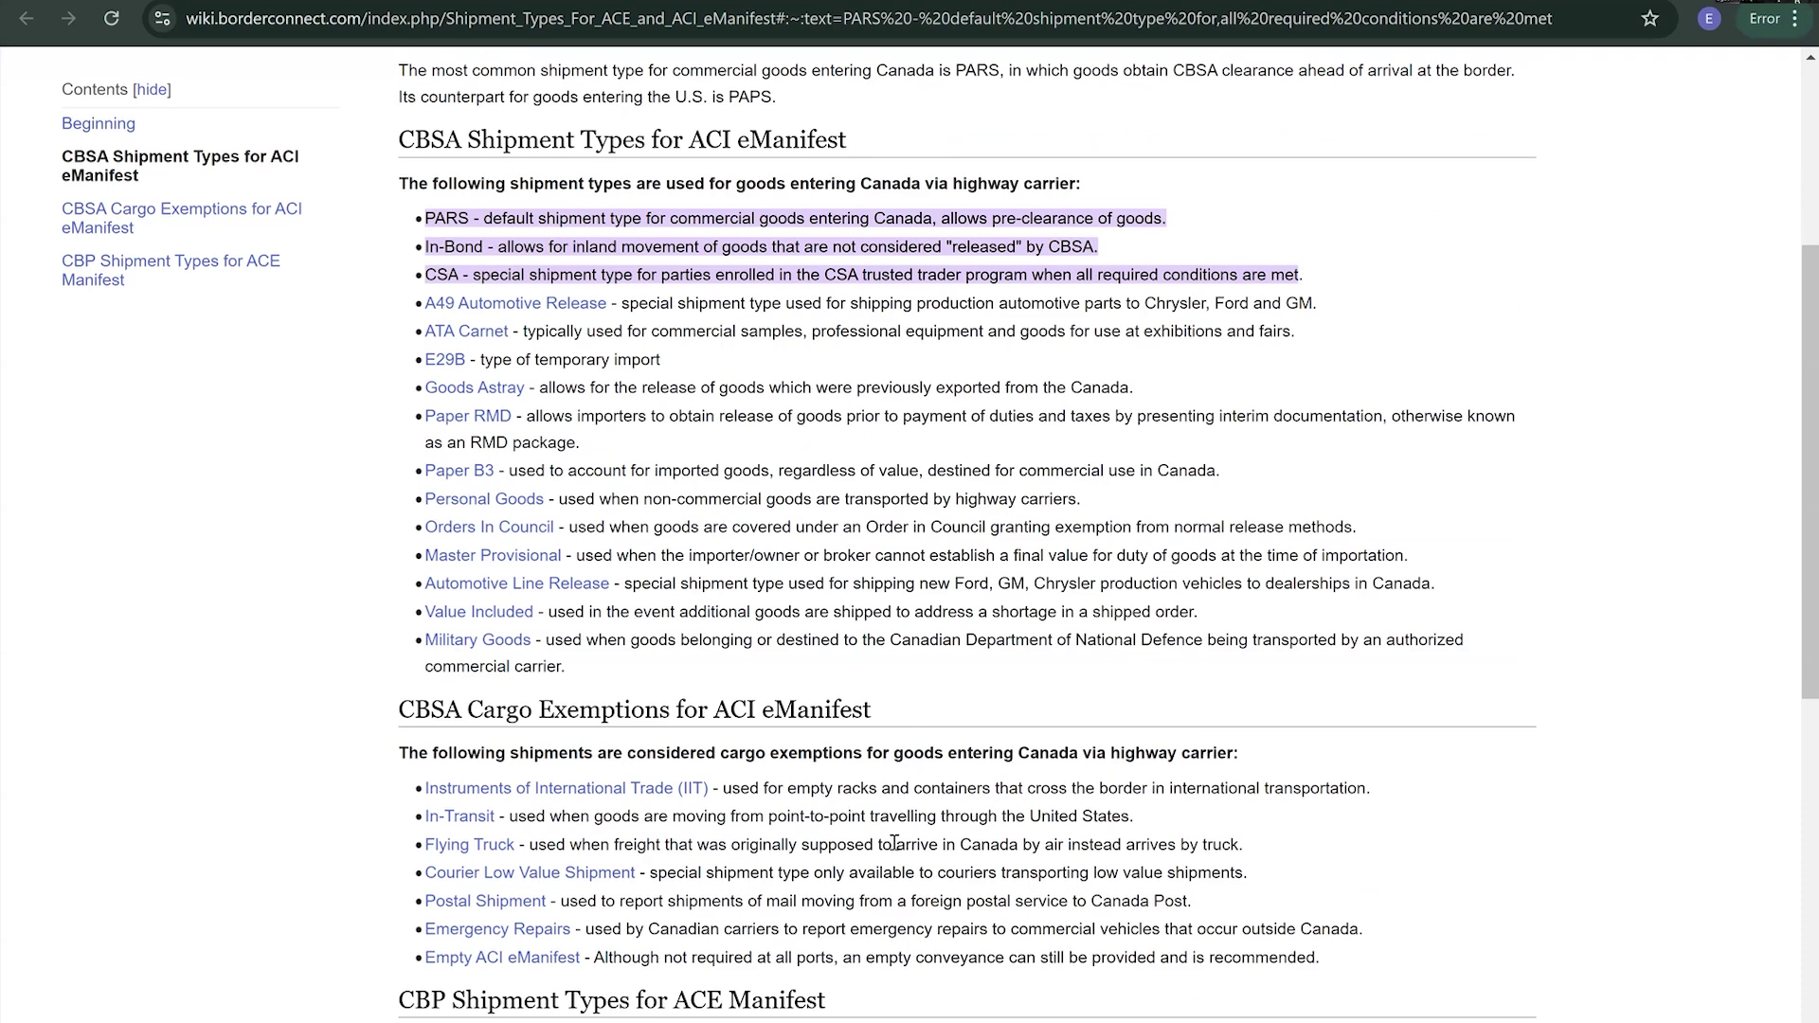
# - Scroll through the CBSA shipment types list in the Shipment Types For ACE and ACI eManifest article
pyautogui.scroll(3, 891, 848)
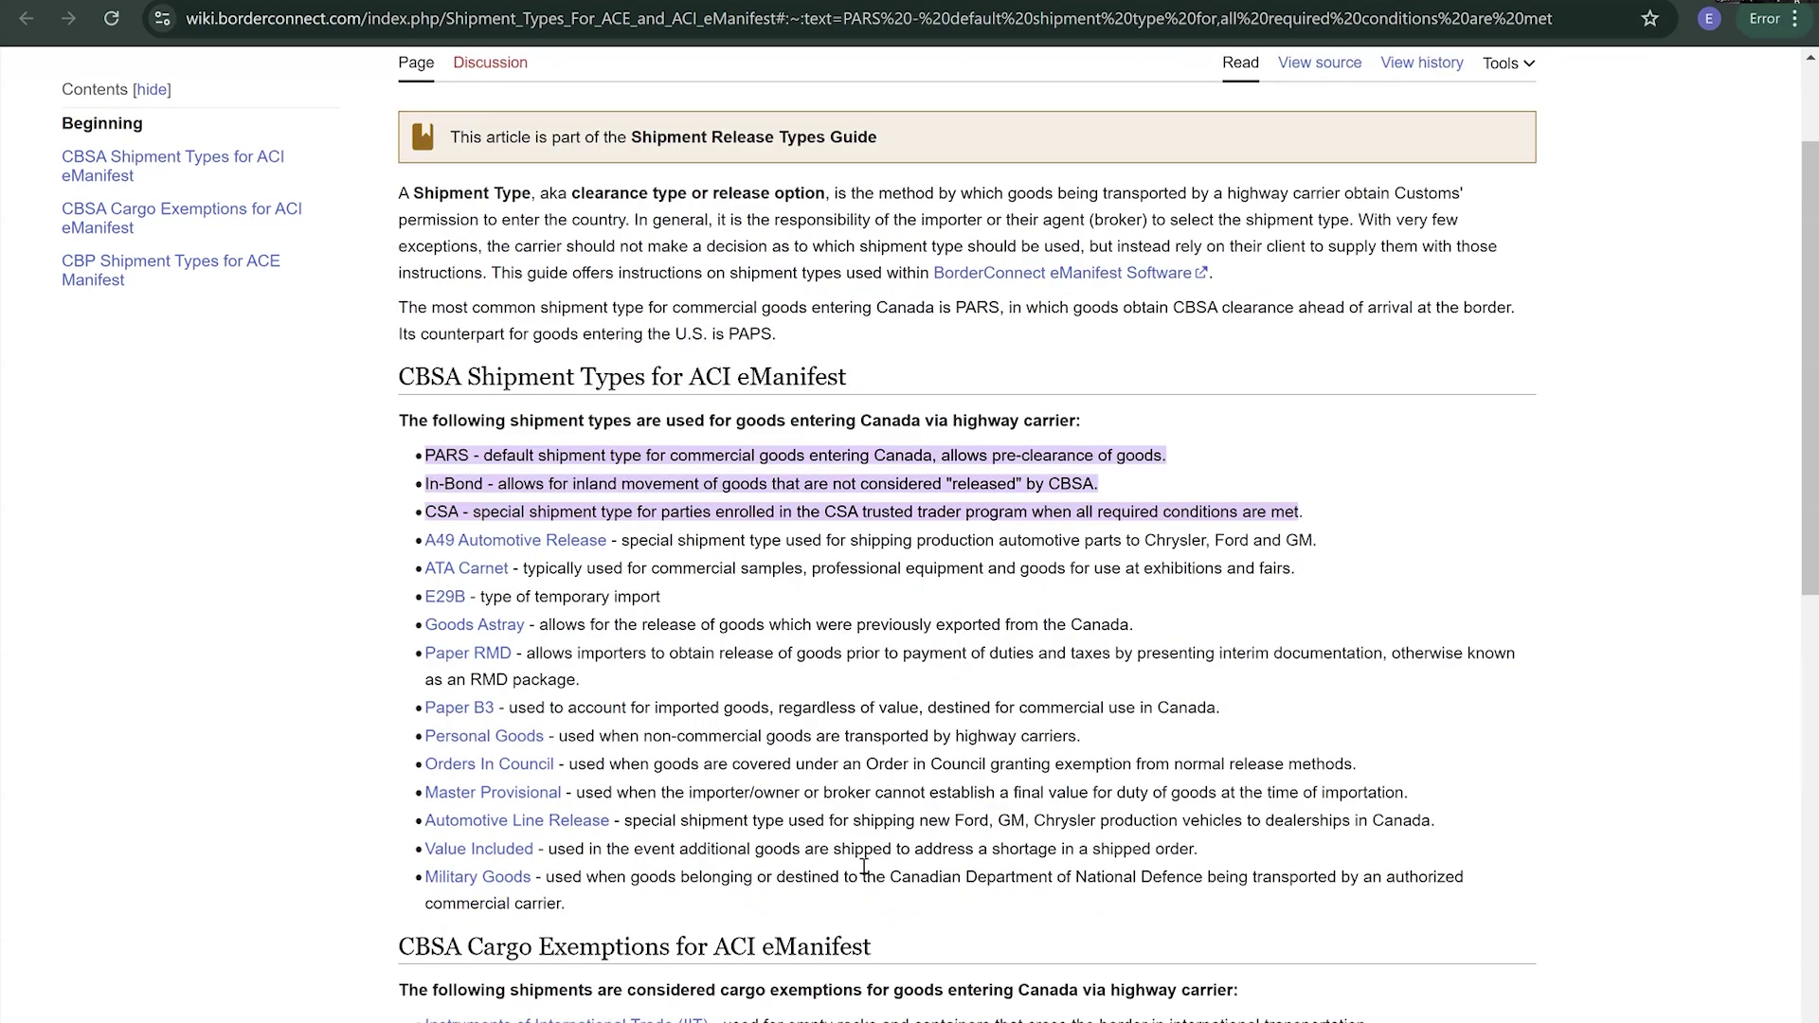
pyautogui.scroll(2, 809, 816)
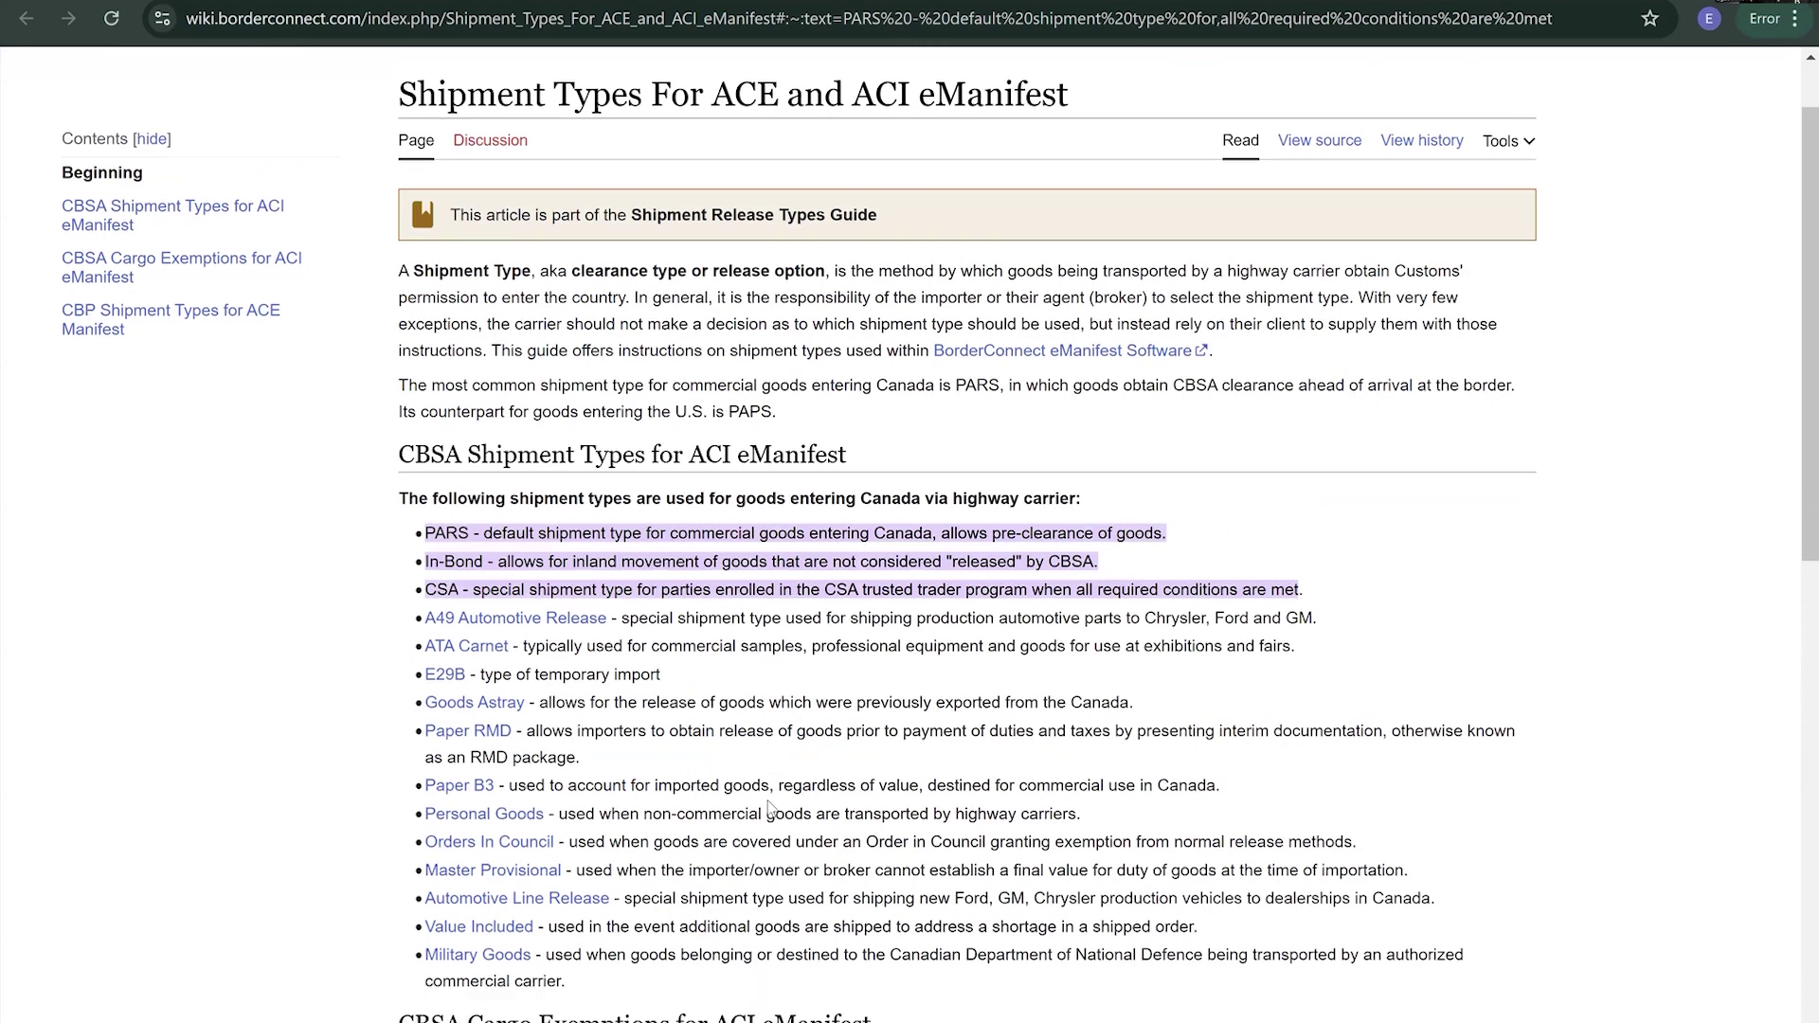
pyautogui.scroll(-2, 858, 727)
pyautogui.scroll(-1, 648, 735)
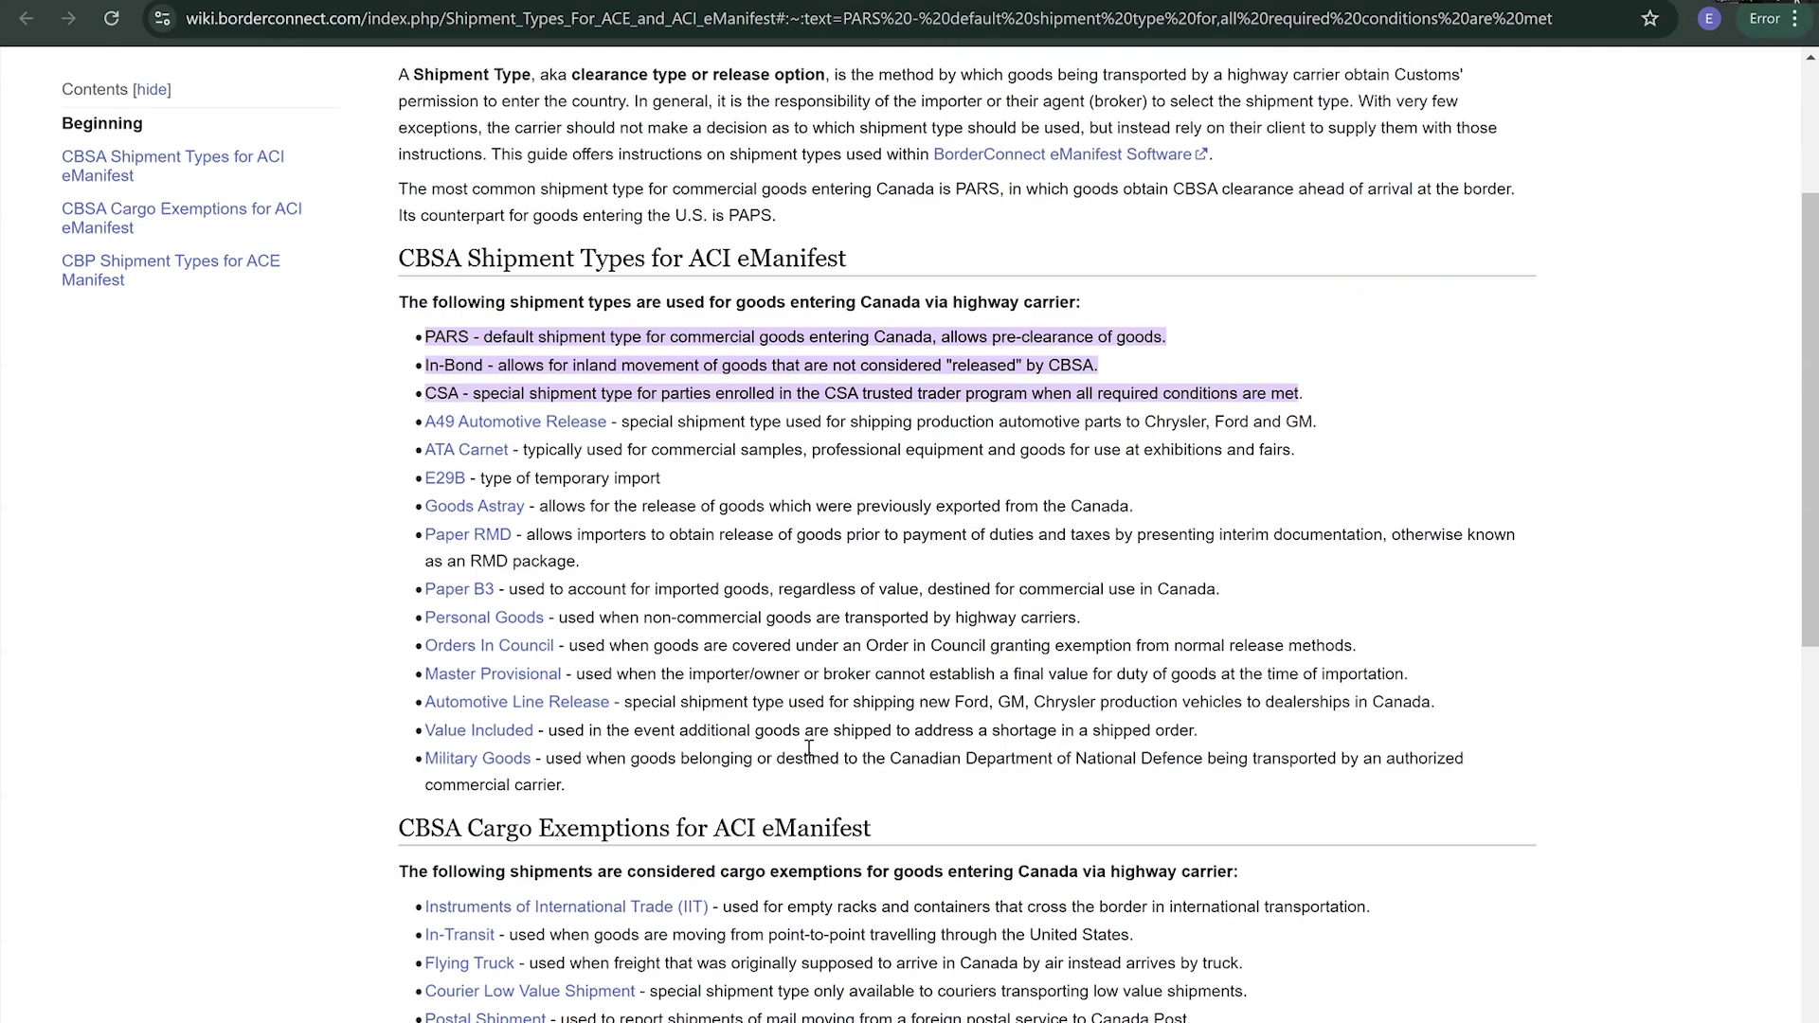
pyautogui.scroll(-1, 805, 753)
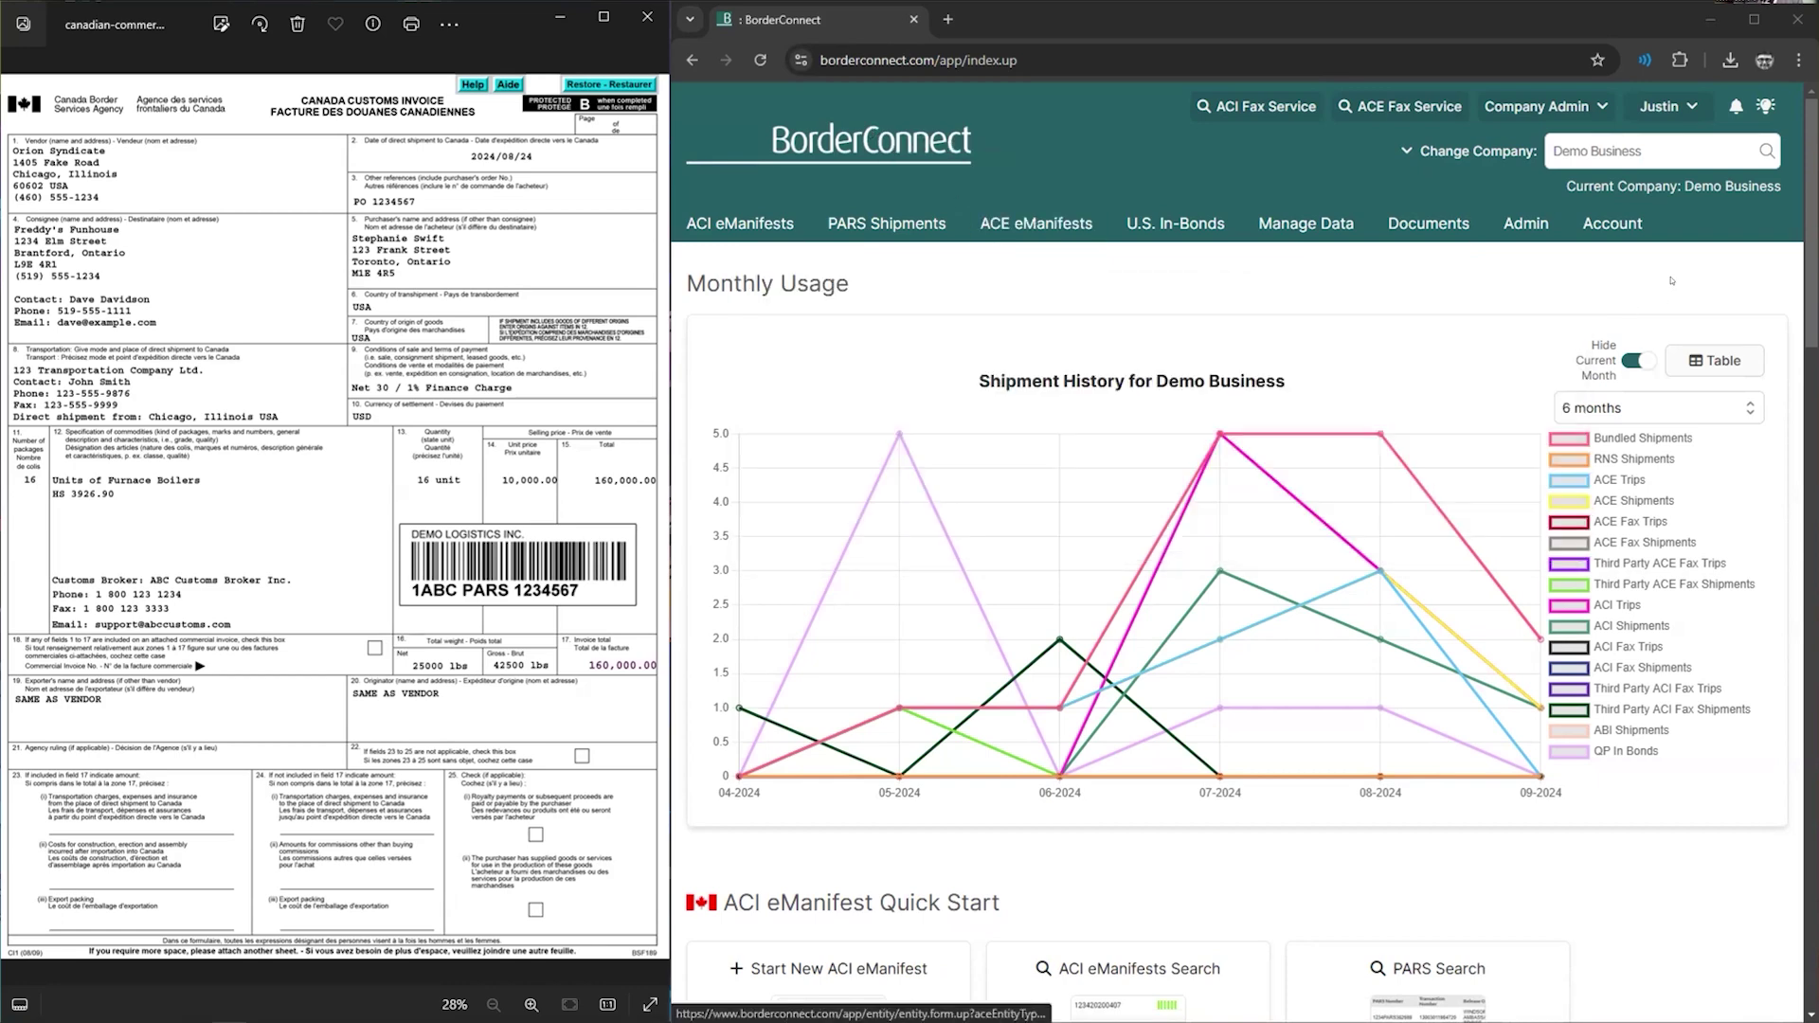
# - Scroll through the Demo Business dashboard
pyautogui.scroll(-1, 1042, 398)
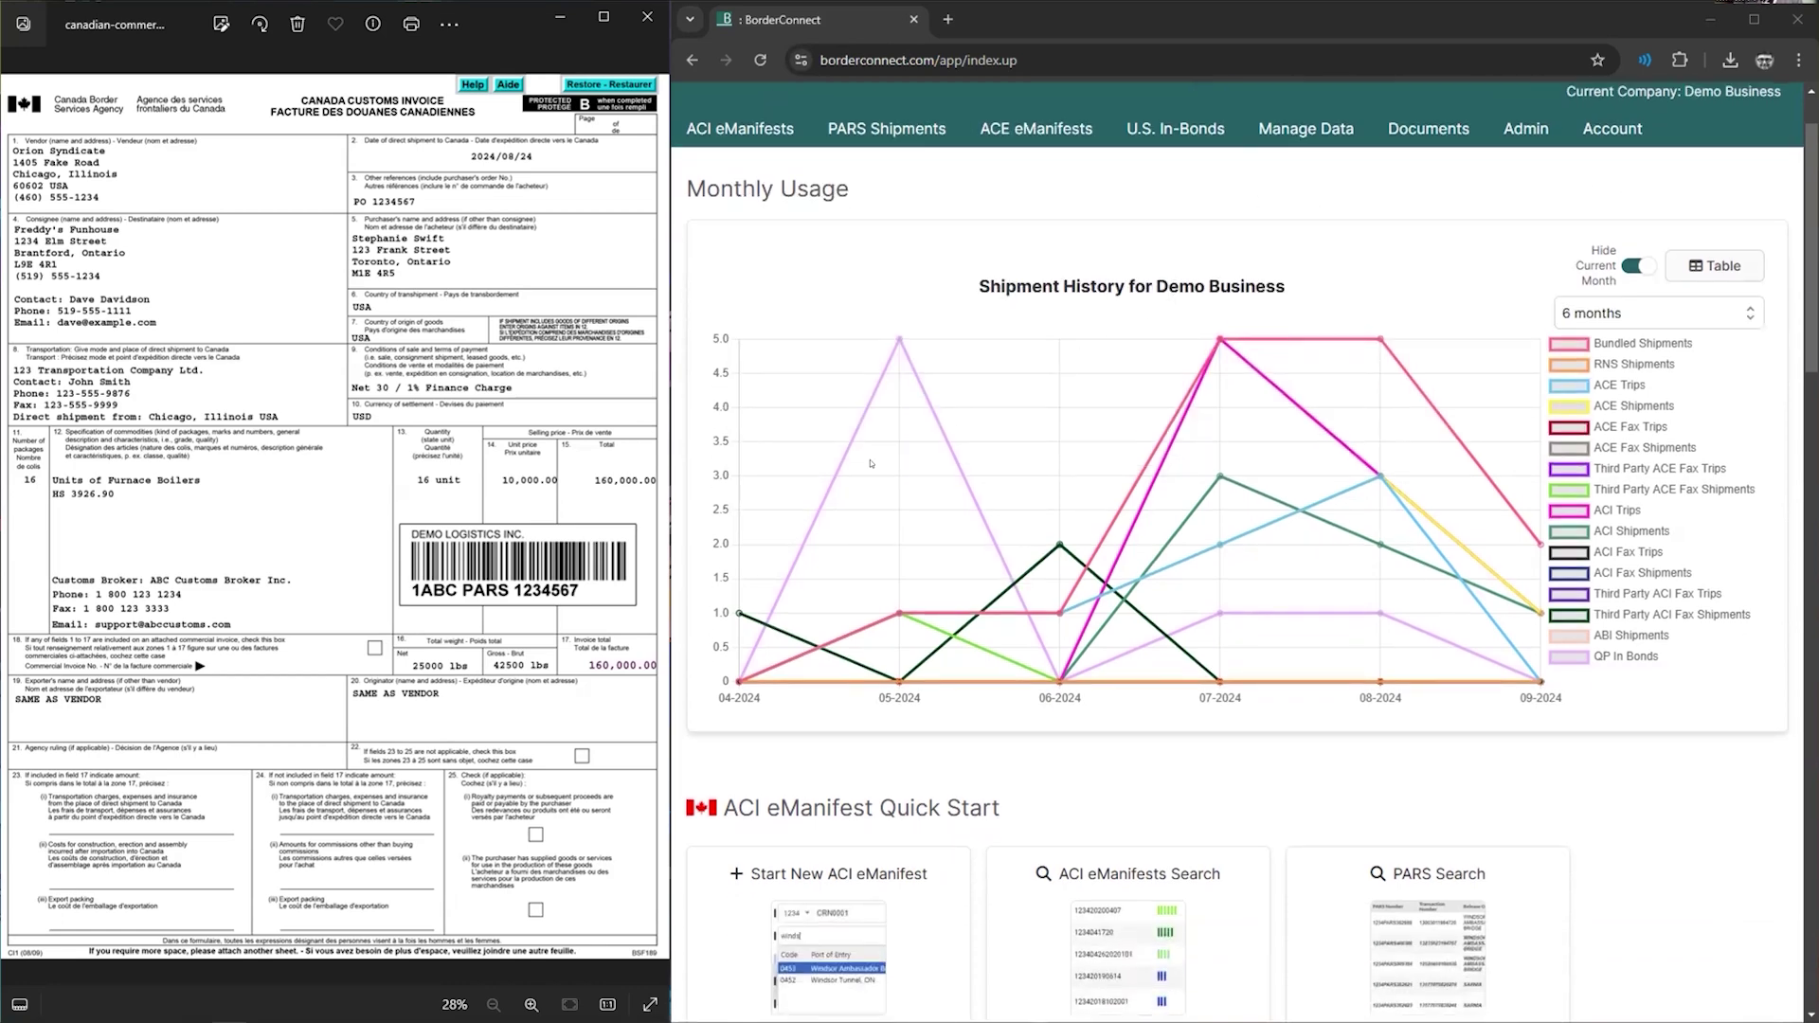
pyautogui.scroll(-1, 1323, 475)
pyautogui.scroll(-4, 1278, 526)
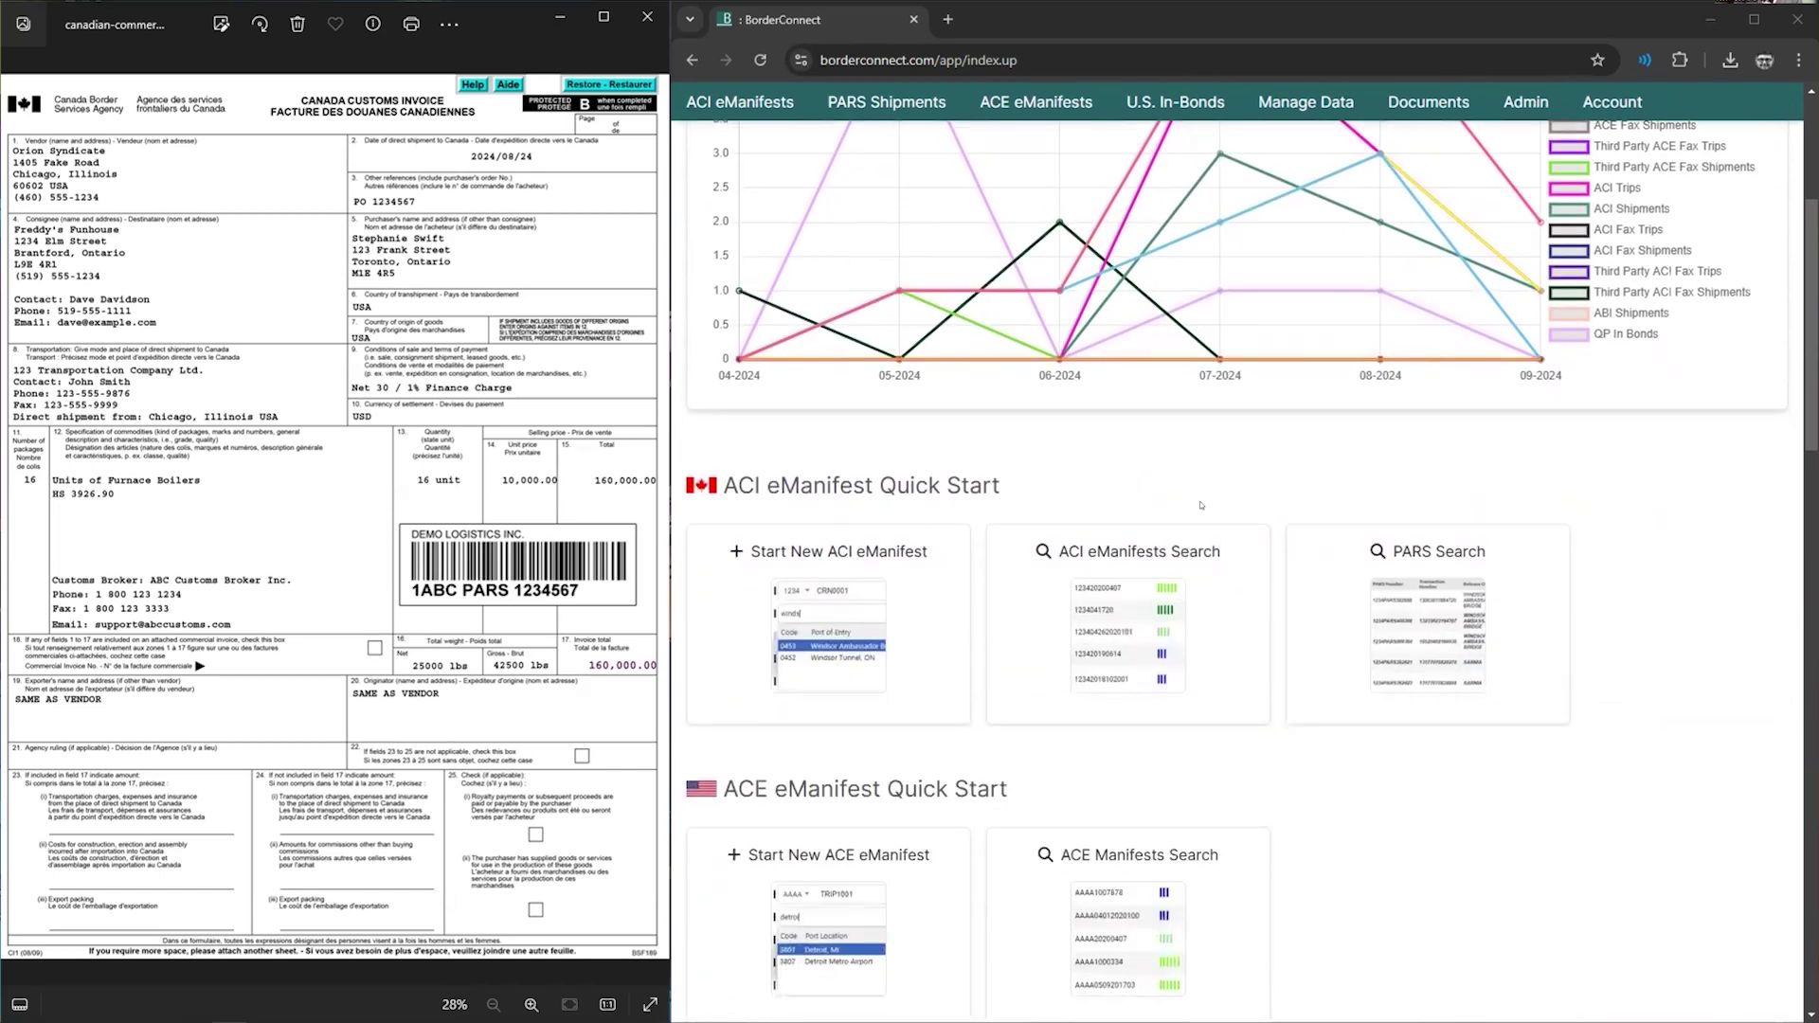
pyautogui.scroll(-7, 869, 467)
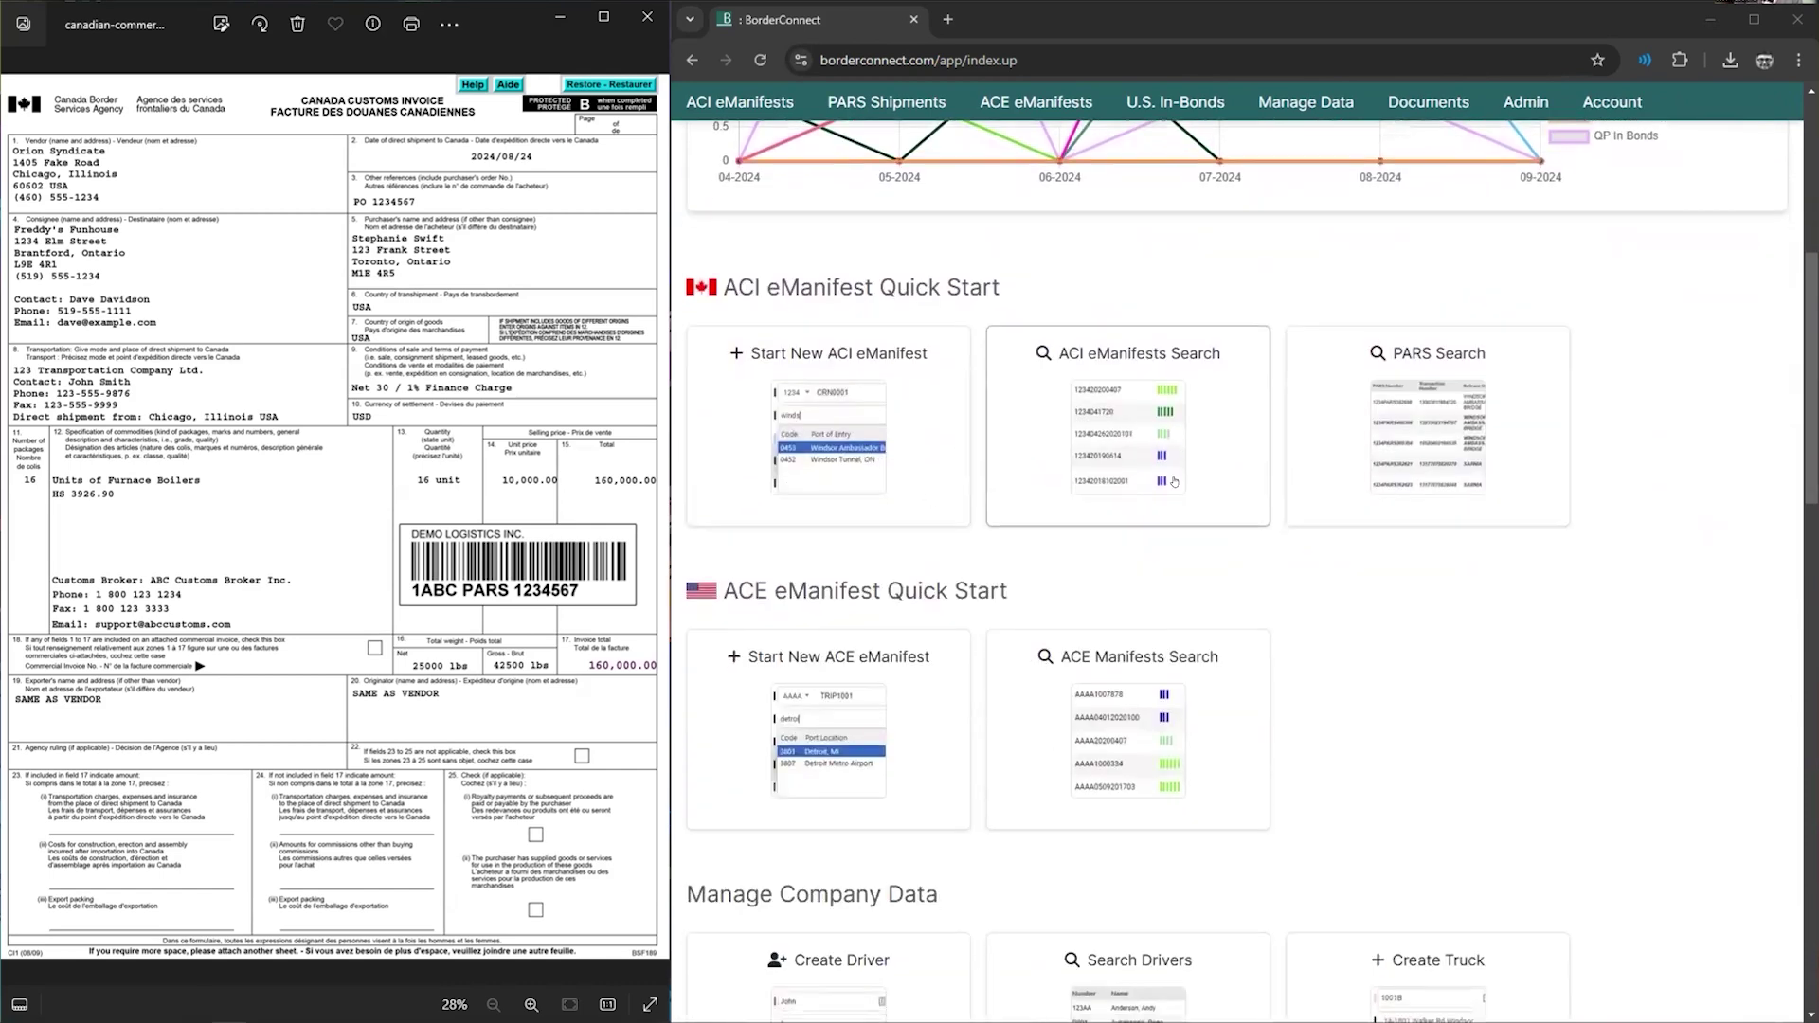
pyautogui.scroll(5, 945, 552)
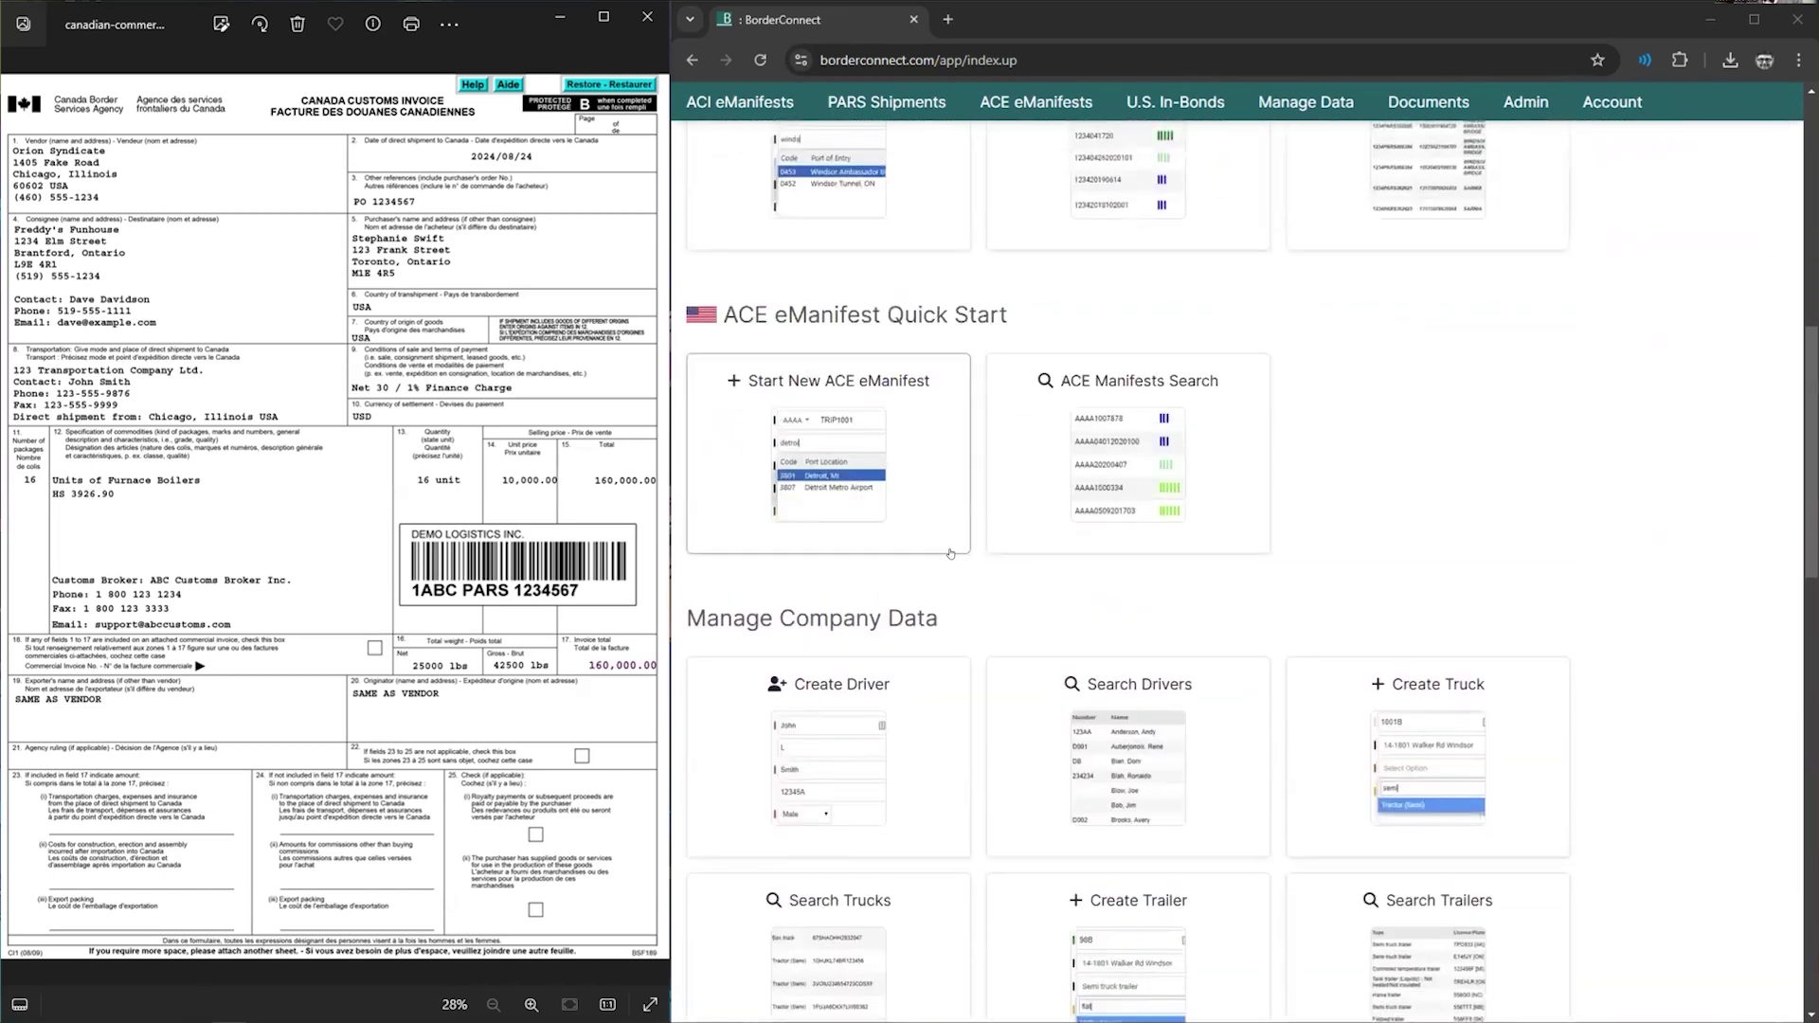
pyautogui.scroll(-2, 797, 585)
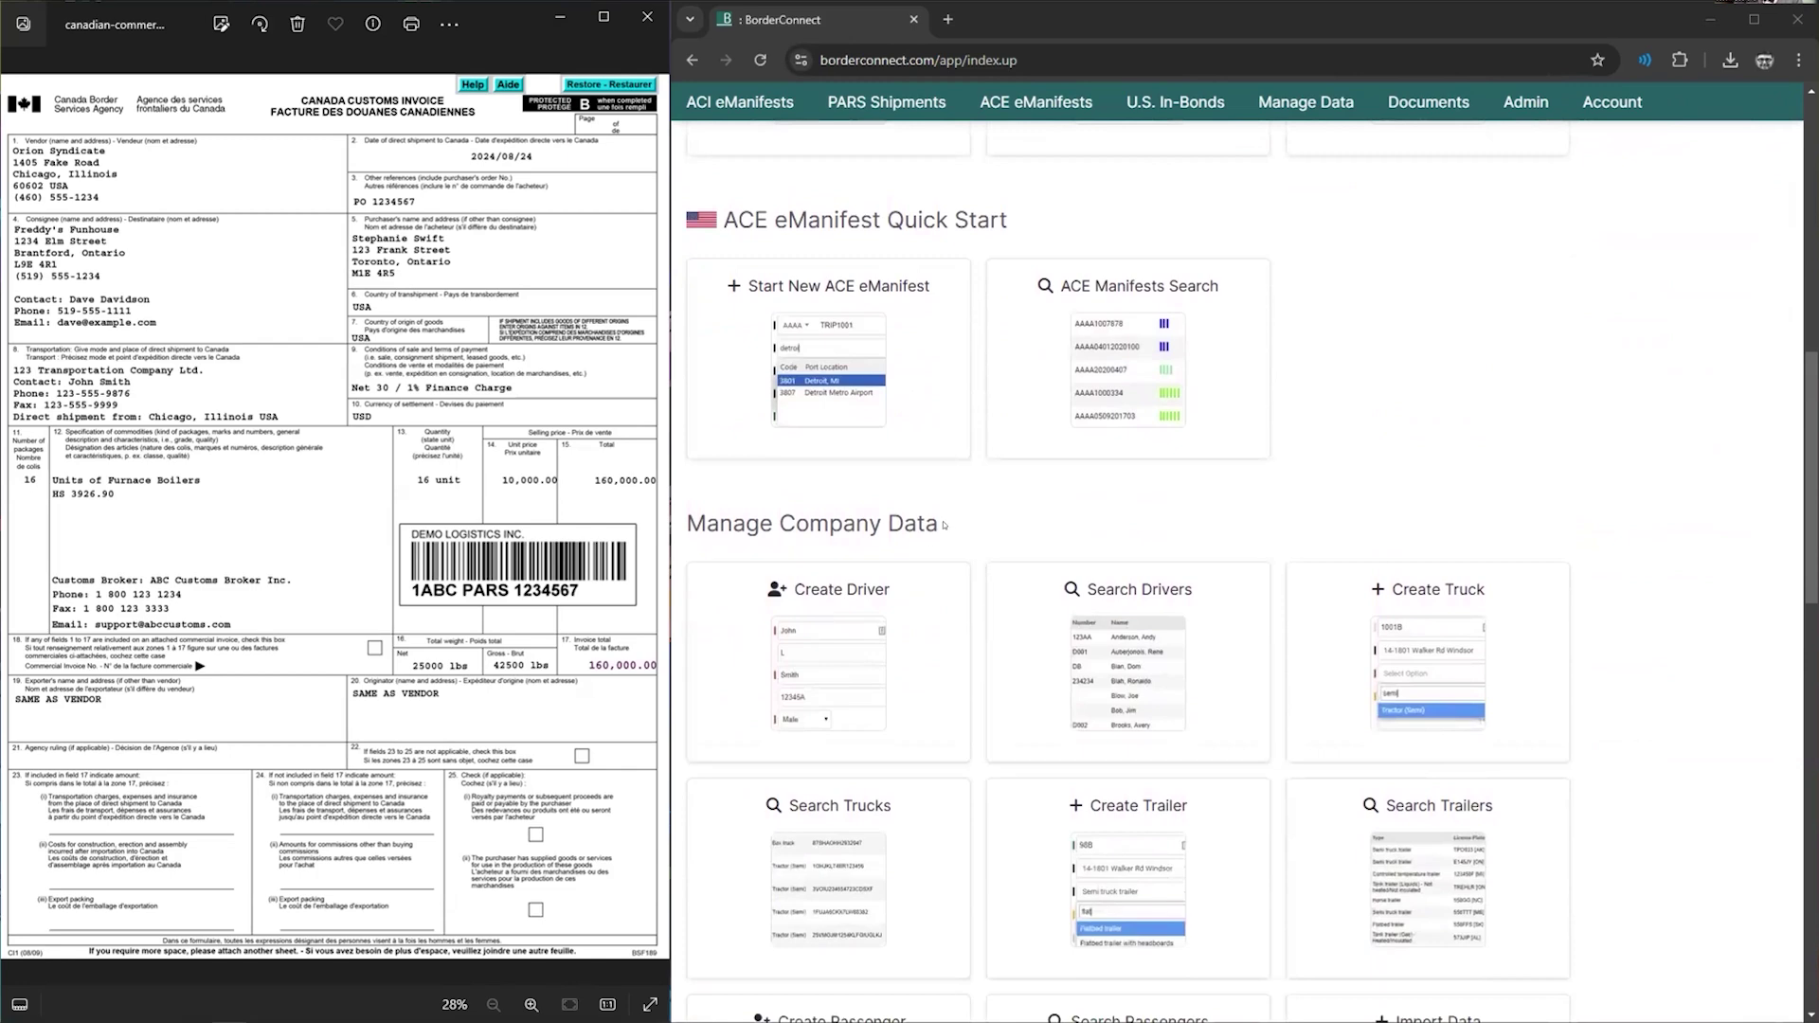
pyautogui.scroll(-3, 1042, 625)
pyautogui.scroll(1, 1100, 644)
pyautogui.scroll(12, 1100, 644)
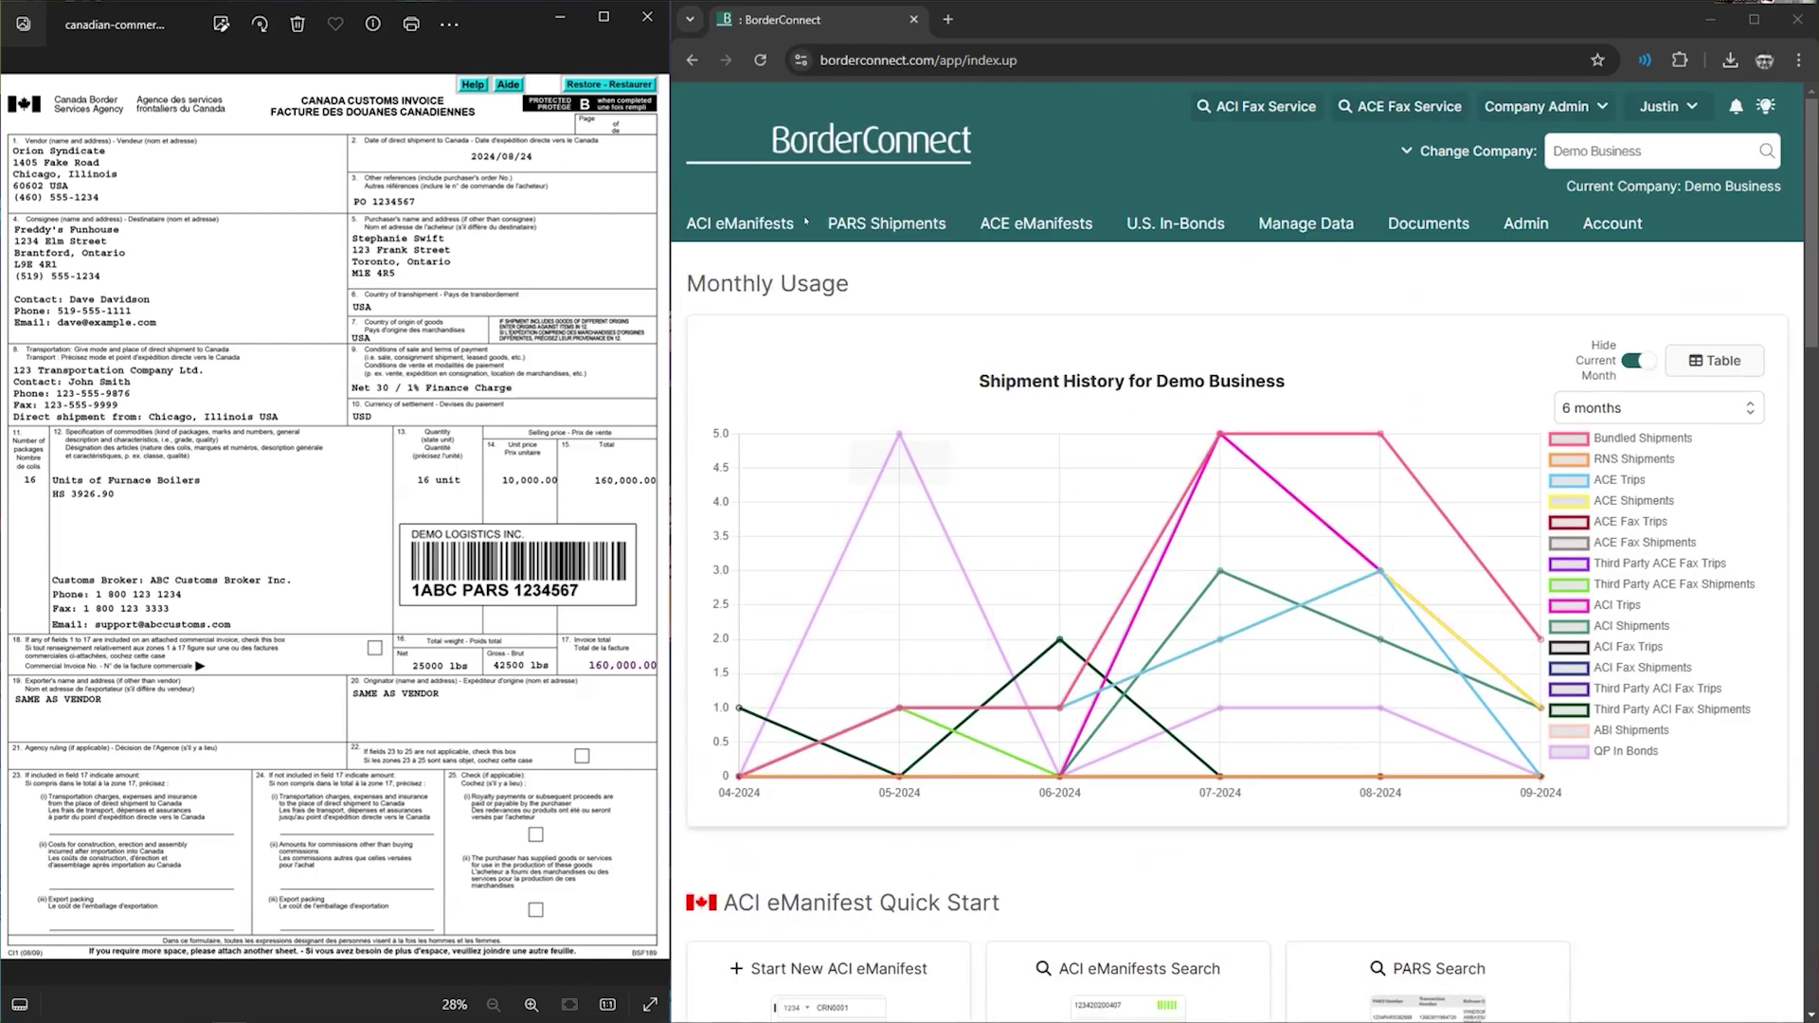
# - Bring up the Manage Data dropdown listing drivers, passengers, trucks and trailers
pyautogui.moveTo(1164, 220)
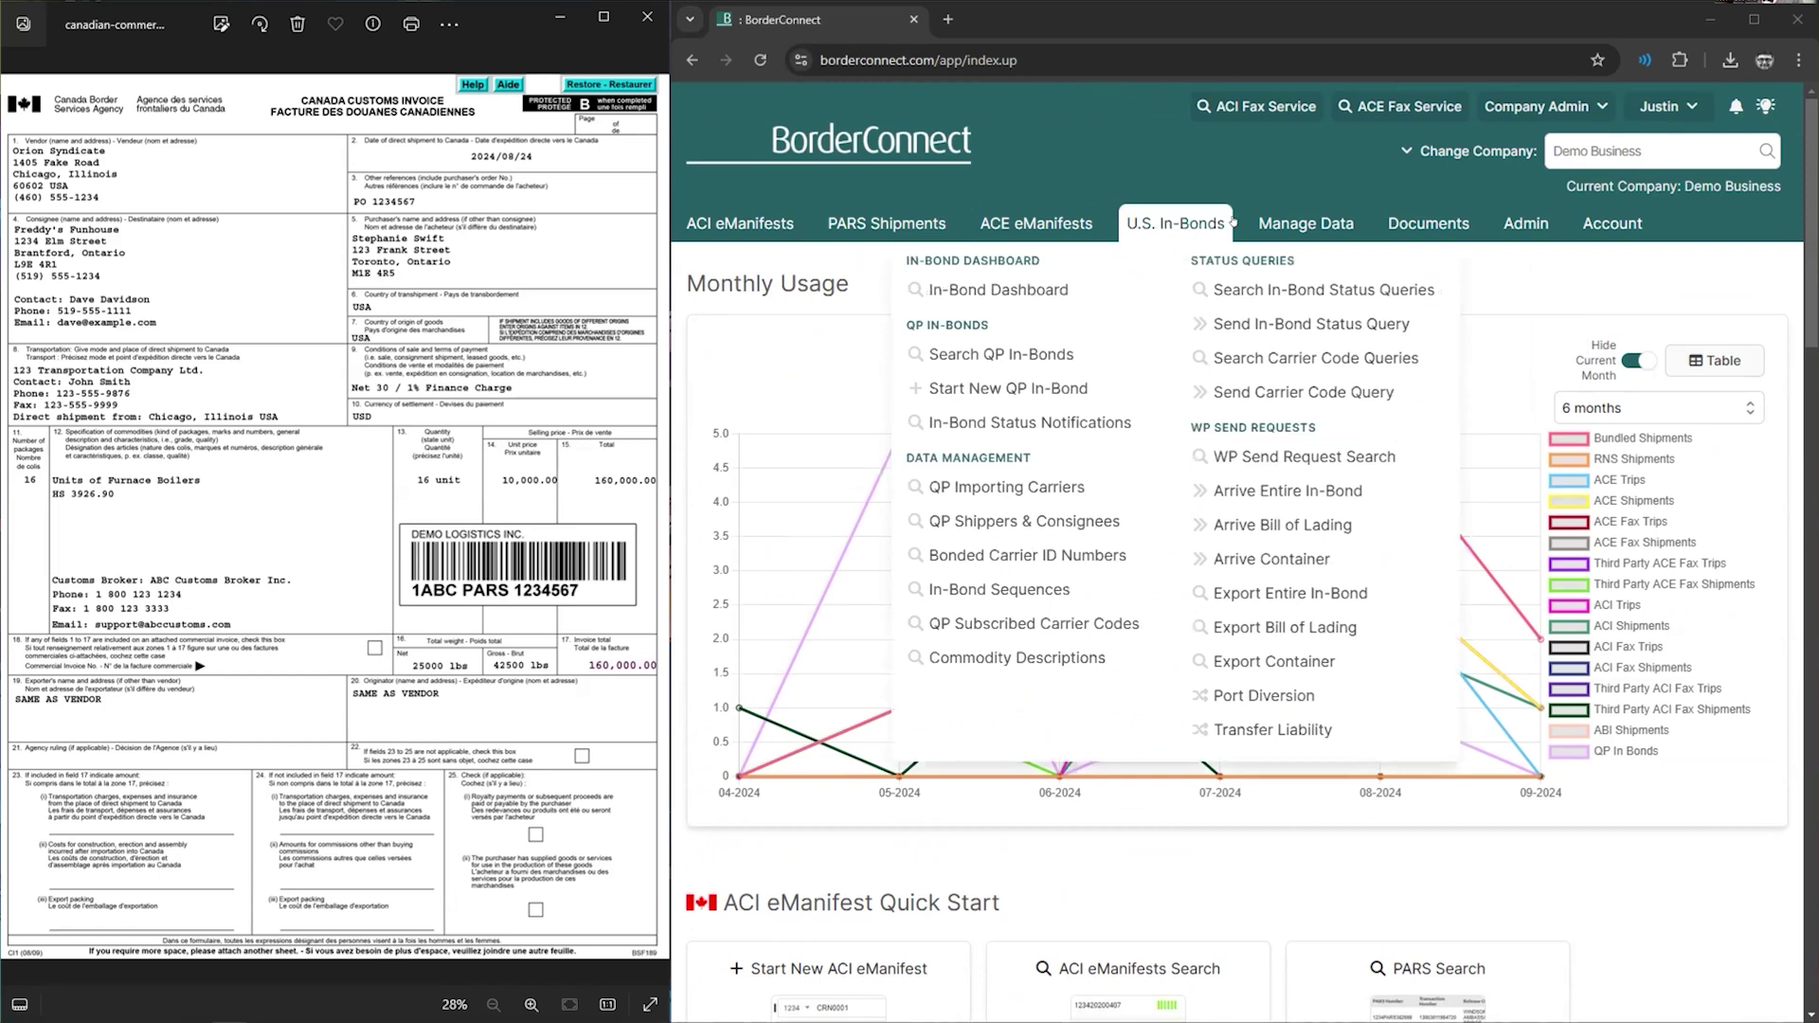
pyautogui.moveTo(1389, 221)
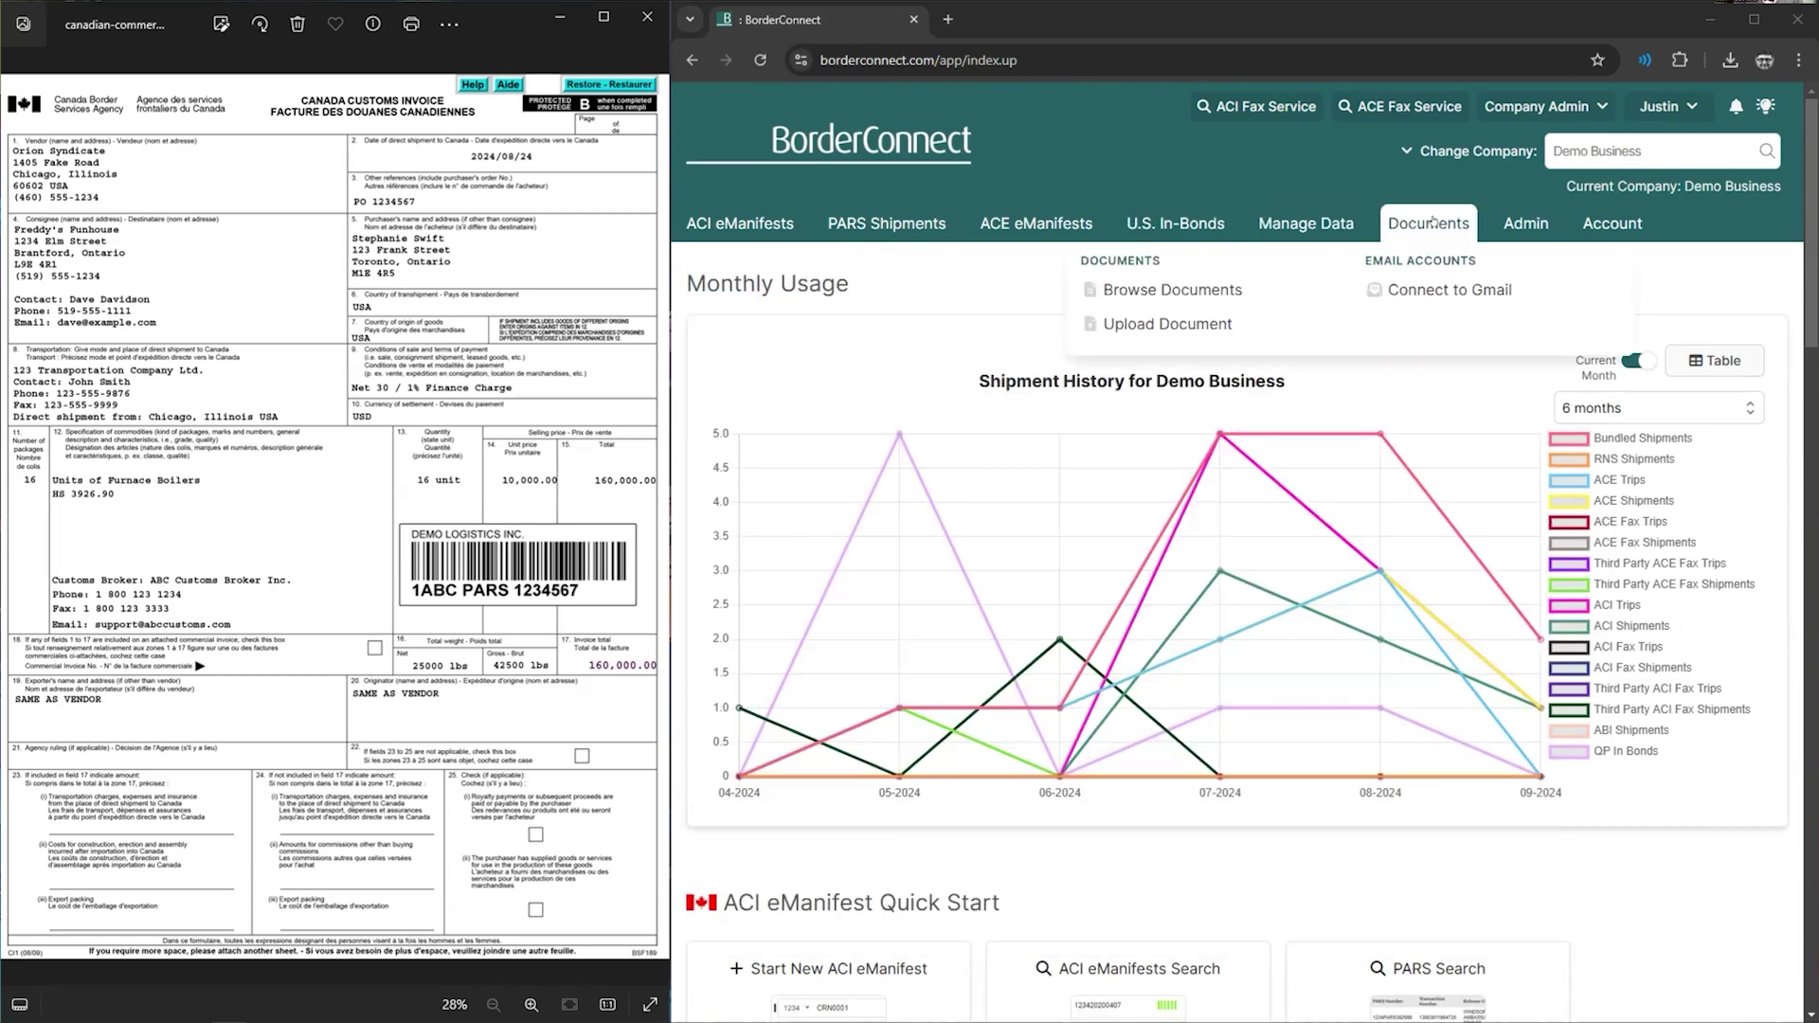
pyautogui.moveTo(1222, 223)
pyautogui.moveTo(1068, 233)
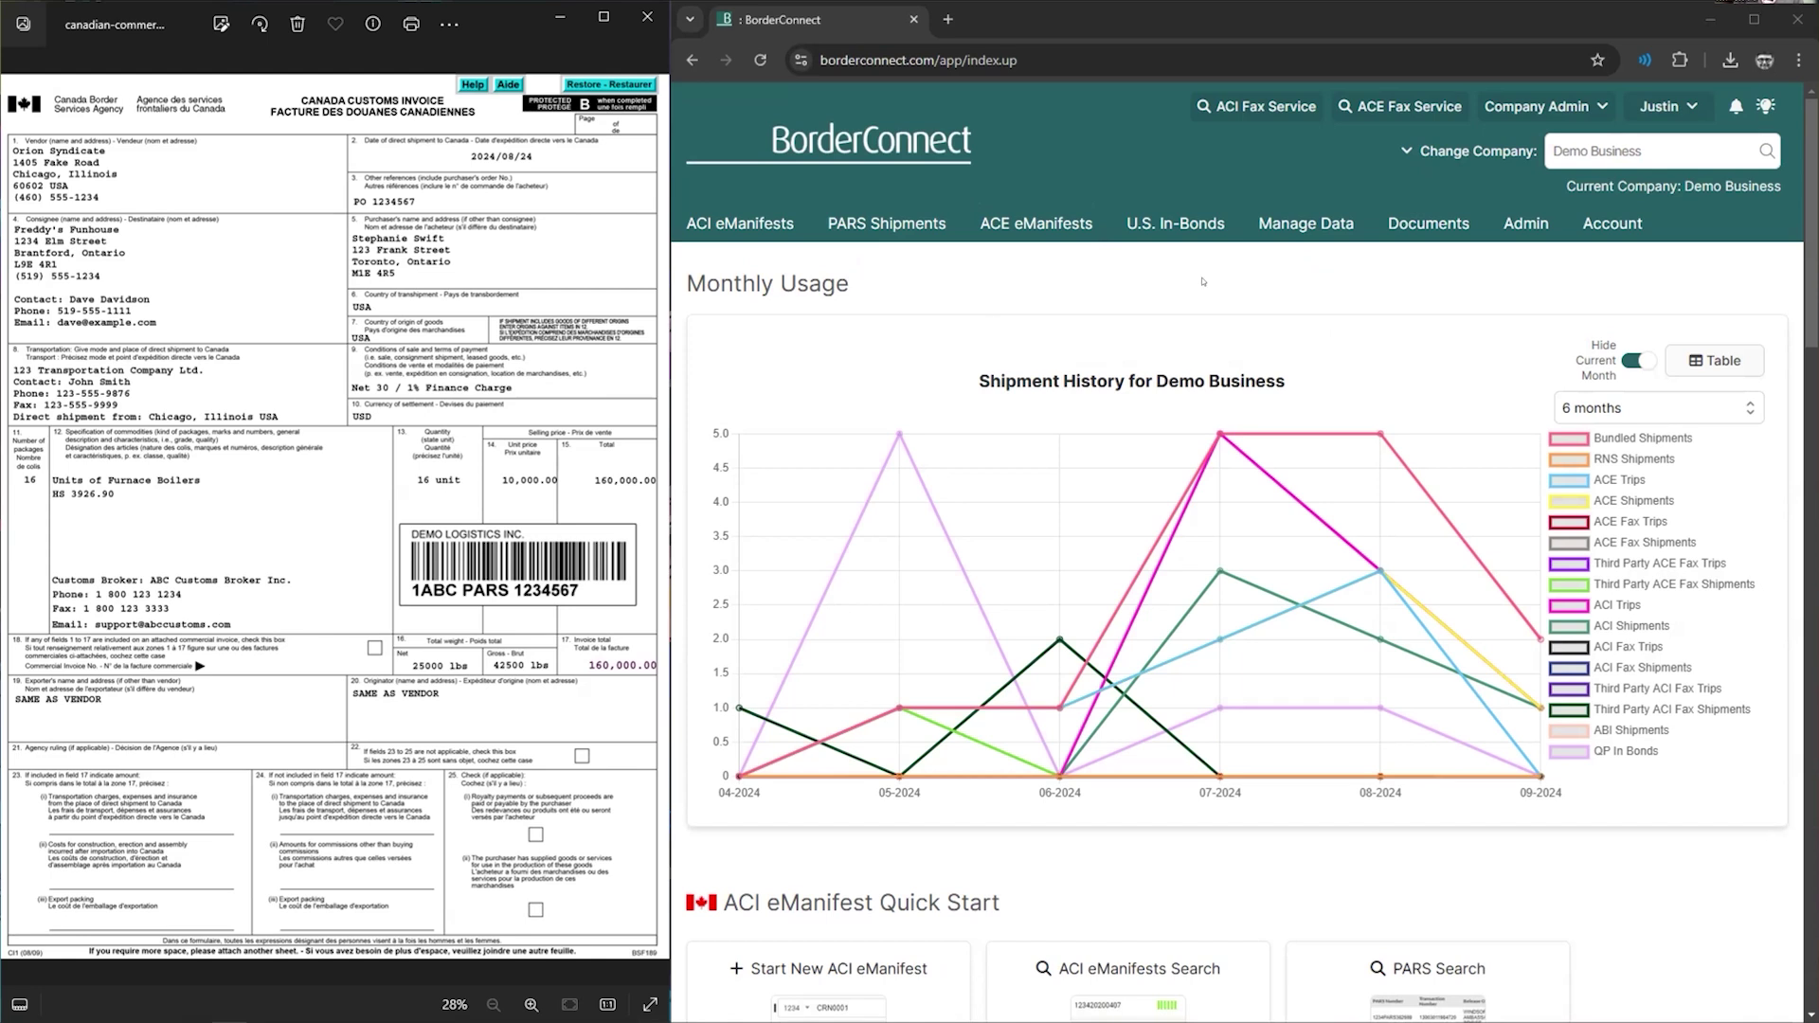
pyautogui.moveTo(1331, 236)
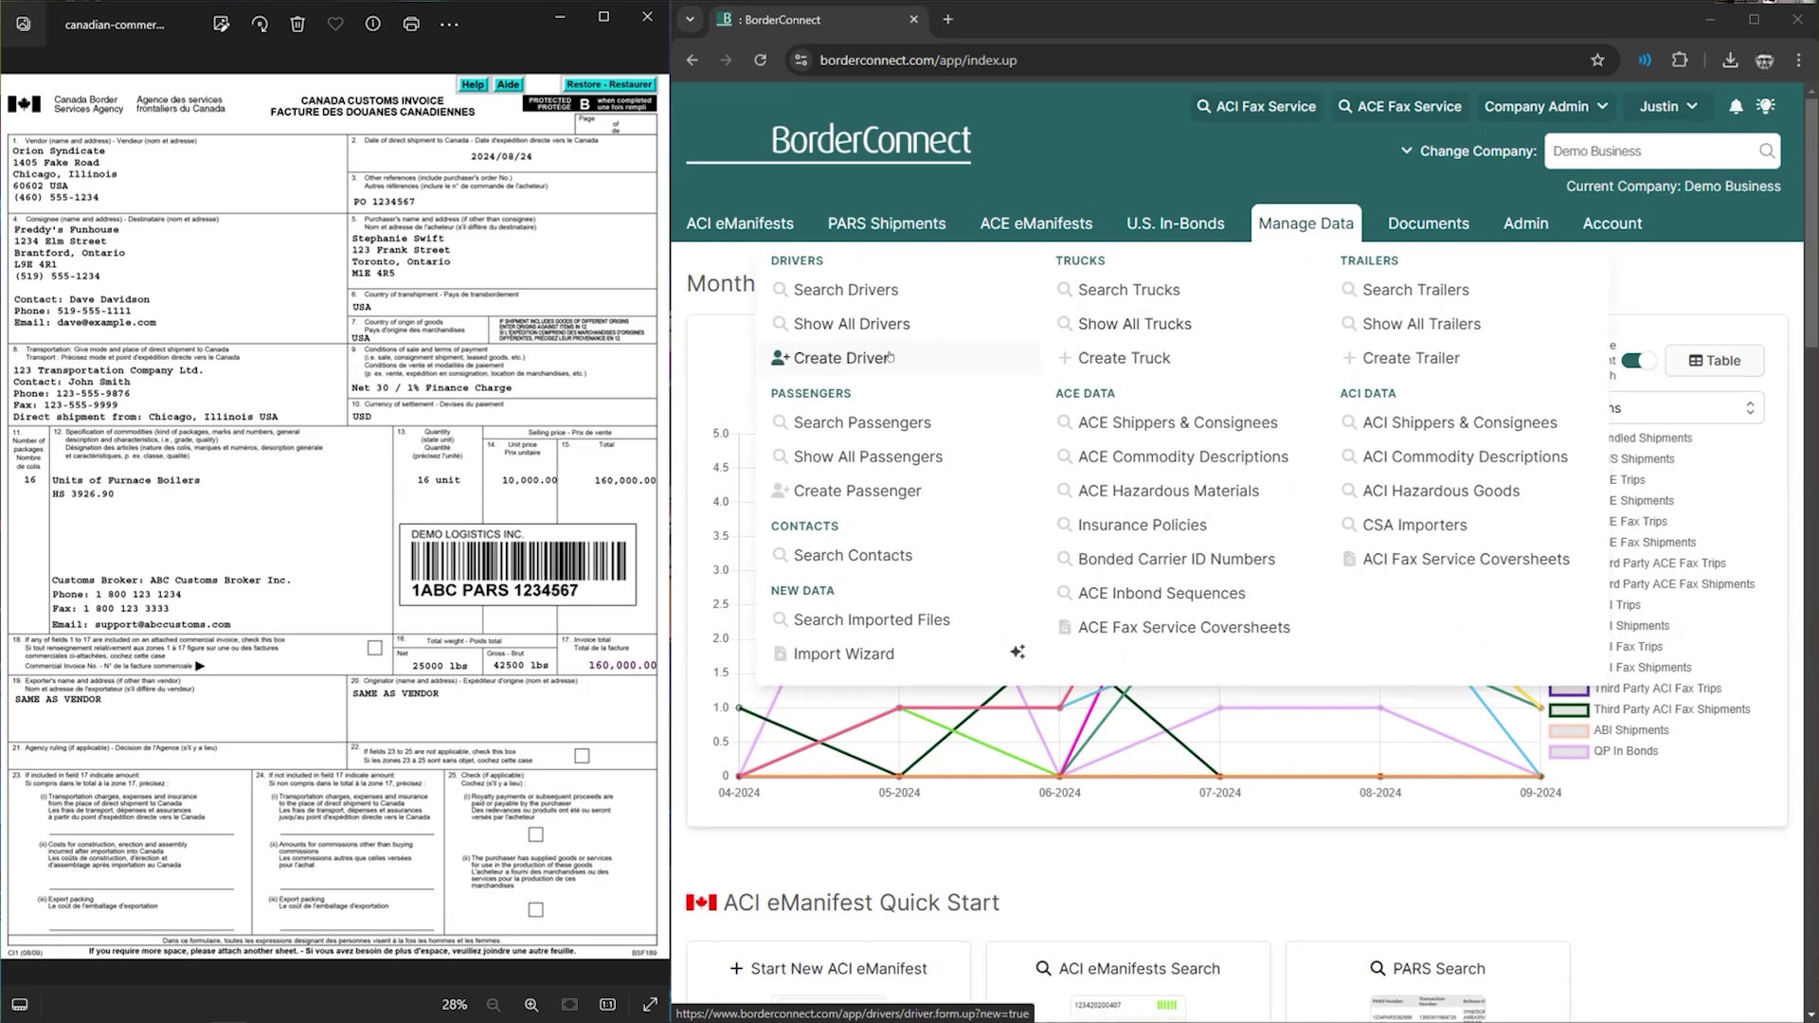
# - Start a new driver and enter the driver's first and last name
pyautogui.click(889, 356)
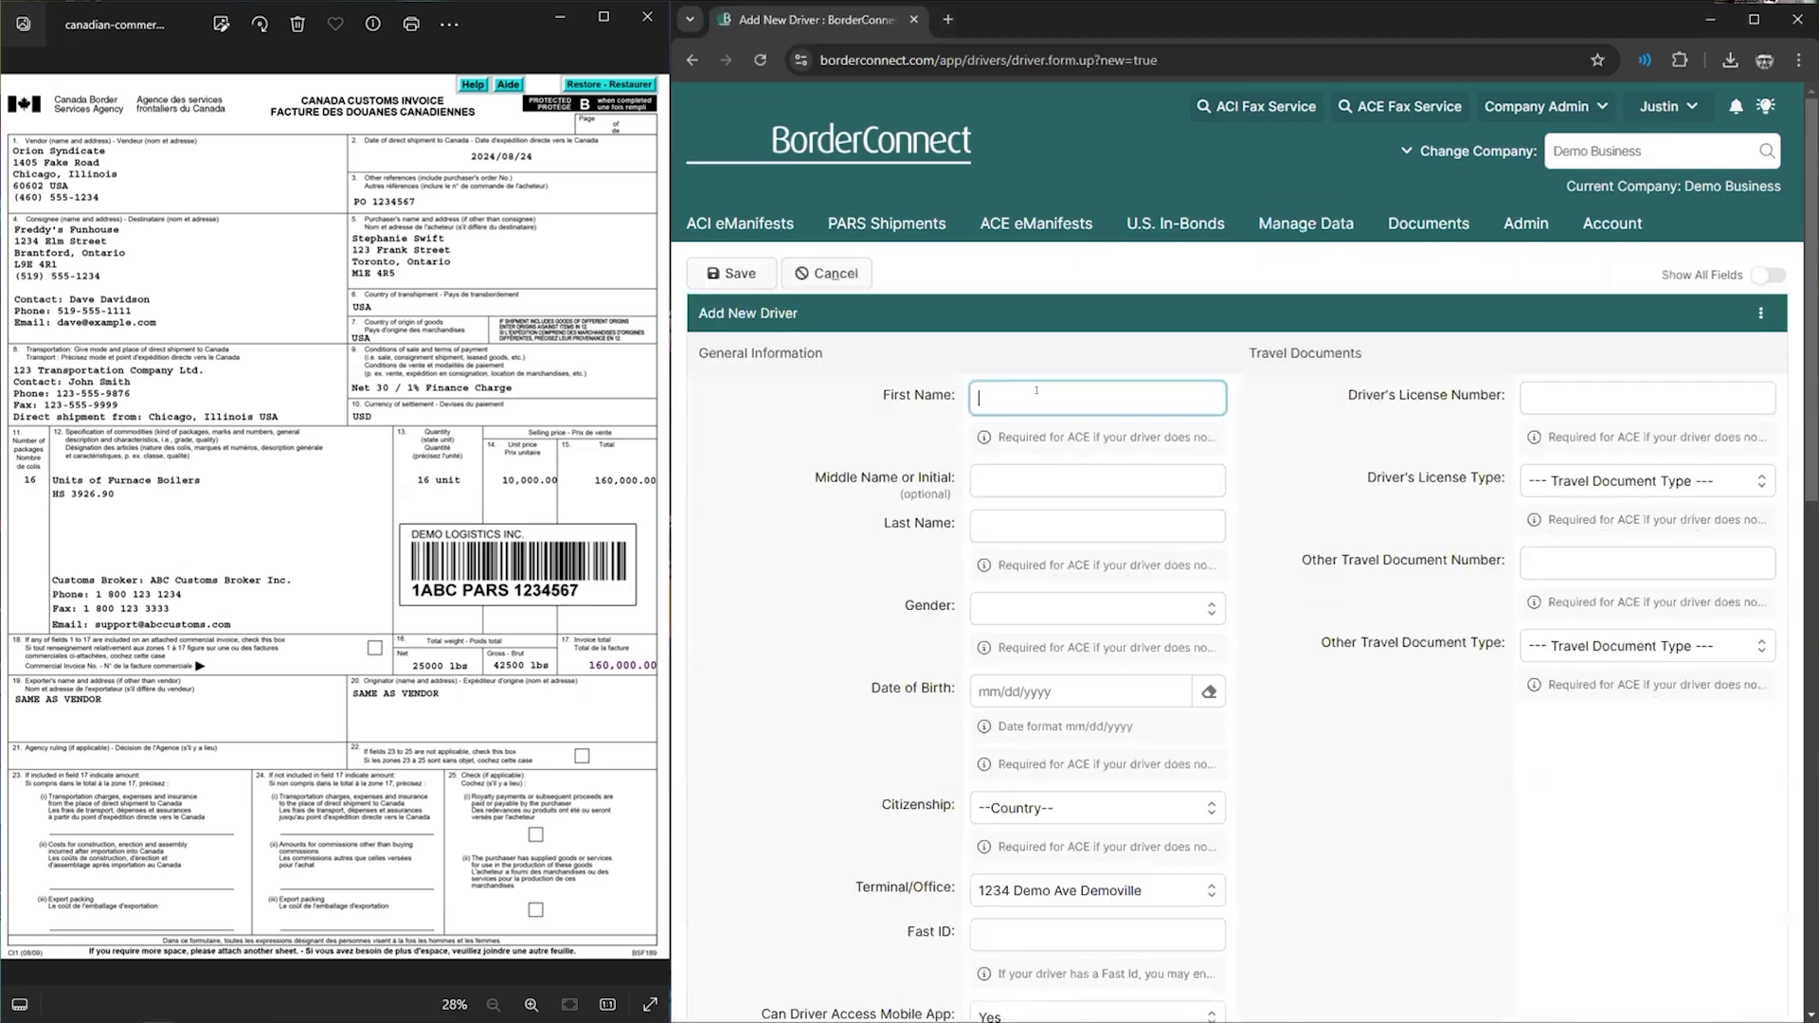
pyautogui.scroll(-1, 1083, 391)
pyautogui.click(1006, 296)
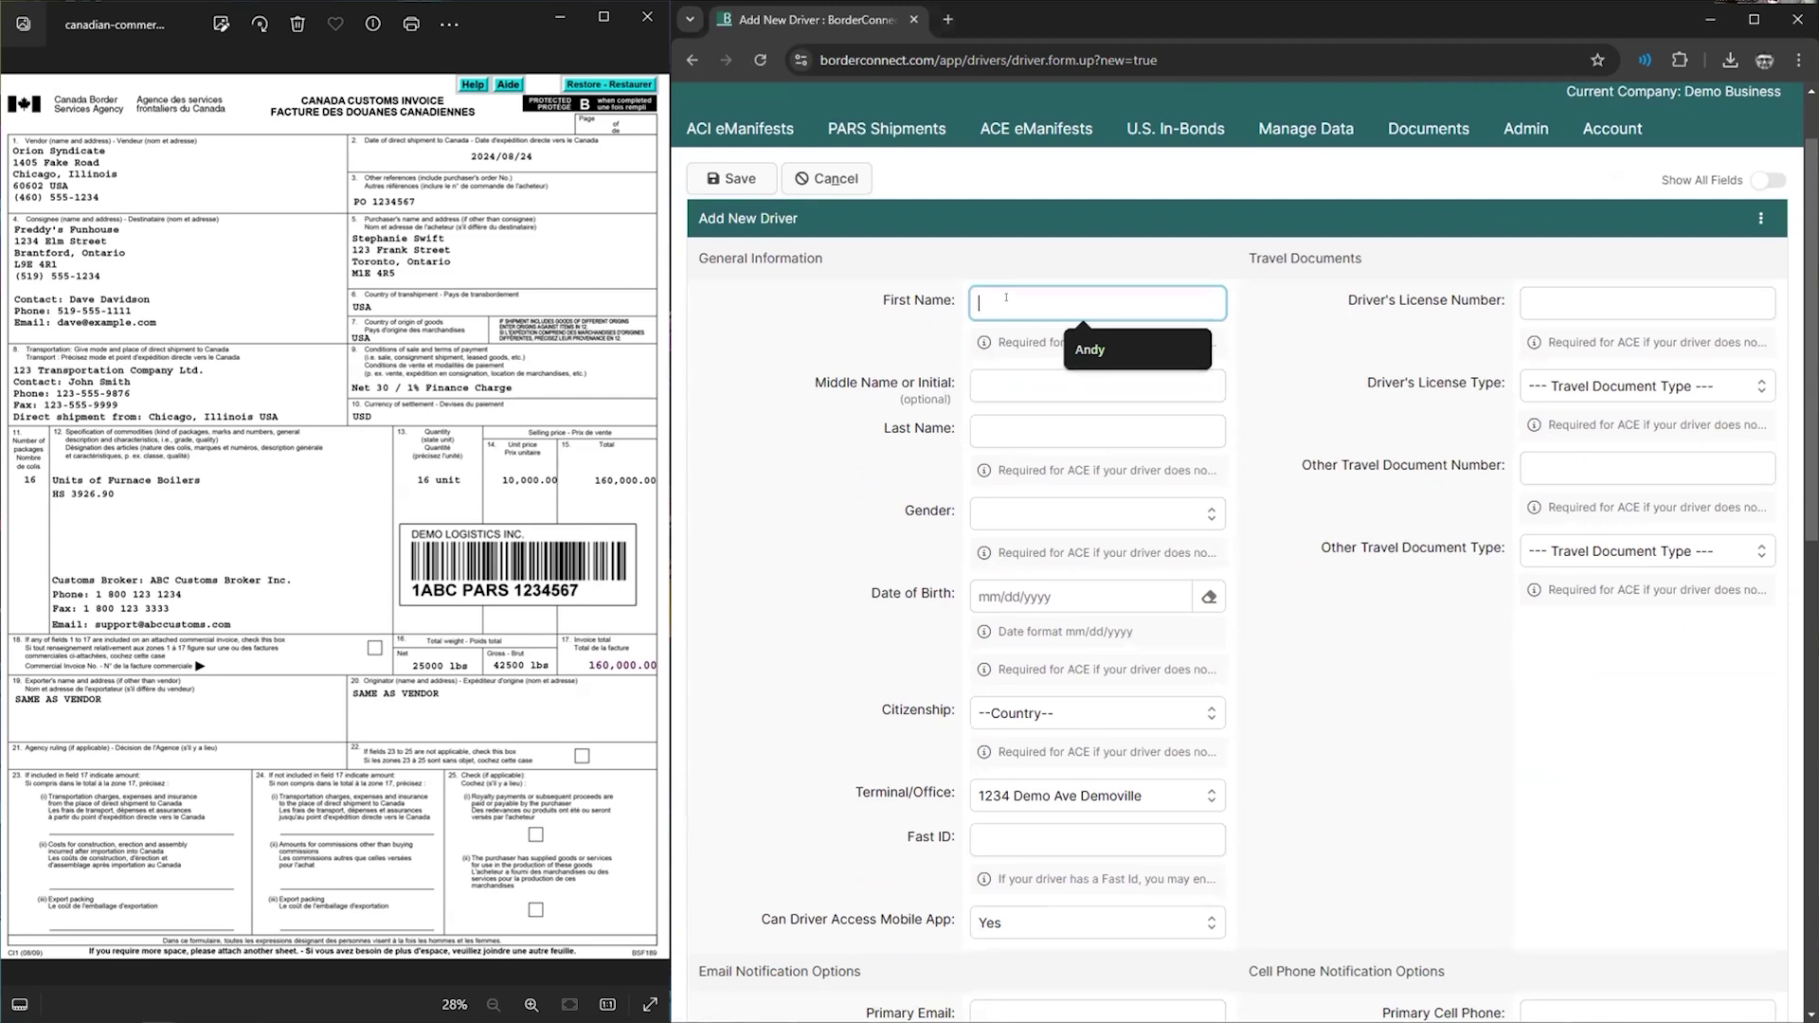
pyautogui.write('Andy')
pyautogui.press('Tab')
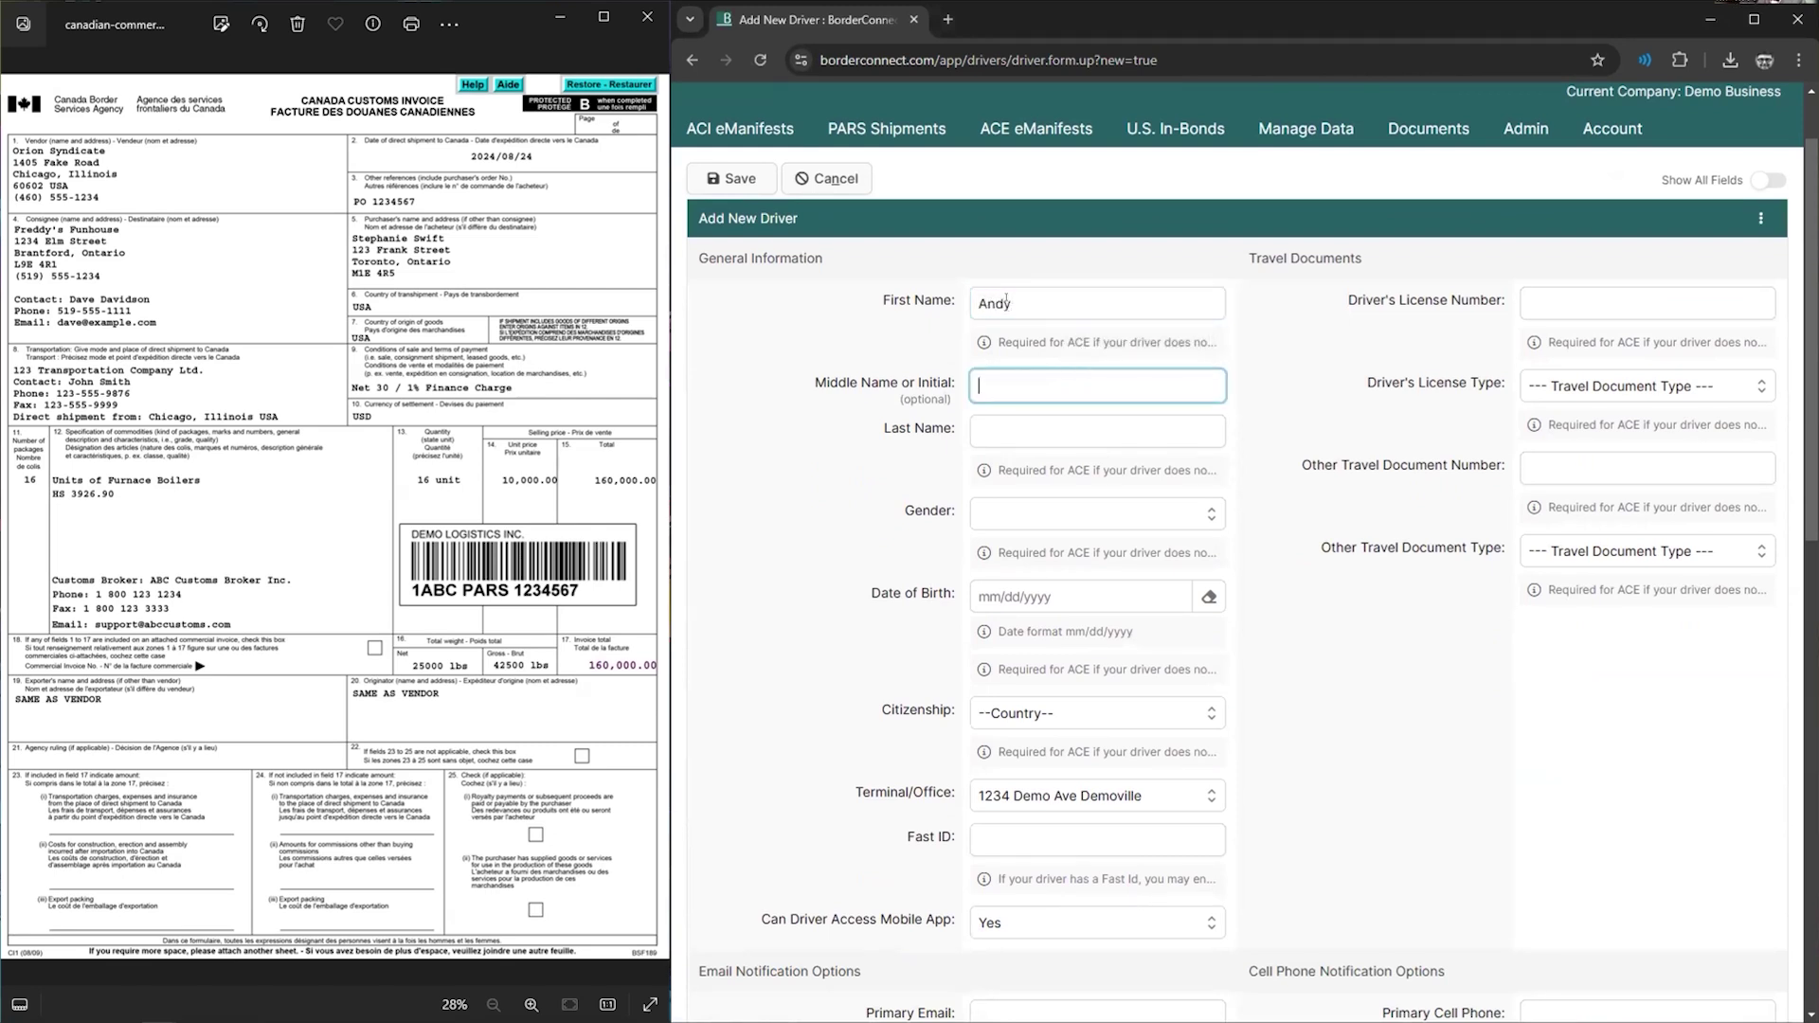
pyautogui.press('Tab')
pyautogui.write('Anderson')
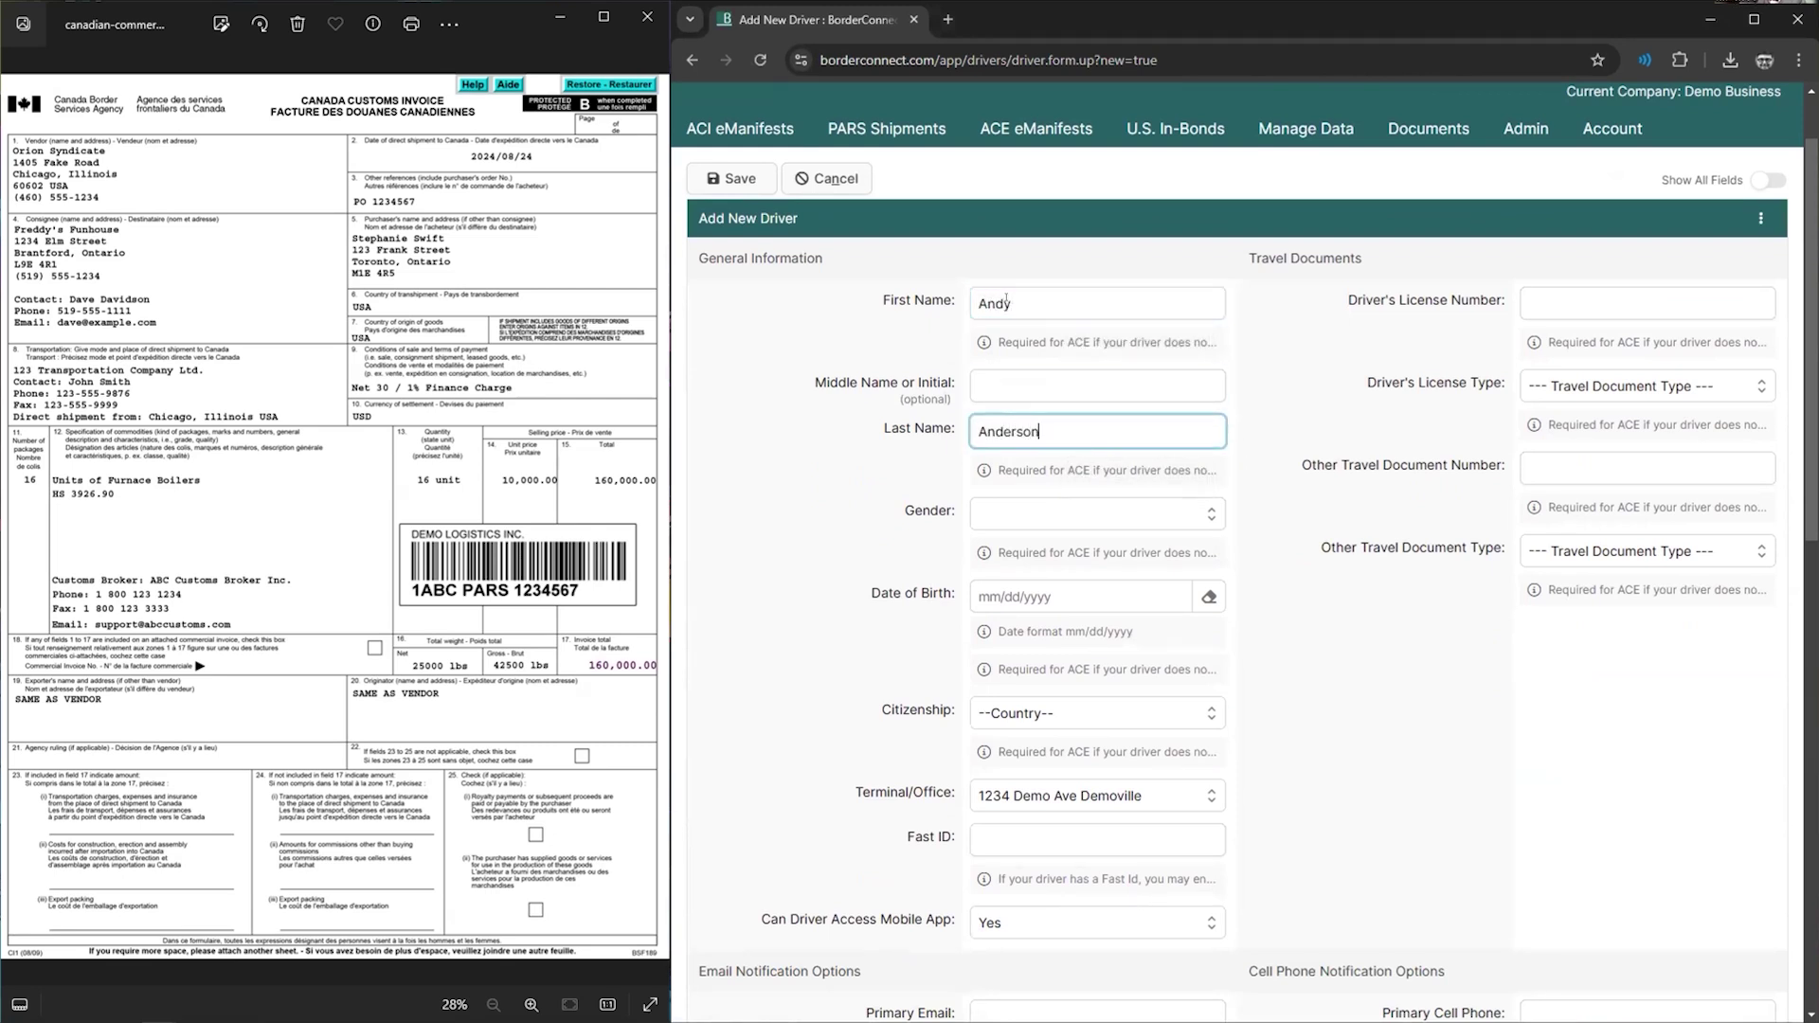
pyautogui.press('Tab')
pyautogui.press('space')
pyautogui.press('Down')
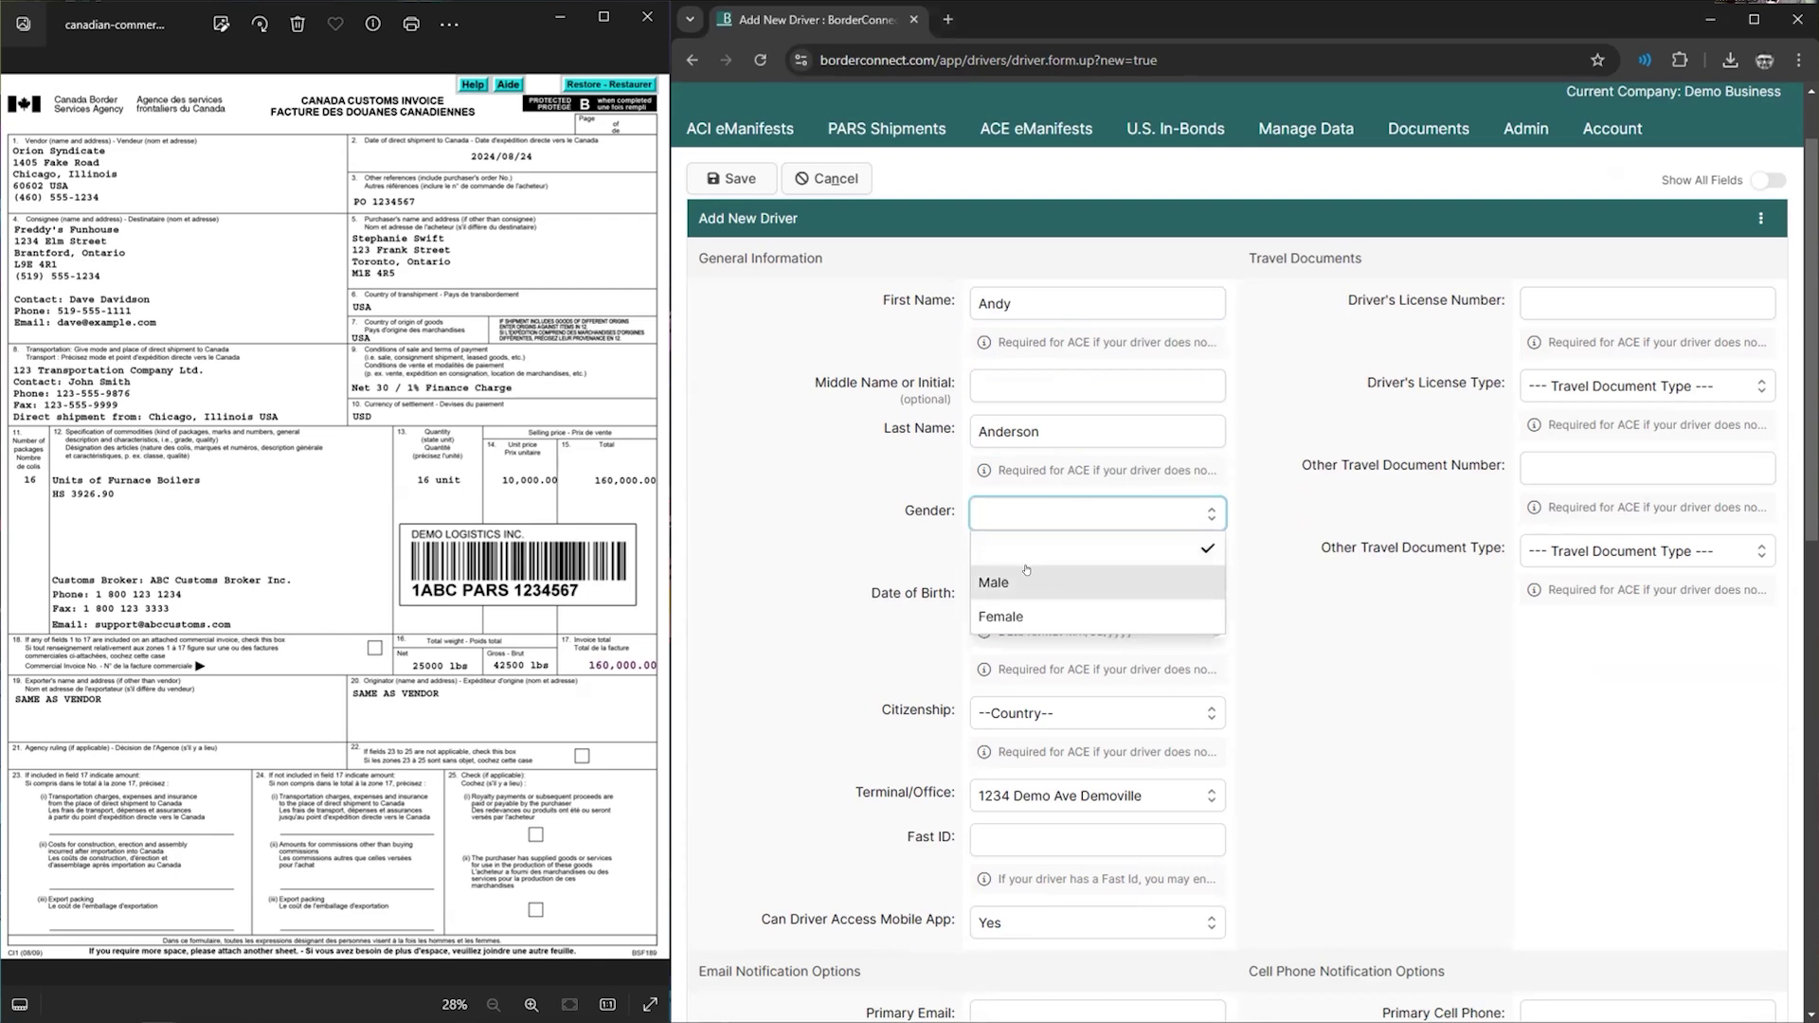
pyautogui.press('Return')
pyautogui.press('Tab')
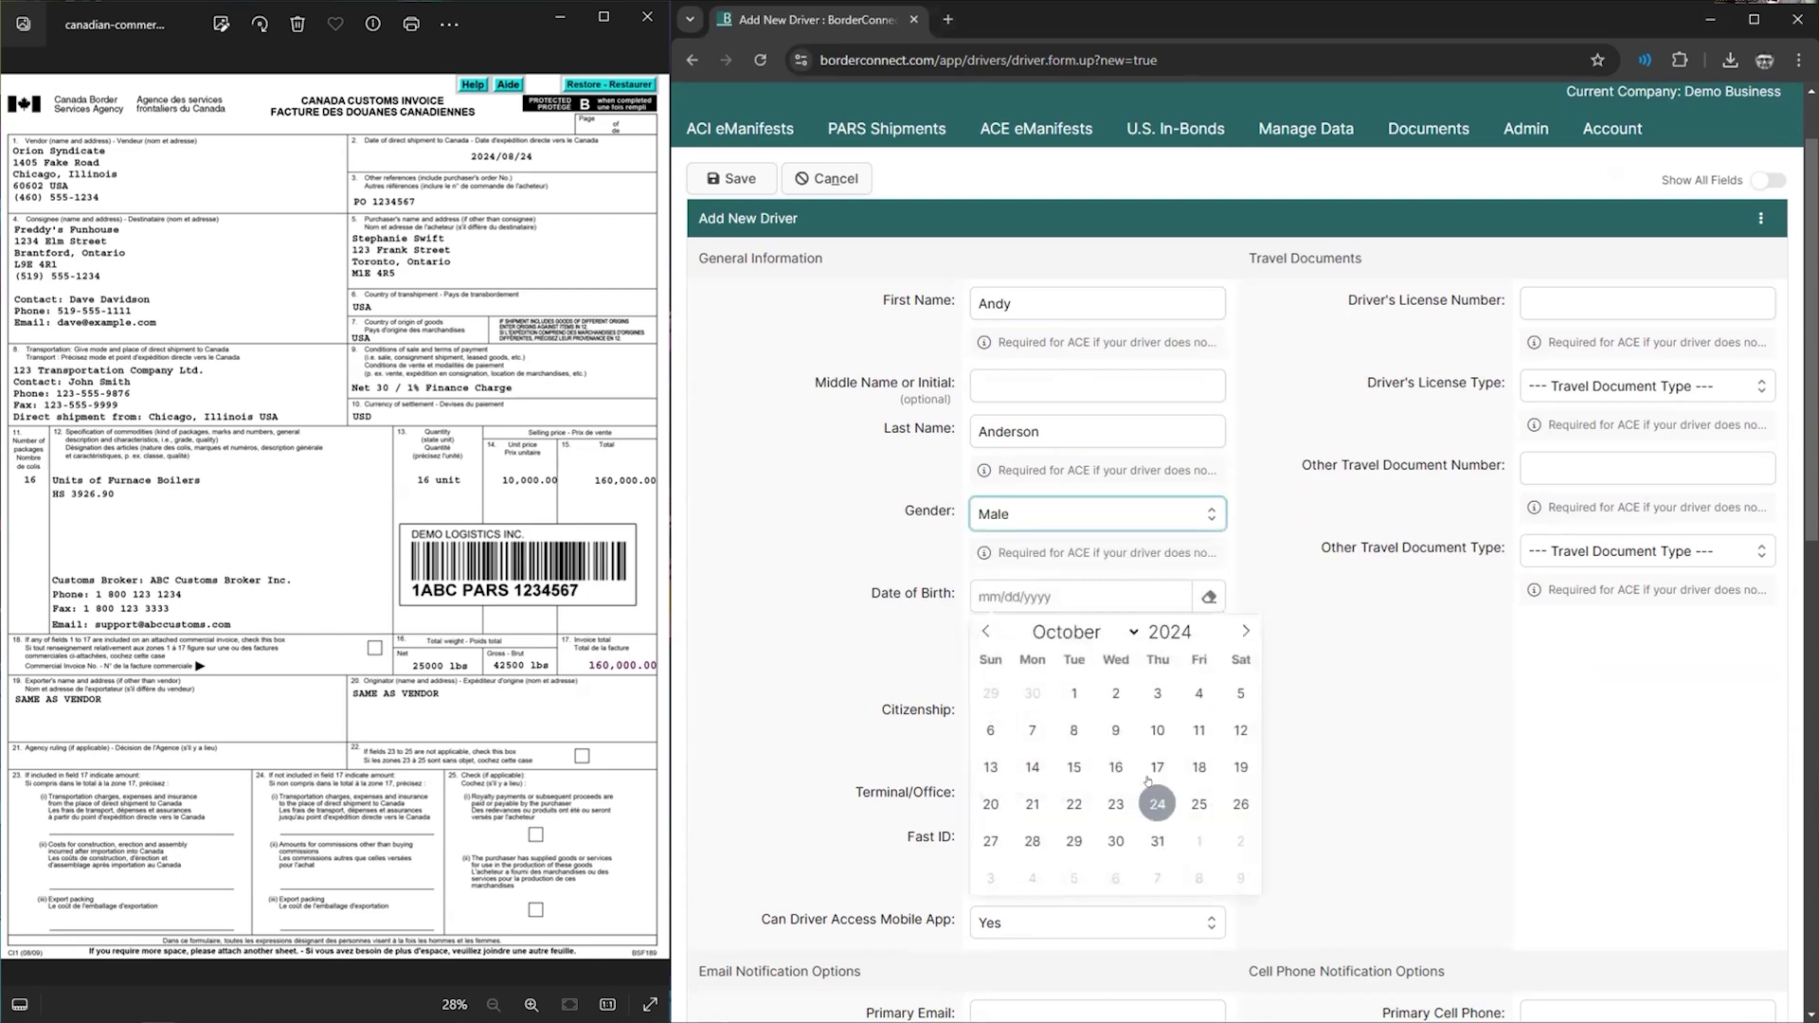
pyautogui.click(1156, 804)
pyautogui.moveTo(1101, 599); pyautogui.dragTo(1055, 599)
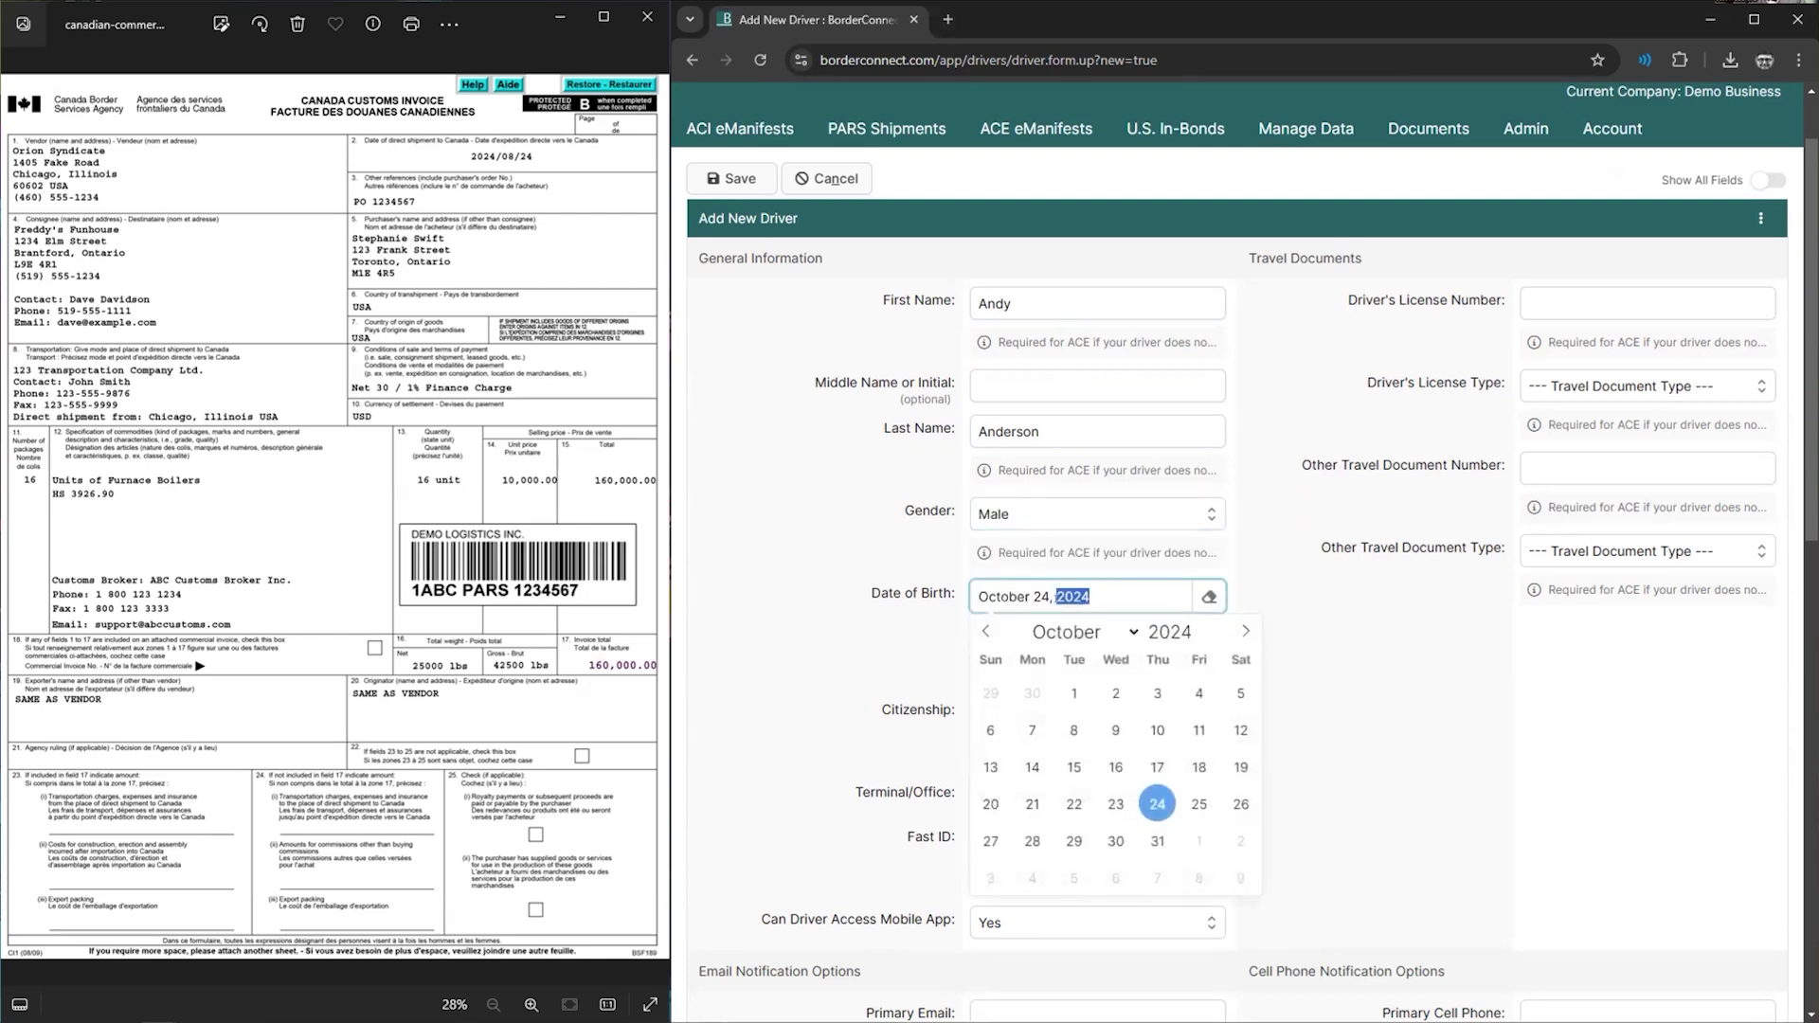
pyautogui.write('1990')
pyautogui.click(916, 645)
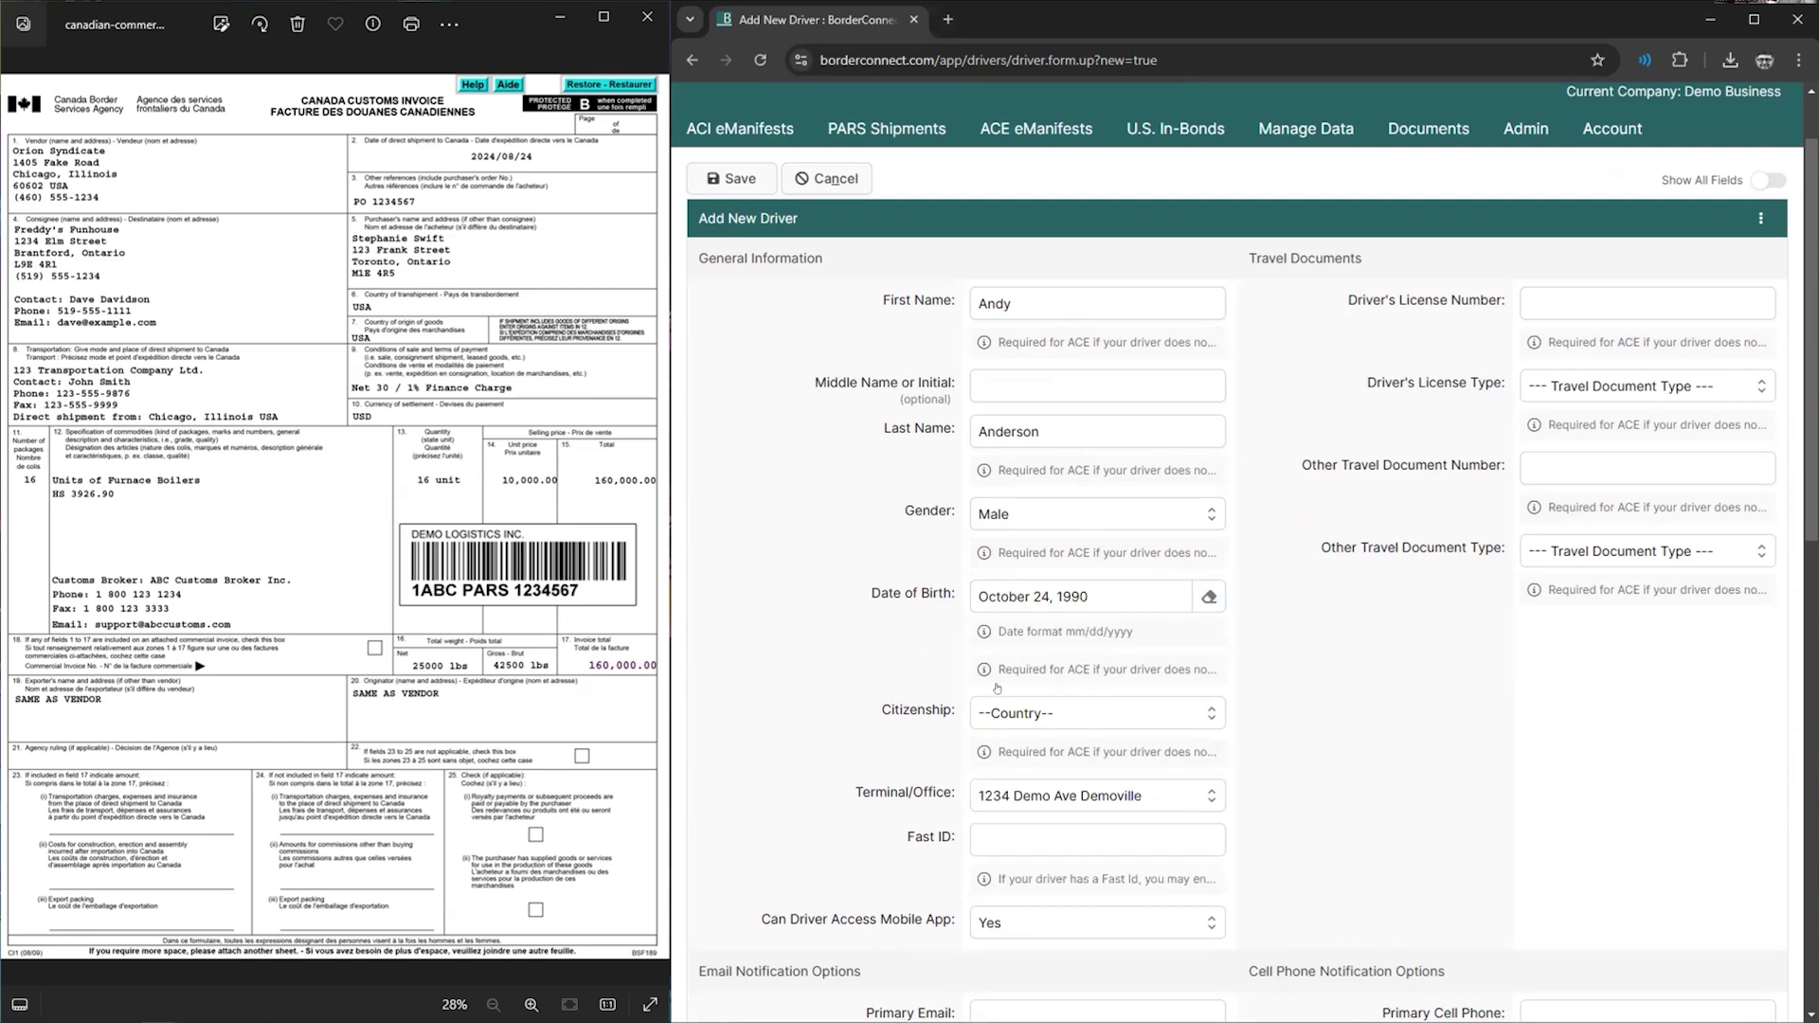
# - Set citizenship to Canada and leave the Fast ID field empty
pyautogui.click(1040, 711)
pyautogui.click(1038, 511)
pyautogui.moveTo(886, 842); pyautogui.dragTo(947, 840)
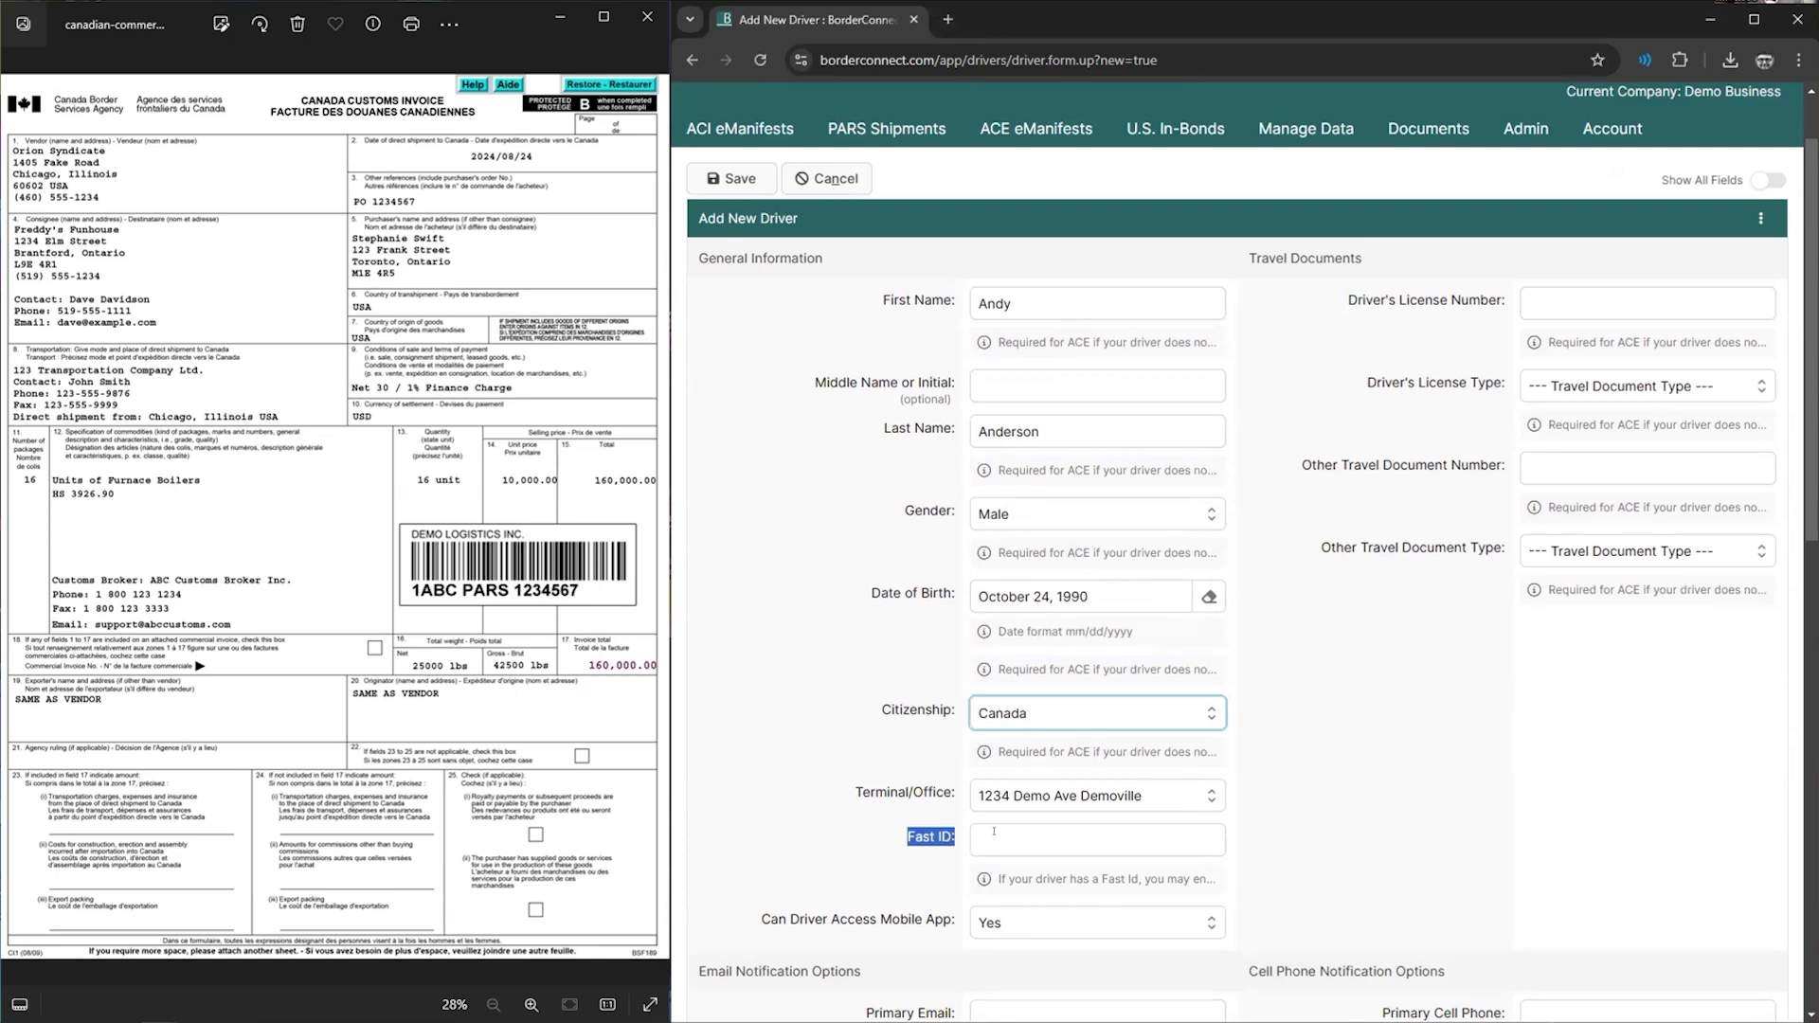
pyautogui.click(992, 833)
pyautogui.write('4270')
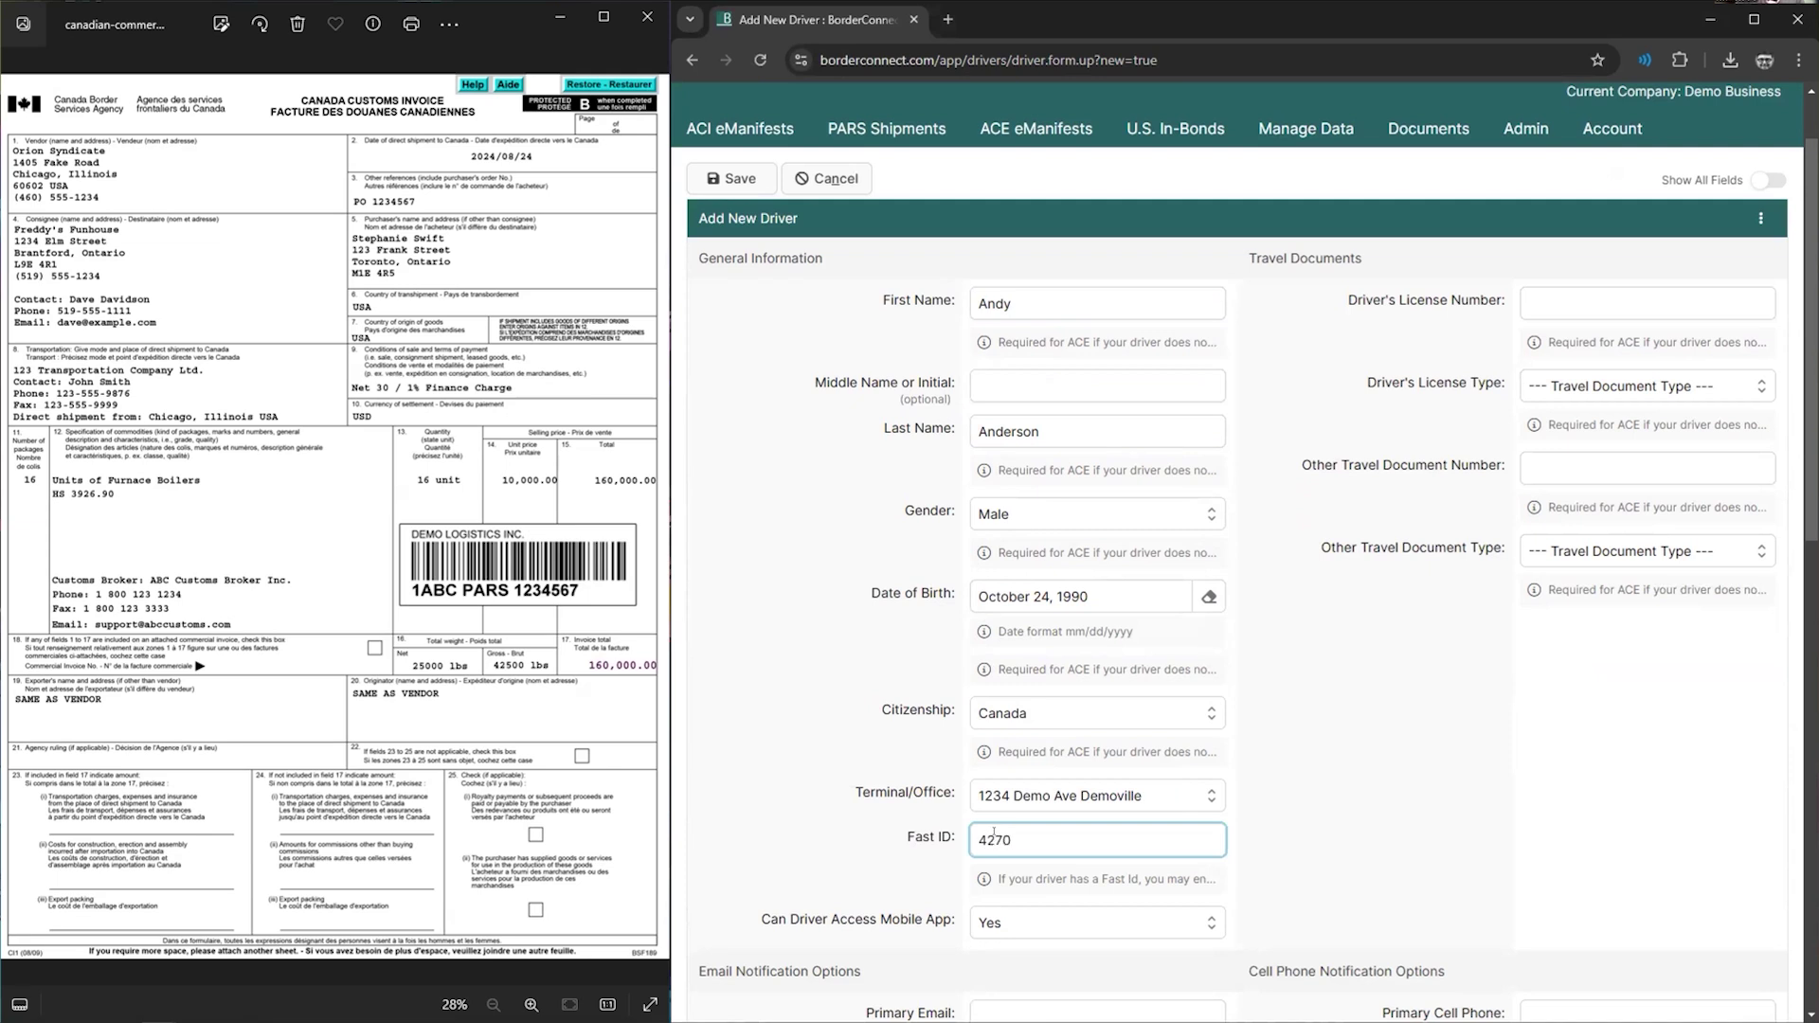
pyautogui.write('000')
pyautogui.moveTo(1039, 829); pyautogui.dragTo(852, 829)
pyautogui.press('BackSpace')
# - Enter the licence number as a Commercial Driver's License issued in Ontario
pyautogui.moveTo(1361, 299); pyautogui.dragTo(1448, 300)
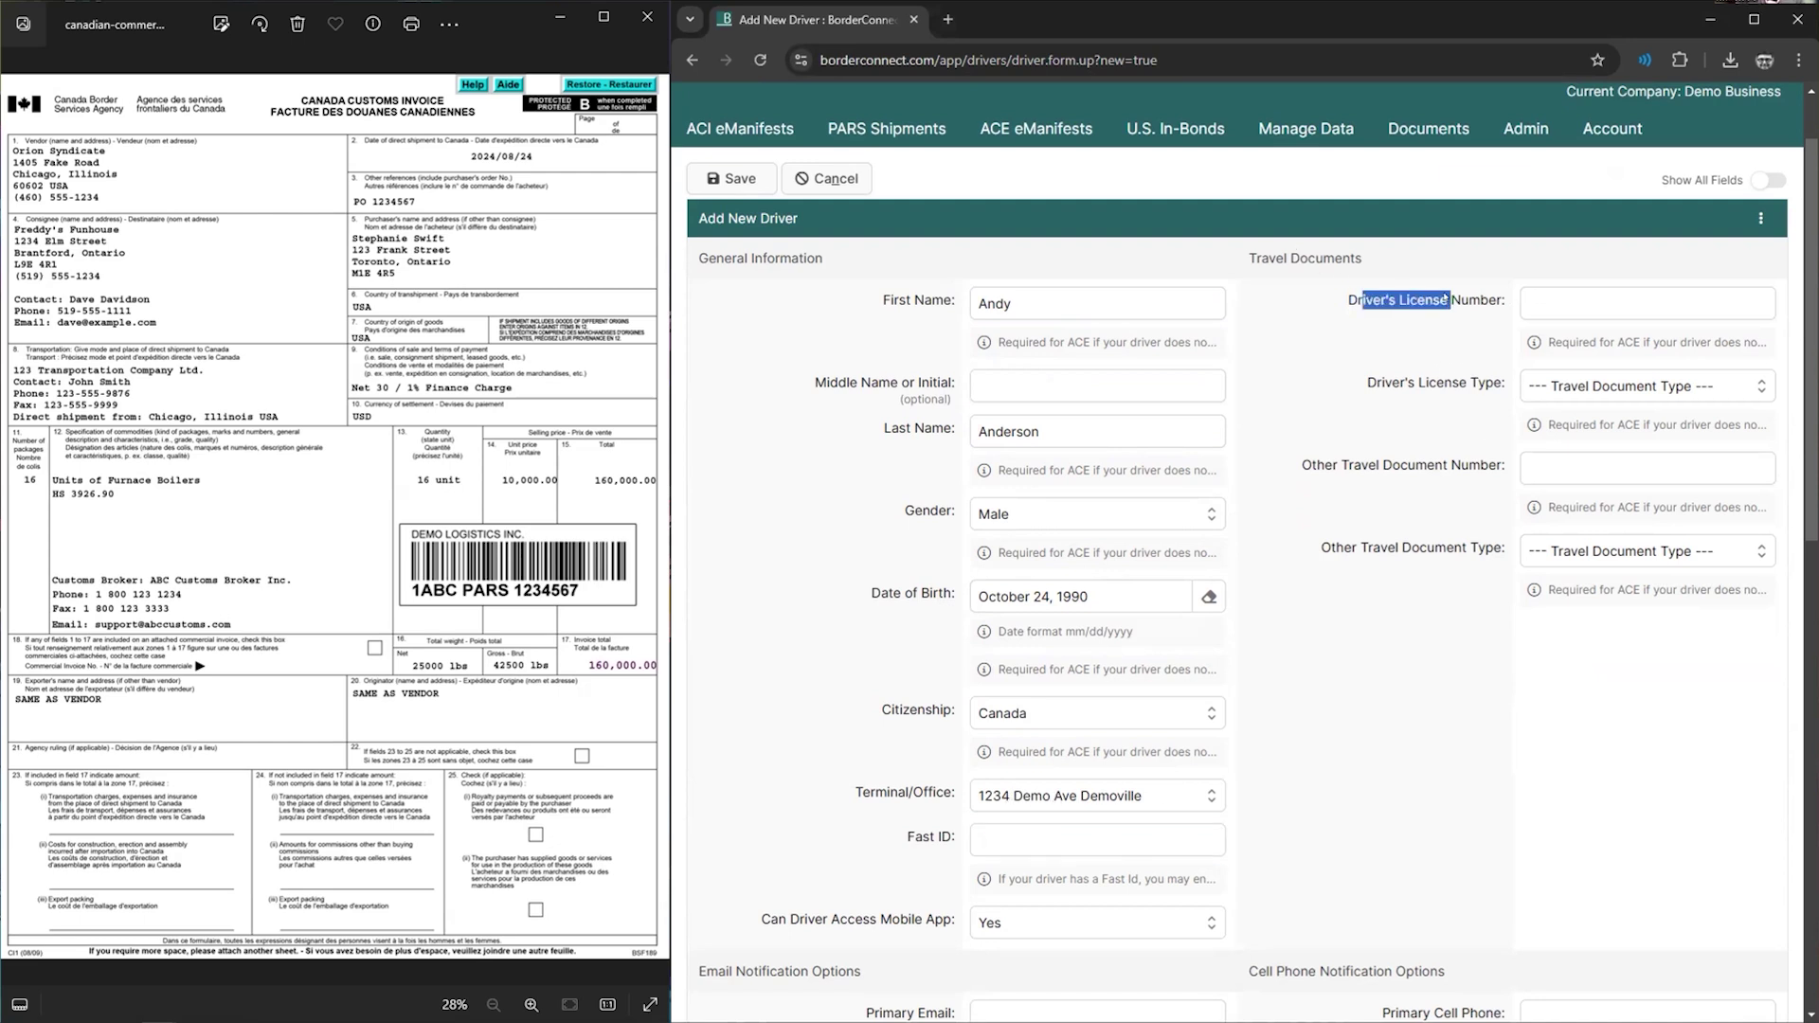
pyautogui.moveTo(1298, 466); pyautogui.dragTo(1445, 469)
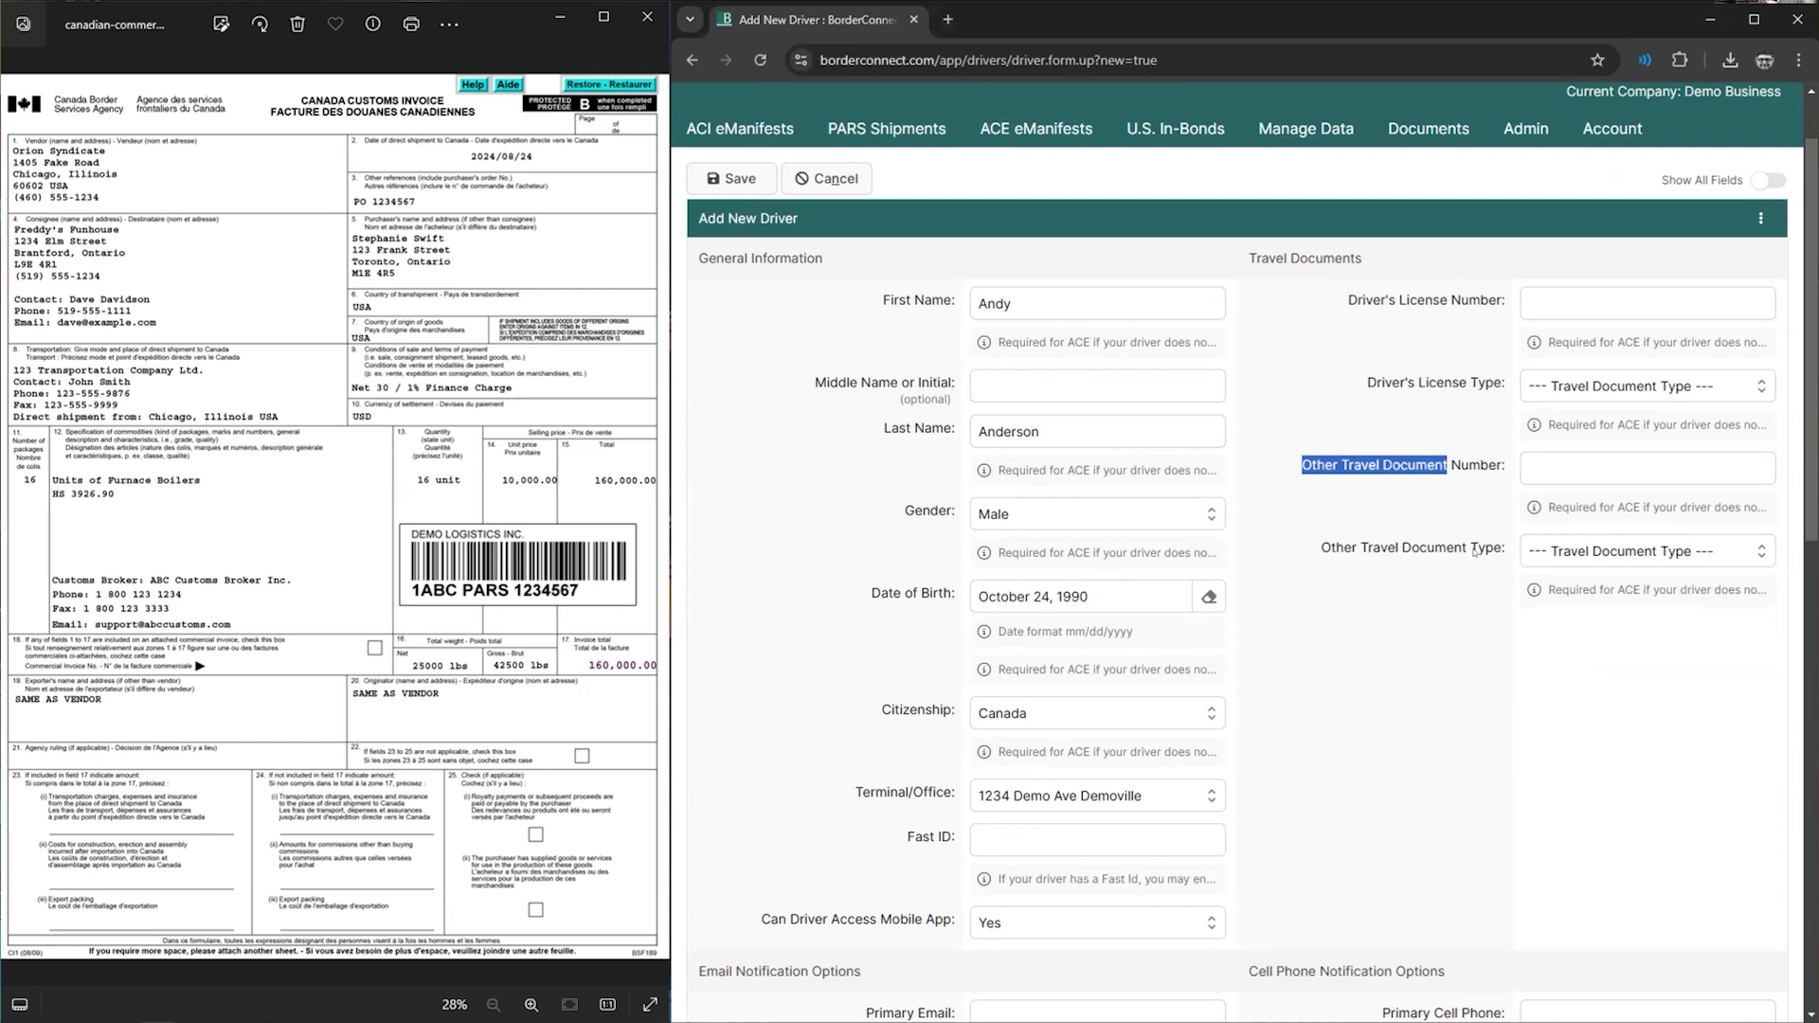
pyautogui.click(1601, 552)
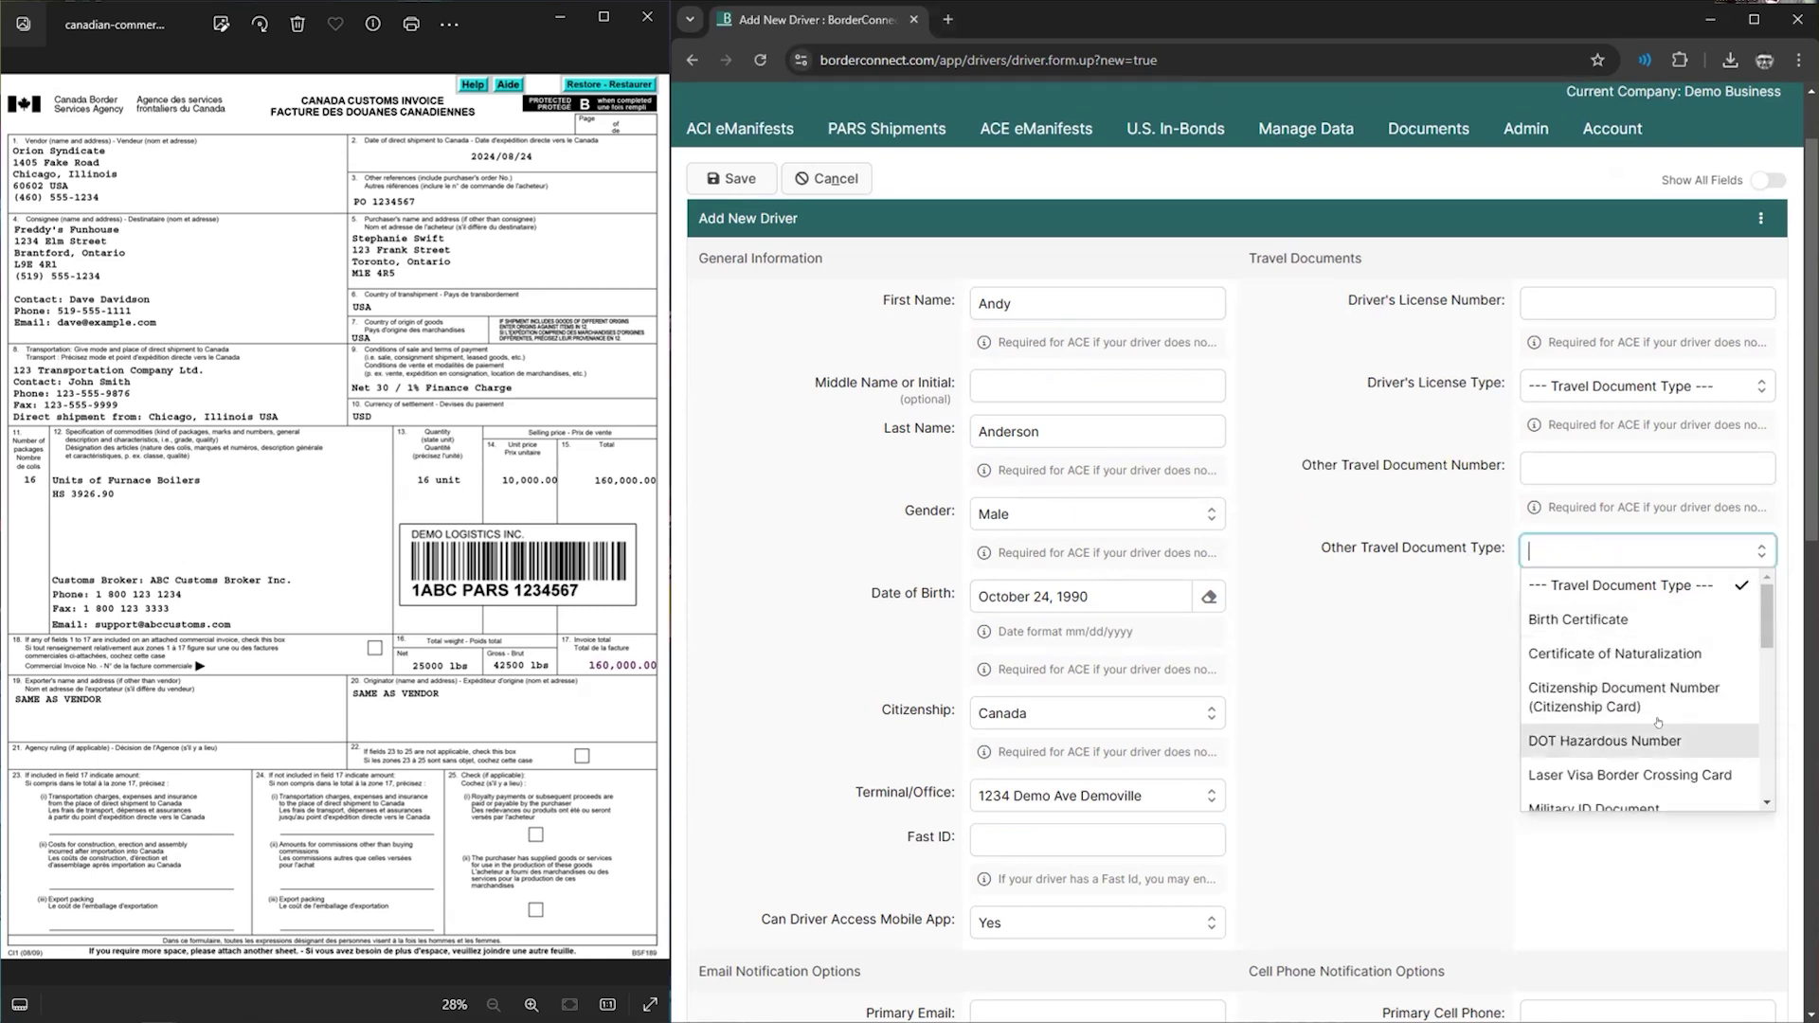
pyautogui.click(1554, 301)
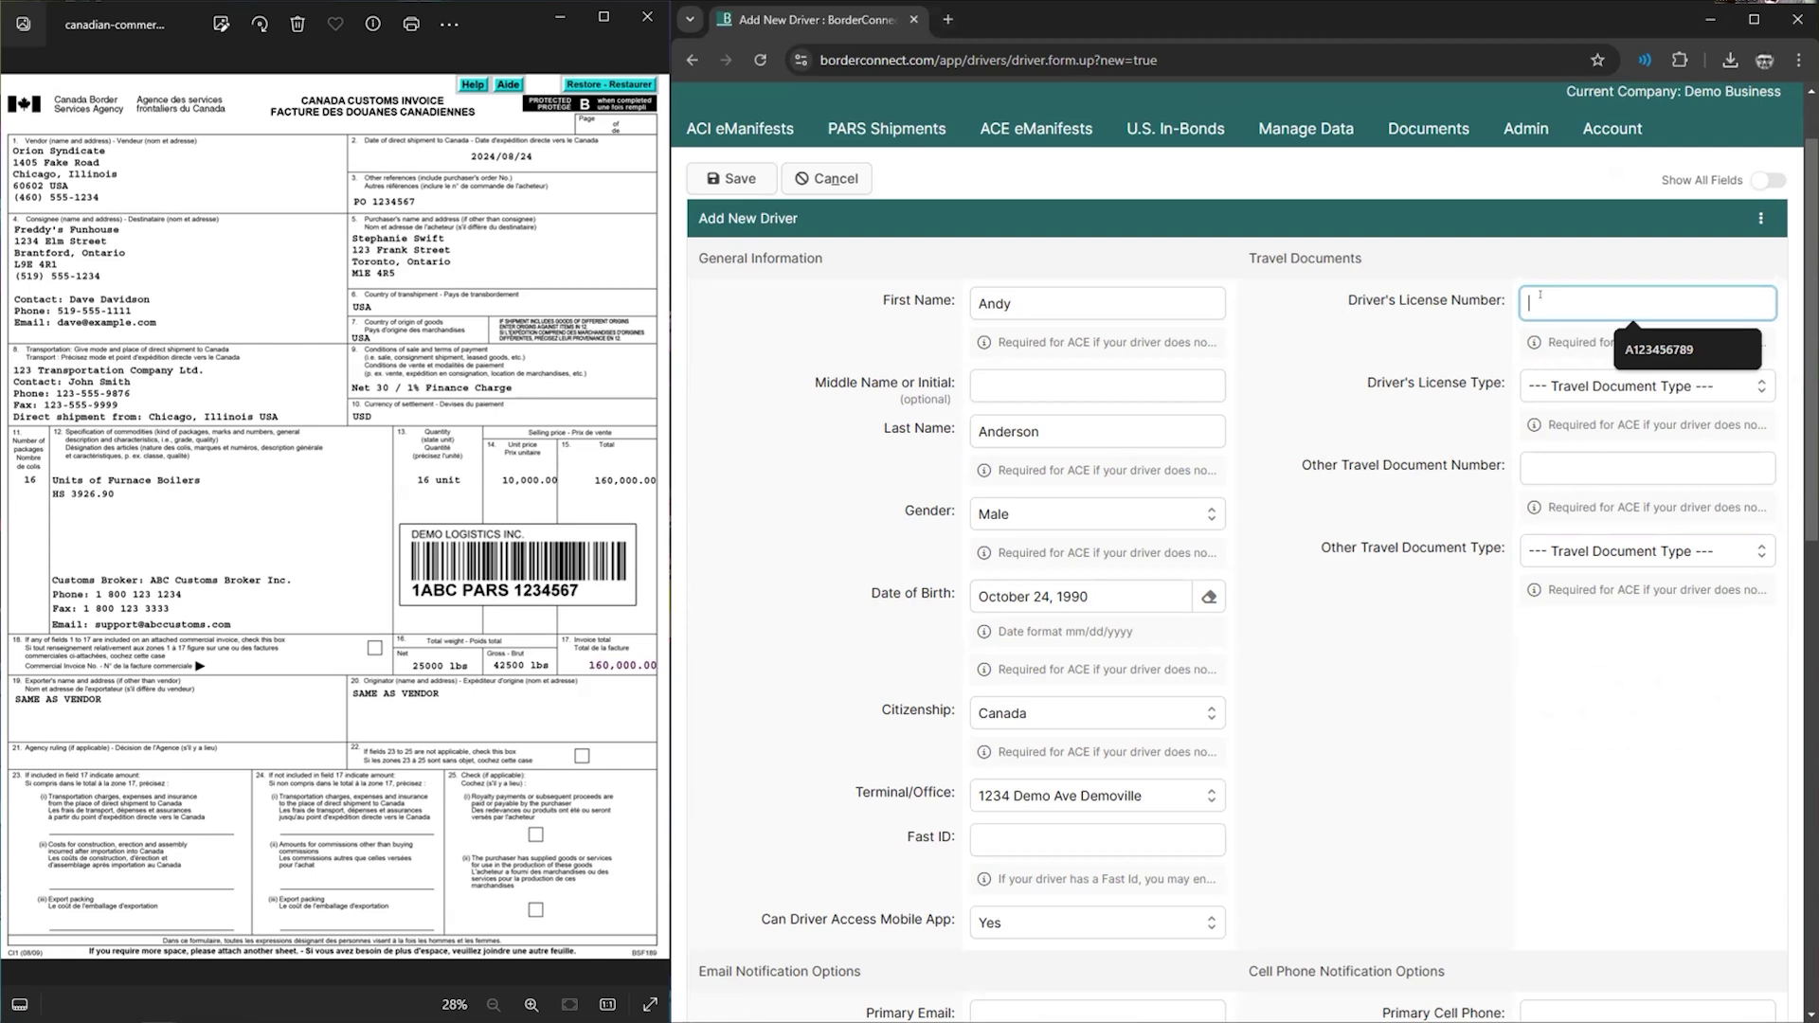
pyautogui.write('DL123456')
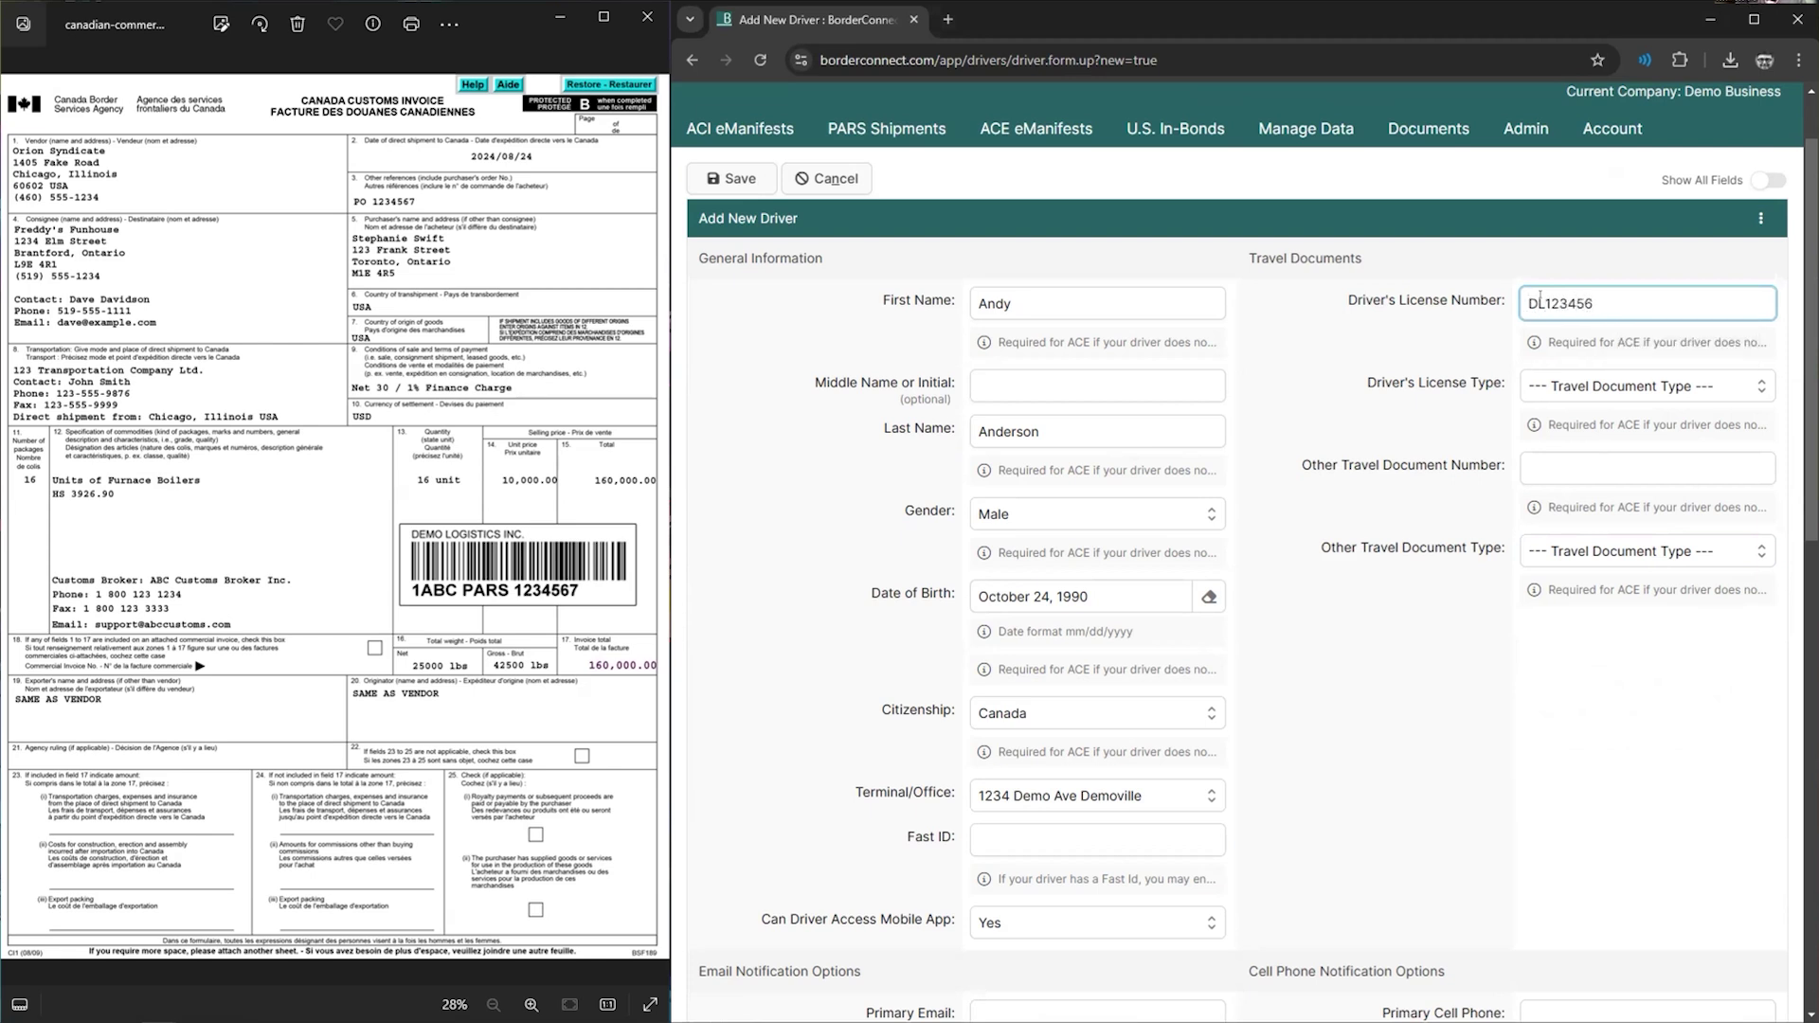
pyautogui.press('Tab')
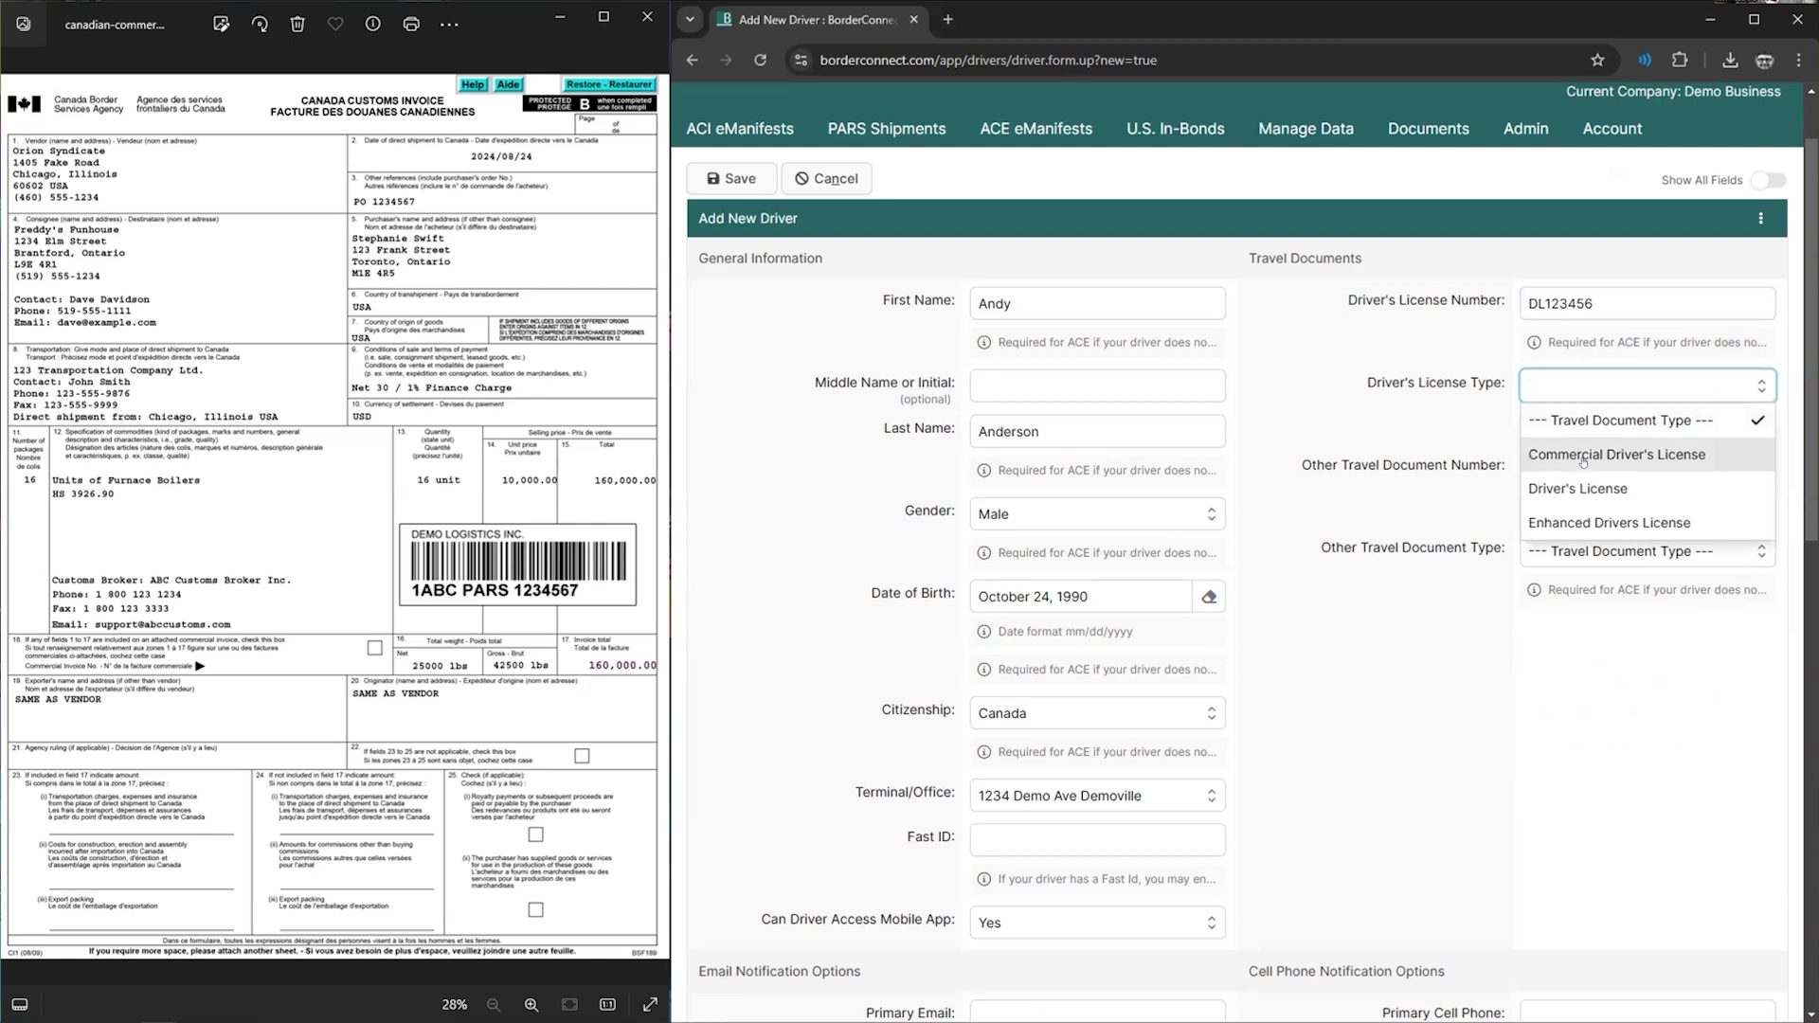
pyautogui.click(1582, 453)
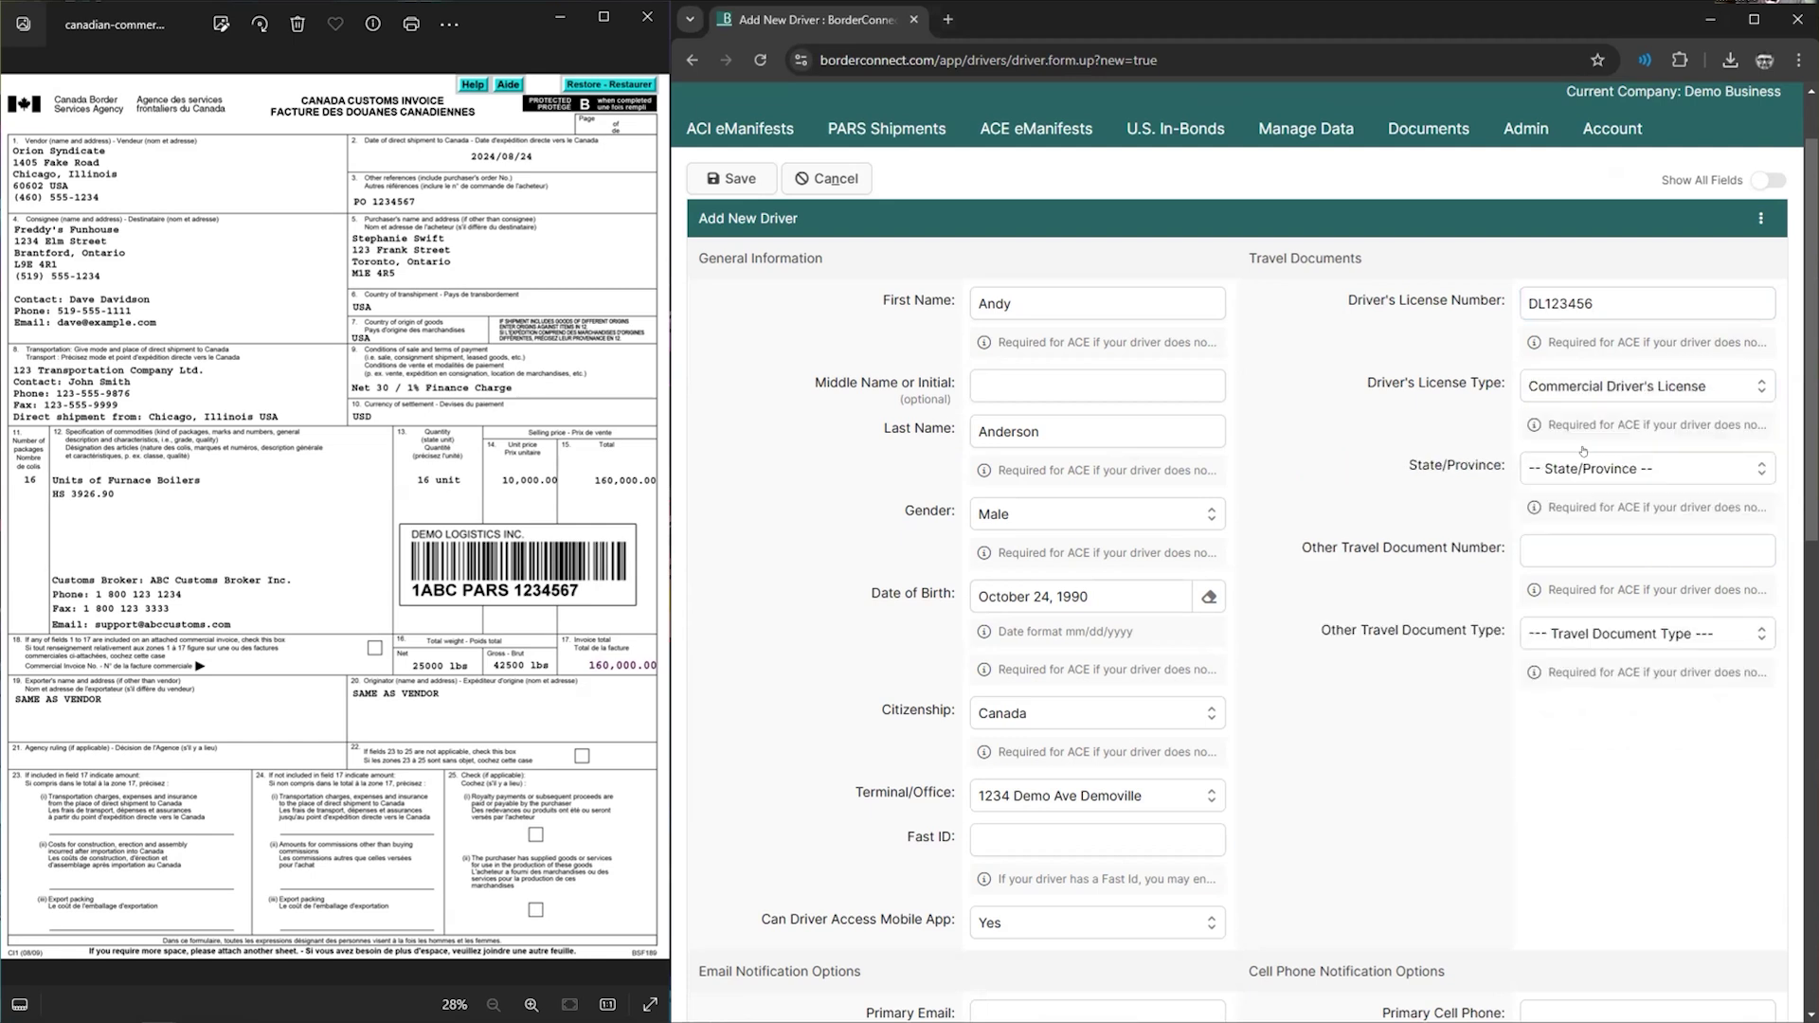
pyautogui.click(1583, 464)
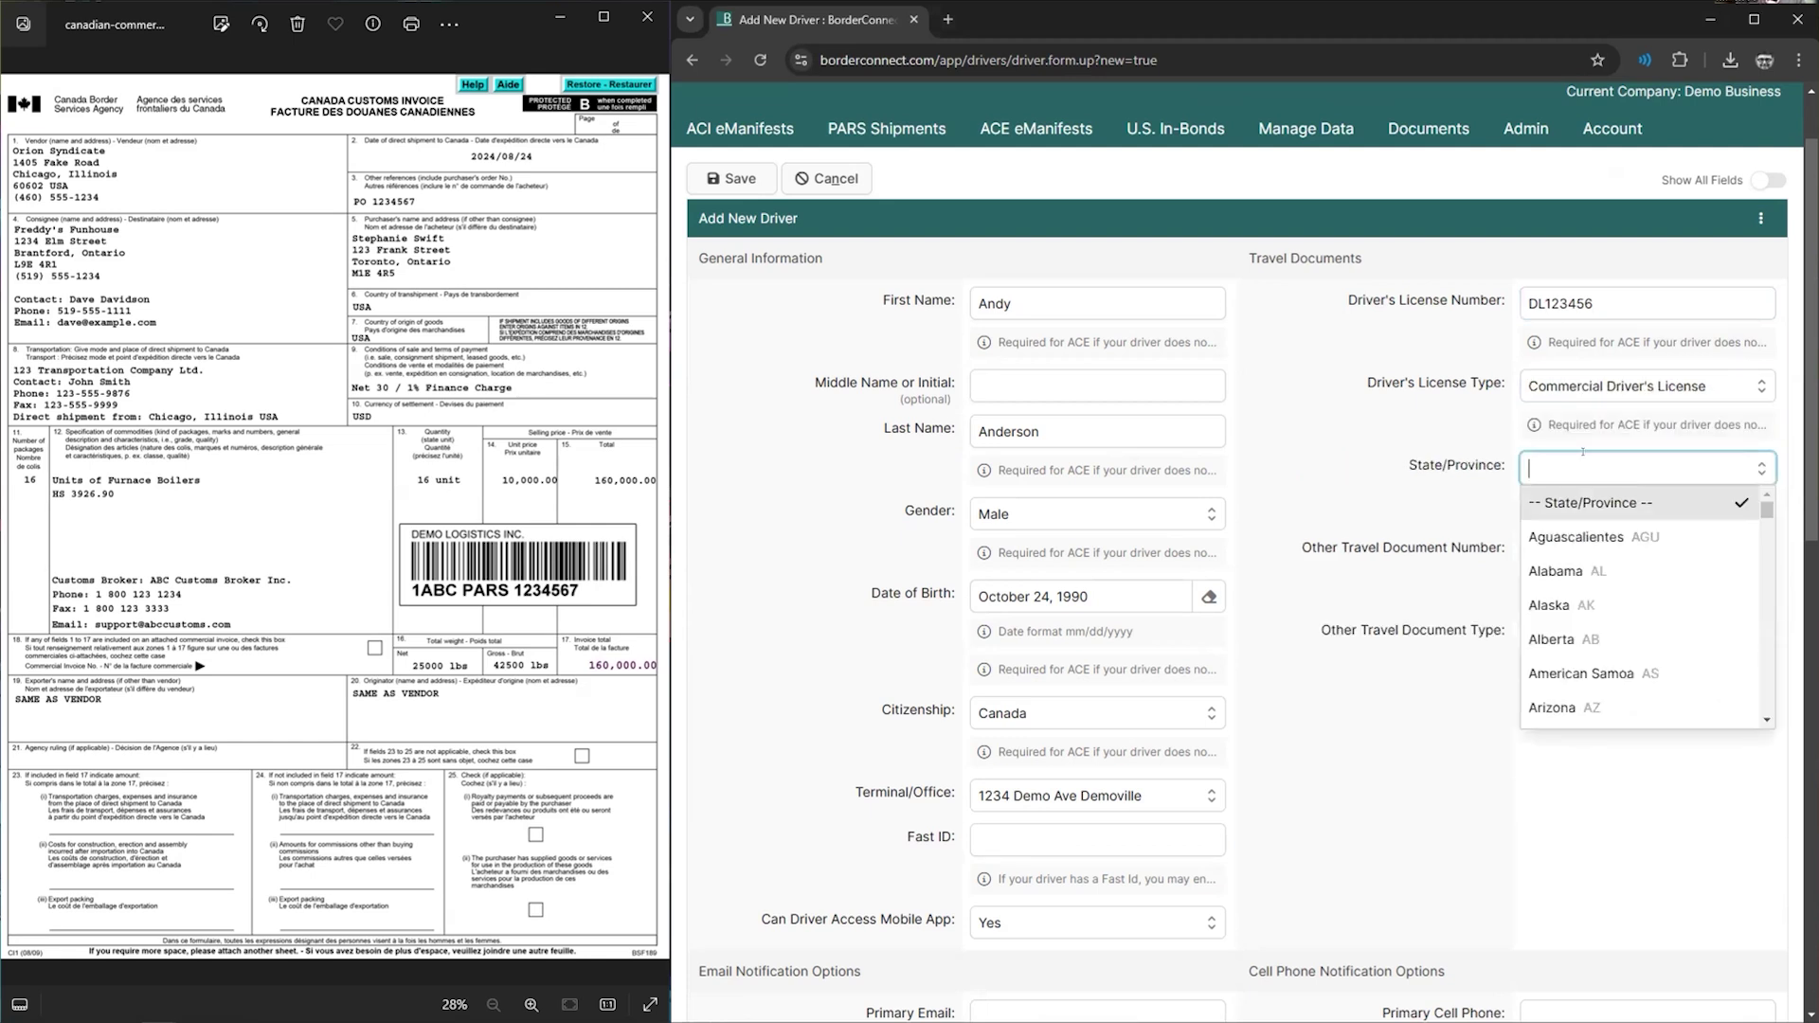
pyautogui.write('ont')
pyautogui.press('Return')
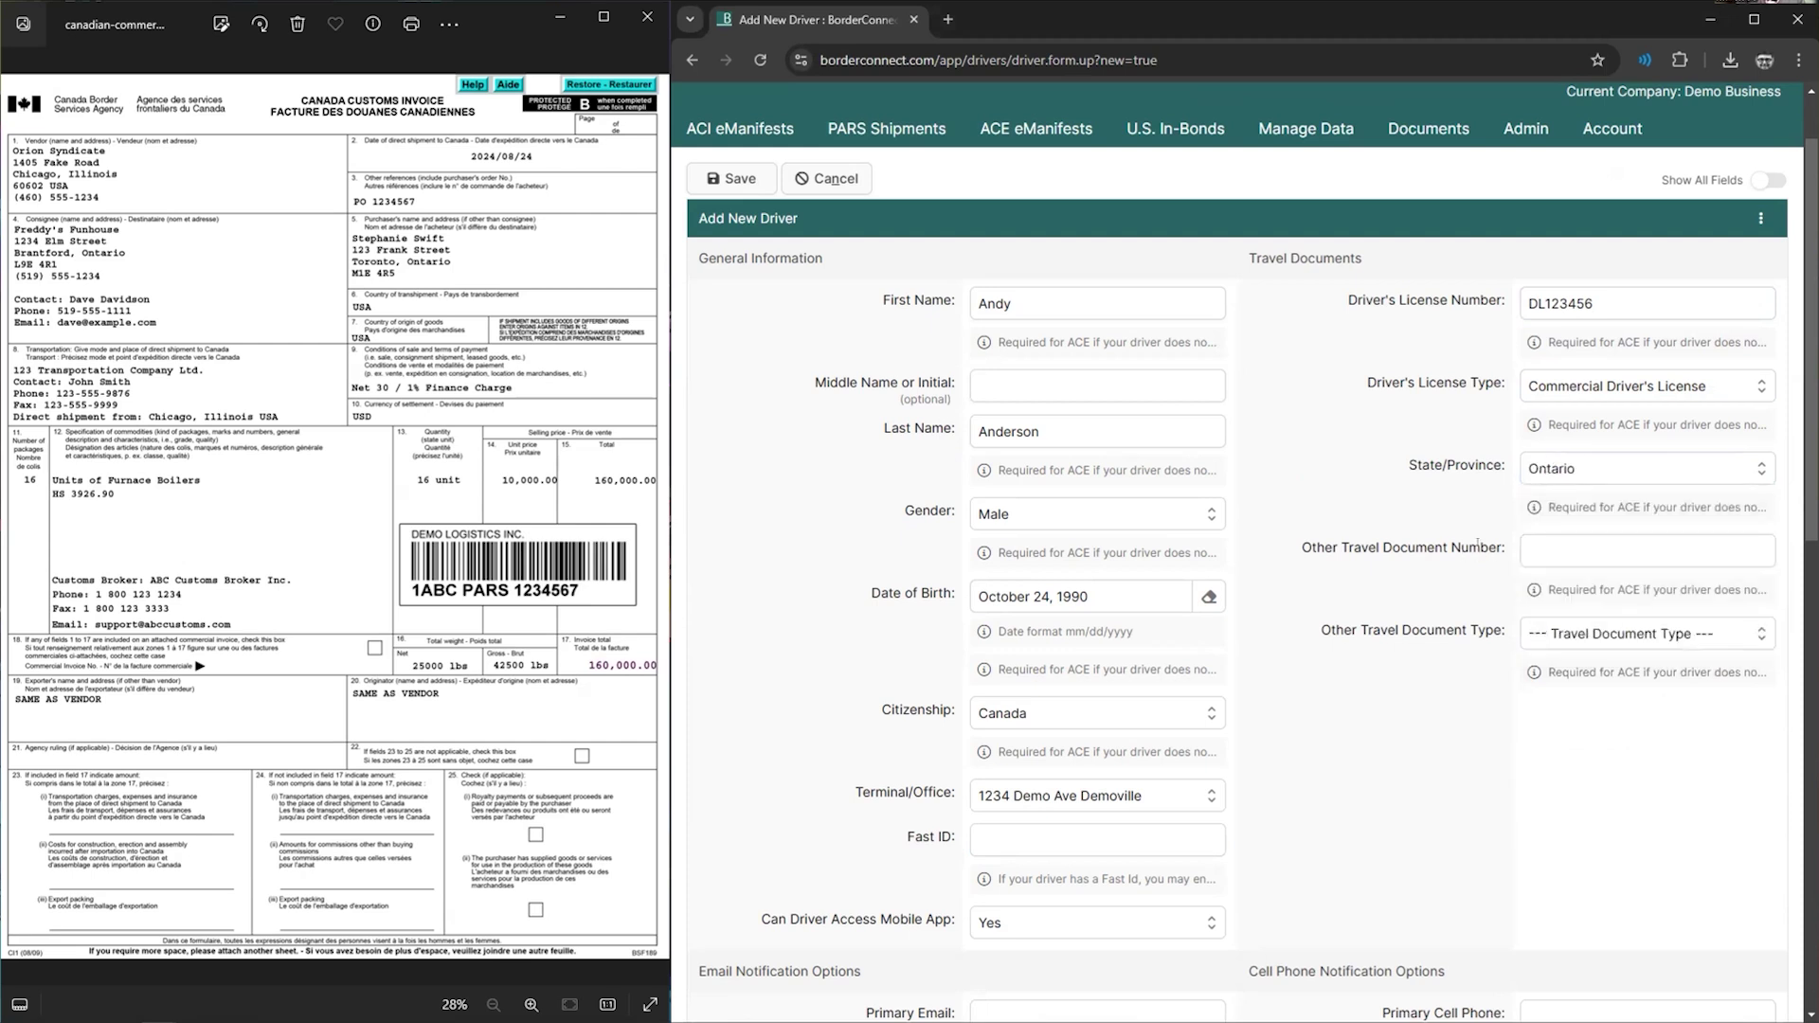
# - Add the passport number as the other travel document, type Passport, country Canada
pyautogui.click(1555, 540)
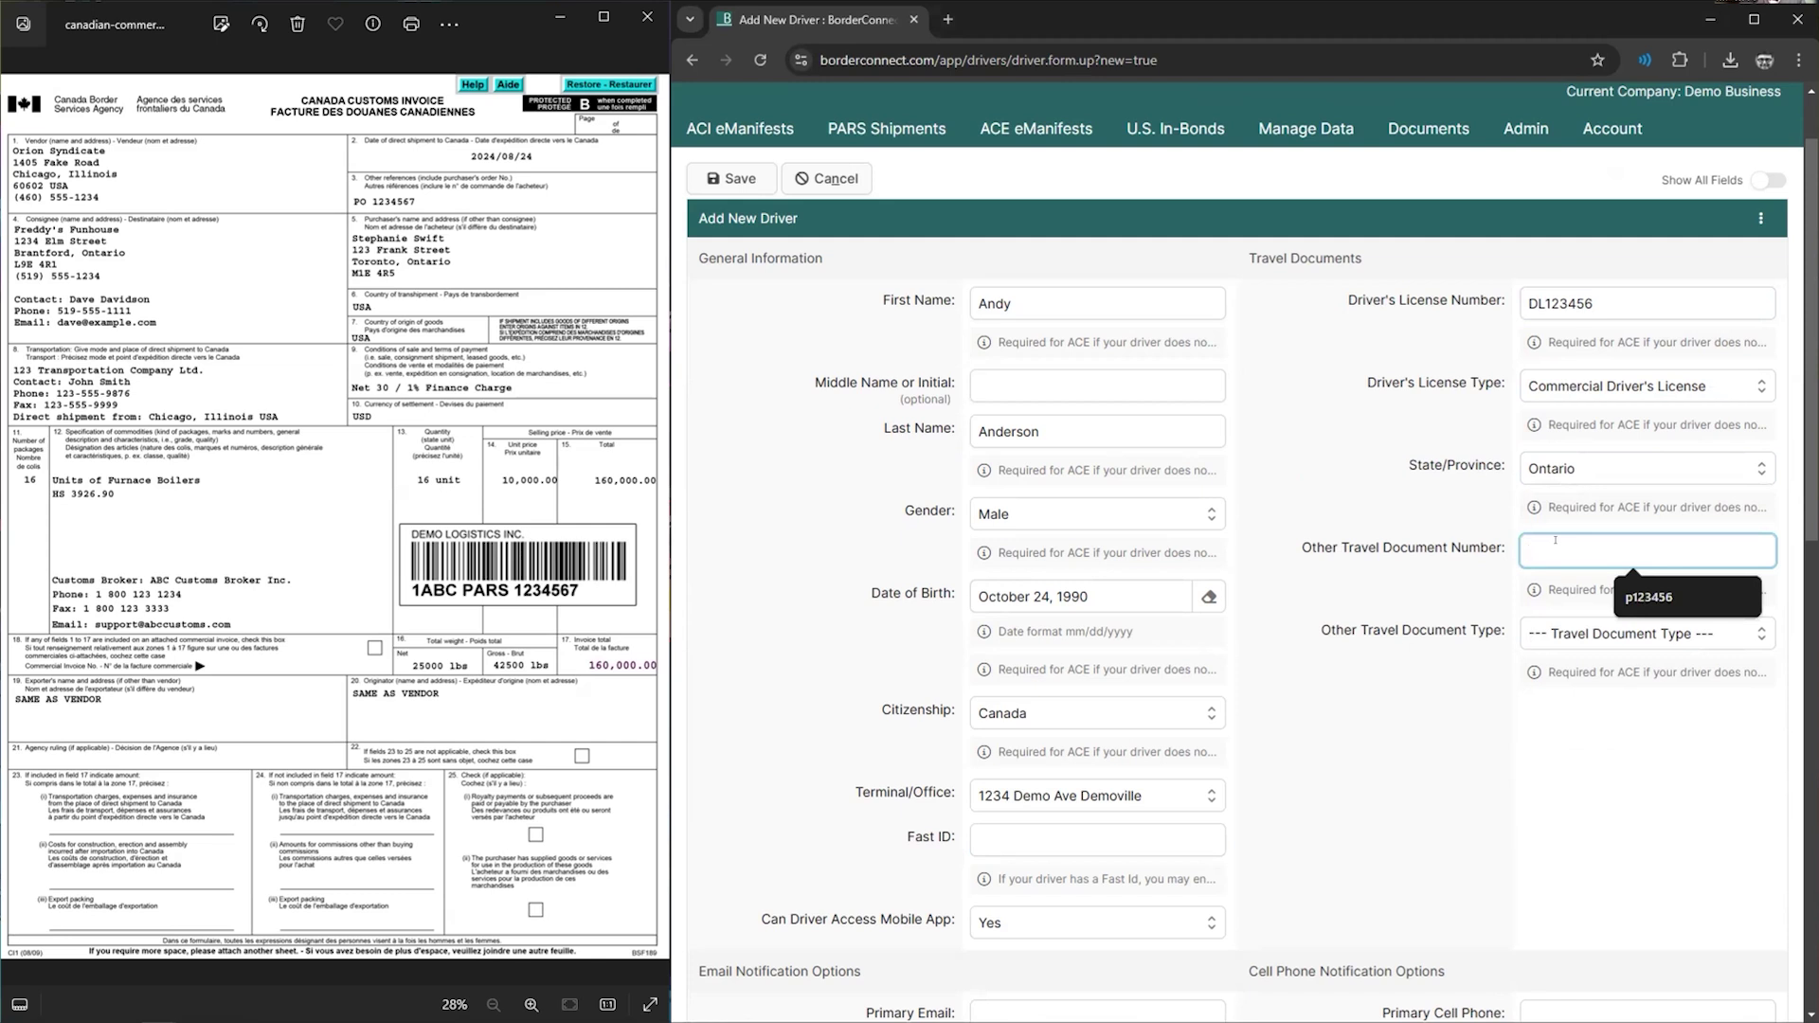
pyautogui.click(1665, 597)
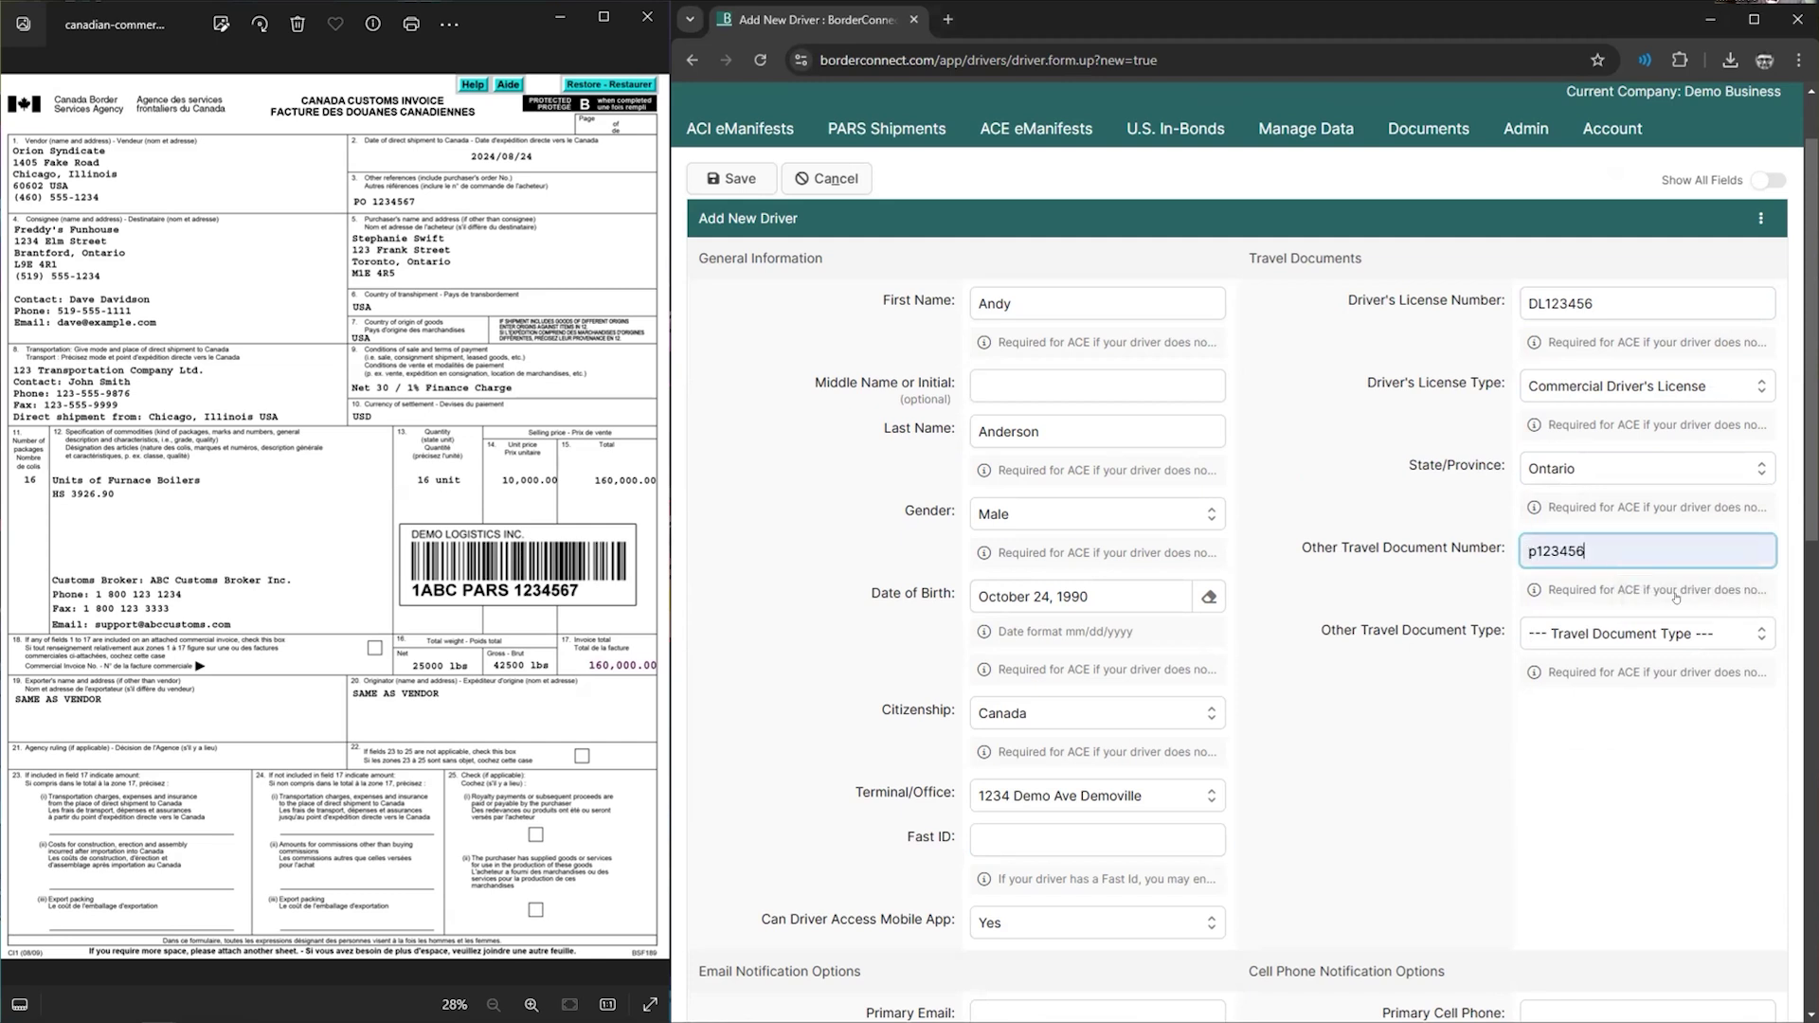
pyautogui.click(1625, 629)
pyautogui.scroll(-3, 1614, 568)
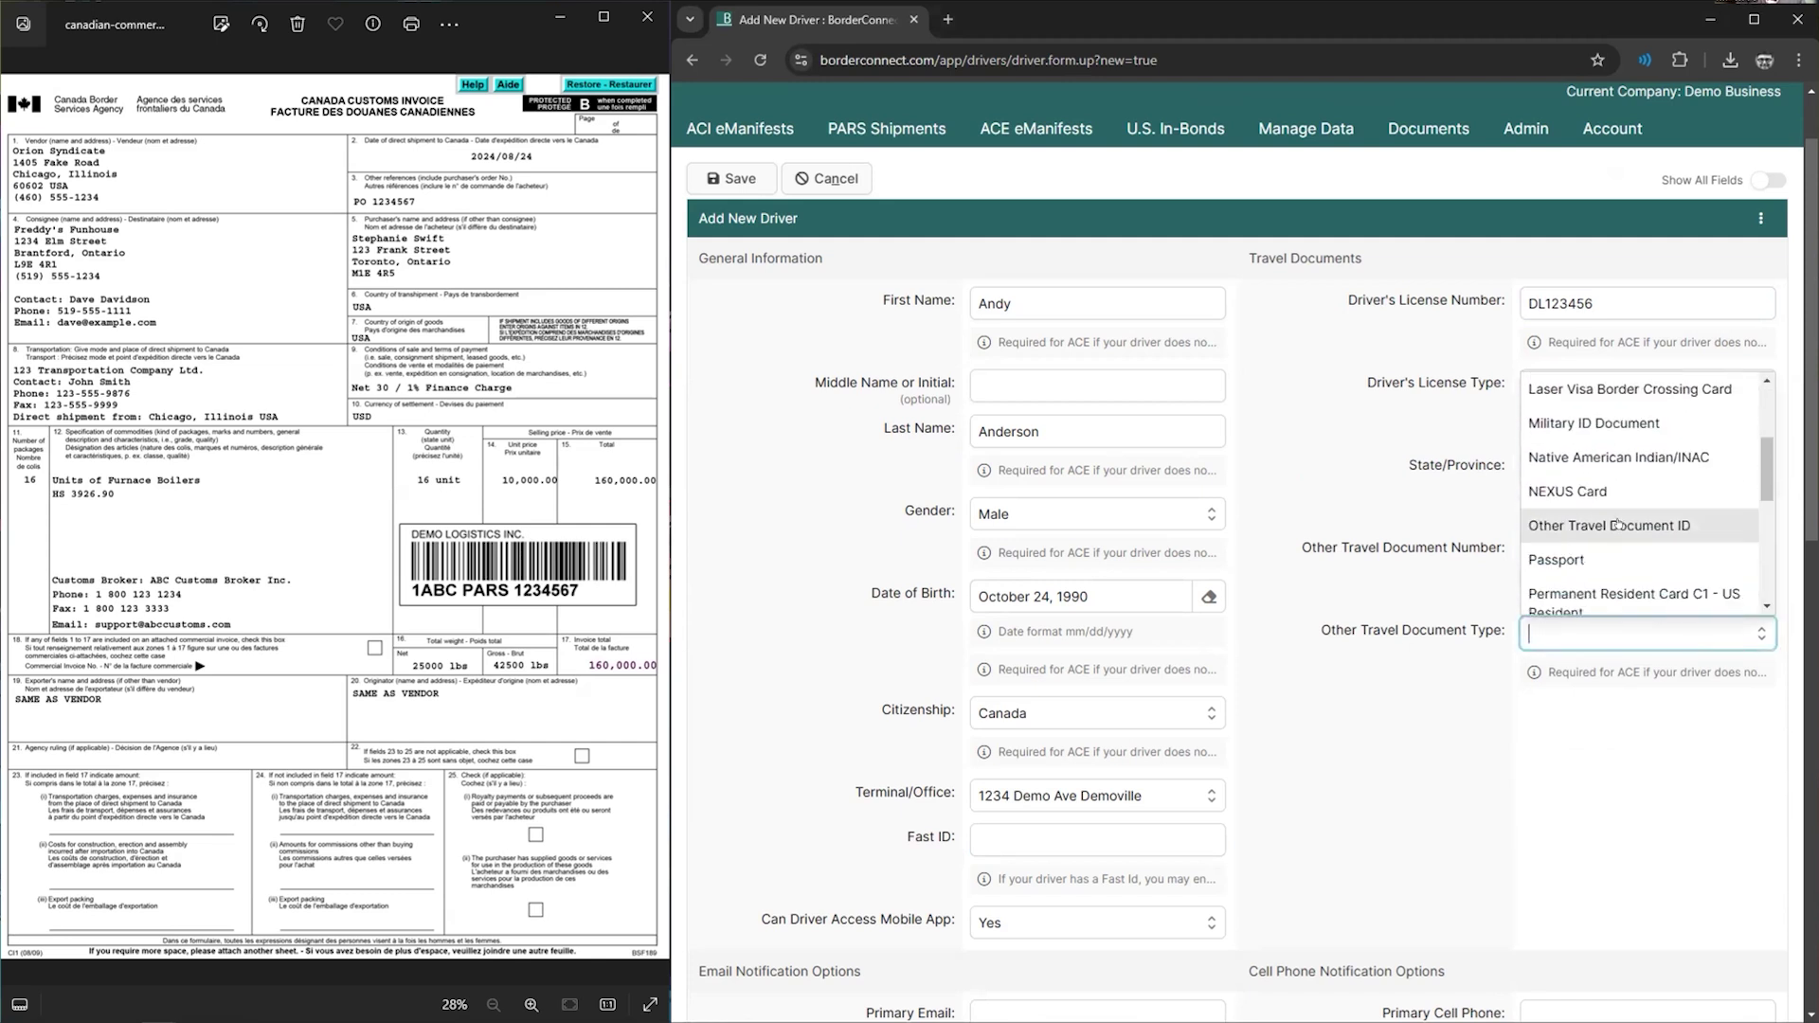
pyautogui.scroll(-3, 1737, 483)
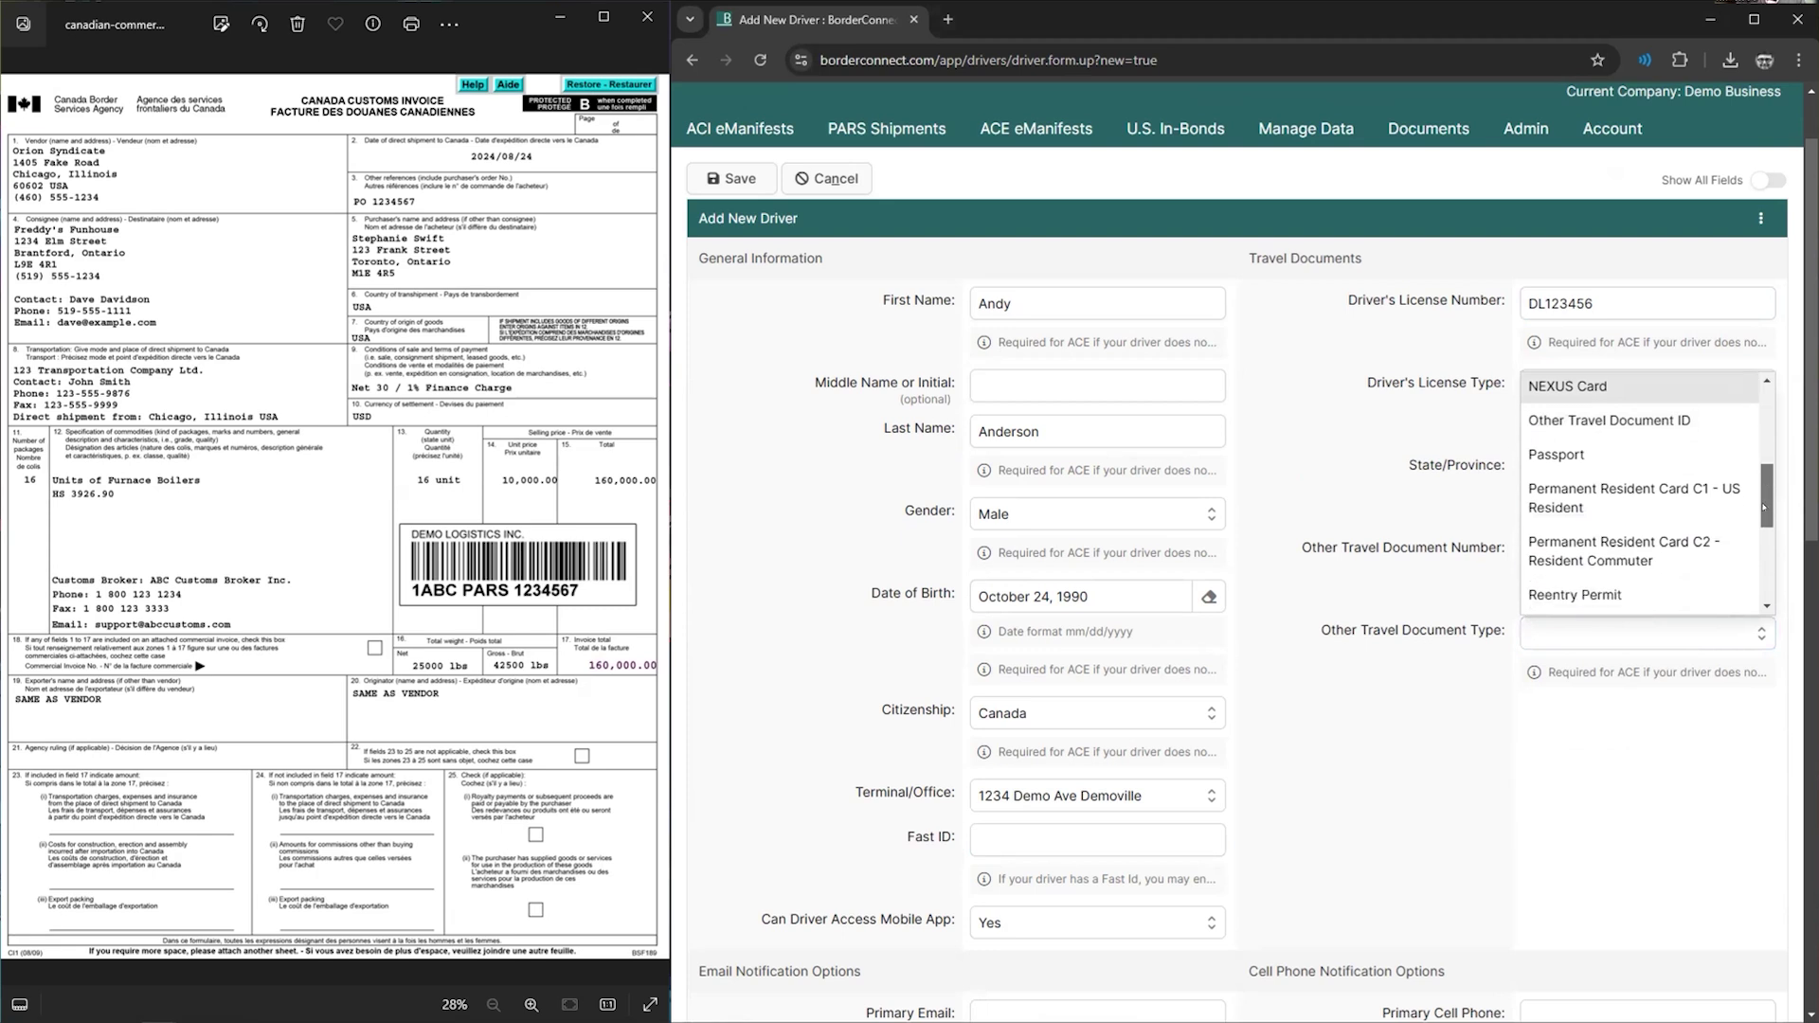
pyautogui.scroll(4, 1734, 549)
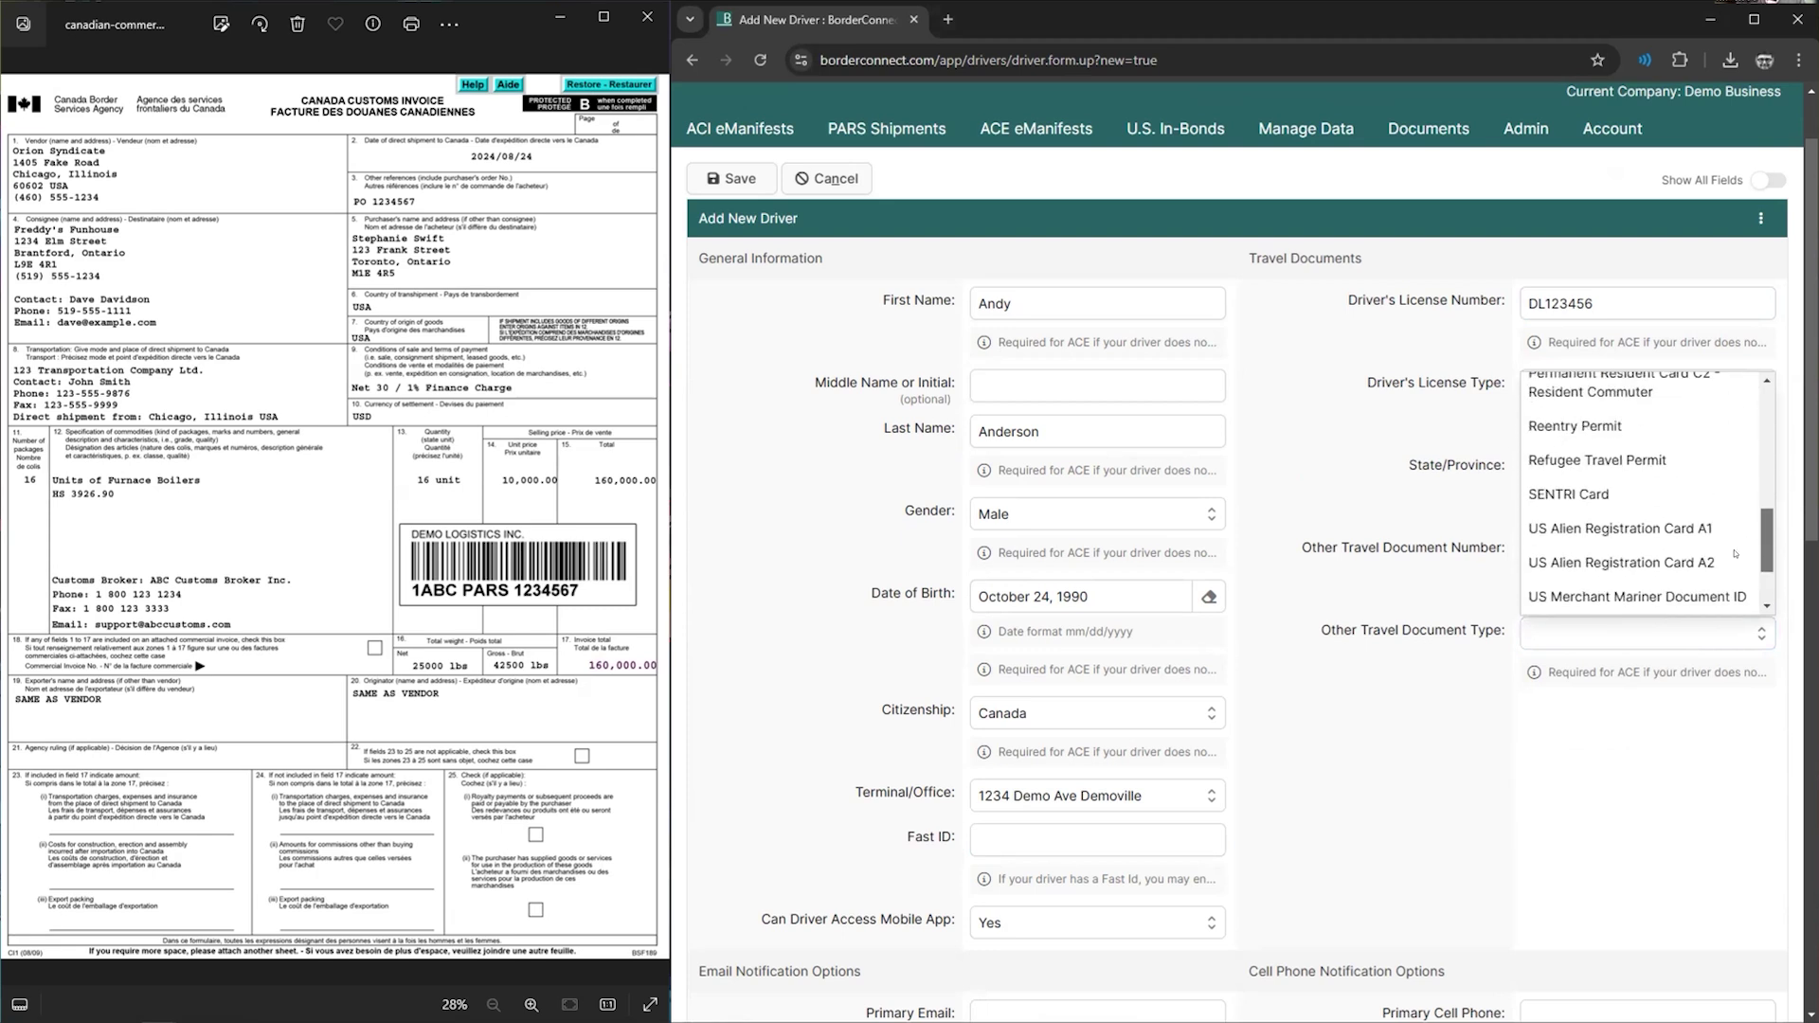
pyautogui.click(1635, 499)
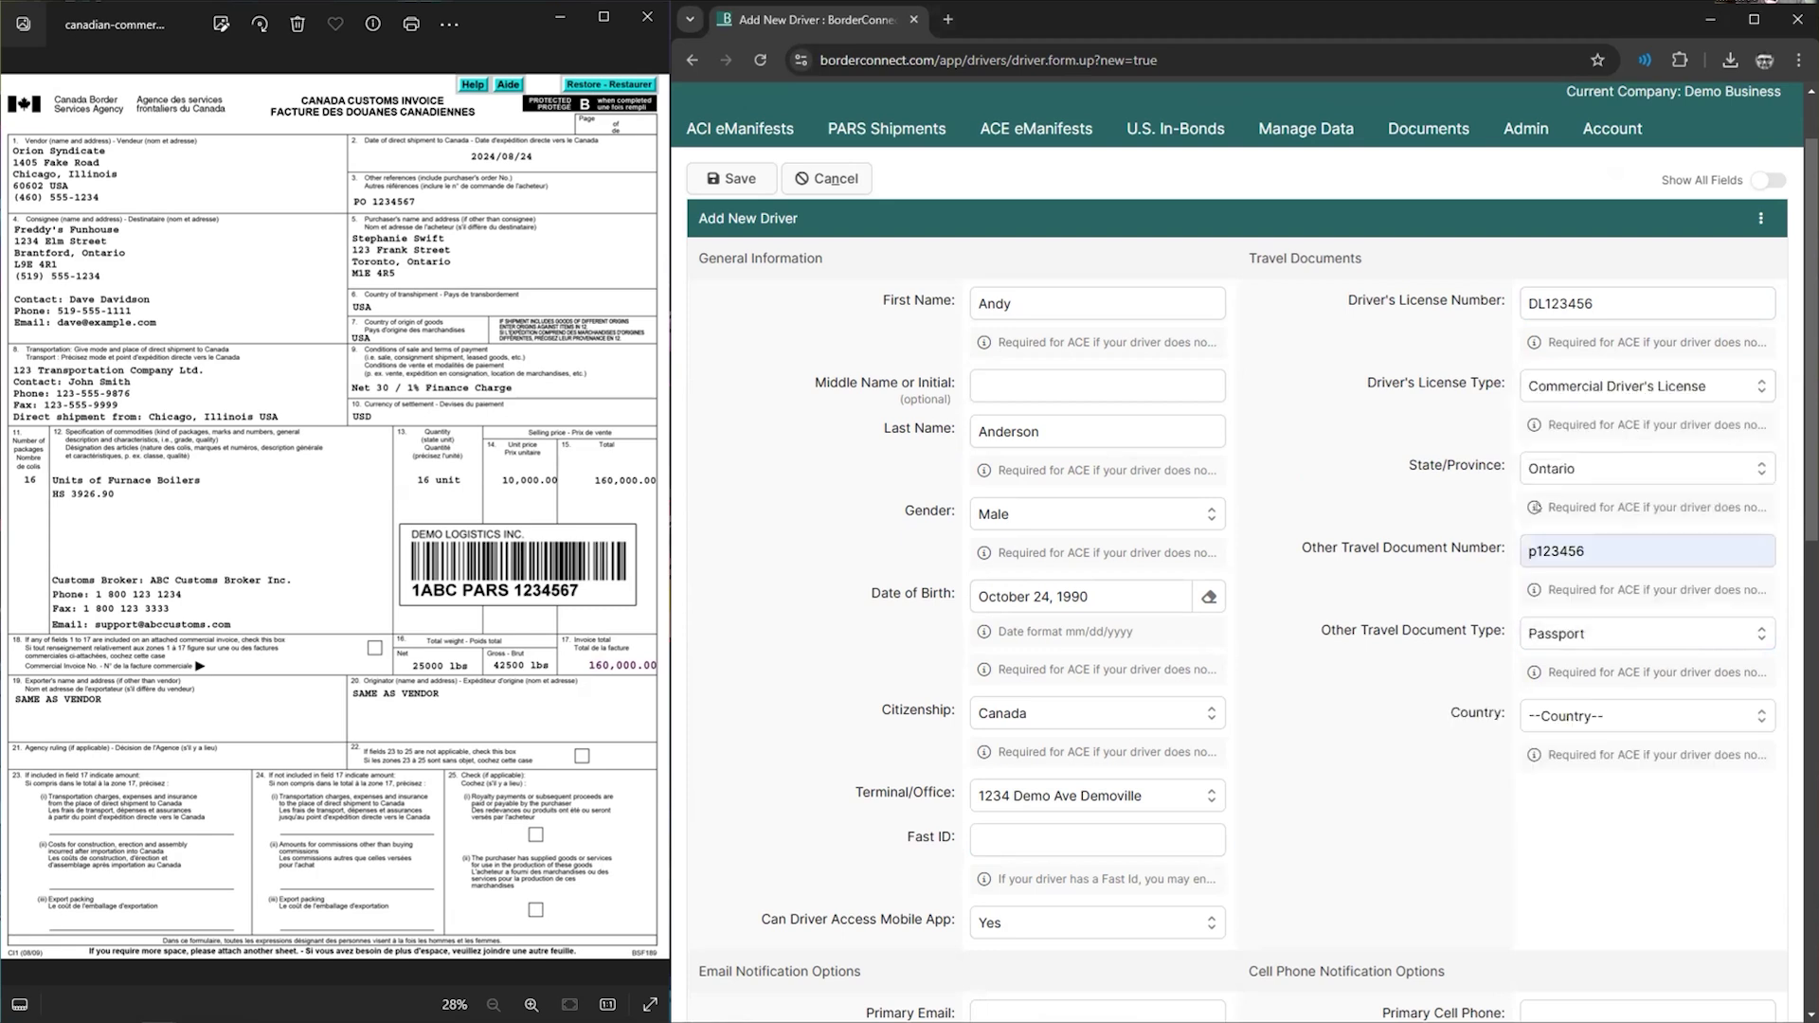
pyautogui.click(1554, 715)
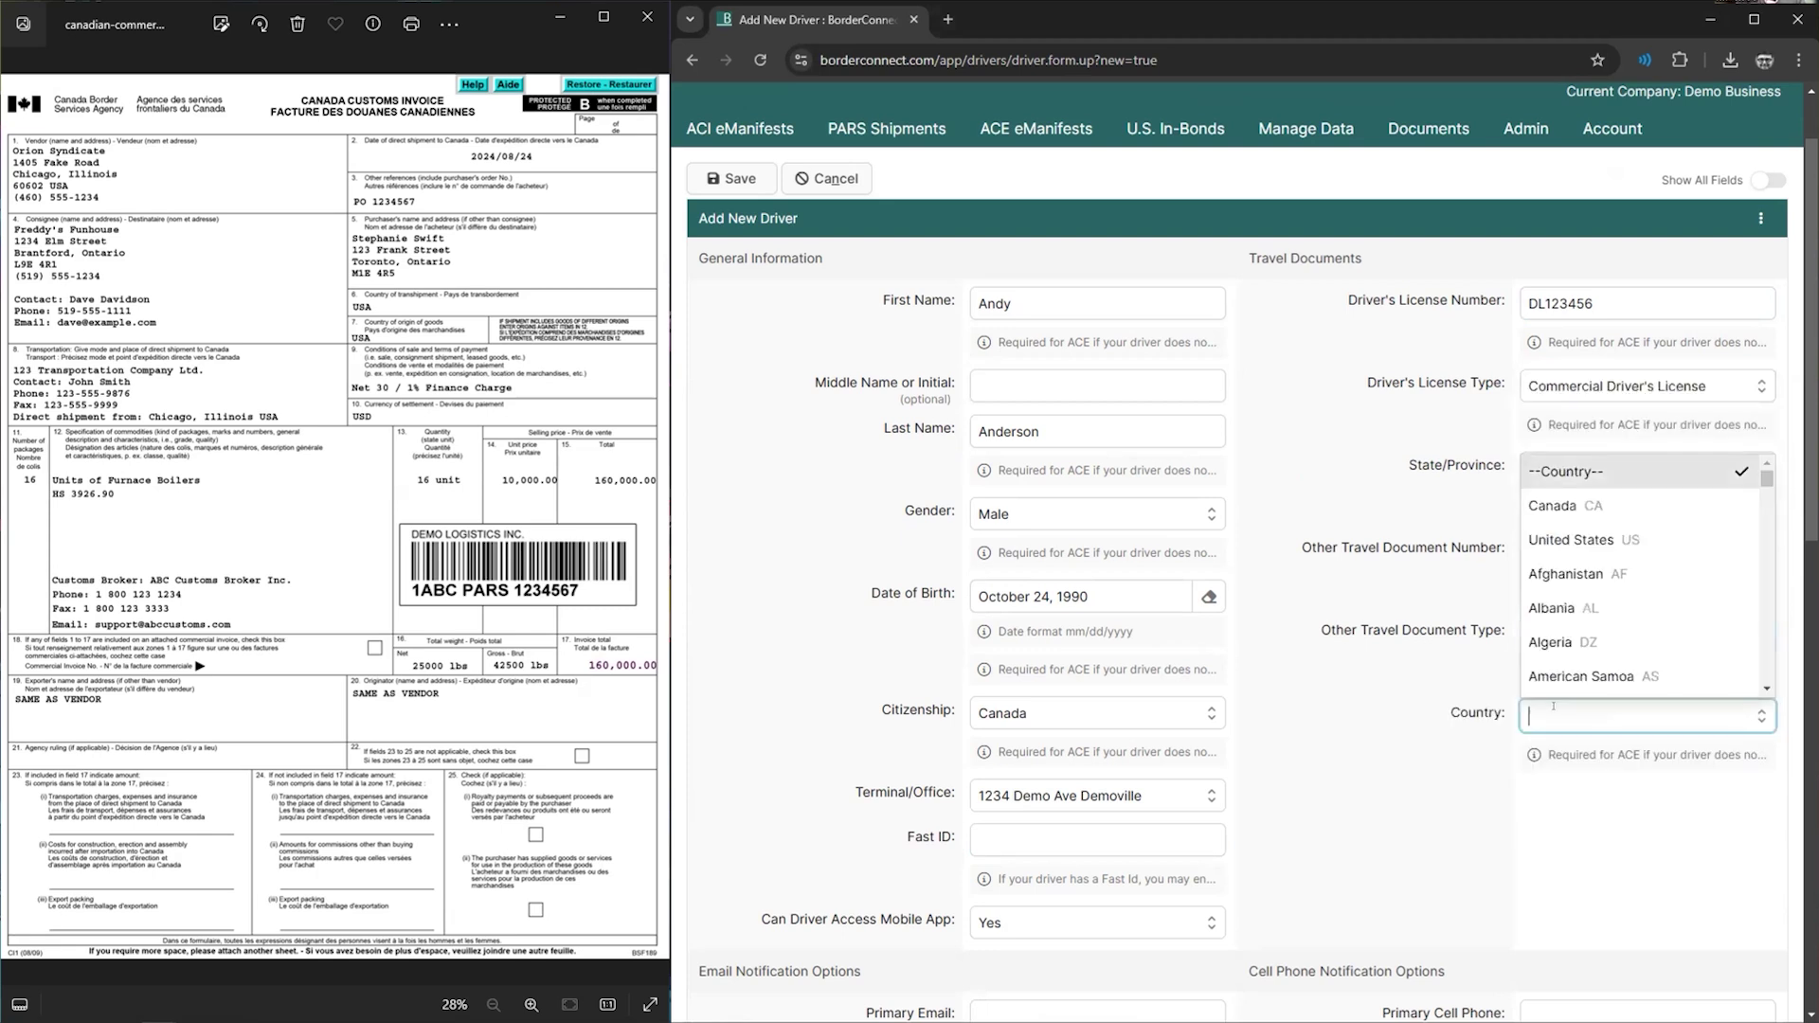
pyautogui.click(1568, 502)
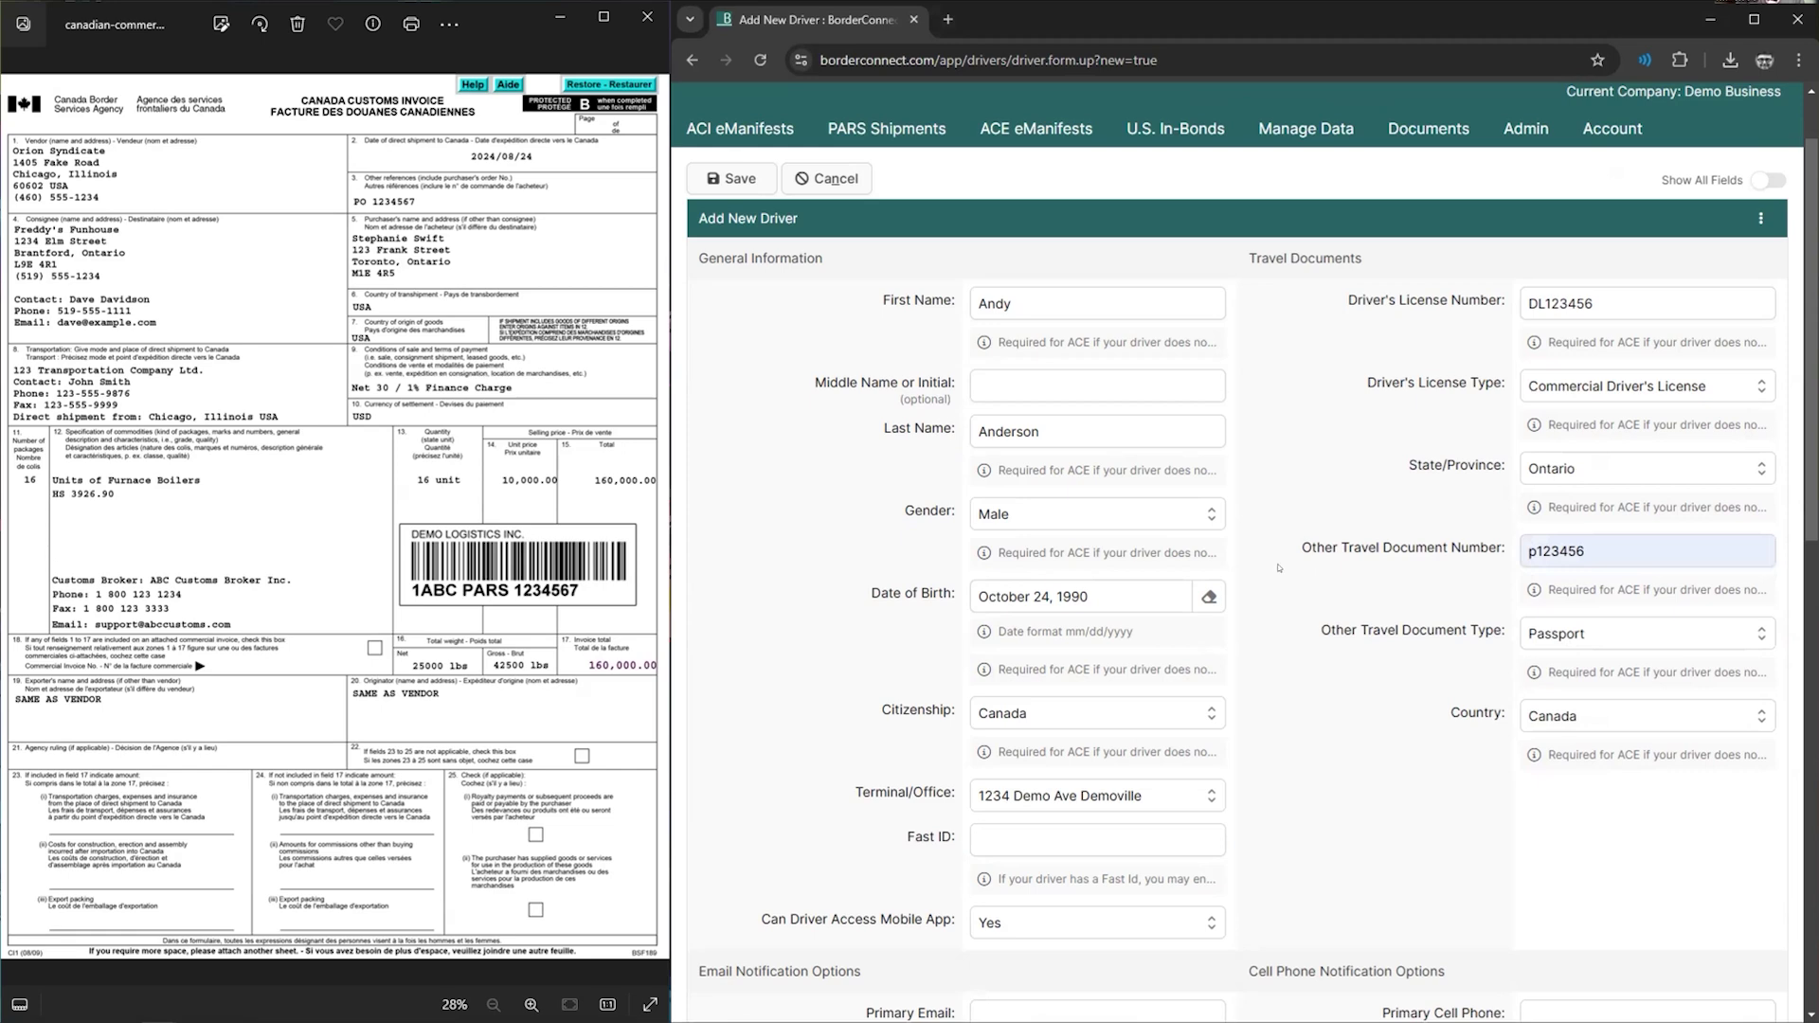
pyautogui.scroll(-4, 1278, 568)
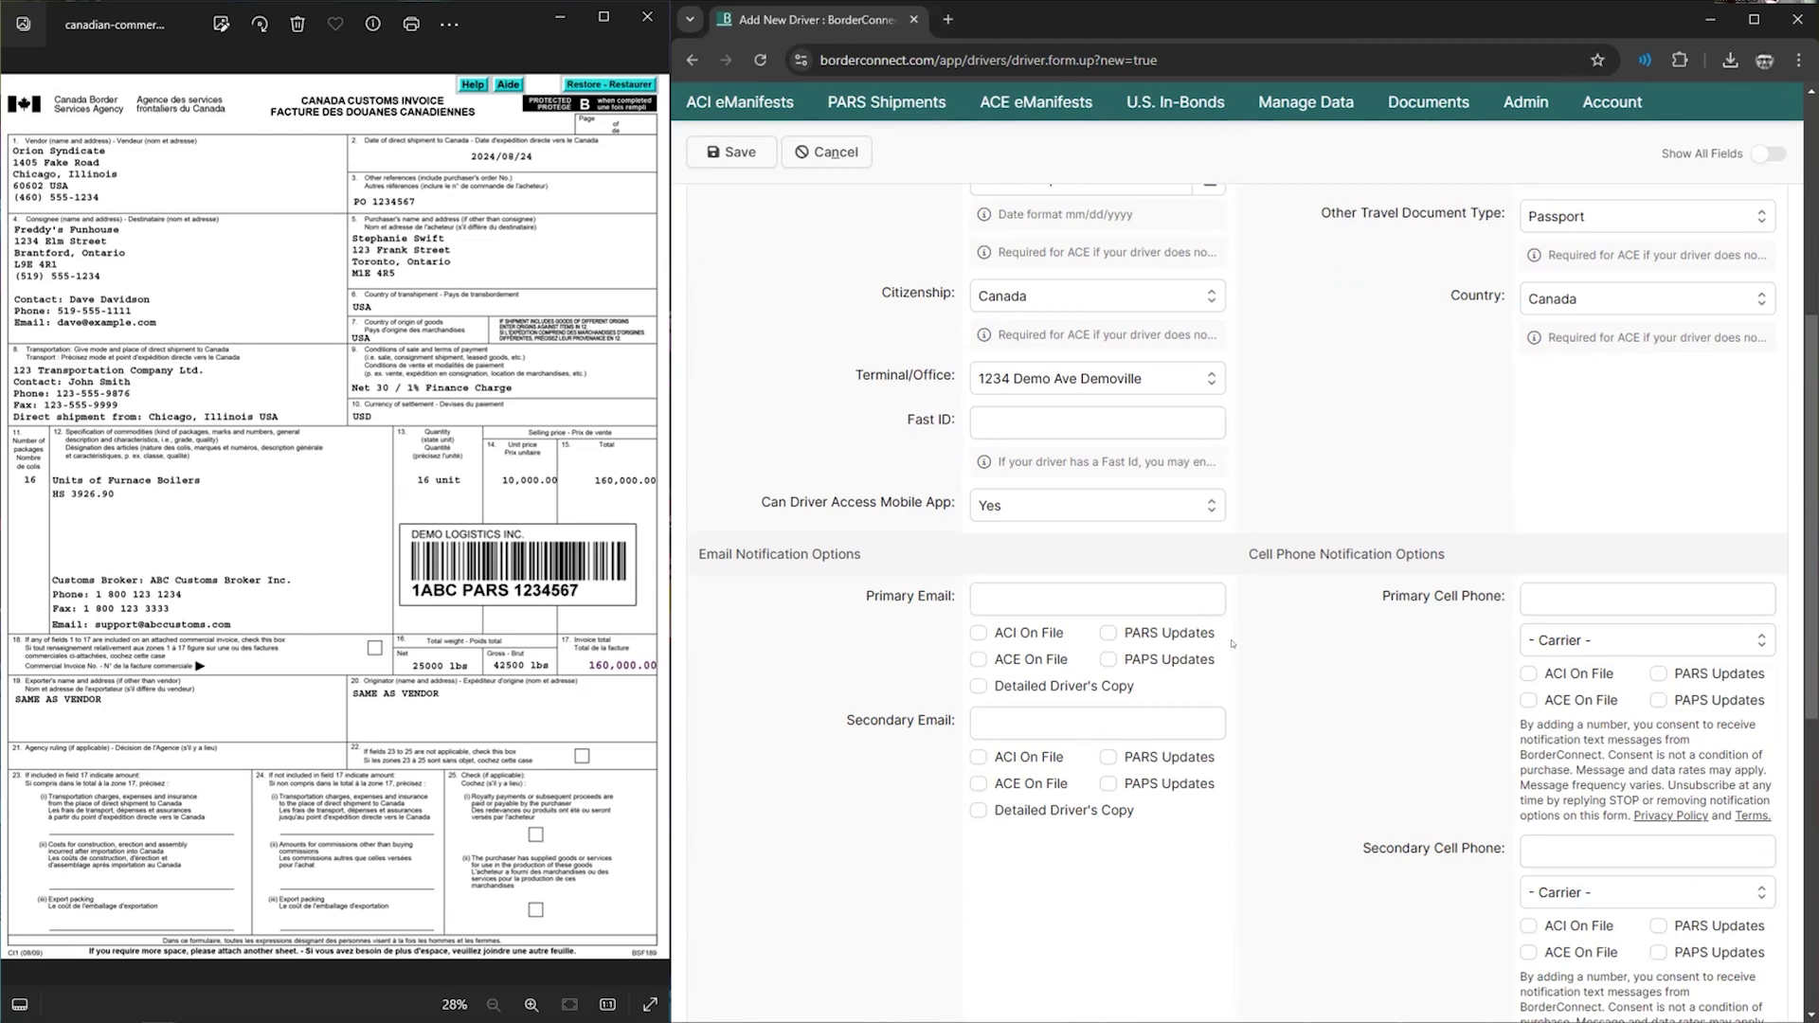
# - Save the new driver and check its details page shows ACE and ACI readiness
pyautogui.scroll(-1, 1249, 643)
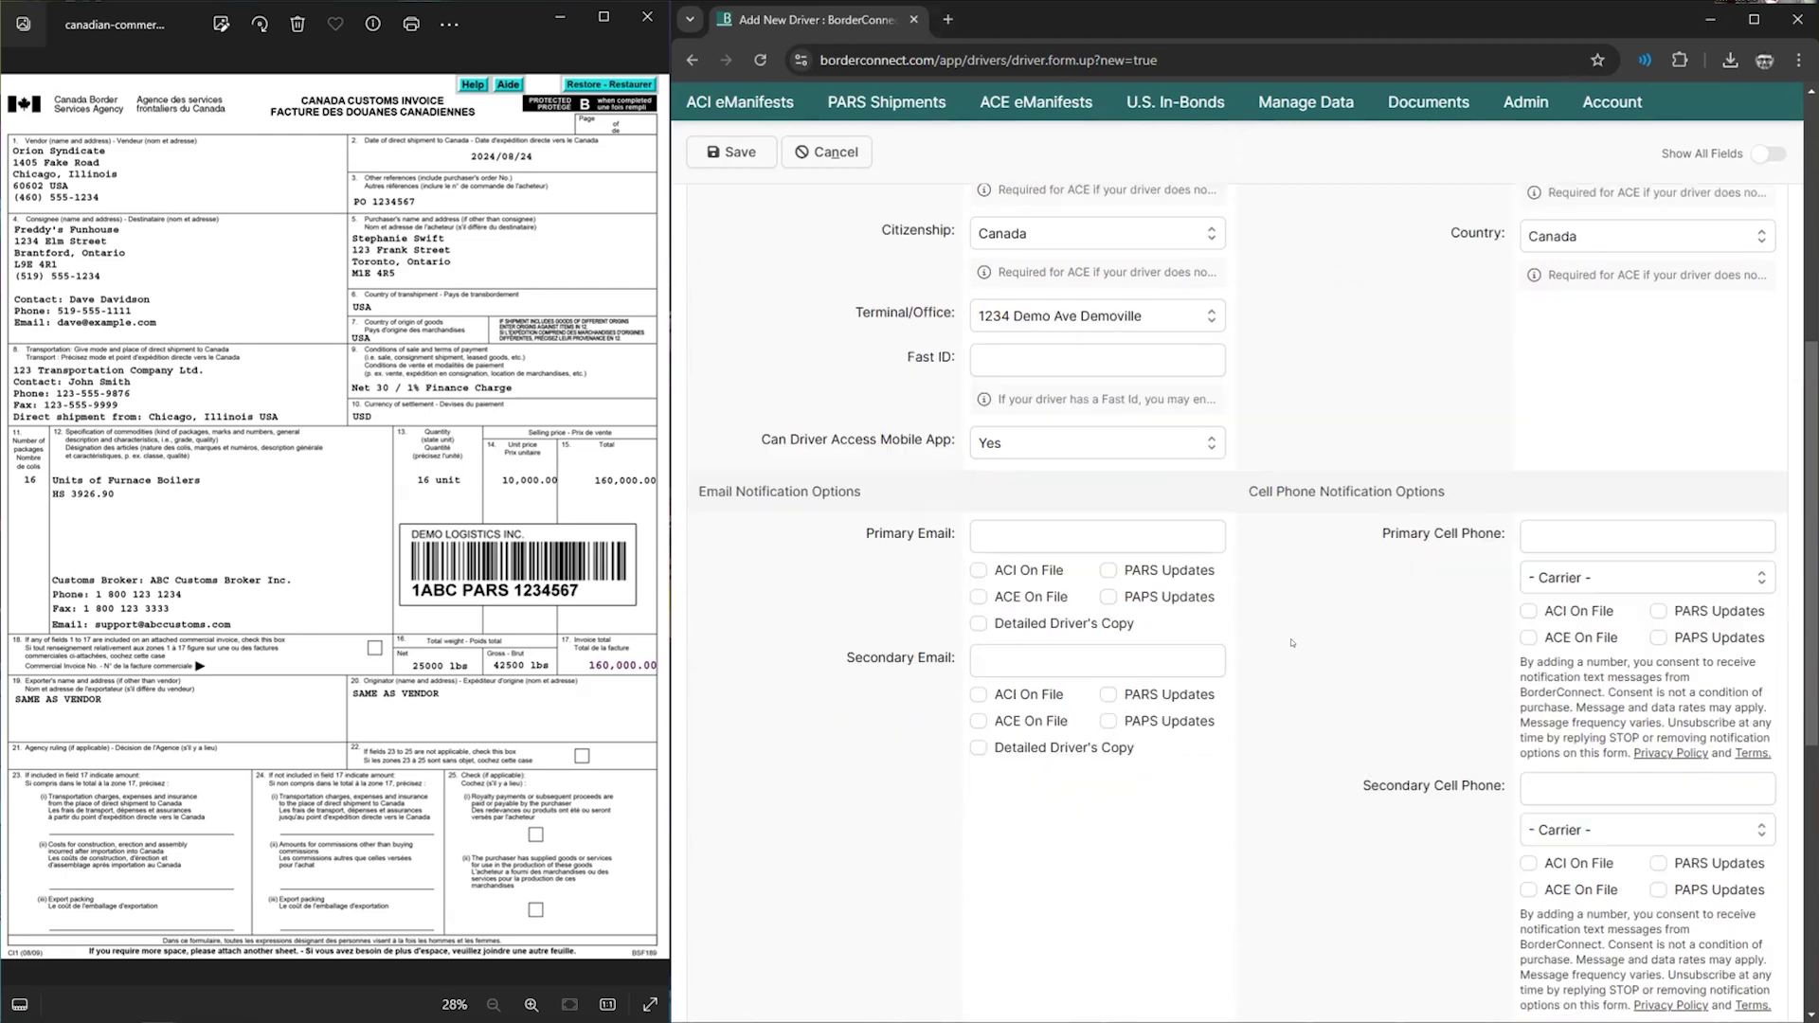
pyautogui.scroll(6, 1293, 642)
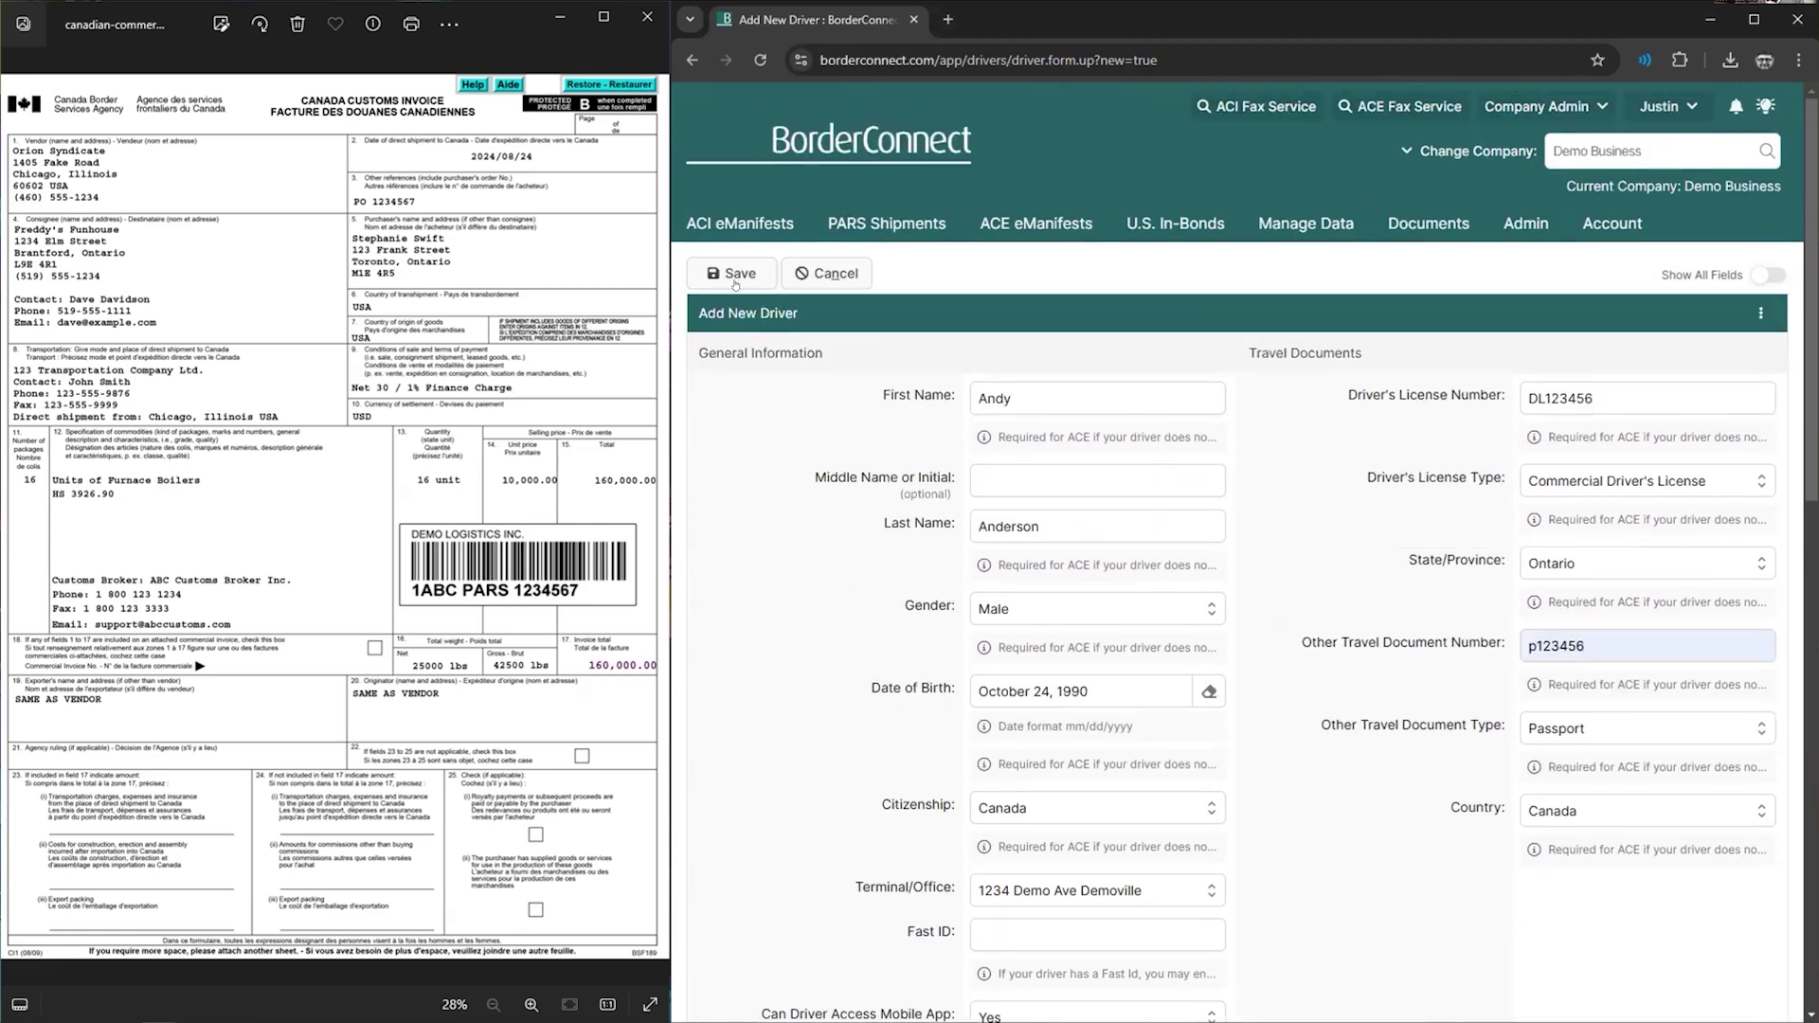
pyautogui.click(734, 277)
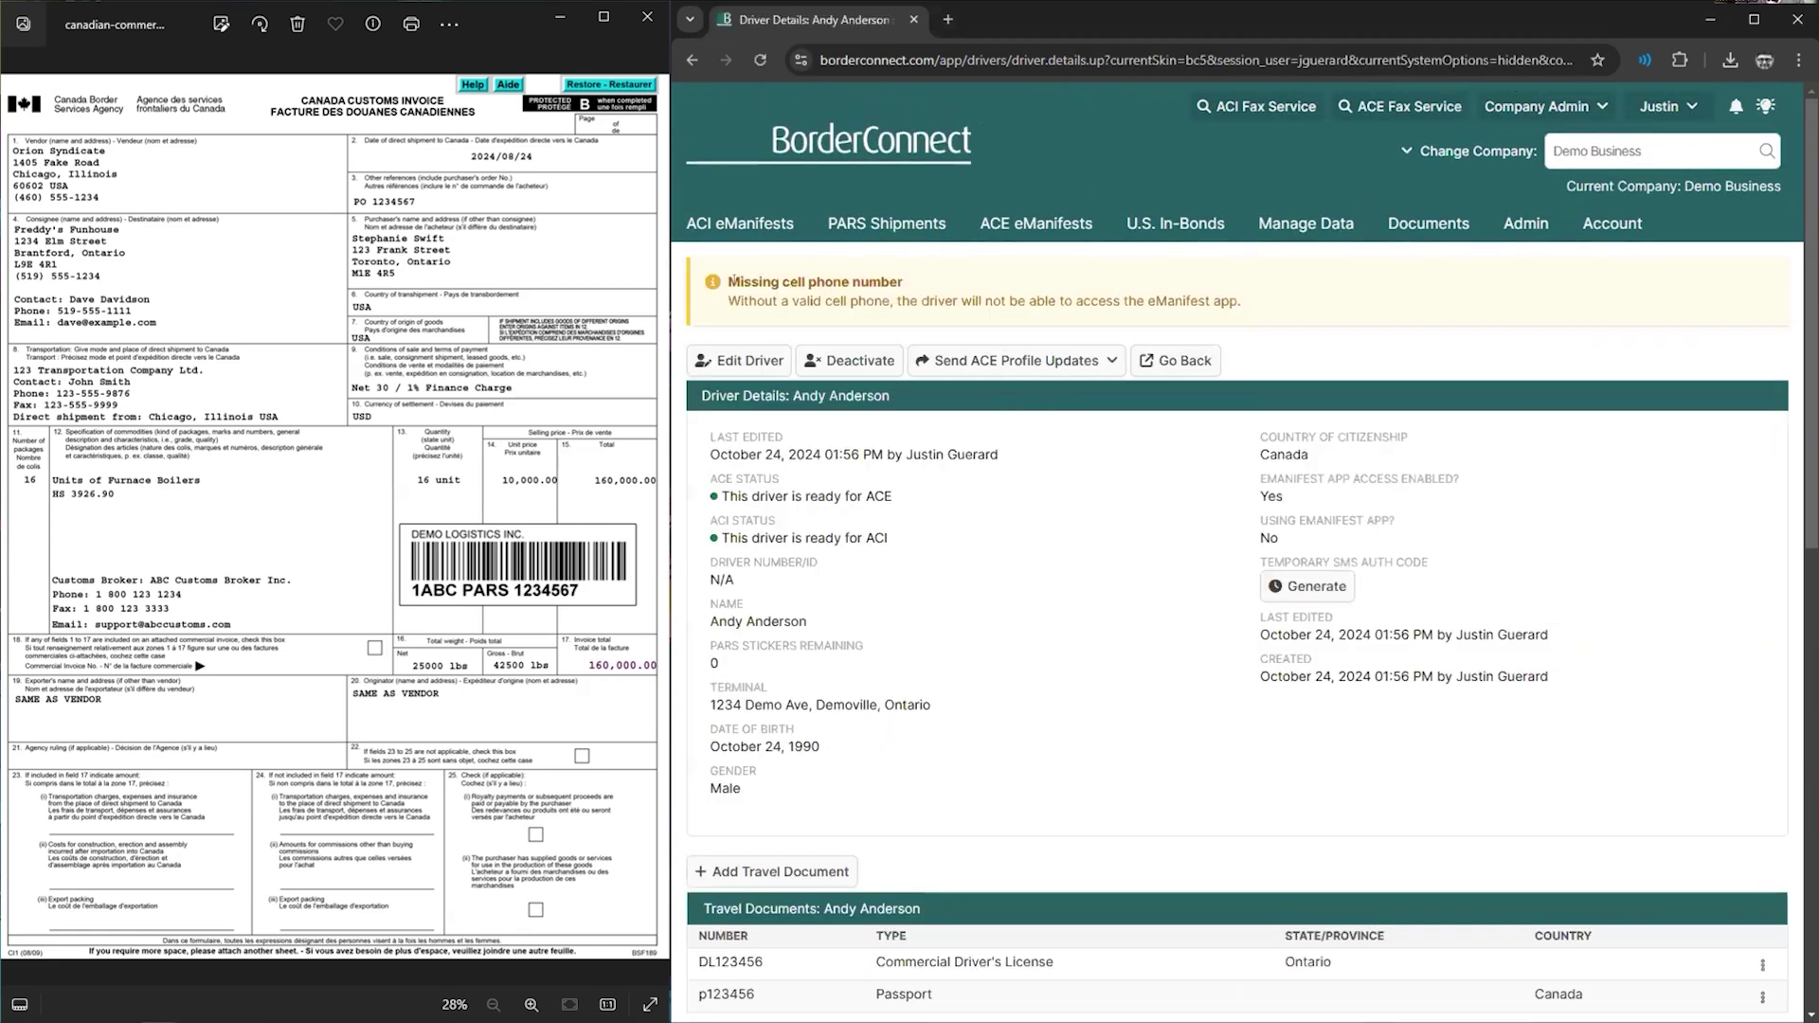
pyautogui.scroll(-1, 1066, 418)
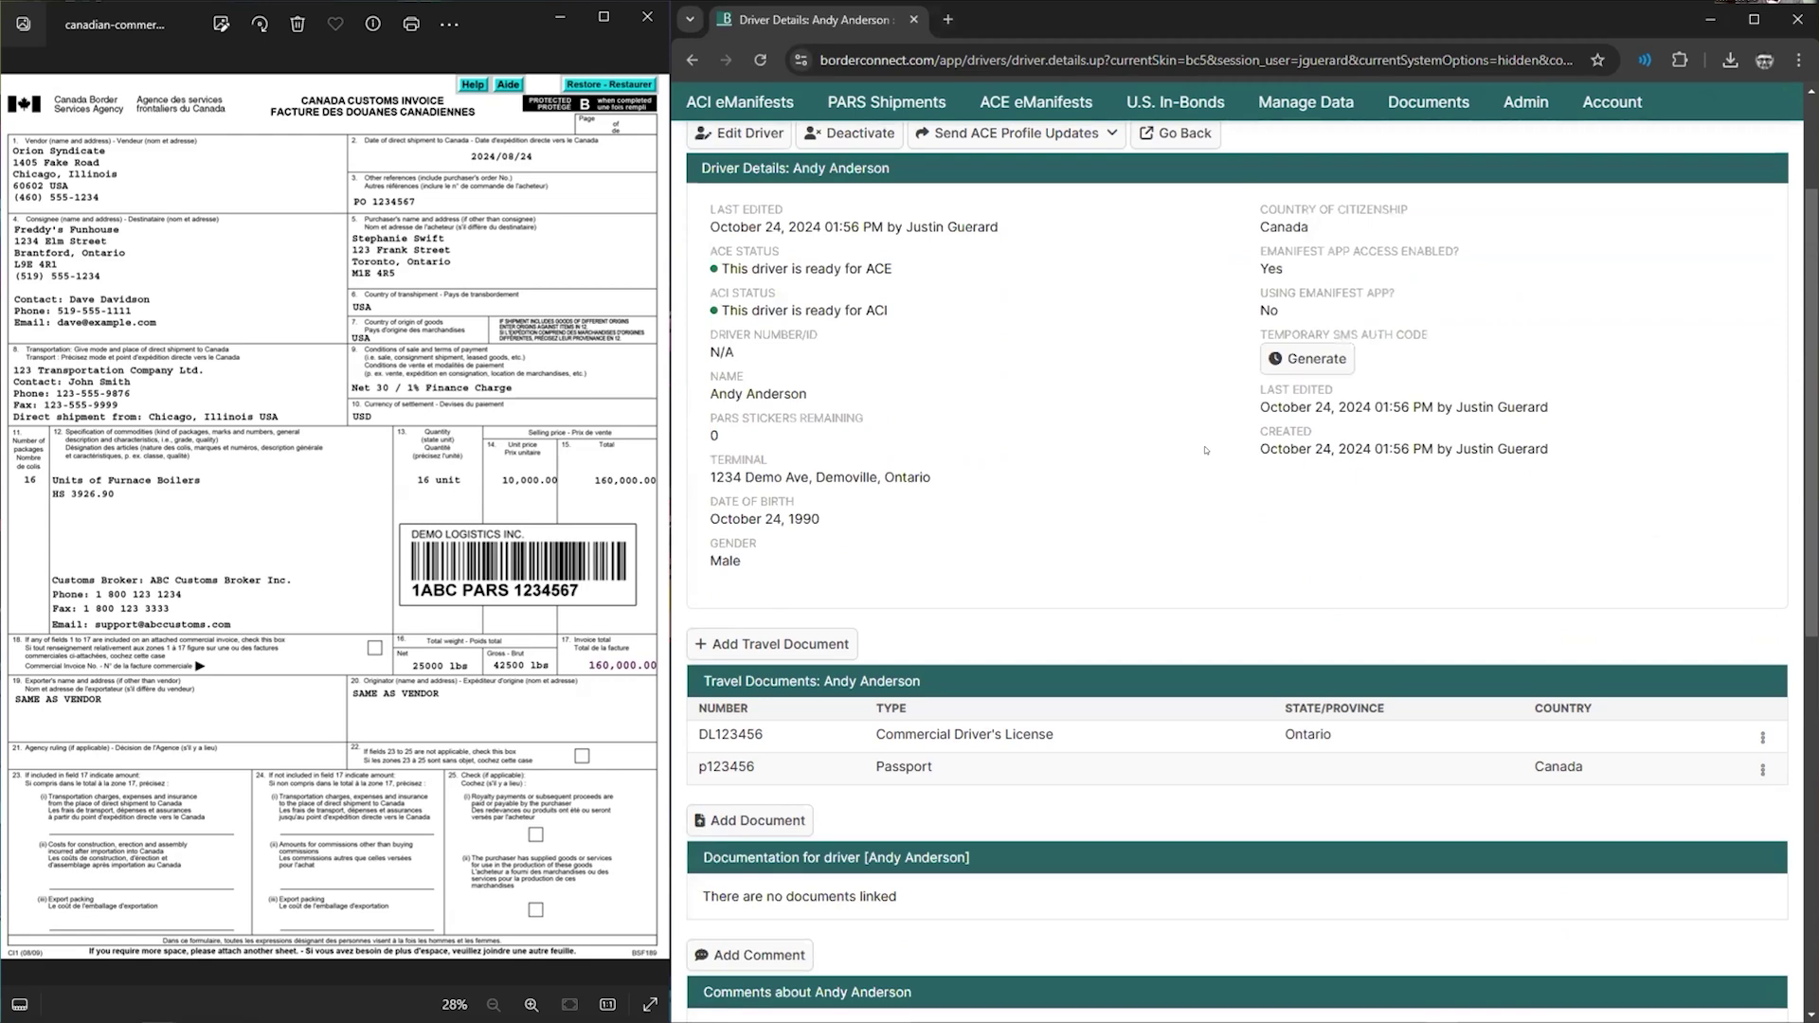
pyautogui.scroll(1, 1176, 464)
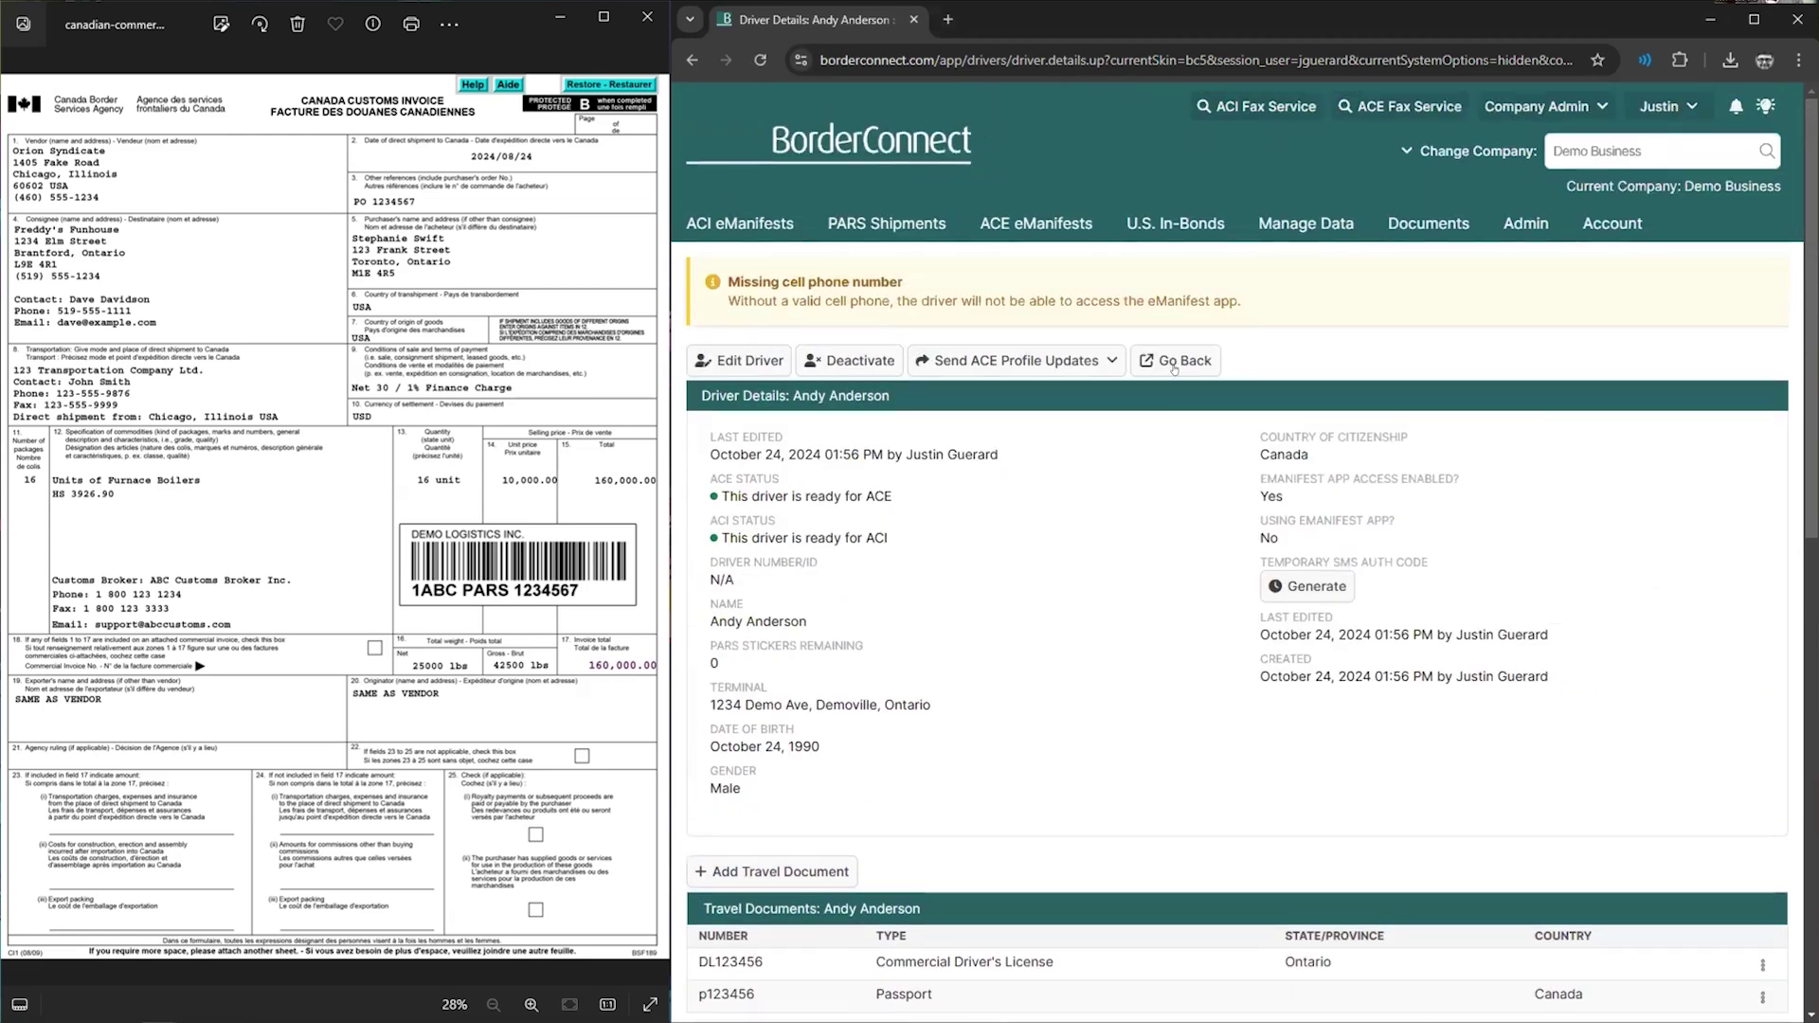
pyautogui.moveTo(1280, 232)
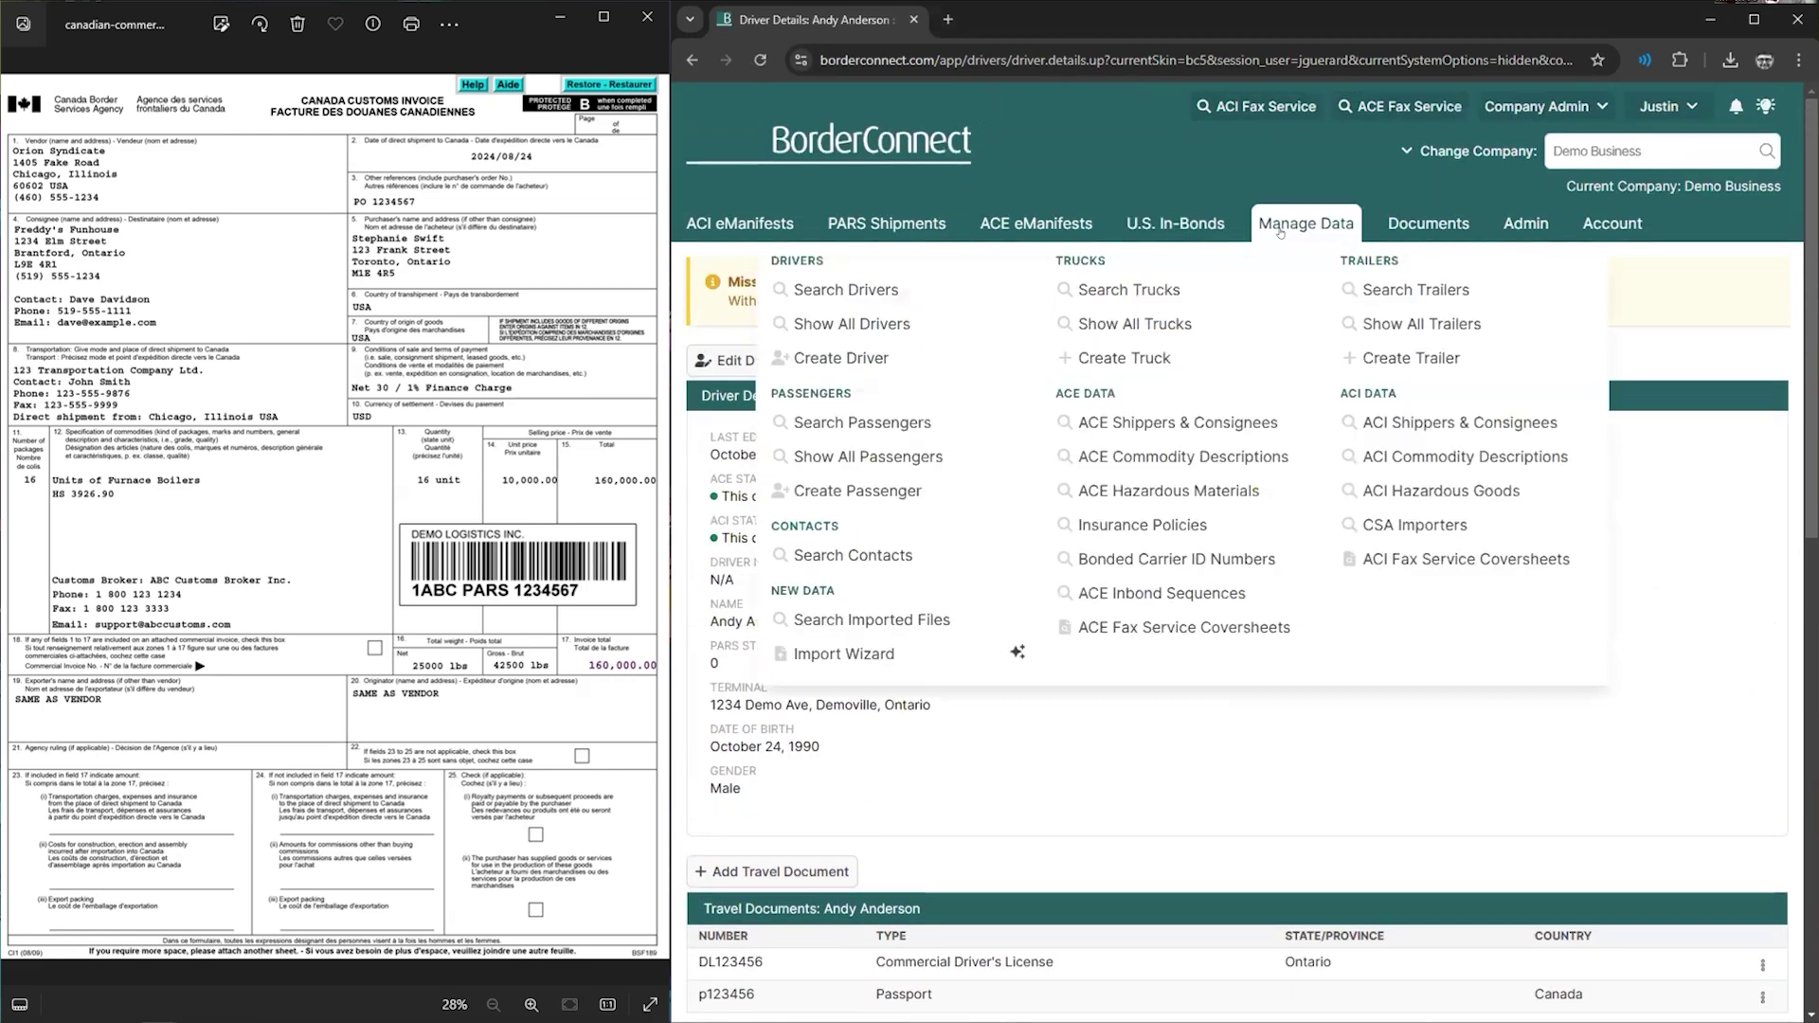
pyautogui.click(1146, 287)
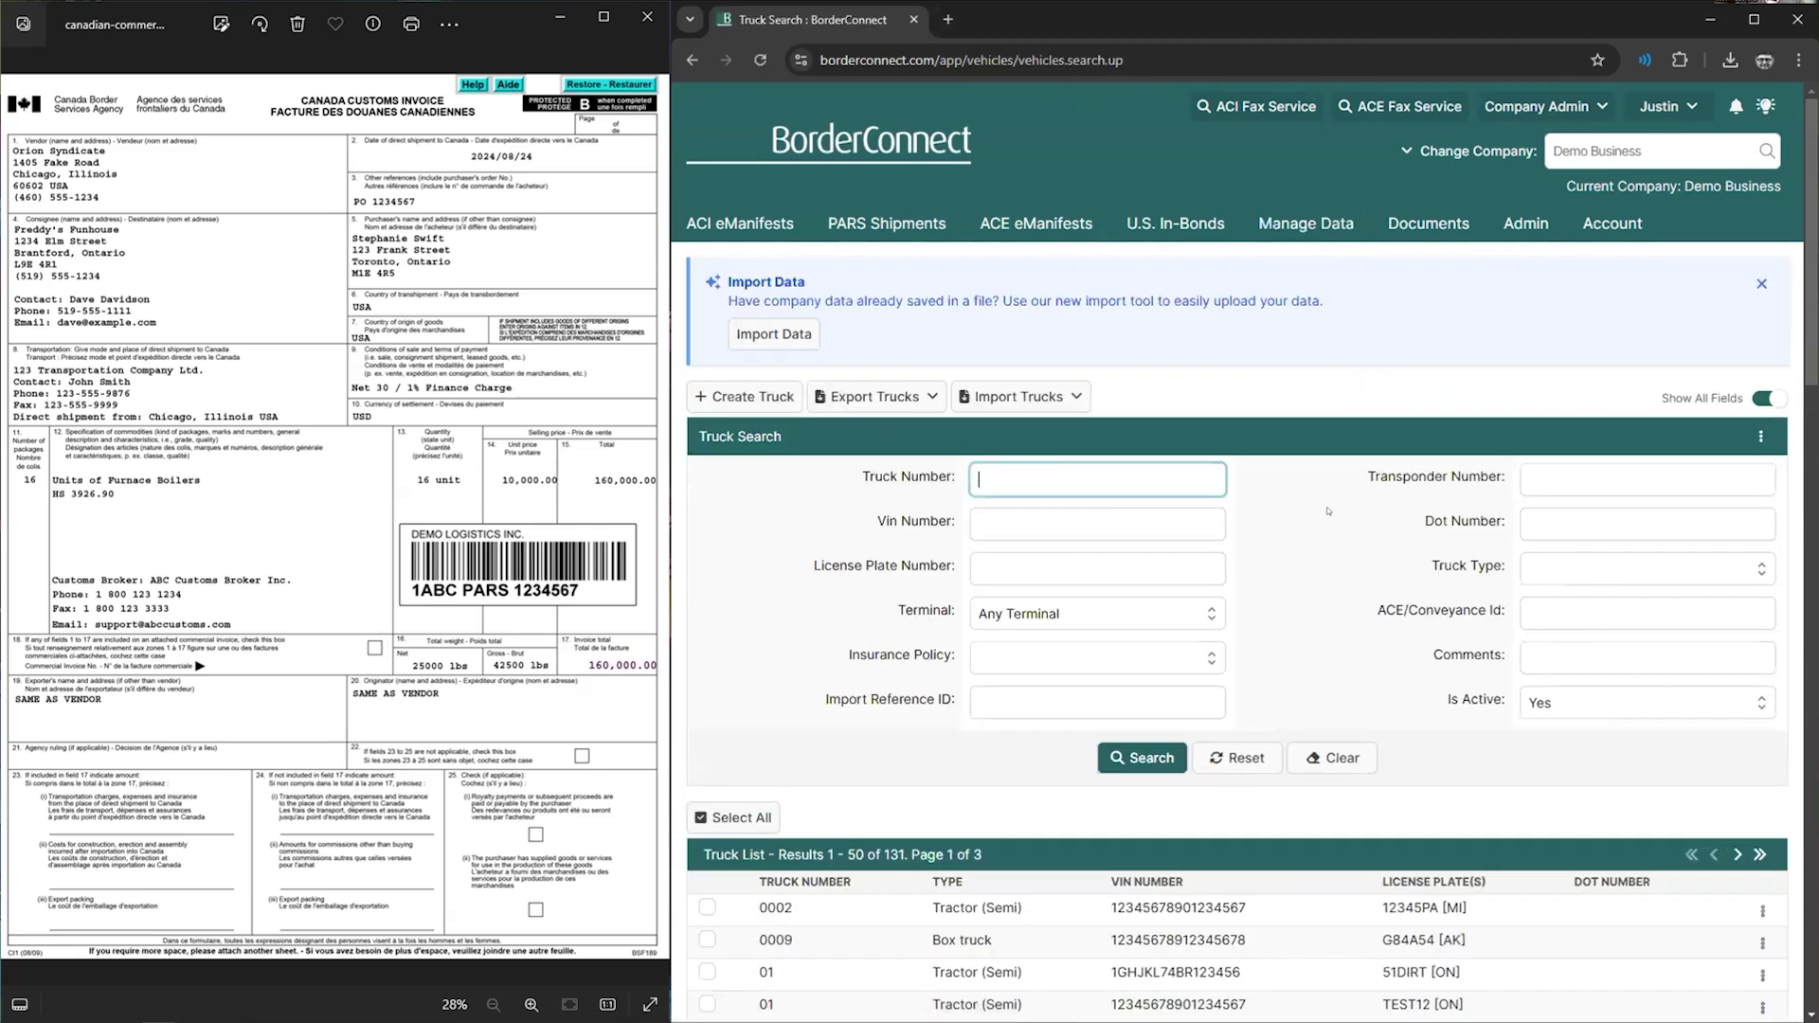
pyautogui.scroll(-4, 1328, 511)
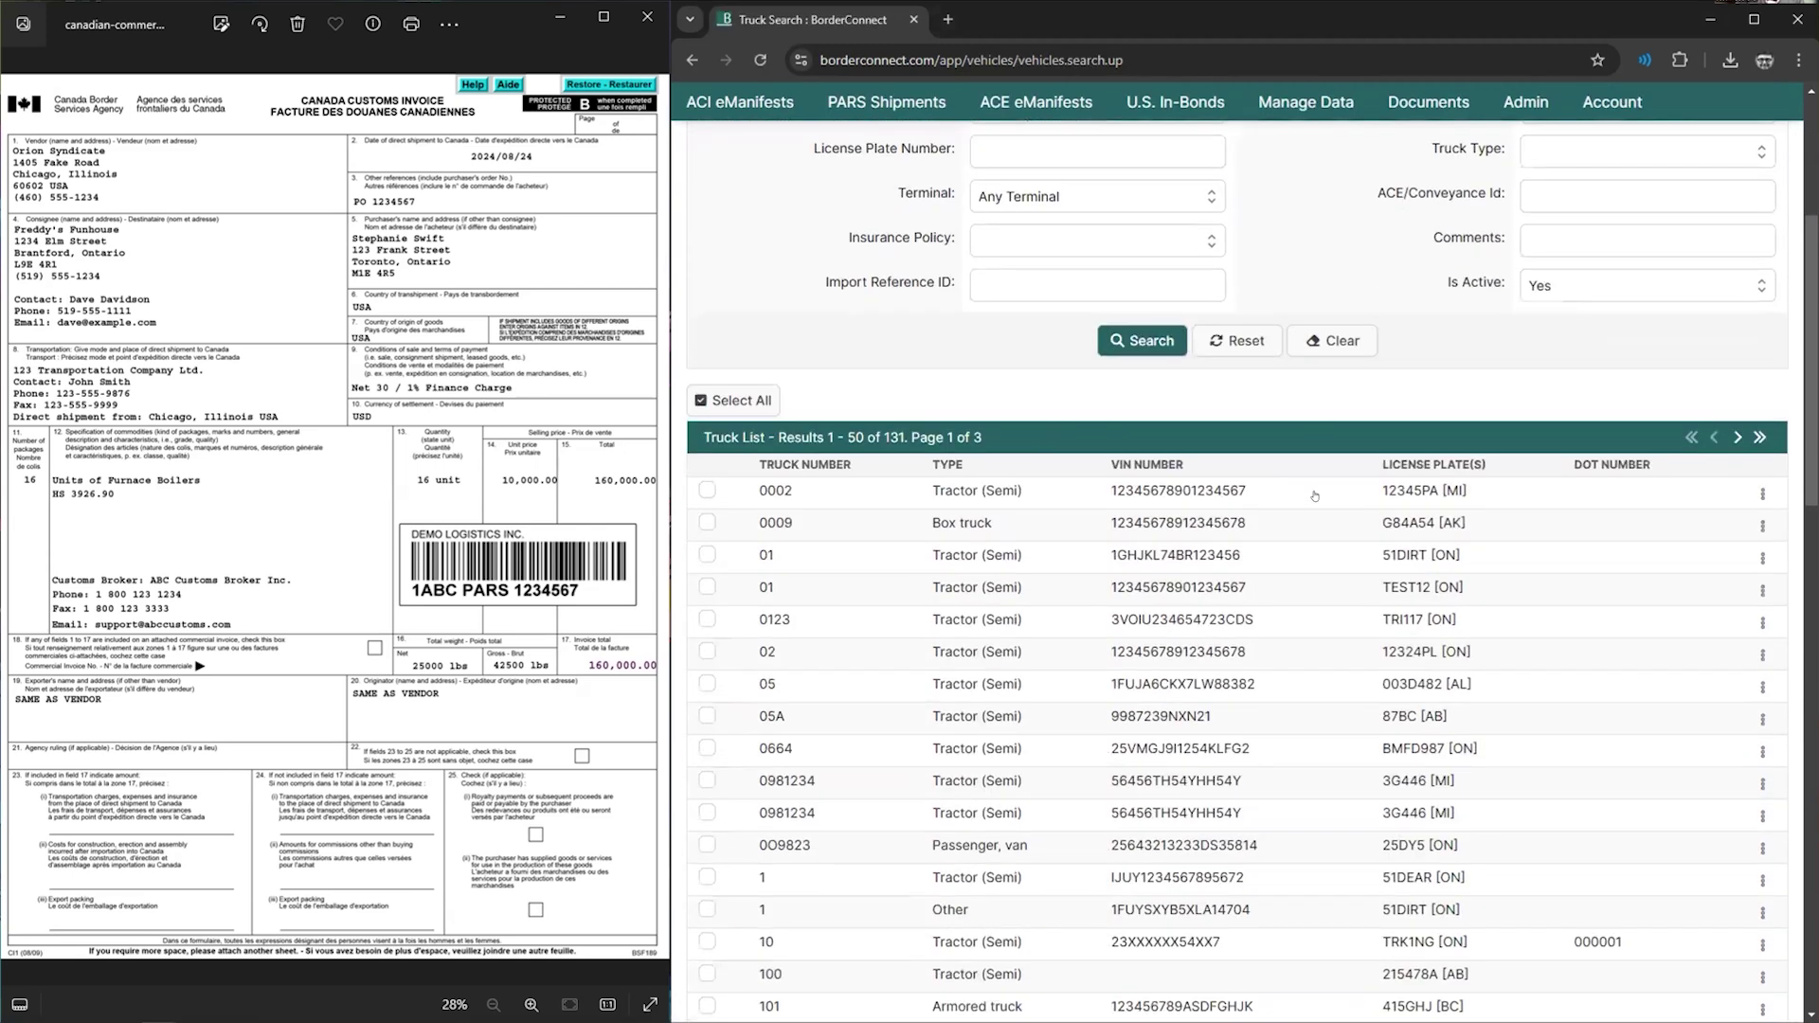
pyautogui.scroll(-2, 1314, 496)
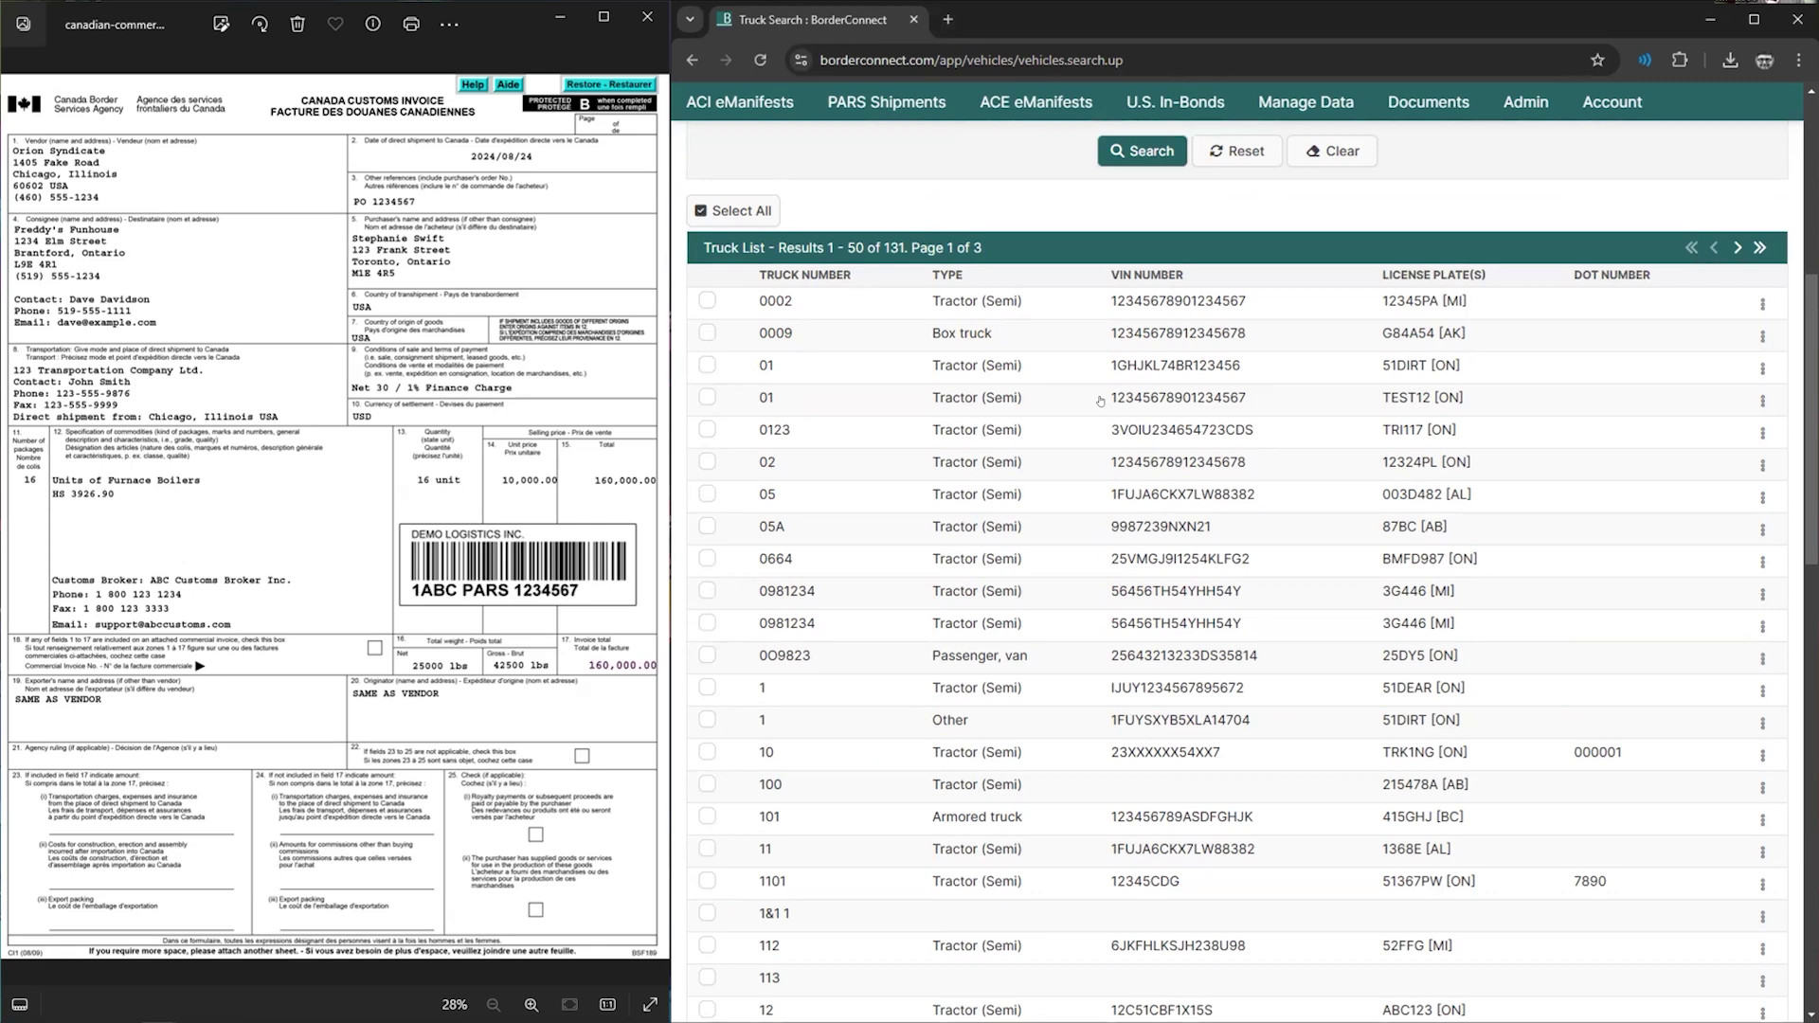
pyautogui.click(1144, 369)
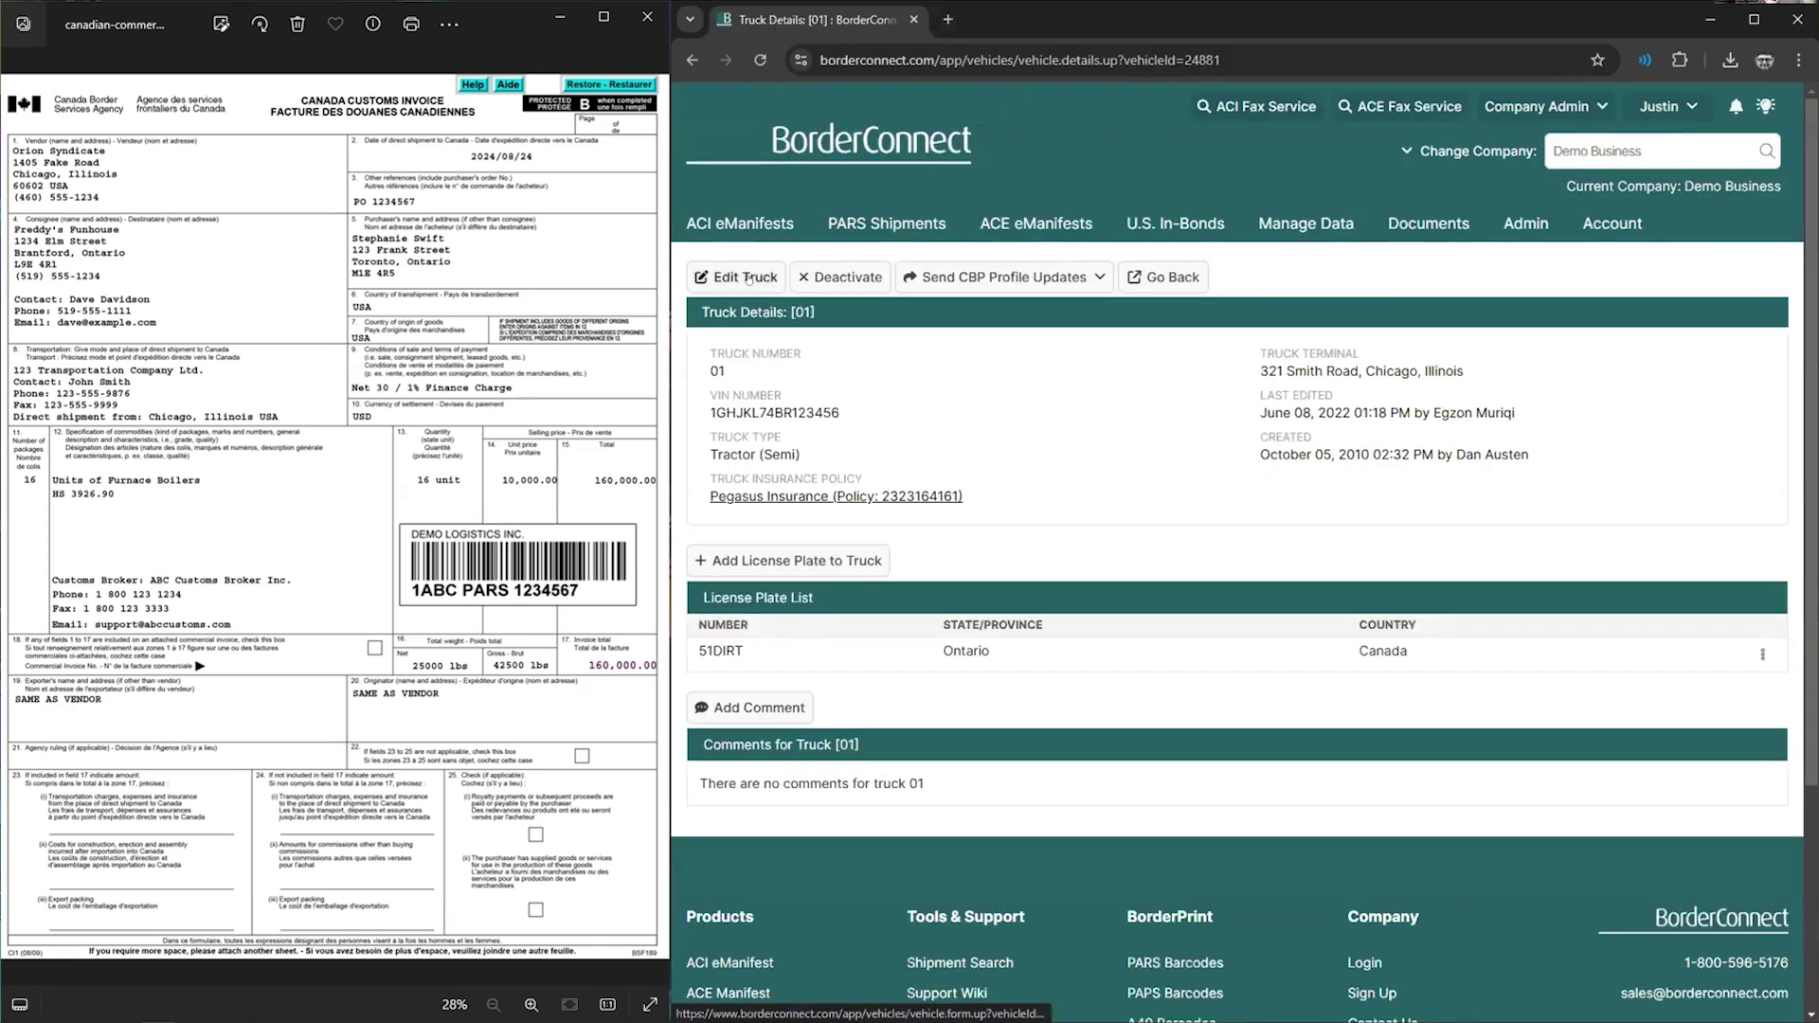
pyautogui.click(744, 276)
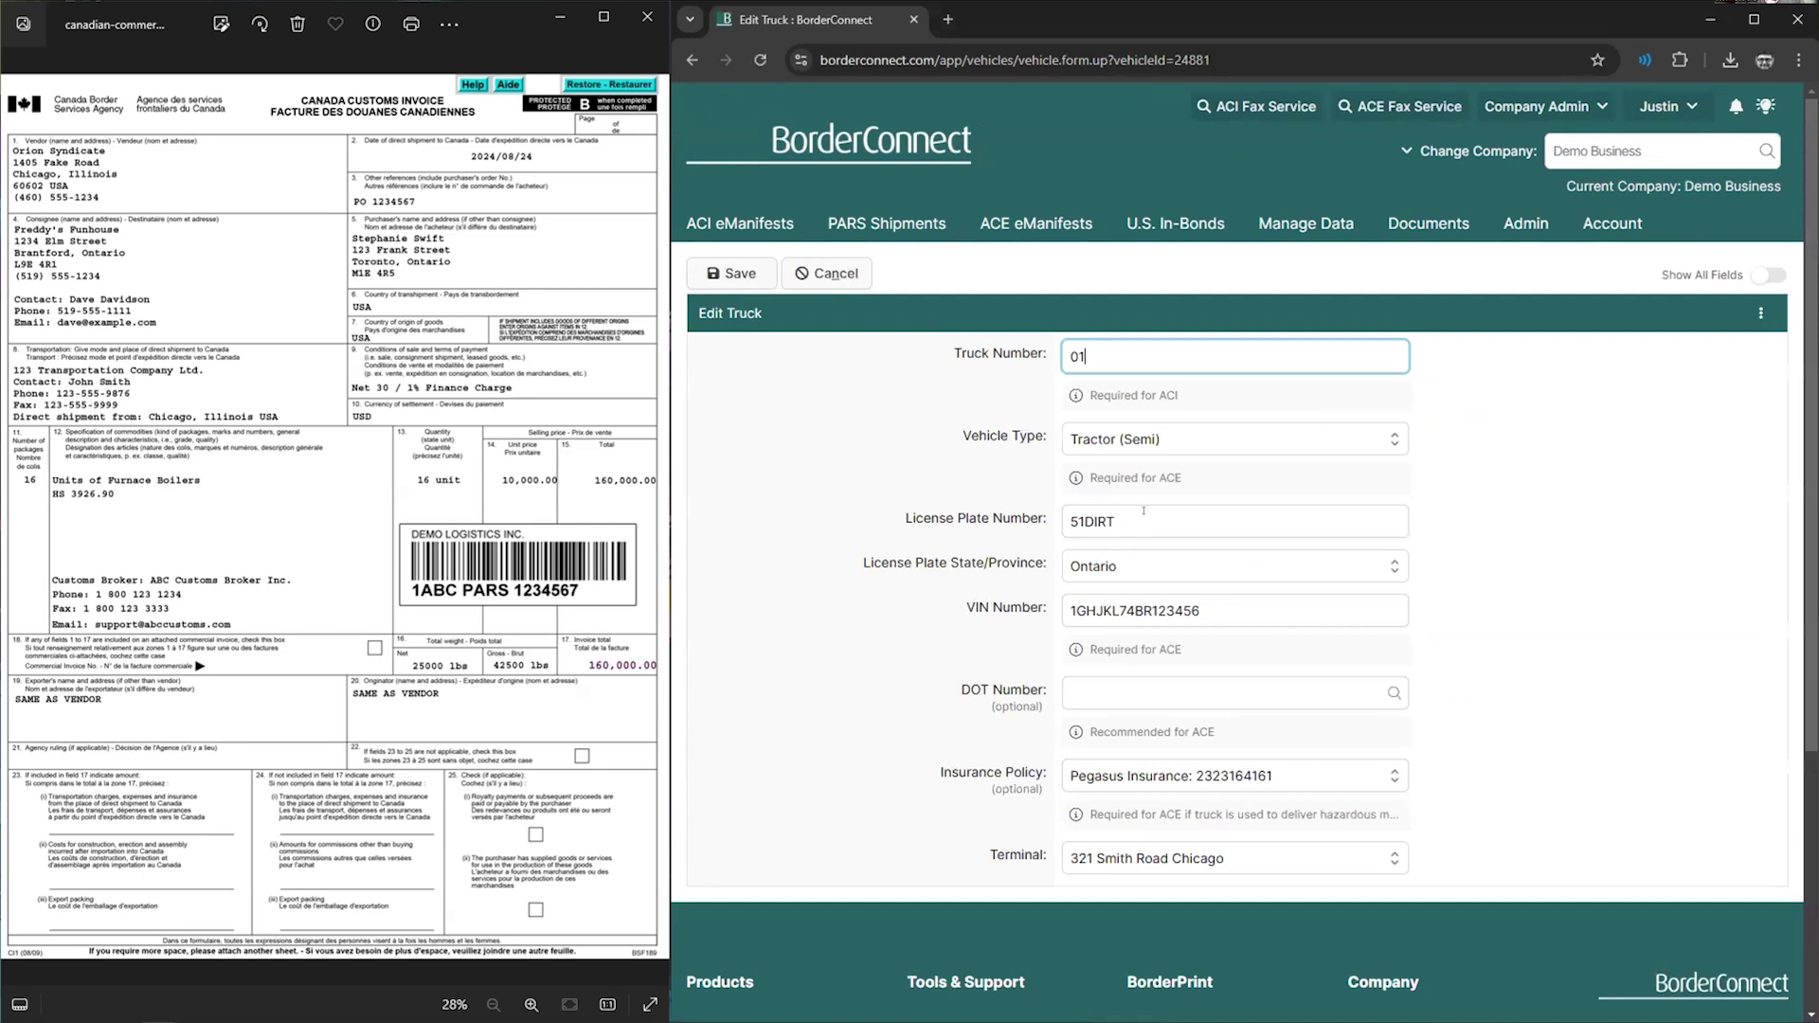
pyautogui.click(1113, 516)
pyautogui.moveTo(1114, 512); pyautogui.dragTo(1057, 510)
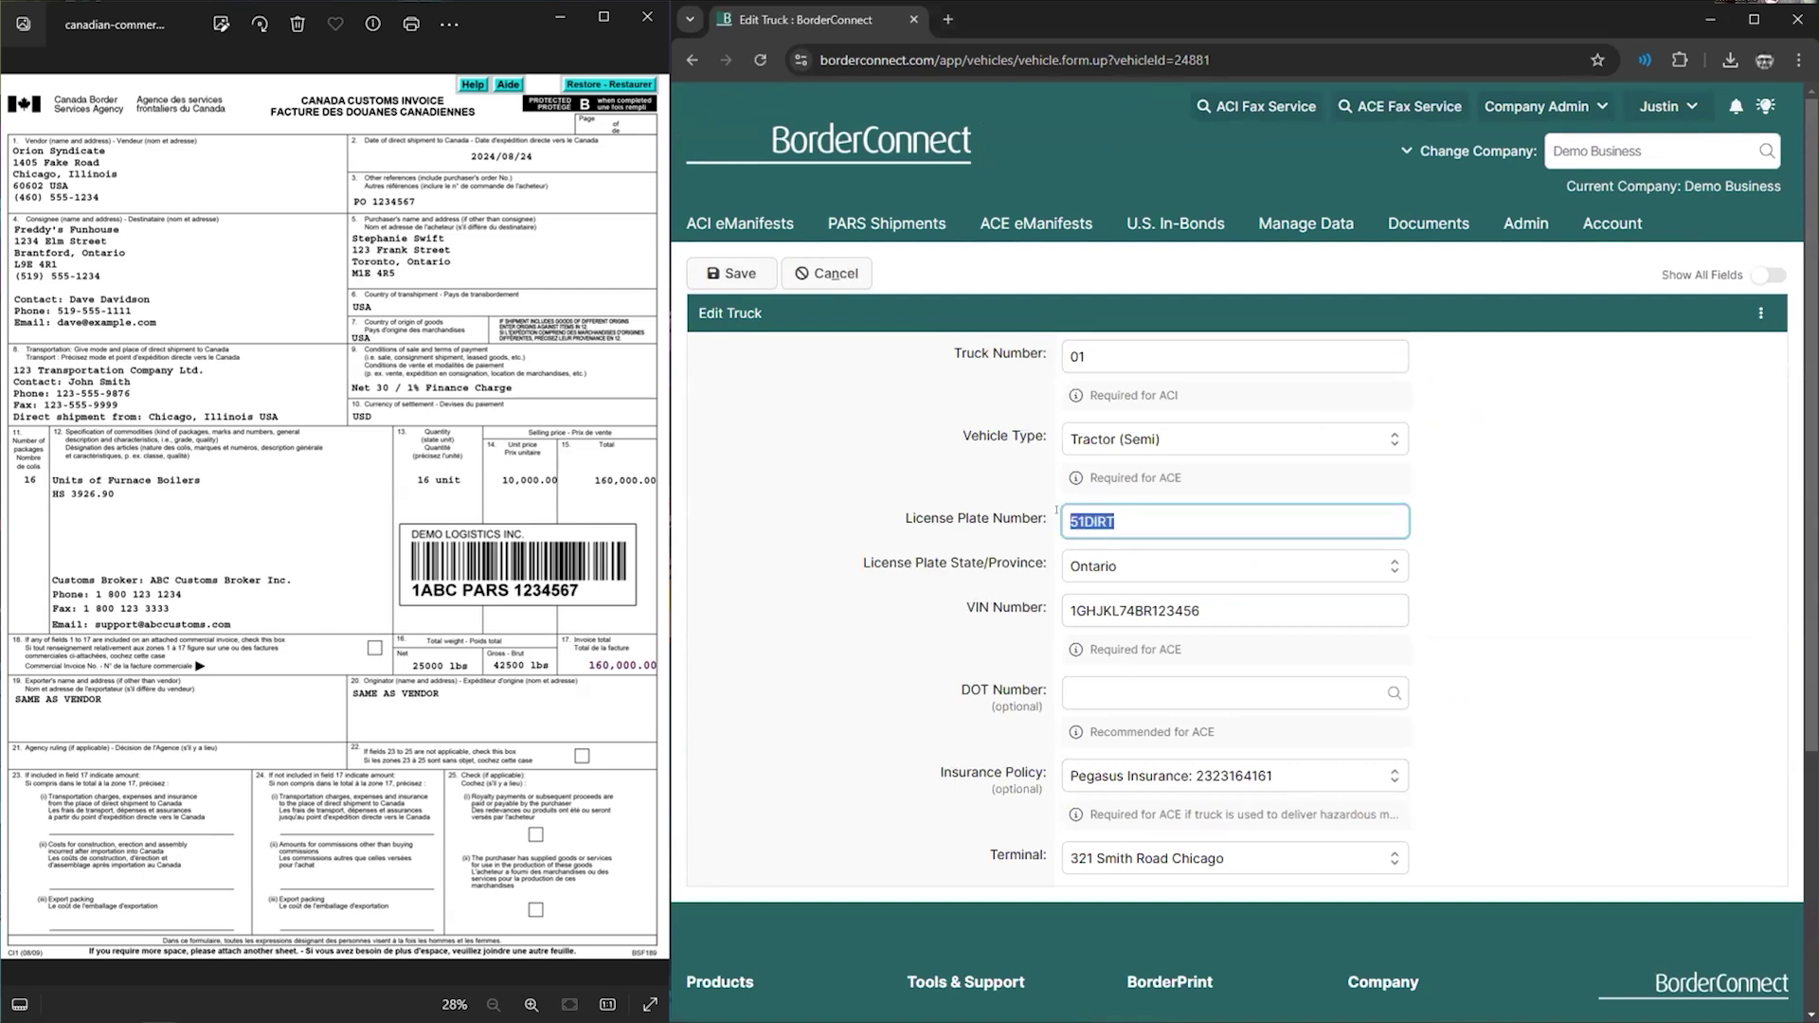
pyautogui.write('123456')
pyautogui.click(733, 273)
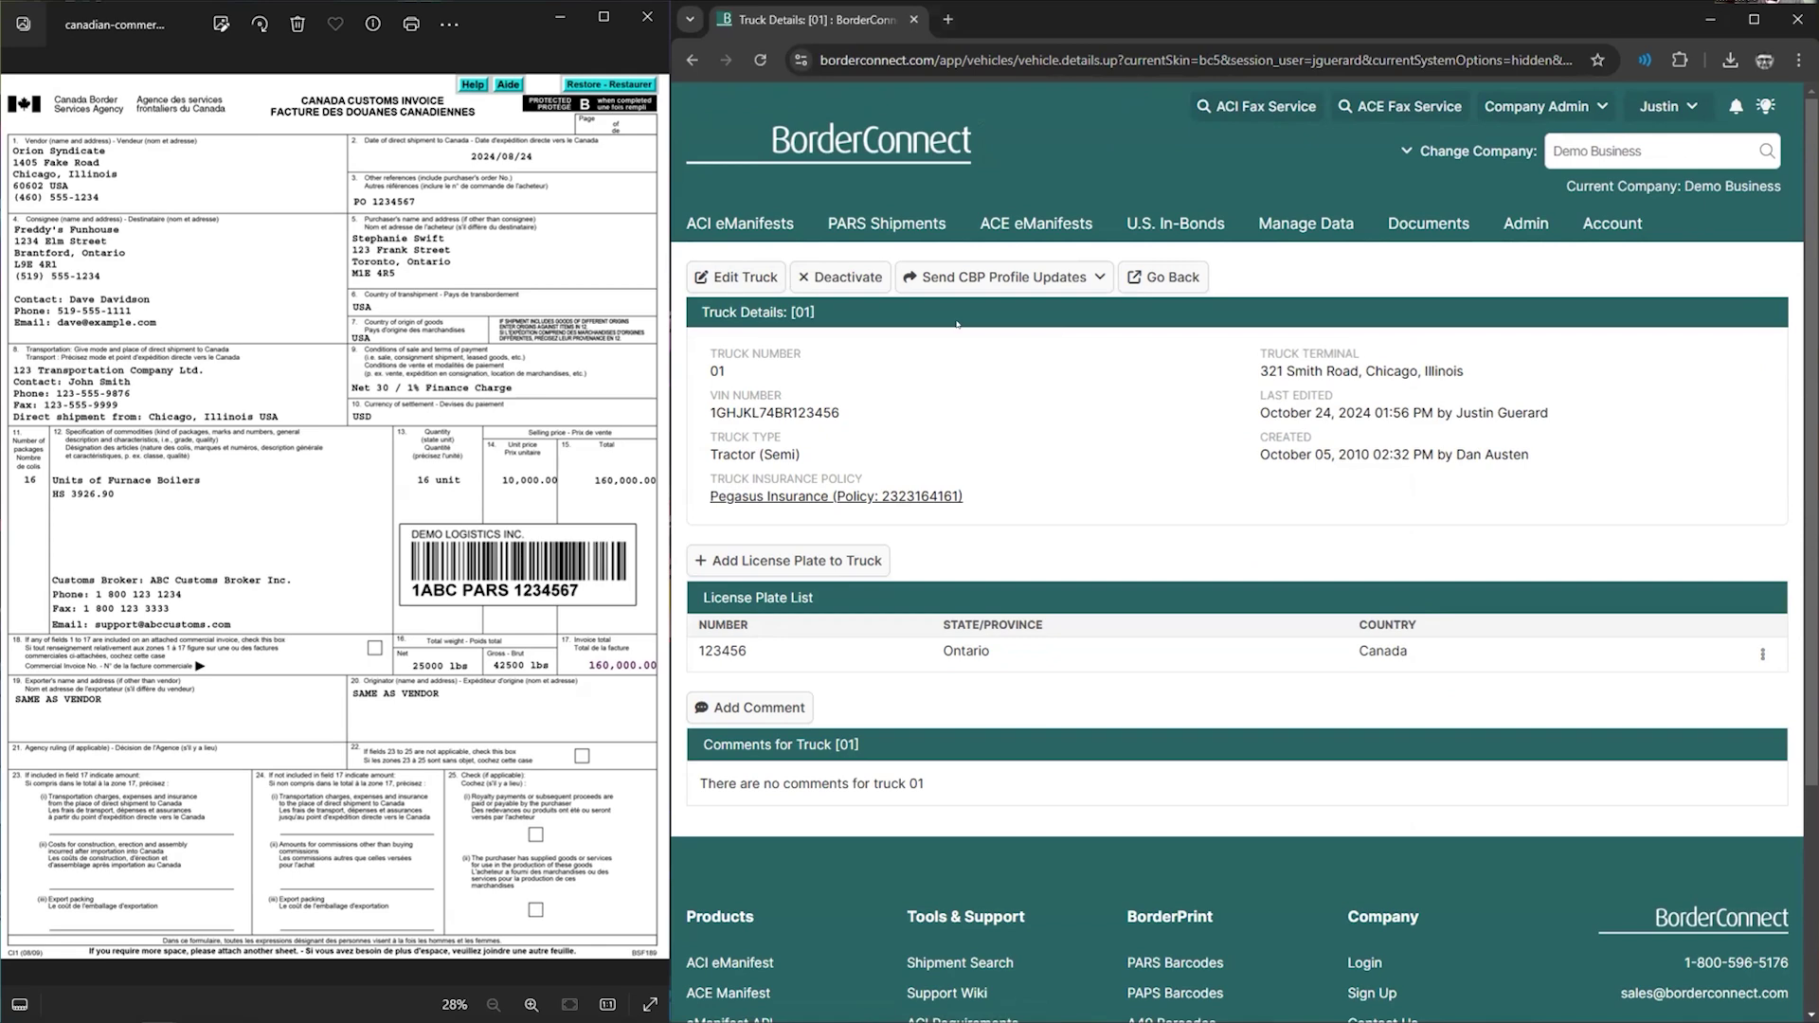
pyautogui.click(765, 224)
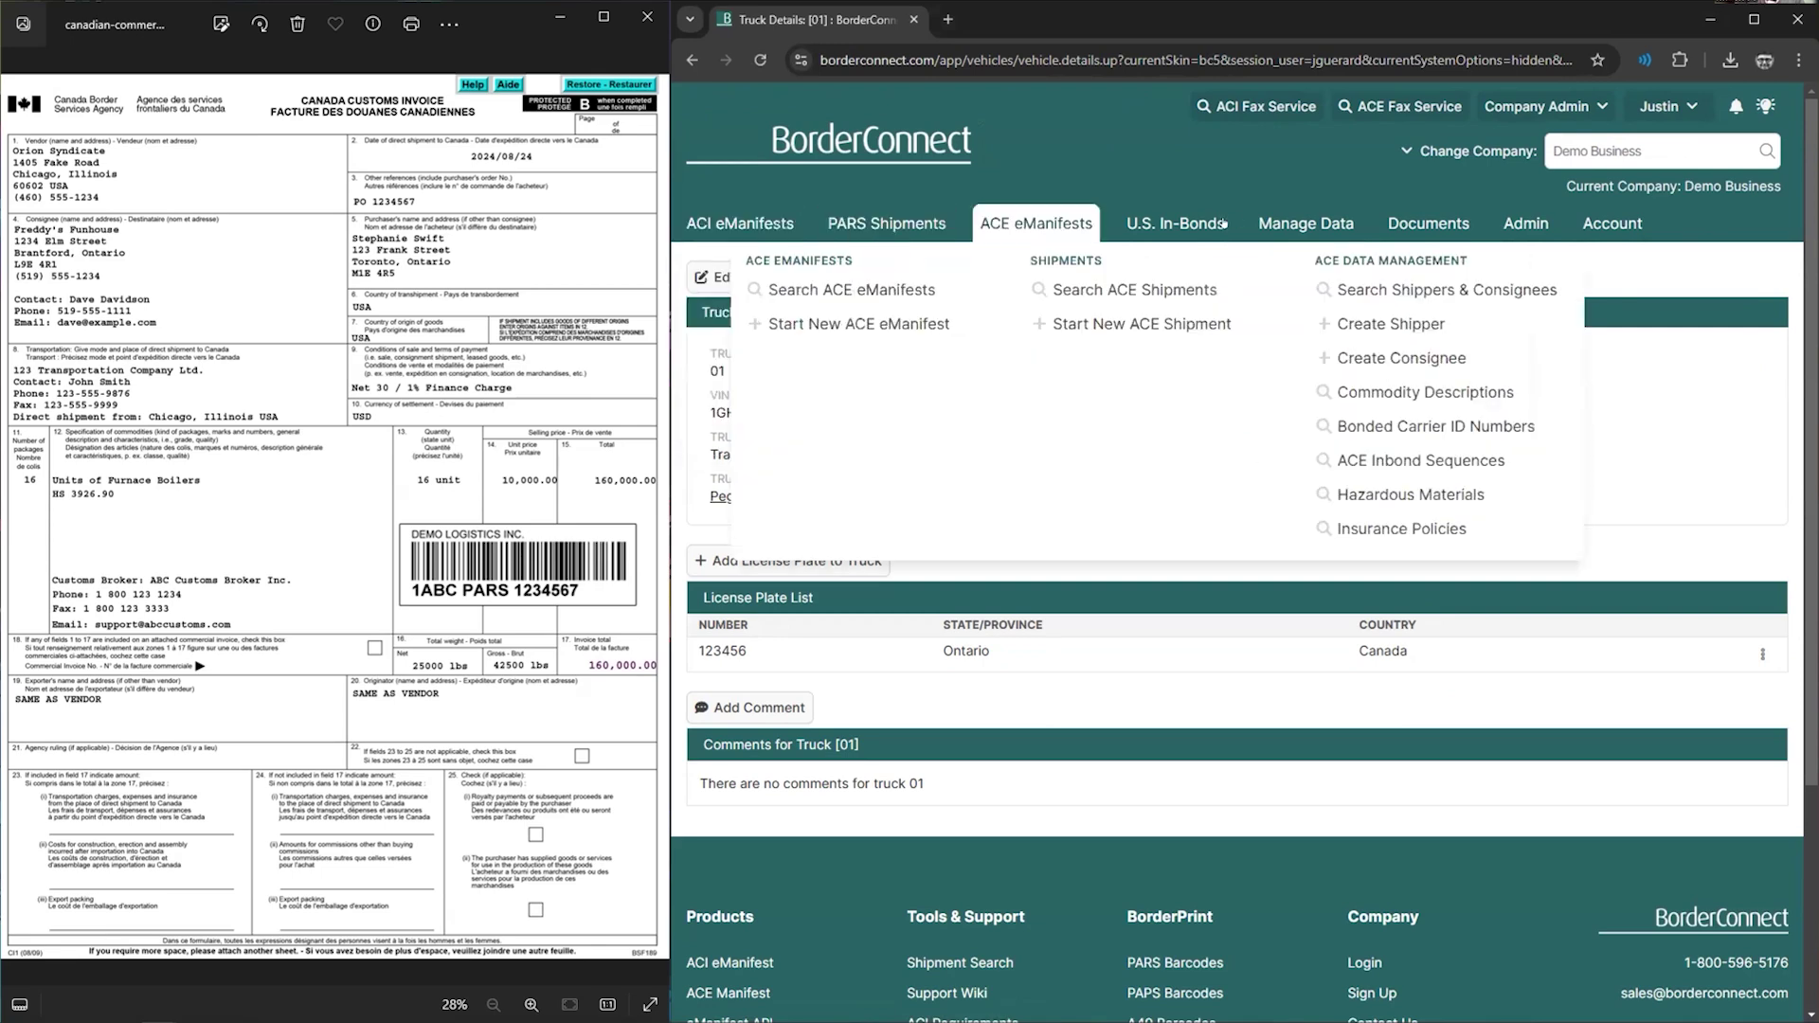
# - Start a new ACI eManifest and set its trip number to TRIP1234567
pyautogui.moveTo(1253, 221)
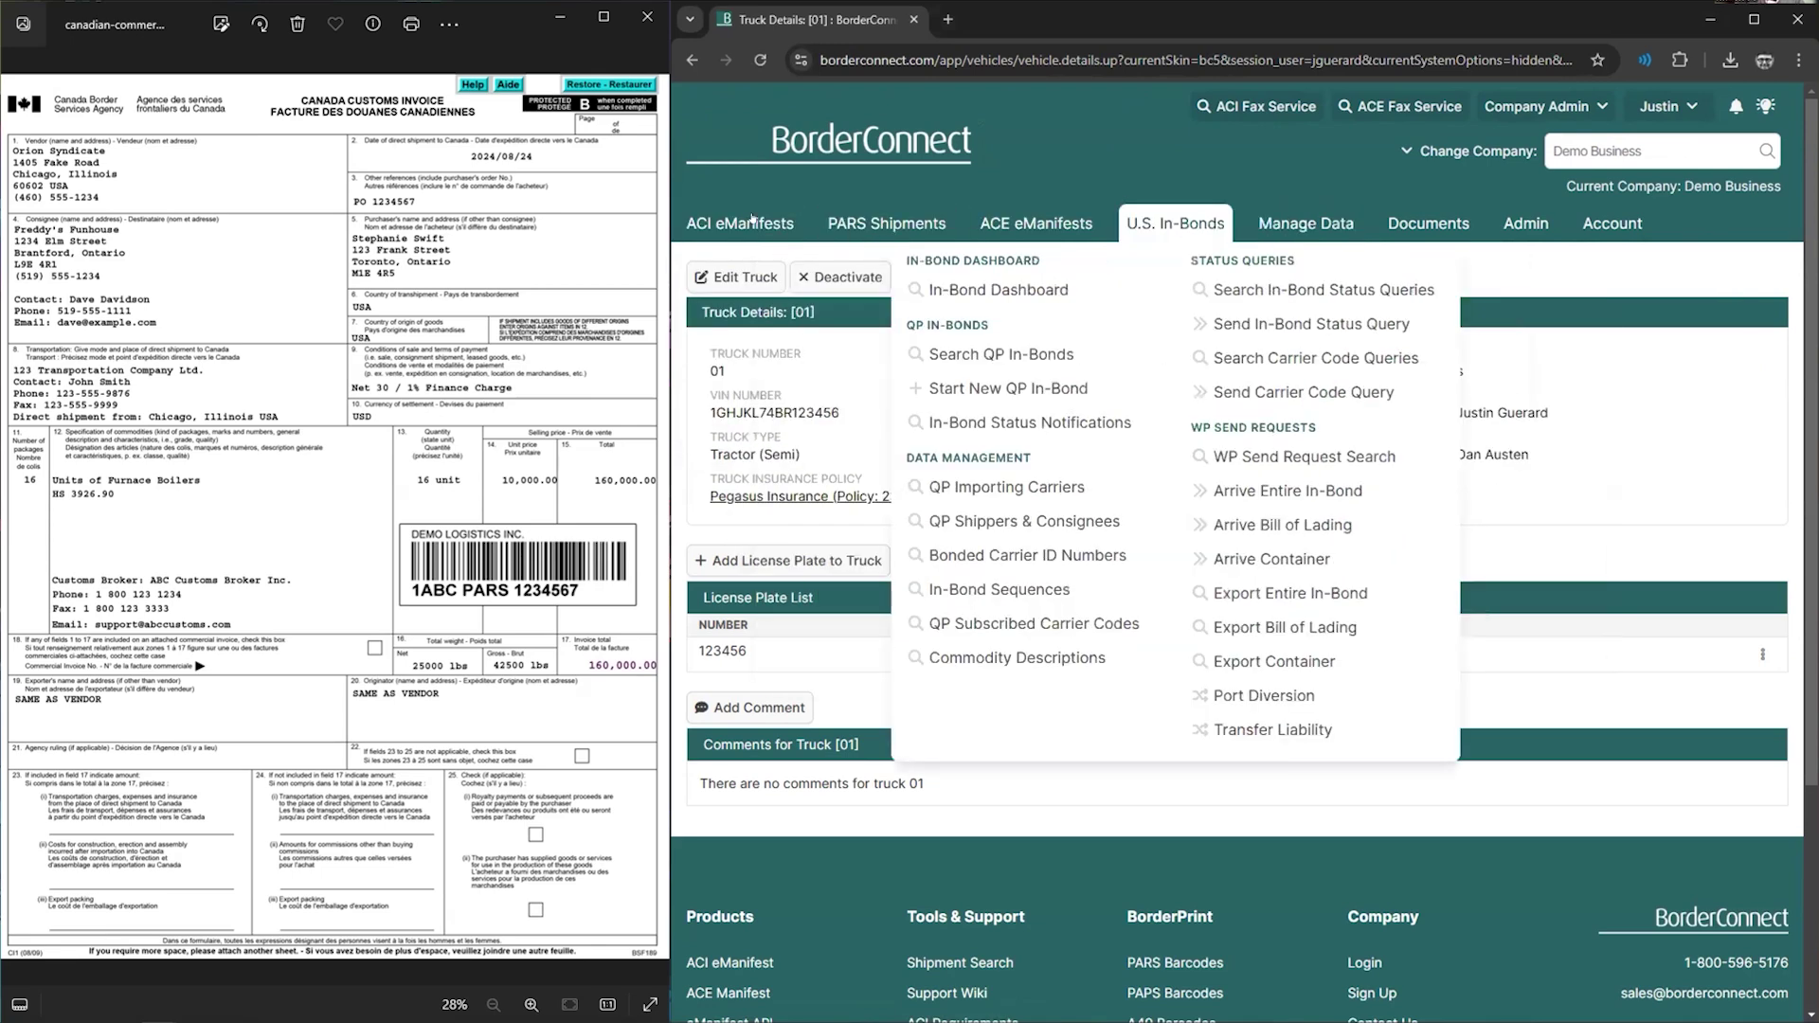
pyautogui.moveTo(739, 213)
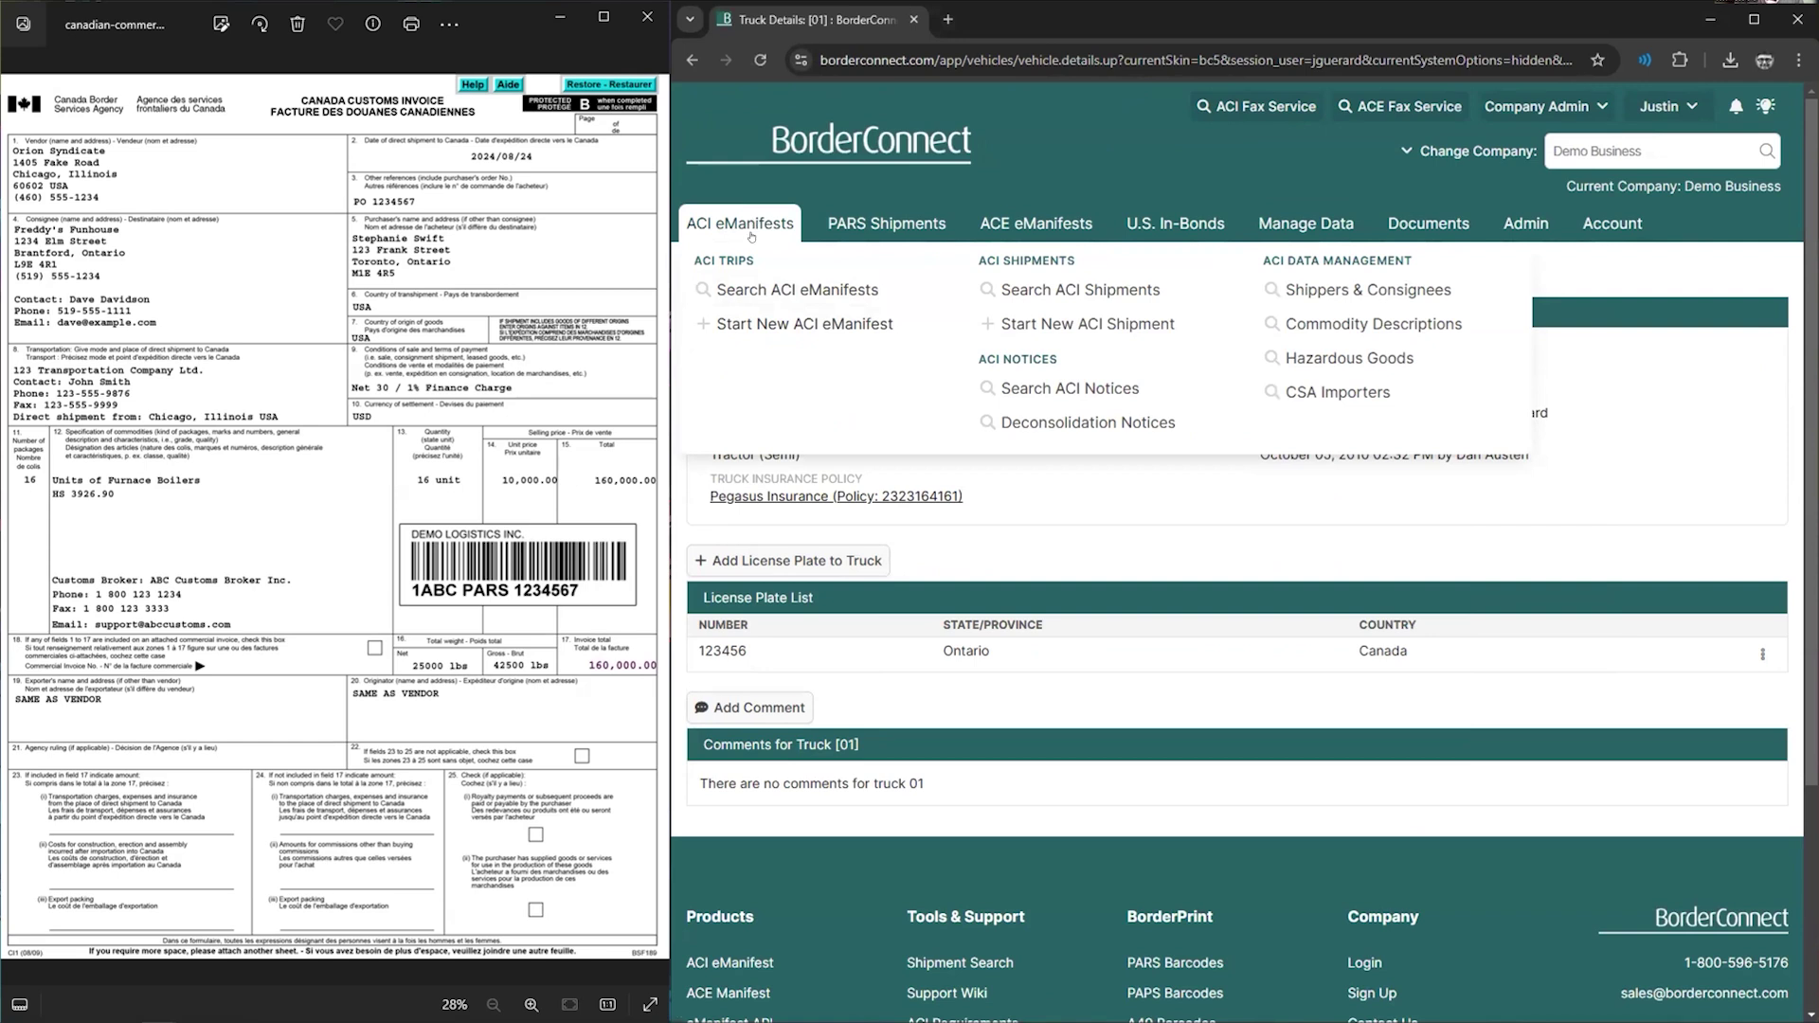
pyautogui.click(760, 325)
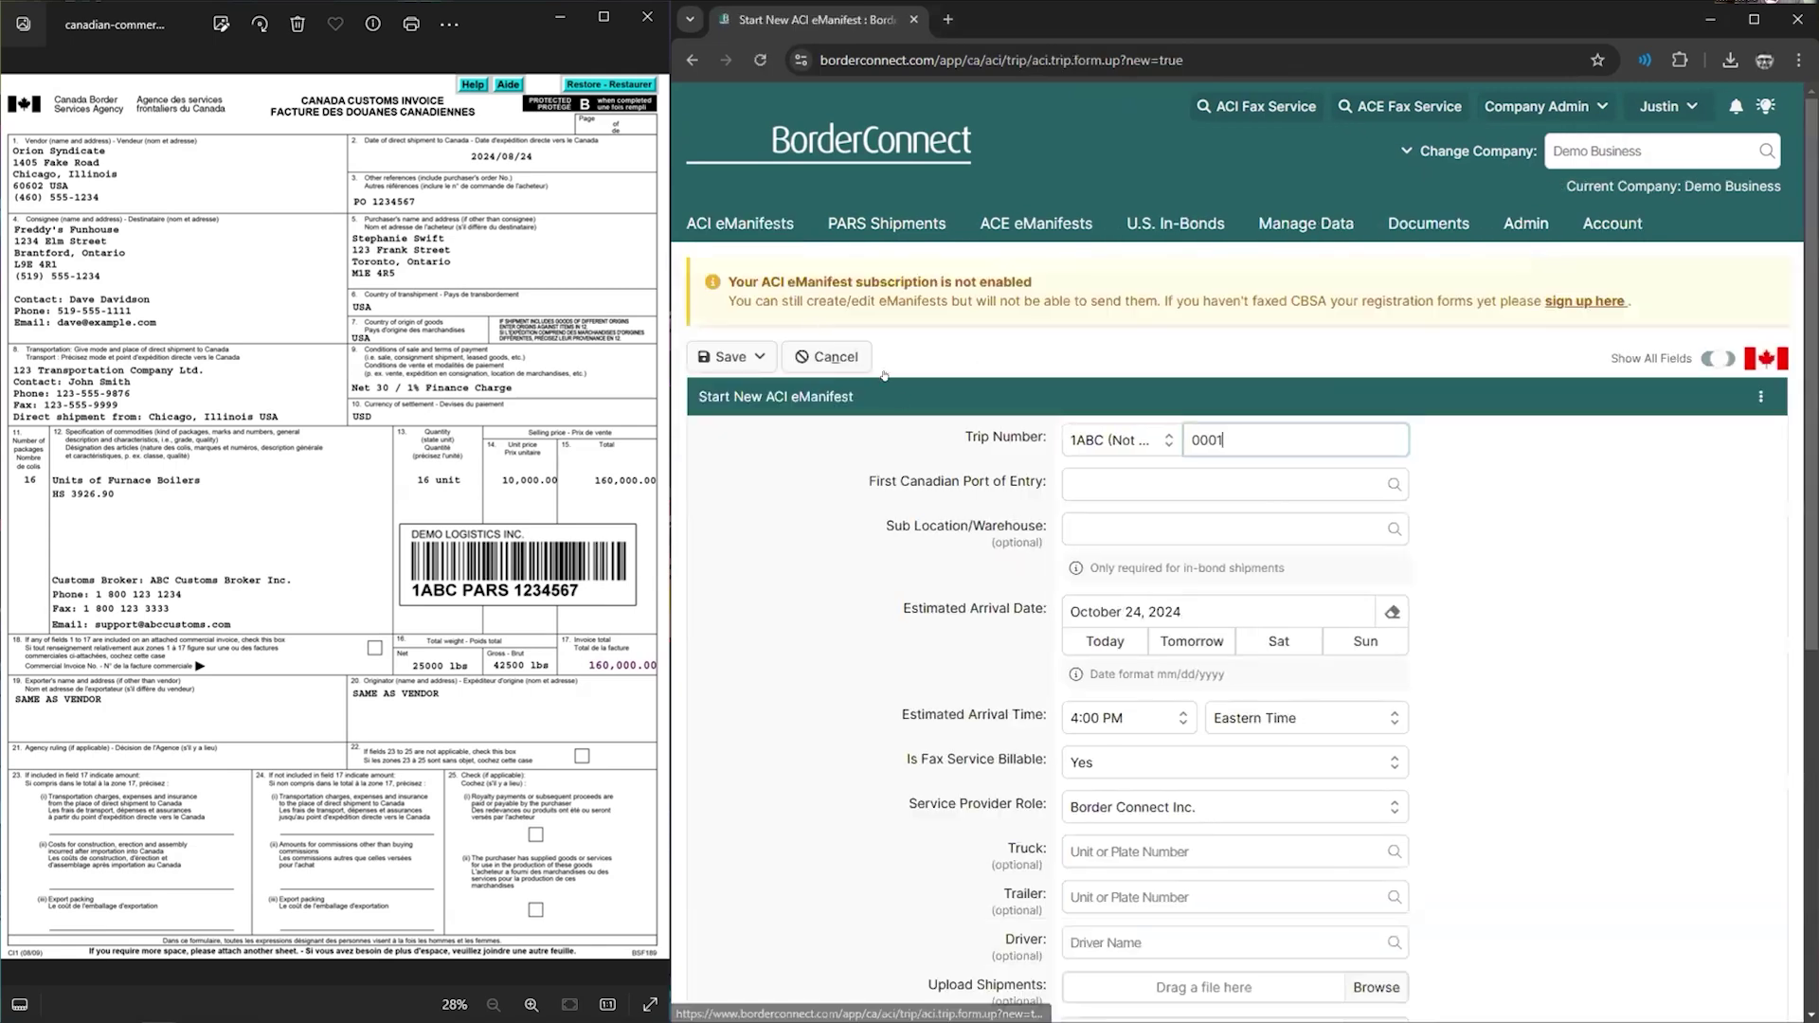
pyautogui.scroll(-2, 944, 429)
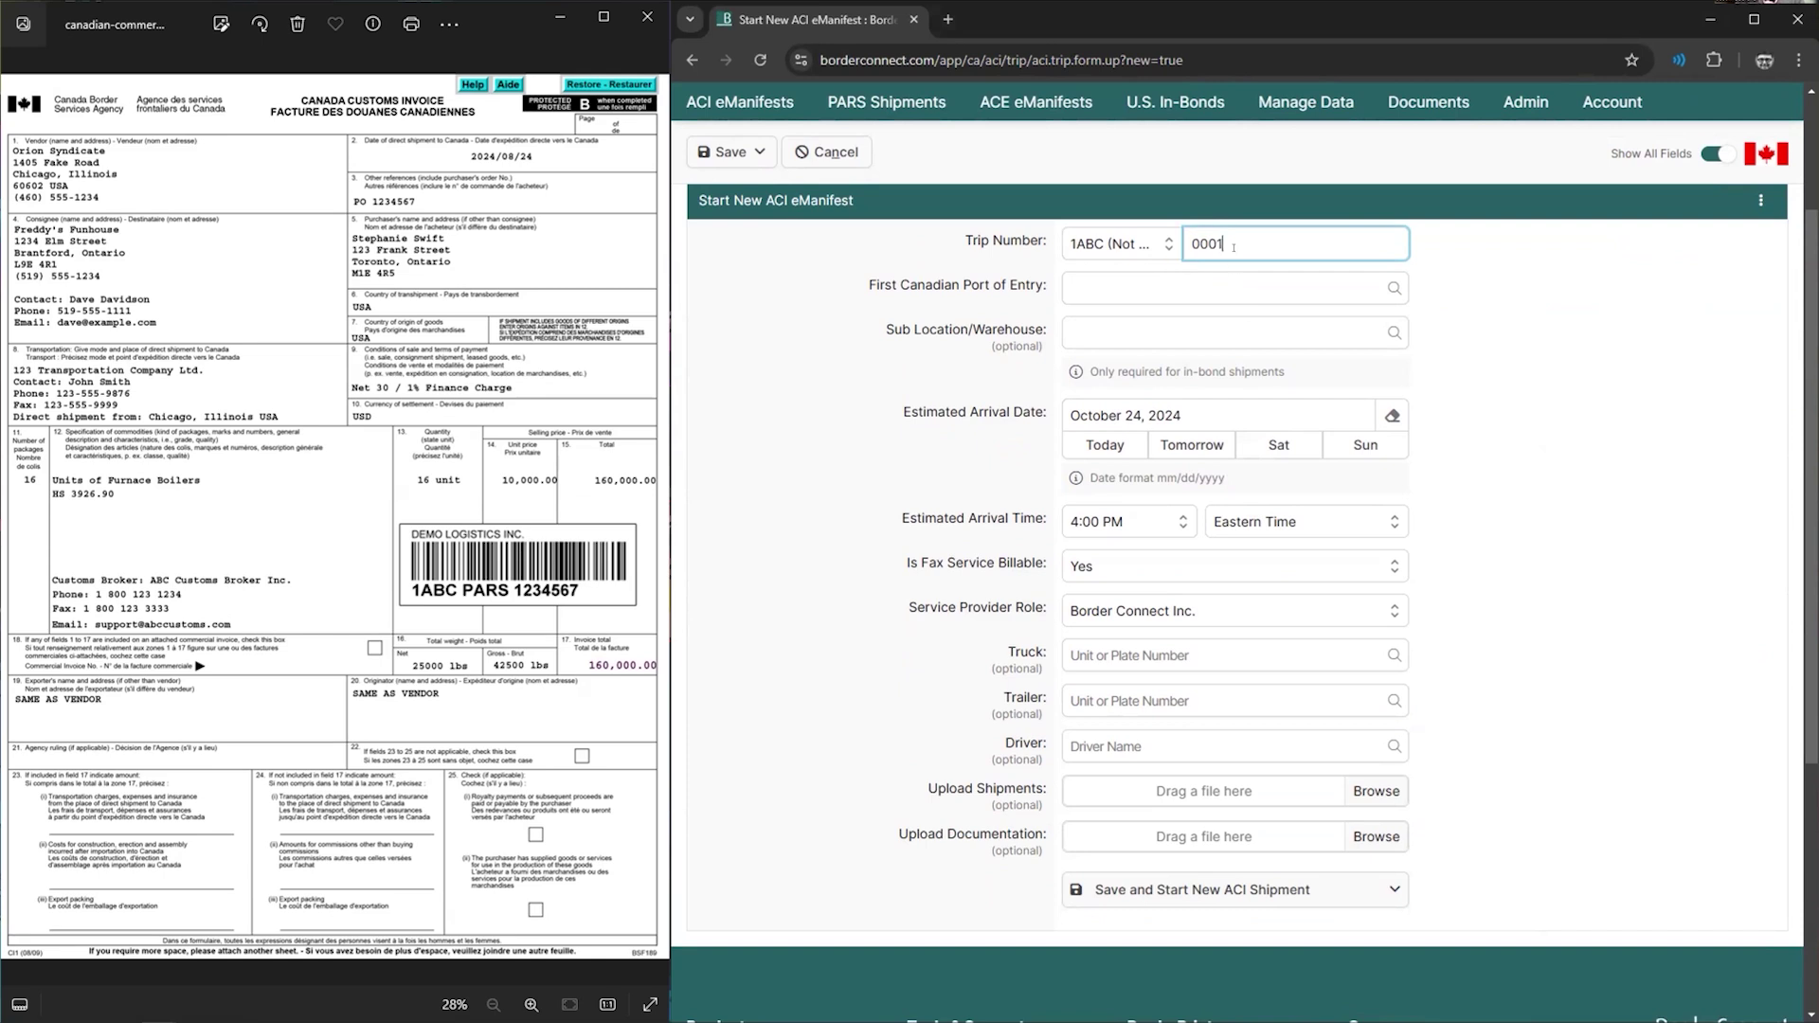
pyautogui.moveTo(1225, 244); pyautogui.dragTo(1175, 234)
pyautogui.write('000001')
pyautogui.moveTo(1266, 235); pyautogui.dragTo(1179, 234)
pyautogui.write('TRIP1234567')
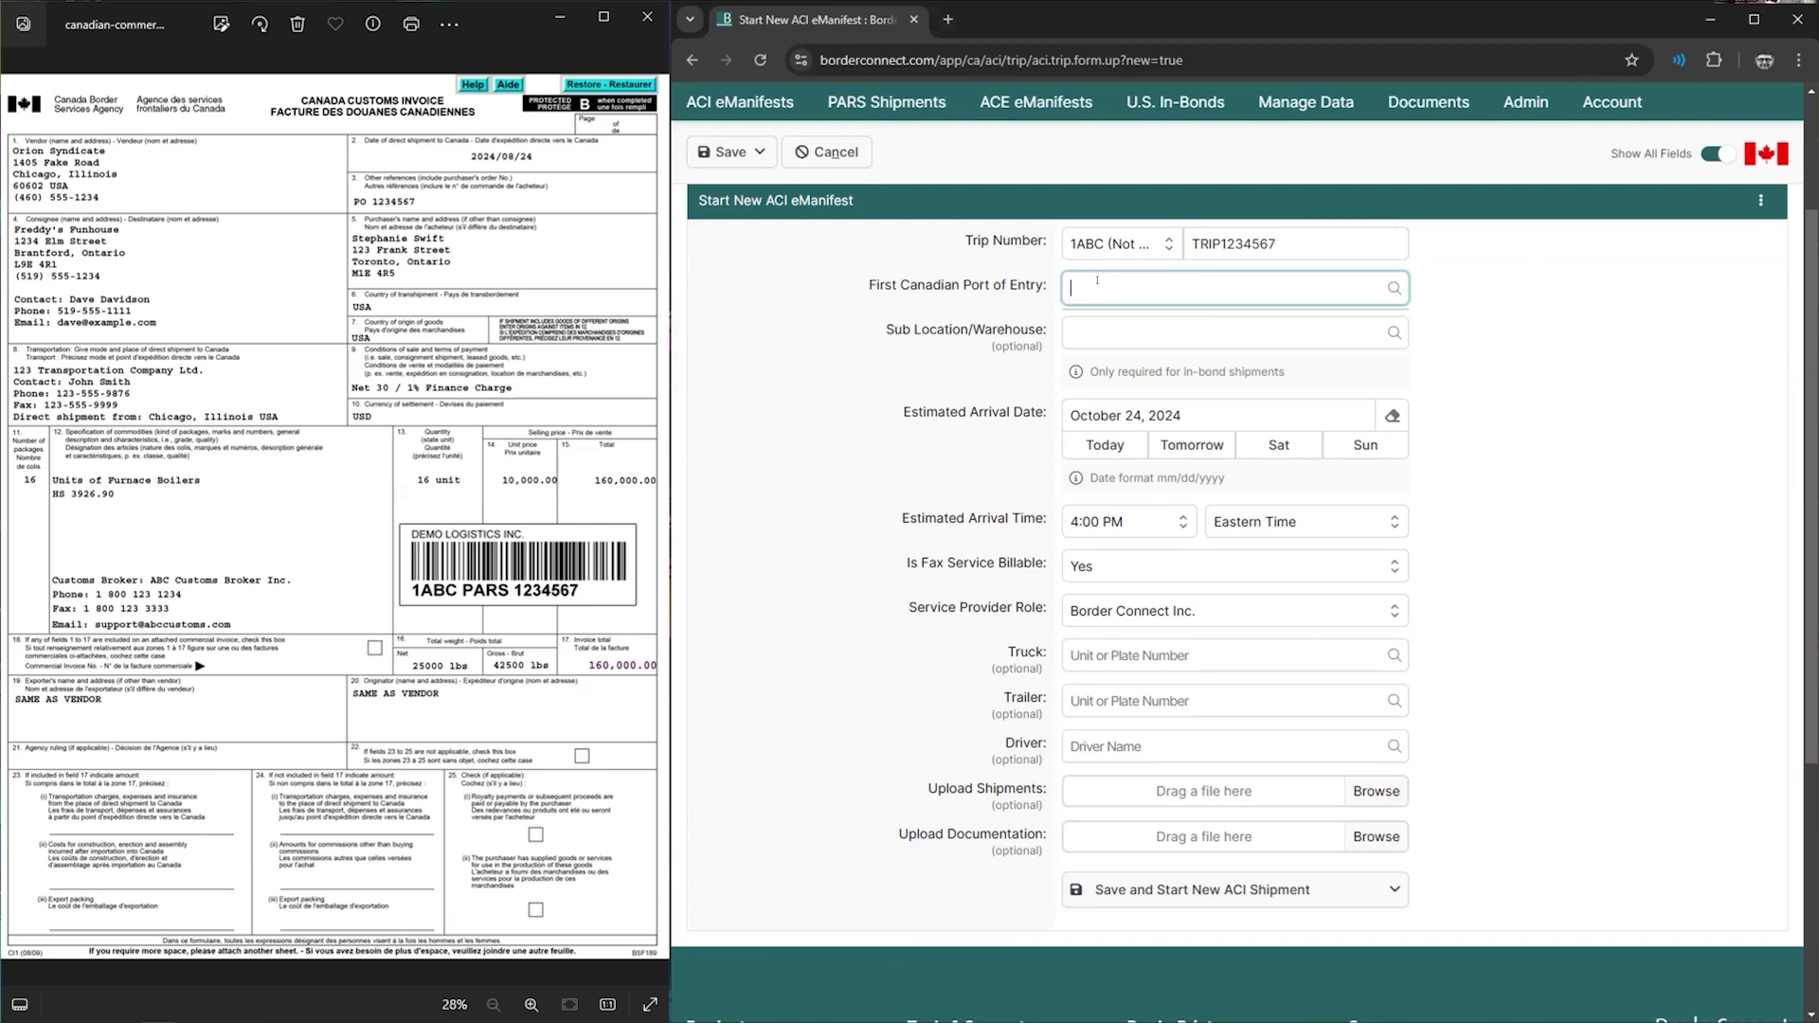
# - Set the first Canadian port of entry to 0453: Windsor Ambassador Bridge
pyautogui.click(1097, 281)
pyautogui.write('0453')
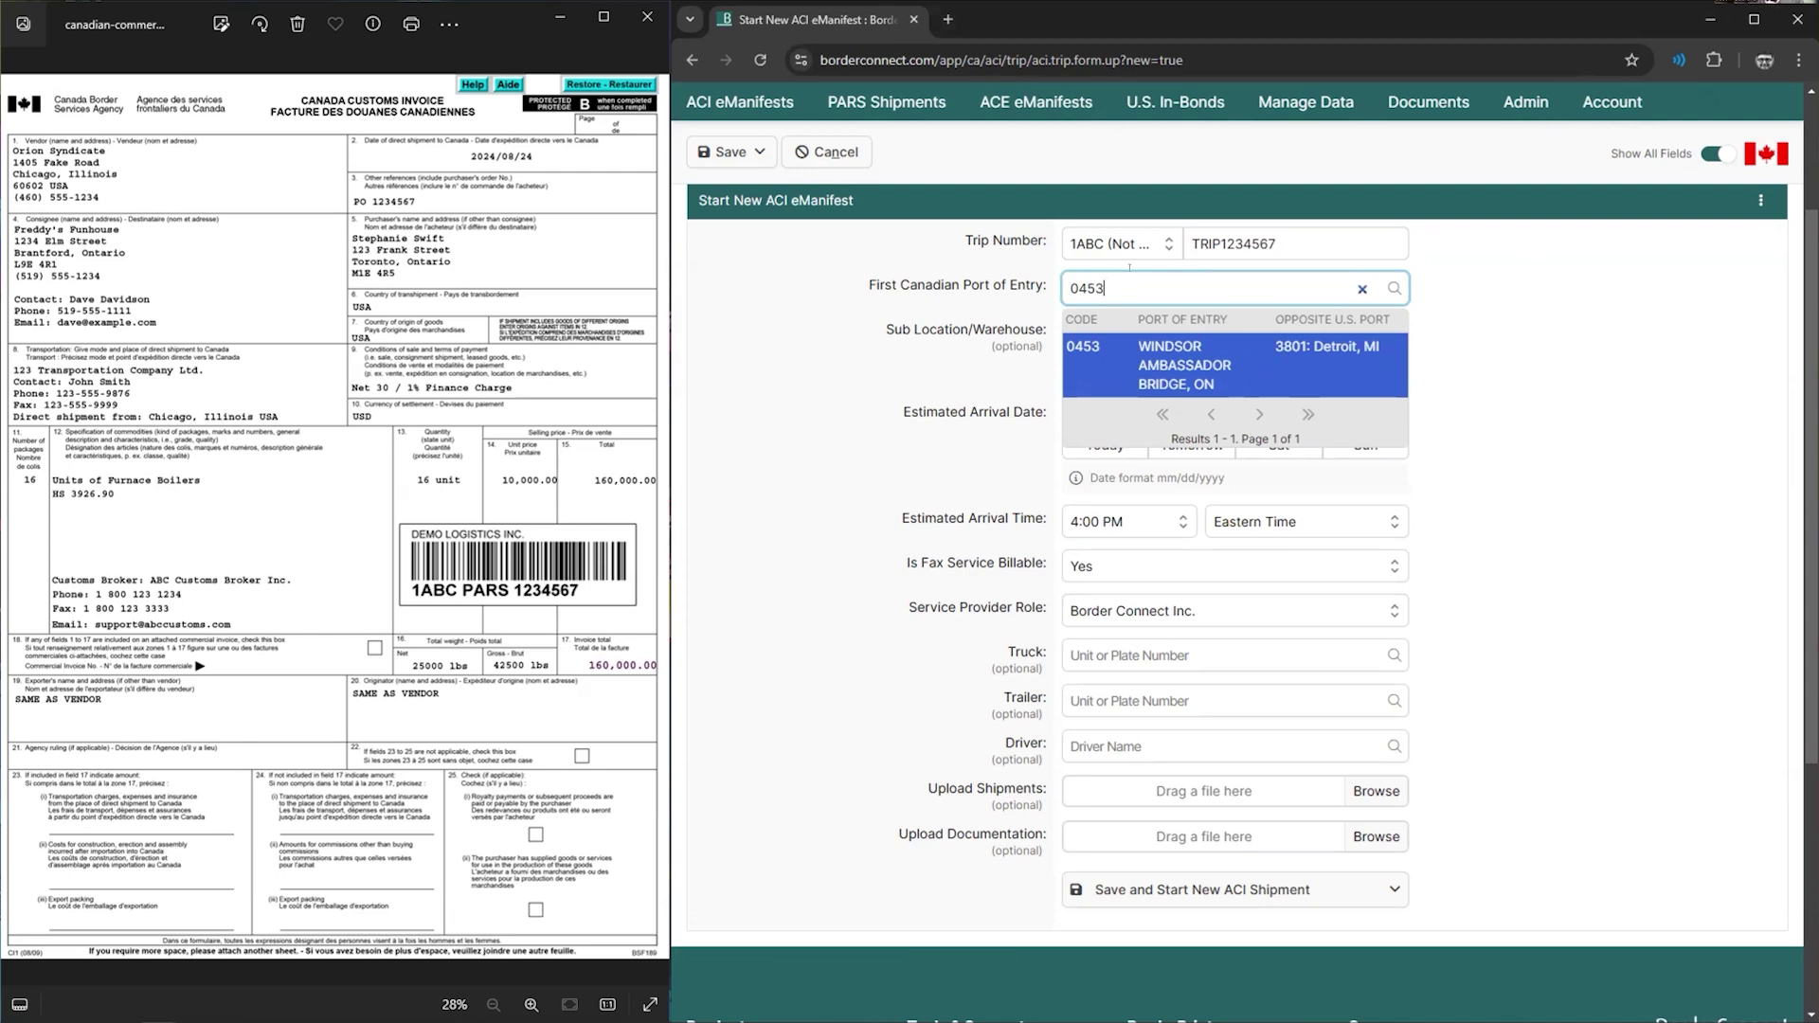
pyautogui.moveTo(1127, 285); pyautogui.dragTo(945, 292)
pyautogui.write('3801')
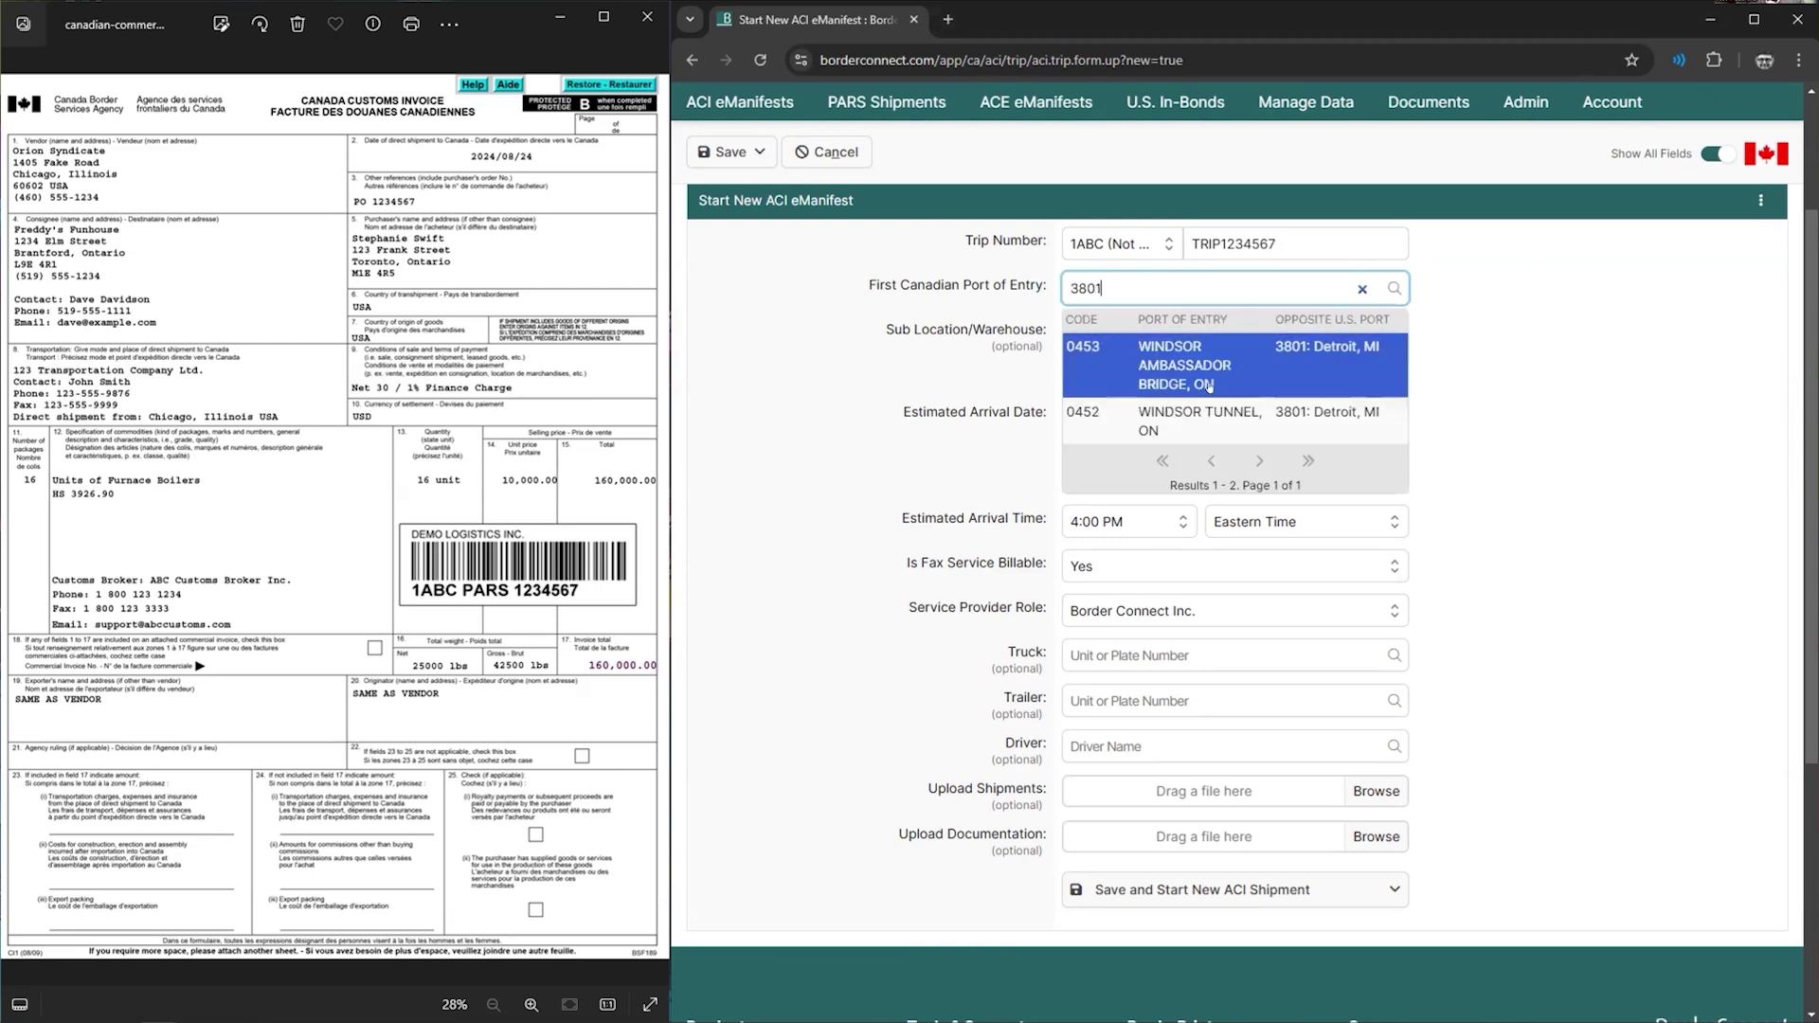
pyautogui.moveTo(1116, 279); pyautogui.dragTo(944, 280)
pyautogui.write('windsor')
pyautogui.click(1246, 358)
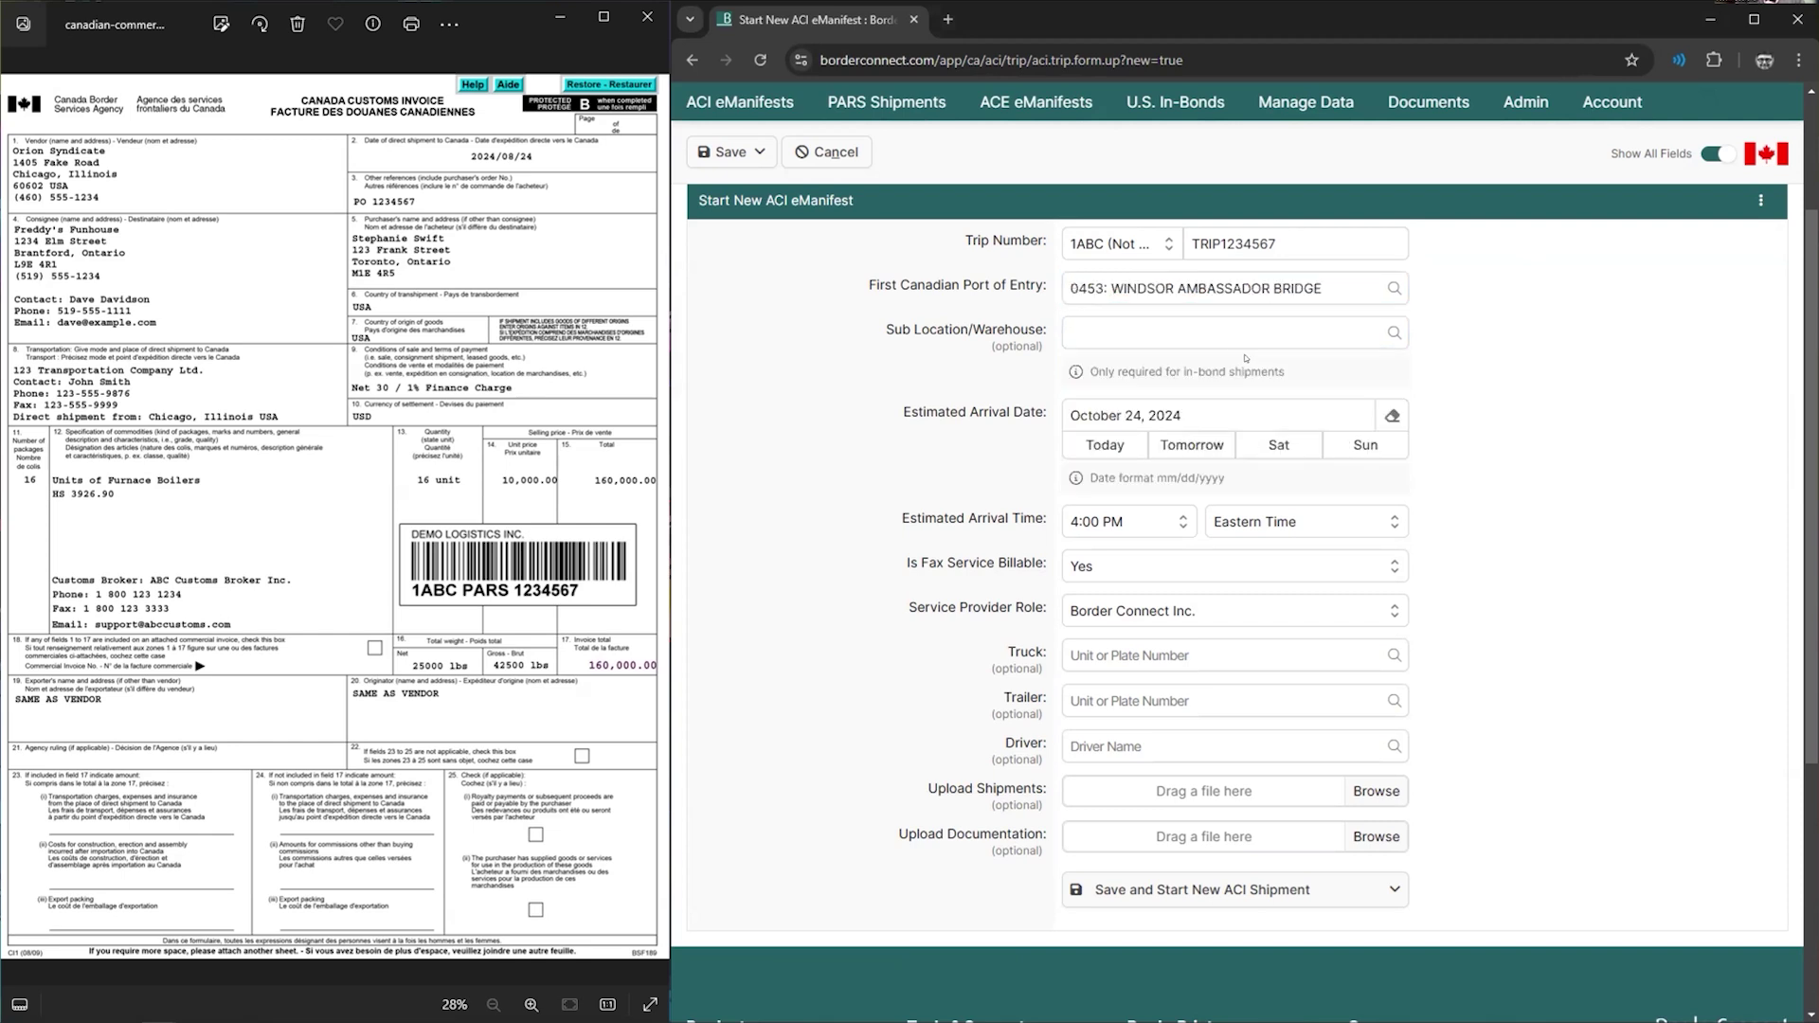
pyautogui.moveTo(911, 329); pyautogui.dragTo(1005, 331)
pyautogui.click(957, 331)
pyautogui.click(930, 359)
# - Set the estimated arrival to October 29, 2024 at 12:00 PM
pyautogui.moveTo(903, 413); pyautogui.dragTo(1034, 416)
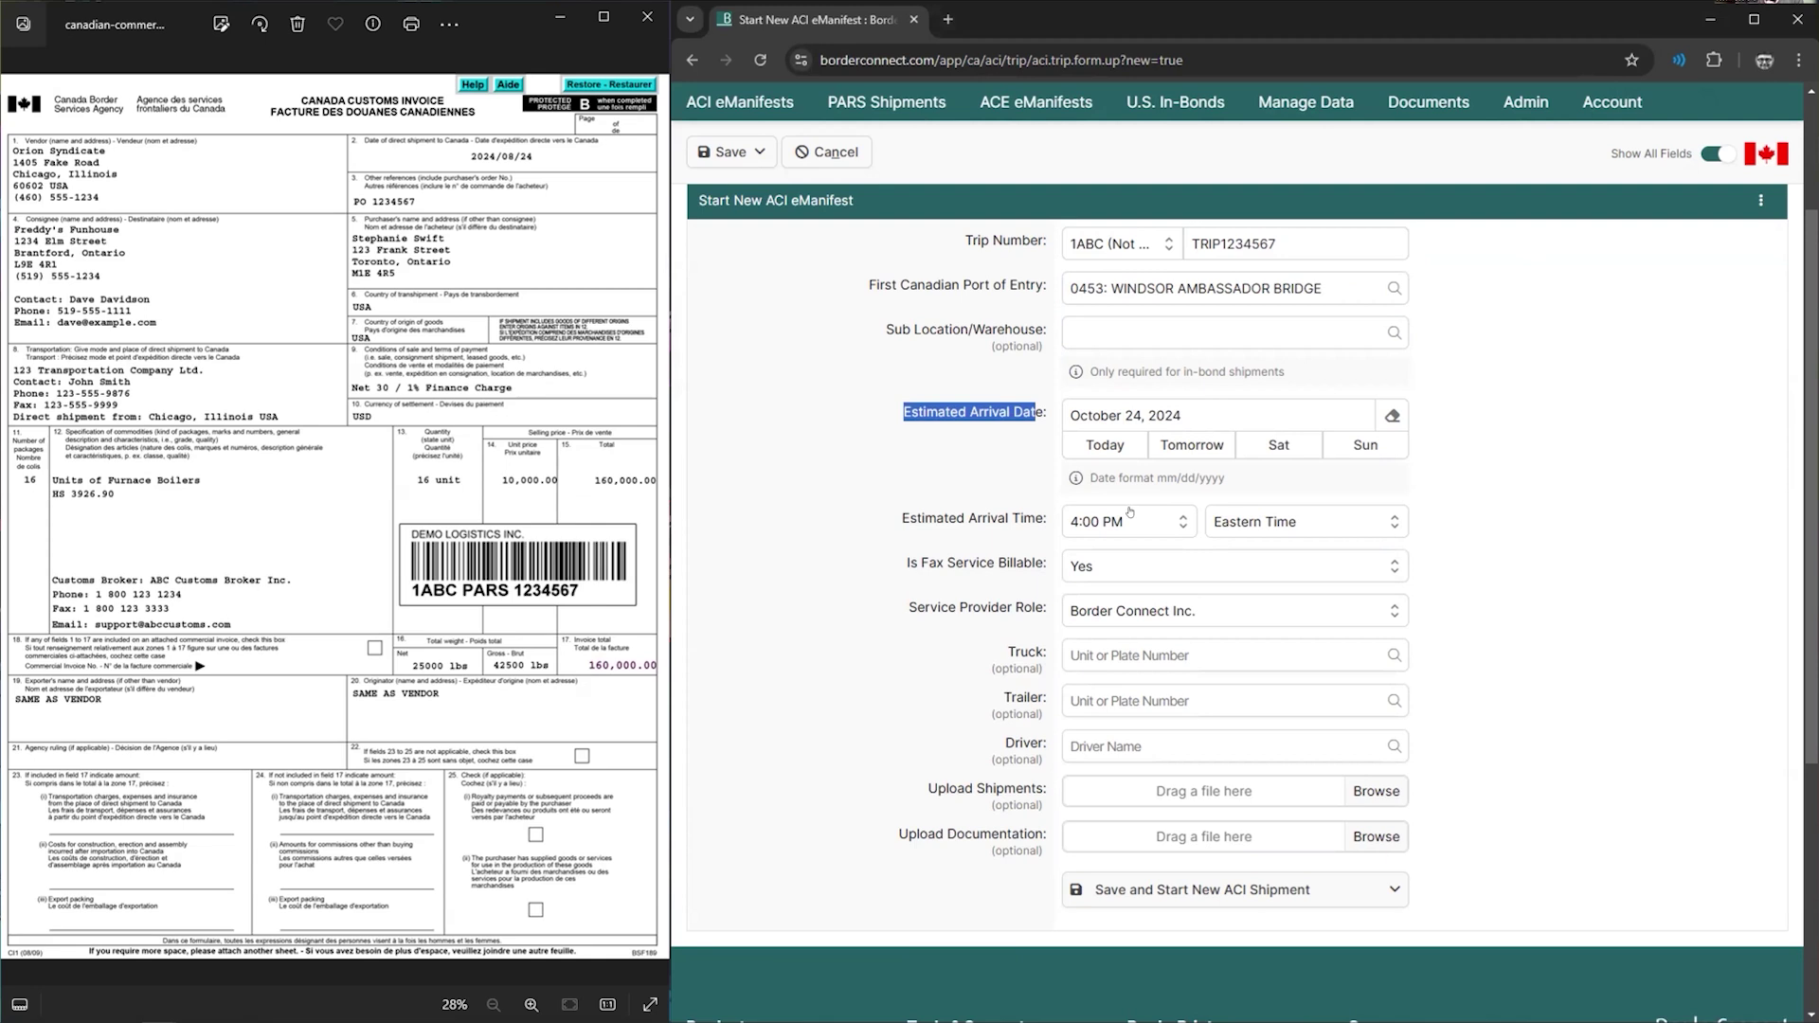
pyautogui.click(1203, 407)
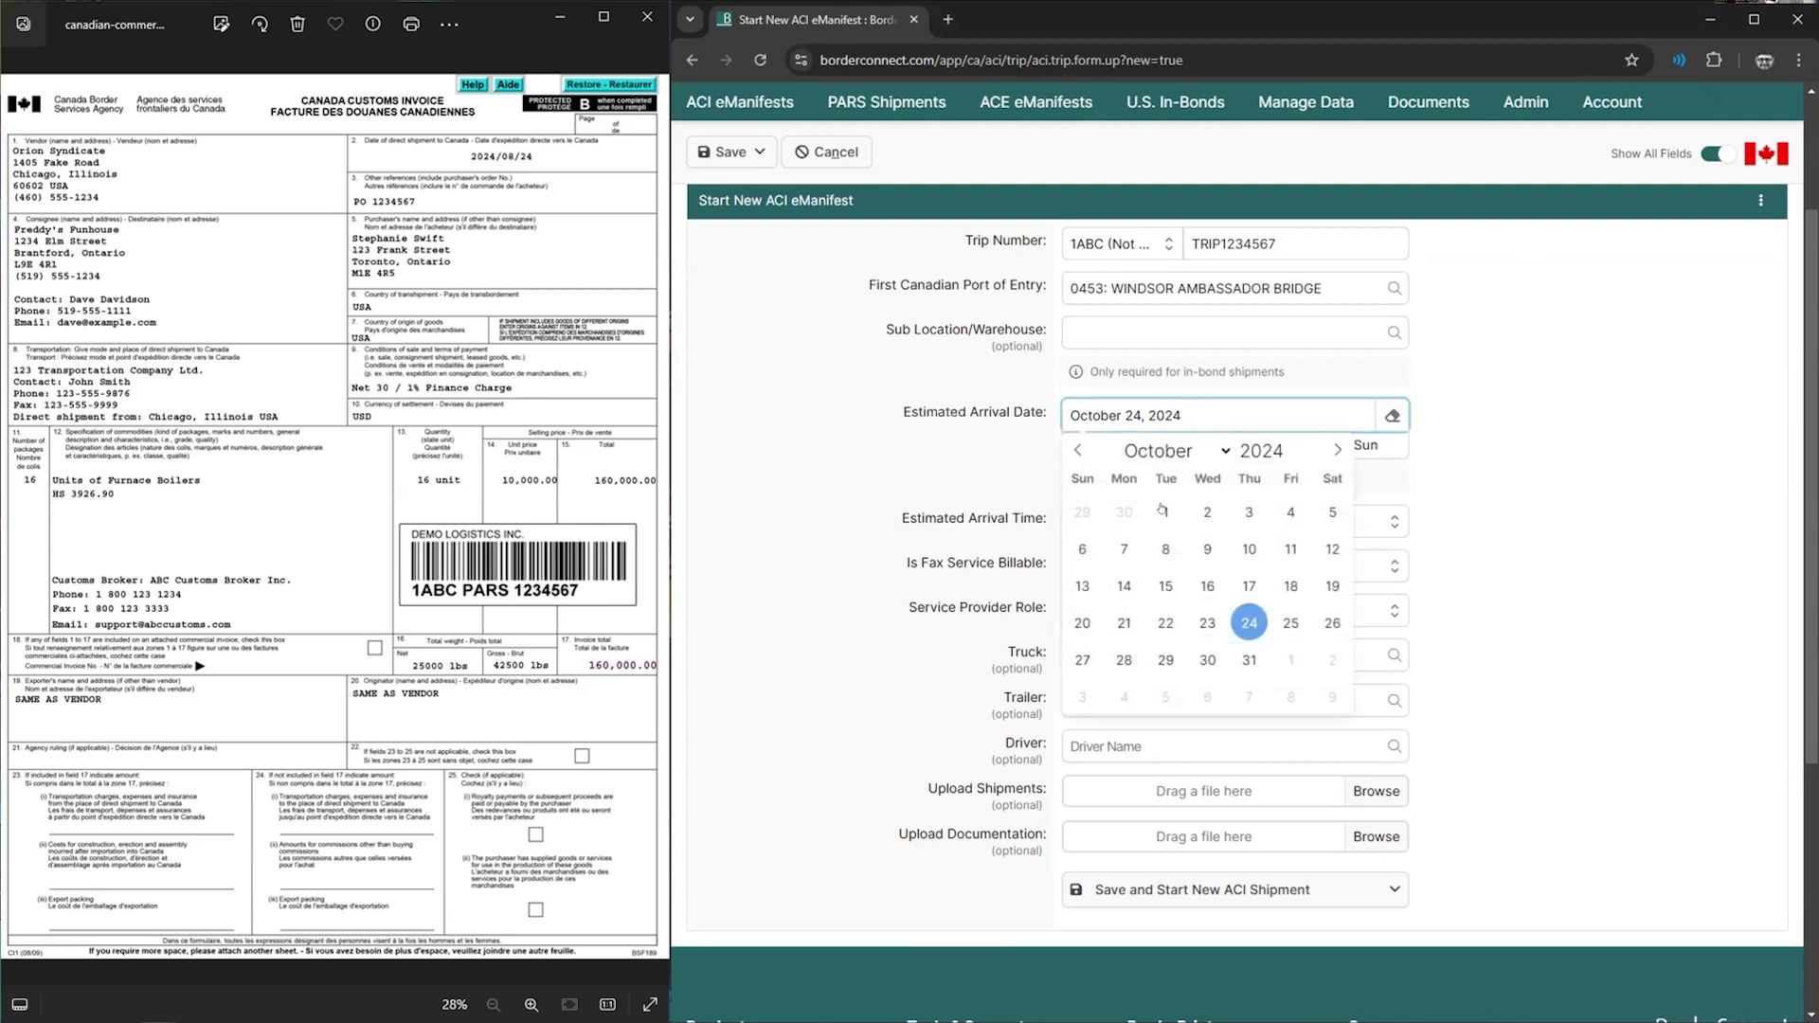
pyautogui.click(1165, 659)
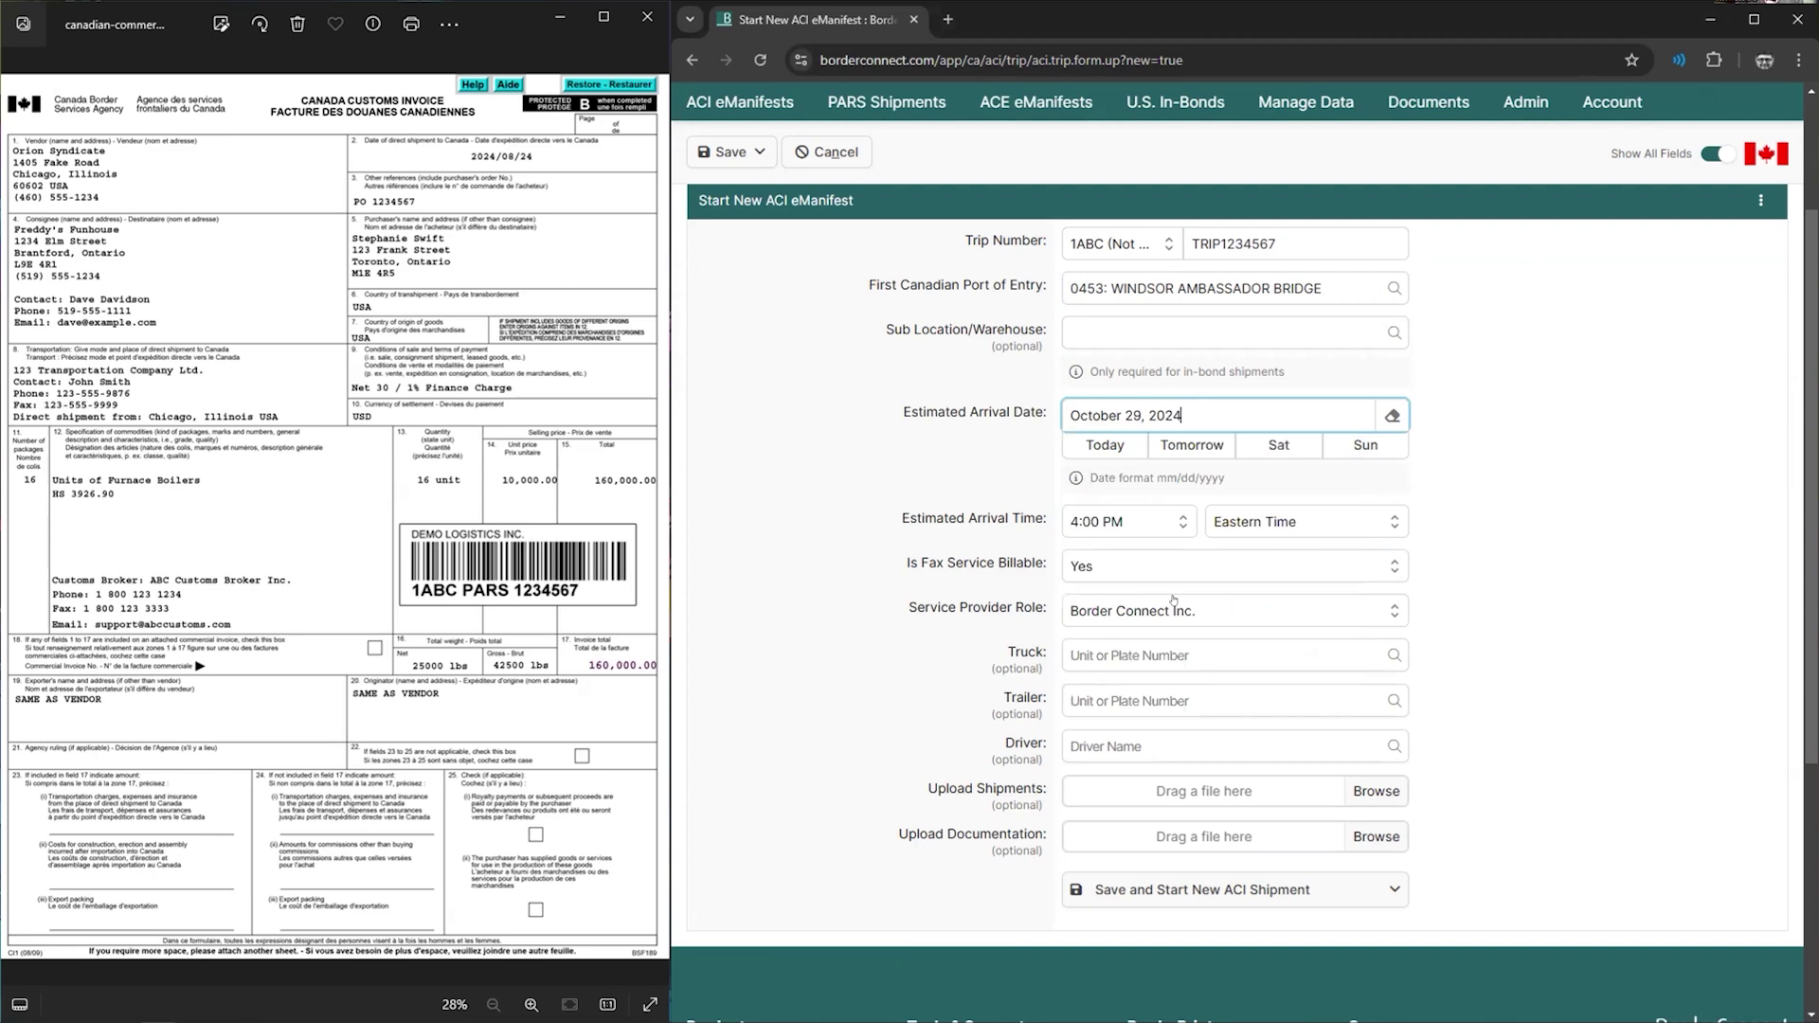
pyautogui.click(1157, 522)
pyautogui.scroll(-8, 1143, 631)
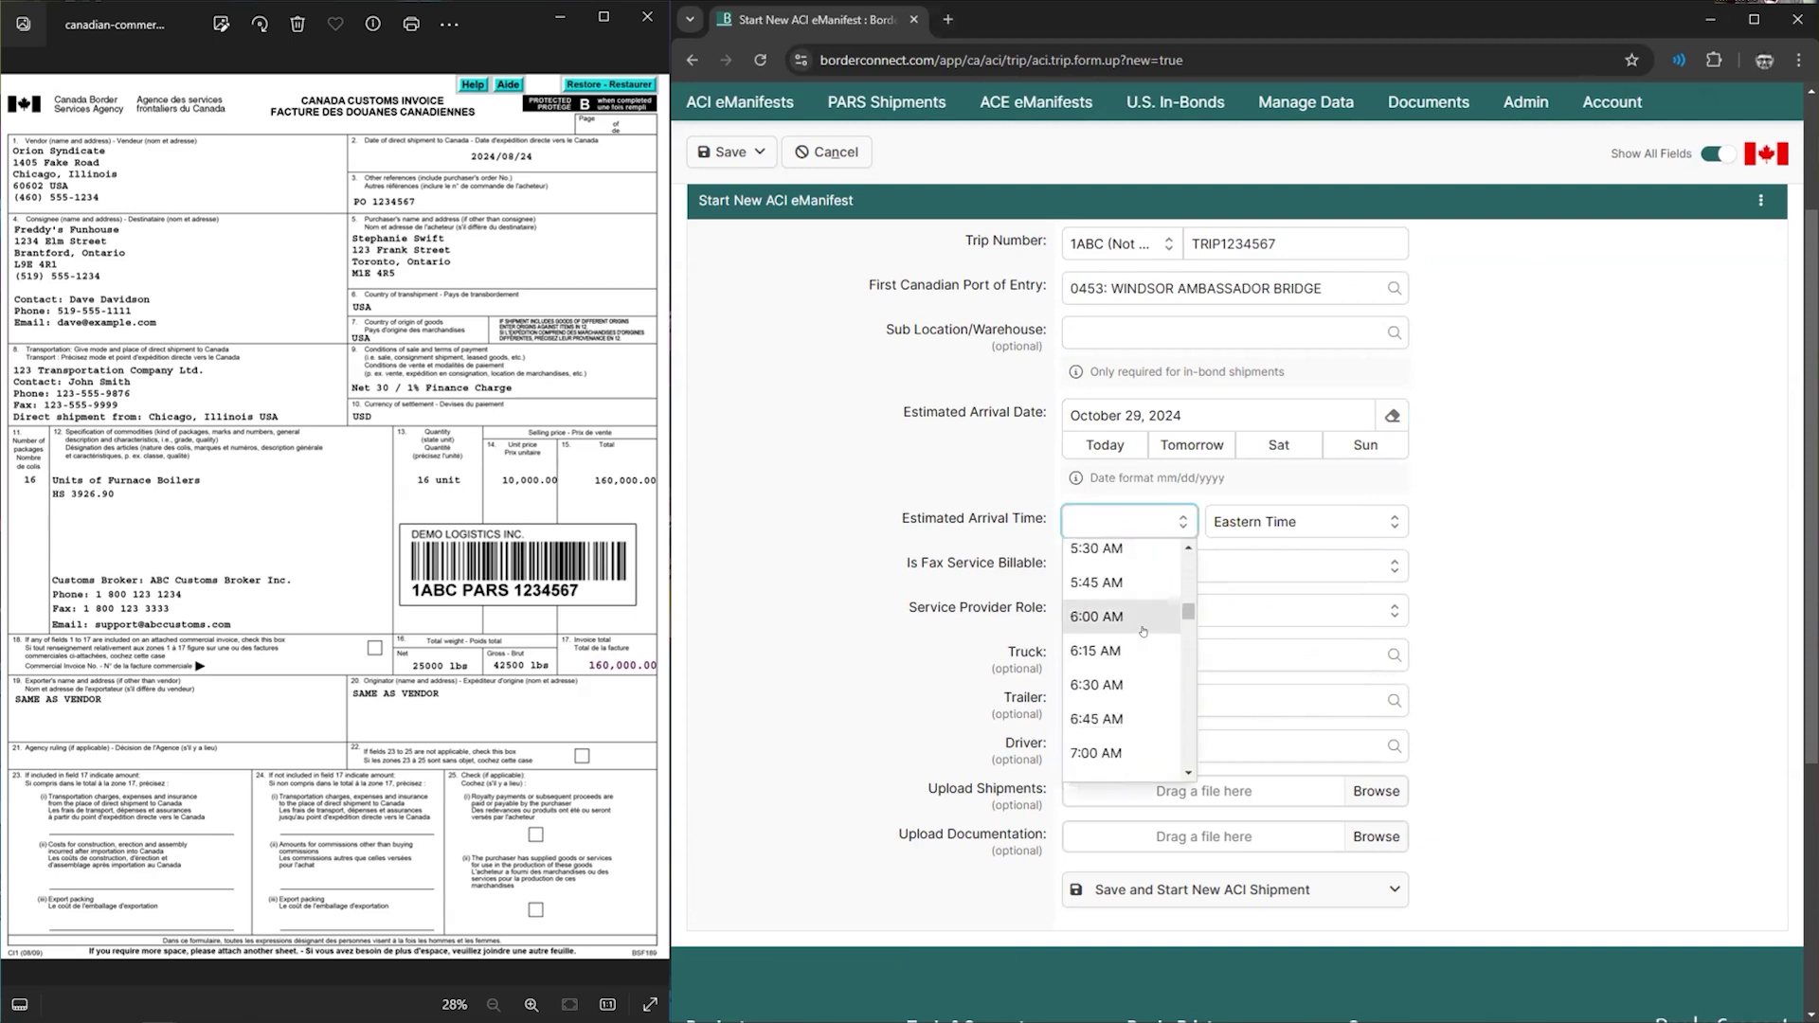
pyautogui.scroll(-8, 1144, 631)
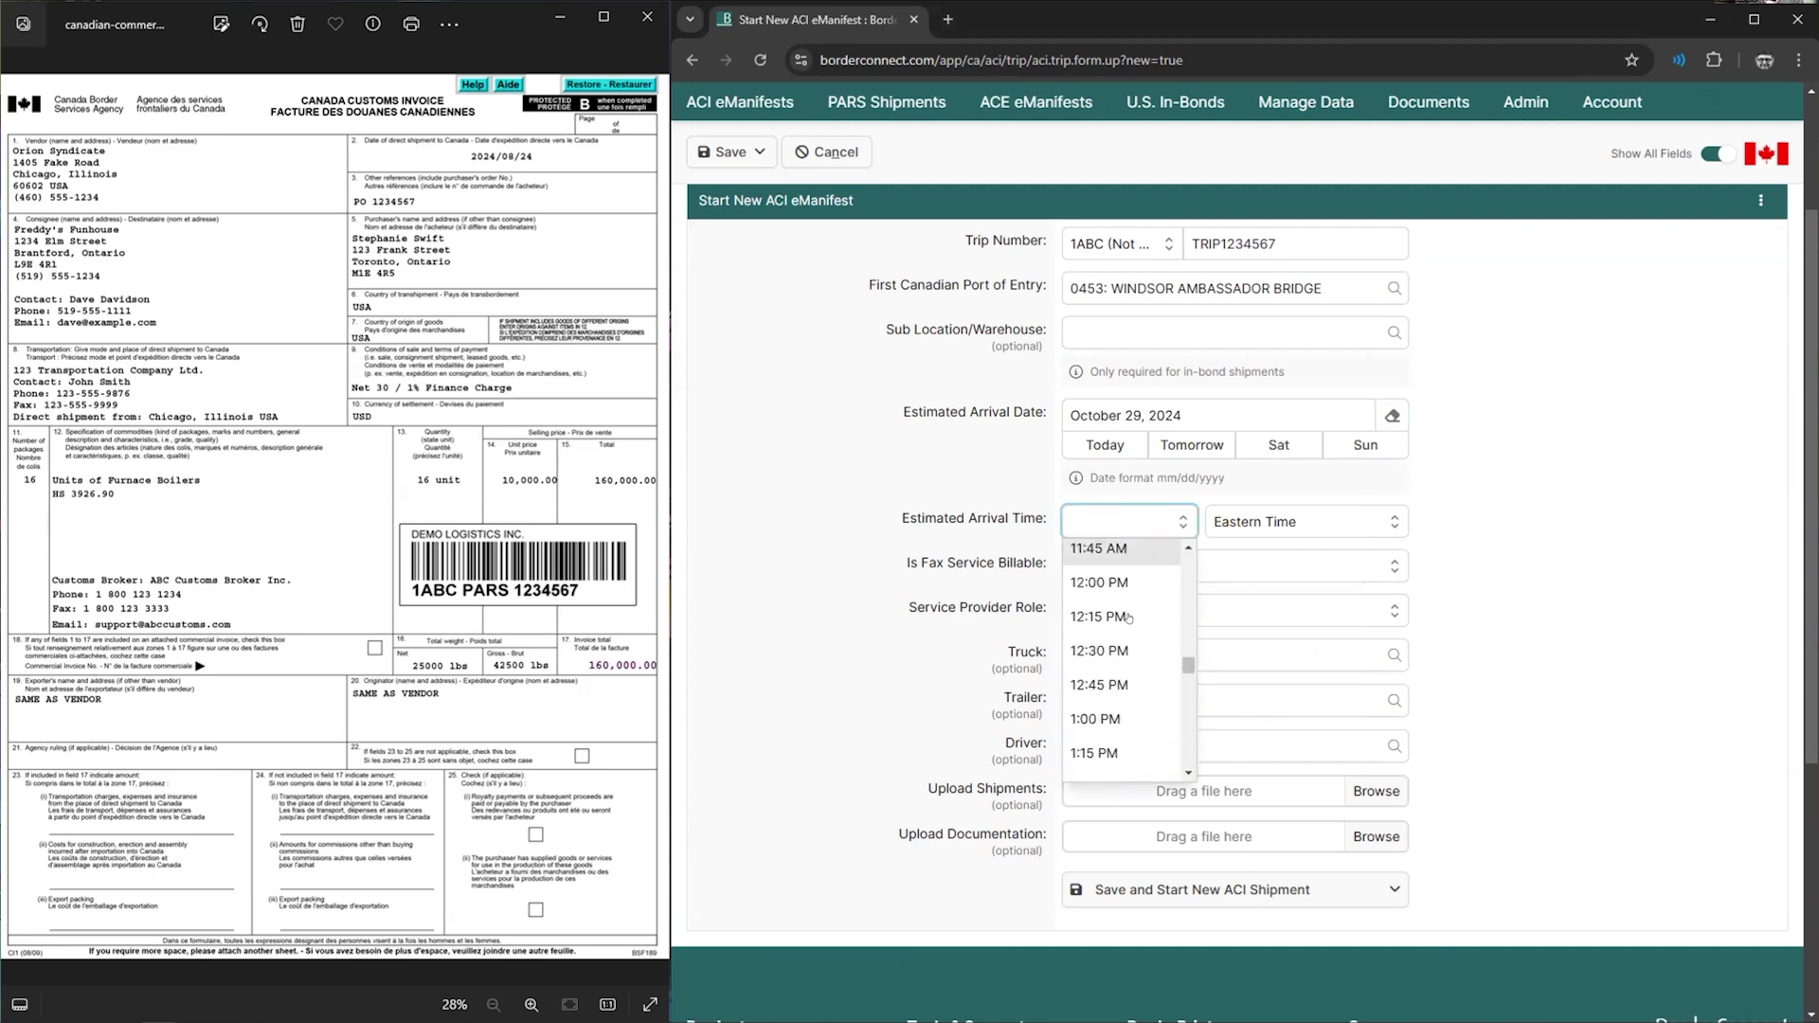
pyautogui.click(1100, 583)
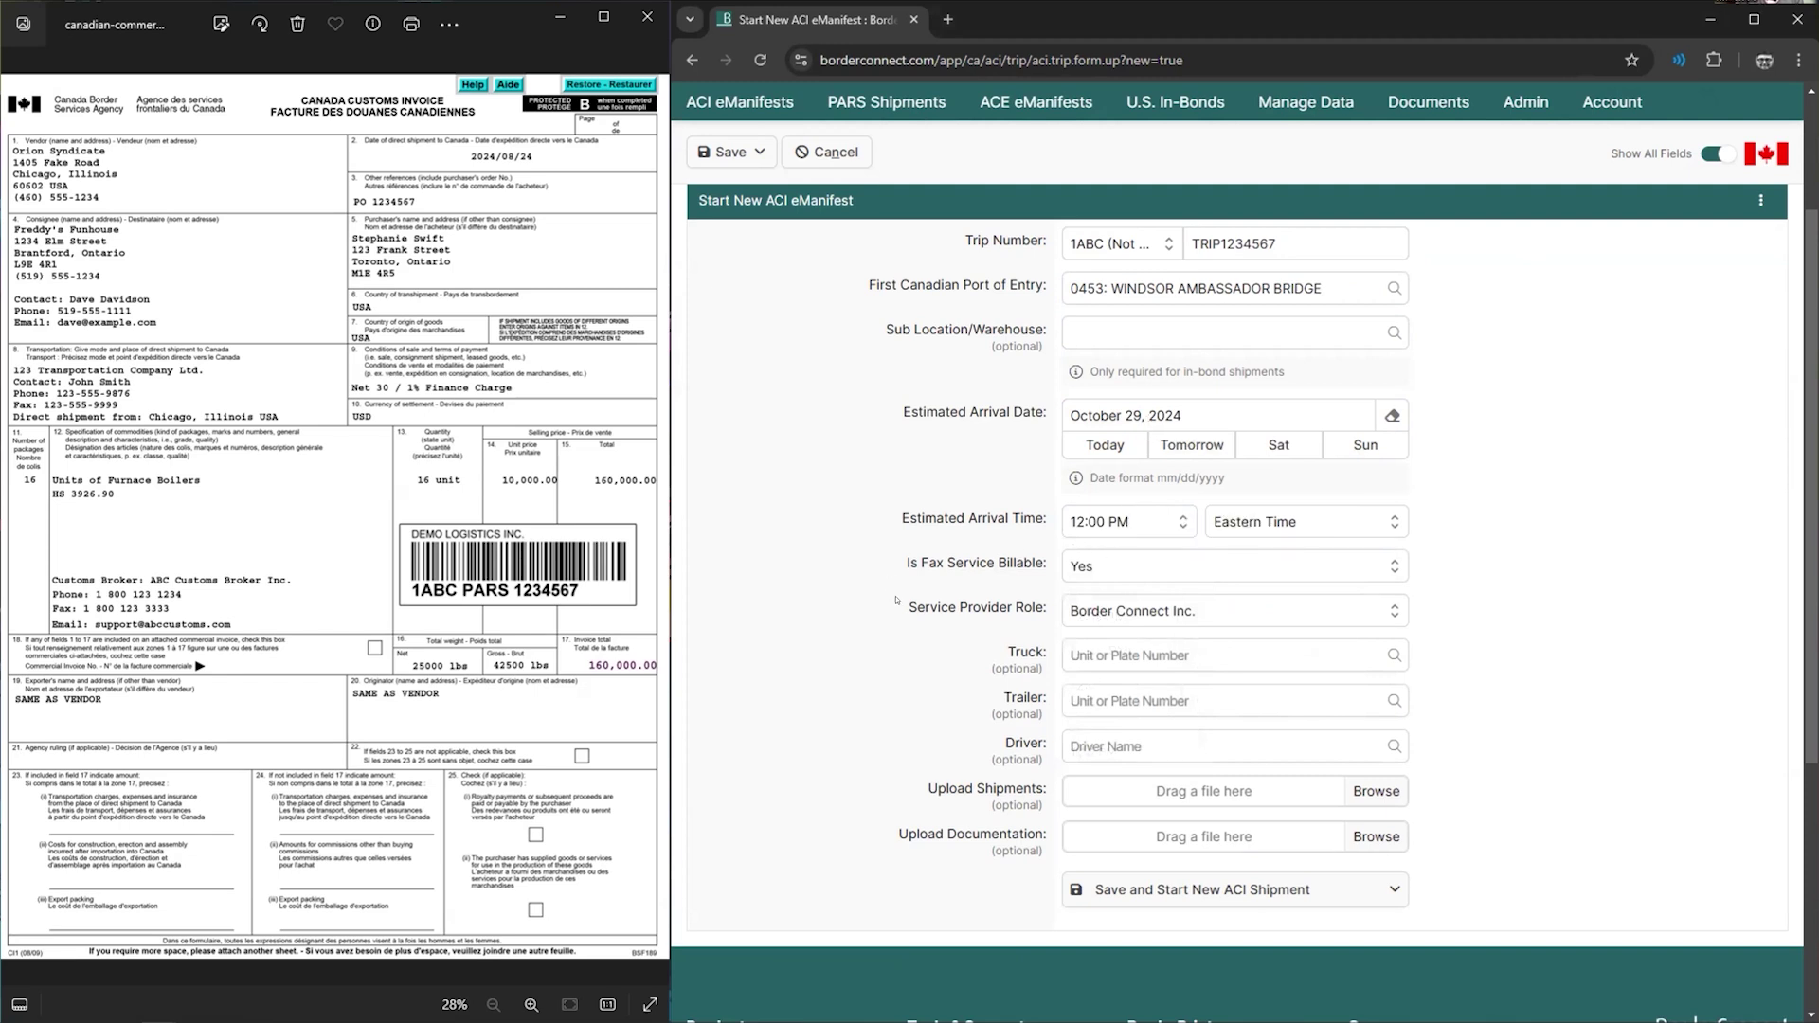
pyautogui.scroll(-1, 1048, 556)
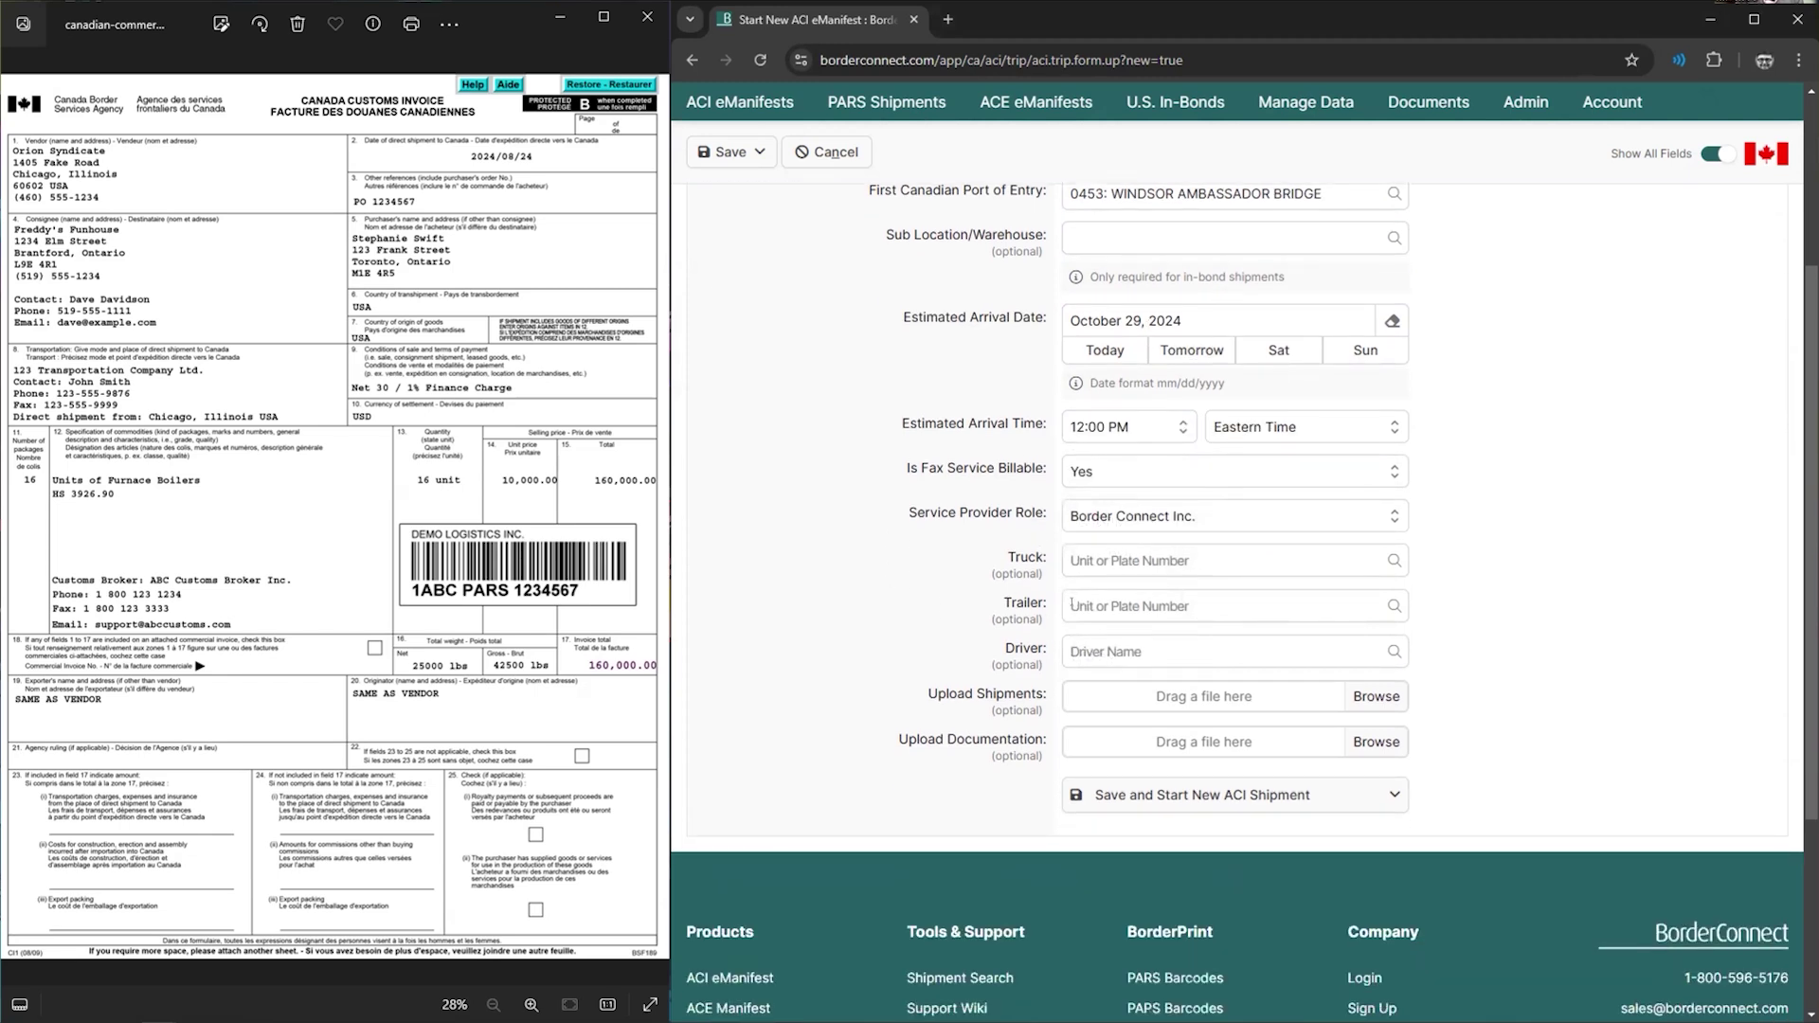
# - Pick truck 0002, then replace it with 3215 and begin adding 3215 as a new truck
pyautogui.click(1072, 560)
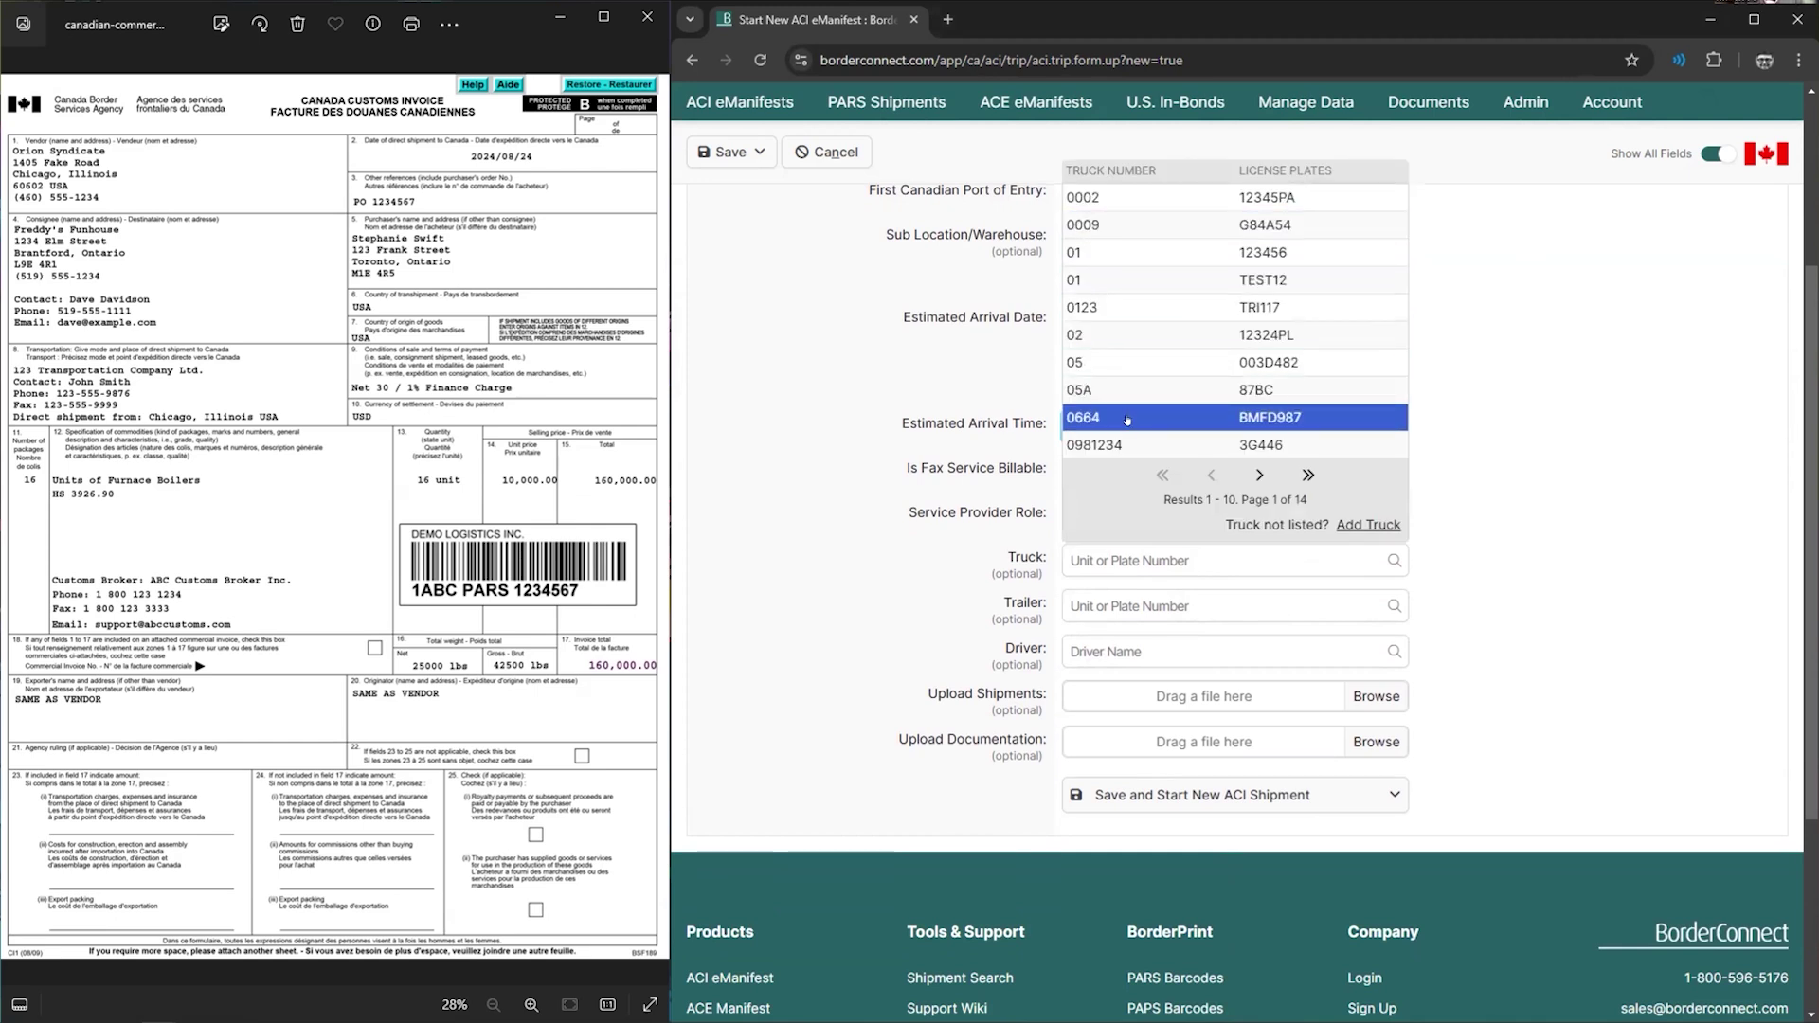
pyautogui.click(1074, 560)
pyautogui.write('022')
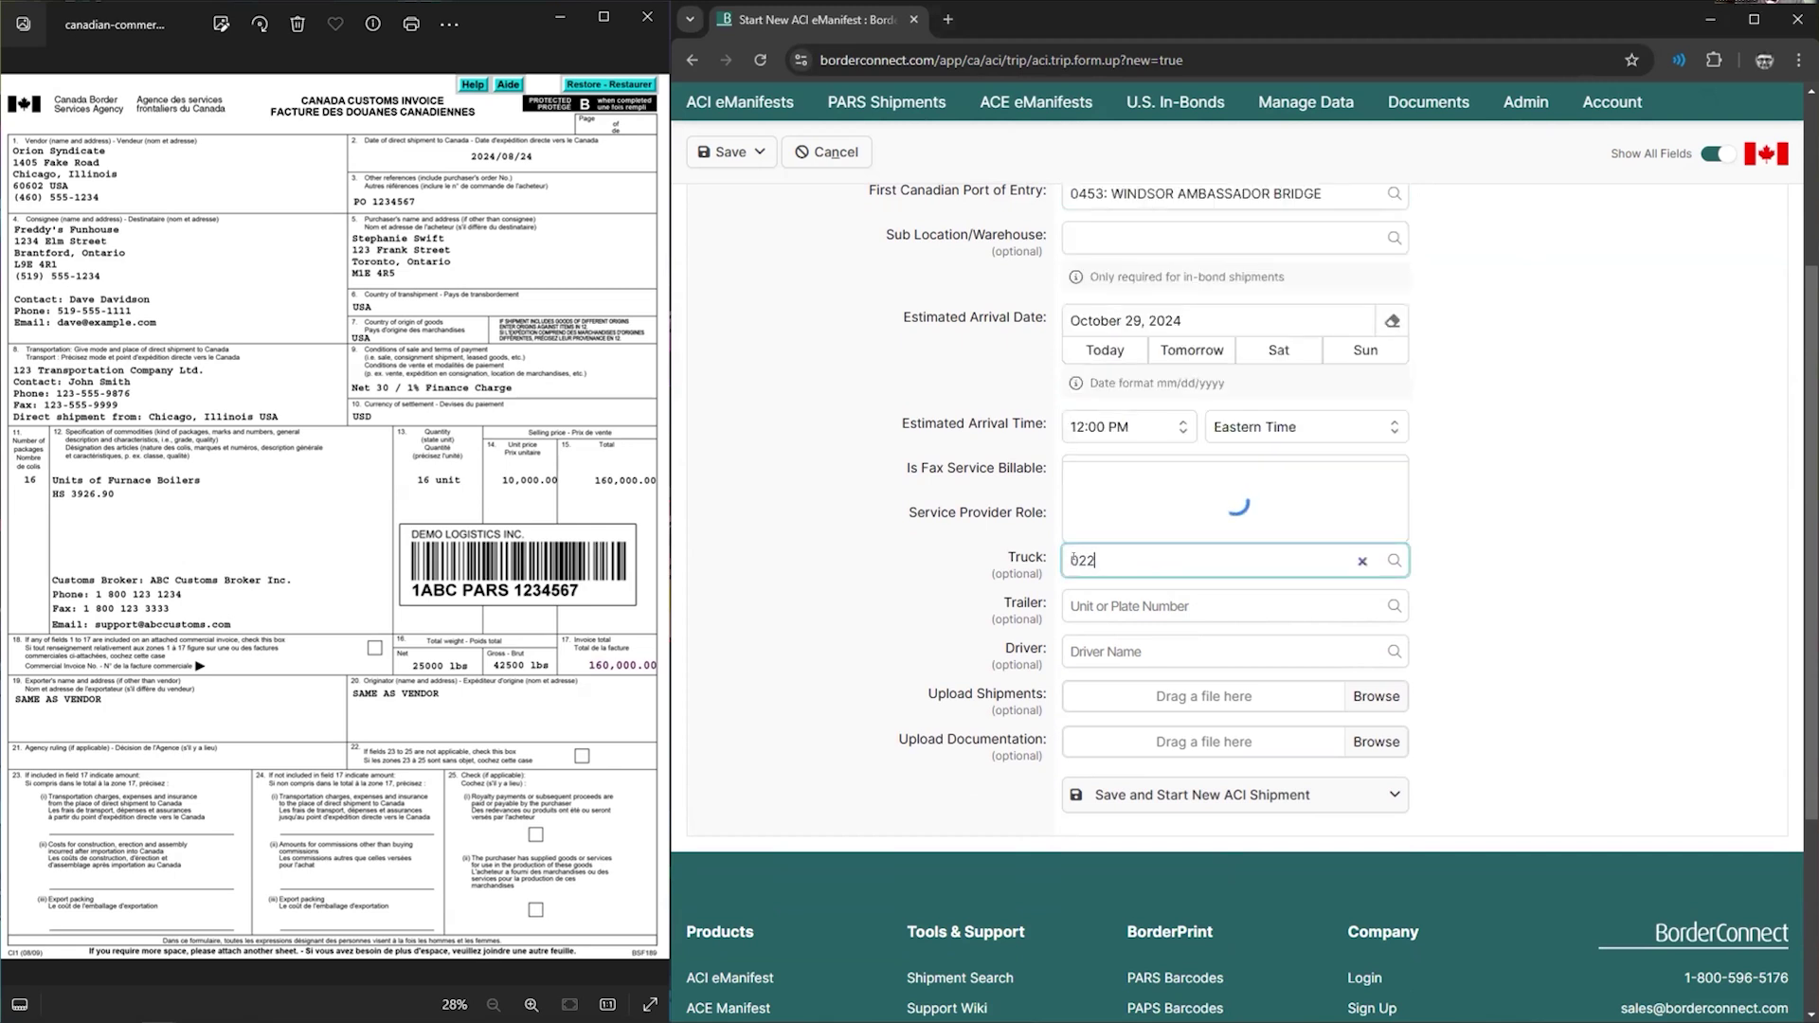
pyautogui.press('BackSpace')
pyautogui.press('BackSpace')
pyautogui.write('02')
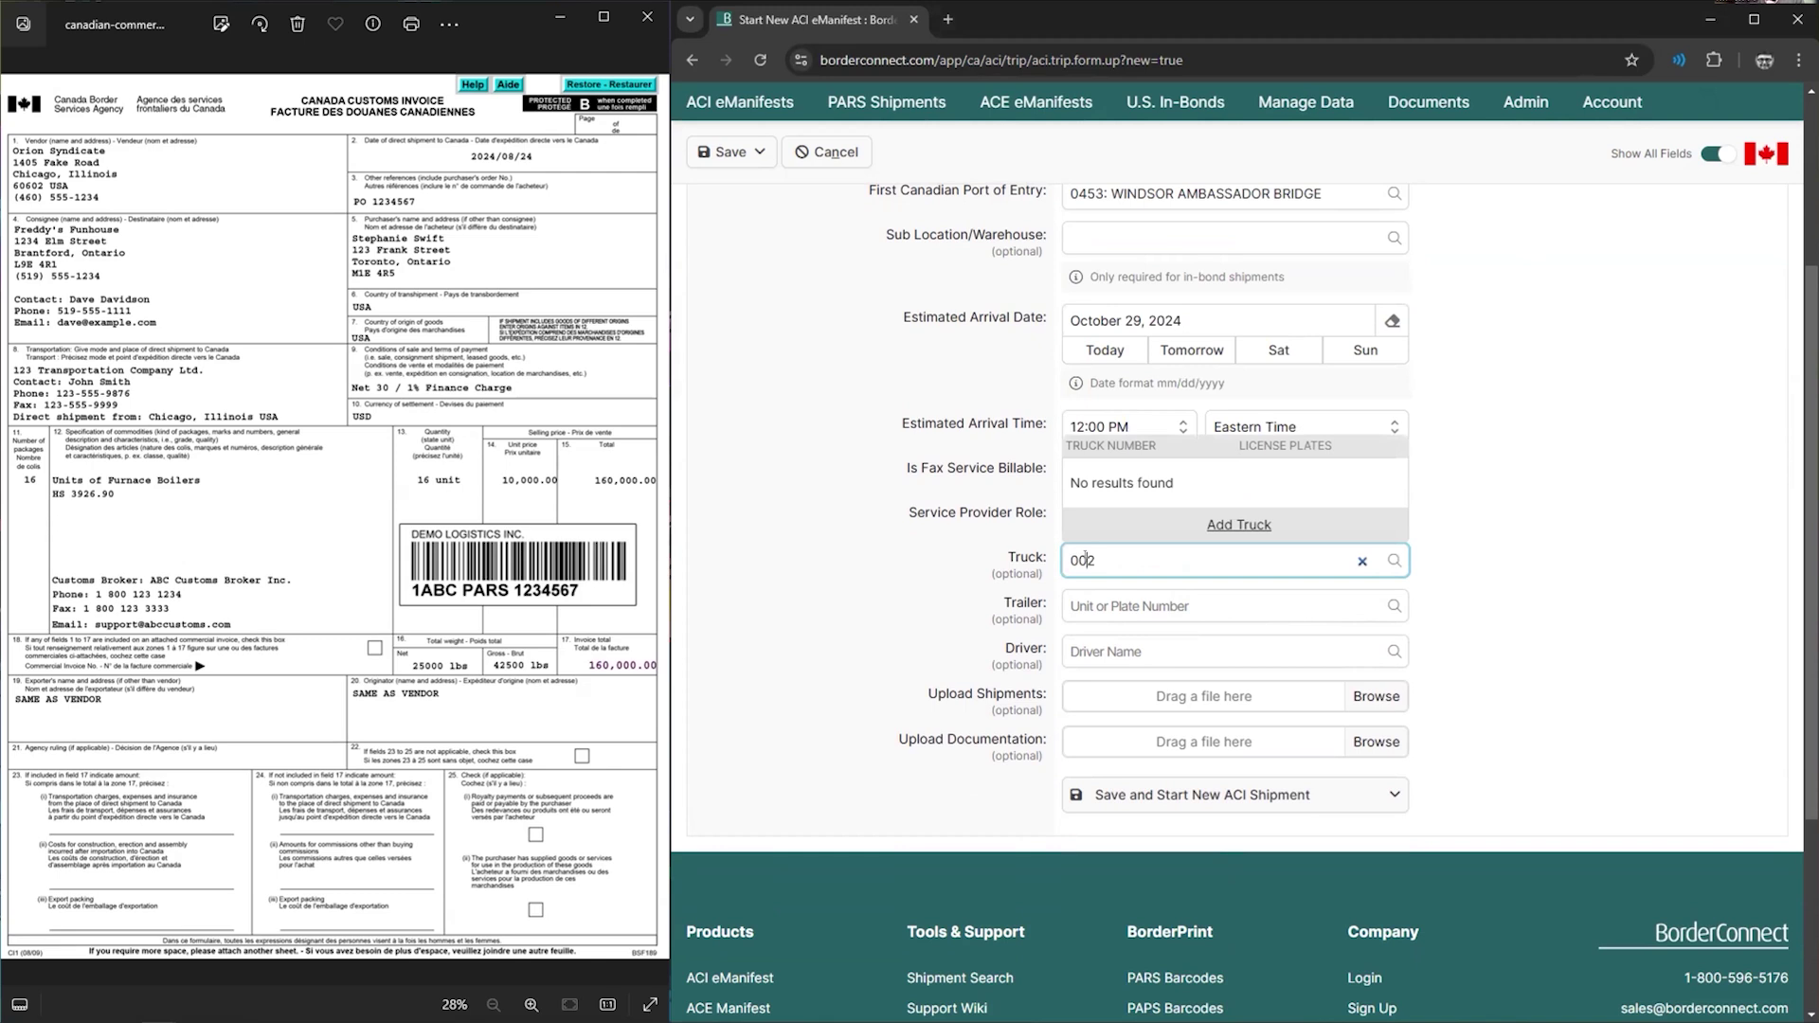
pyautogui.write('0')
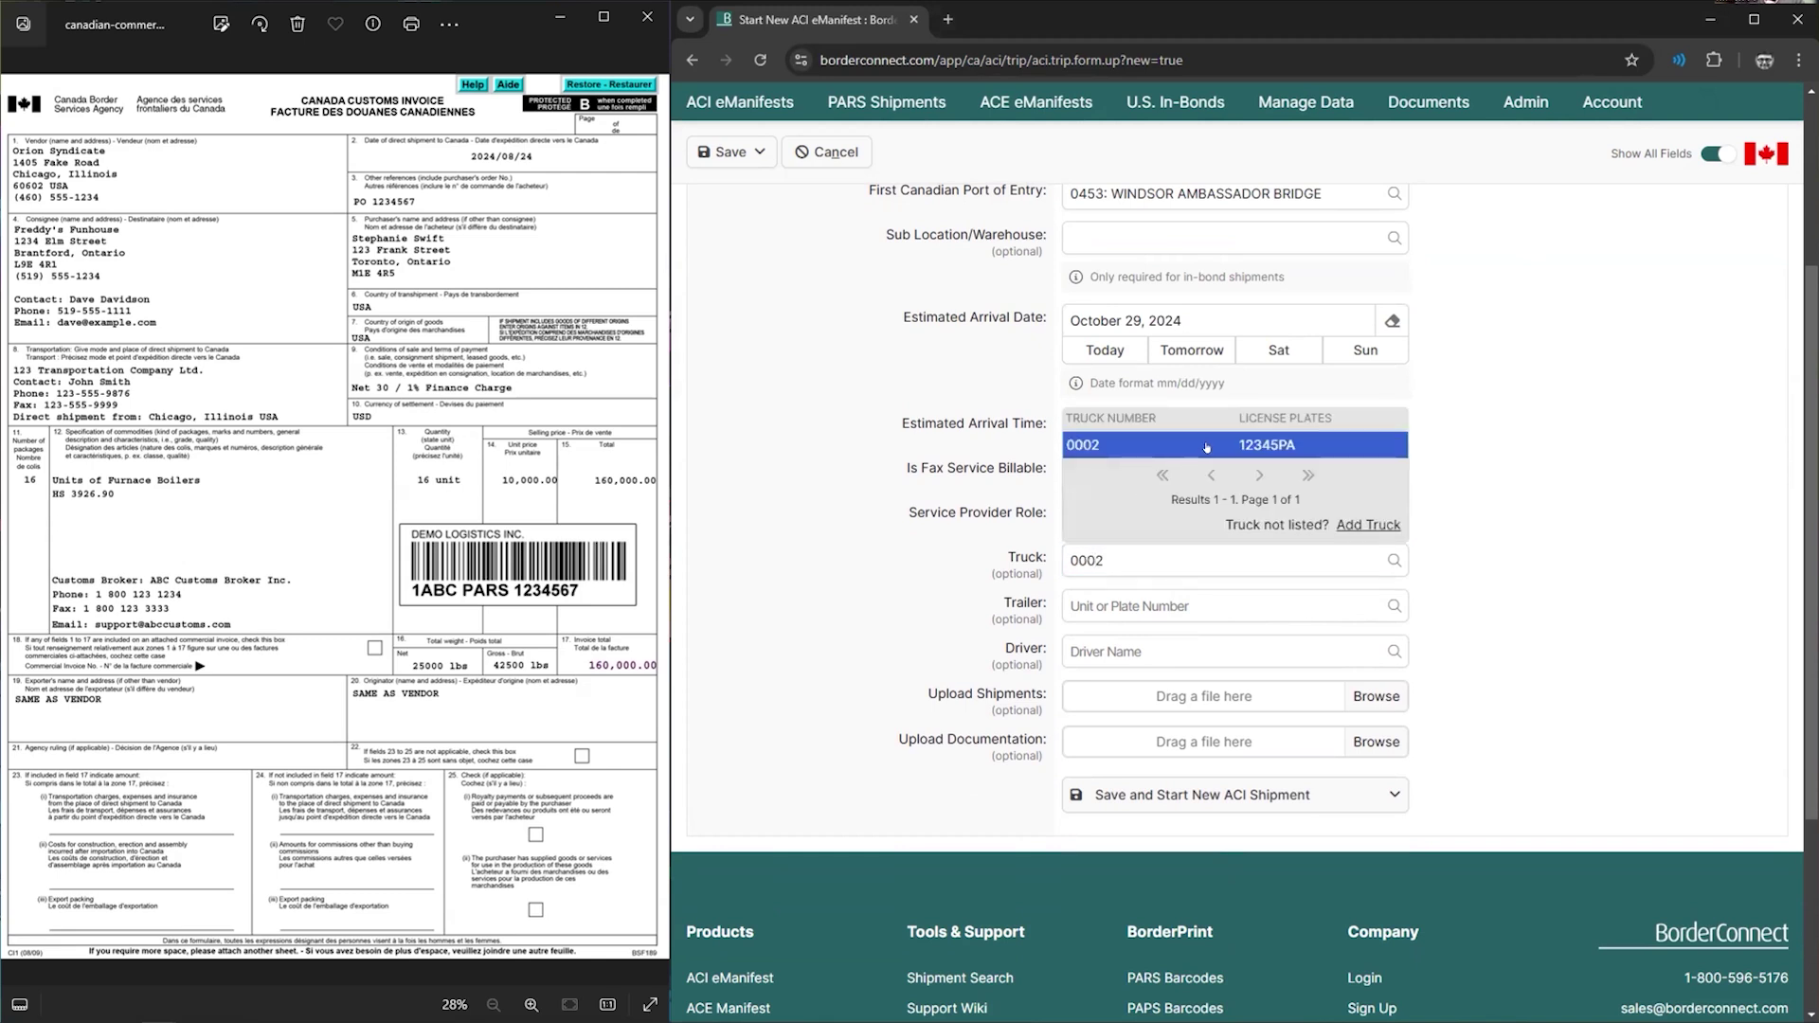
pyautogui.click(1206, 447)
pyautogui.click(1119, 555)
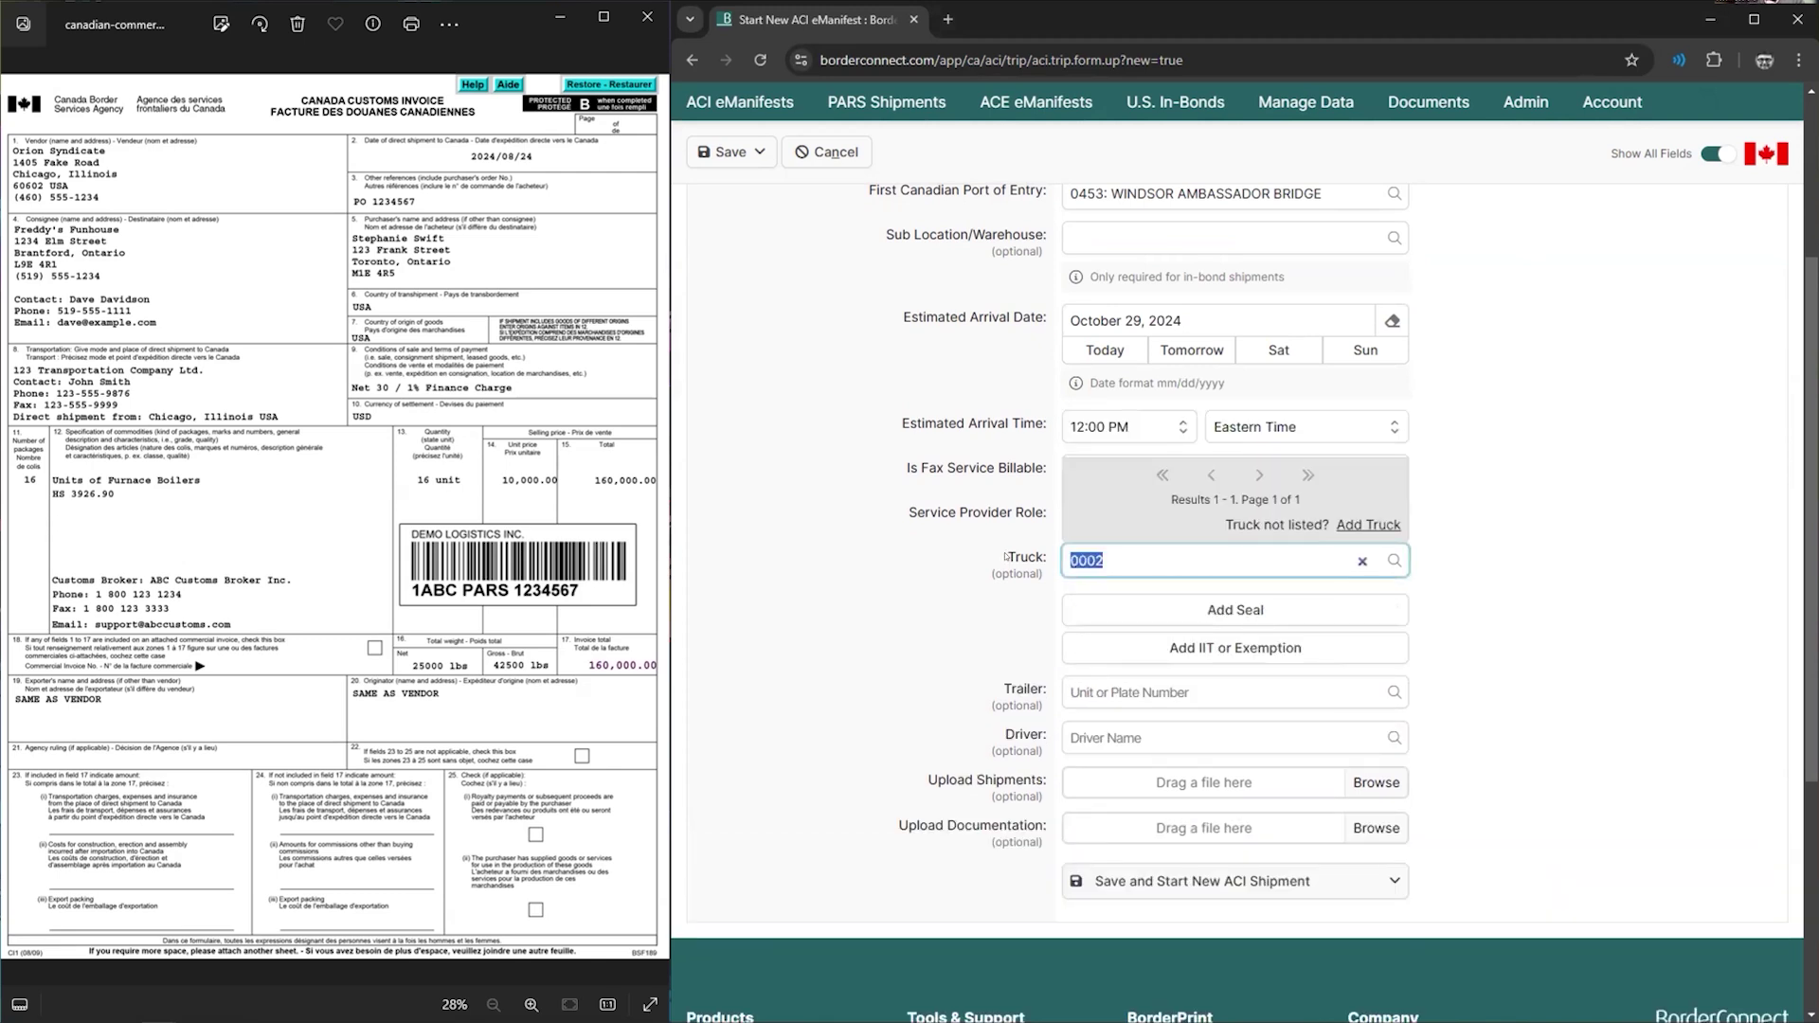
pyautogui.write('3215')
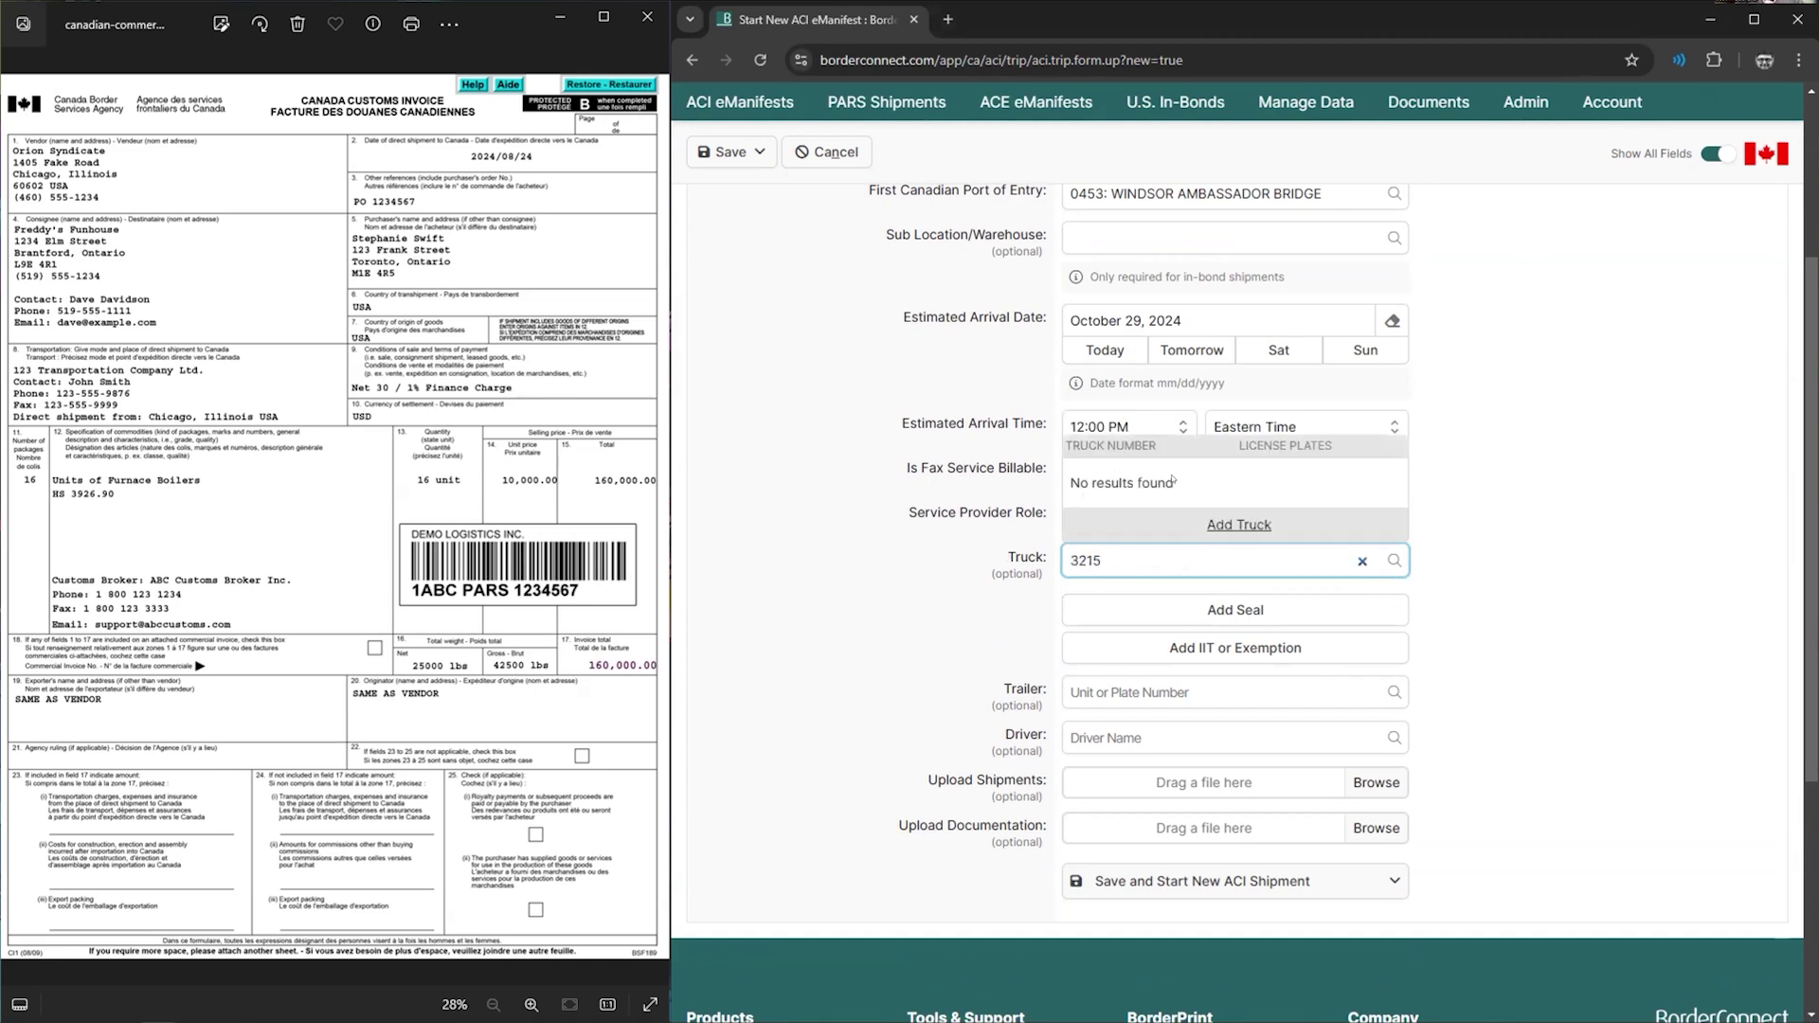
pyautogui.click(1225, 526)
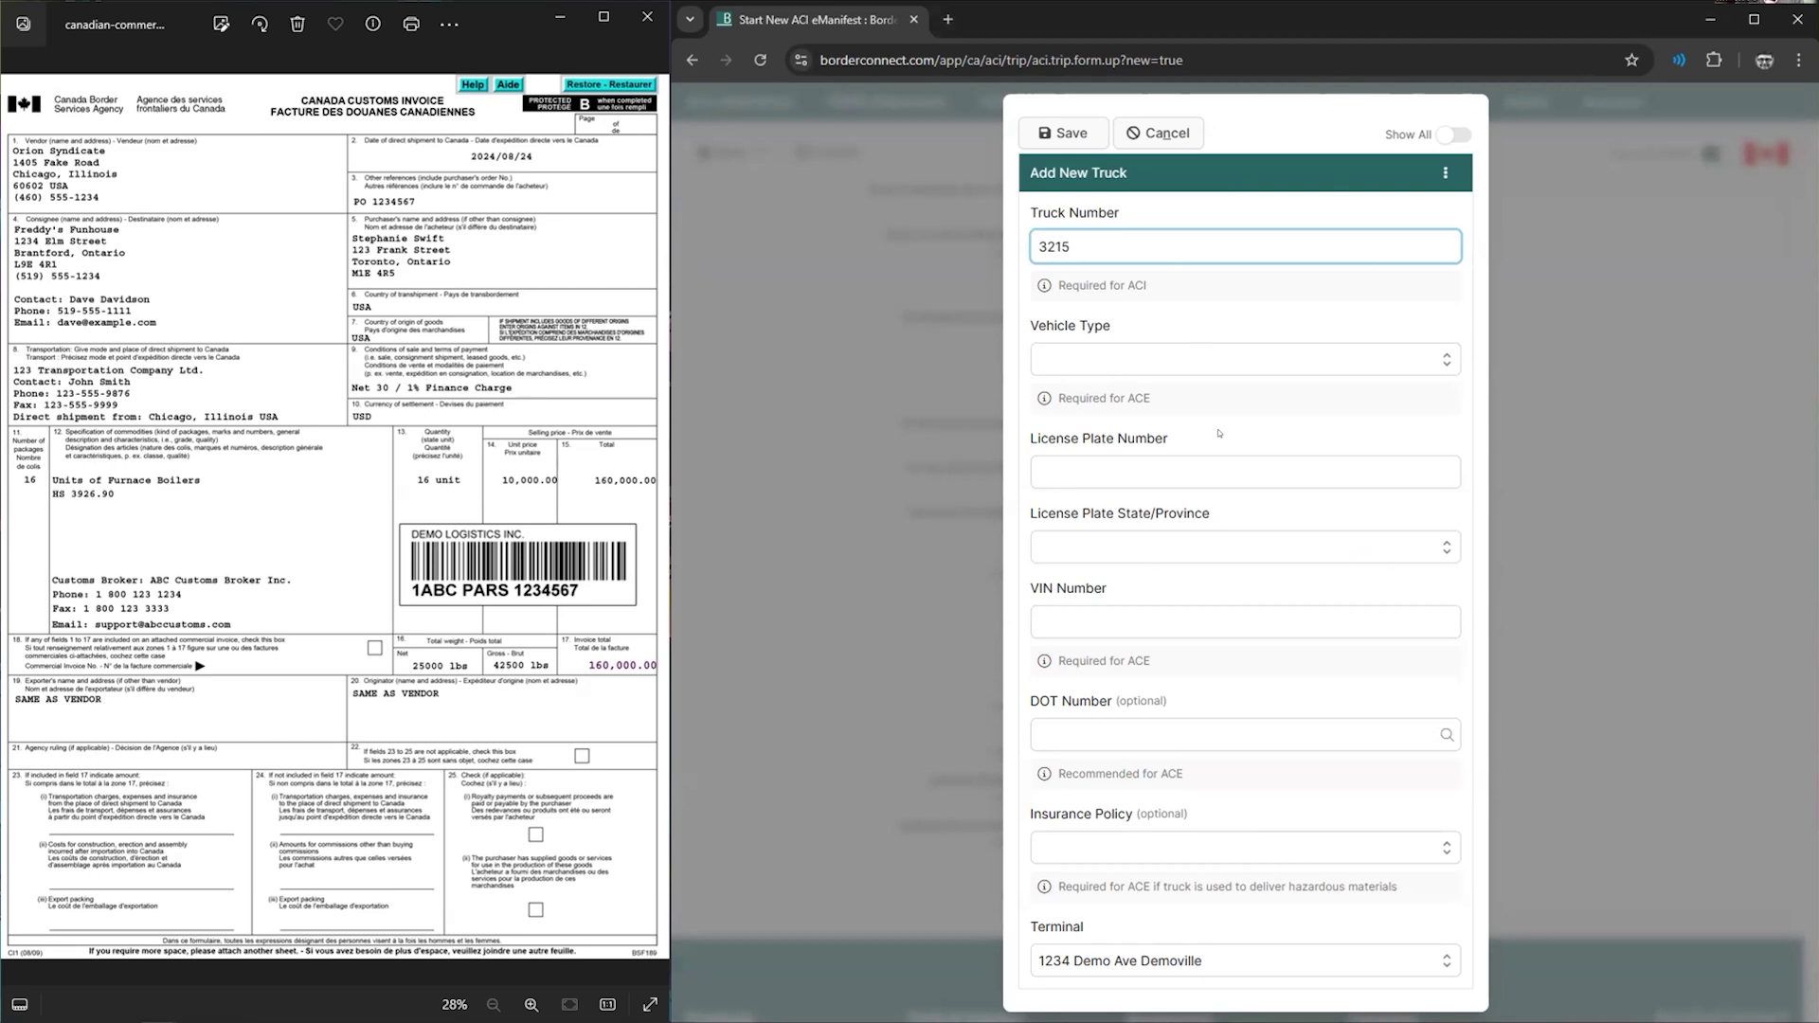
# - Discard the unsaved Tractor (Semi) truck 3215 and reselect truck 0002 for the trip
pyautogui.click(1120, 361)
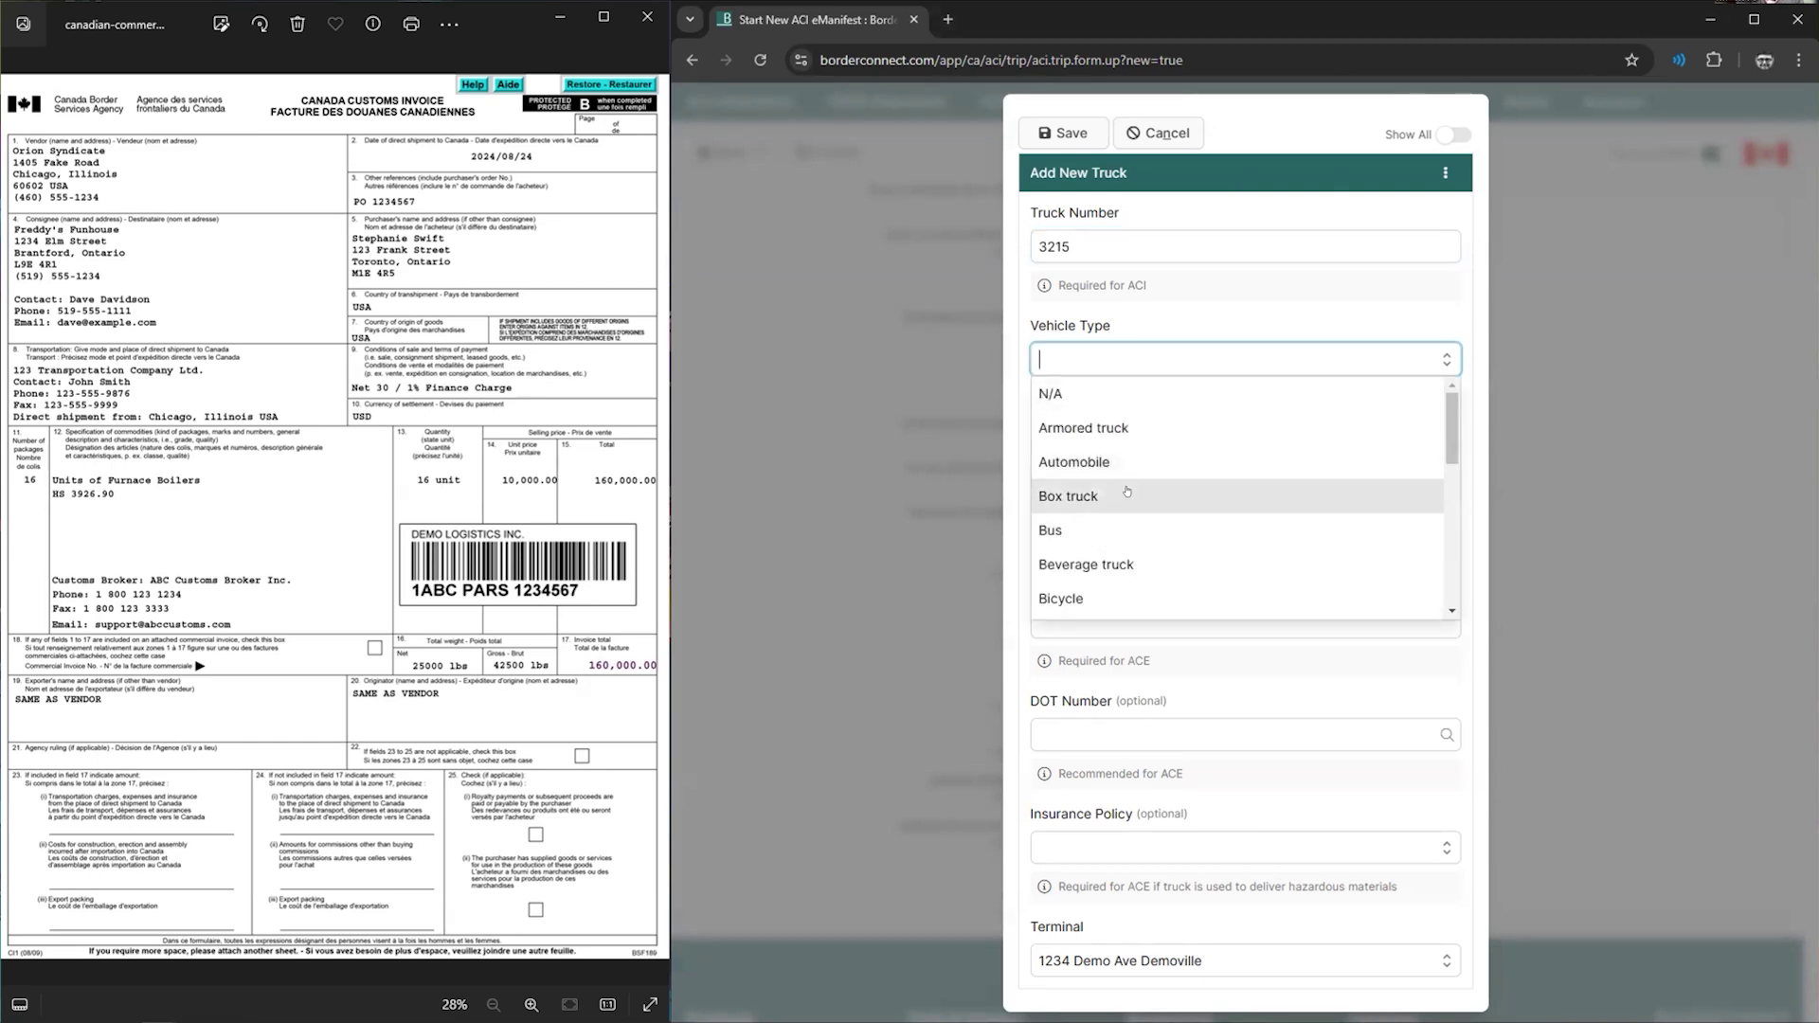
pyautogui.write('trac')
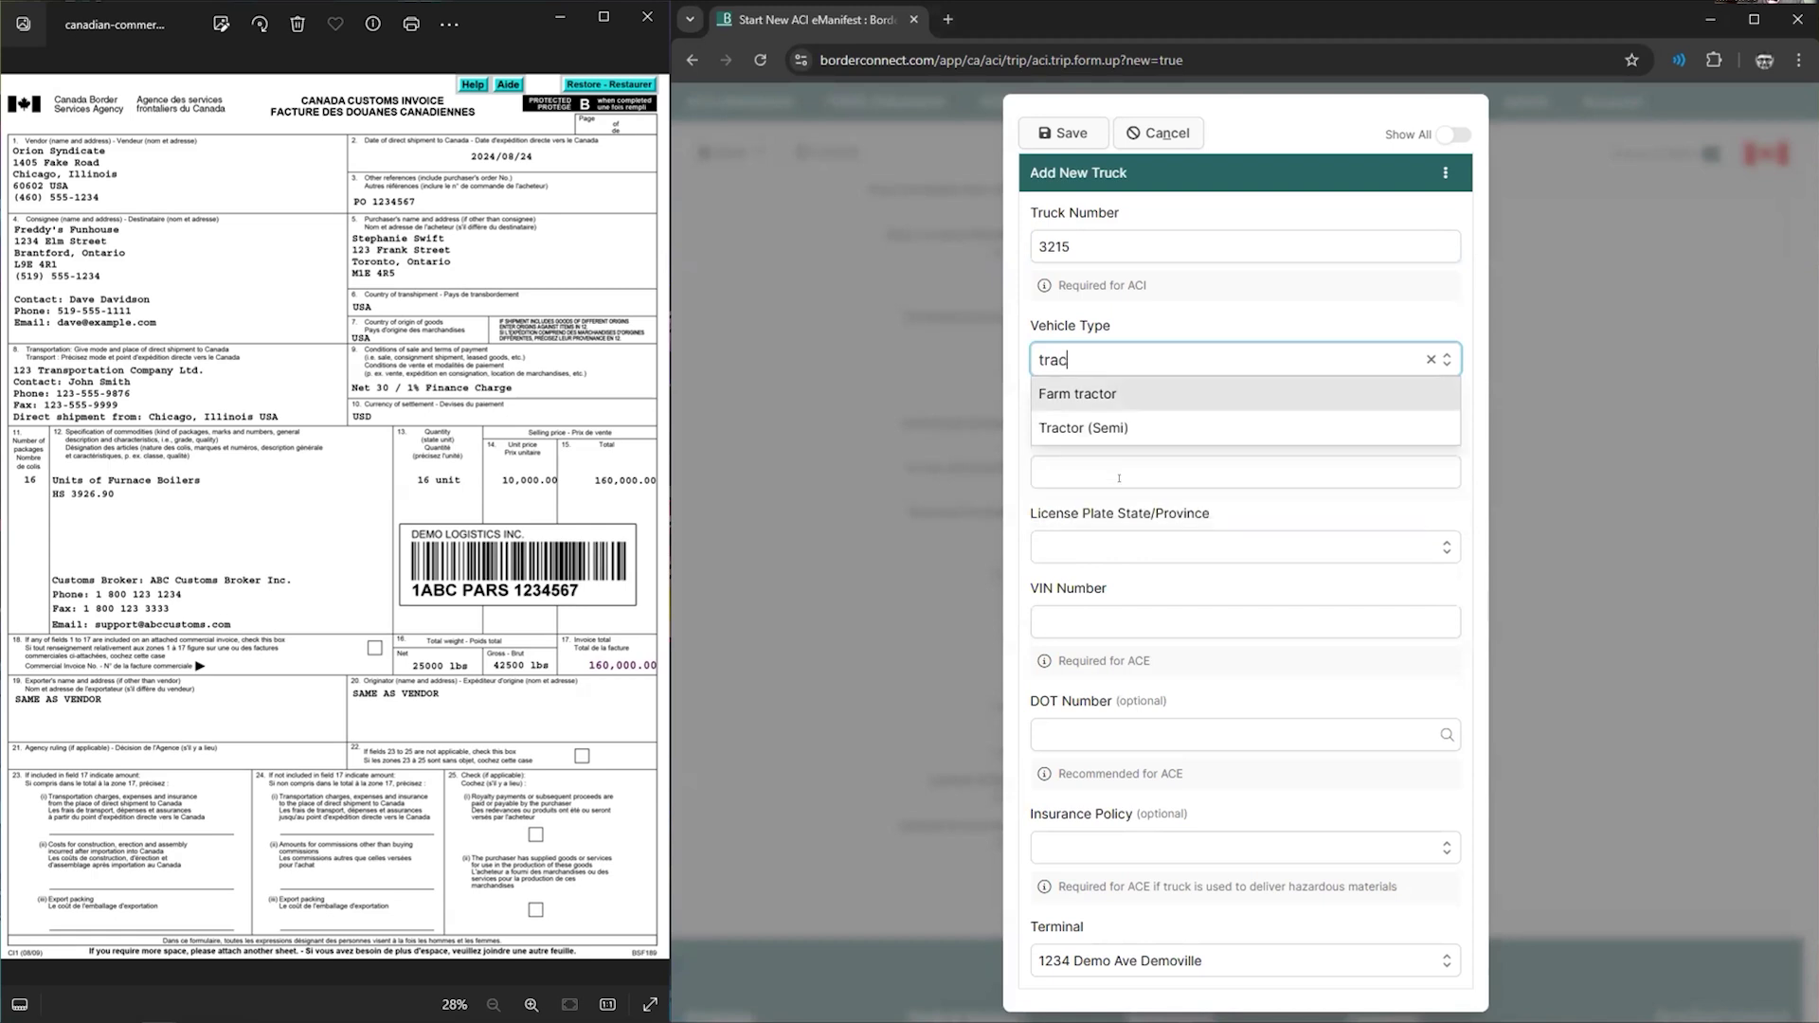
pyautogui.click(1148, 435)
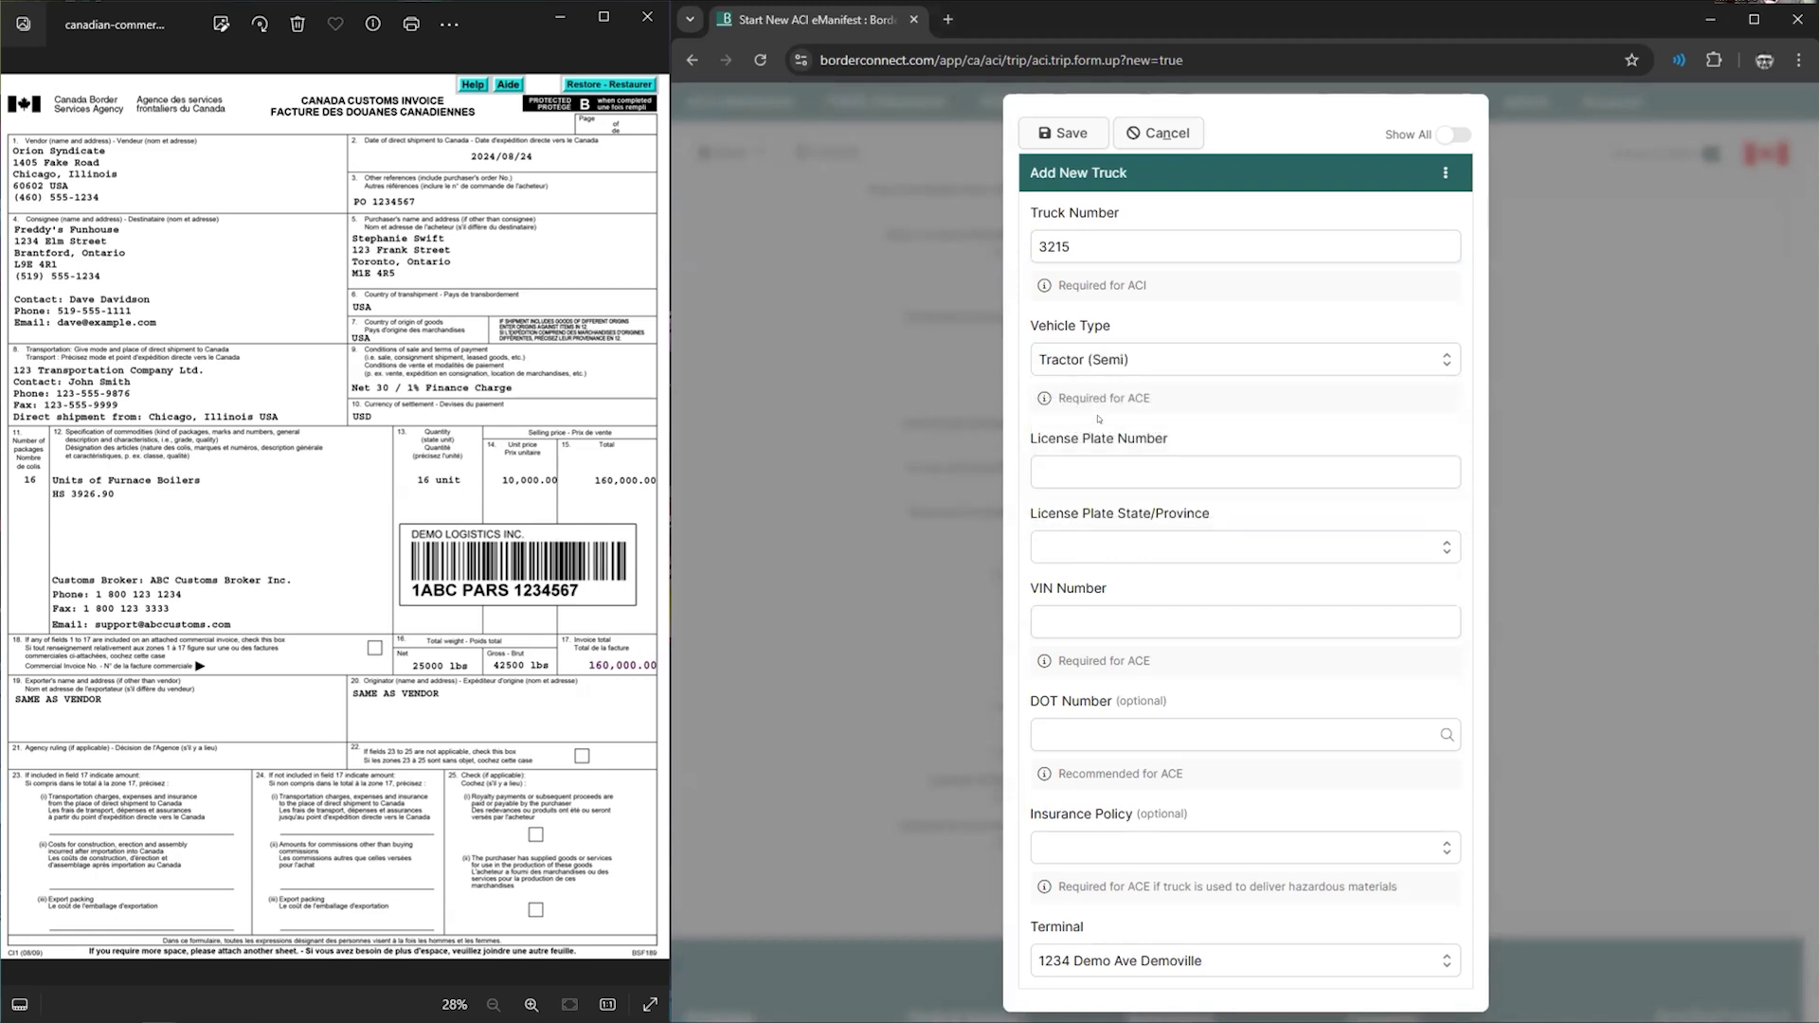
pyautogui.click(1158, 132)
pyautogui.click(1234, 580)
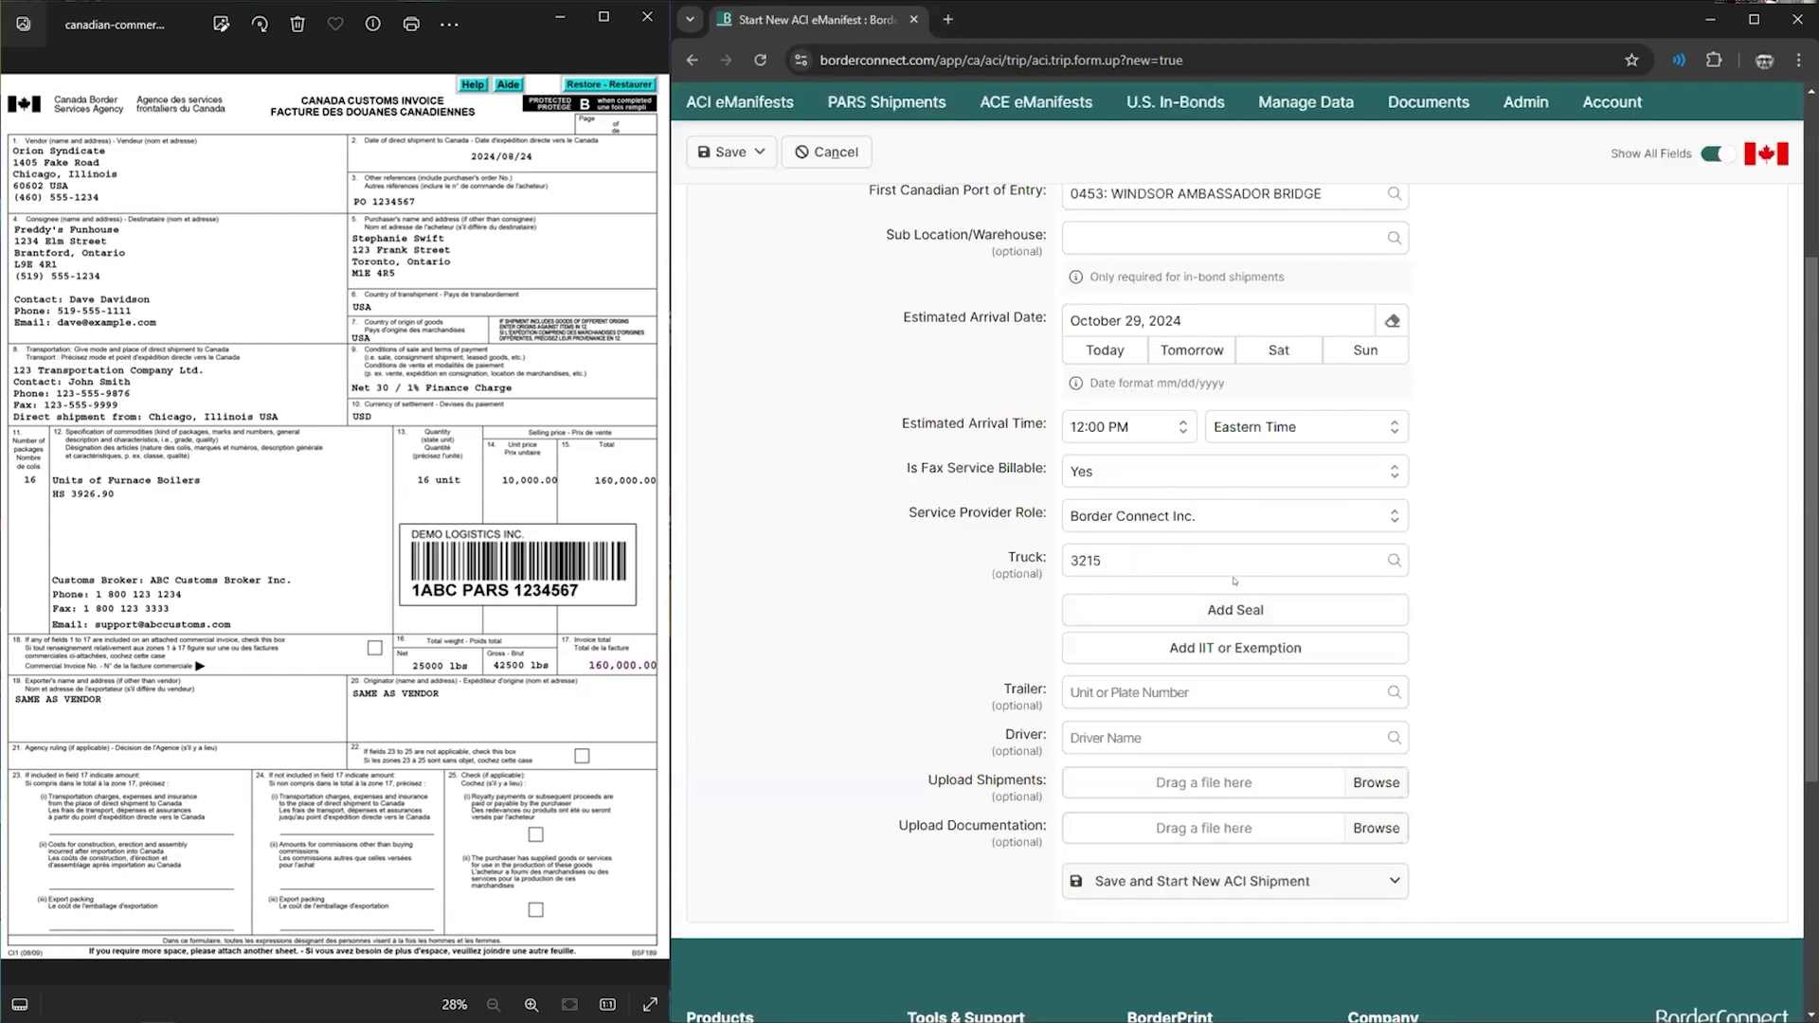
pyautogui.doubleClick(1128, 553)
pyautogui.press('BackSpace')
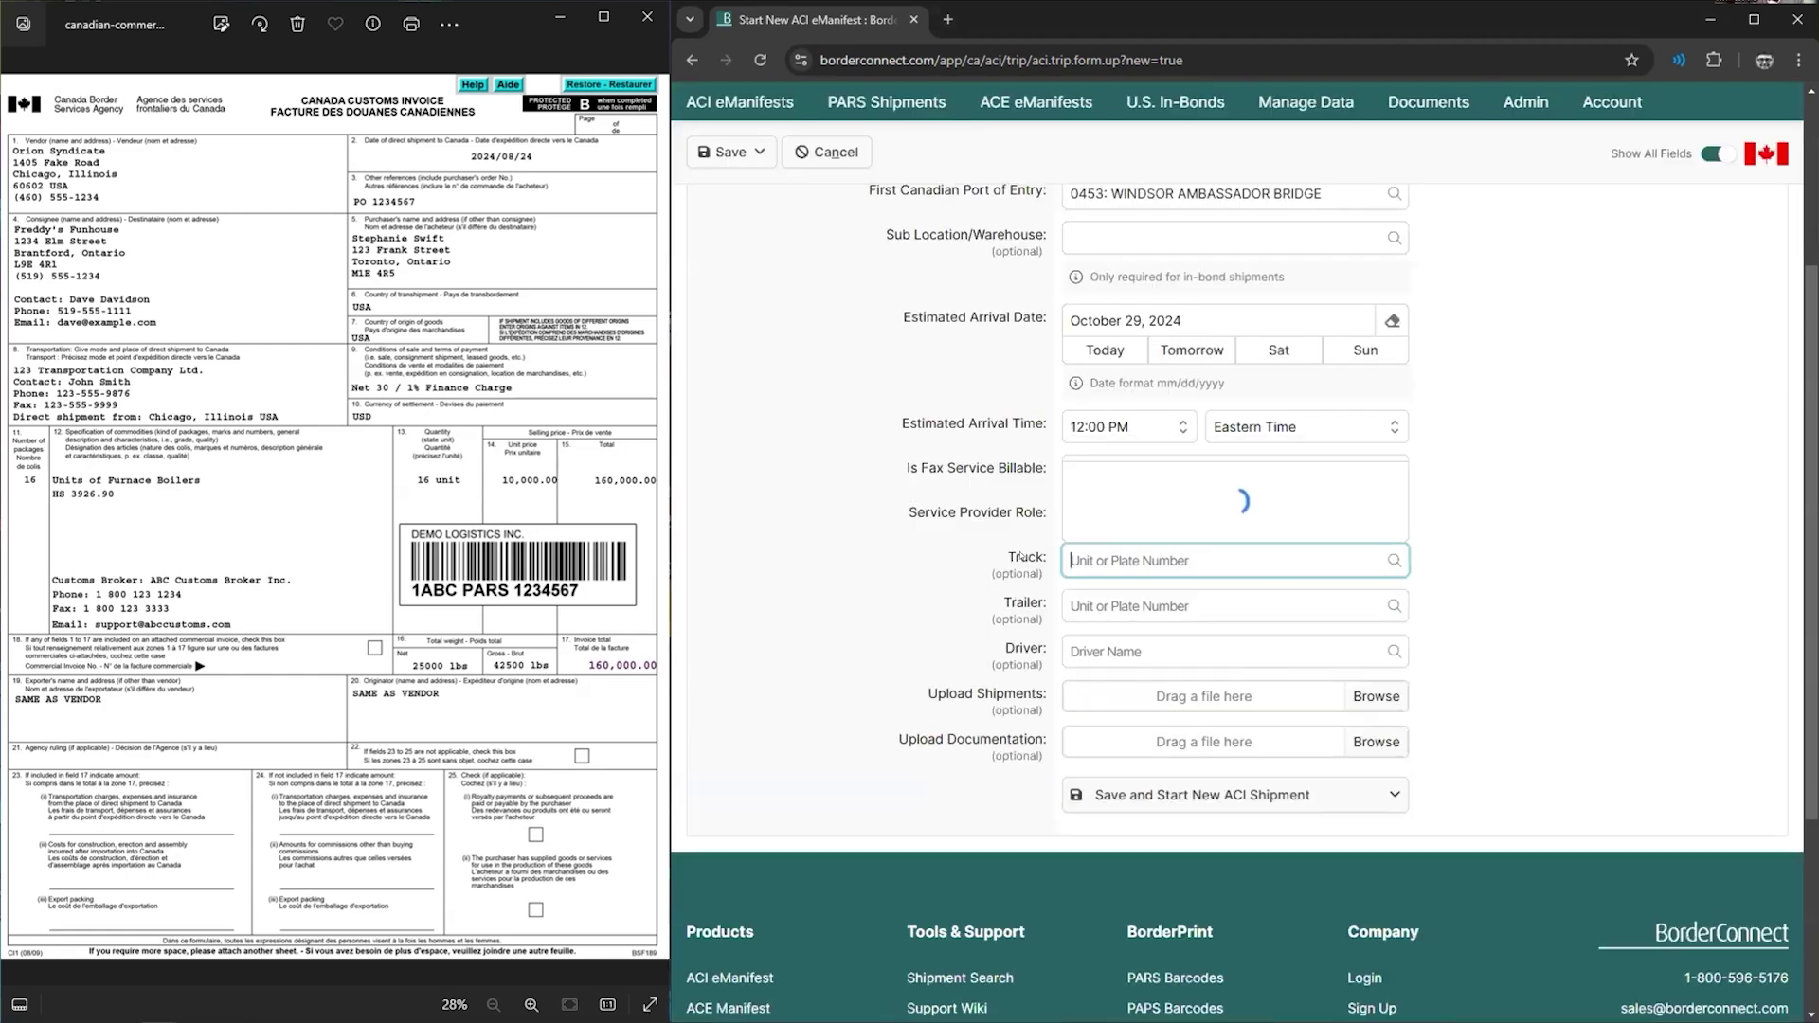
pyautogui.click(1149, 197)
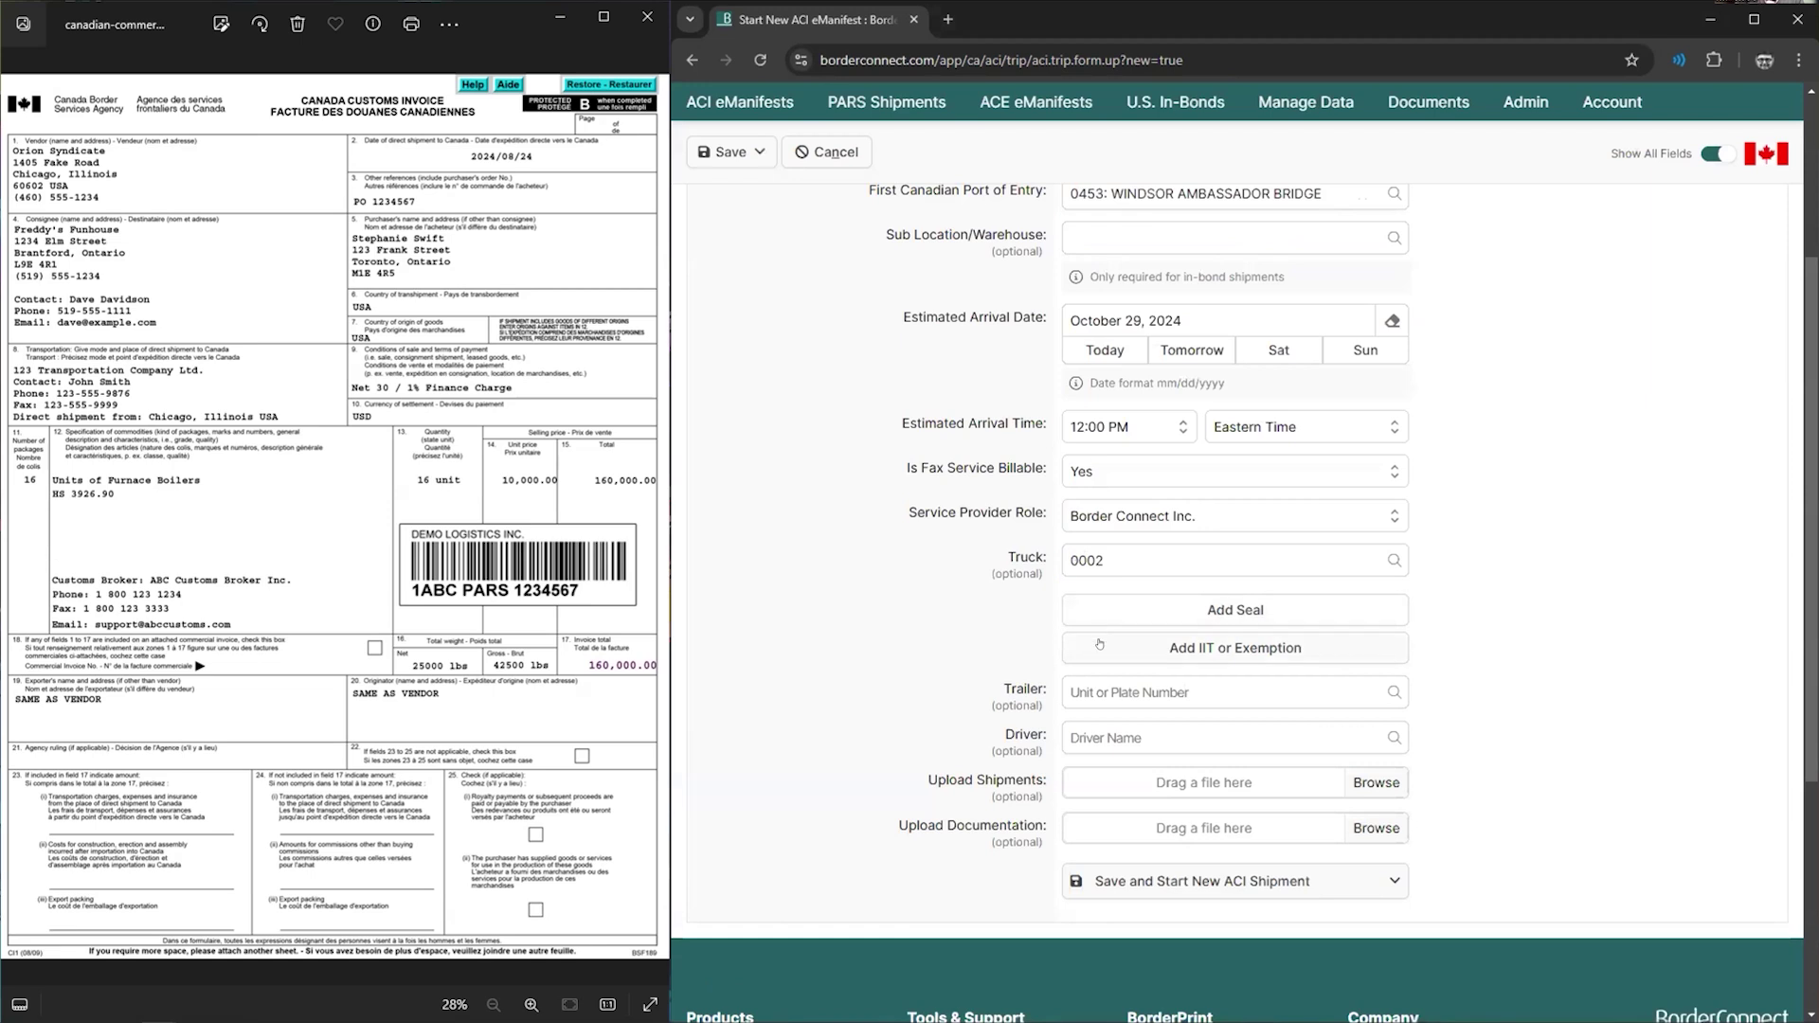
pyautogui.click(1137, 691)
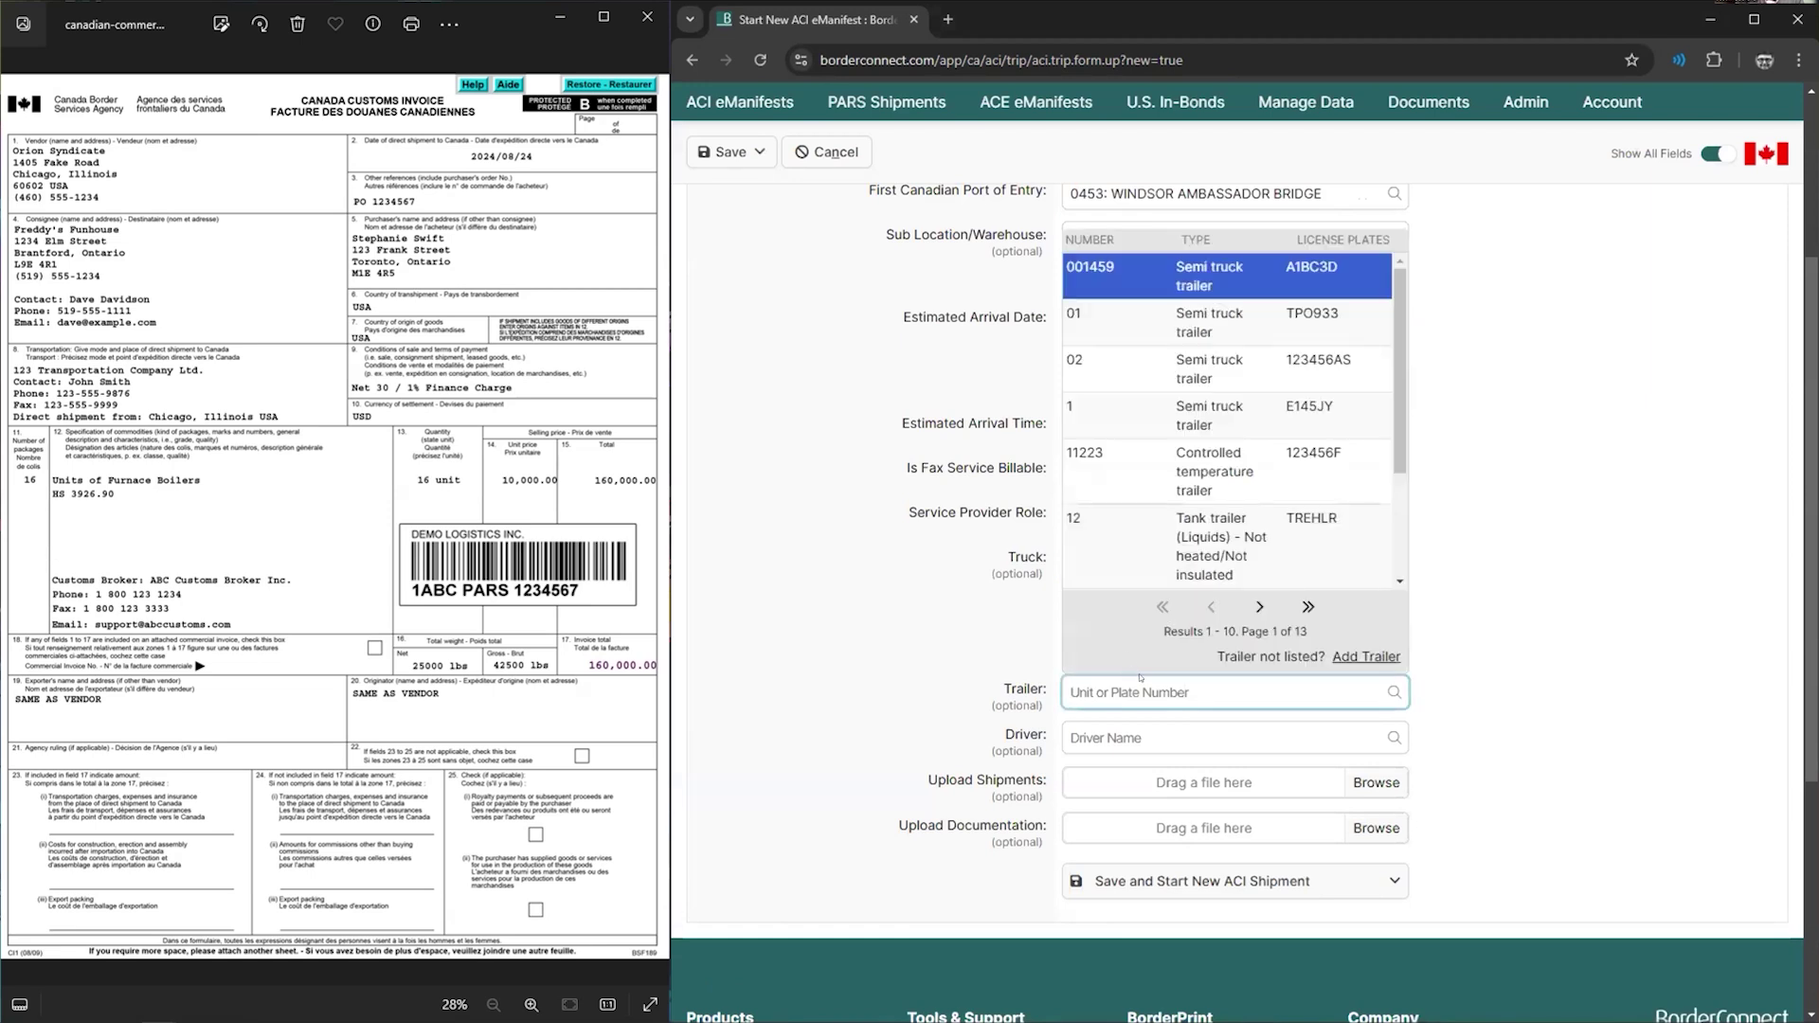
# - Assign trailer 01, then add an empty IIT/Exemption entry and an empty Seal #1 entry
pyautogui.click(1119, 334)
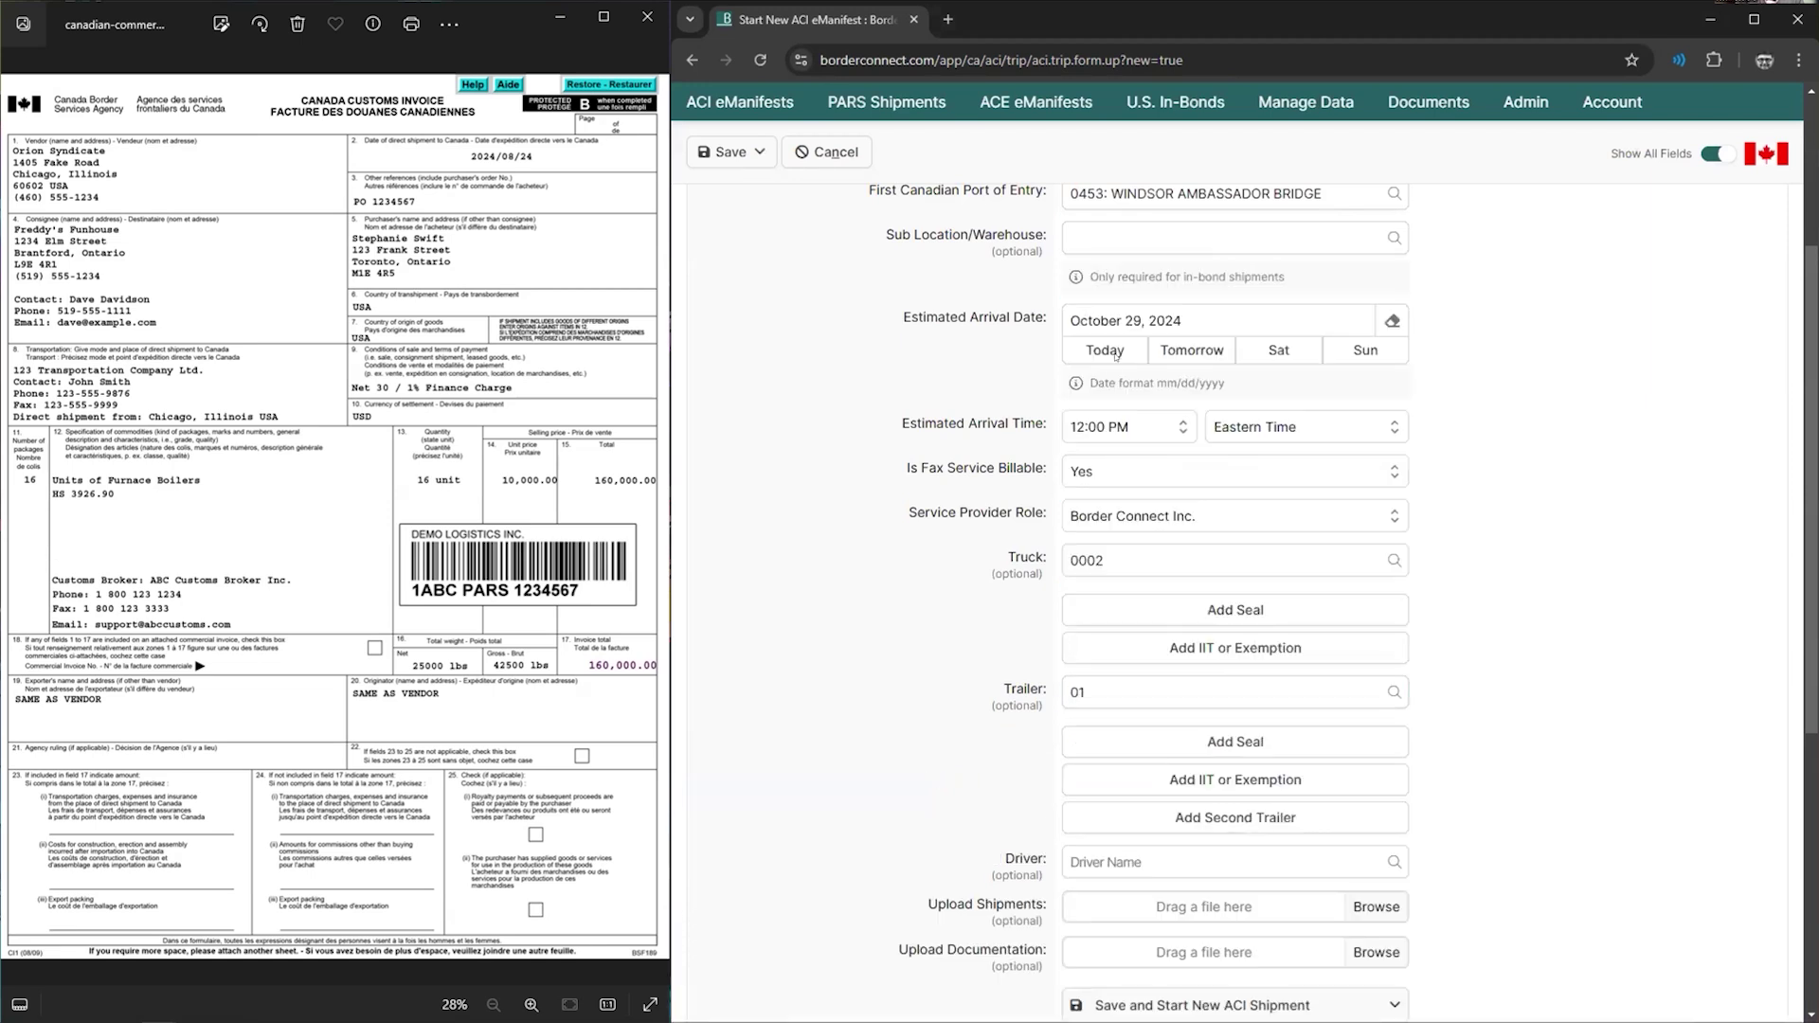
pyautogui.scroll(-1, 1128, 494)
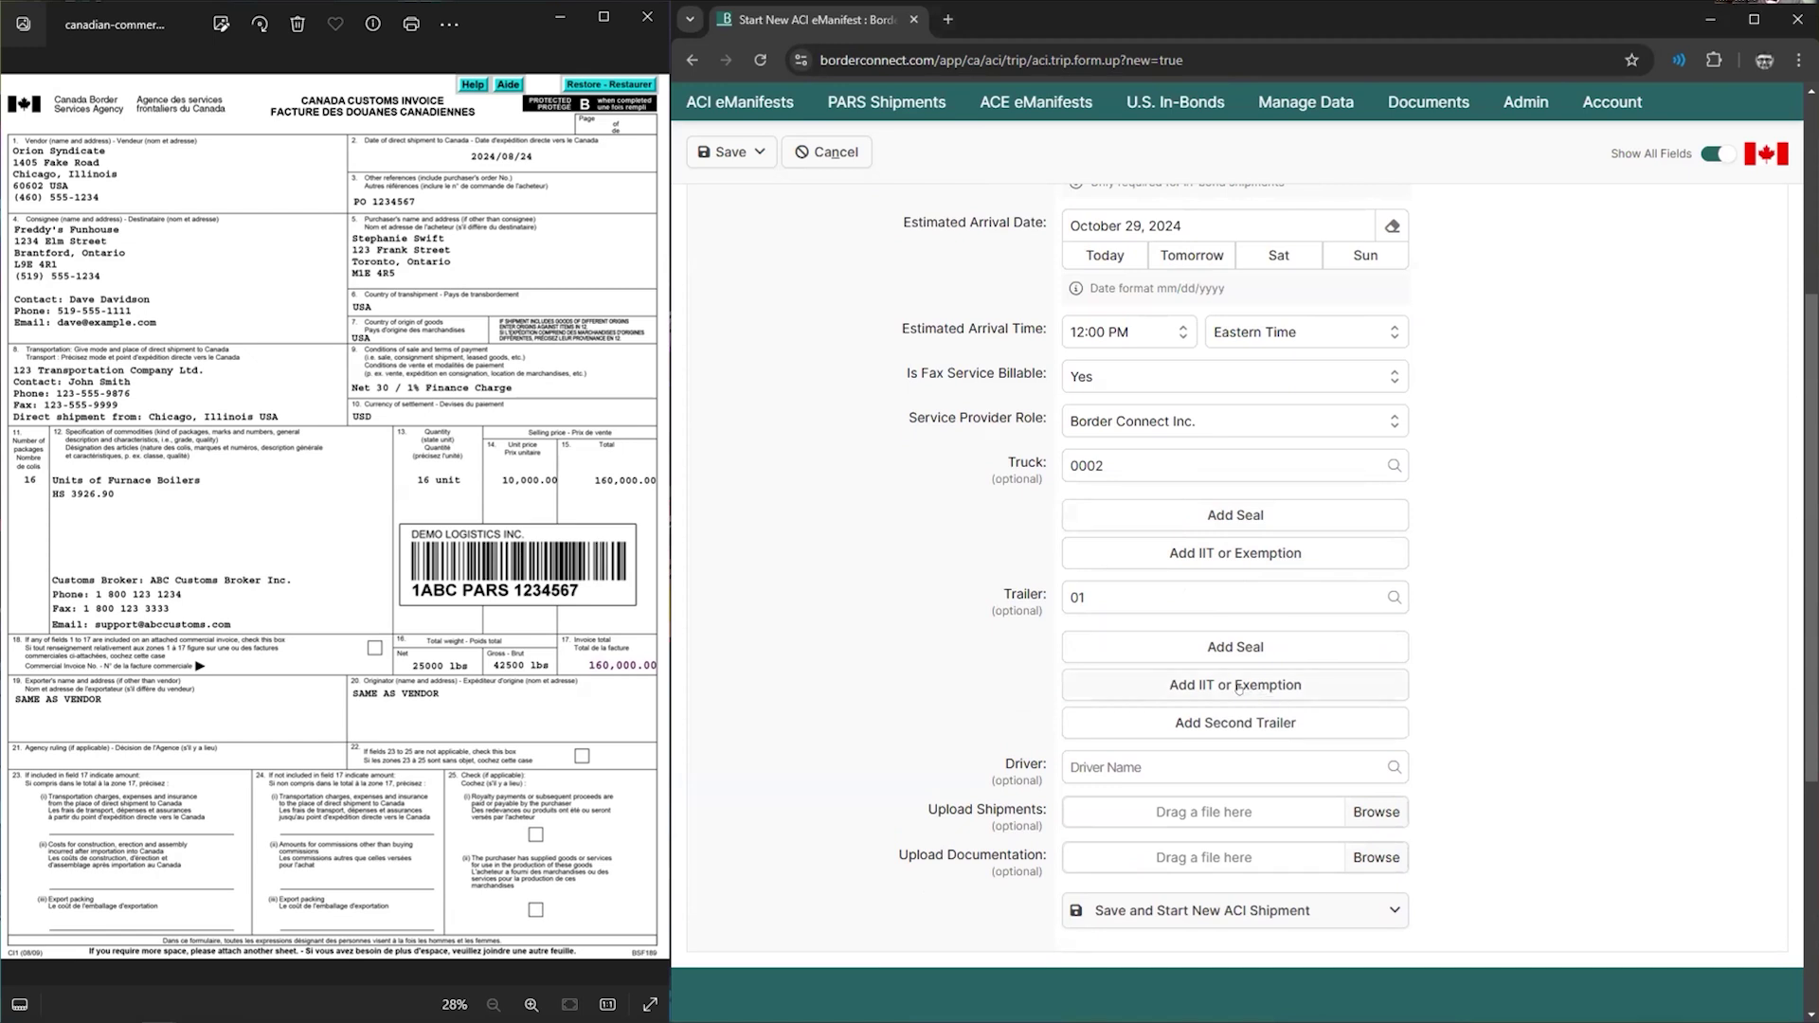
pyautogui.click(1238, 686)
pyautogui.click(1165, 749)
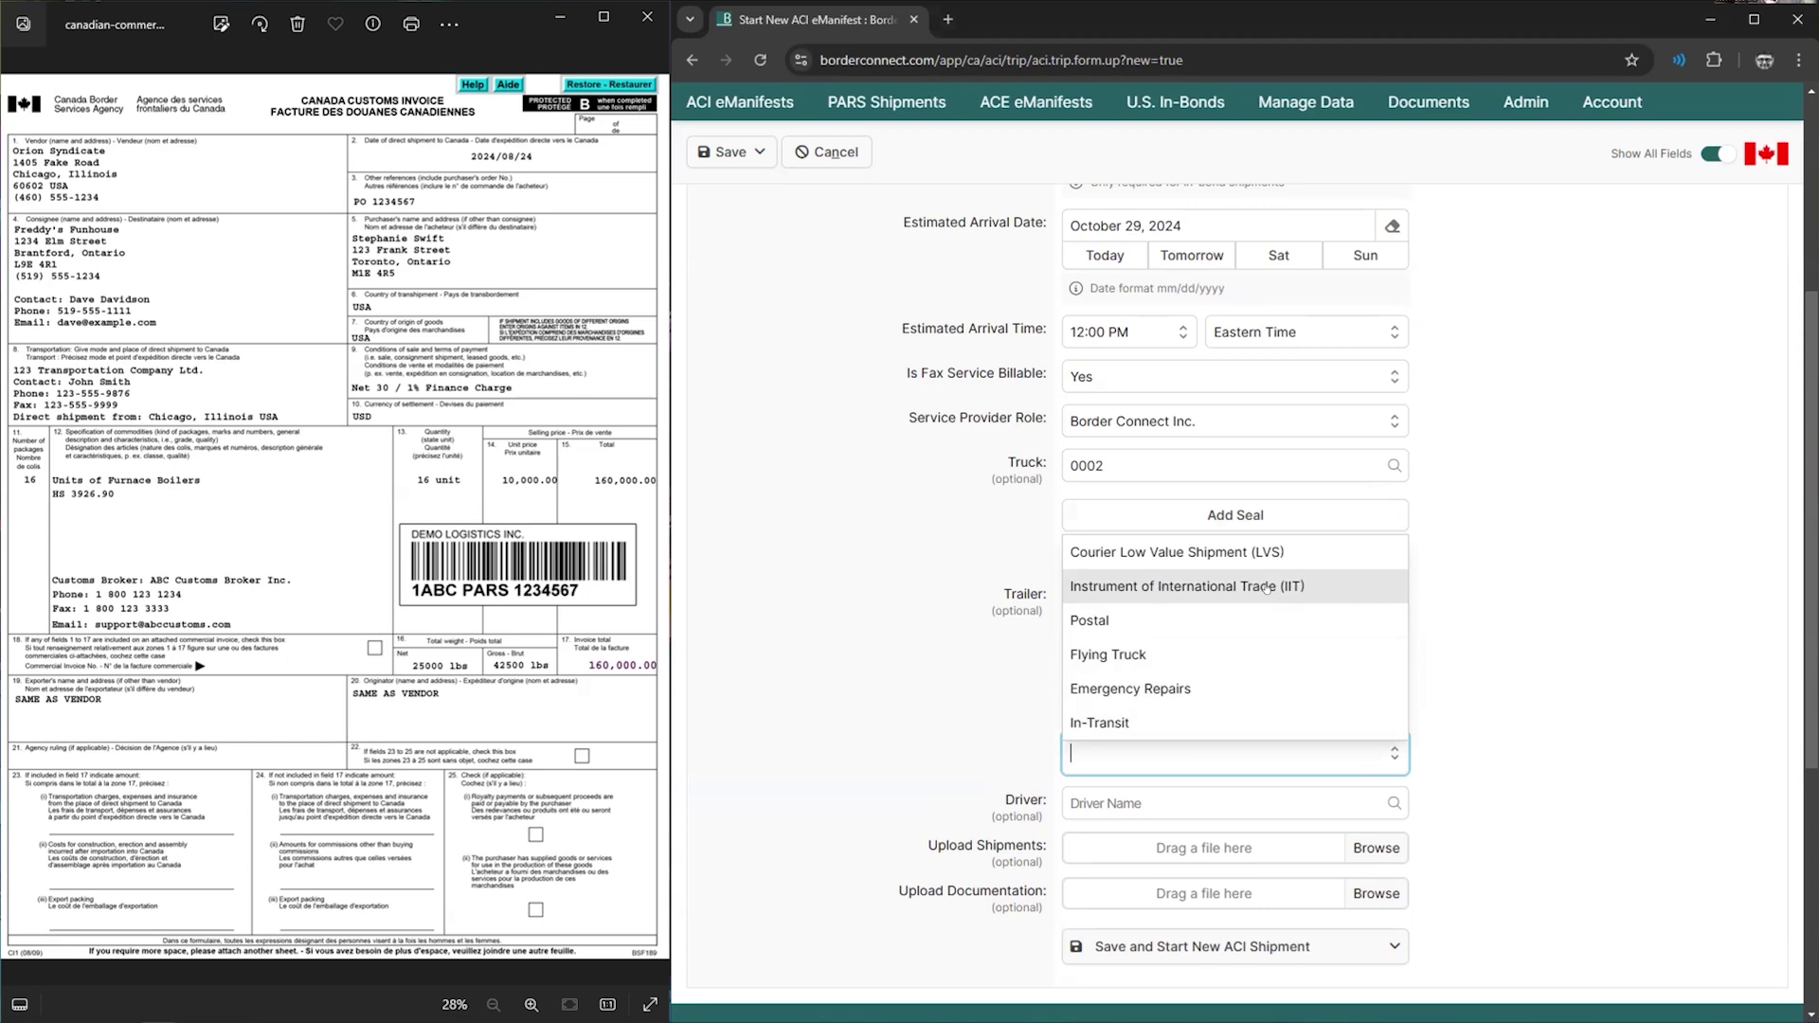
pyautogui.click(1503, 614)
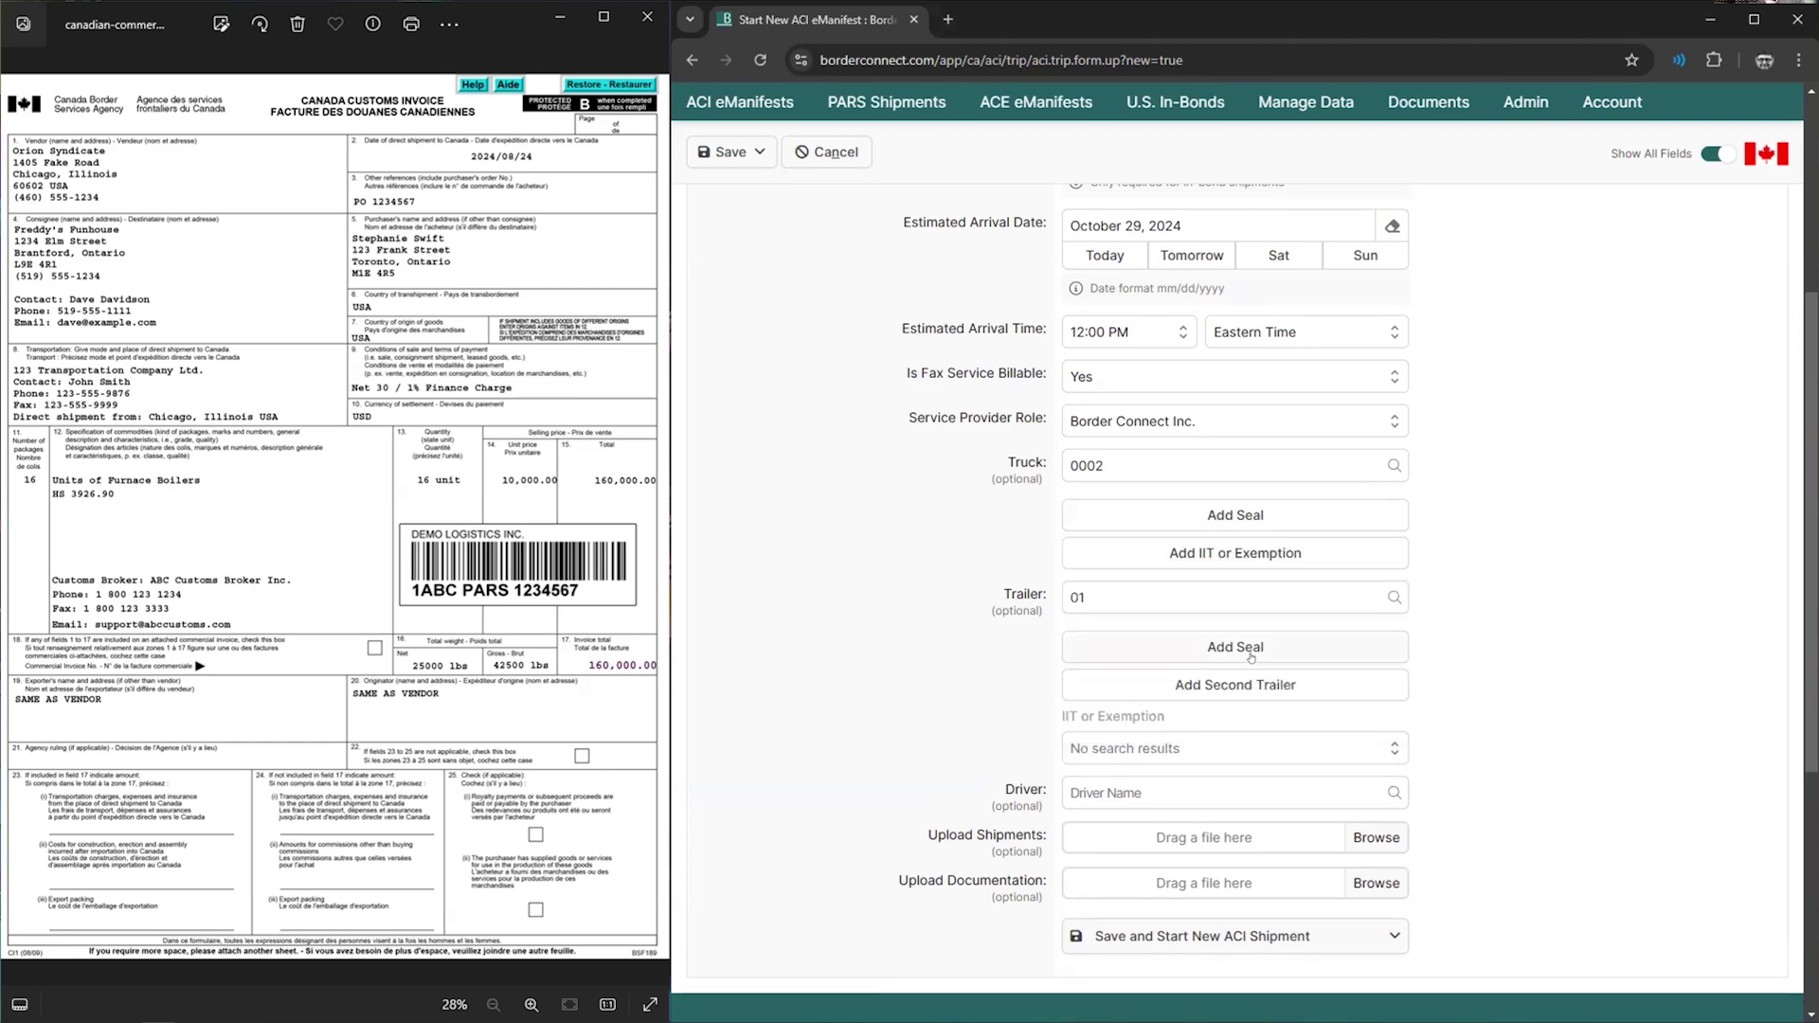
pyautogui.click(1164, 748)
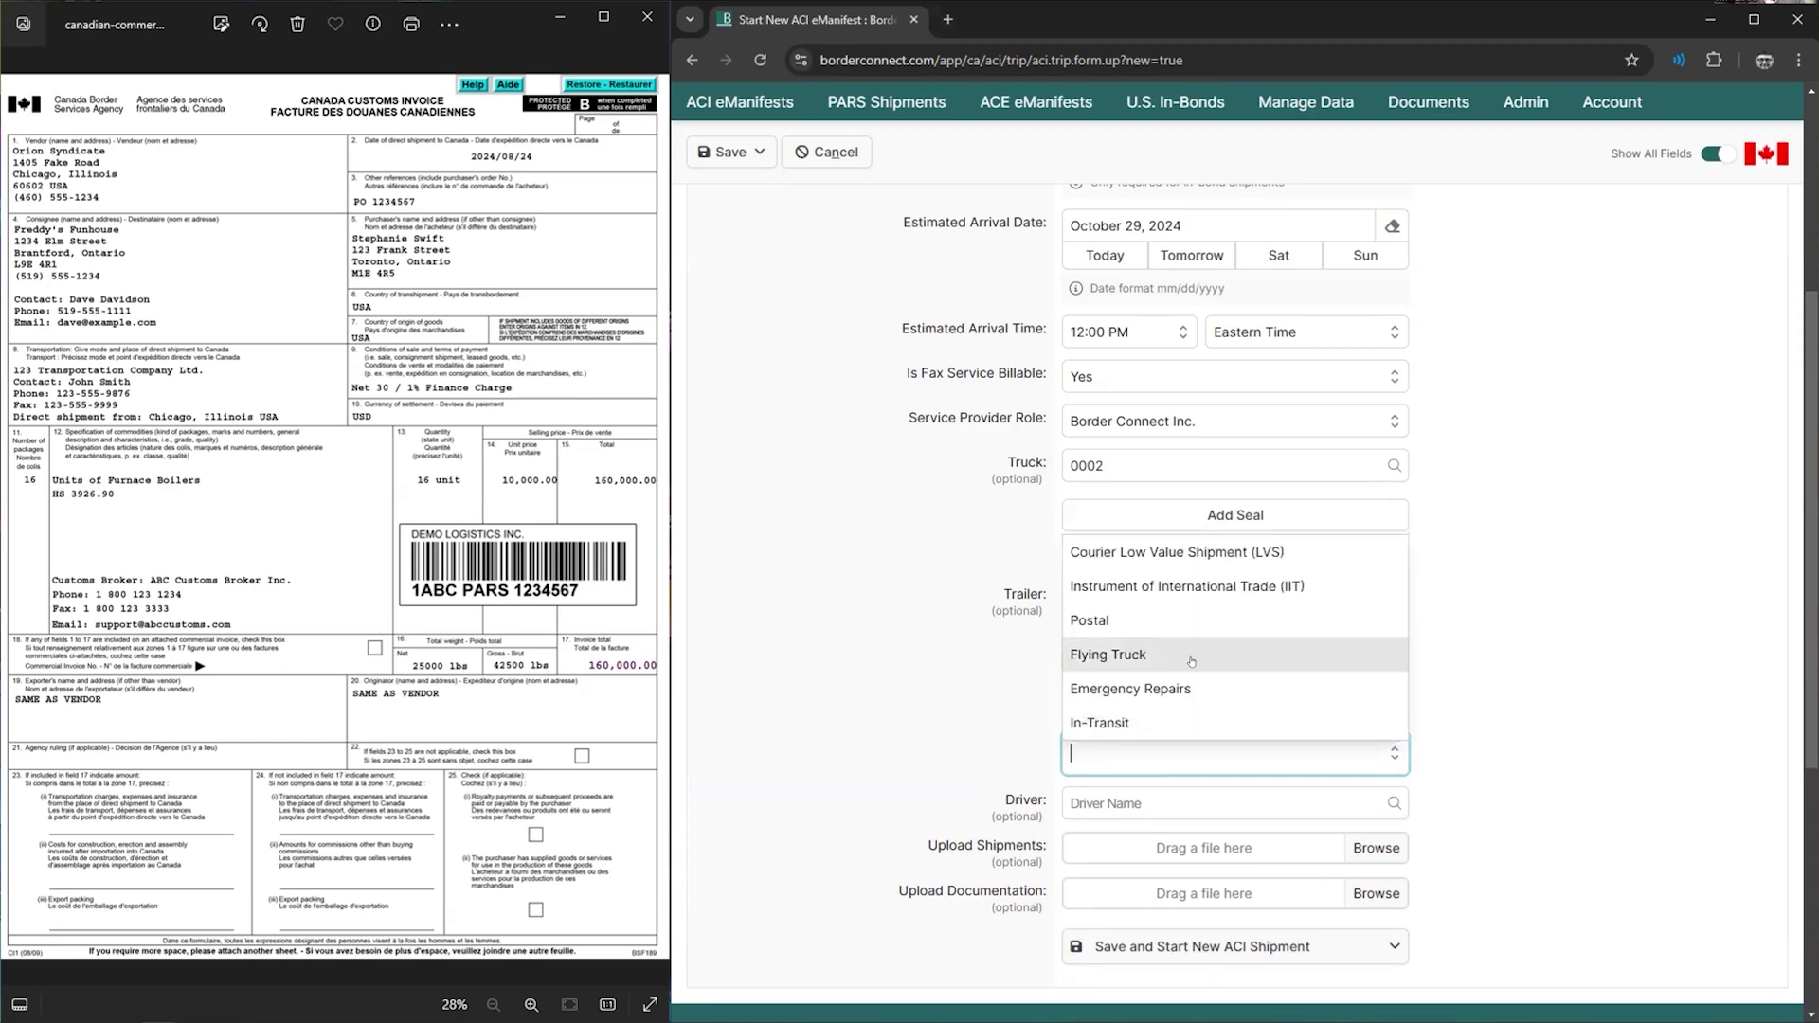
pyautogui.click(1495, 613)
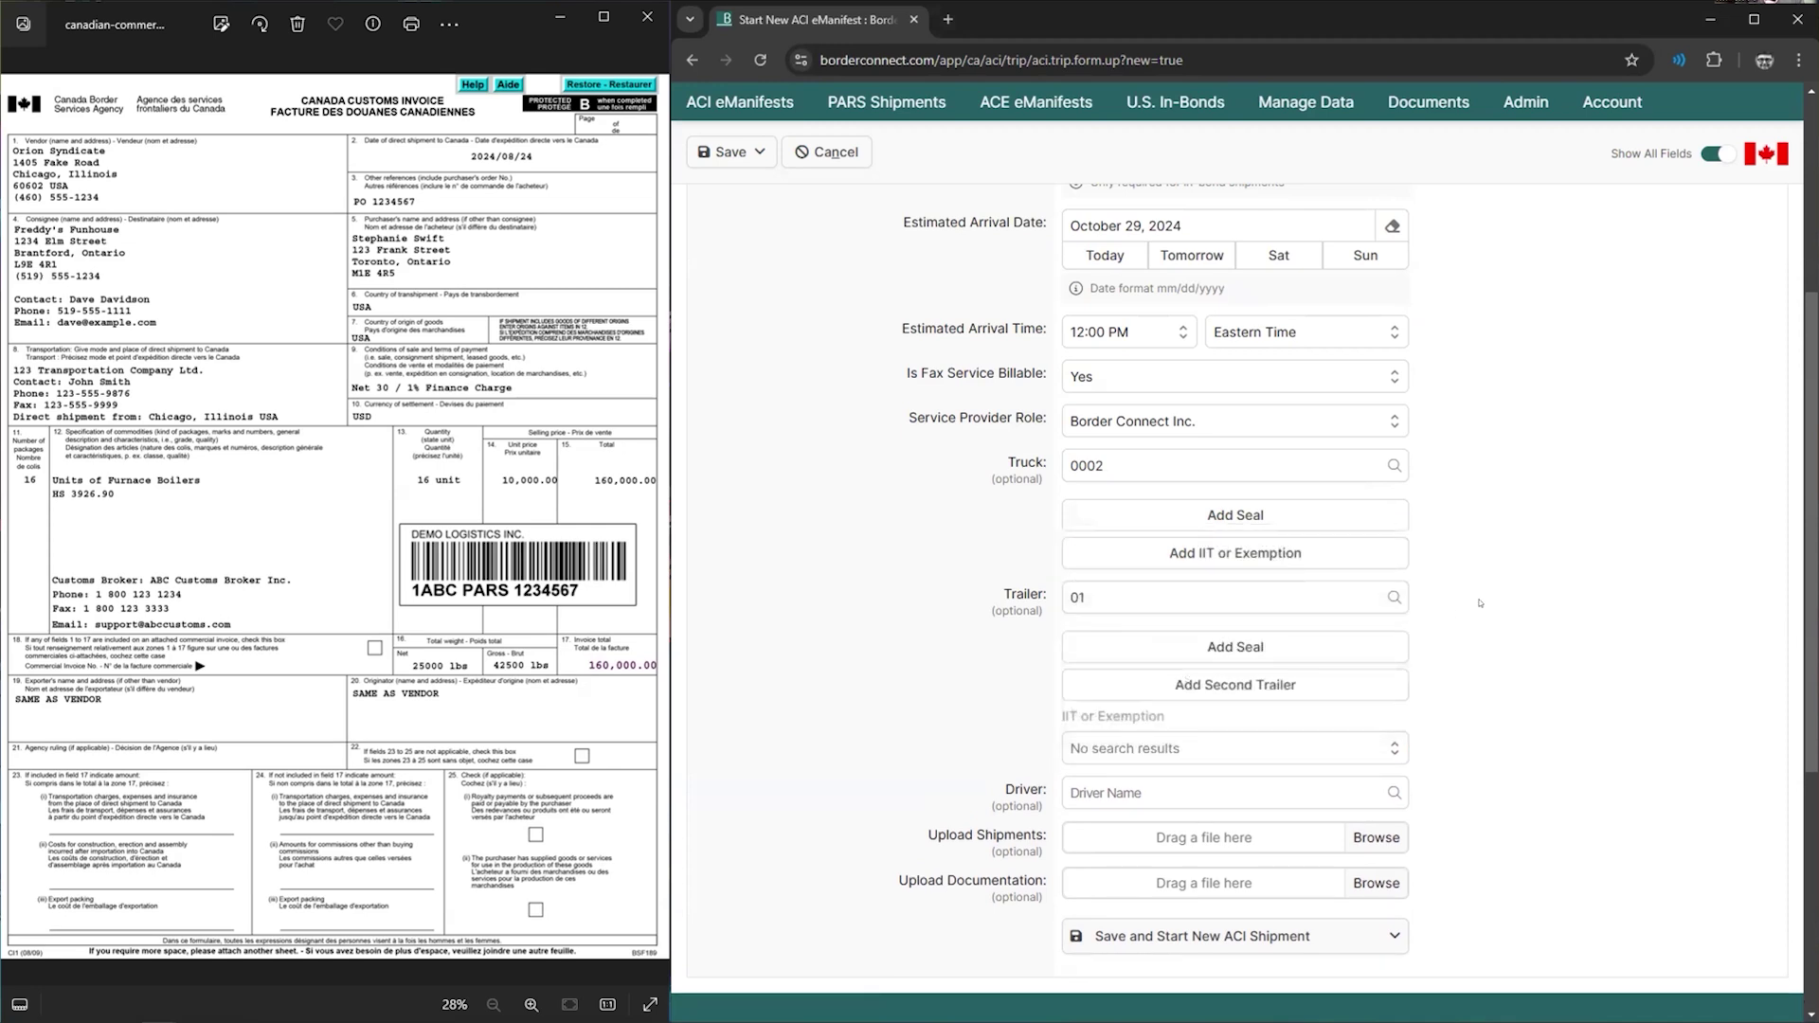
pyautogui.click(1269, 647)
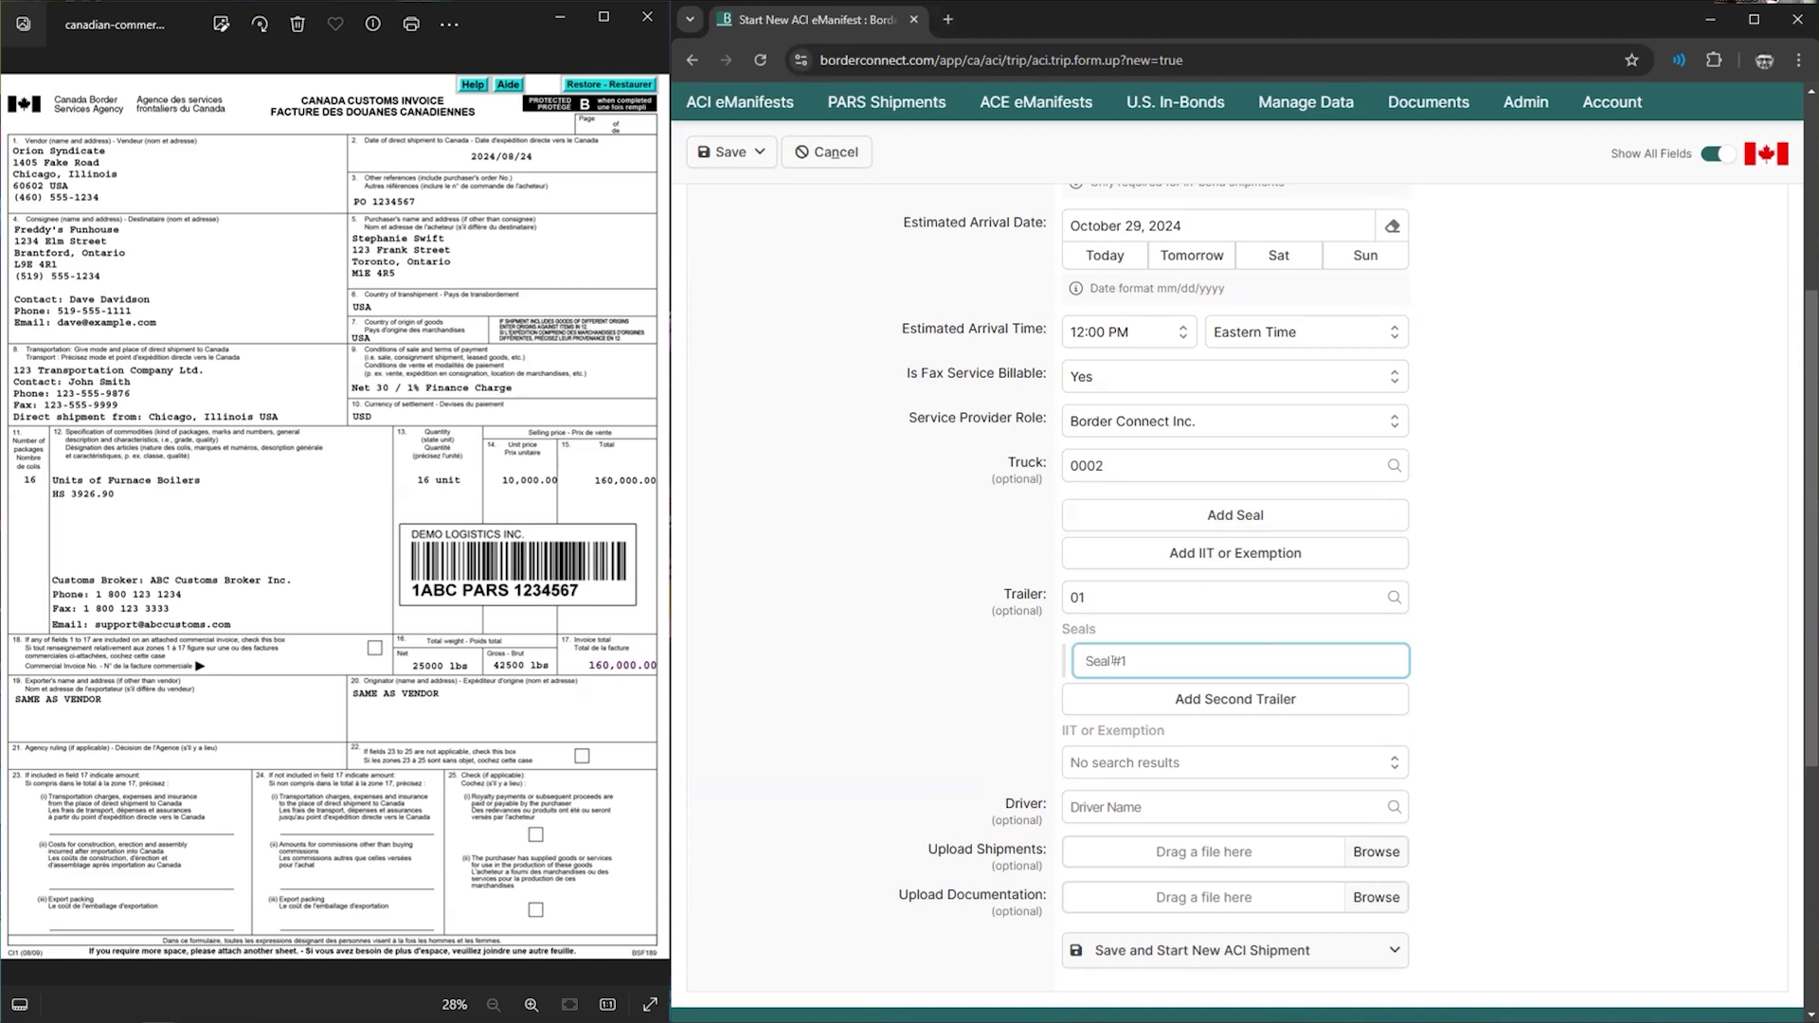
# - Enter seal number 12345 for trailer 01
pyautogui.write('12345')
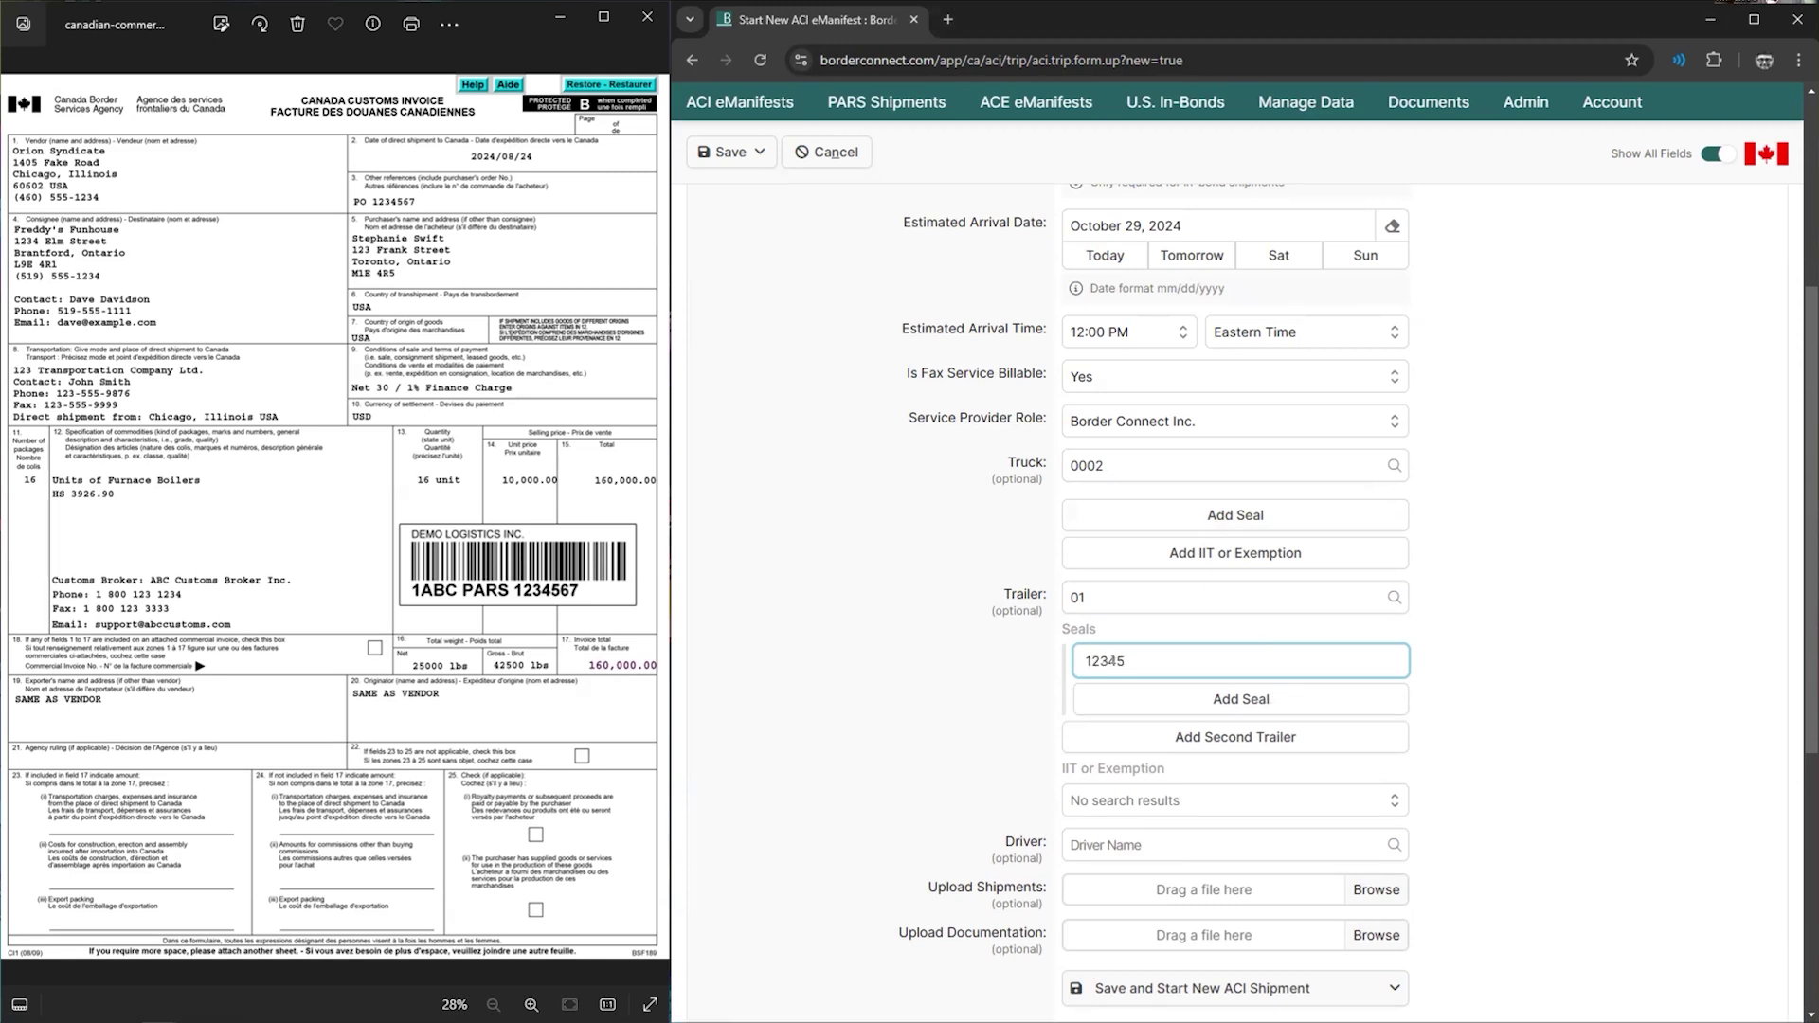
pyautogui.click(977, 675)
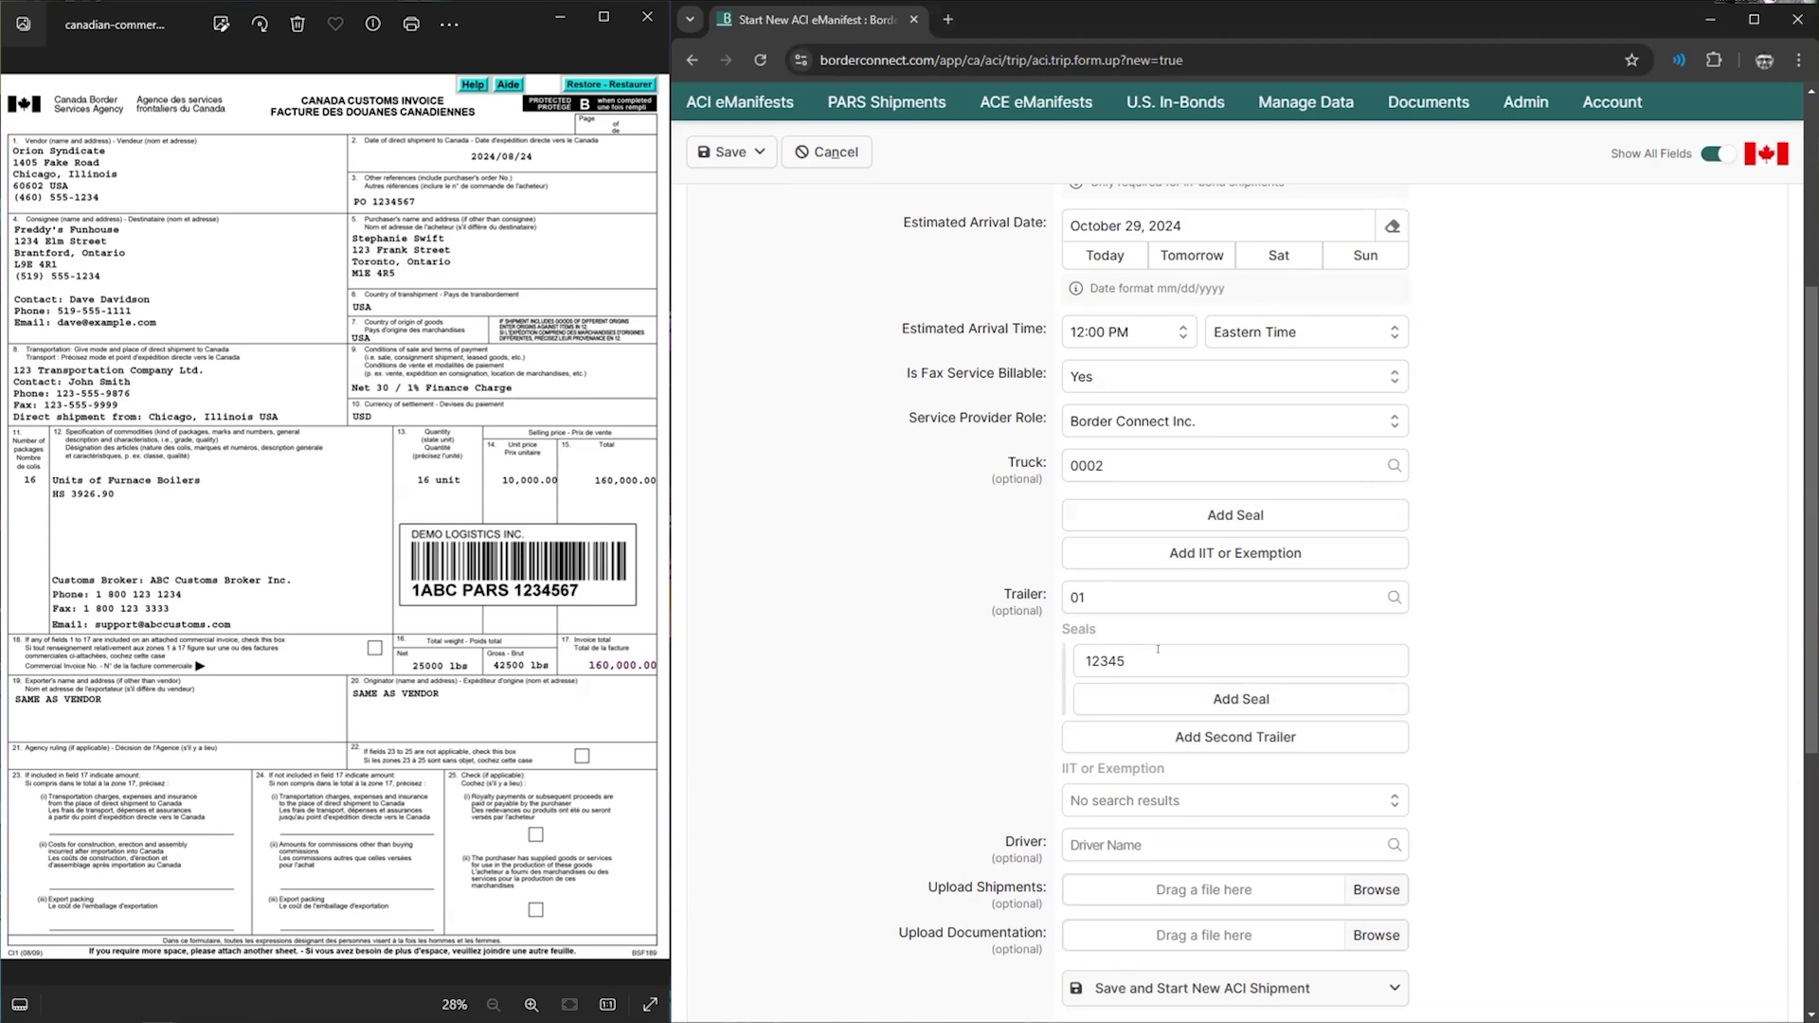
pyautogui.scroll(-2, 1158, 643)
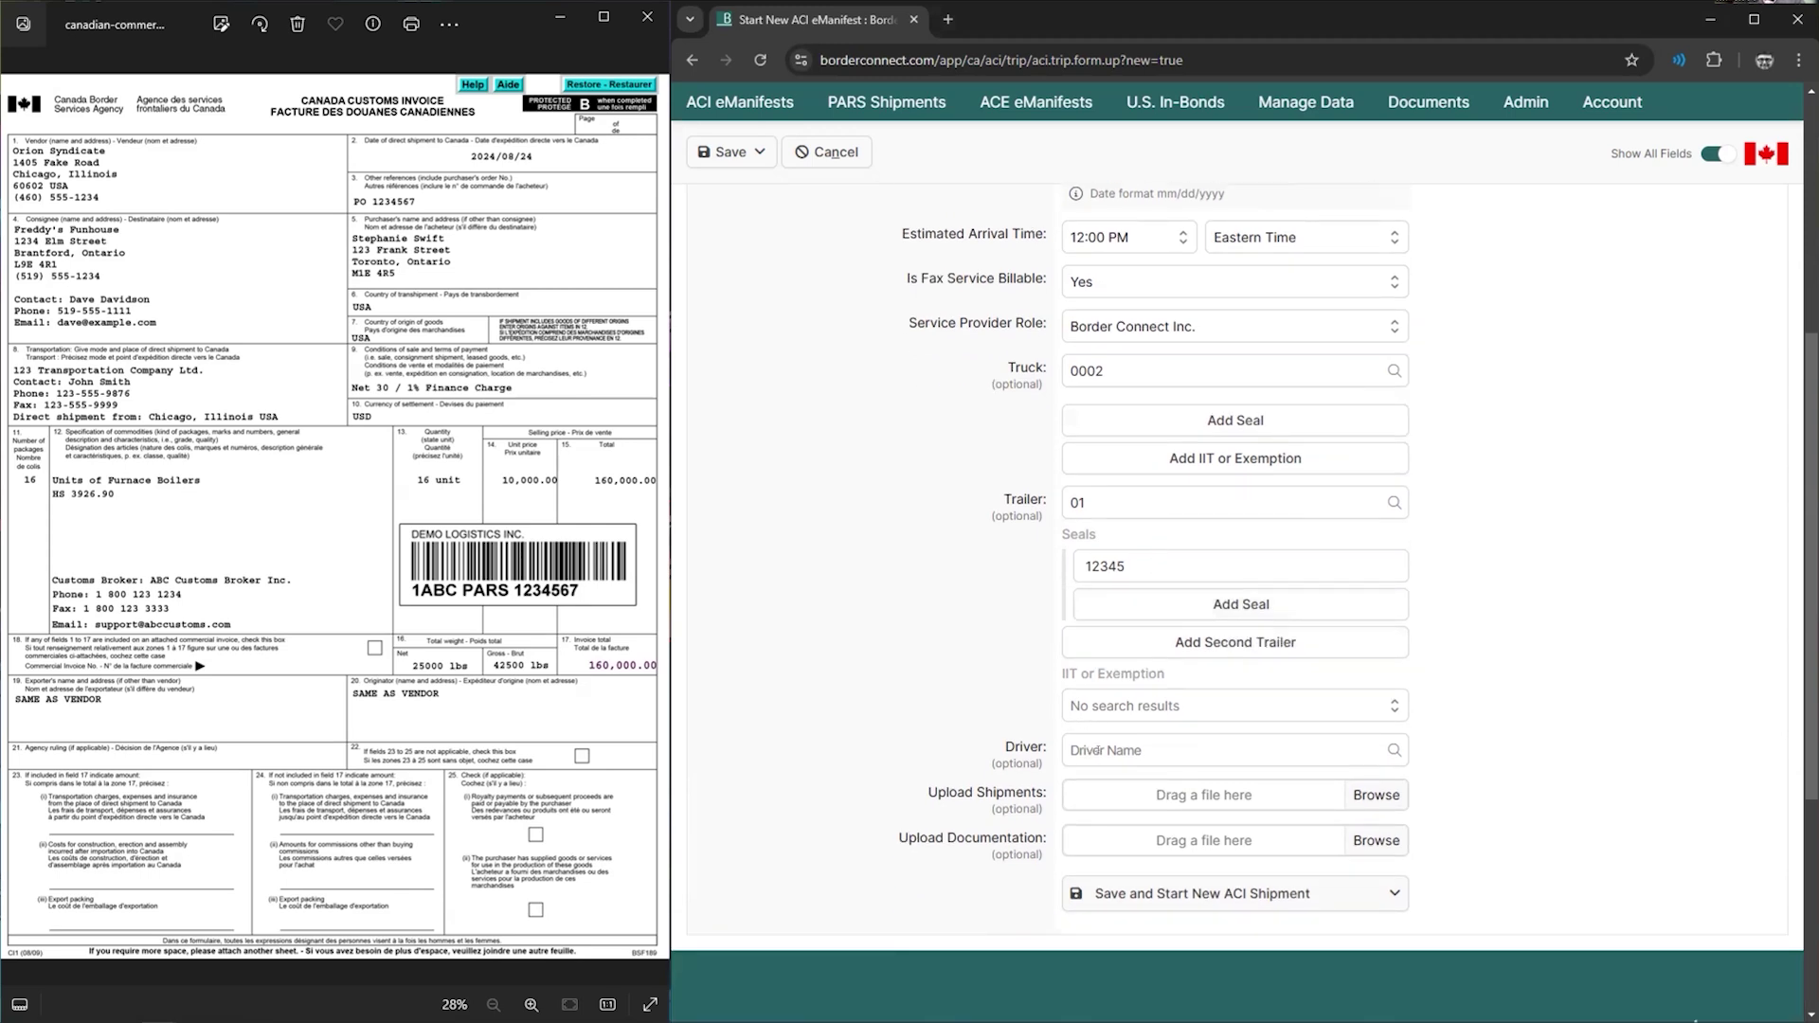
# - Assign the saved driver from the driver list to the trip
pyautogui.click(1100, 749)
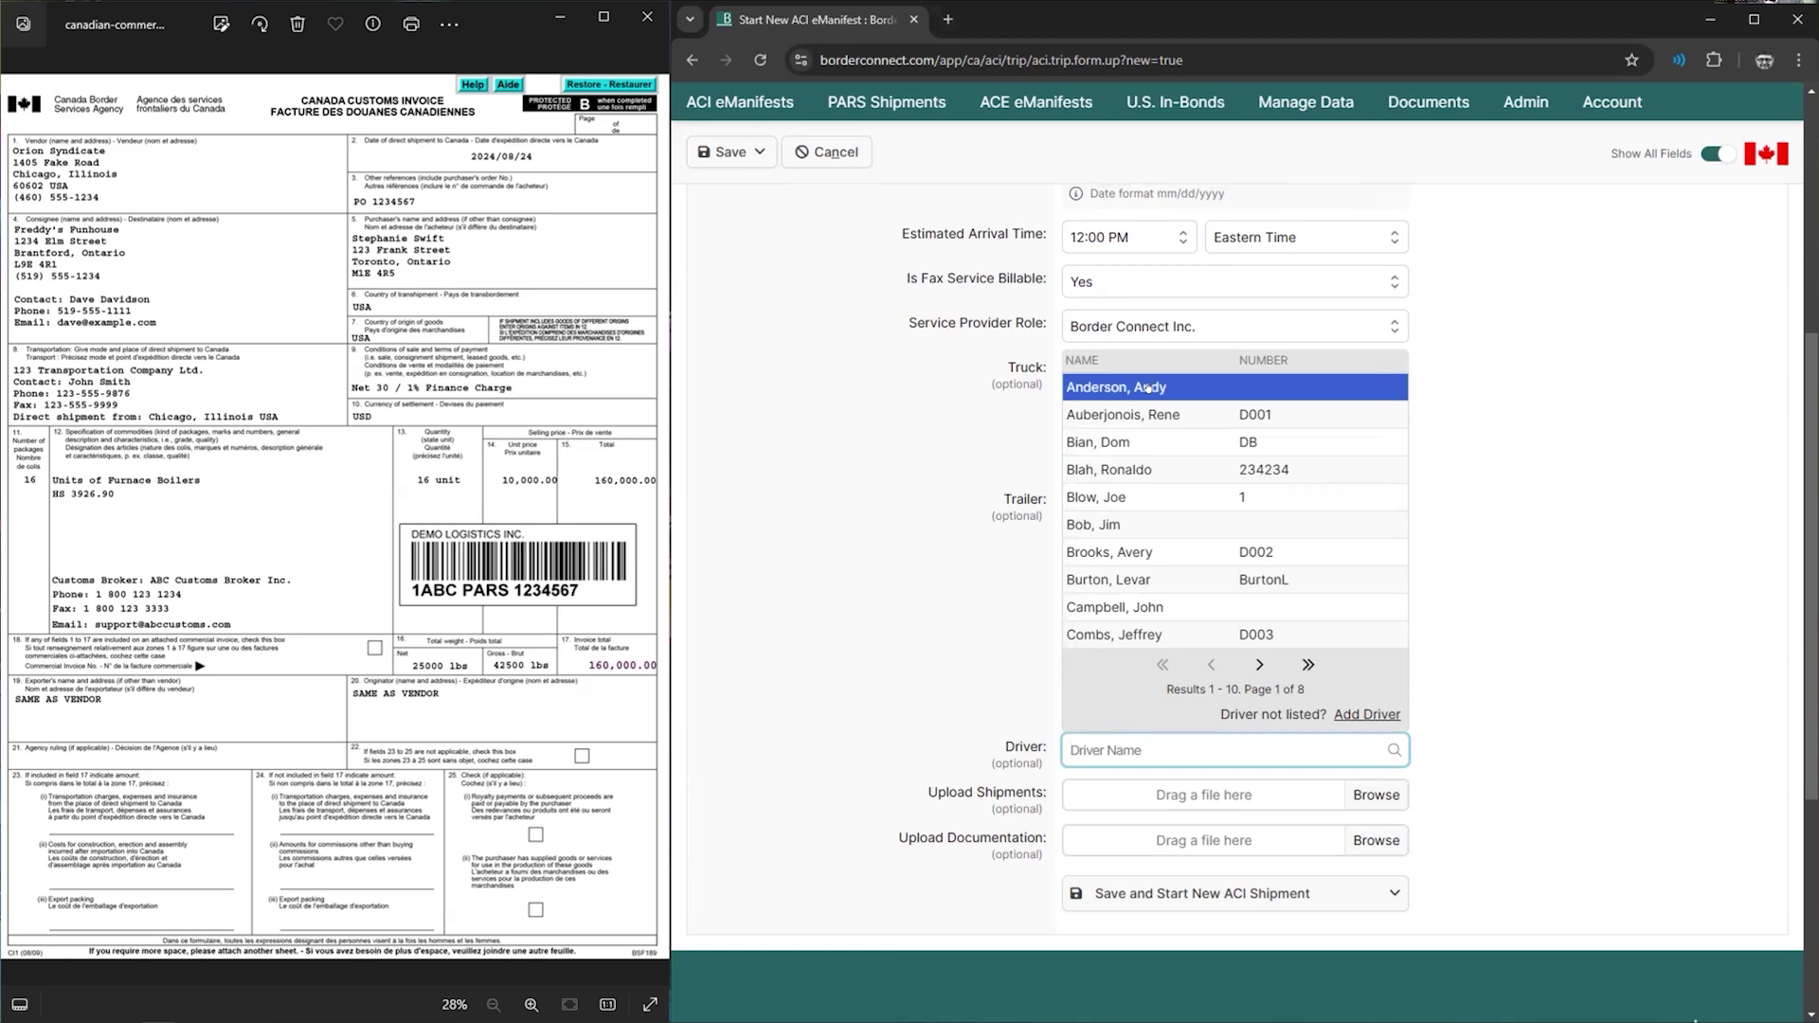
pyautogui.click(1149, 388)
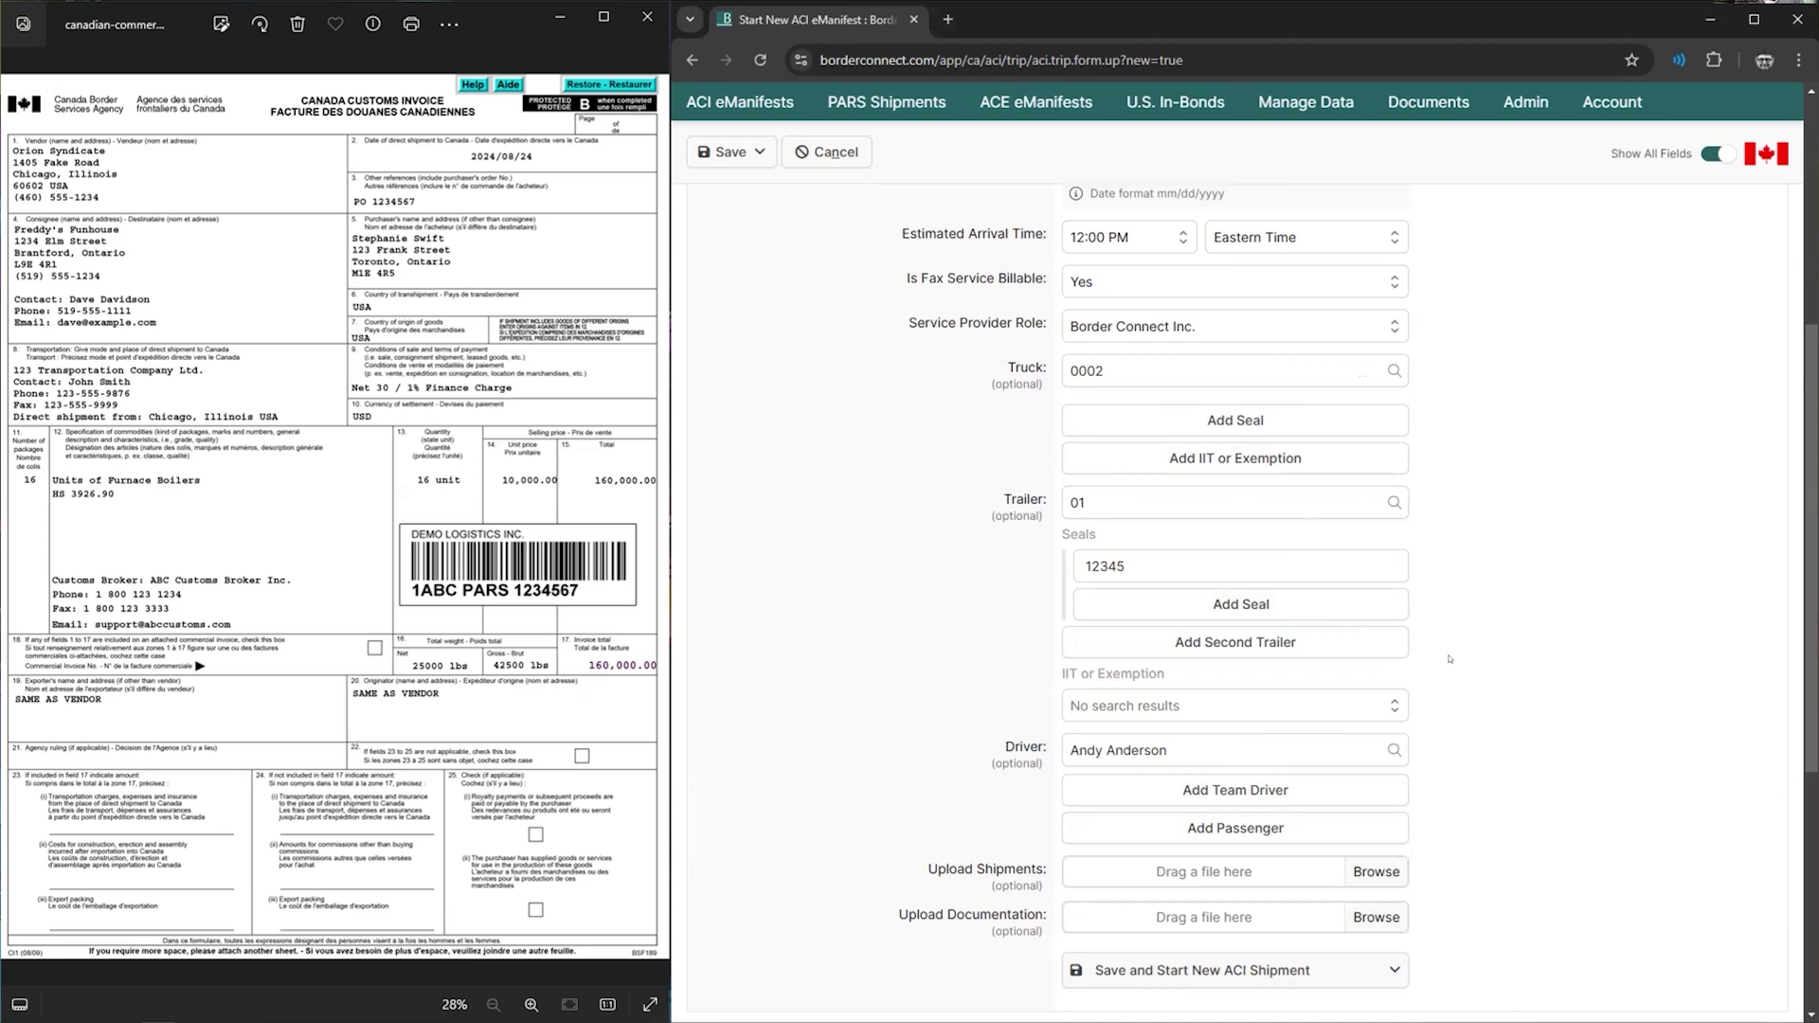
pyautogui.scroll(-1, 1374, 758)
pyautogui.click(1219, 887)
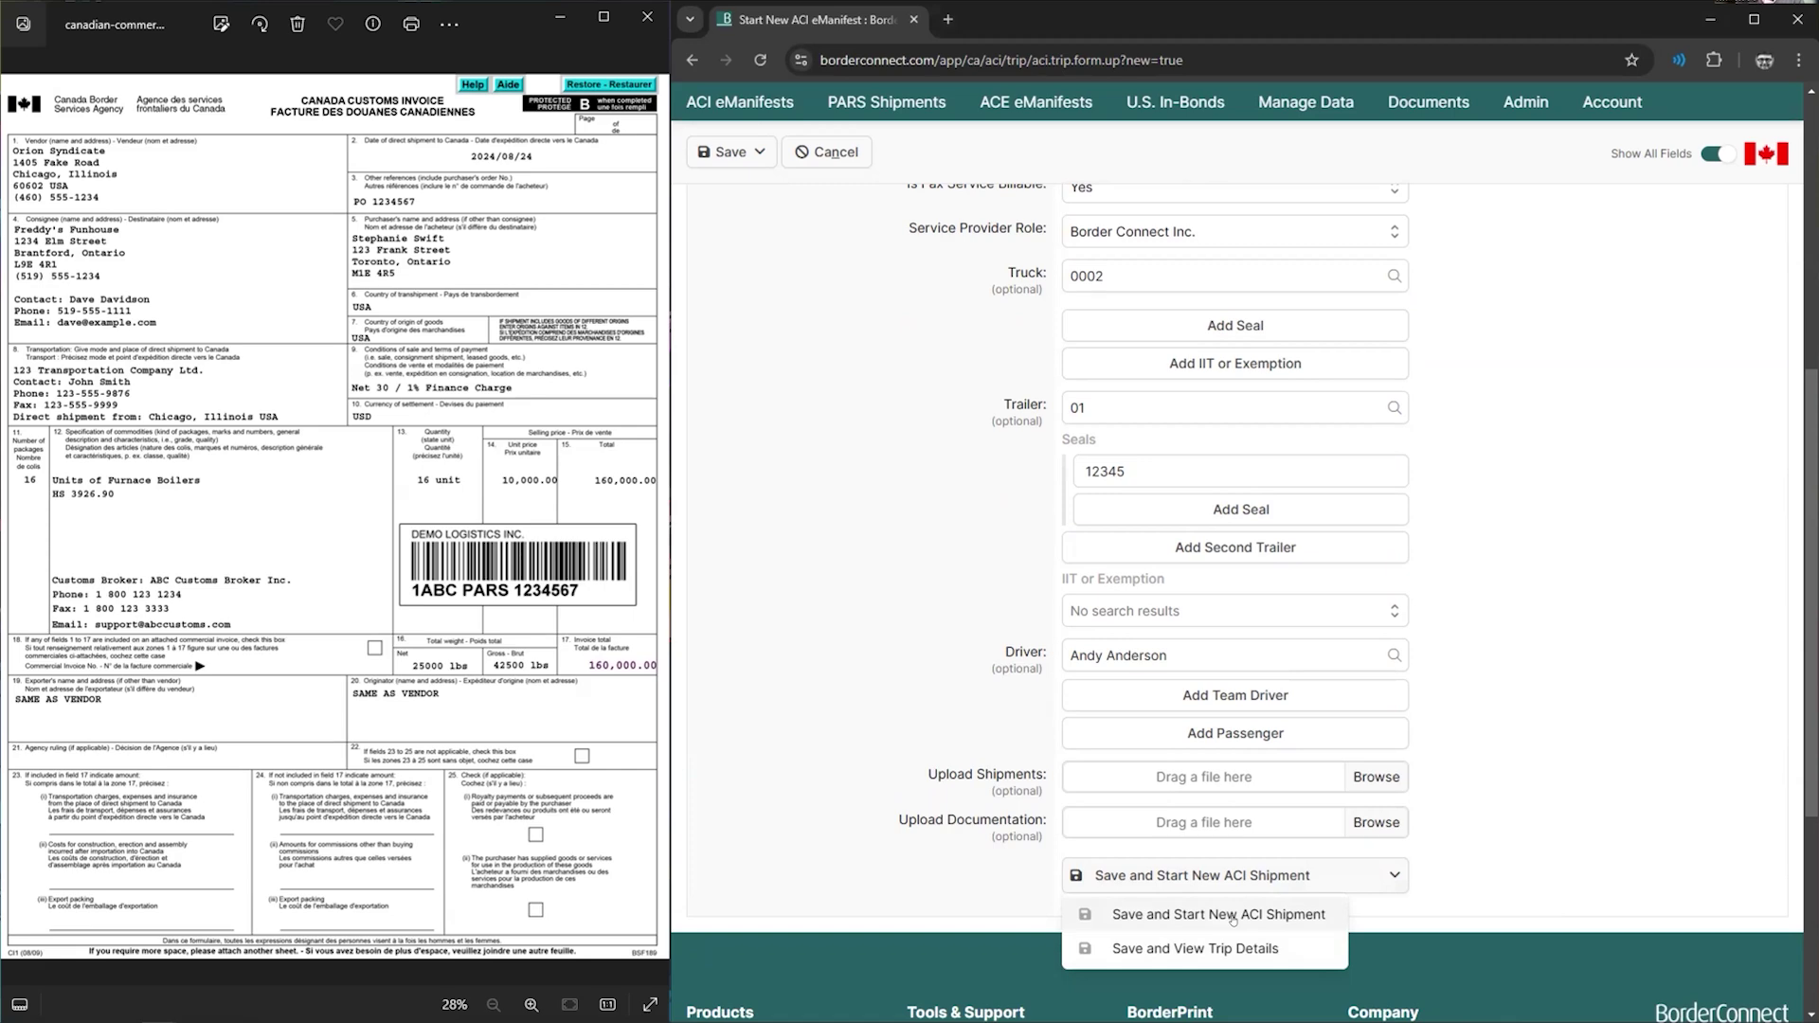
# - Save the trip and start a new ACI shipment, keeping Shipment Type PARS
pyautogui.click(1232, 916)
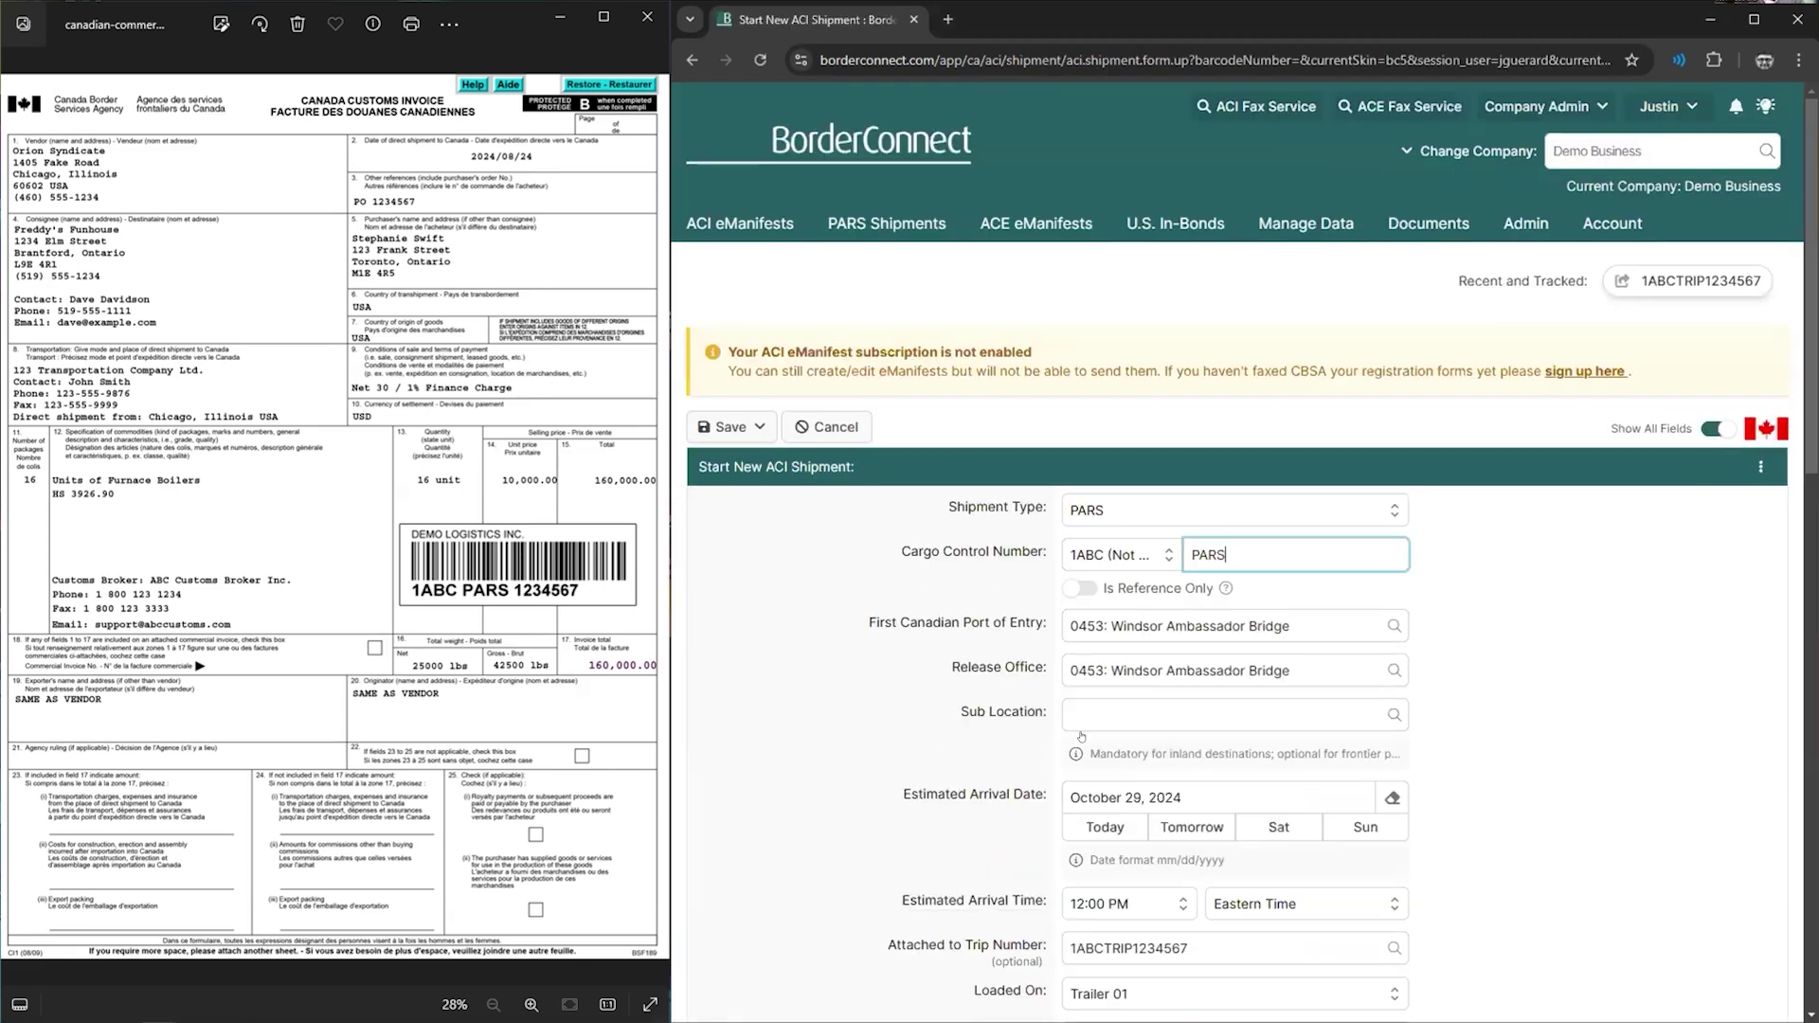
pyautogui.scroll(-1, 959, 646)
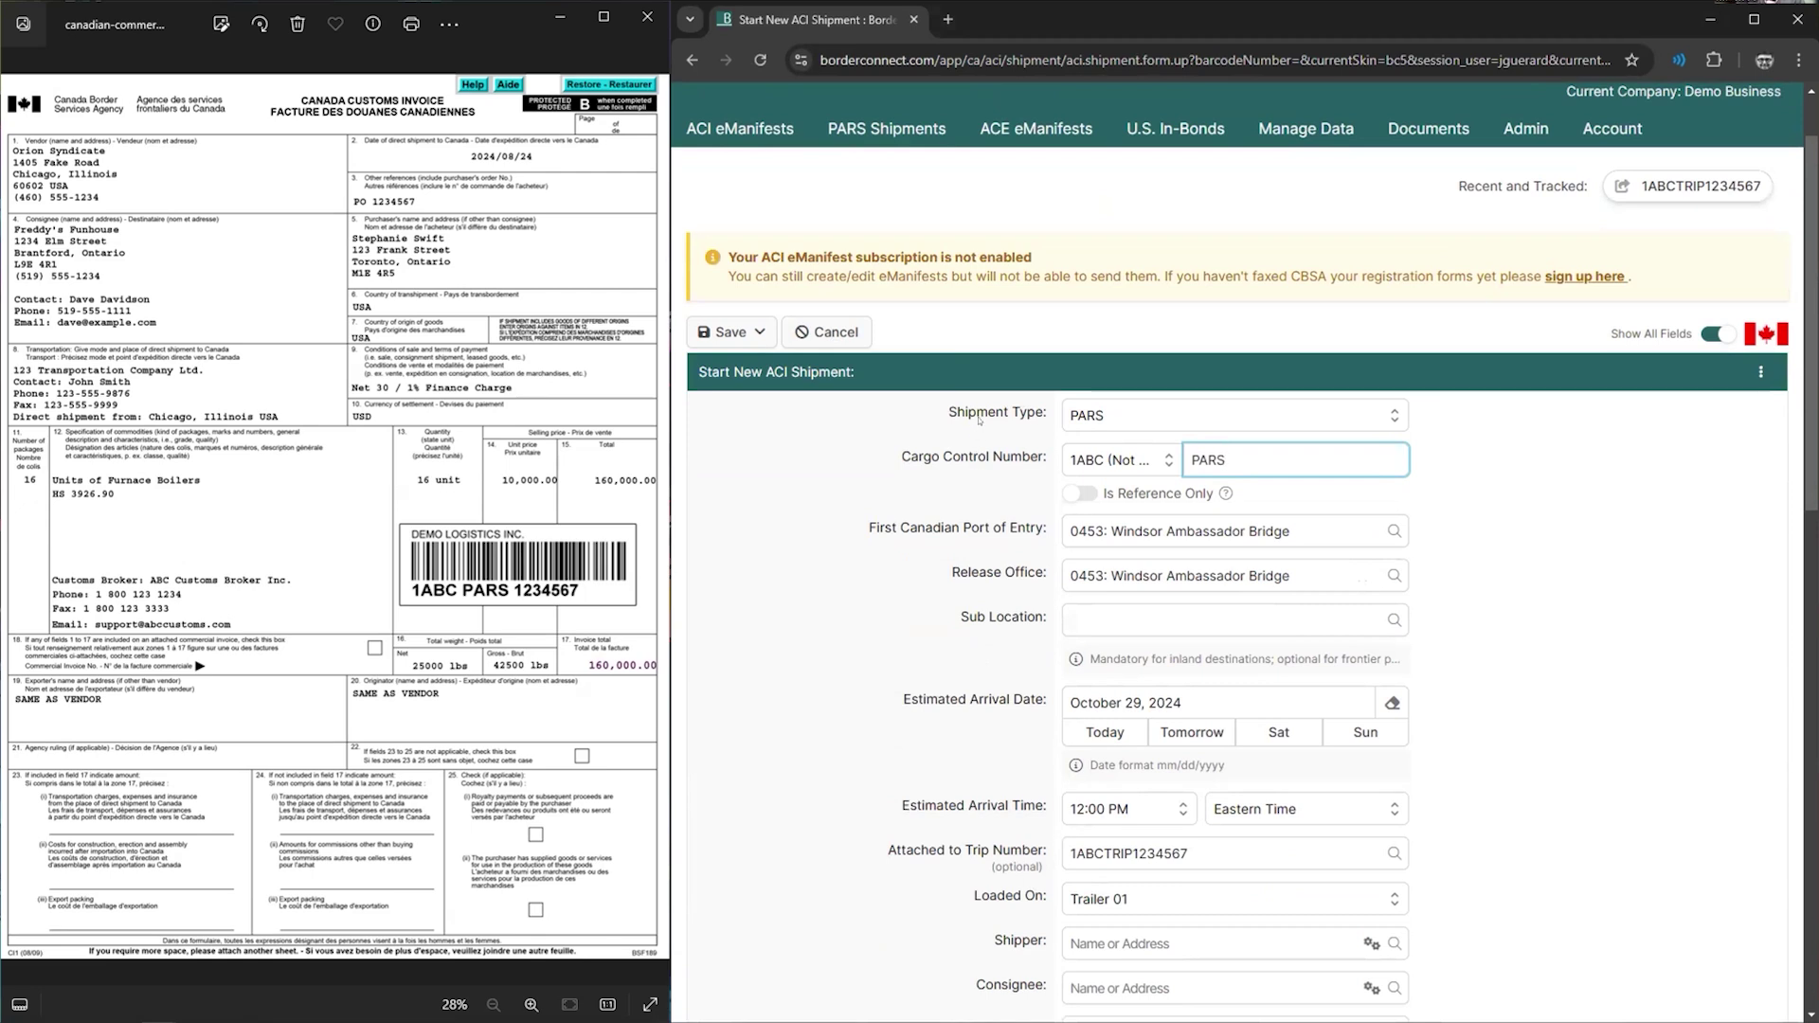
pyautogui.click(1141, 416)
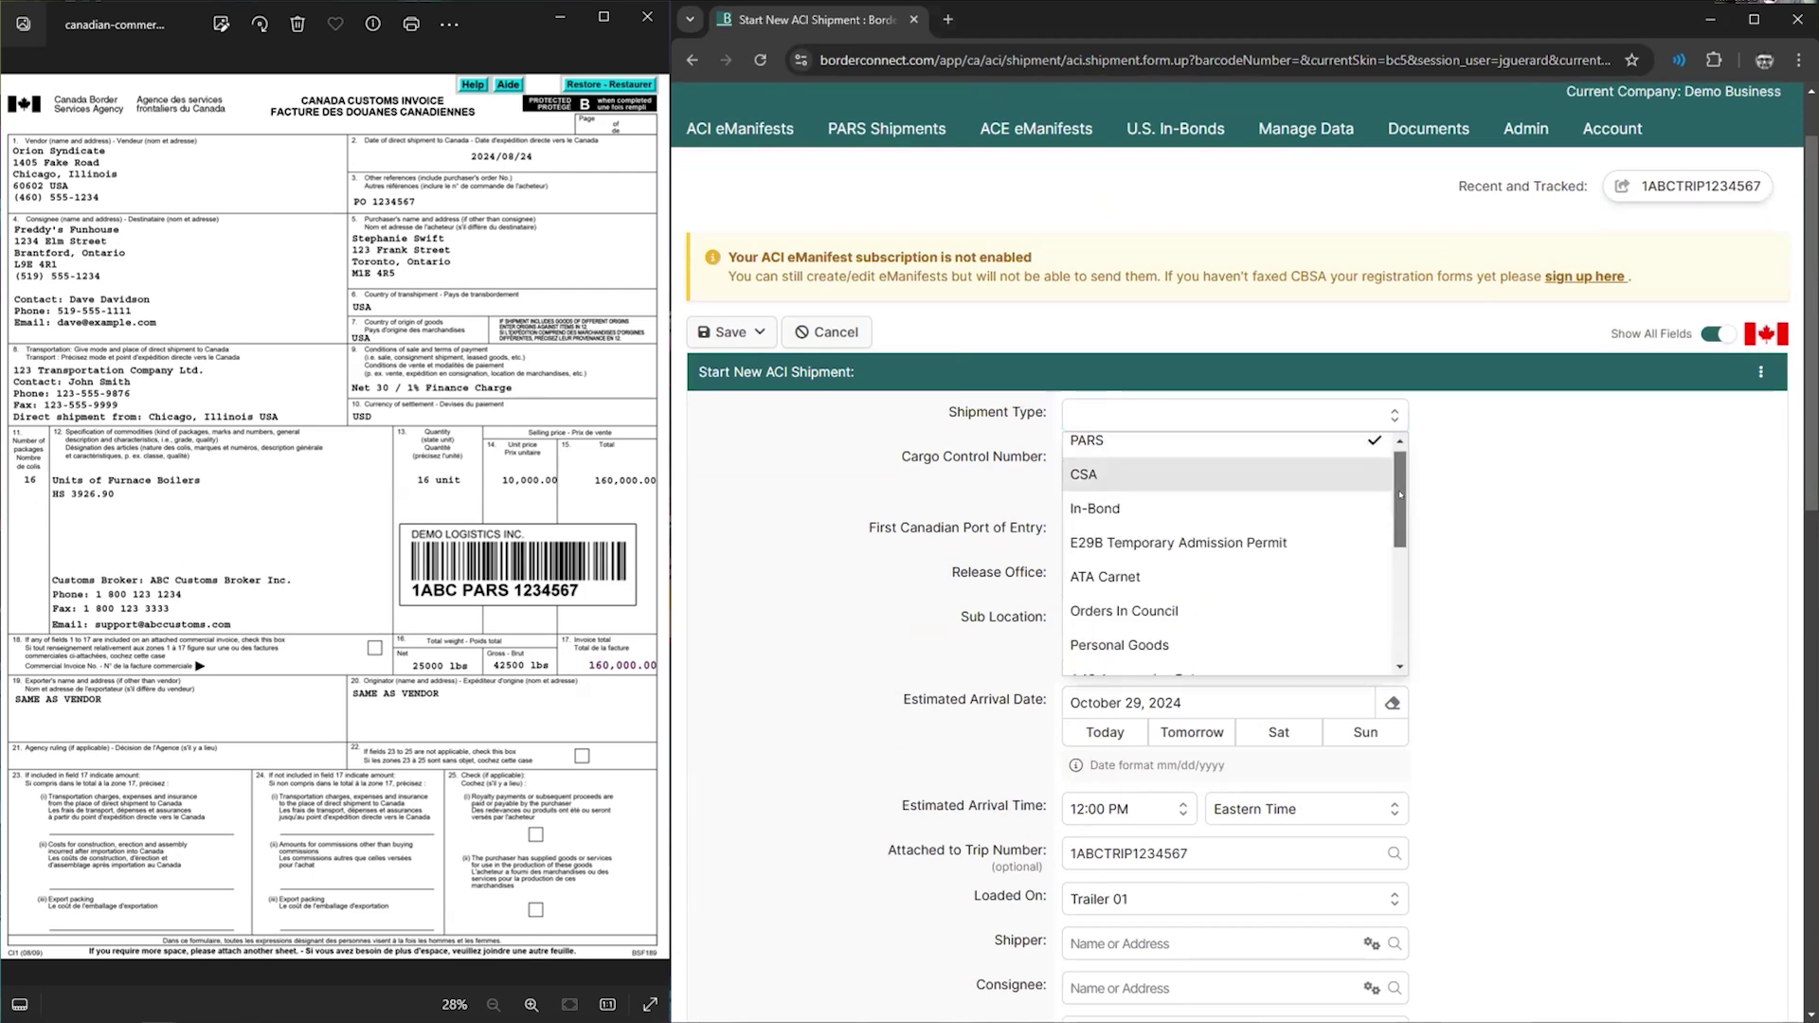
pyautogui.moveTo(1400, 494); pyautogui.dragTo(1369, 582)
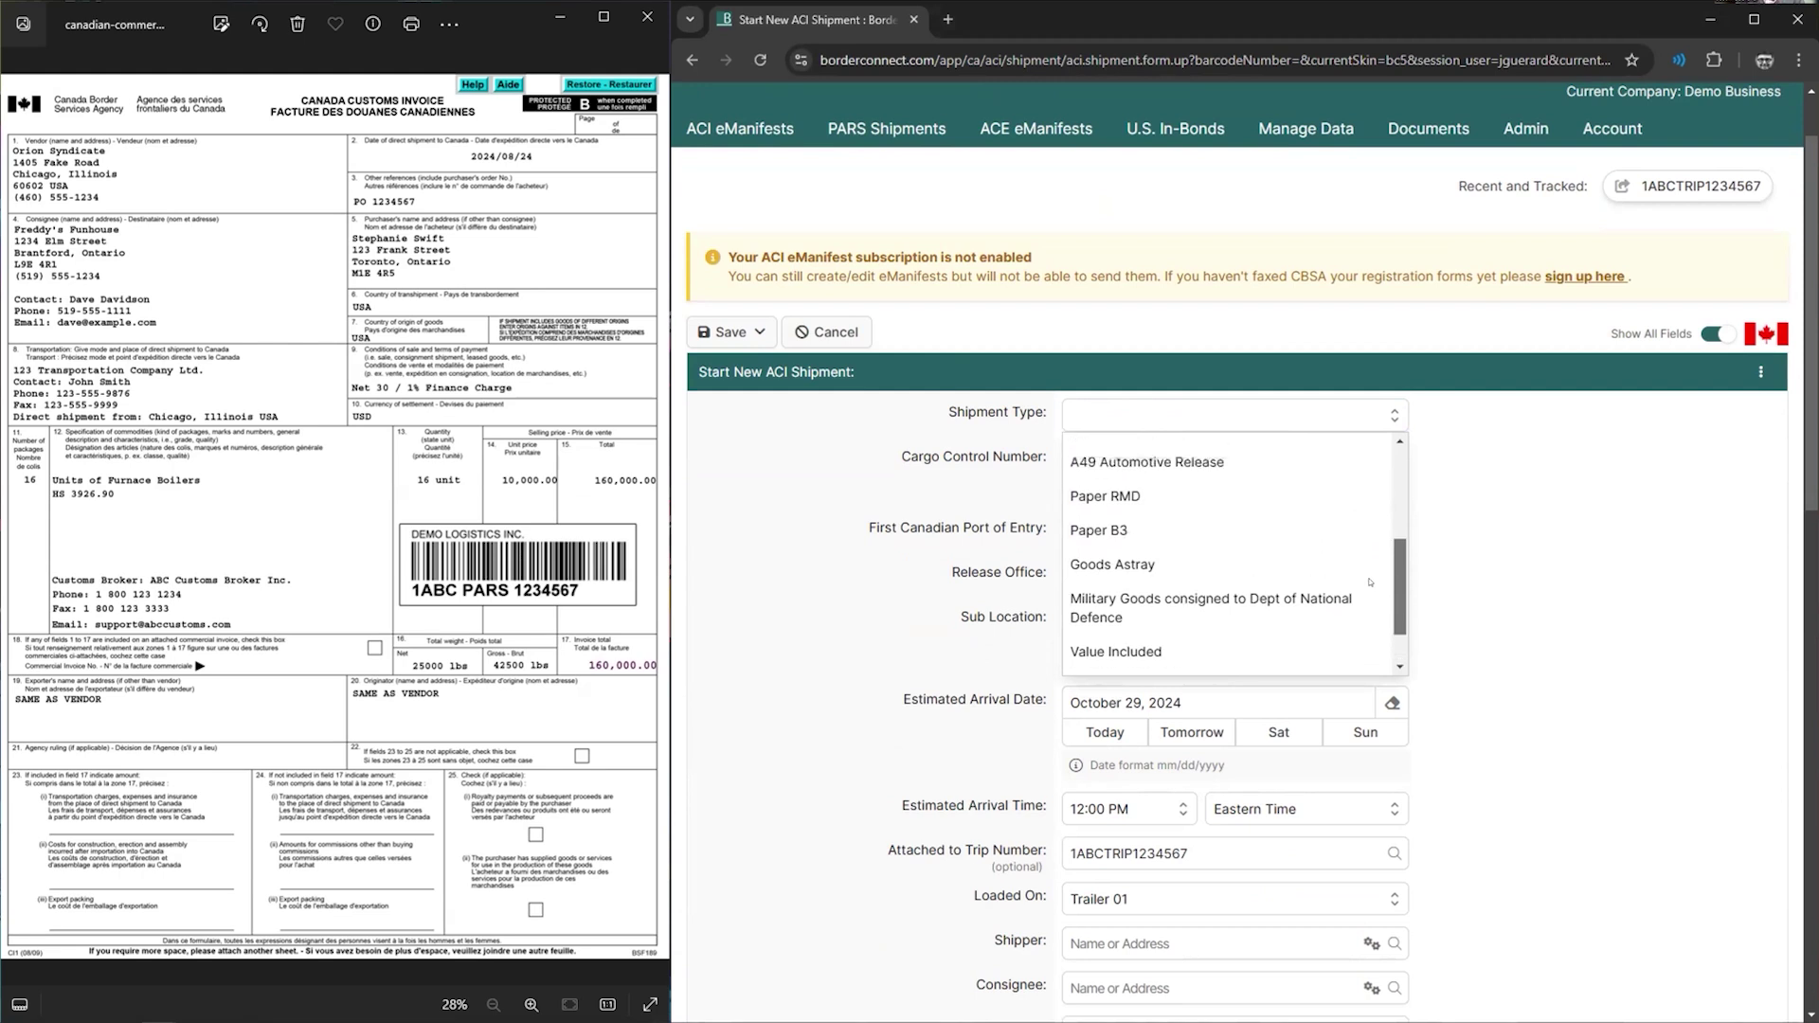
pyautogui.scroll(5, 1369, 582)
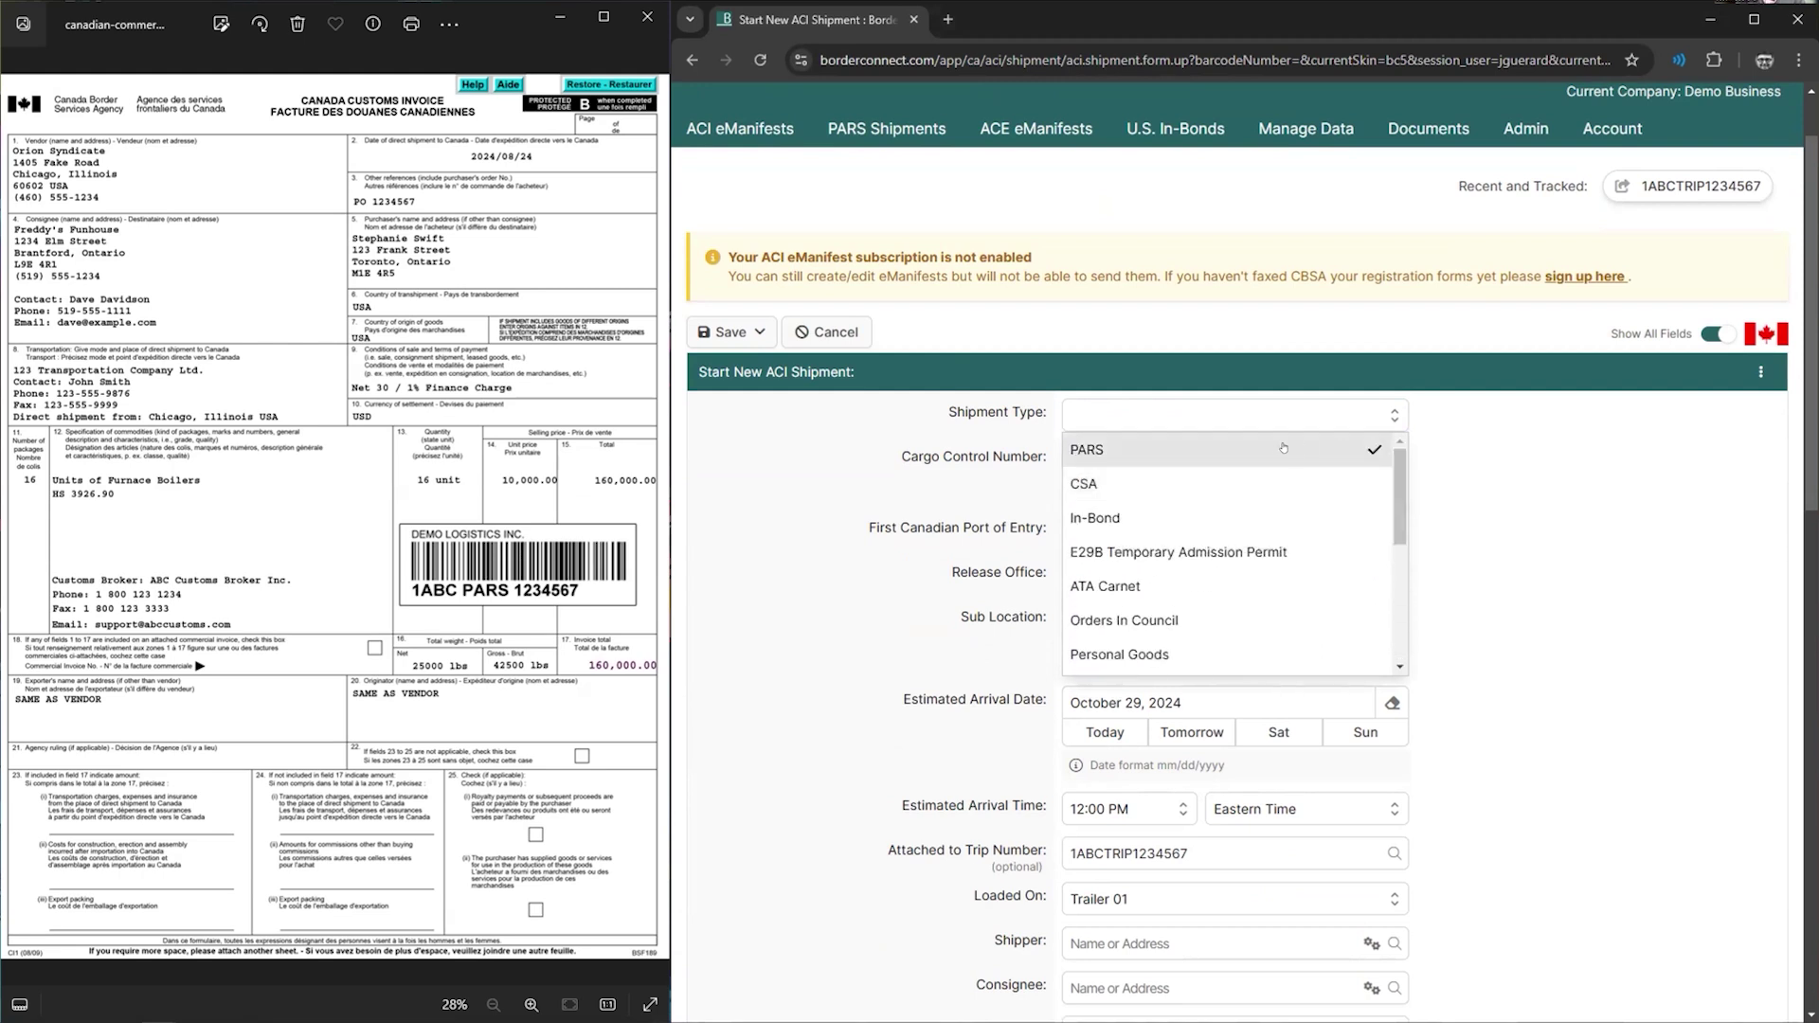
pyautogui.click(1268, 448)
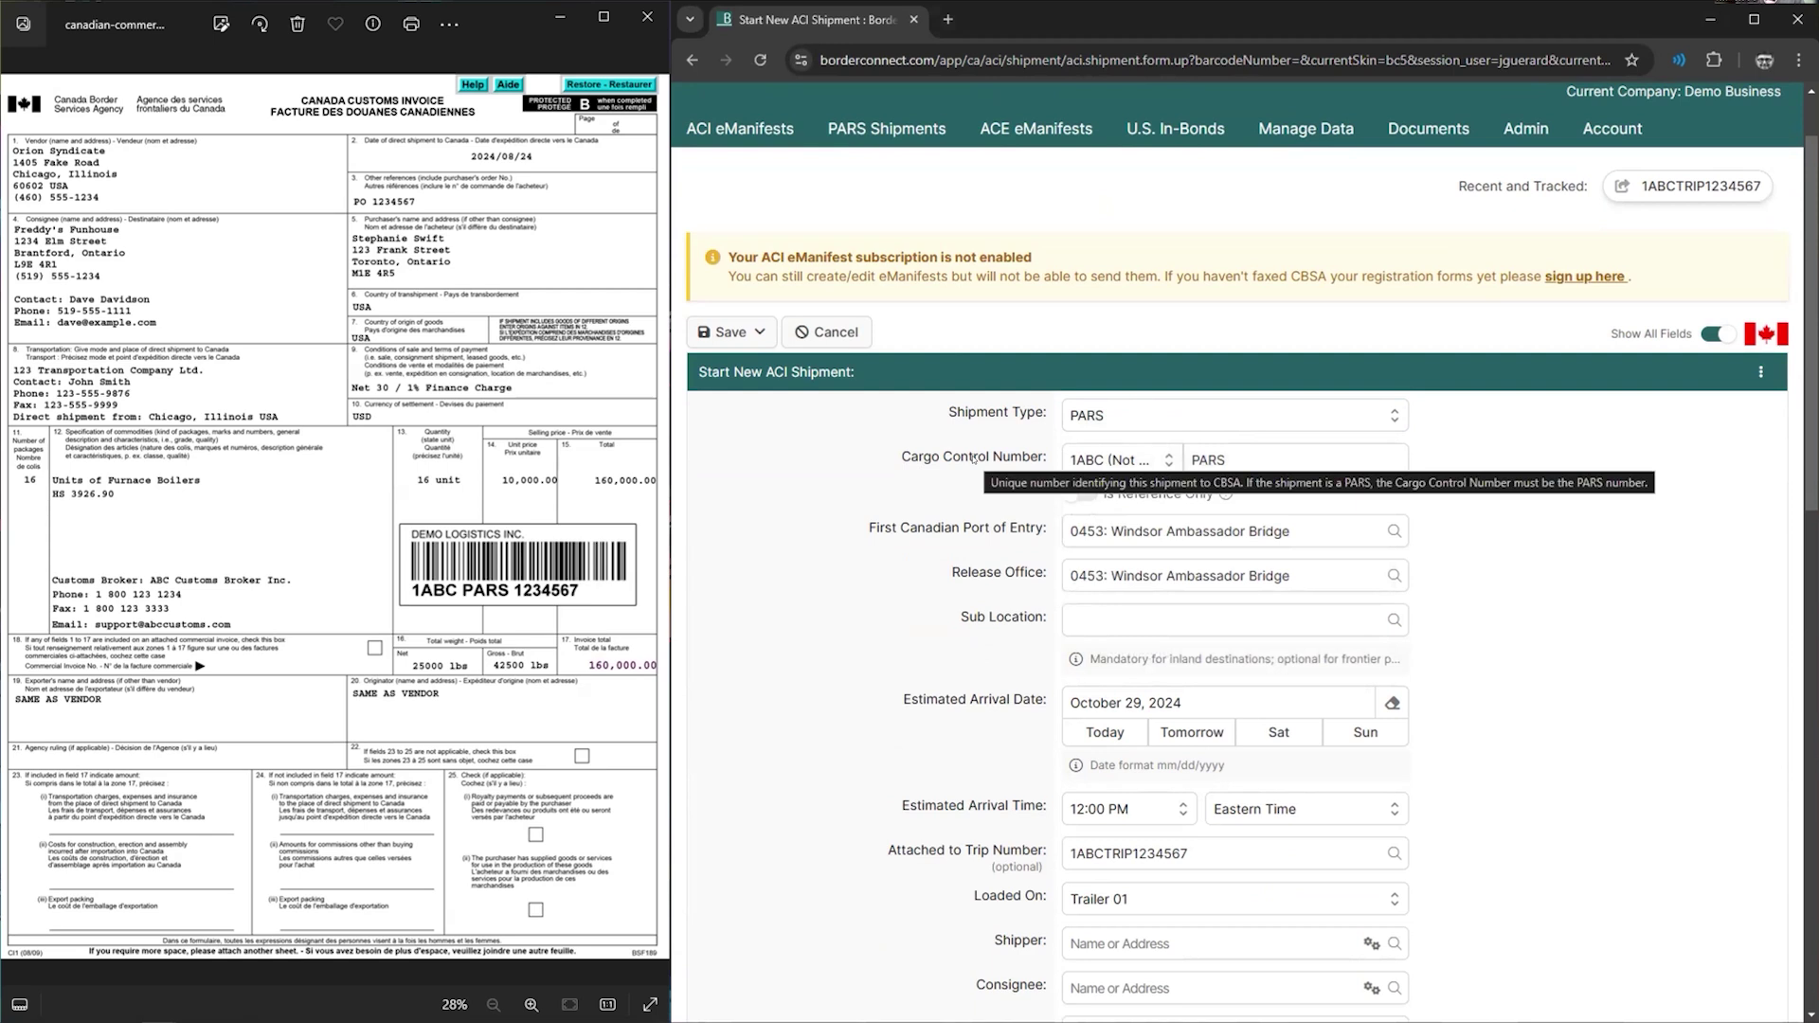
# - Set the cargo control number to 1ABC PARS1234567
pyautogui.click(1114, 460)
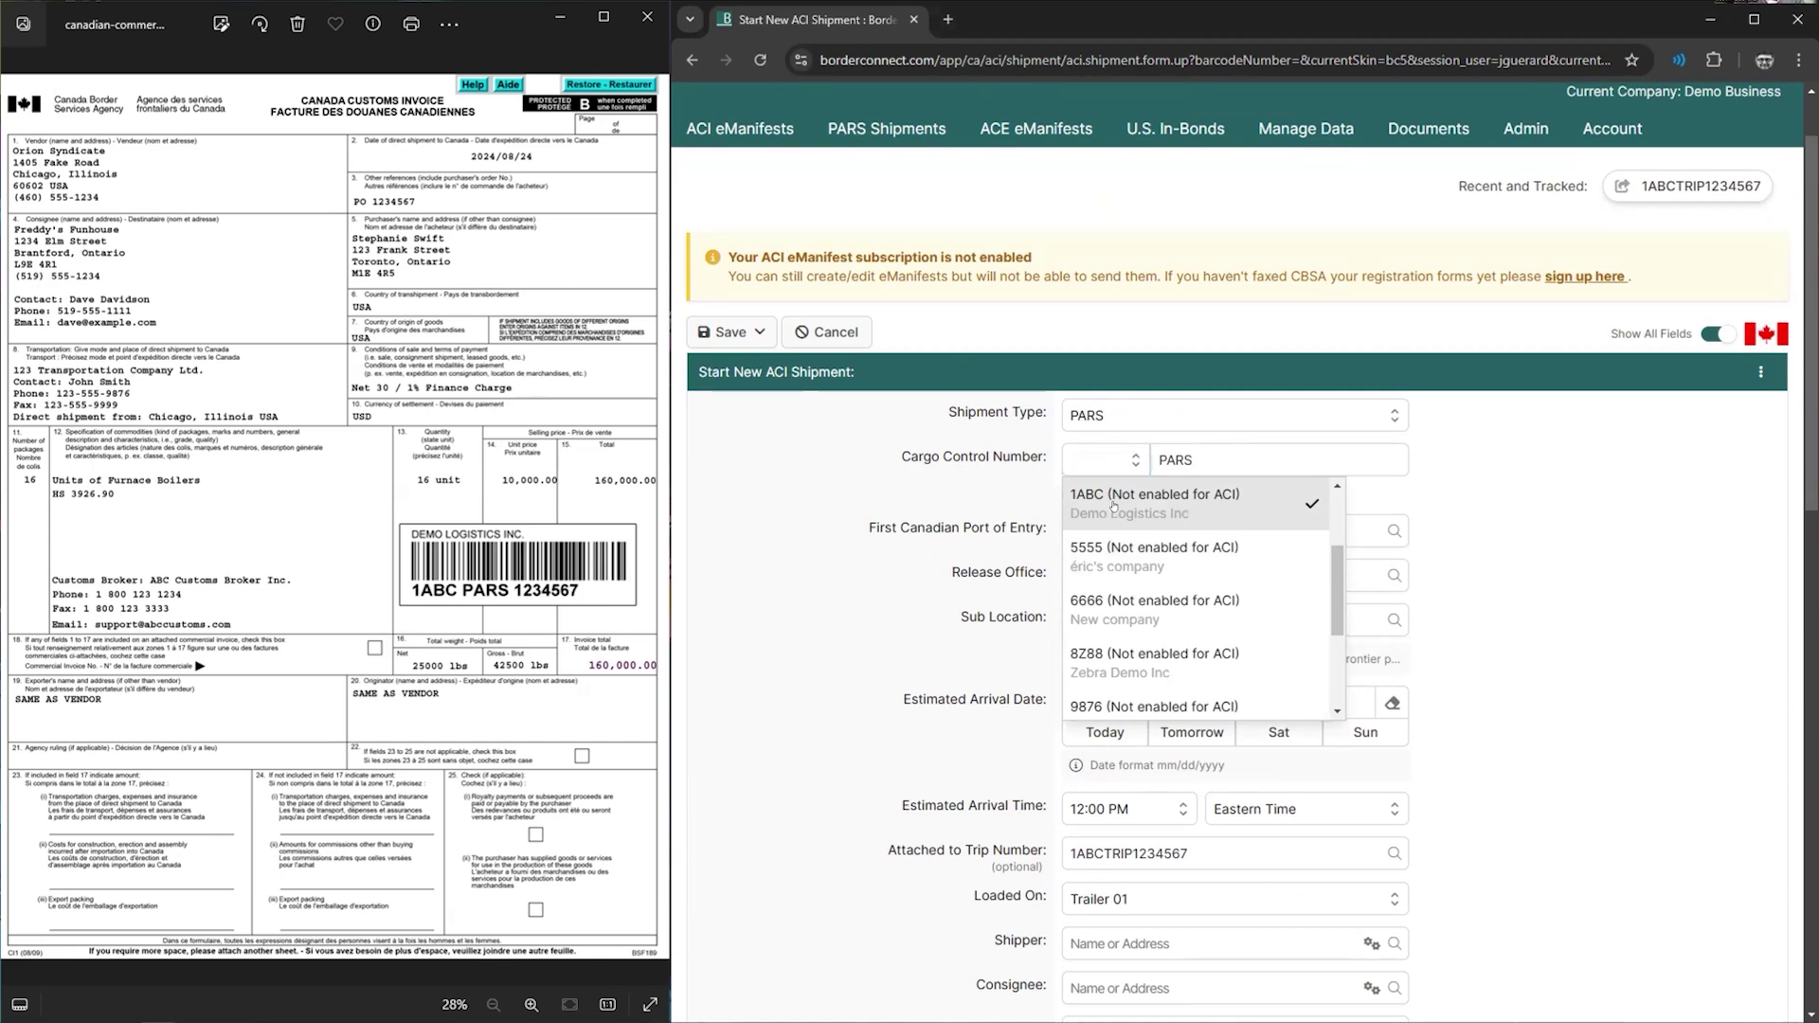
pyautogui.click(1113, 507)
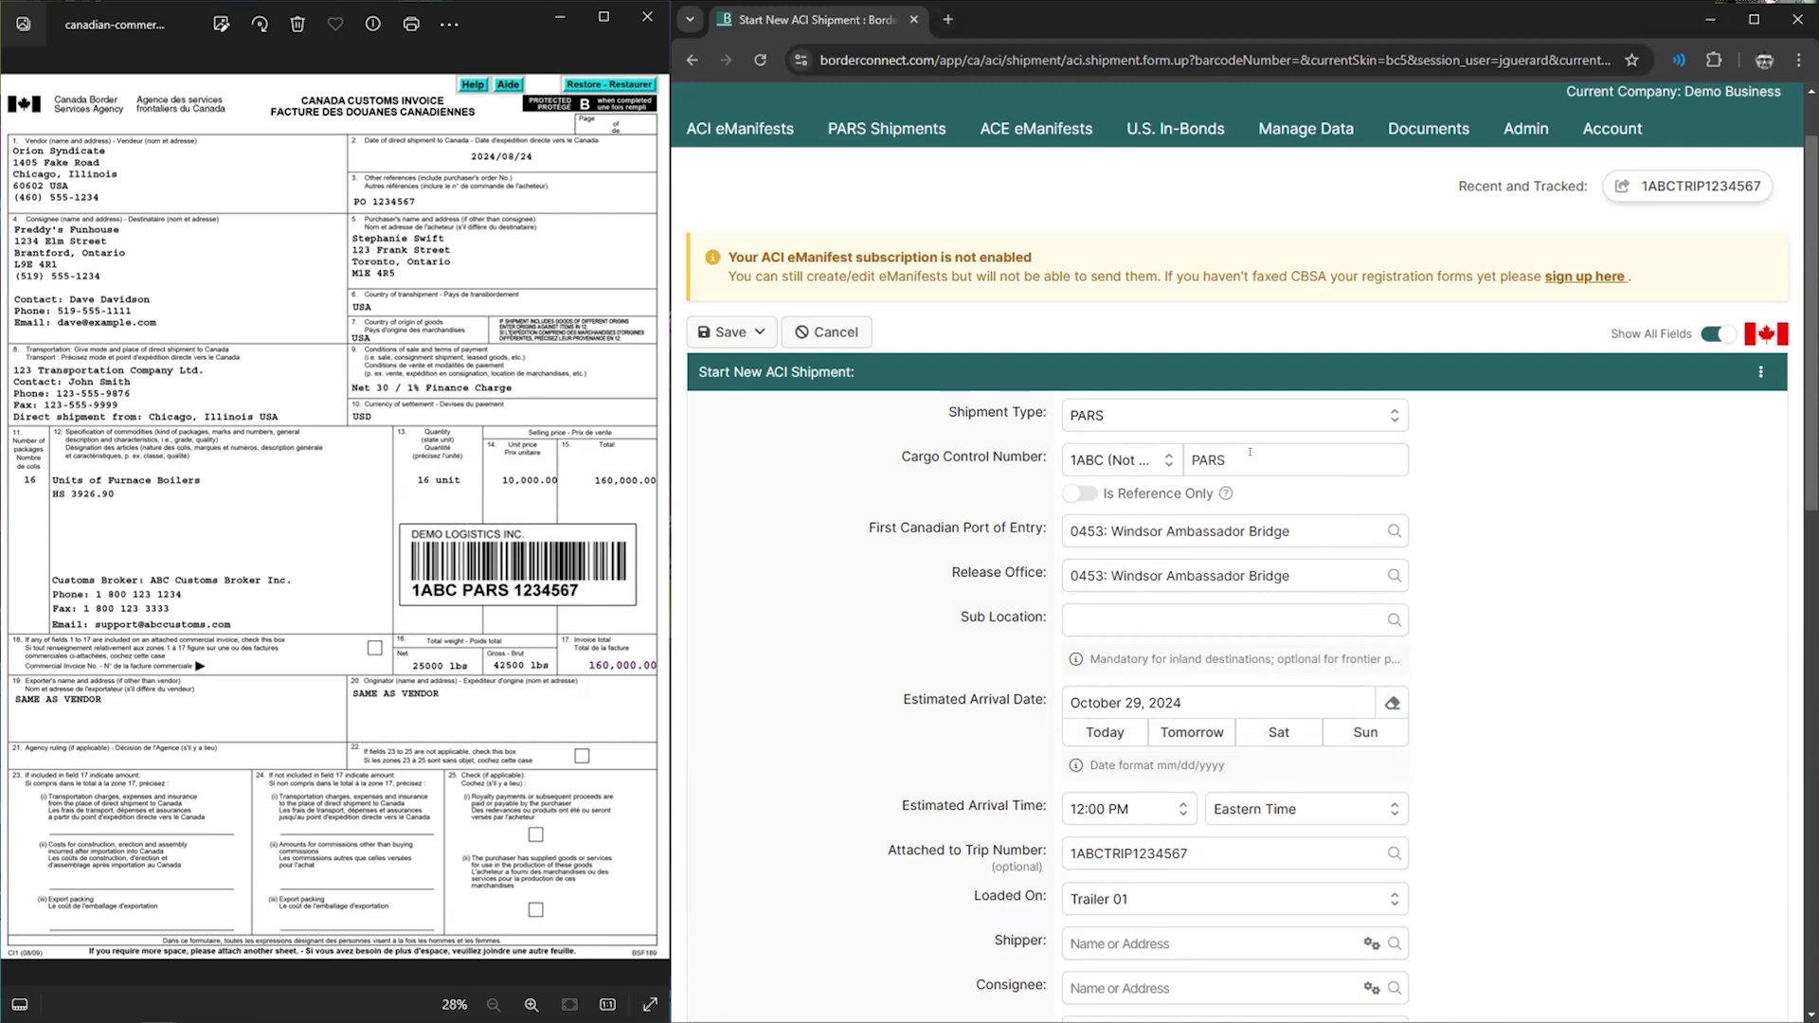
pyautogui.click(1249, 452)
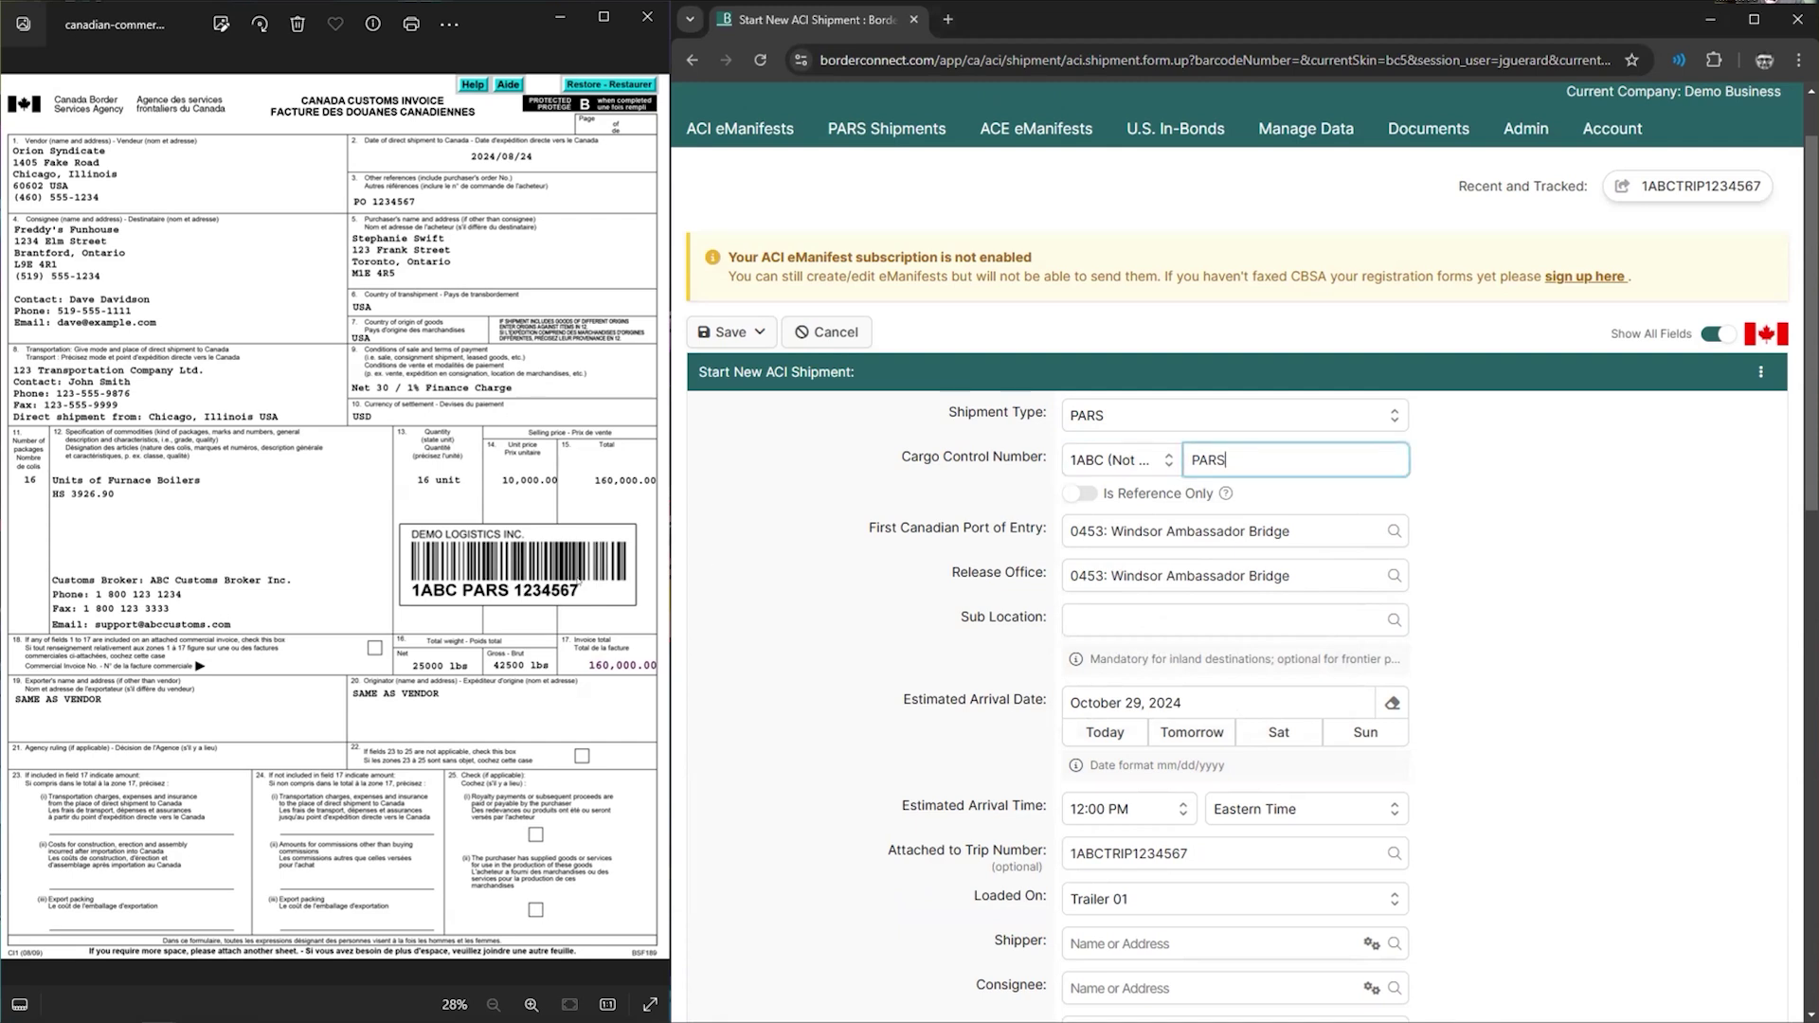
pyautogui.write('1234567')
pyautogui.click(897, 572)
pyautogui.click(885, 556)
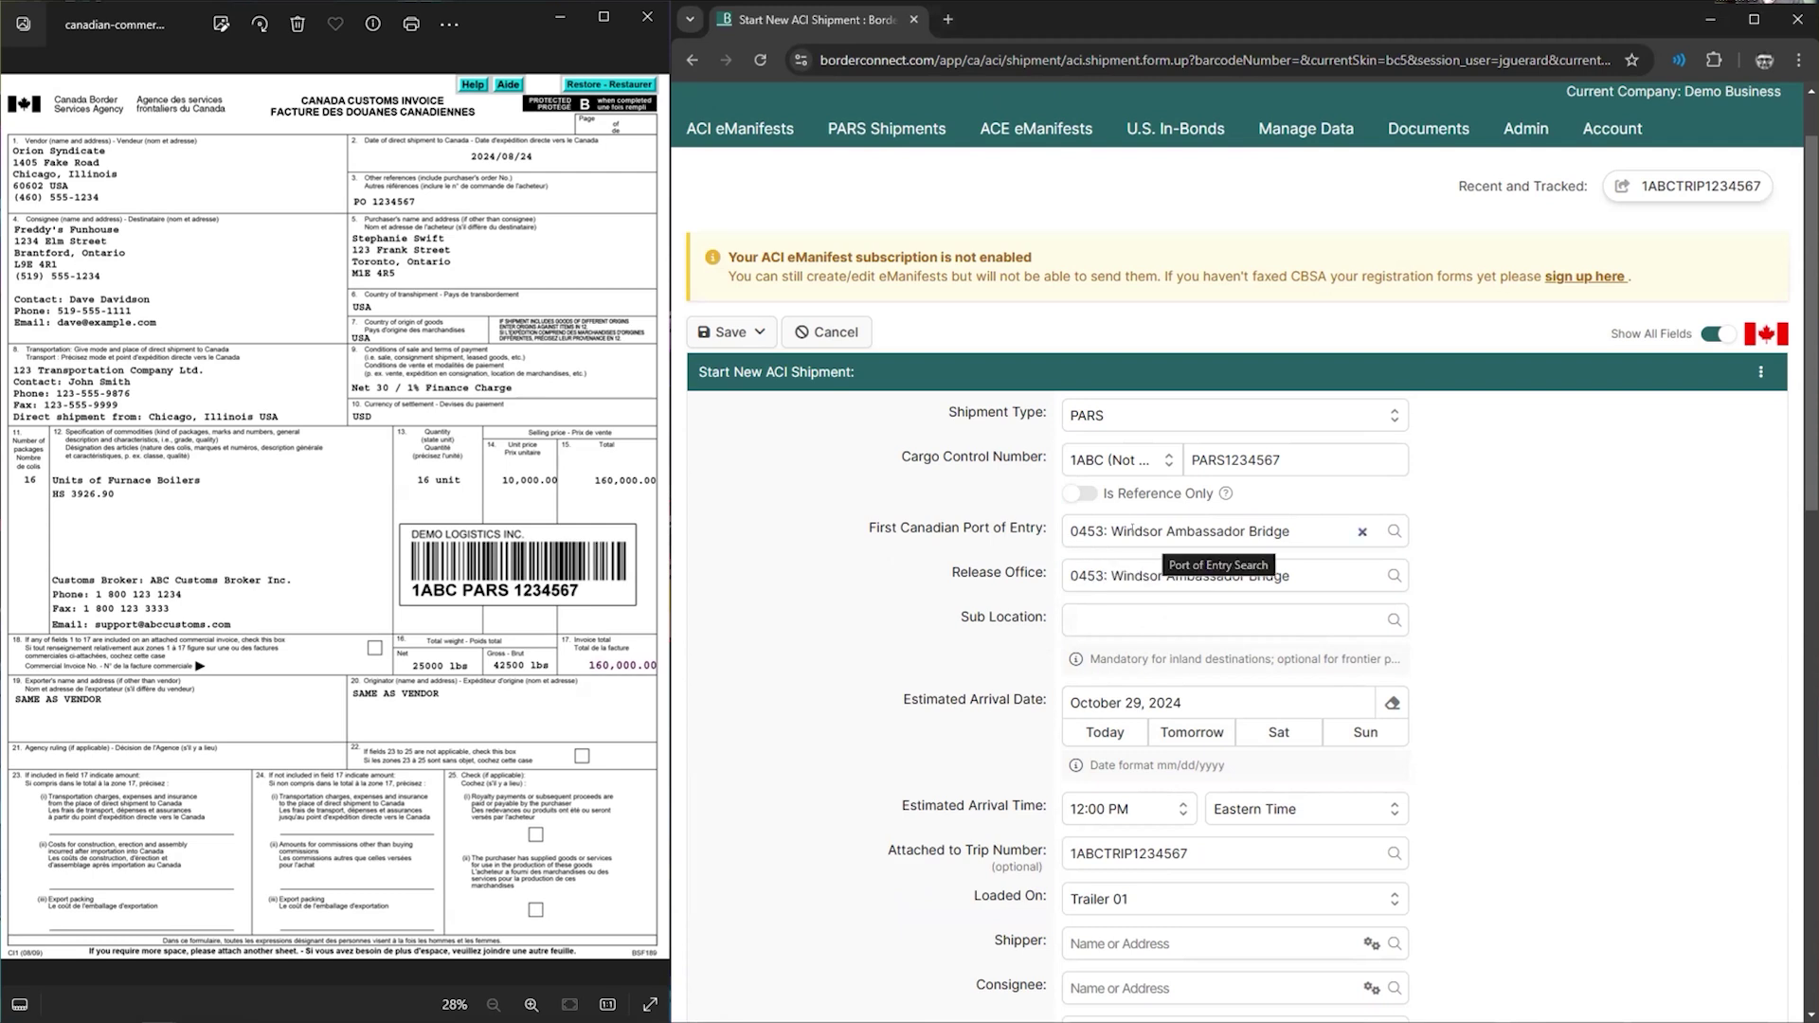
# - Search the Shipper field for '1405', which returns No results found
pyautogui.scroll(-1, 1133, 531)
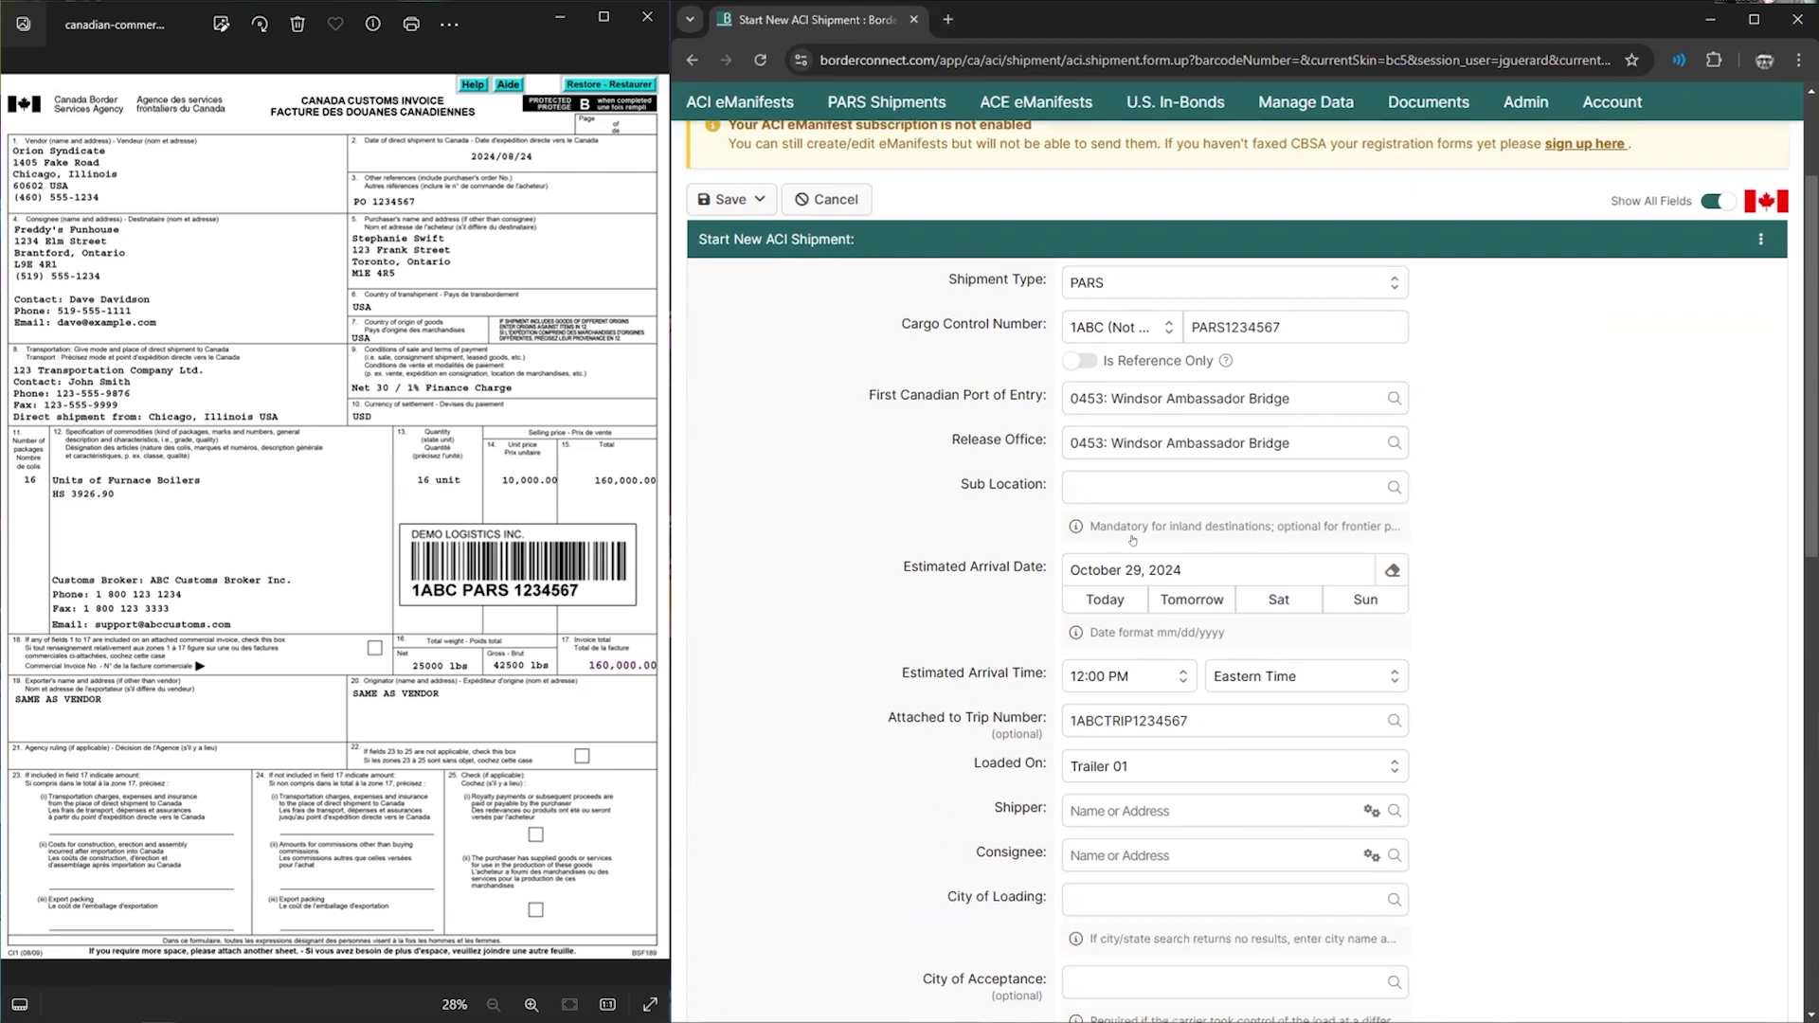
pyautogui.scroll(-1, 1133, 541)
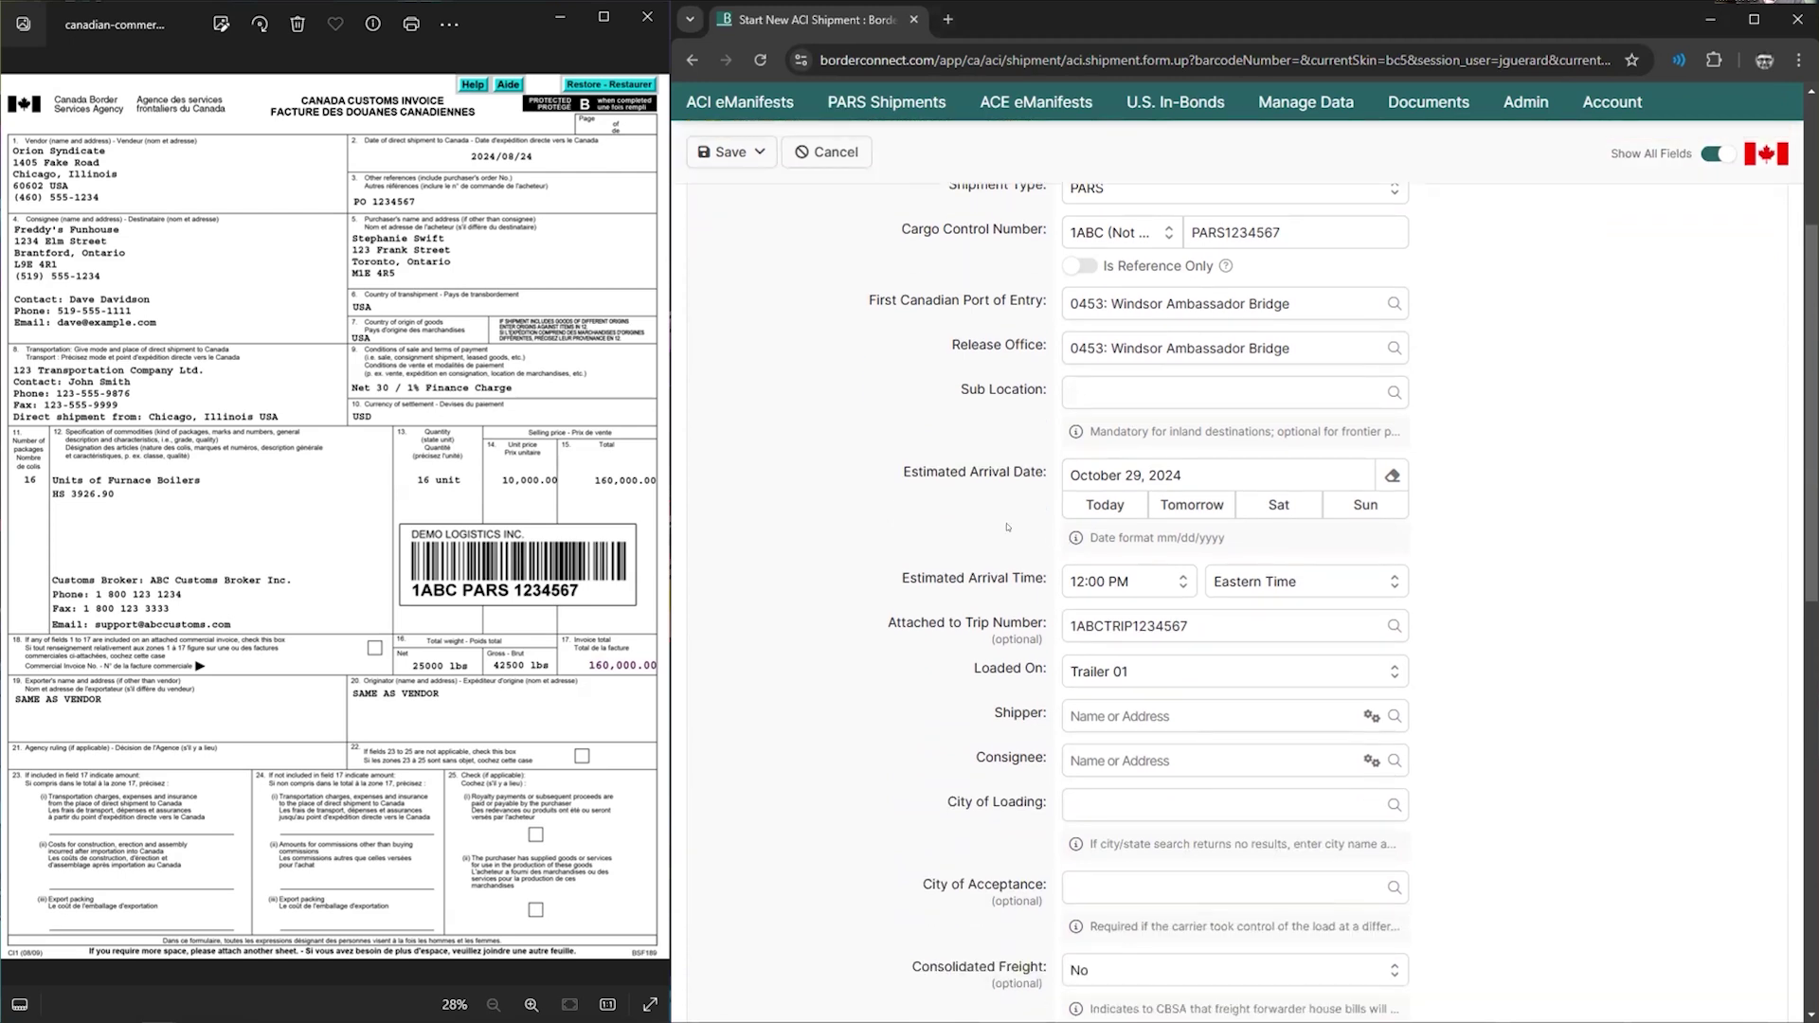
pyautogui.moveTo(978, 473)
pyautogui.scroll(-2, 989, 476)
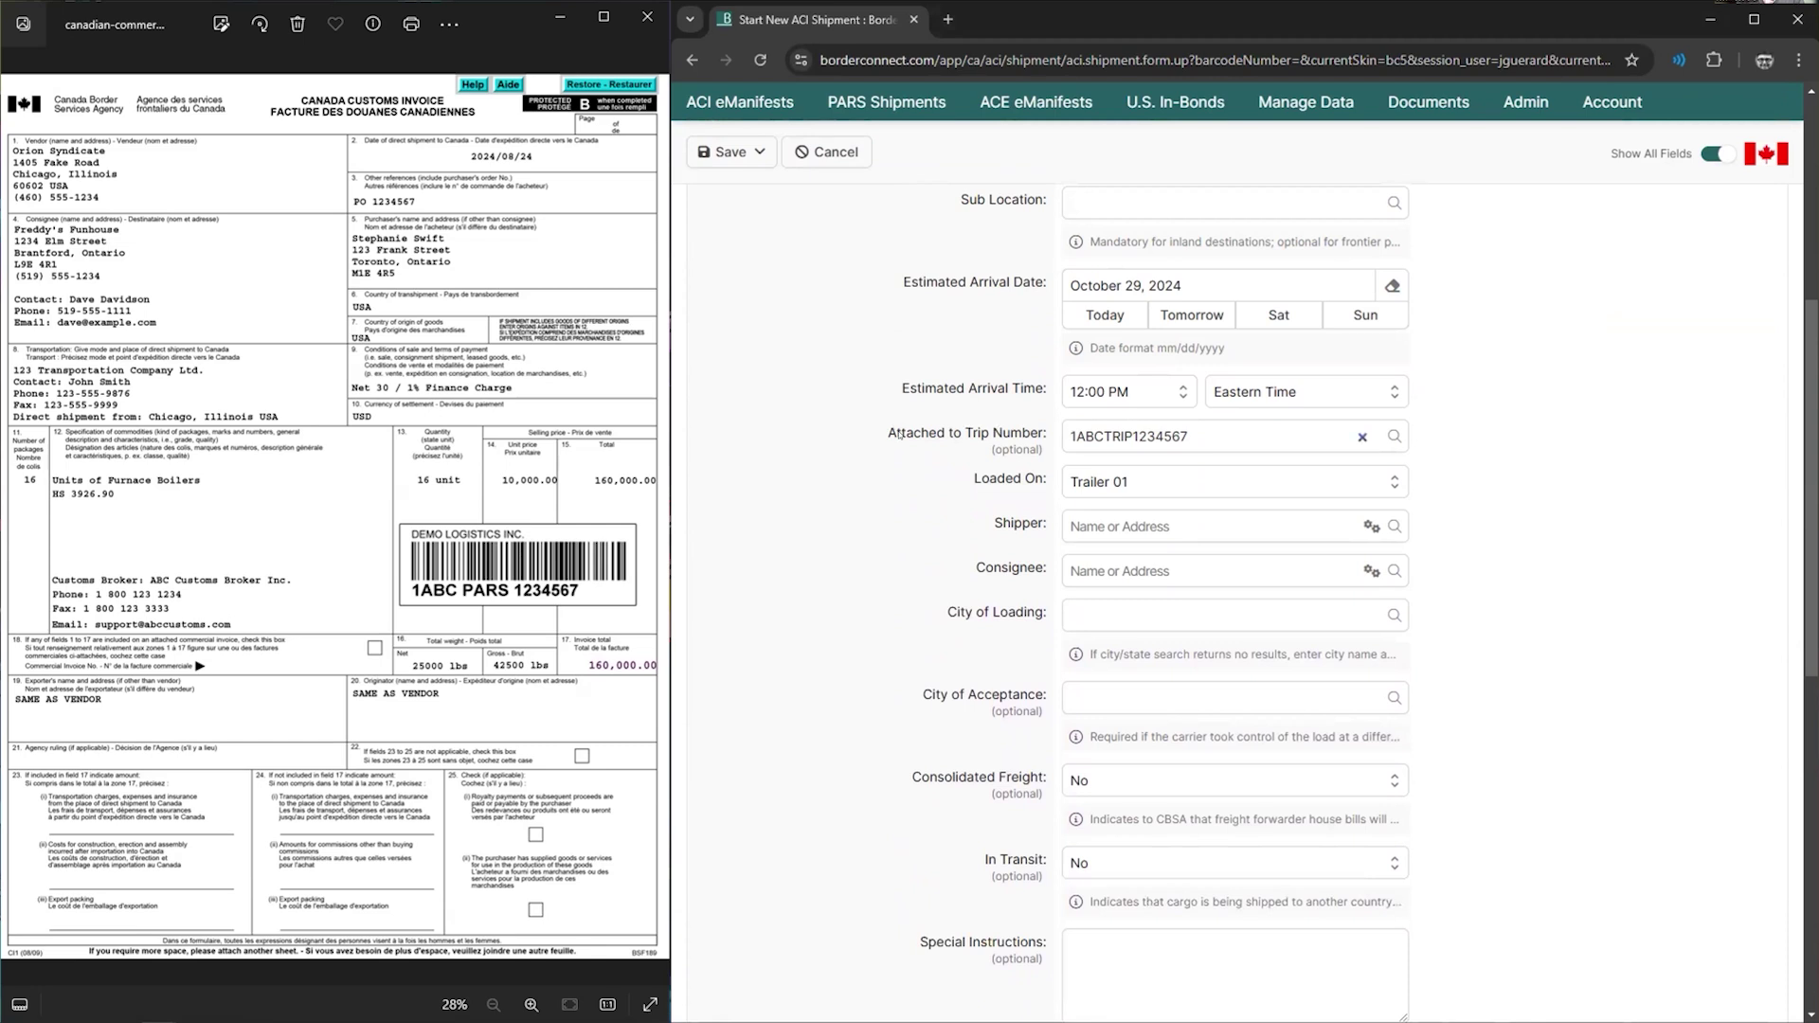
pyautogui.moveTo(899, 435); pyautogui.dragTo(960, 459)
pyautogui.click(908, 517)
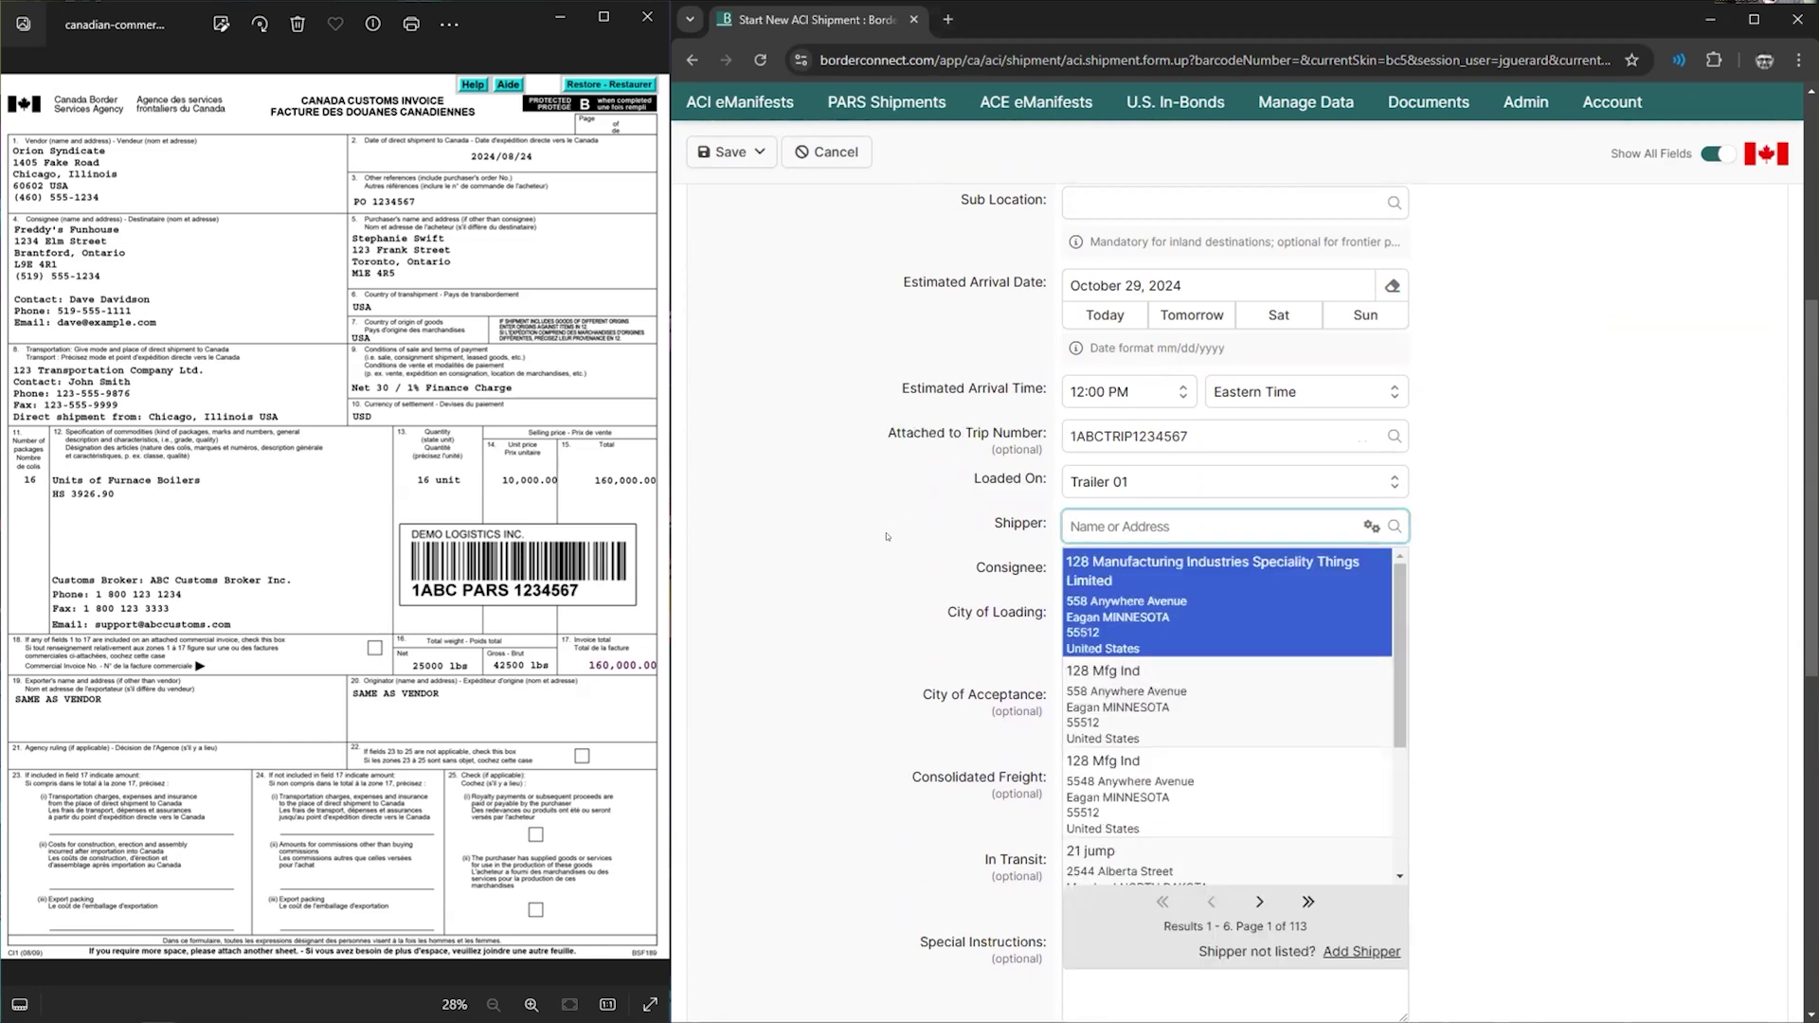
pyautogui.click(892, 535)
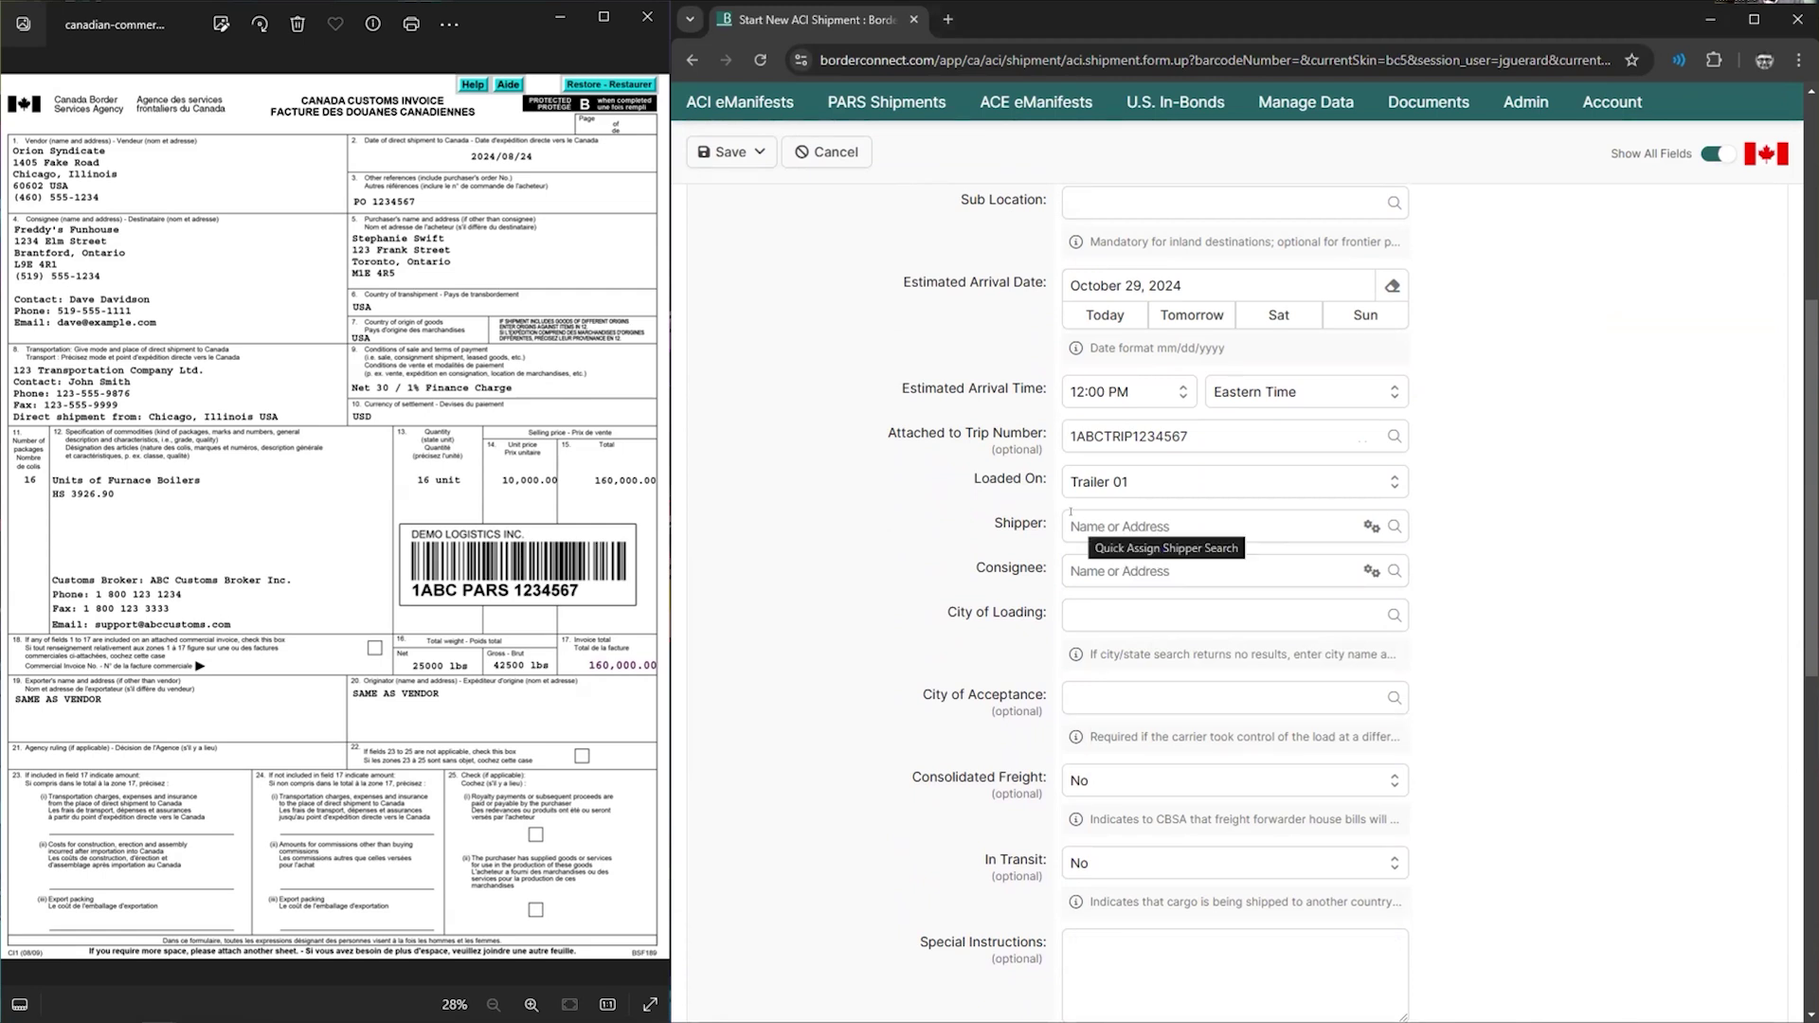
pyautogui.click(1072, 519)
pyautogui.scroll(1, 945, 557)
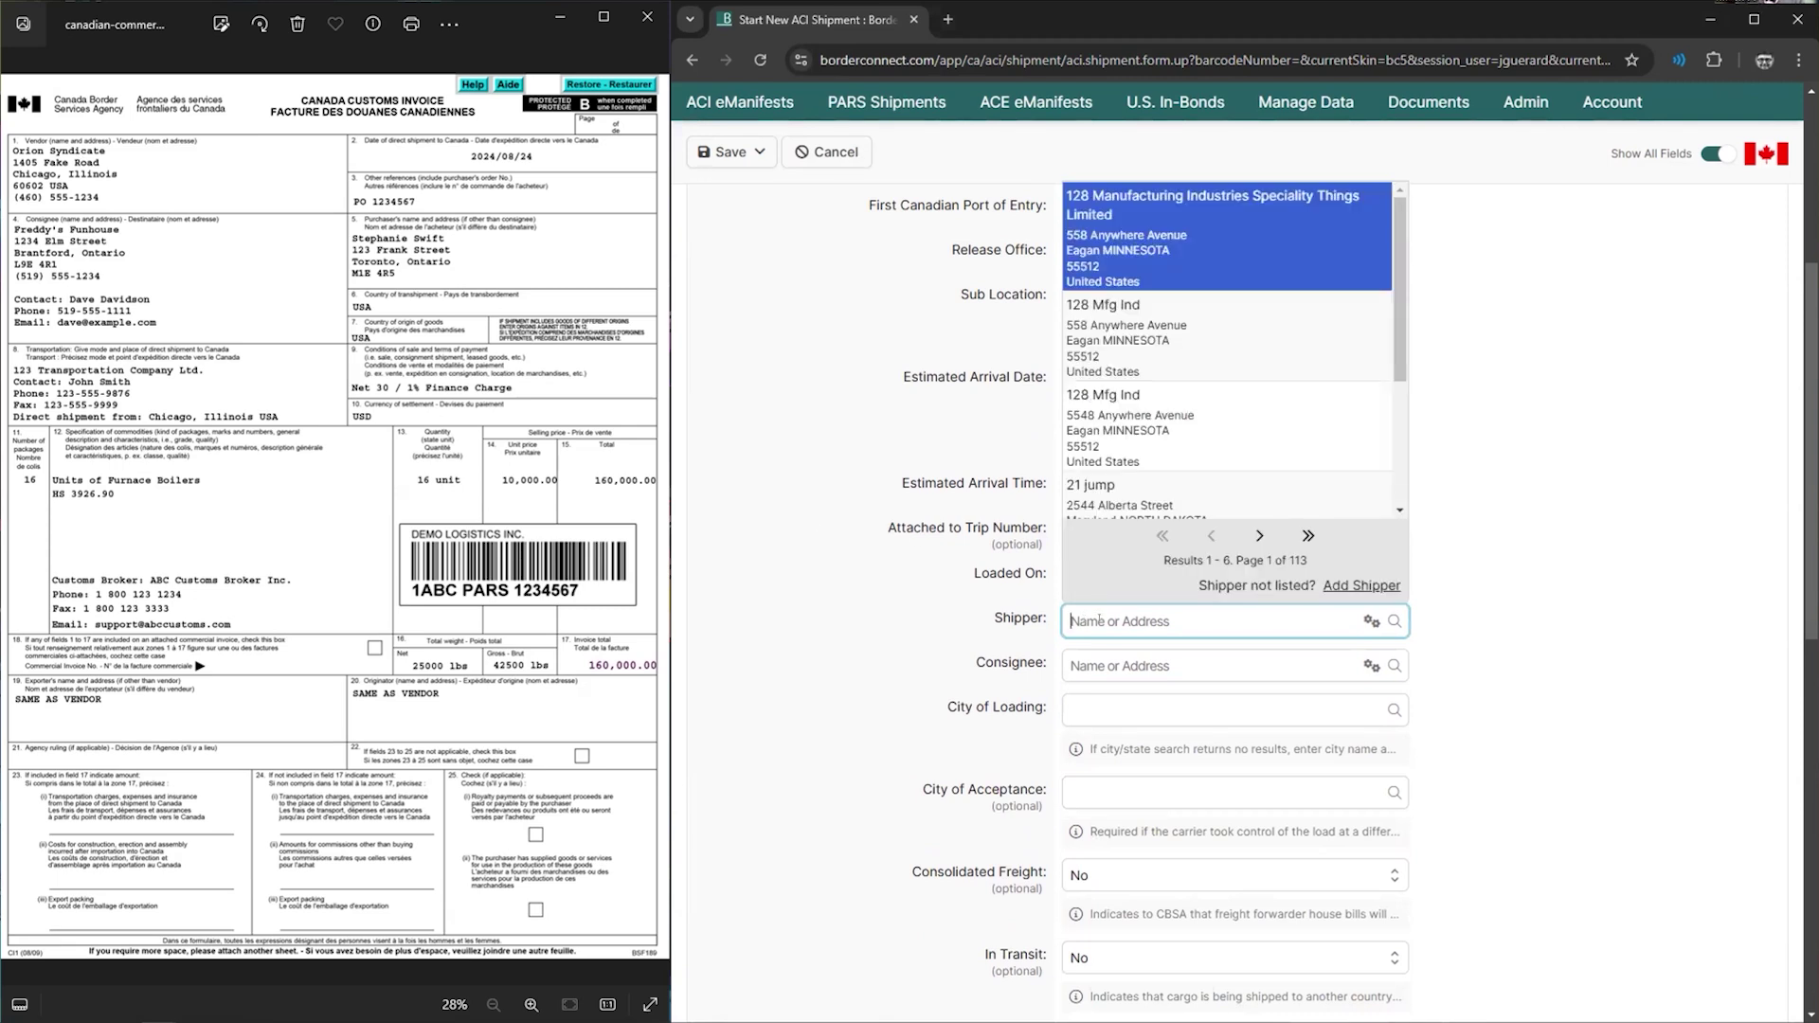
pyautogui.write('05')
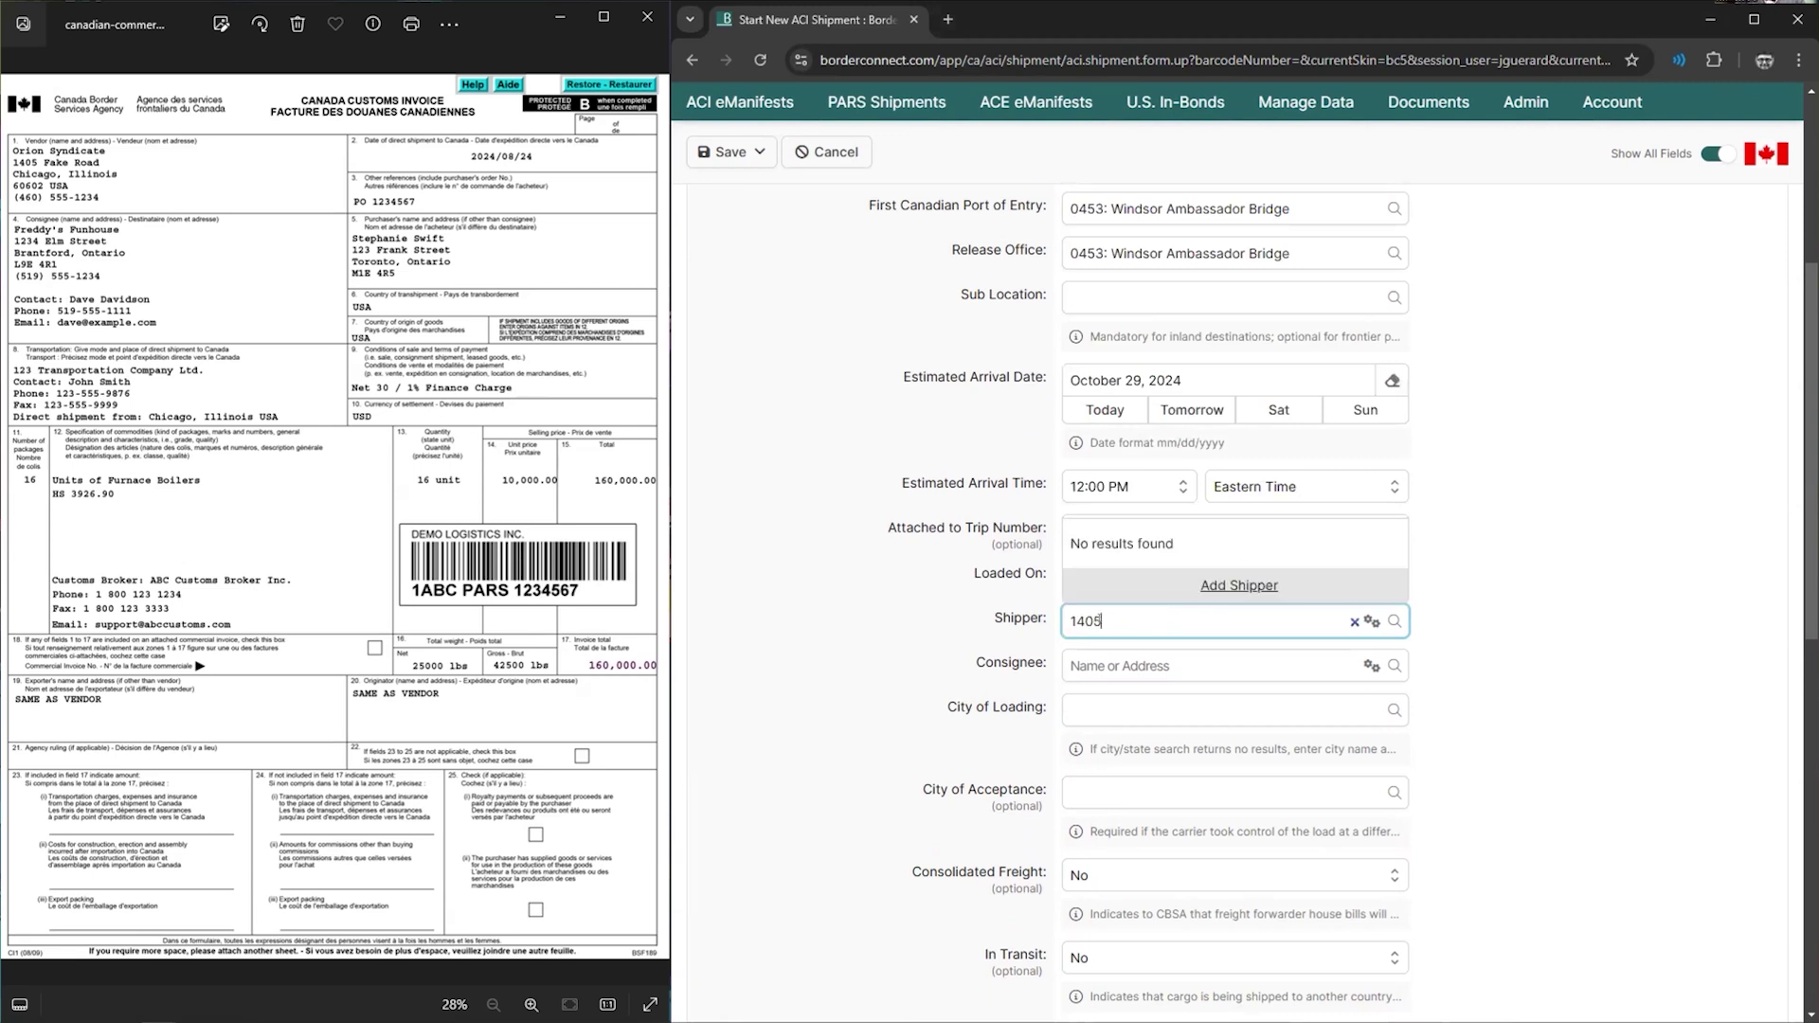
# - Create a new shipper named Orion Syndicate and enter its street address
pyautogui.click(1206, 586)
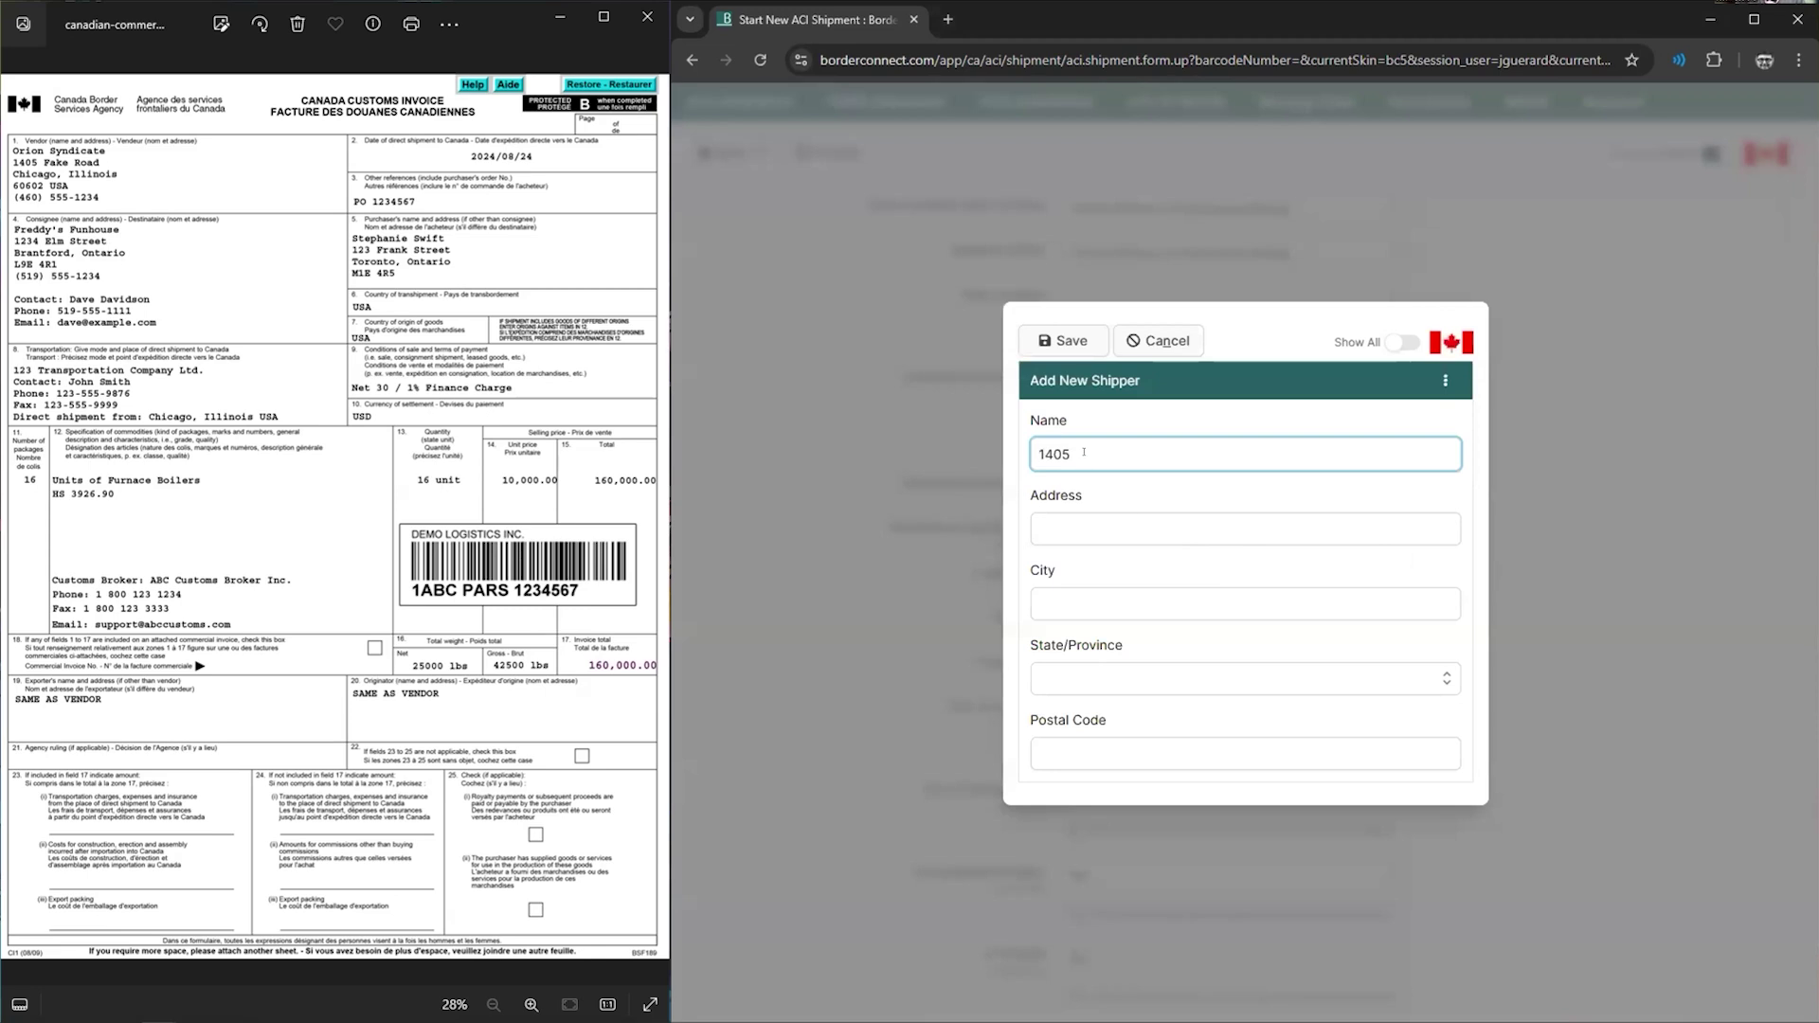
pyautogui.moveTo(1084, 452); pyautogui.dragTo(990, 460)
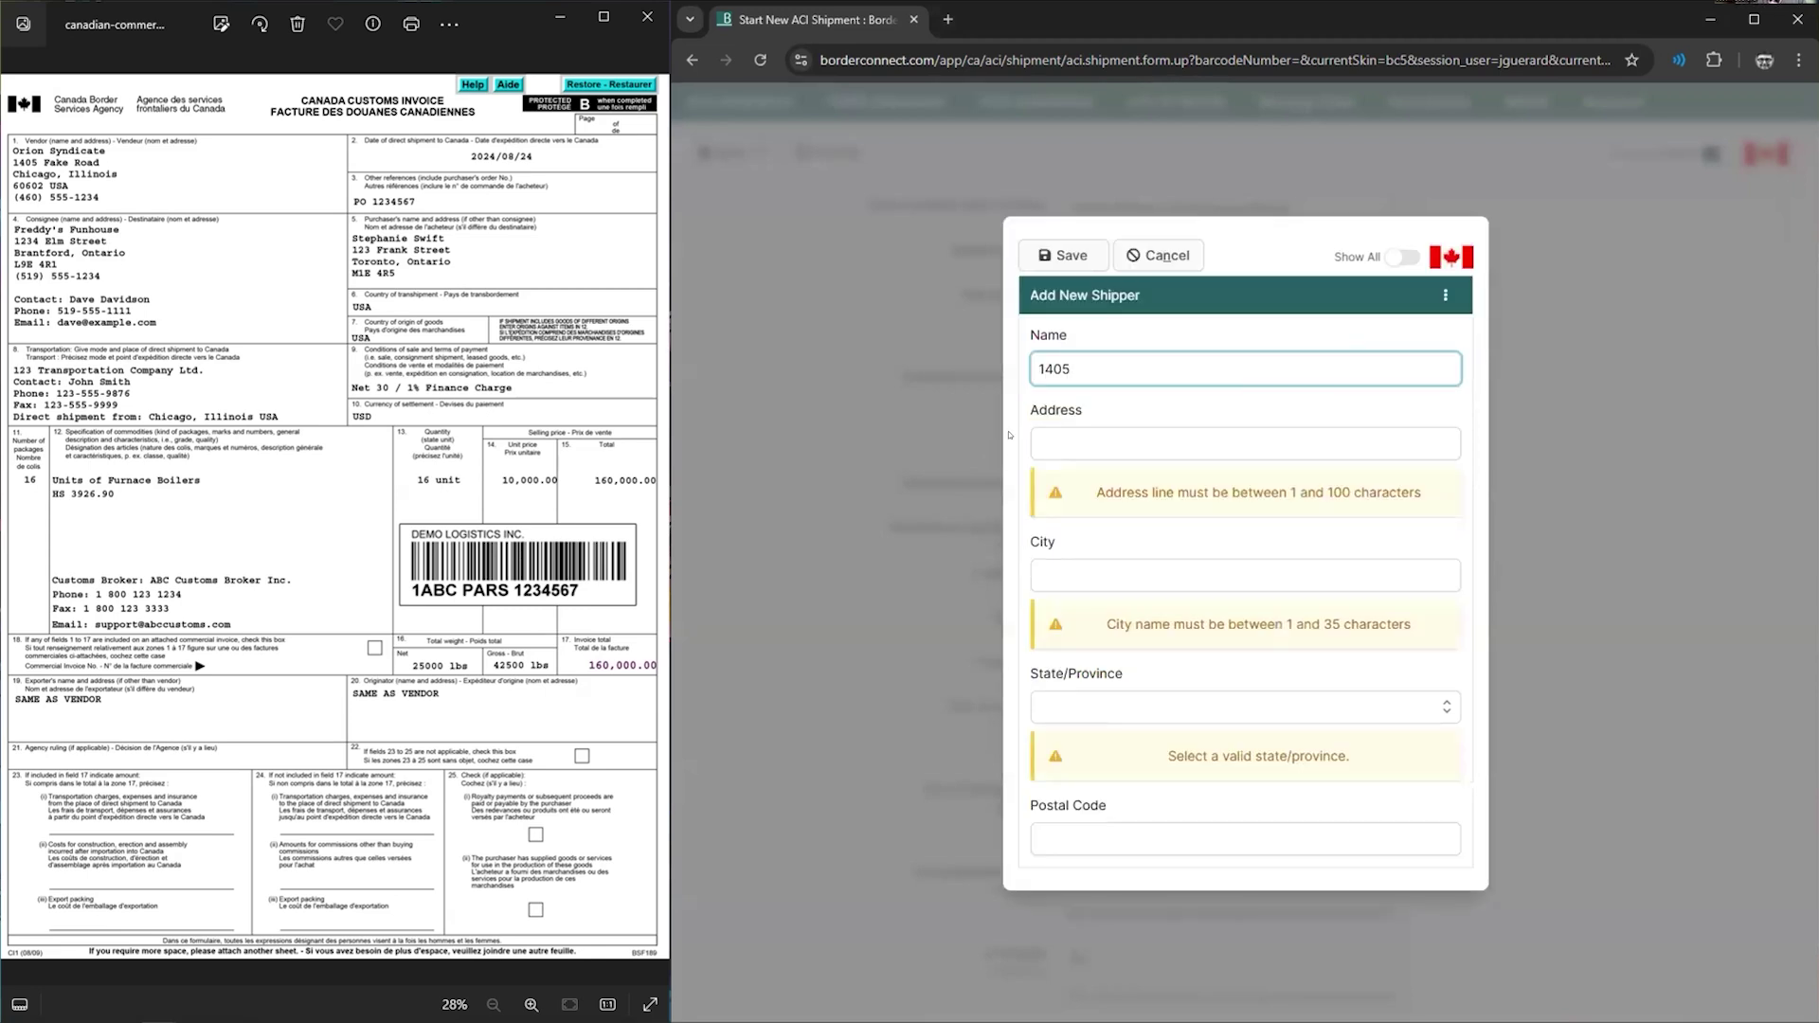
pyautogui.doubleClick(1057, 360)
pyautogui.write('Orion Syndicate')
pyautogui.press('Tab')
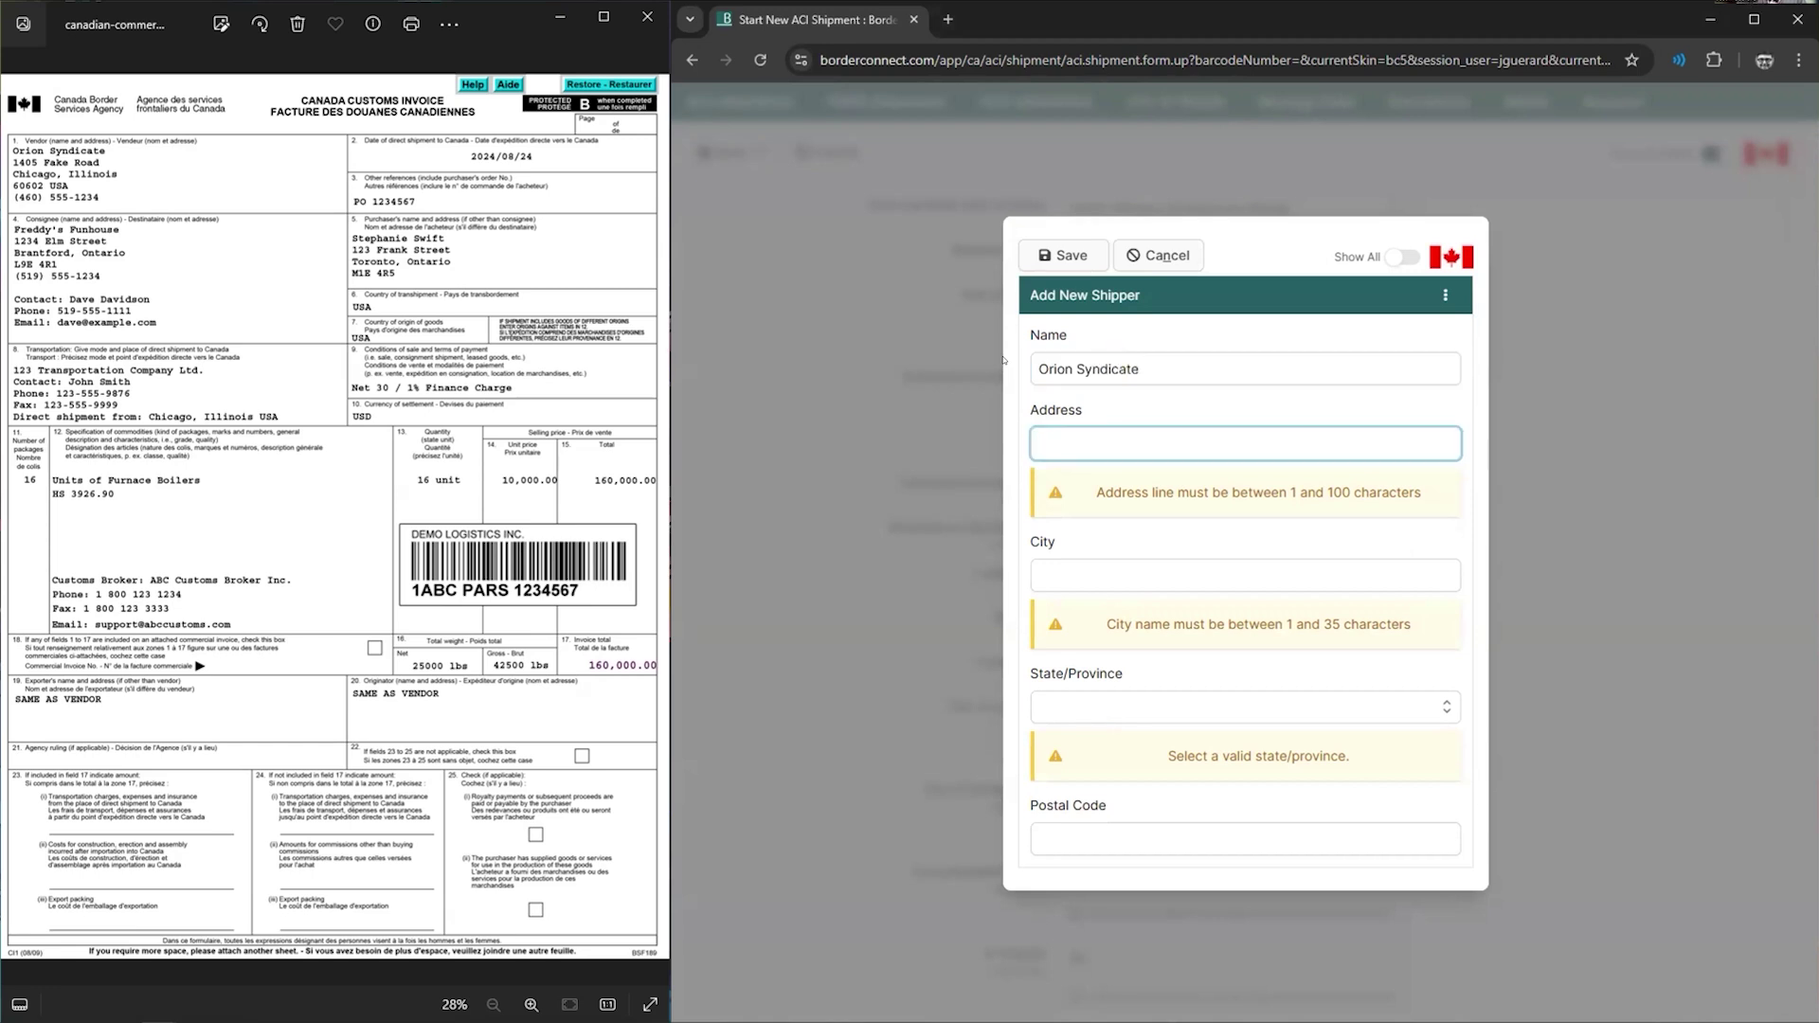
pyautogui.write('1405 Fake S')
pyautogui.press('BackSpace')
pyautogui.write('Ri')
pyautogui.write('oad')
# - Complete the shipper with city Chicago, state Illinois and its postal code, then save it
pyautogui.press('Tab')
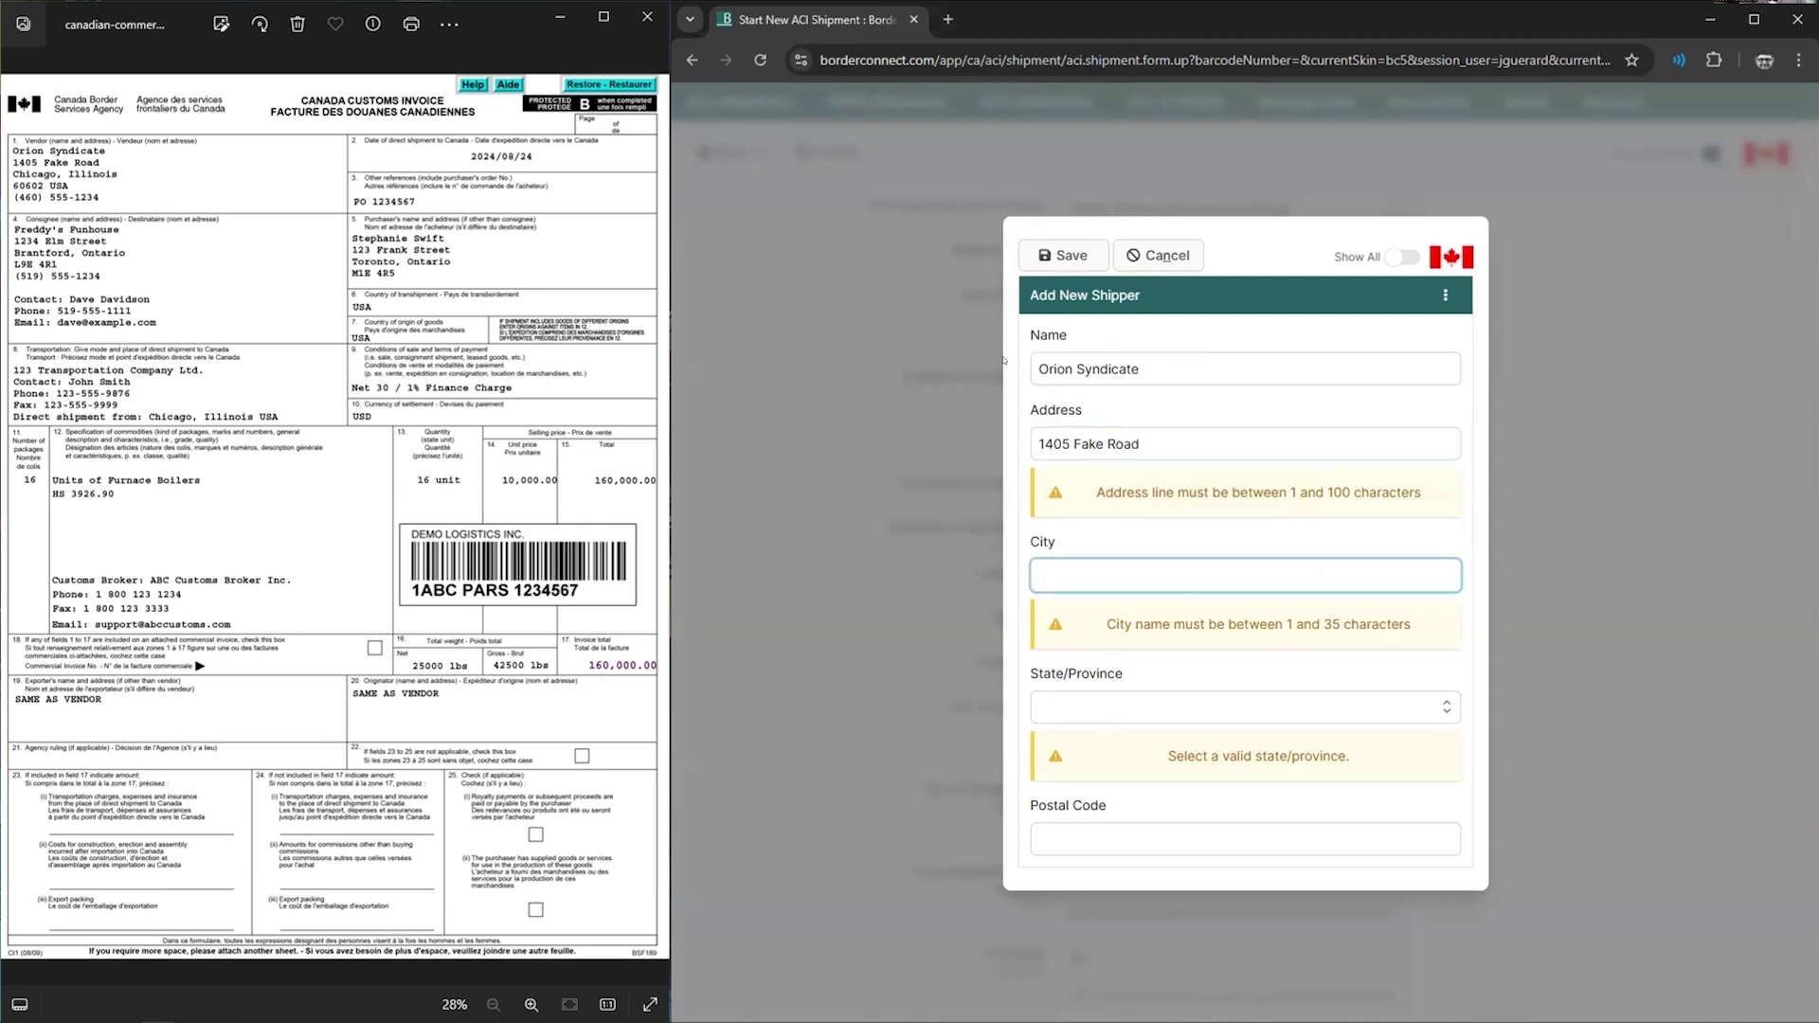
pyautogui.write('Chicago')
pyautogui.press('Tab')
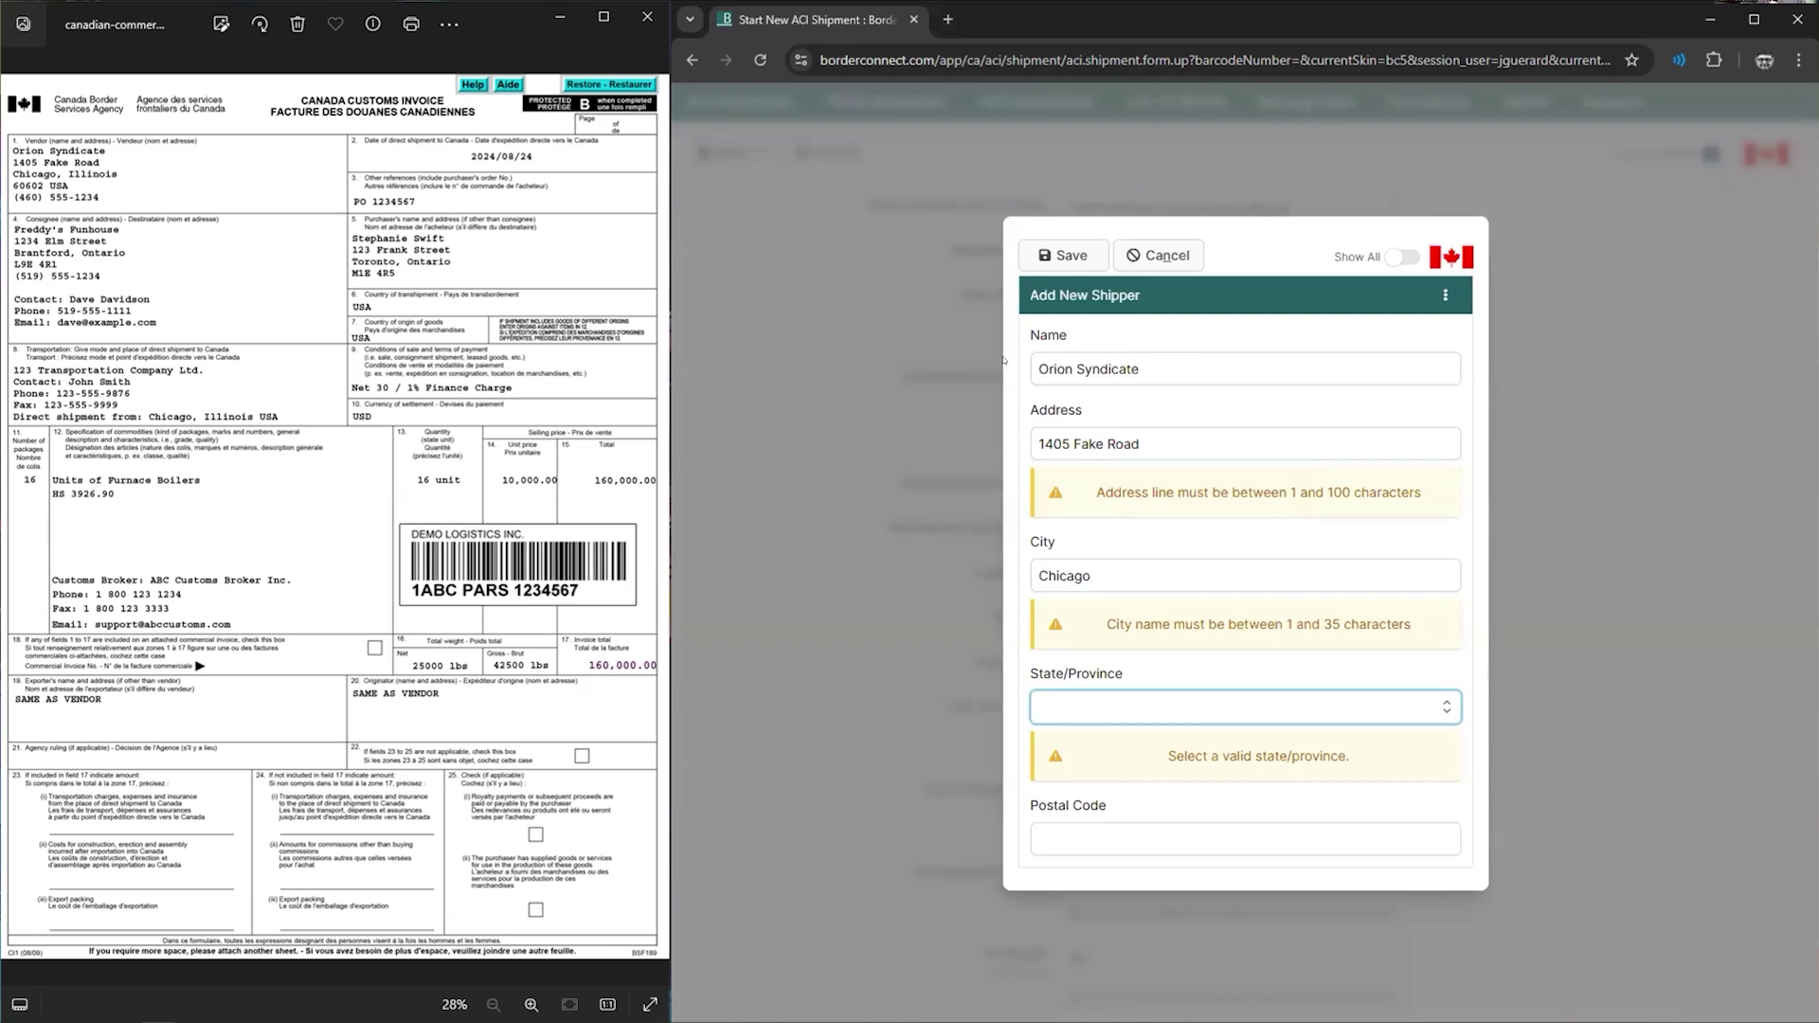
pyautogui.write('Ill')
pyautogui.press('Tab')
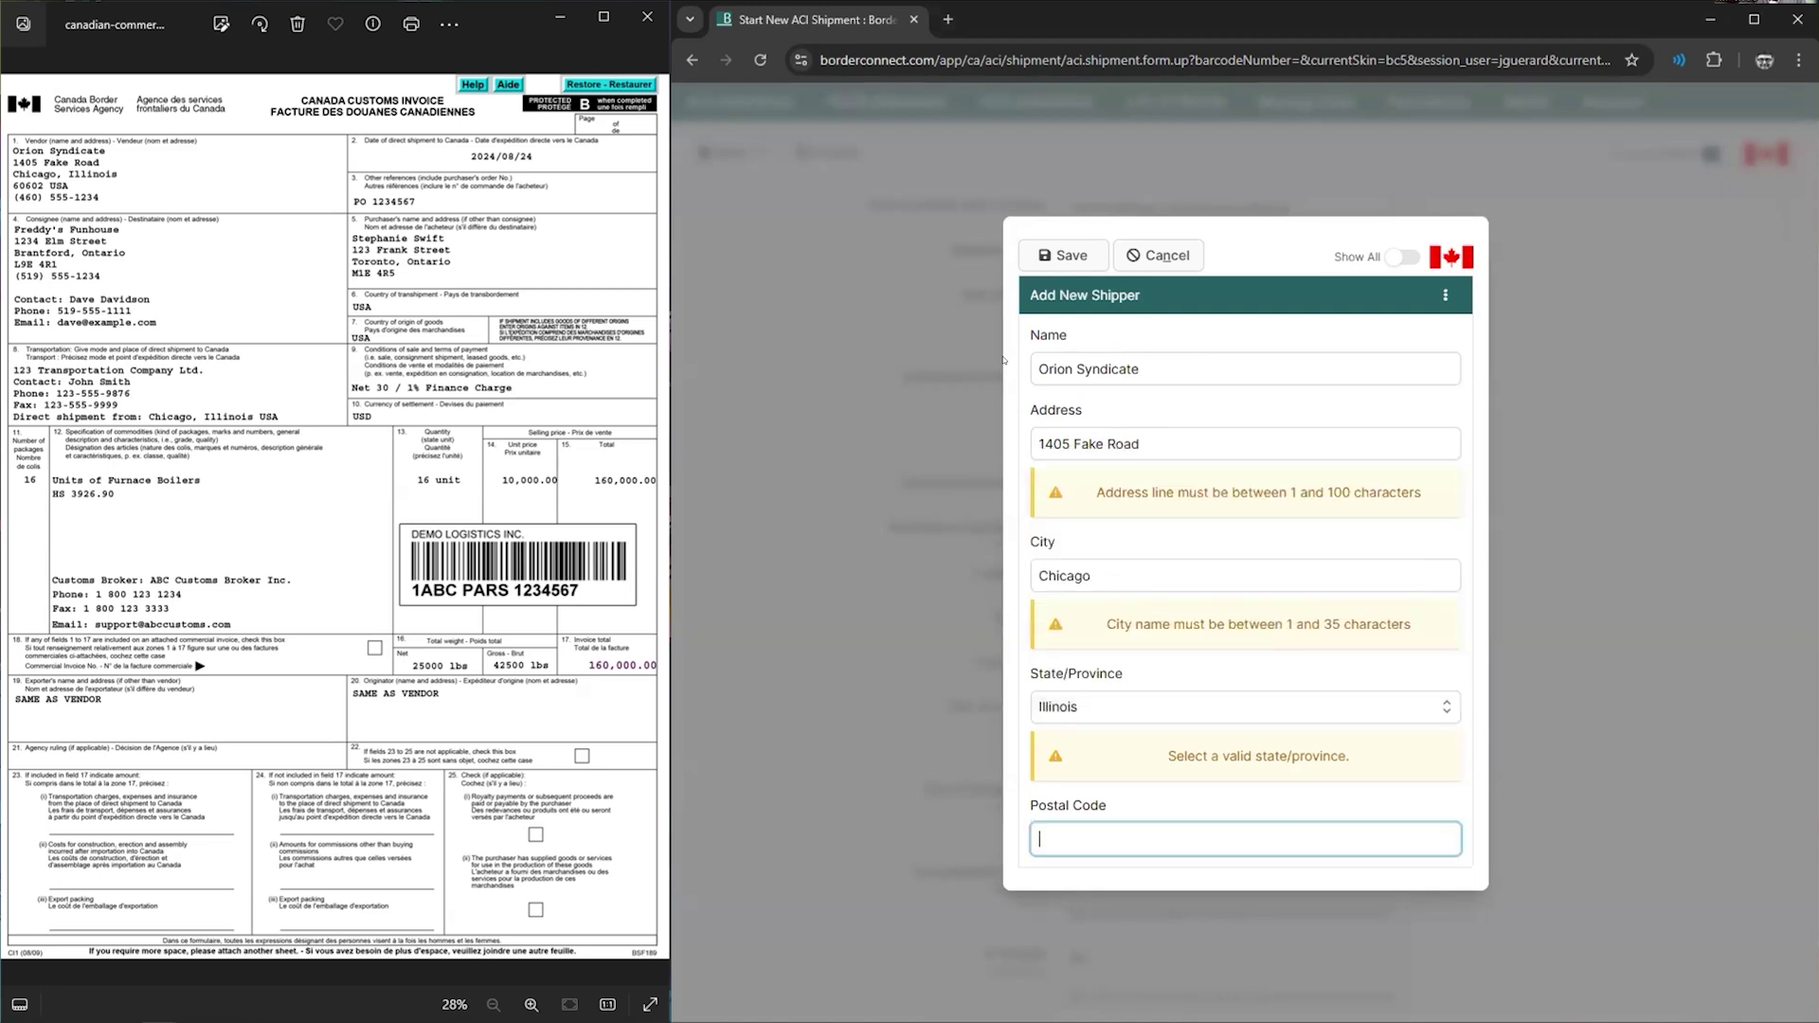
pyautogui.write('60602')
pyautogui.press('Return')
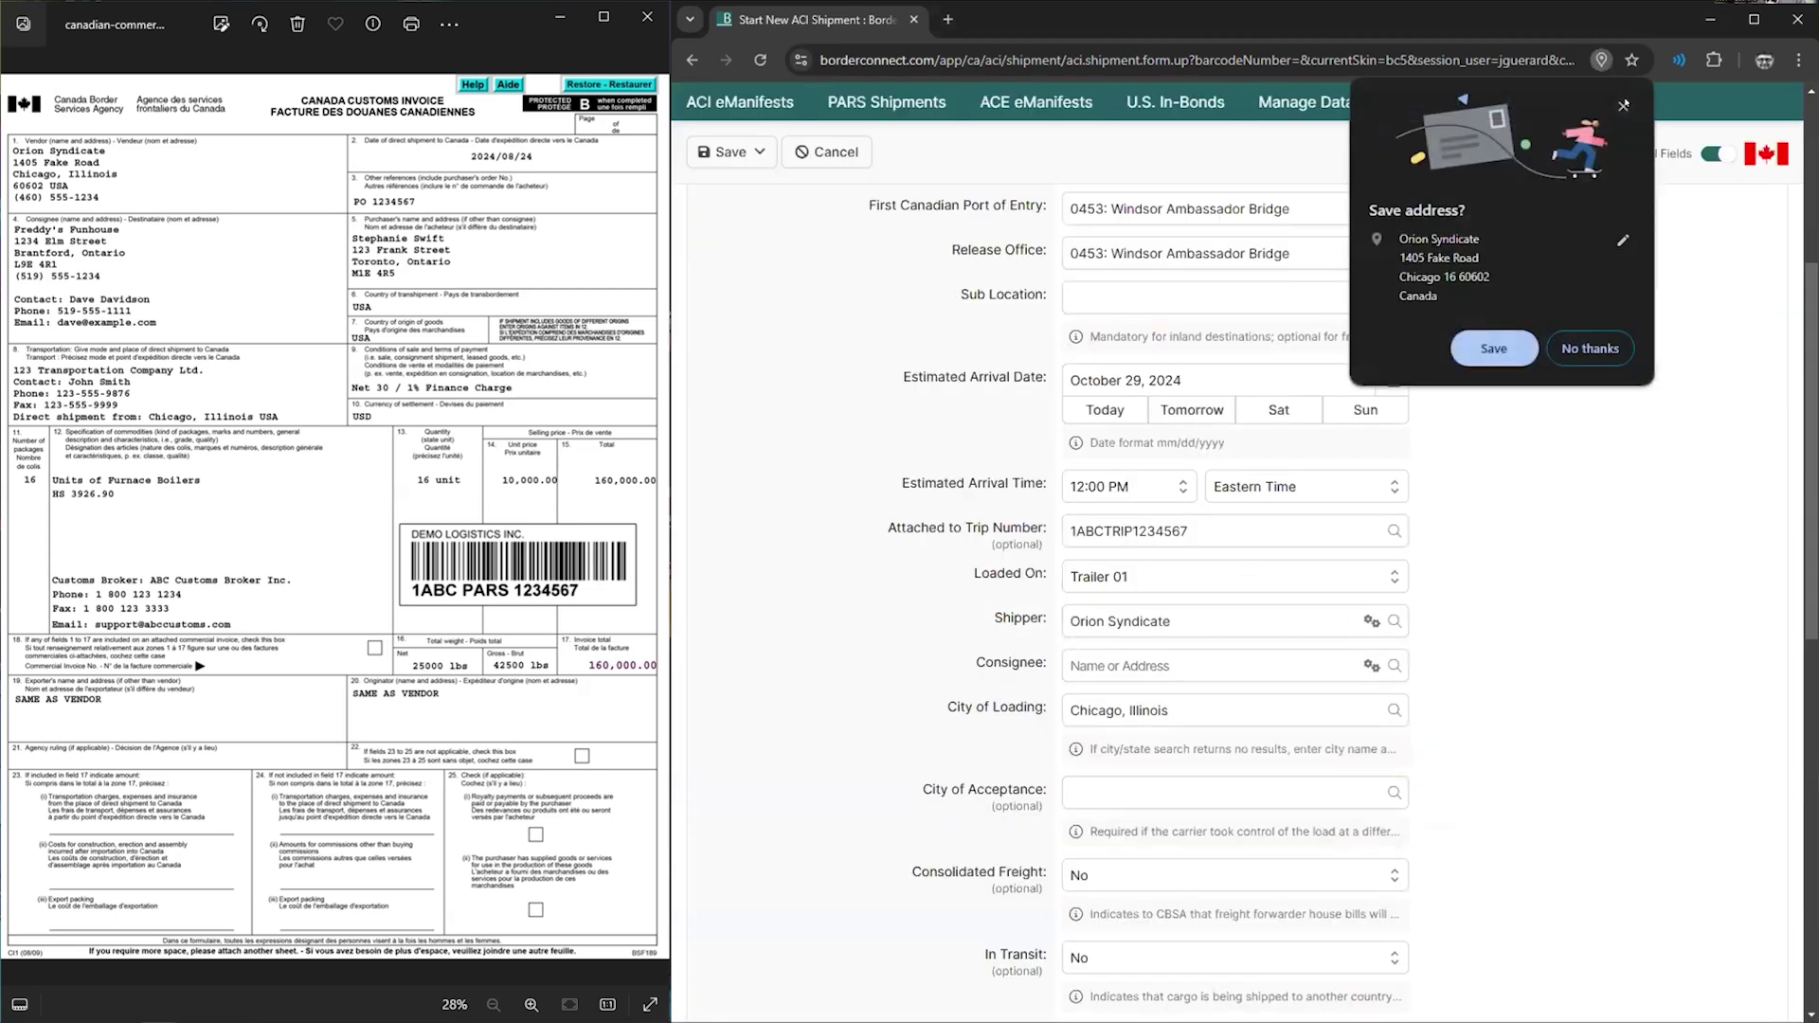
# - Start a new consignee named Freedys Funhouse and enter its street address
pyautogui.click(1099, 664)
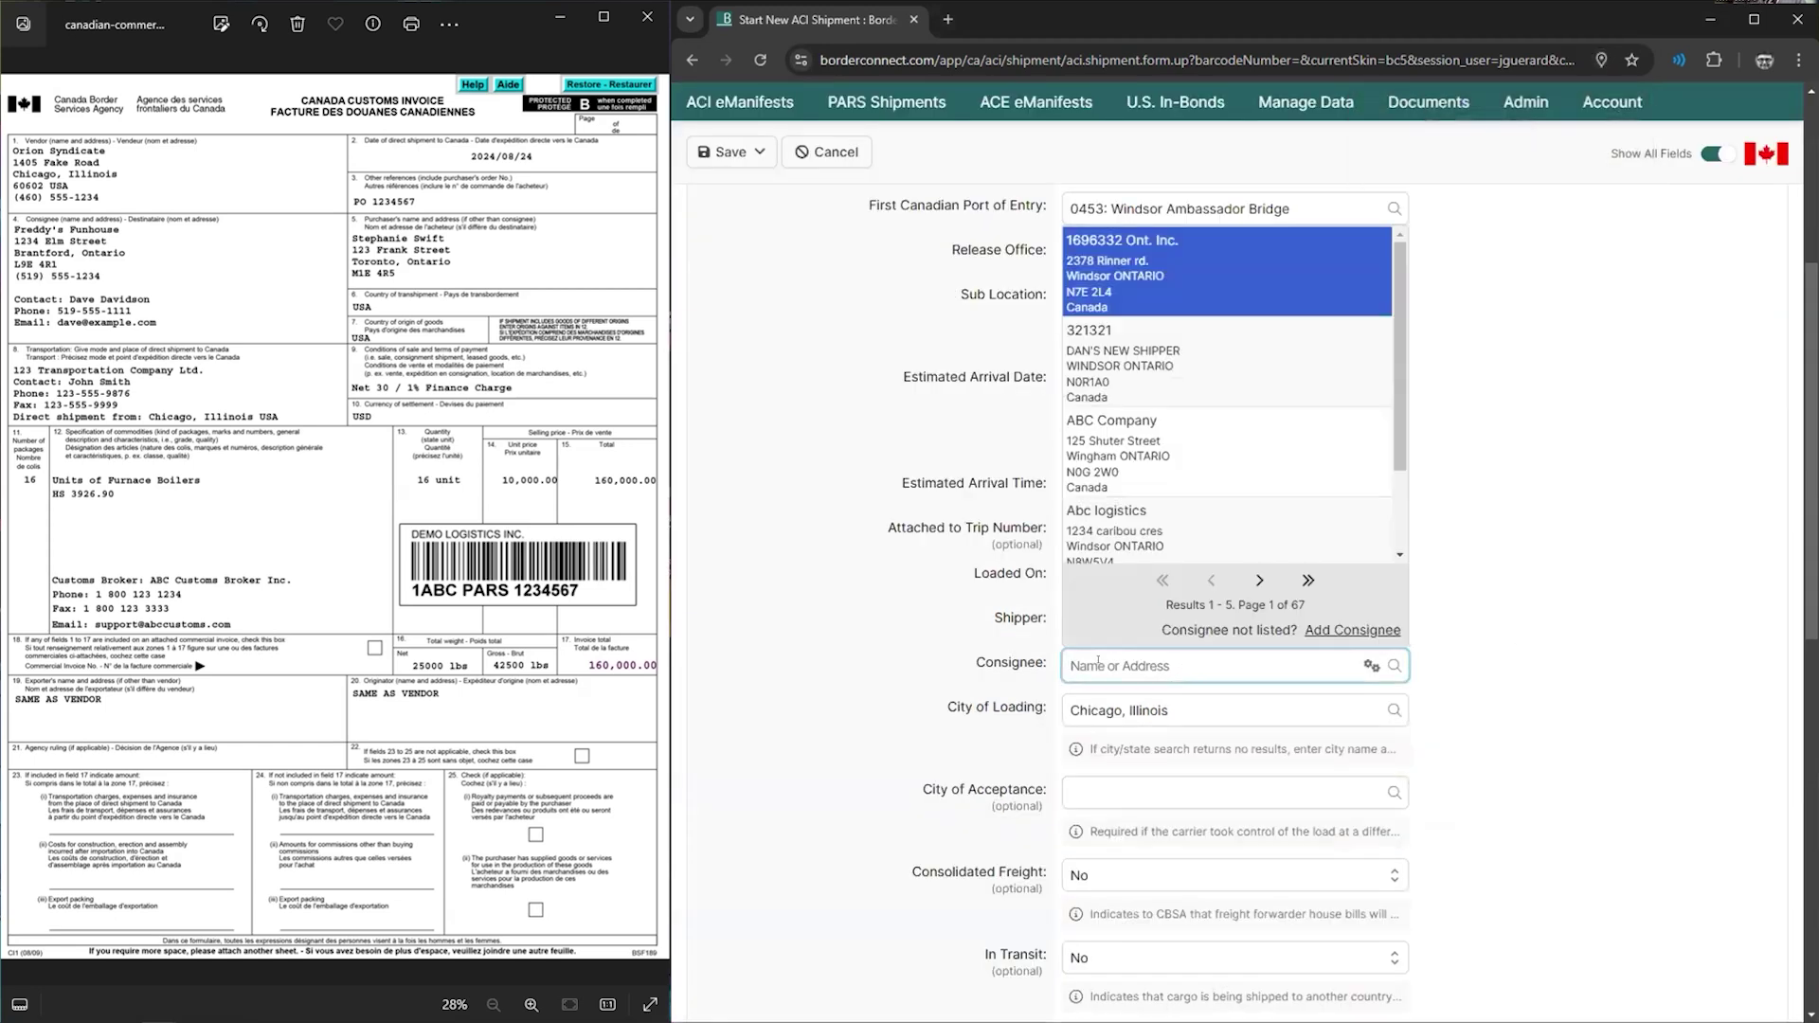
pyautogui.write('1234')
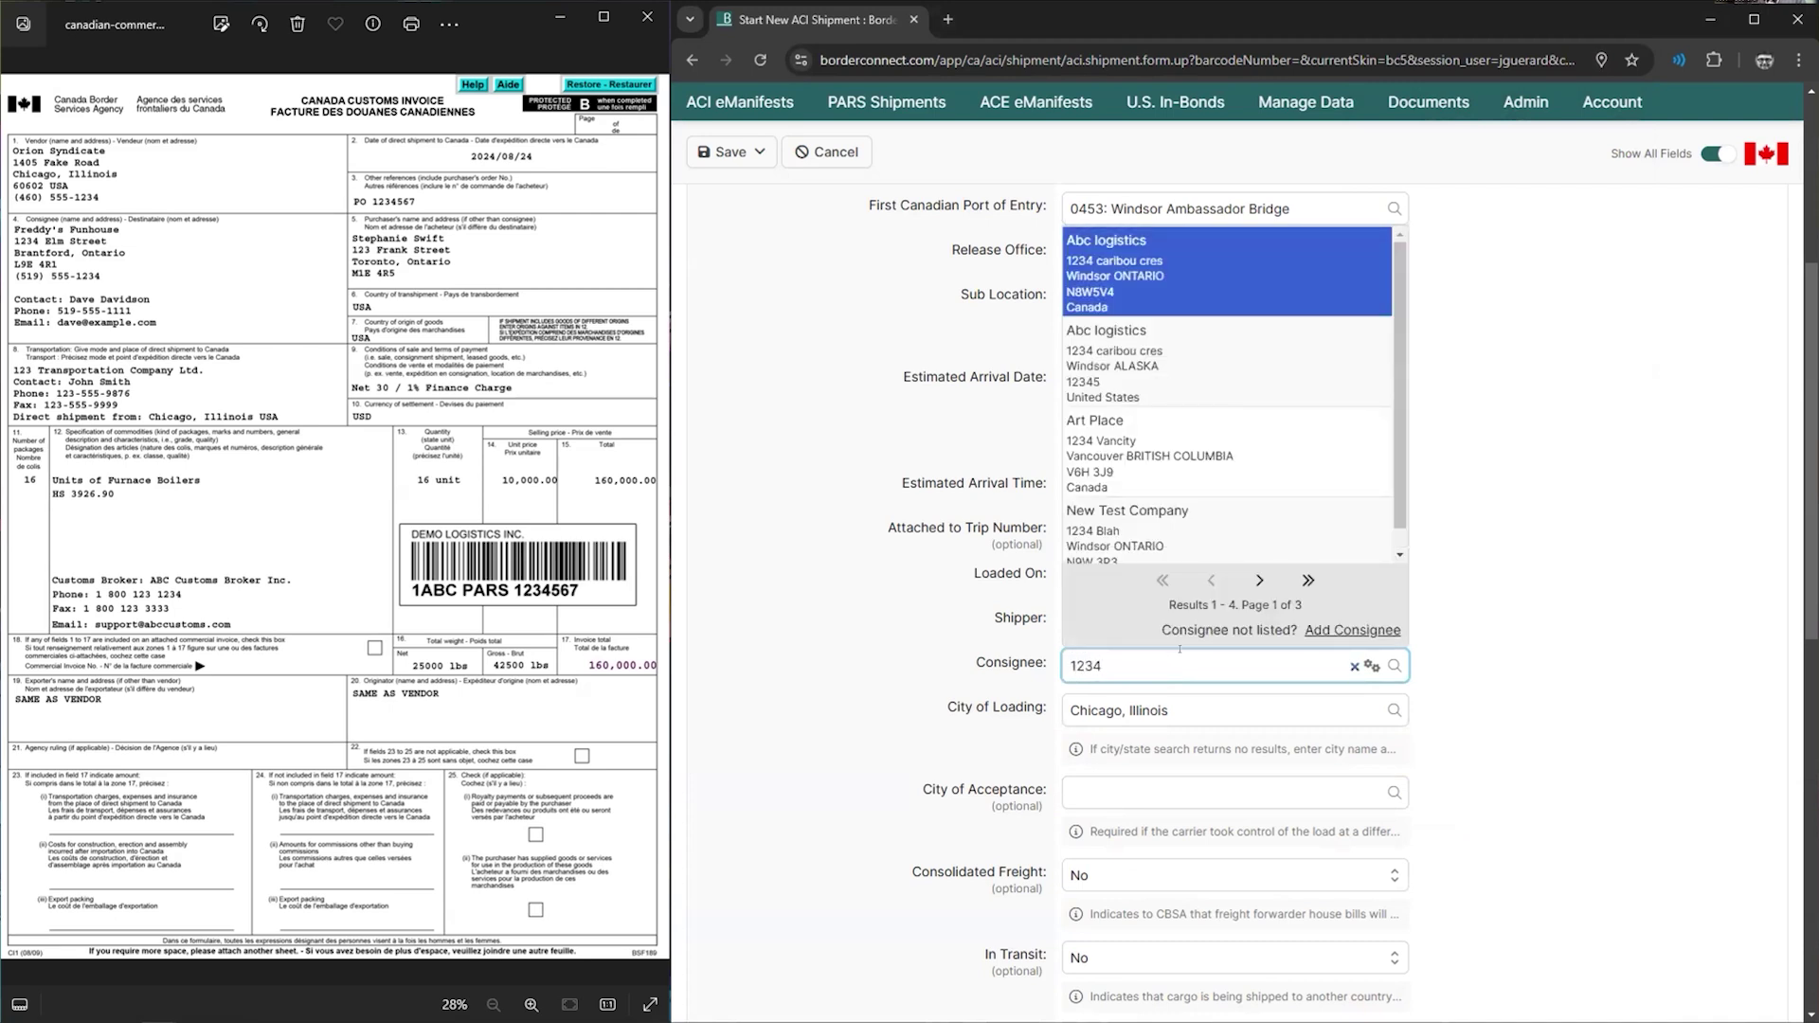
pyautogui.write(' elm')
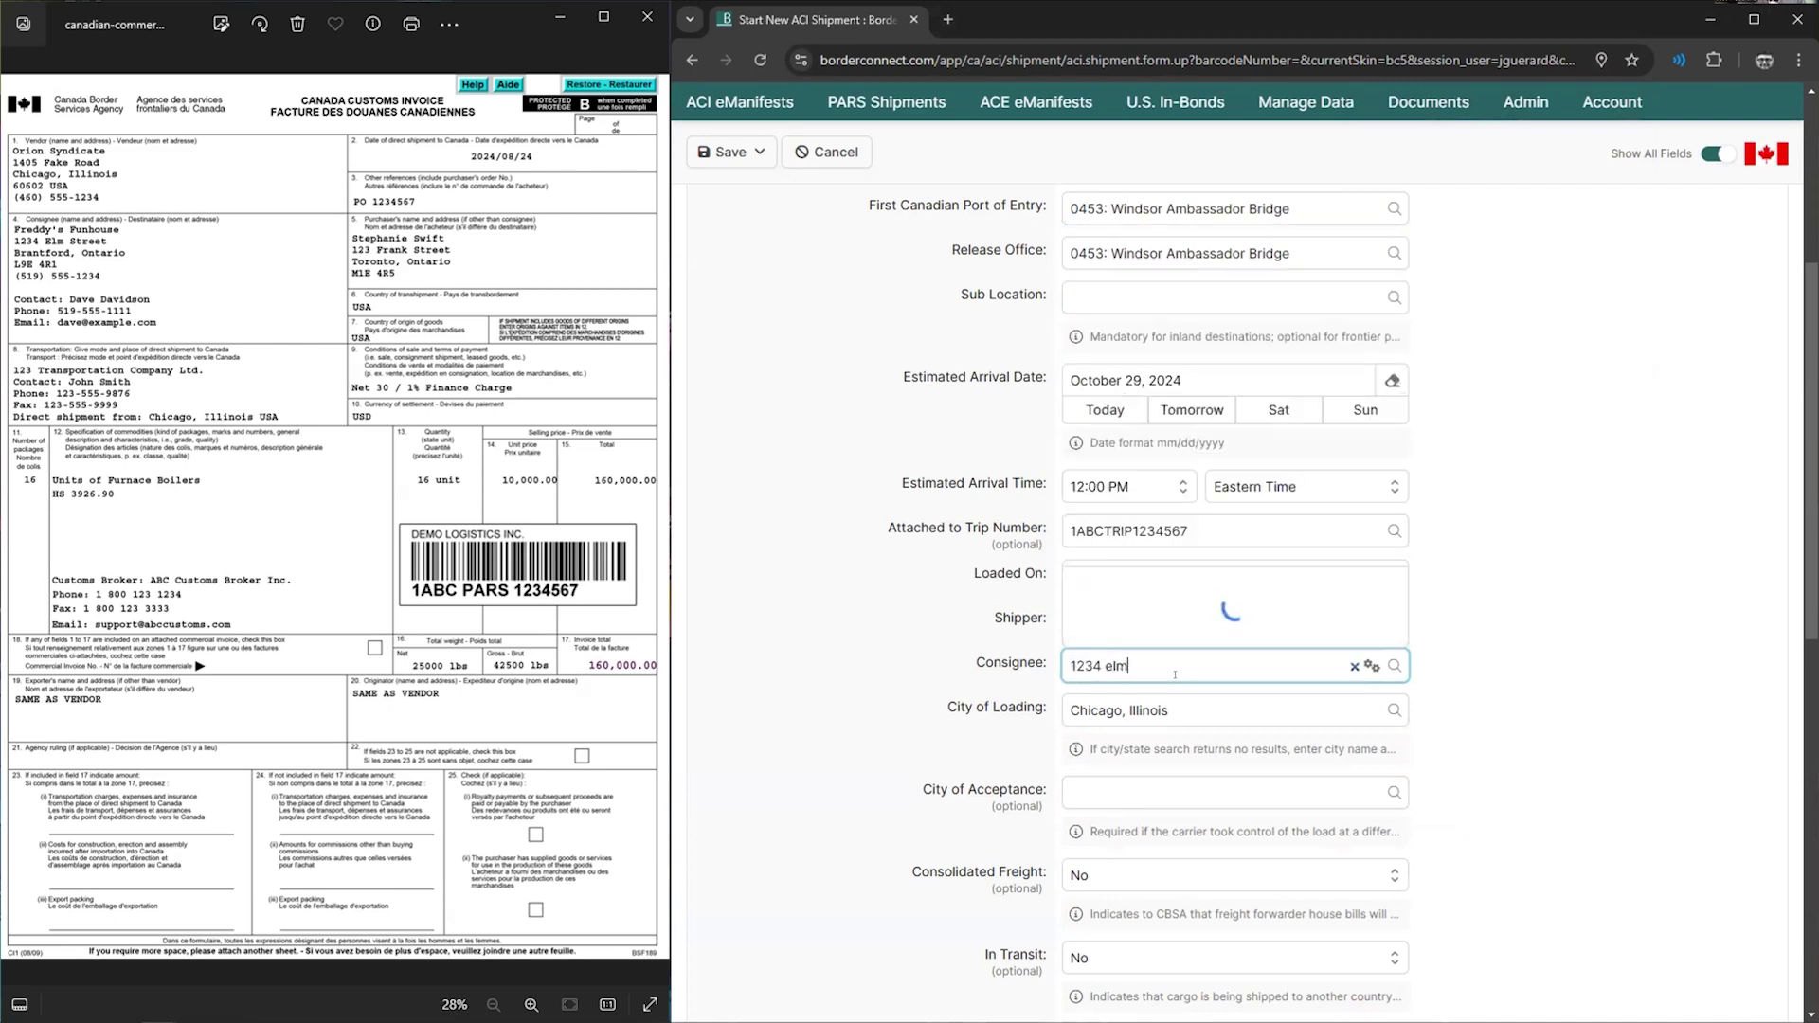
pyautogui.click(1209, 642)
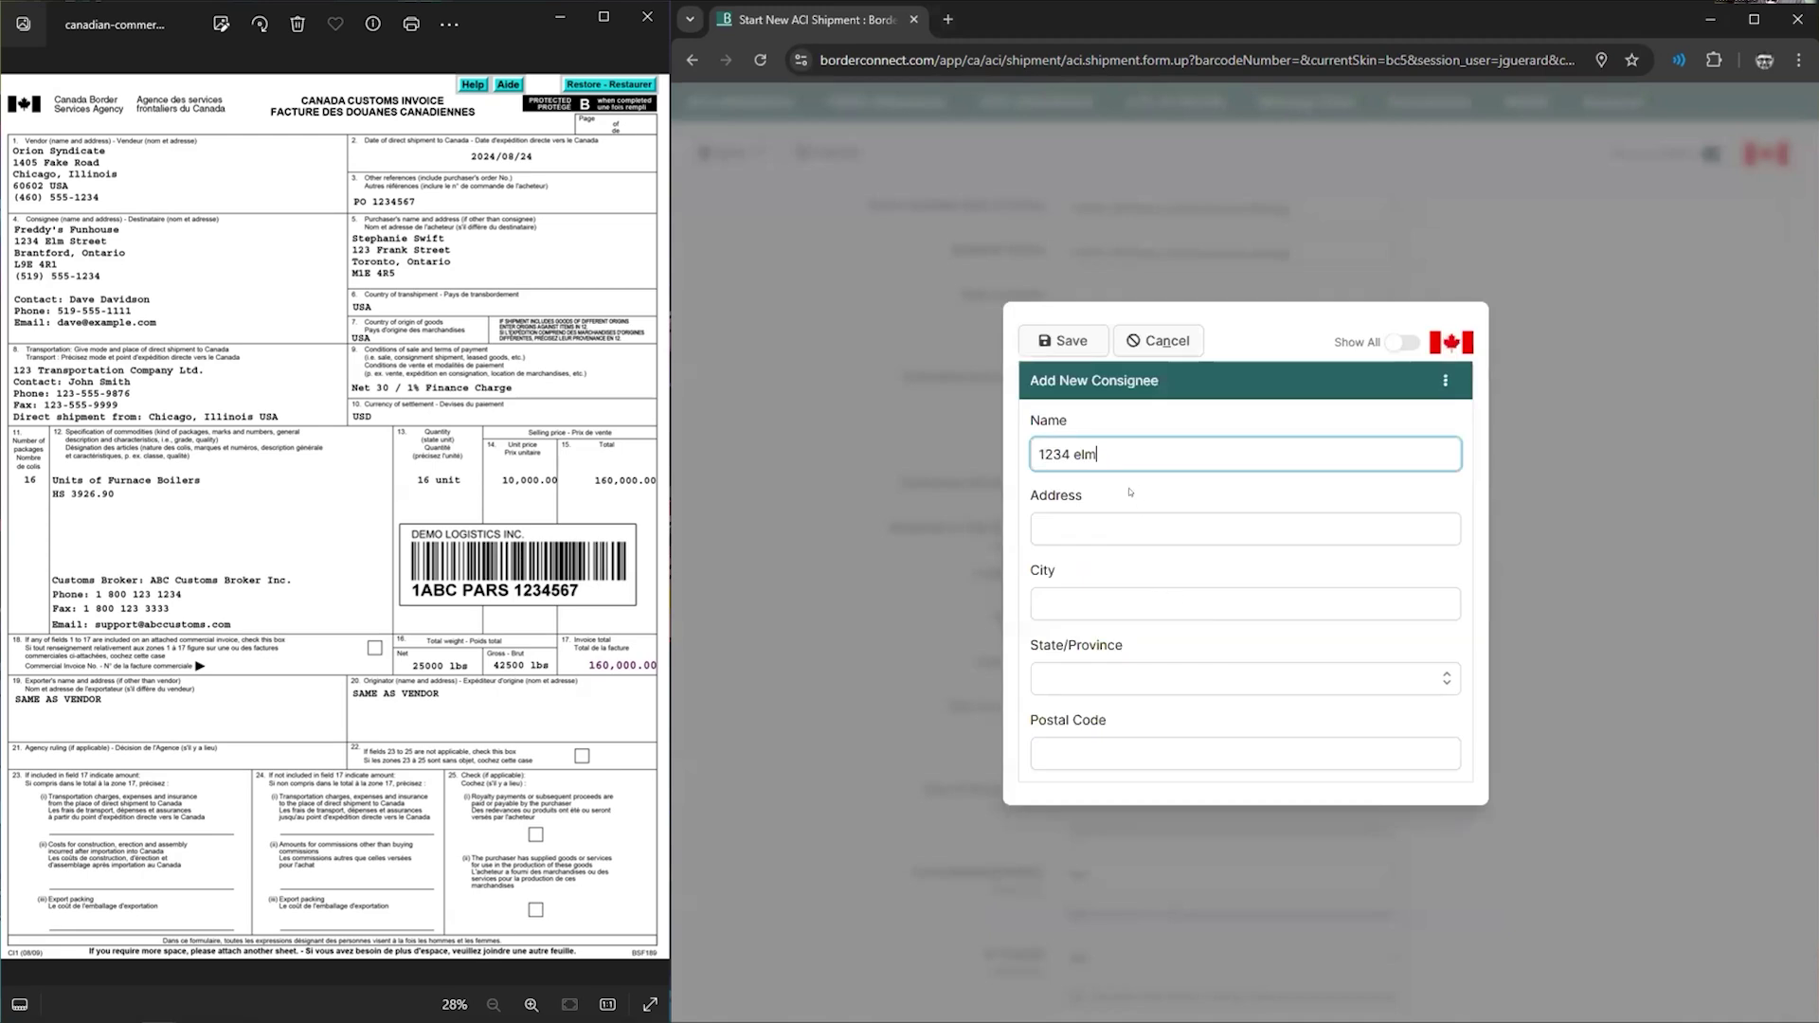
pyautogui.write('Fre')
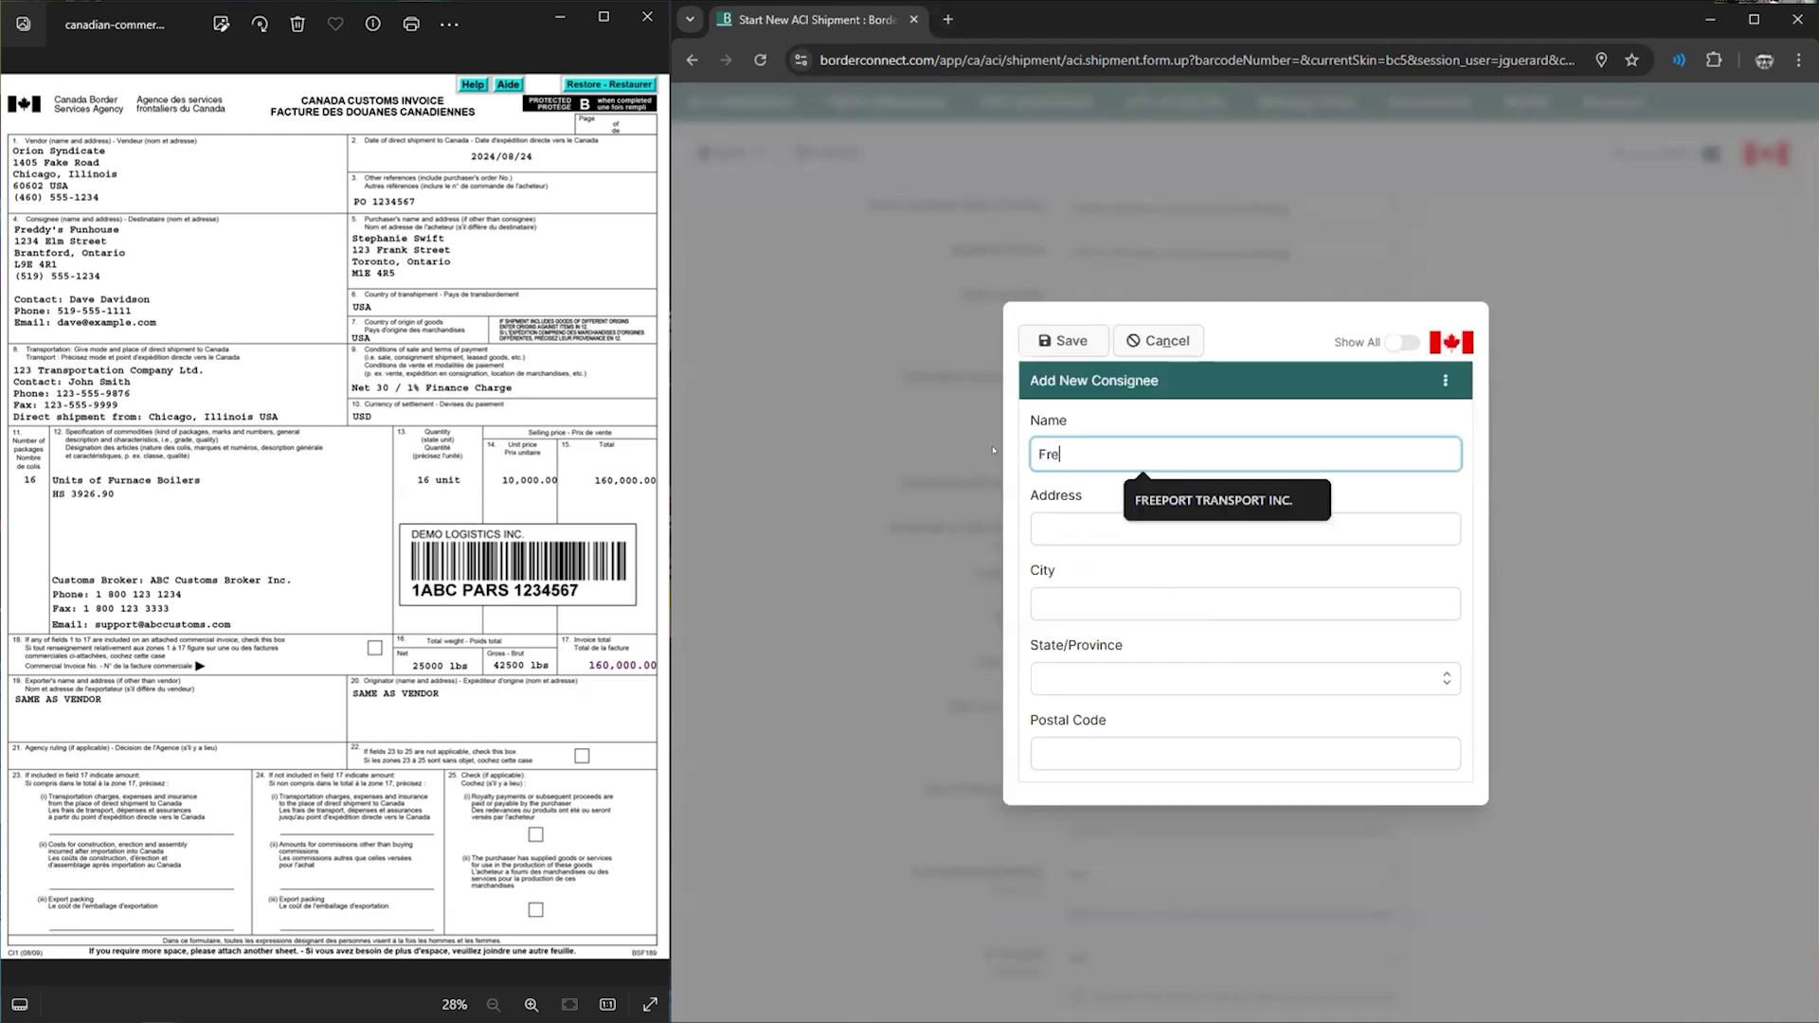
pyautogui.write('edys F')
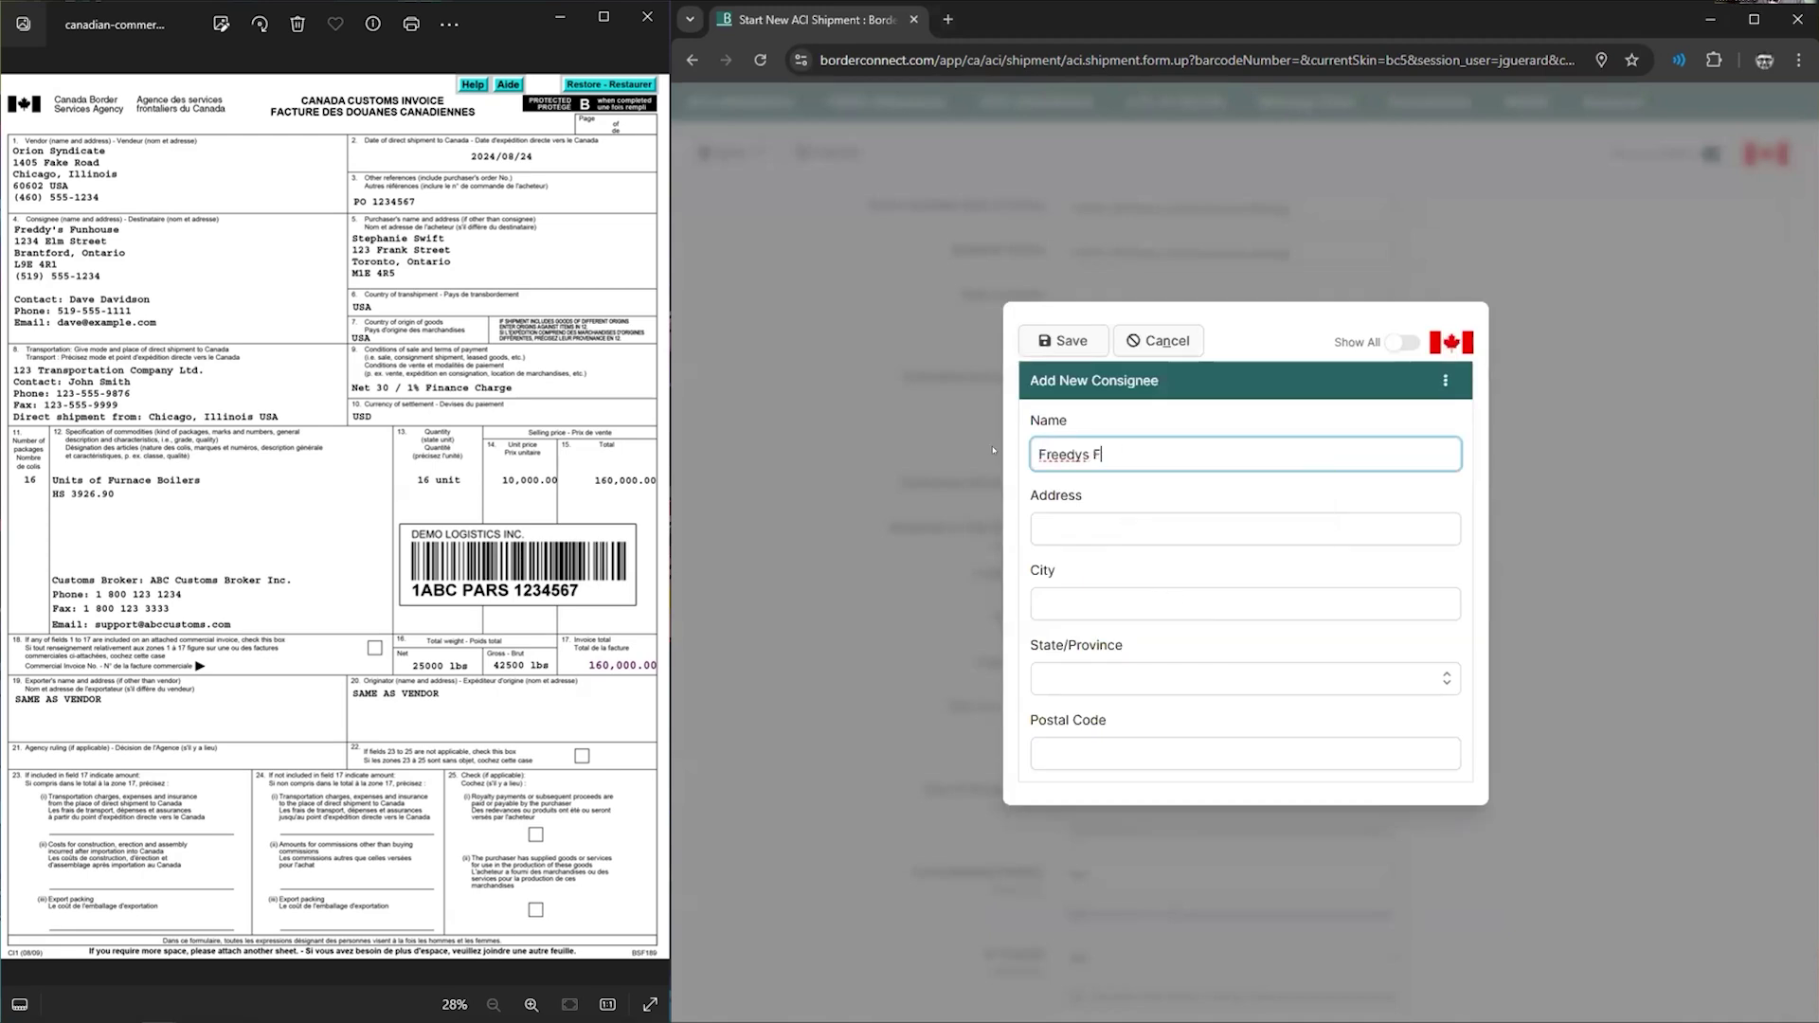
pyautogui.write('unhouse')
pyautogui.press('Tab')
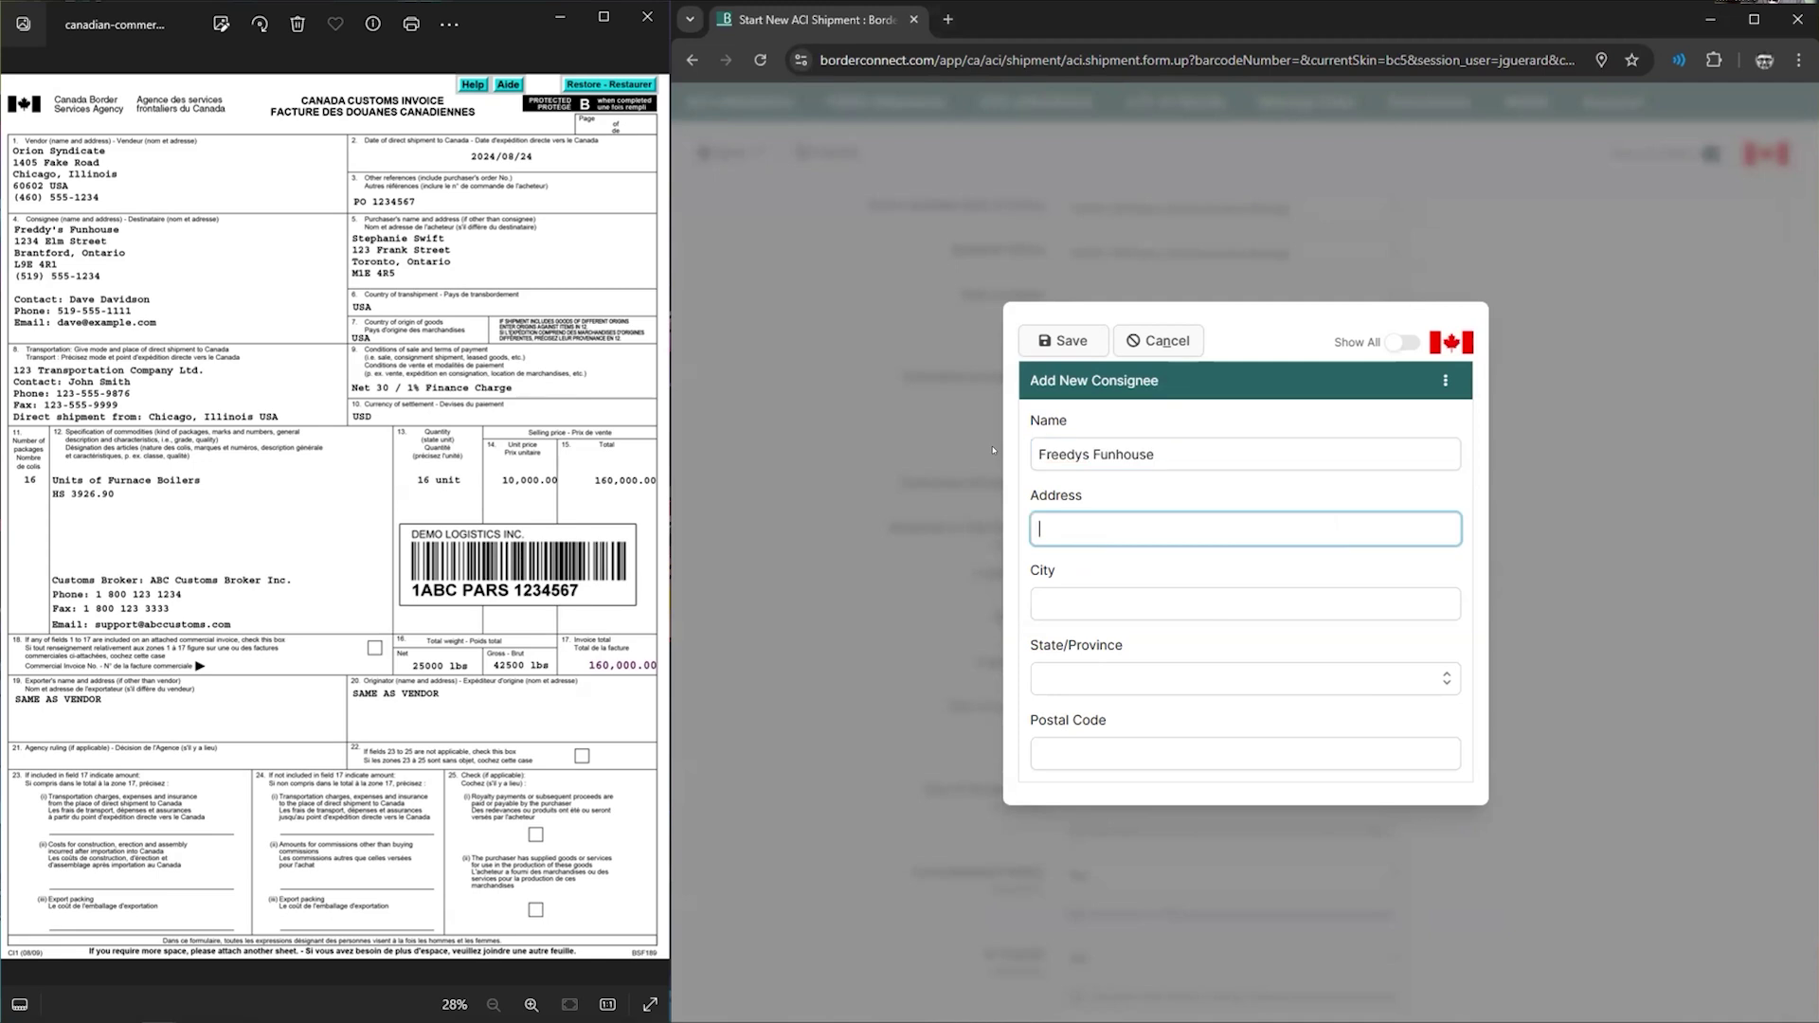
pyautogui.write('1234 Elm Street')
# - Set the consignee's city to Brantford and province to Ontario
pyautogui.press('Tab')
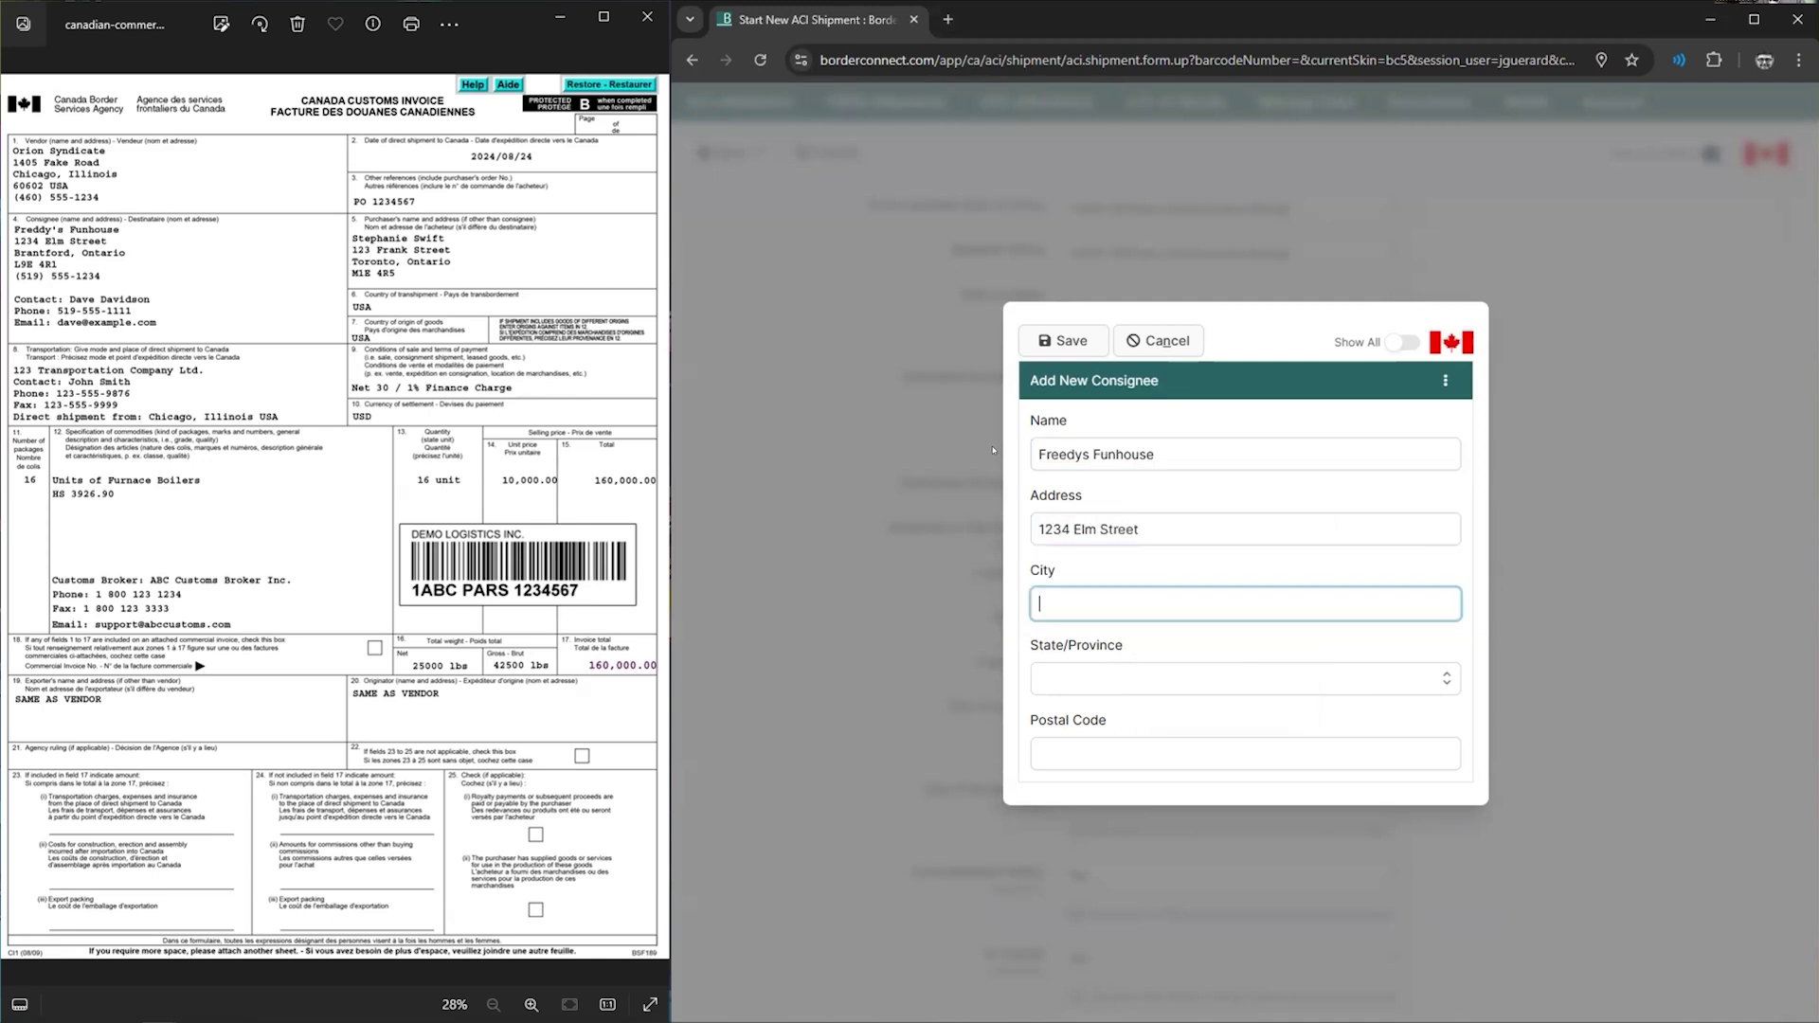
pyautogui.write('Brantford')
pyautogui.press('Tab')
pyautogui.write('ONT')
pyautogui.hotkey('shift', 'Tab')
pyautogui.write('ont')
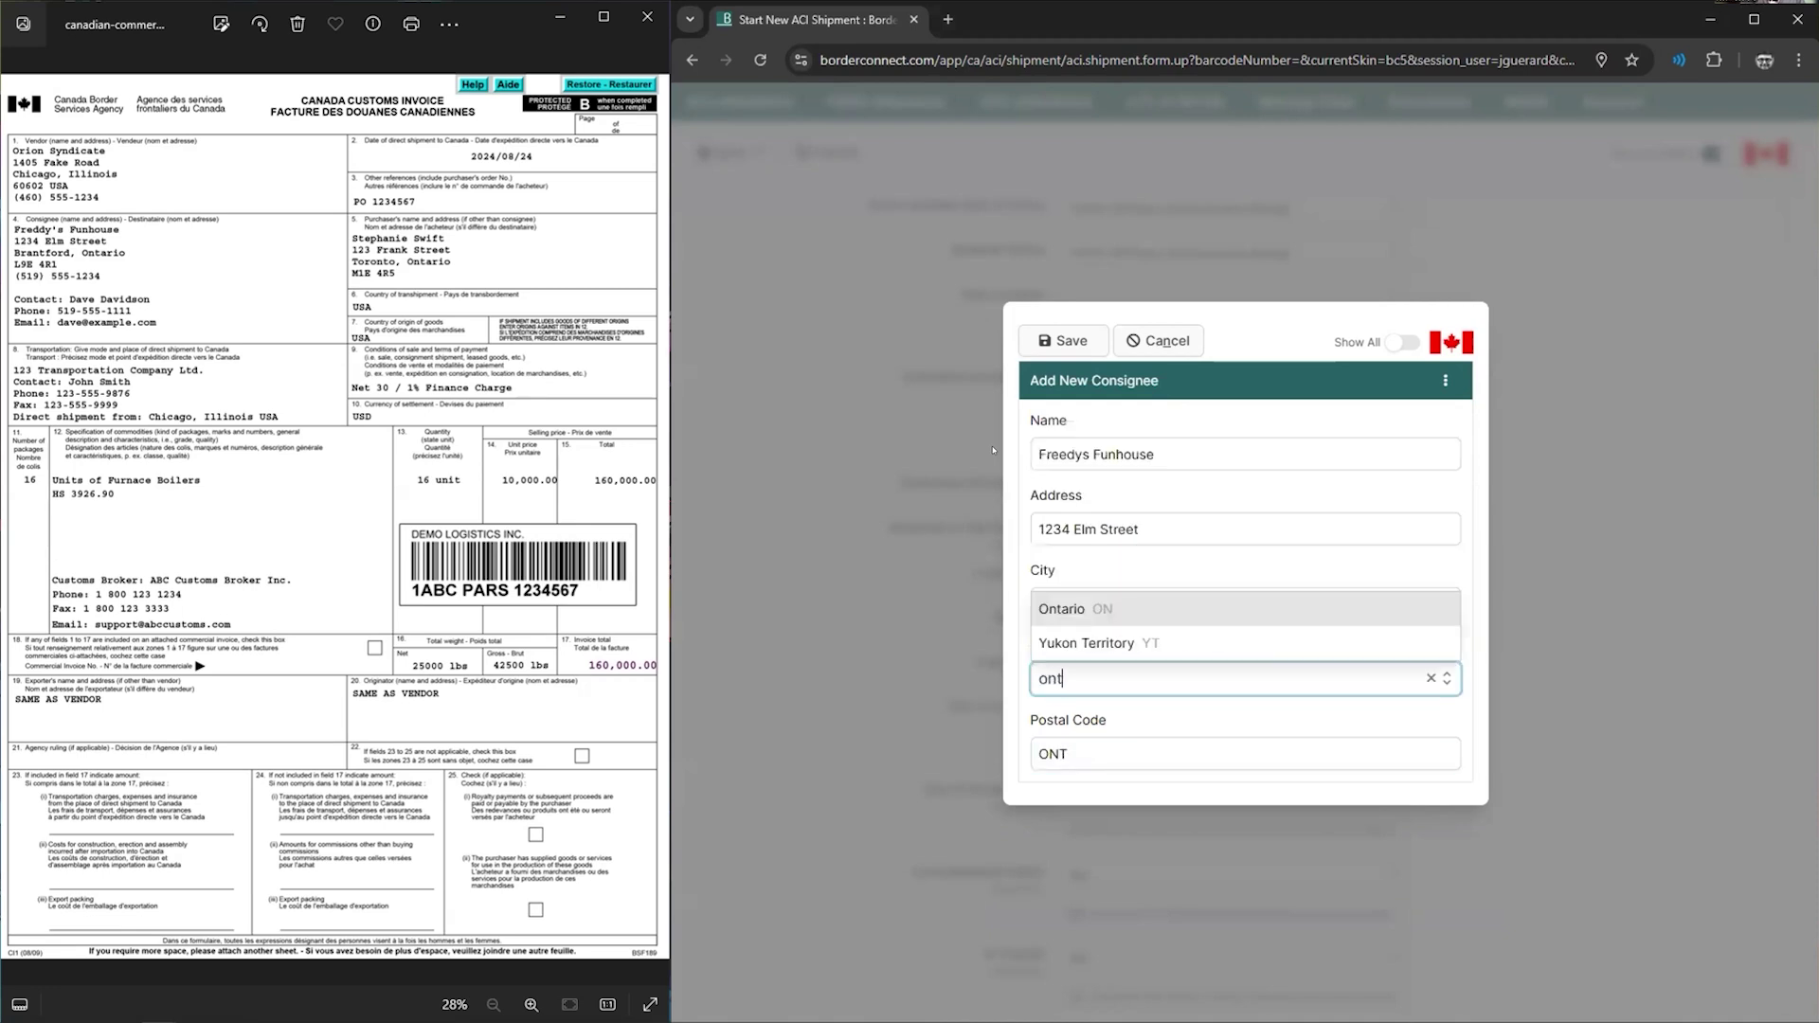
pyautogui.press('Tab')
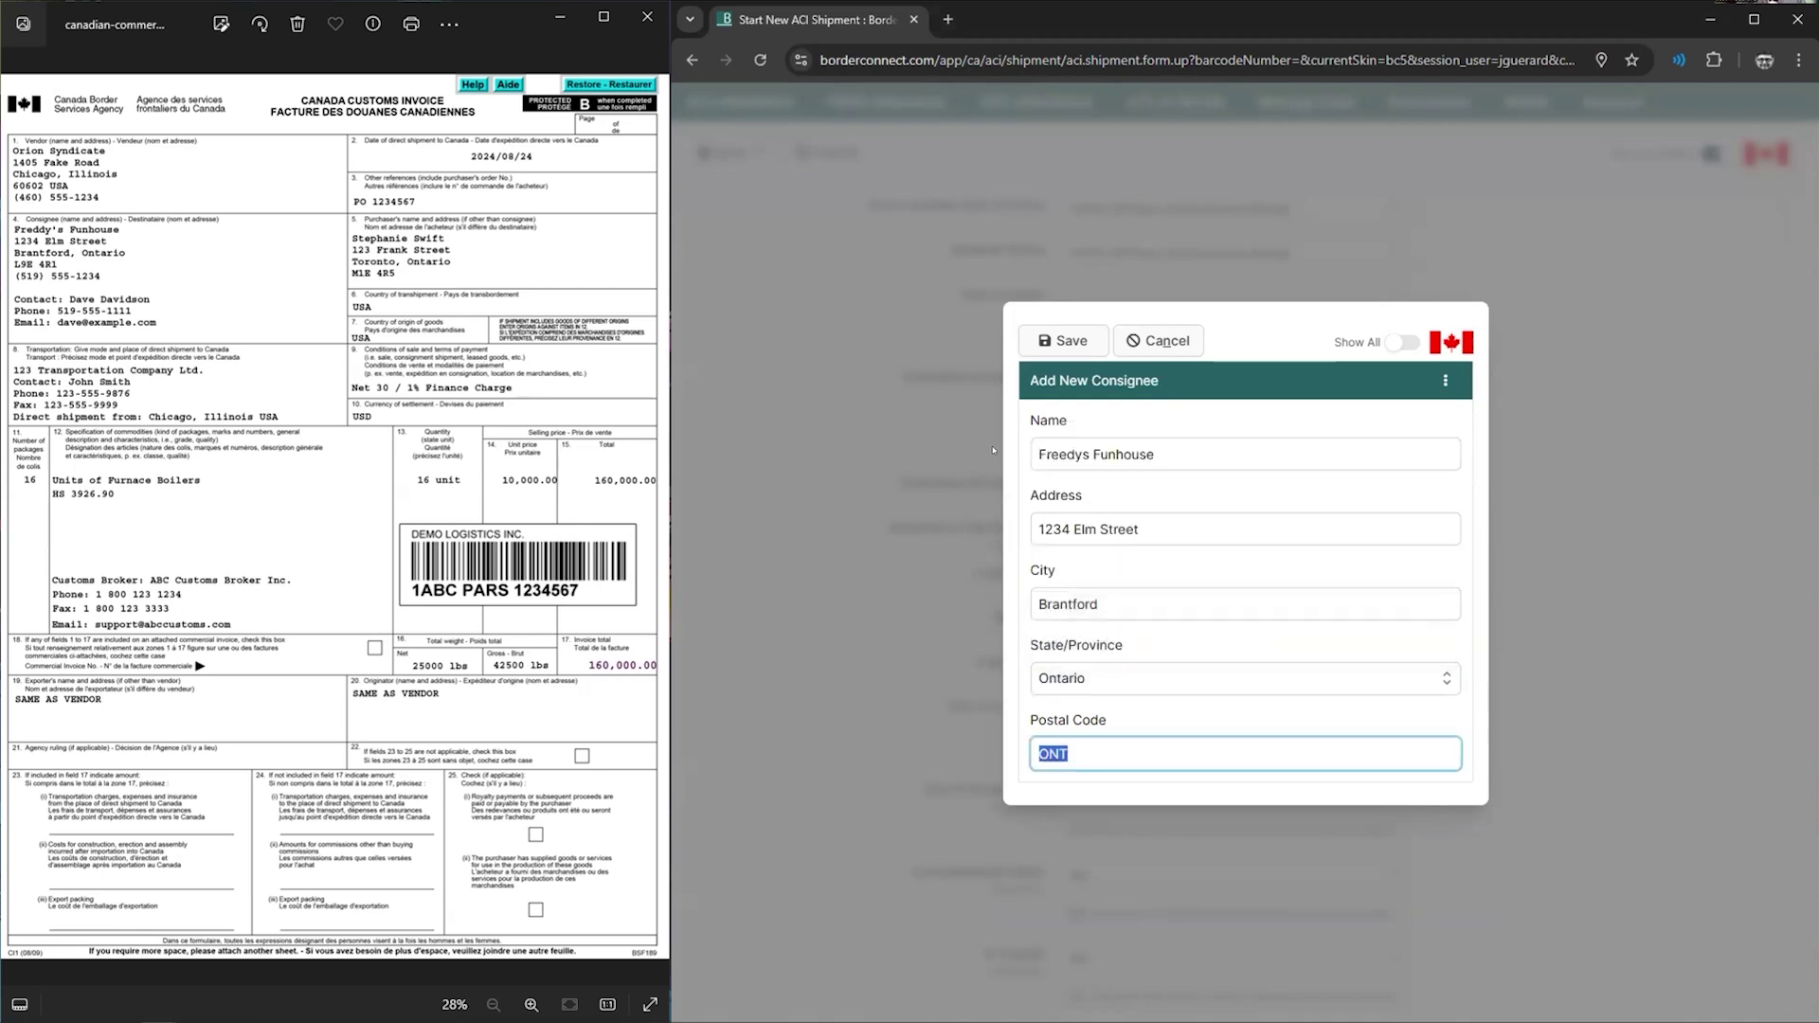
# - Enter and correct the consignee's postal code, then save the consignee
pyautogui.write('L9ER41')
pyautogui.click(1062, 340)
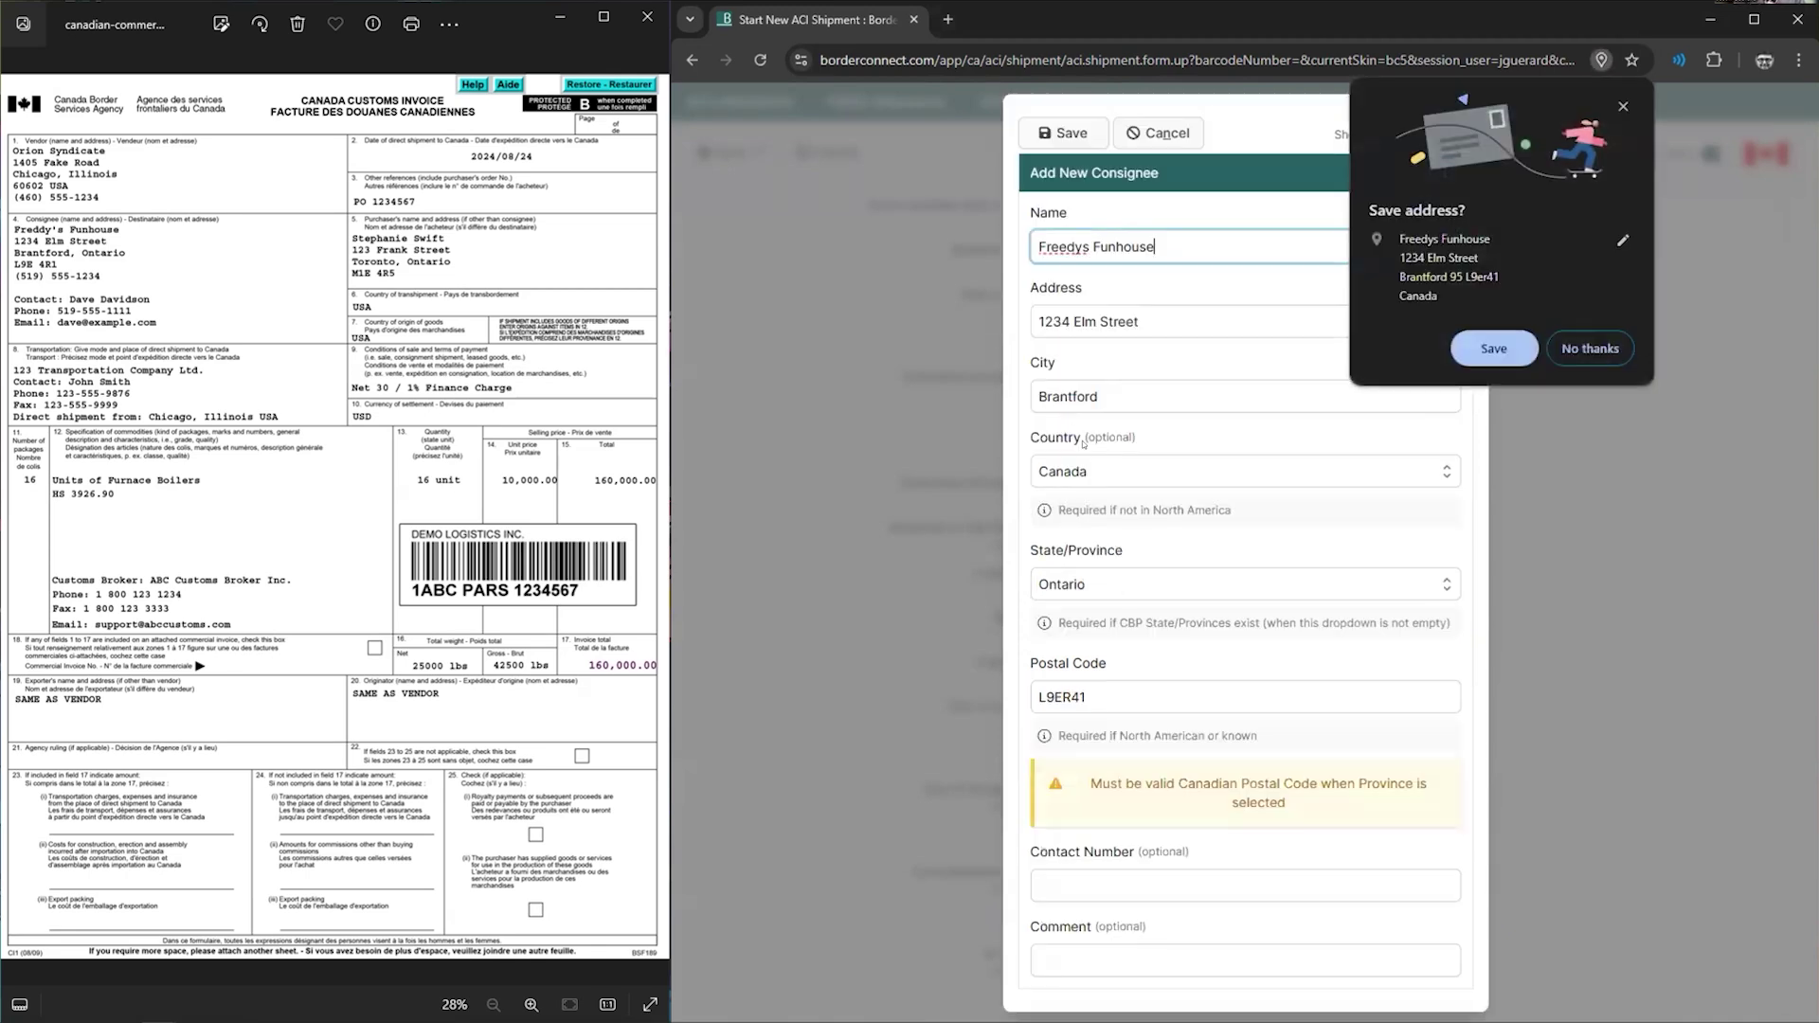
pyautogui.click(1623, 106)
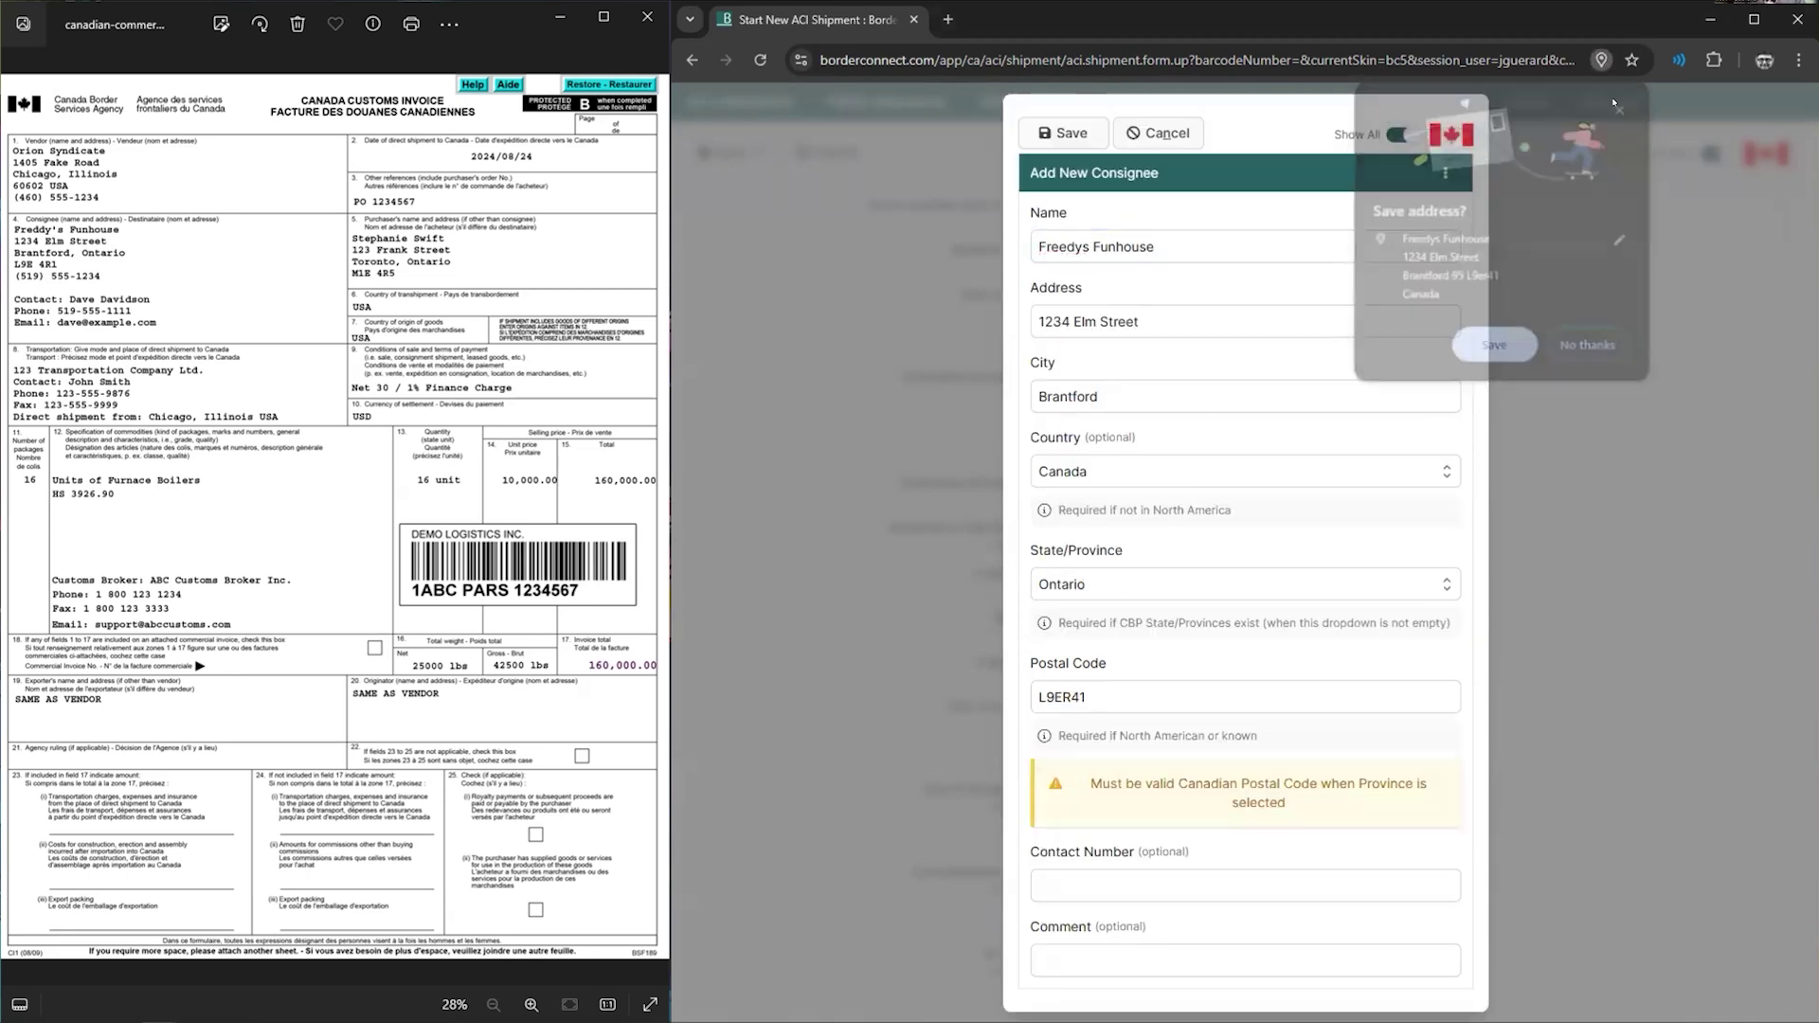
pyautogui.click(1056, 679)
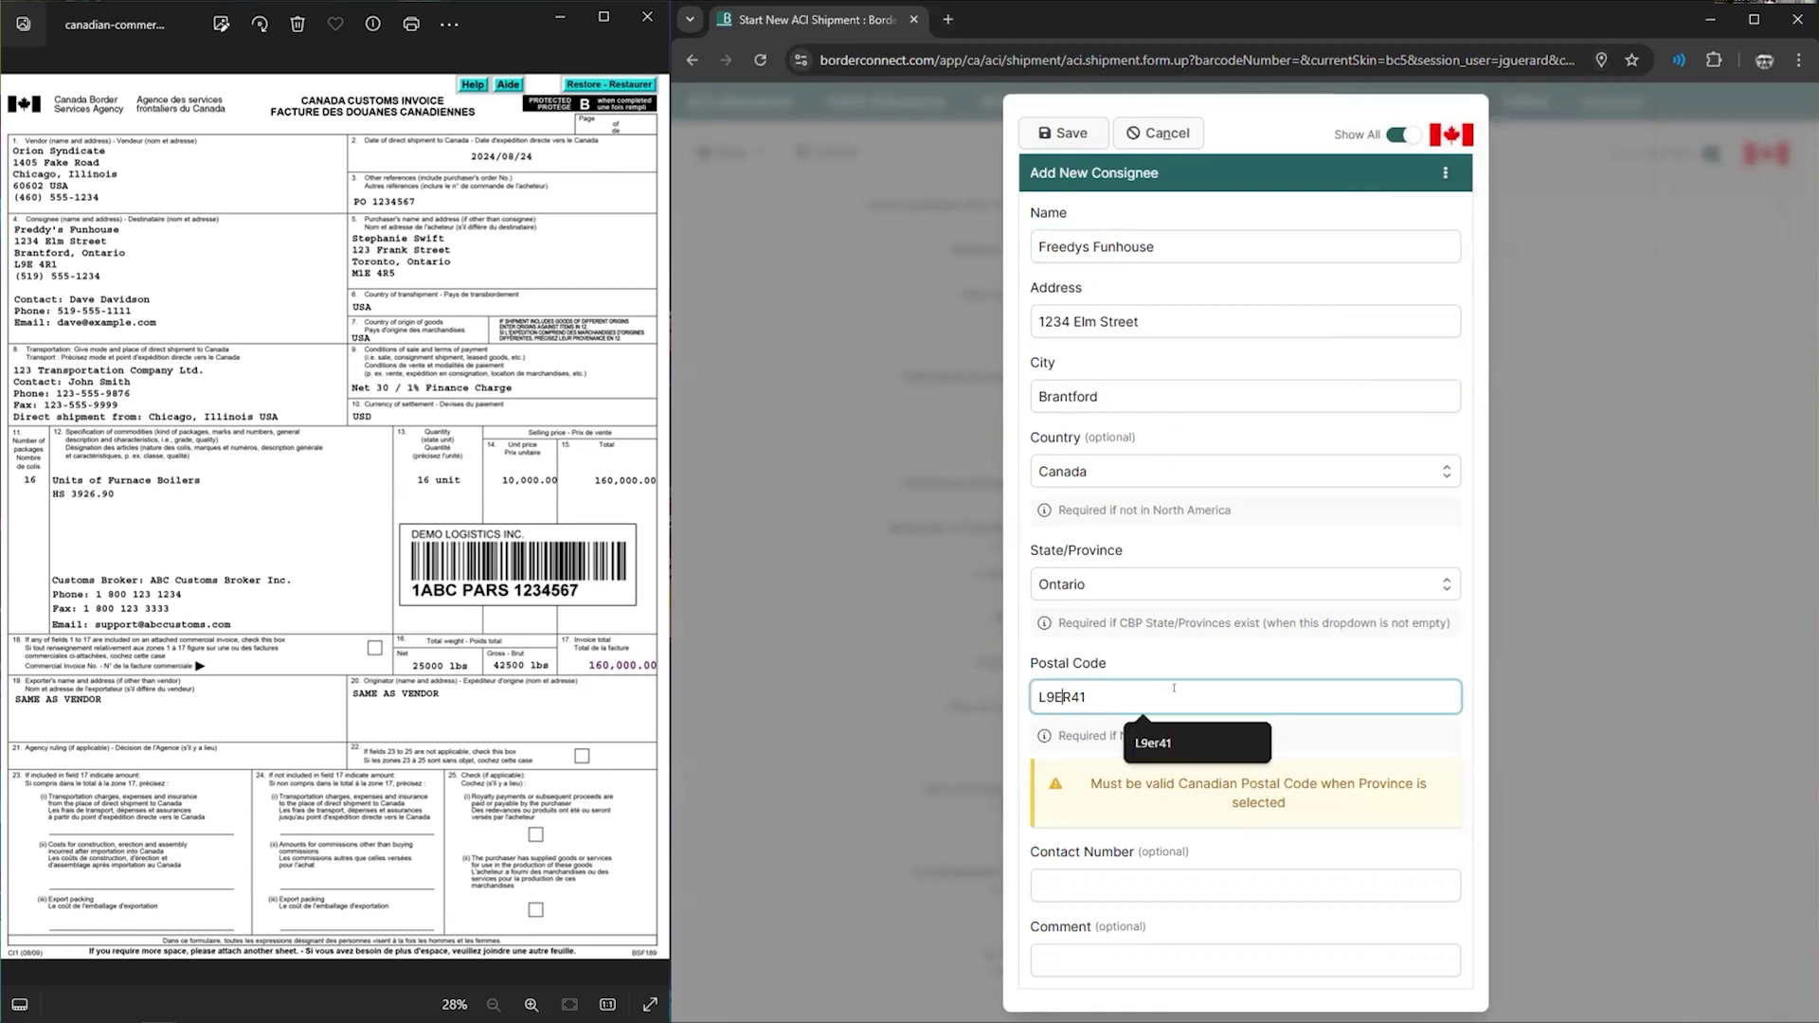
pyautogui.press('Delete')
pyautogui.press('Delete')
pyautogui.press('Delete')
pyautogui.write('41')
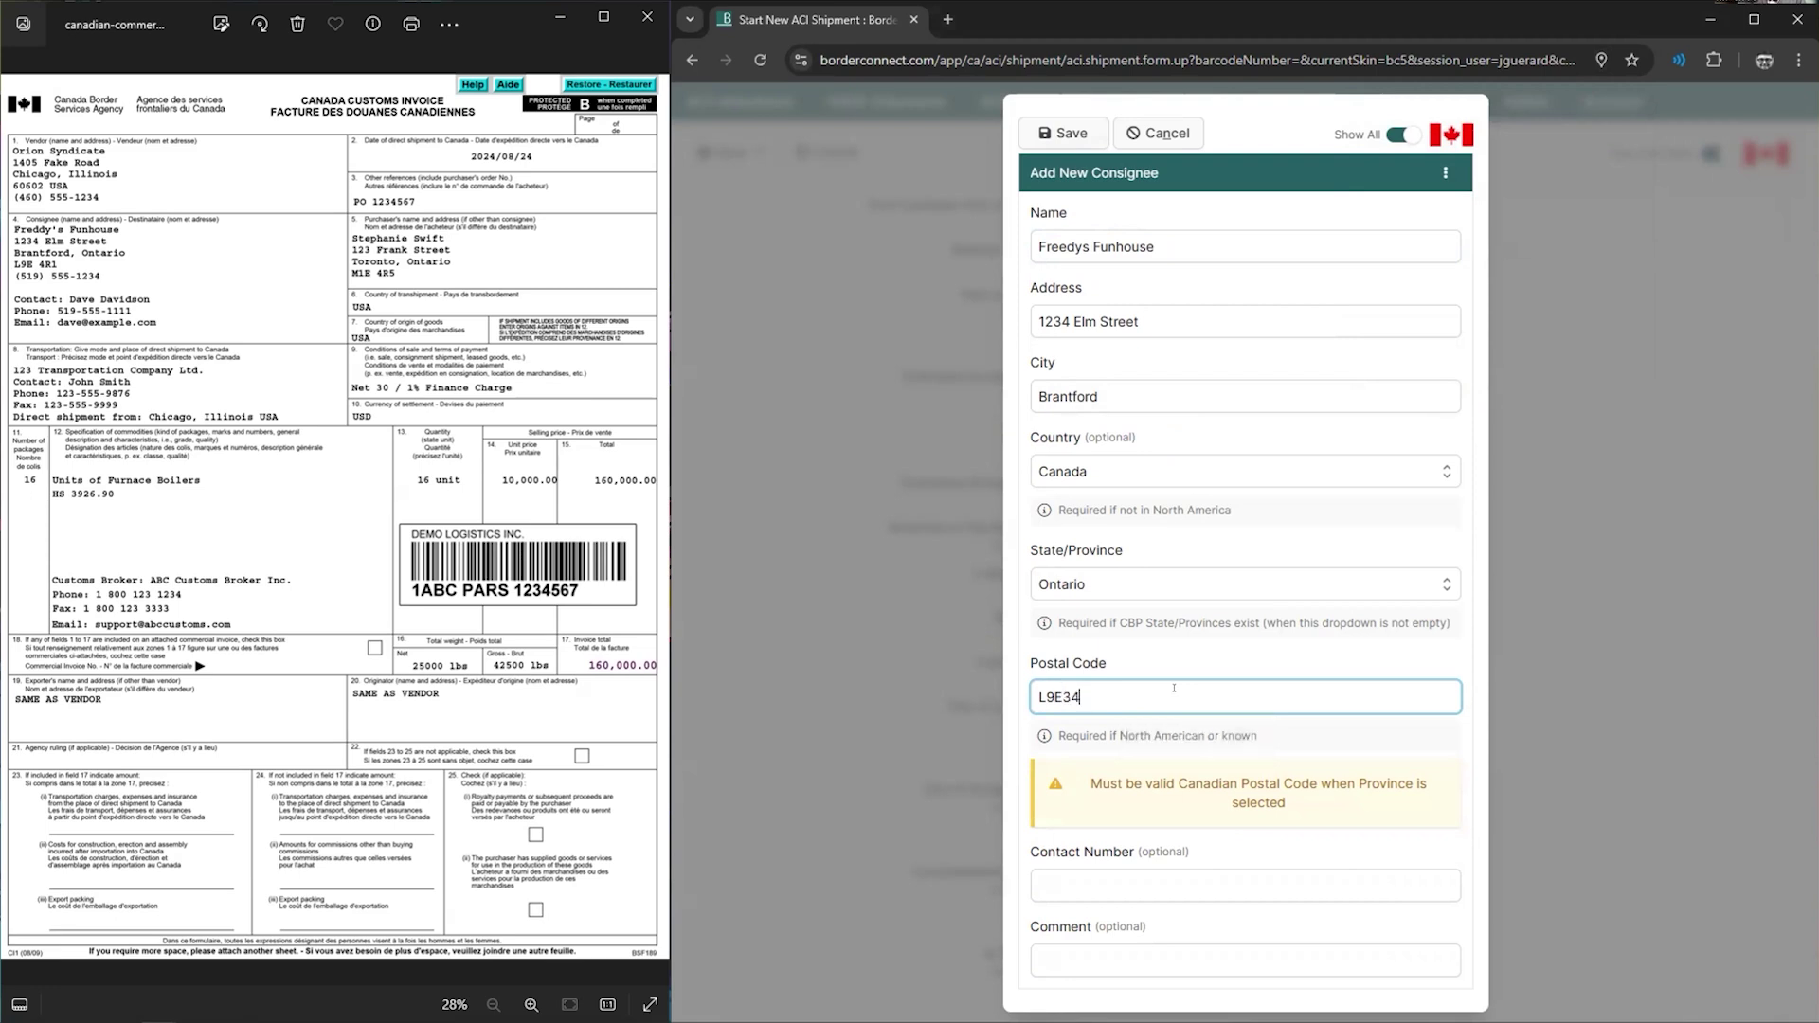
pyautogui.press('BackSpace')
pyautogui.press('BackSpace')
pyautogui.write('4R1')
pyautogui.click(1071, 134)
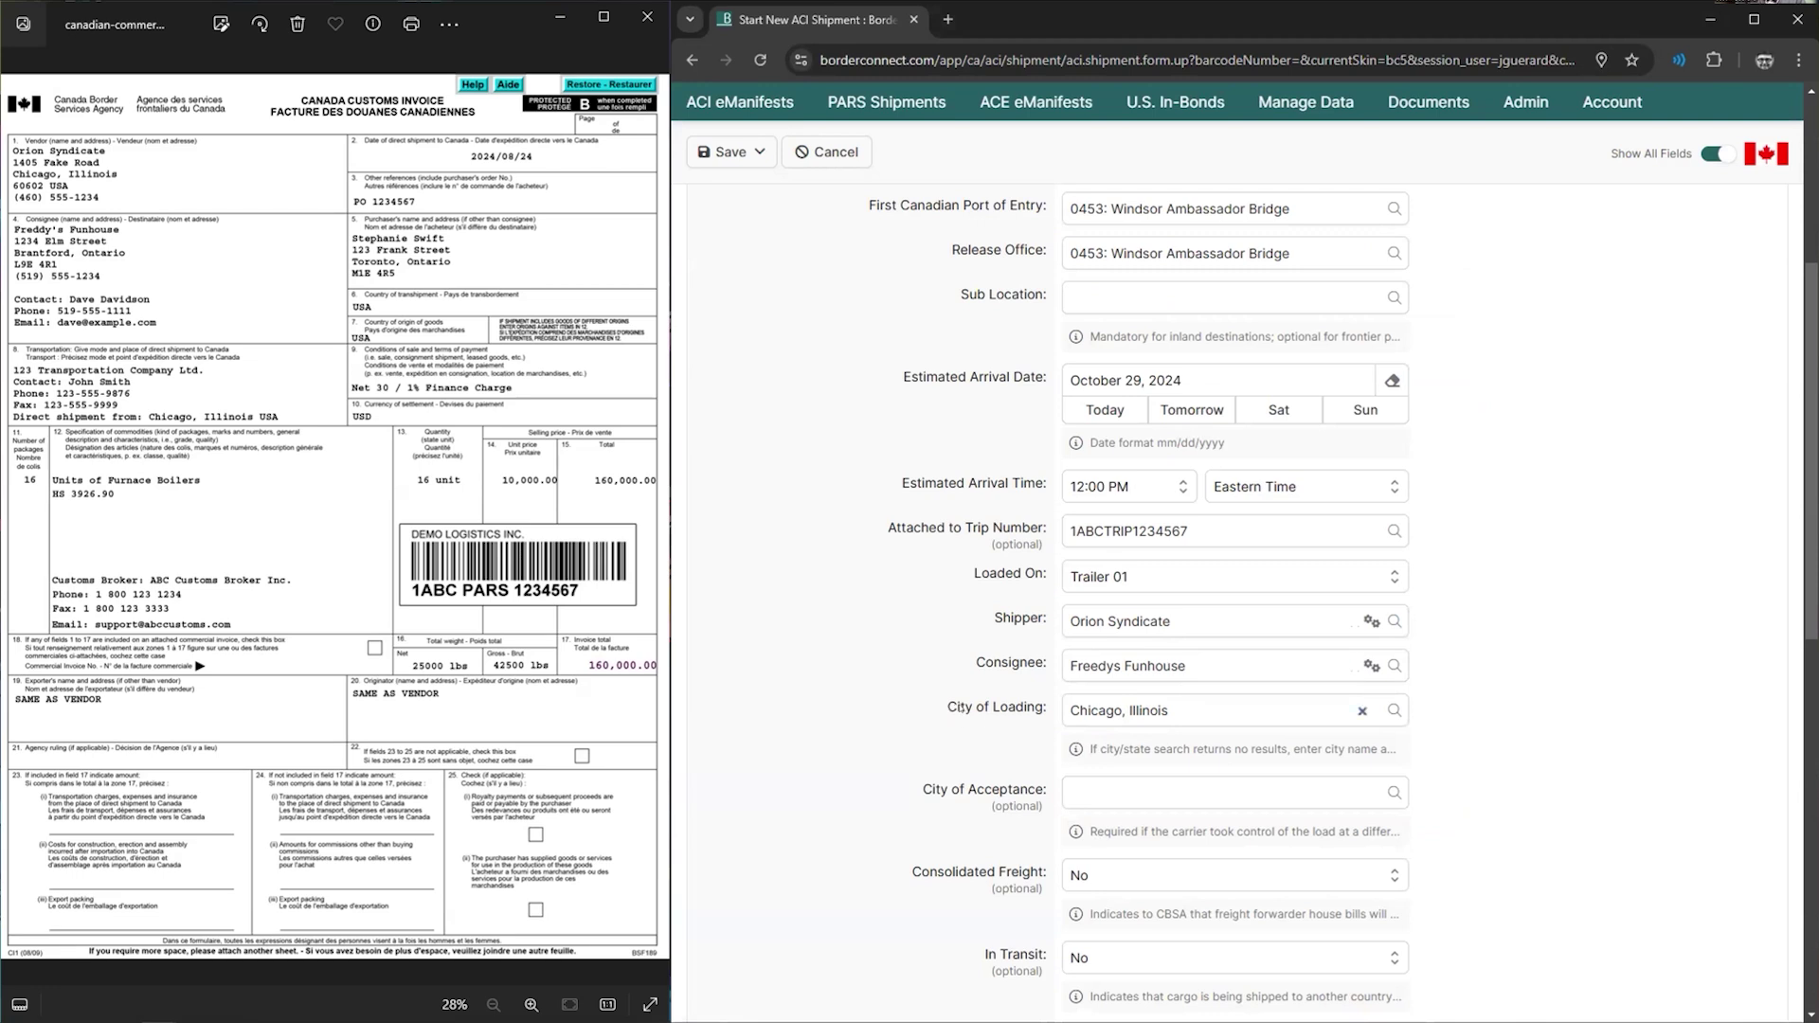
# - Review the Shipper and City of Loading fields, keeping Chicago, Illinois
pyautogui.moveTo(955, 708); pyautogui.dragTo(1037, 707)
pyautogui.moveTo(993, 620); pyautogui.dragTo(1023, 603)
pyautogui.scroll(-1, 1005, 653)
pyautogui.click(990, 692)
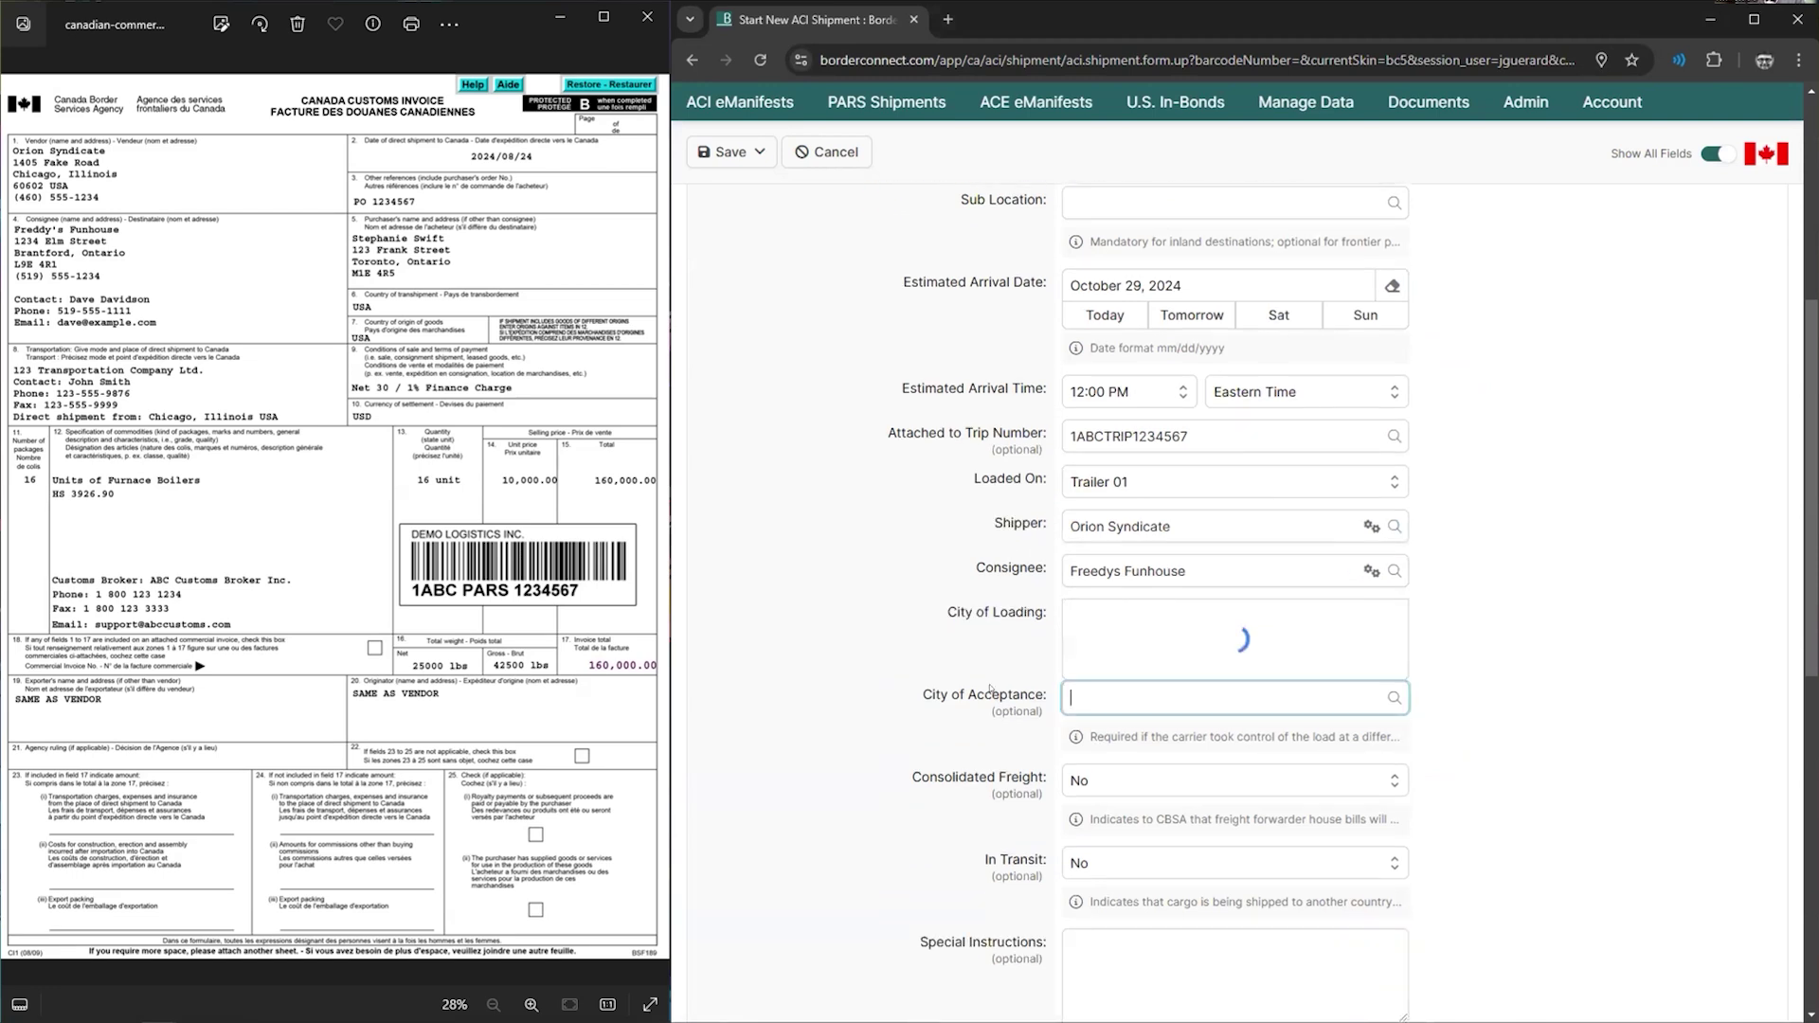
pyautogui.scroll(1, 880, 676)
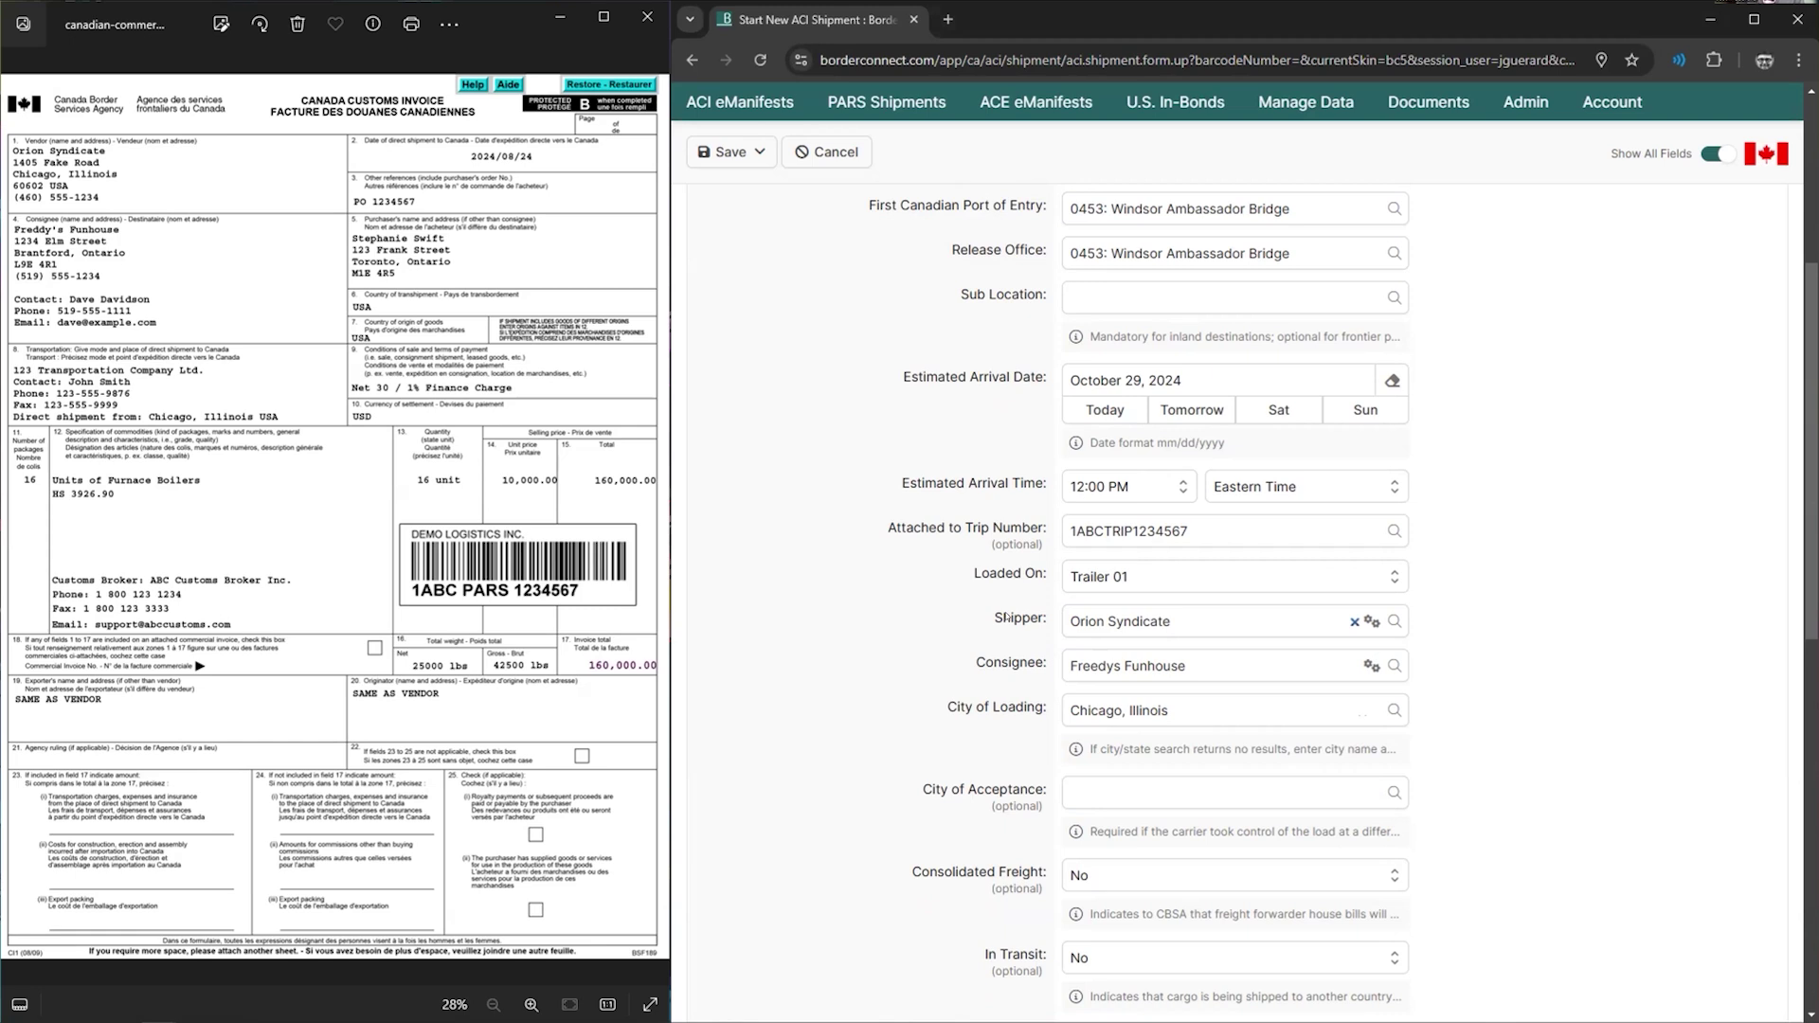
pyautogui.moveTo(977, 707); pyautogui.dragTo(1042, 709)
pyautogui.moveTo(989, 786)
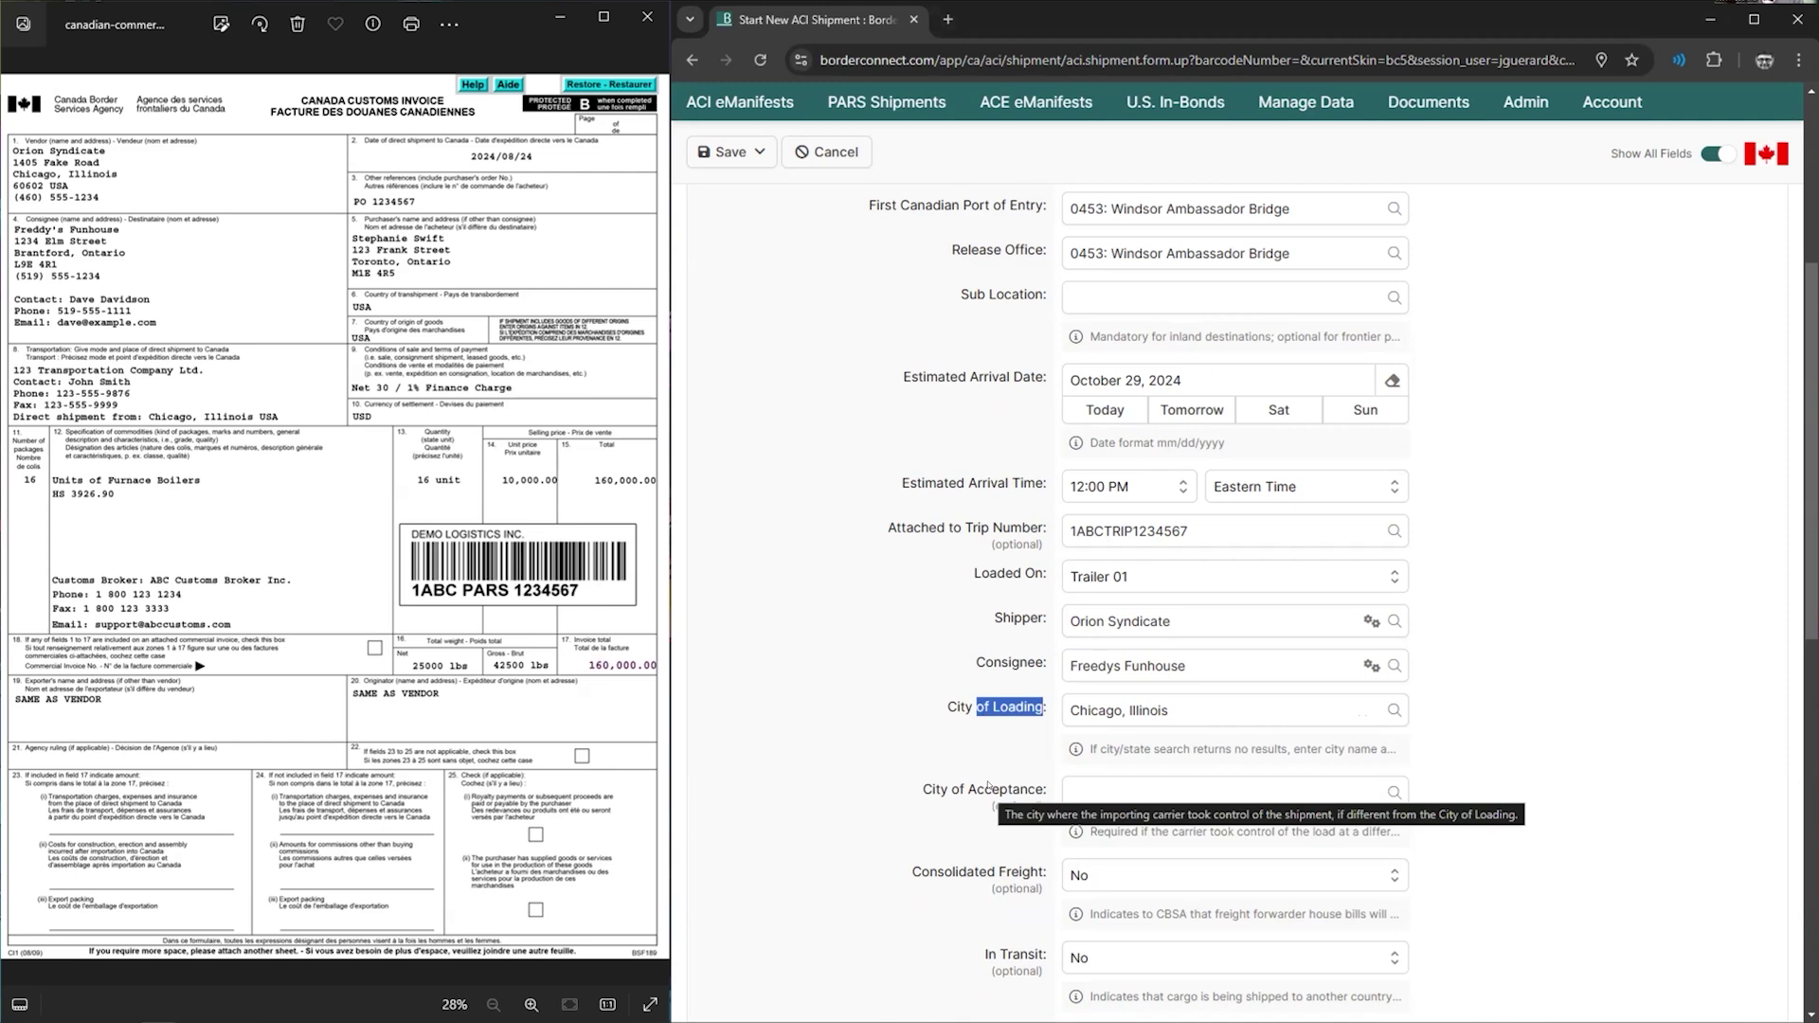
pyautogui.click(826, 703)
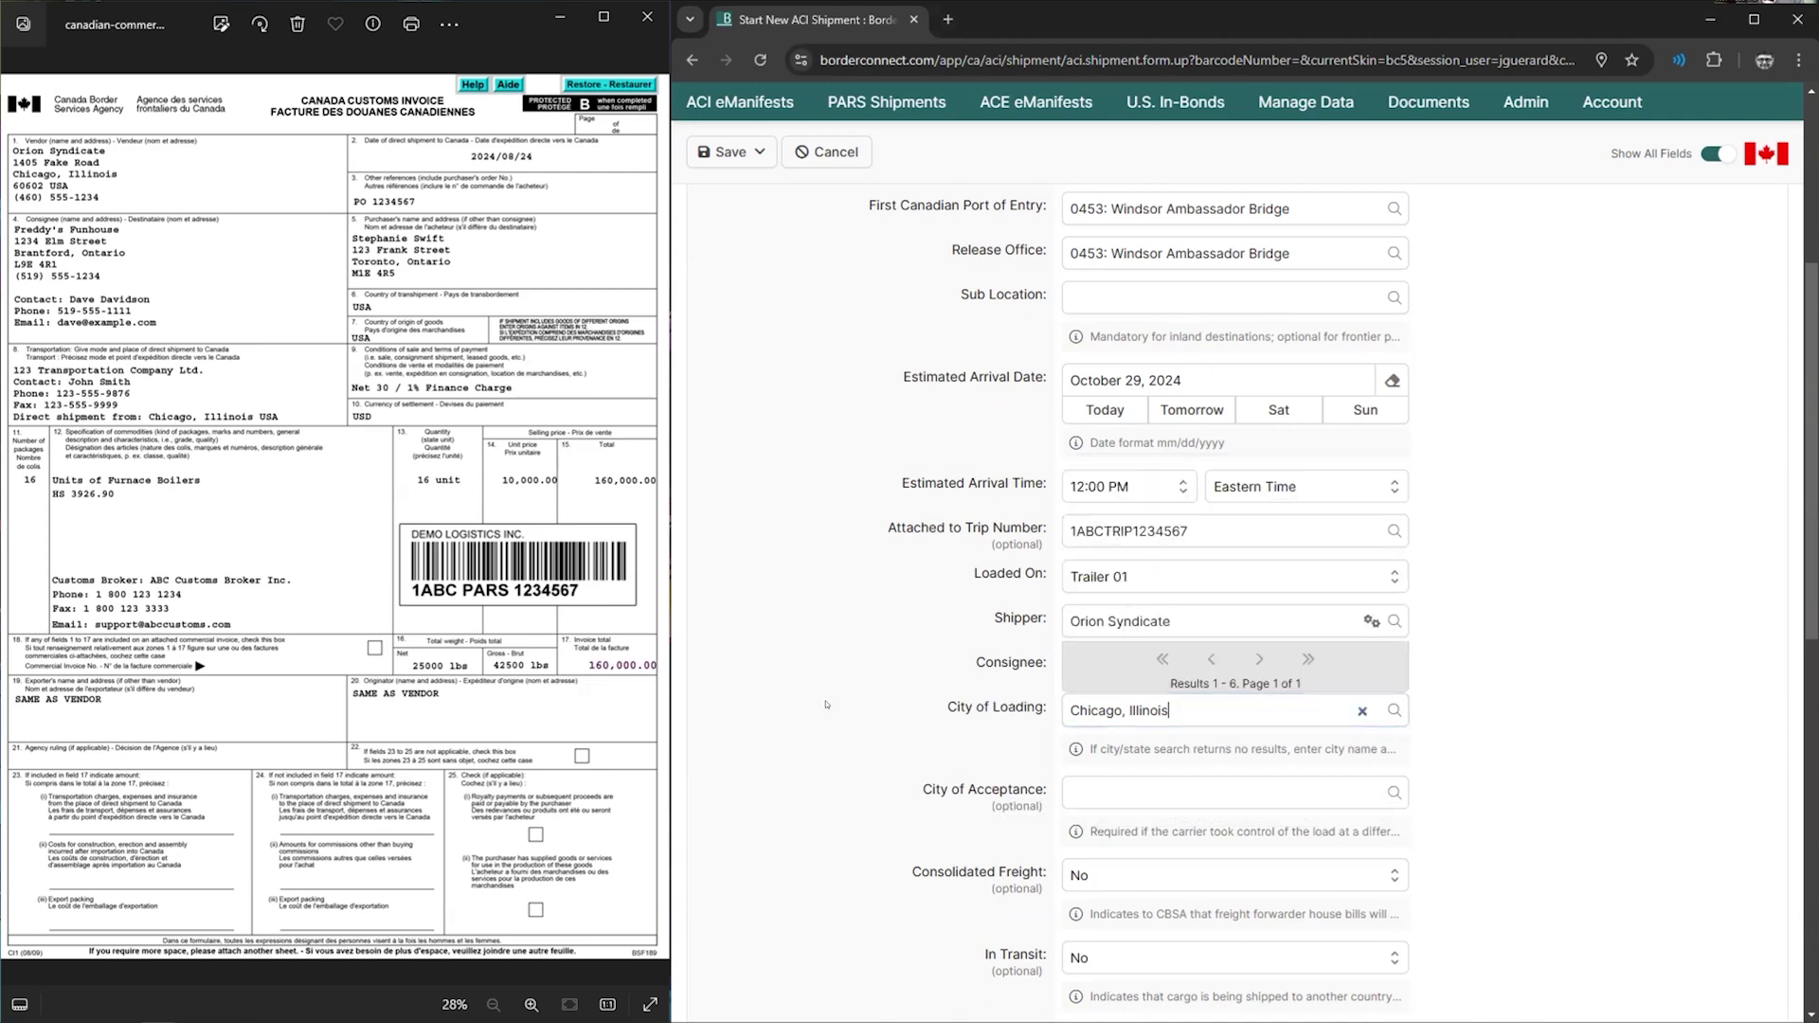
pyautogui.click(1585, 627)
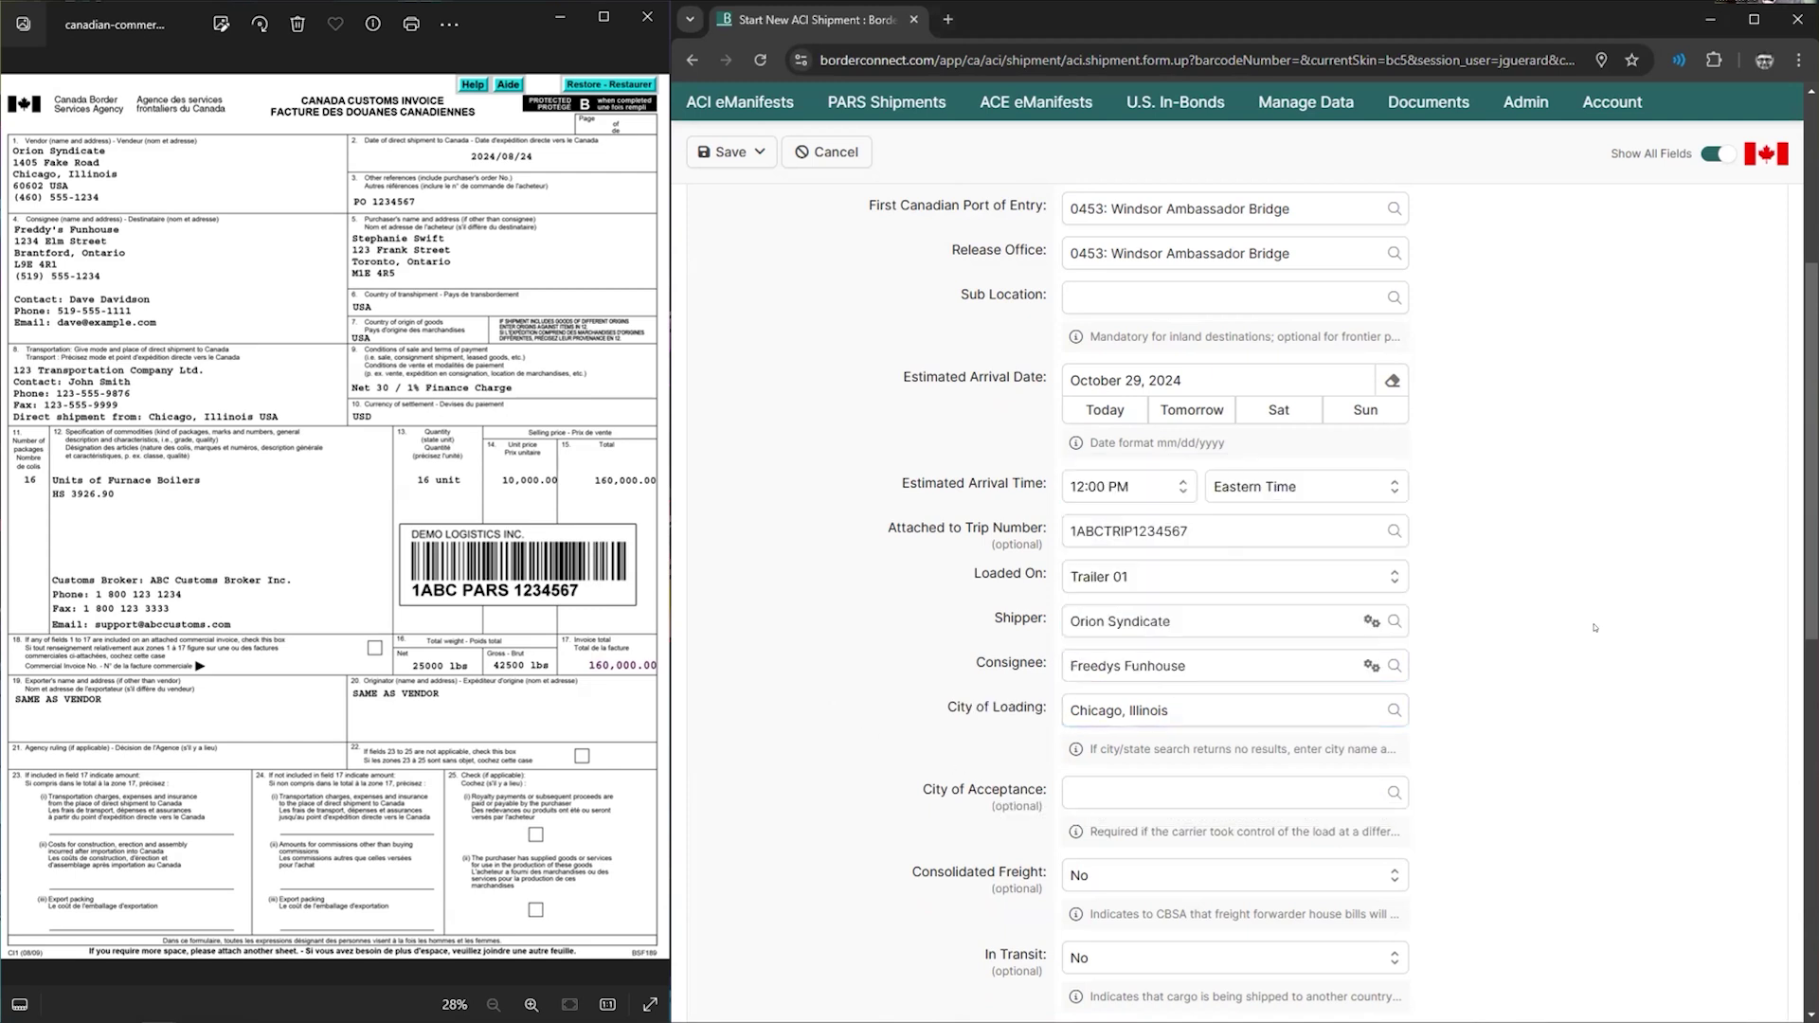
# - Save the shipment and continue to a blank Add New Commodity form
pyautogui.scroll(-2, 1585, 627)
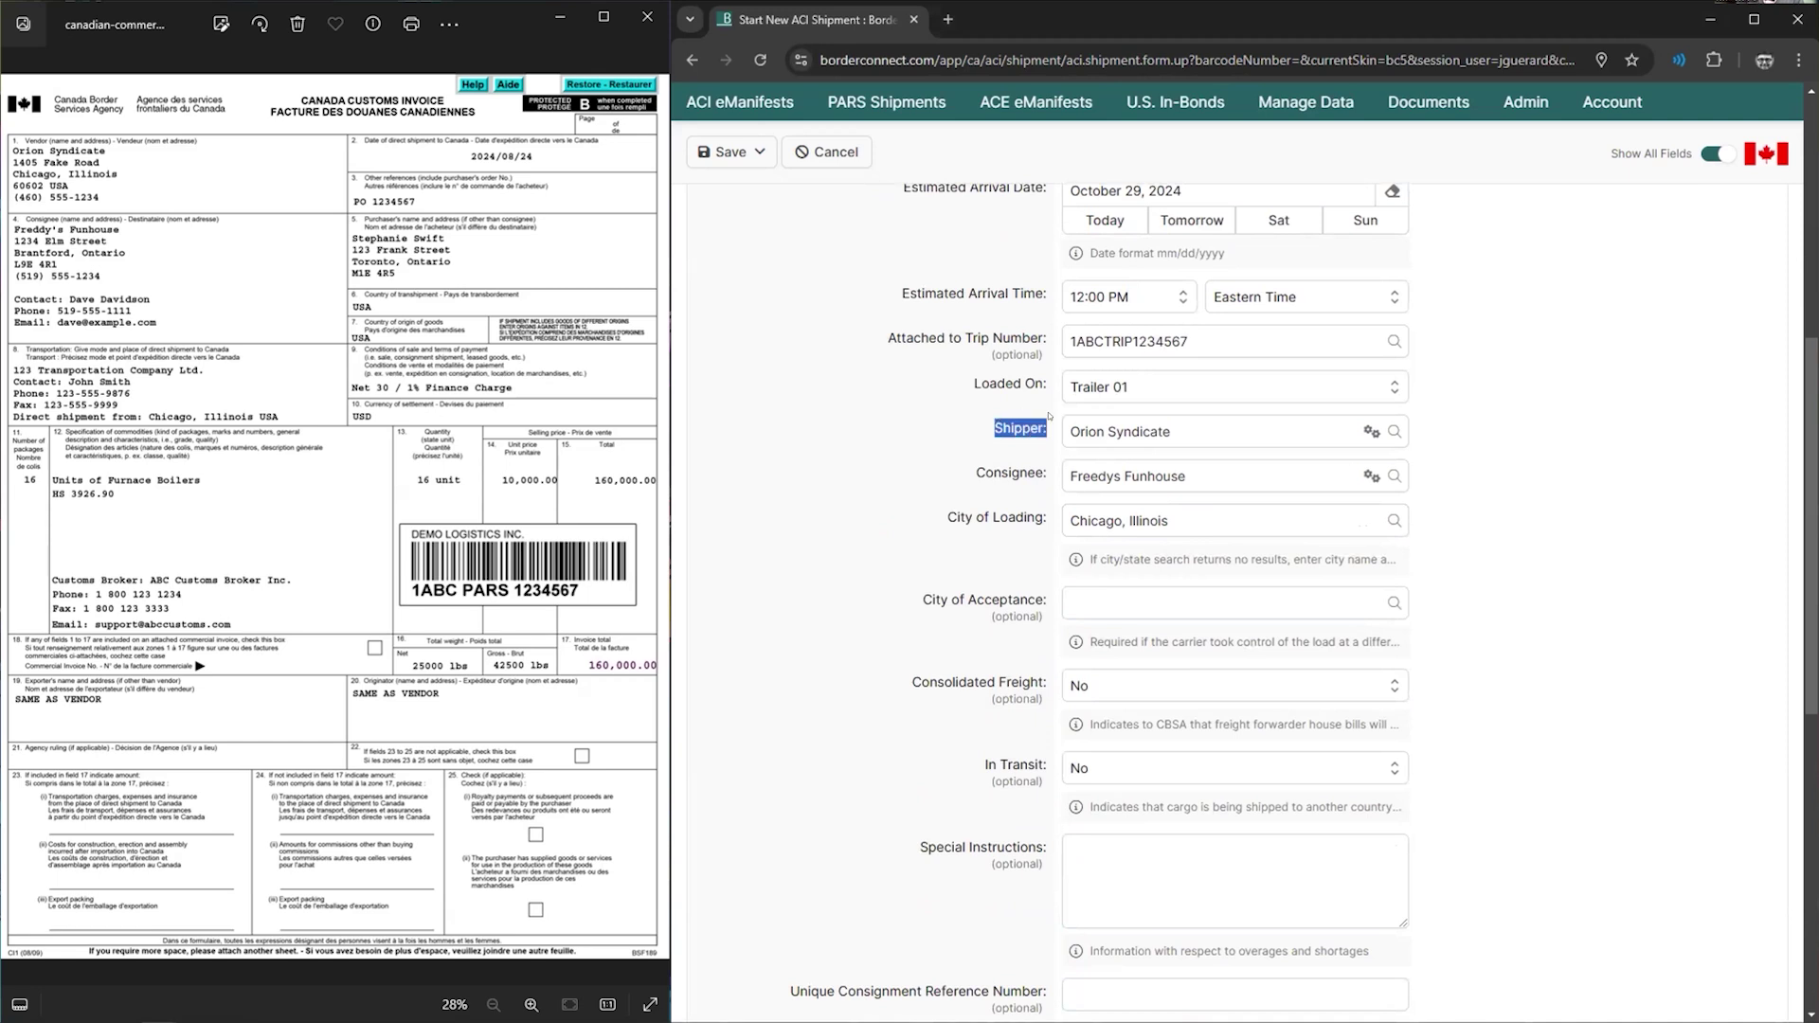
pyautogui.scroll(-2, 903, 553)
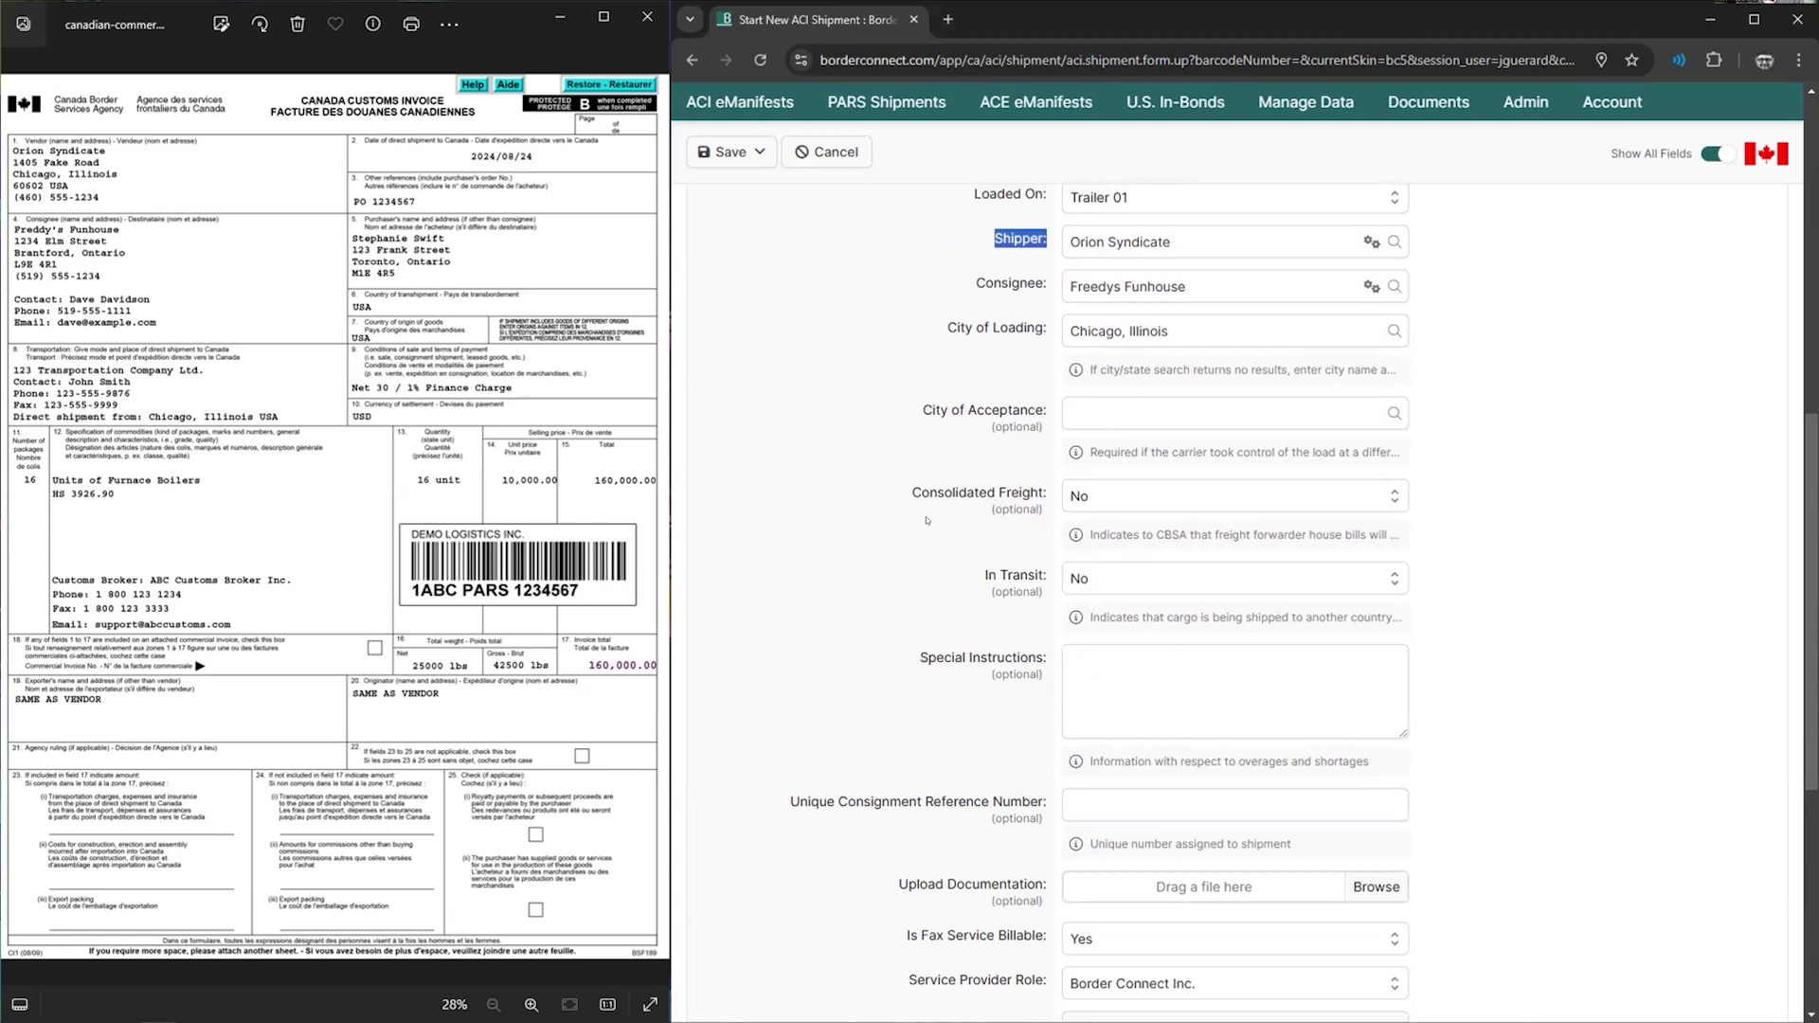
pyautogui.scroll(-2, 928, 520)
pyautogui.moveTo(1142, 841)
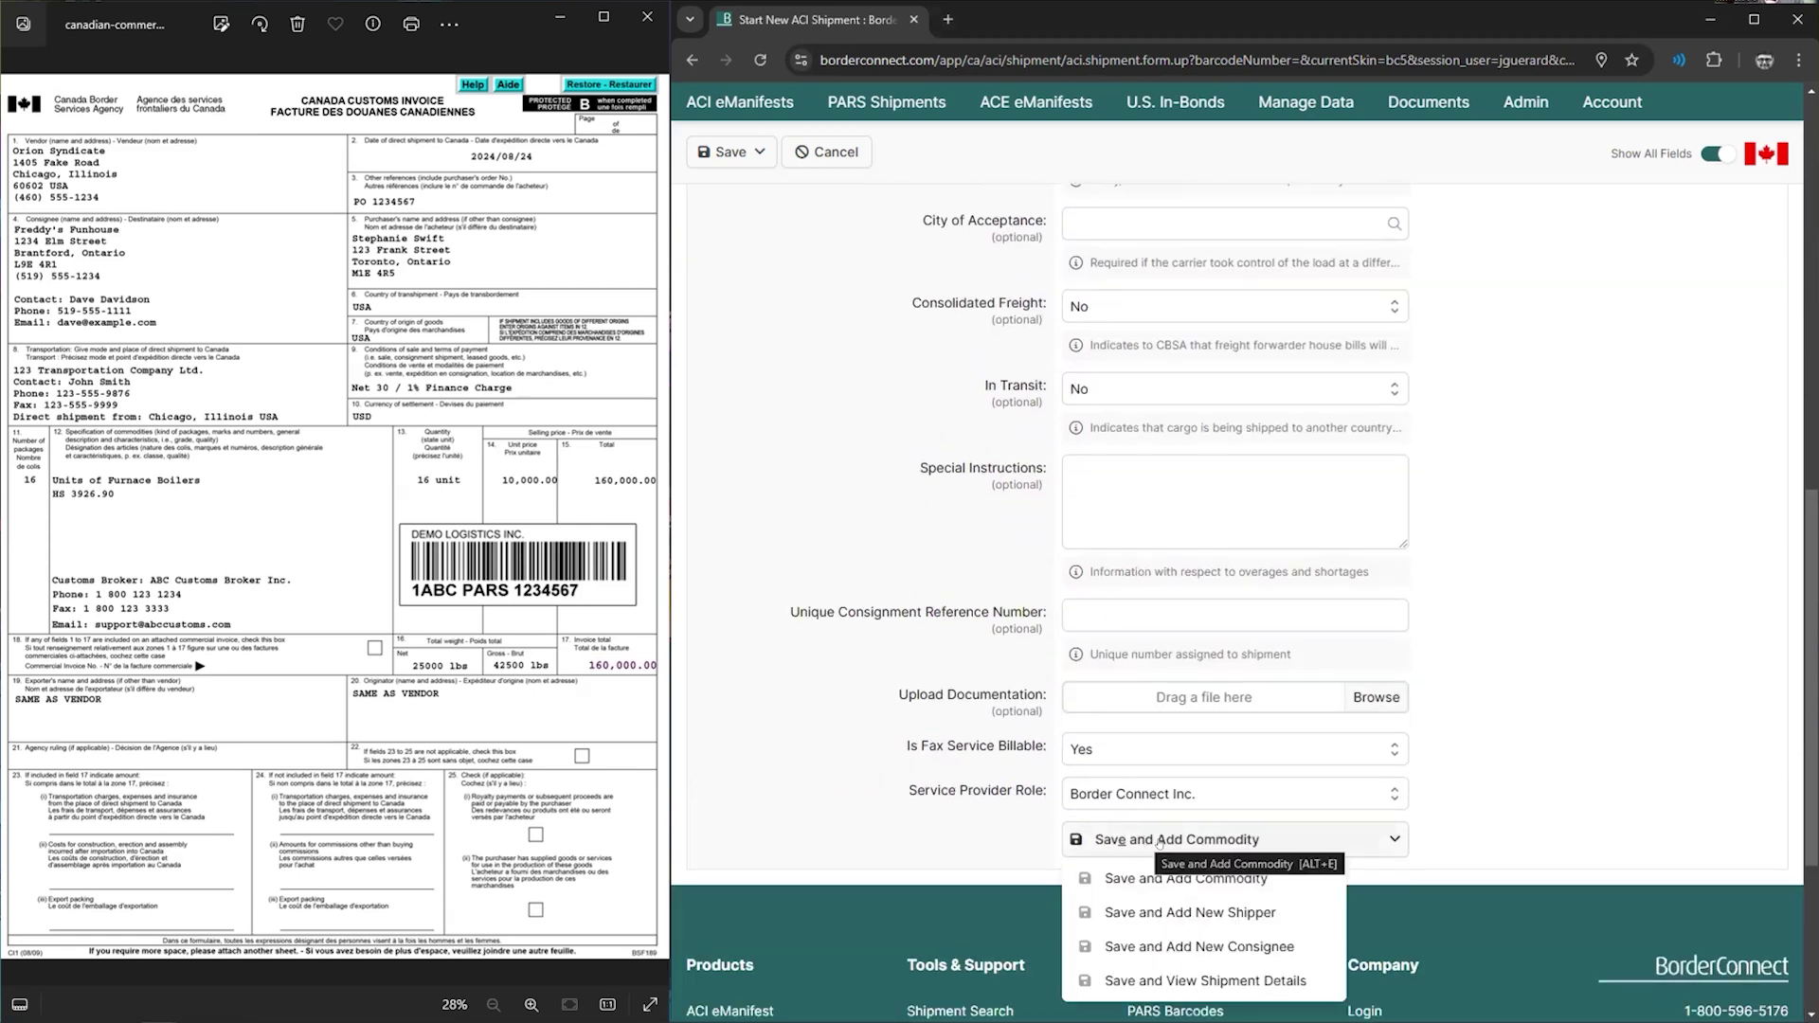
pyautogui.click(1206, 829)
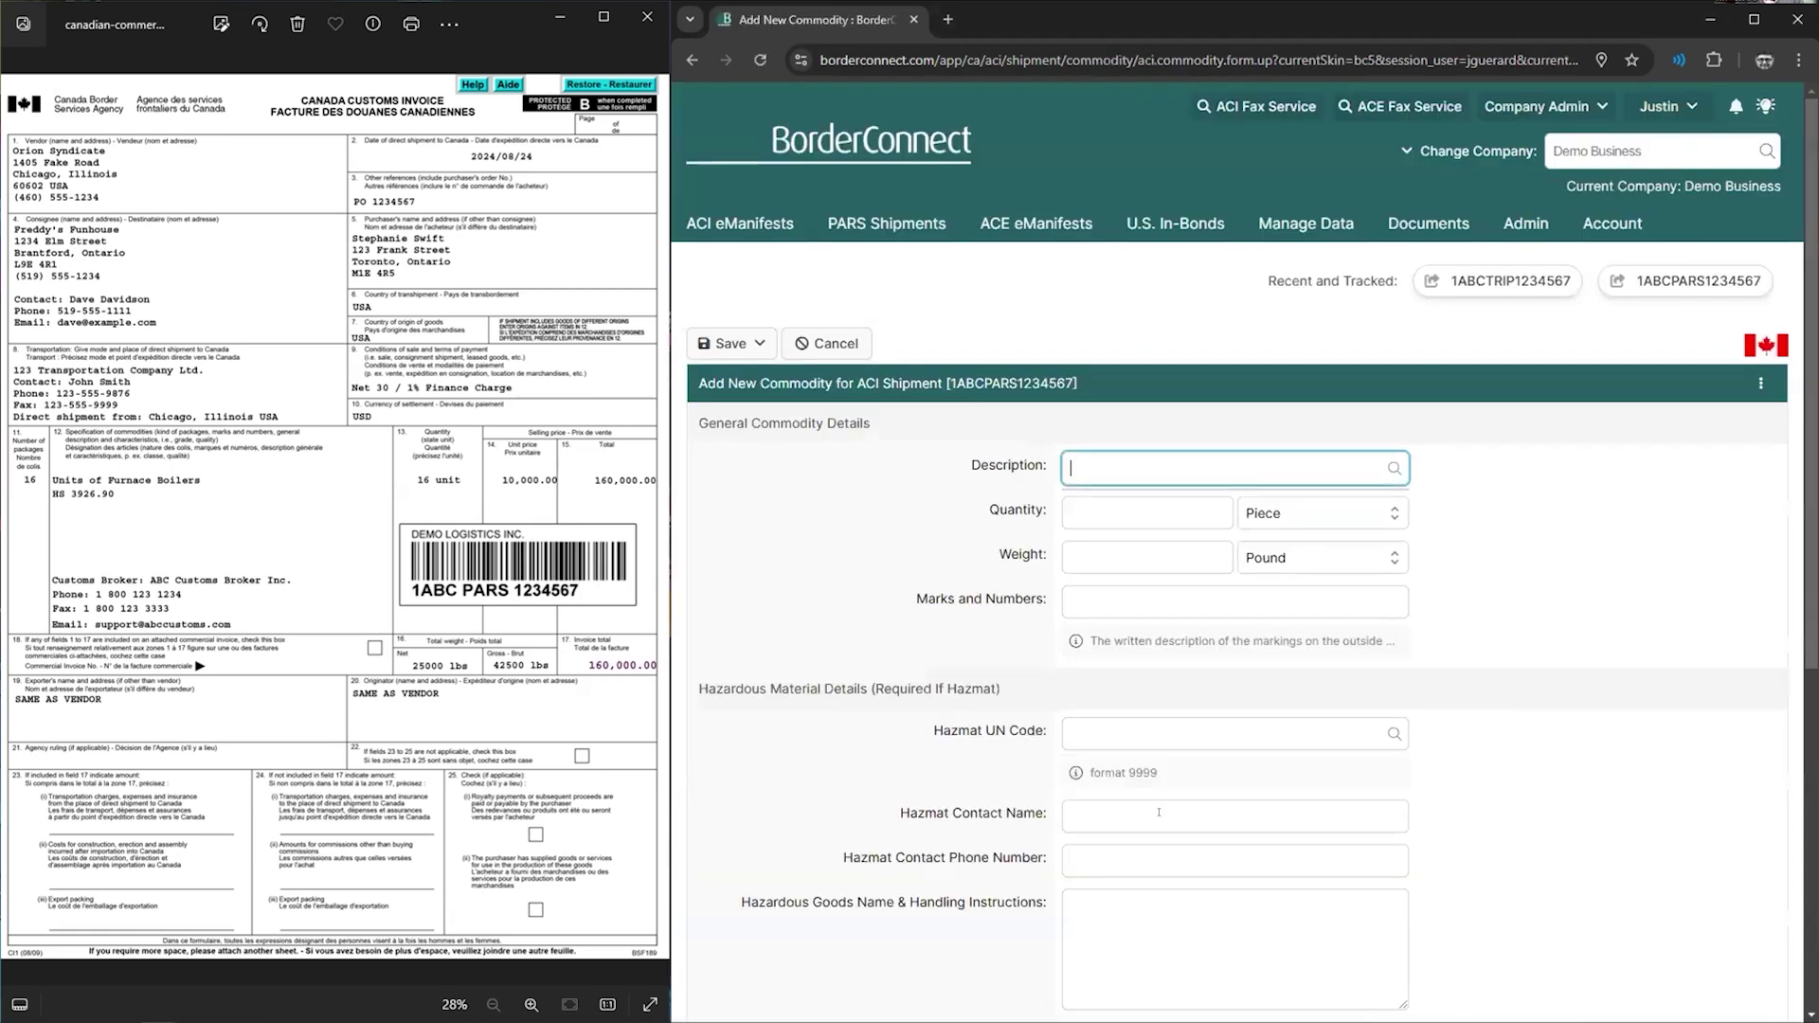
# - Describe the commodity as Furnace boilers with quantity 16 Unit
pyautogui.click(841, 524)
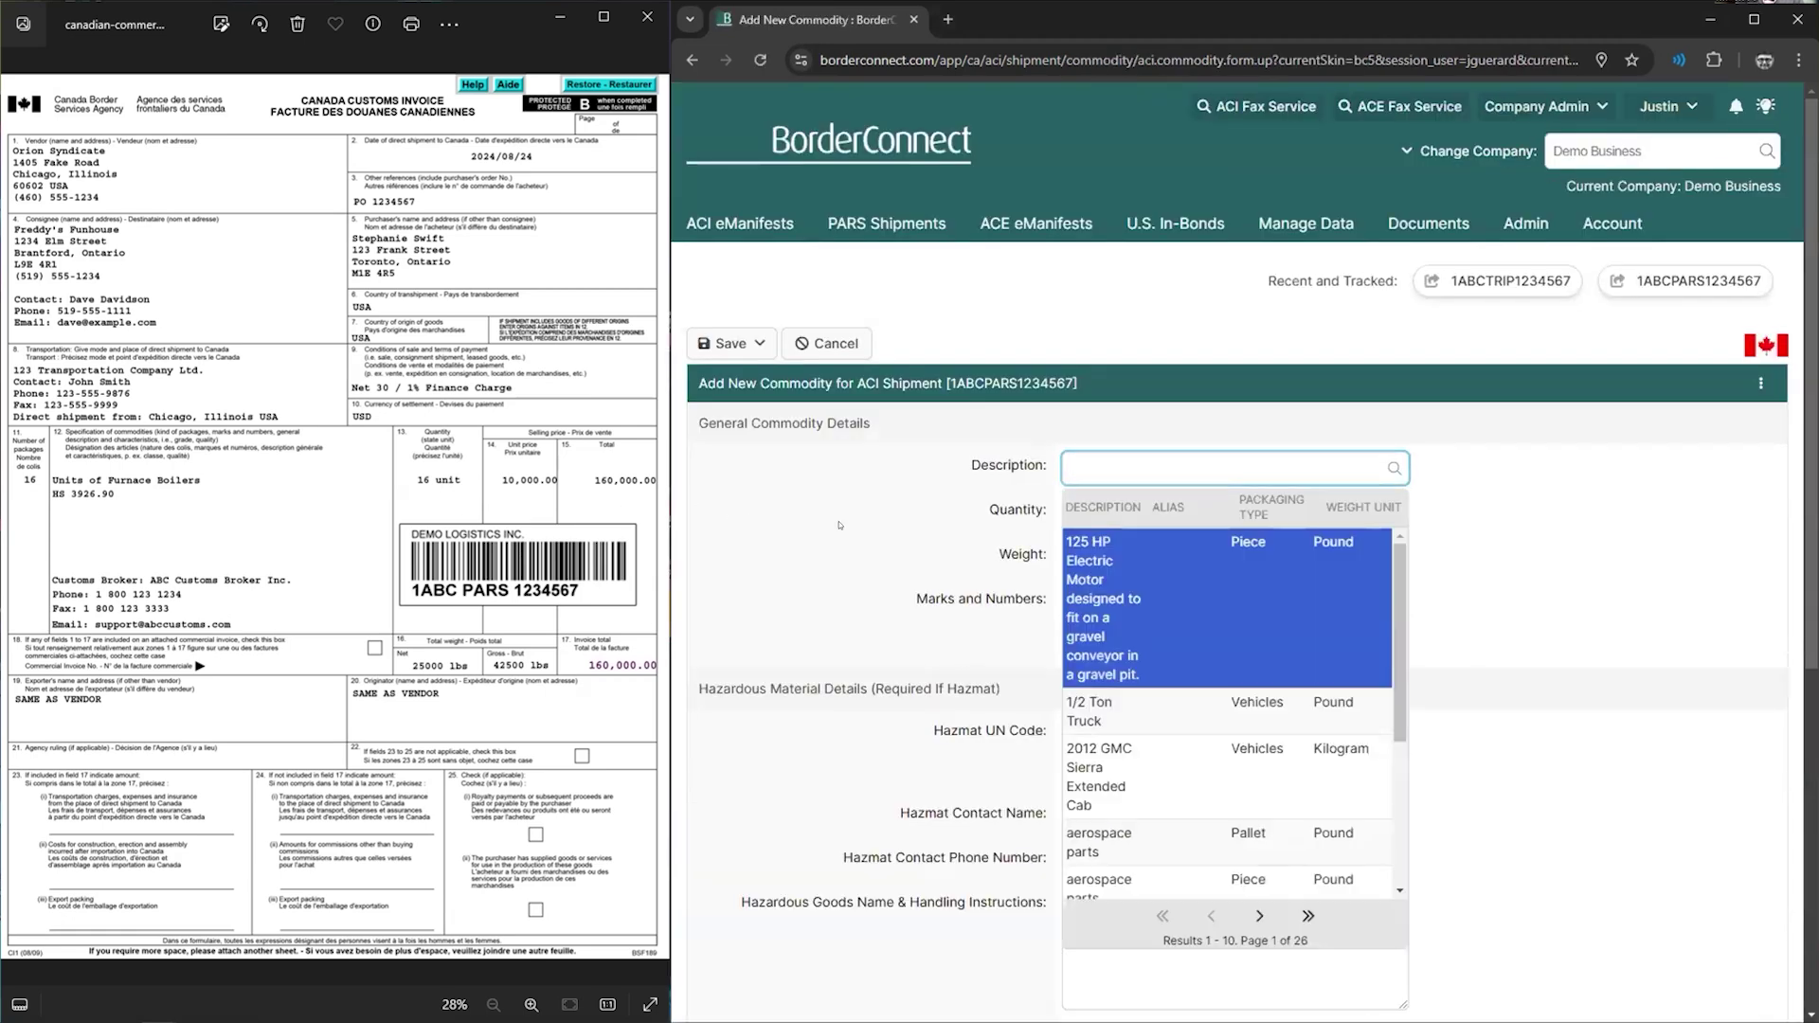
pyautogui.click(1117, 465)
pyautogui.write('Furnace')
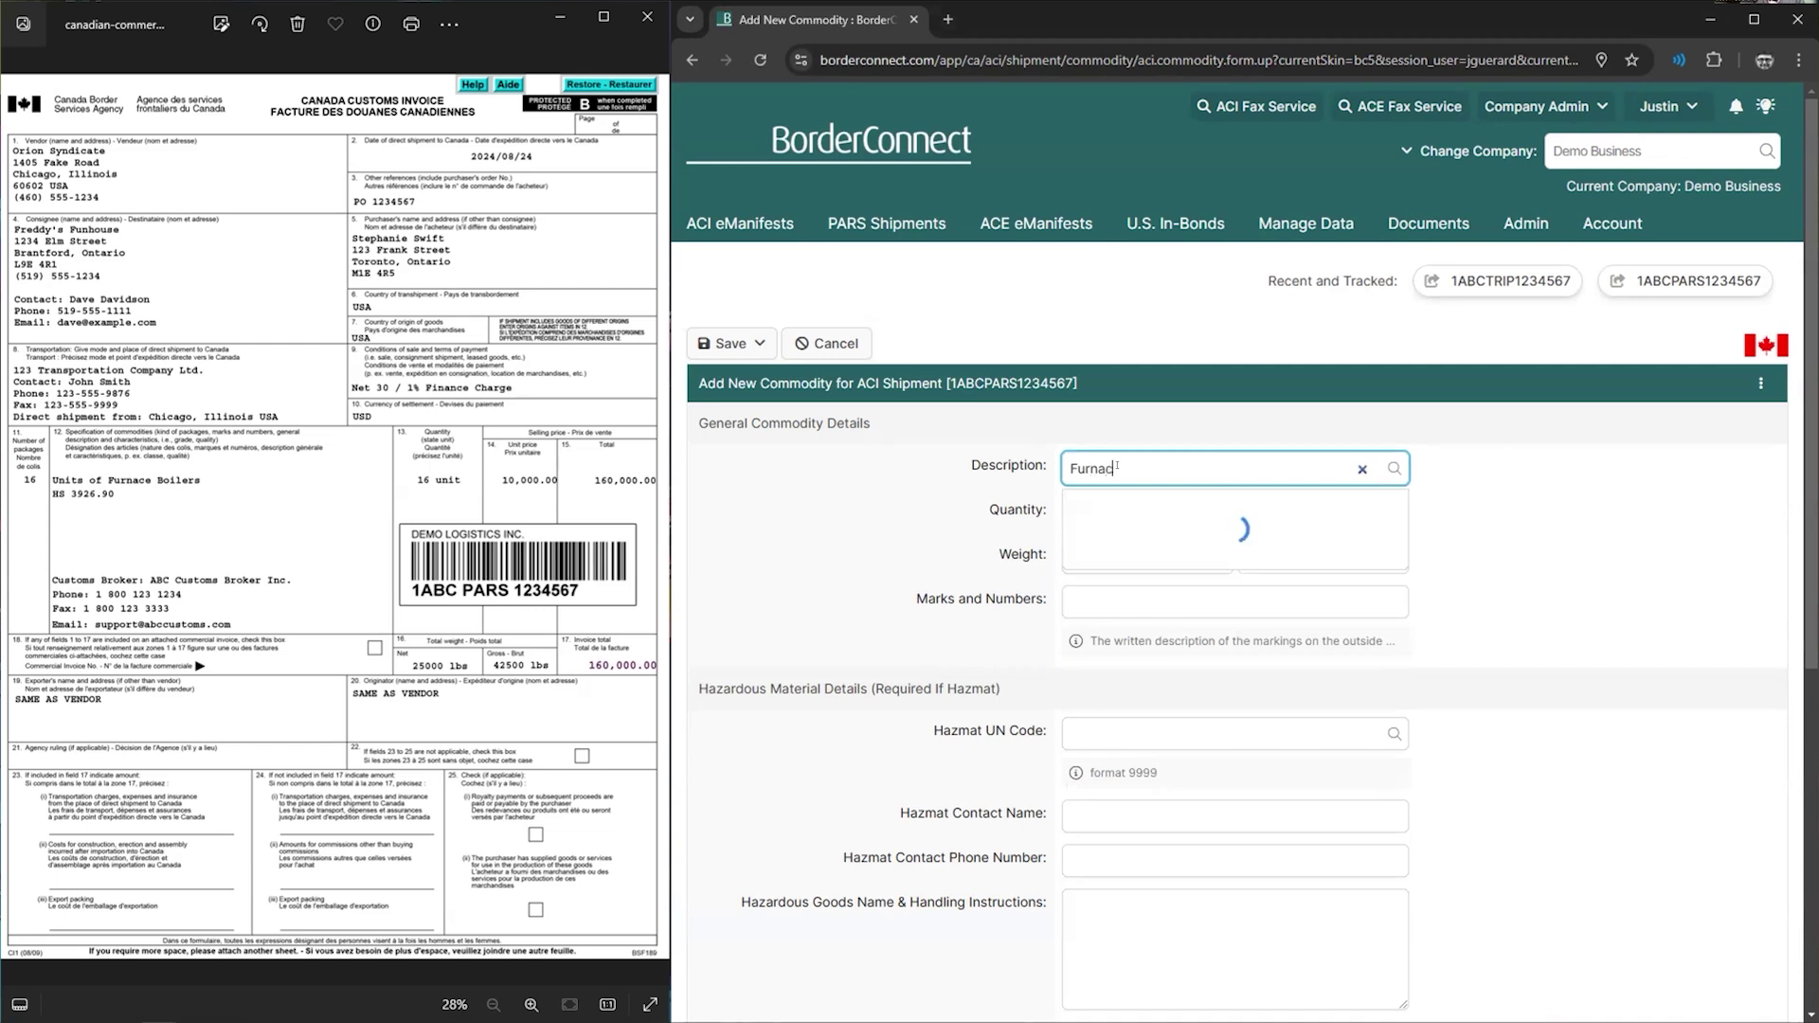
pyautogui.write(' boilers')
pyautogui.press('Tab')
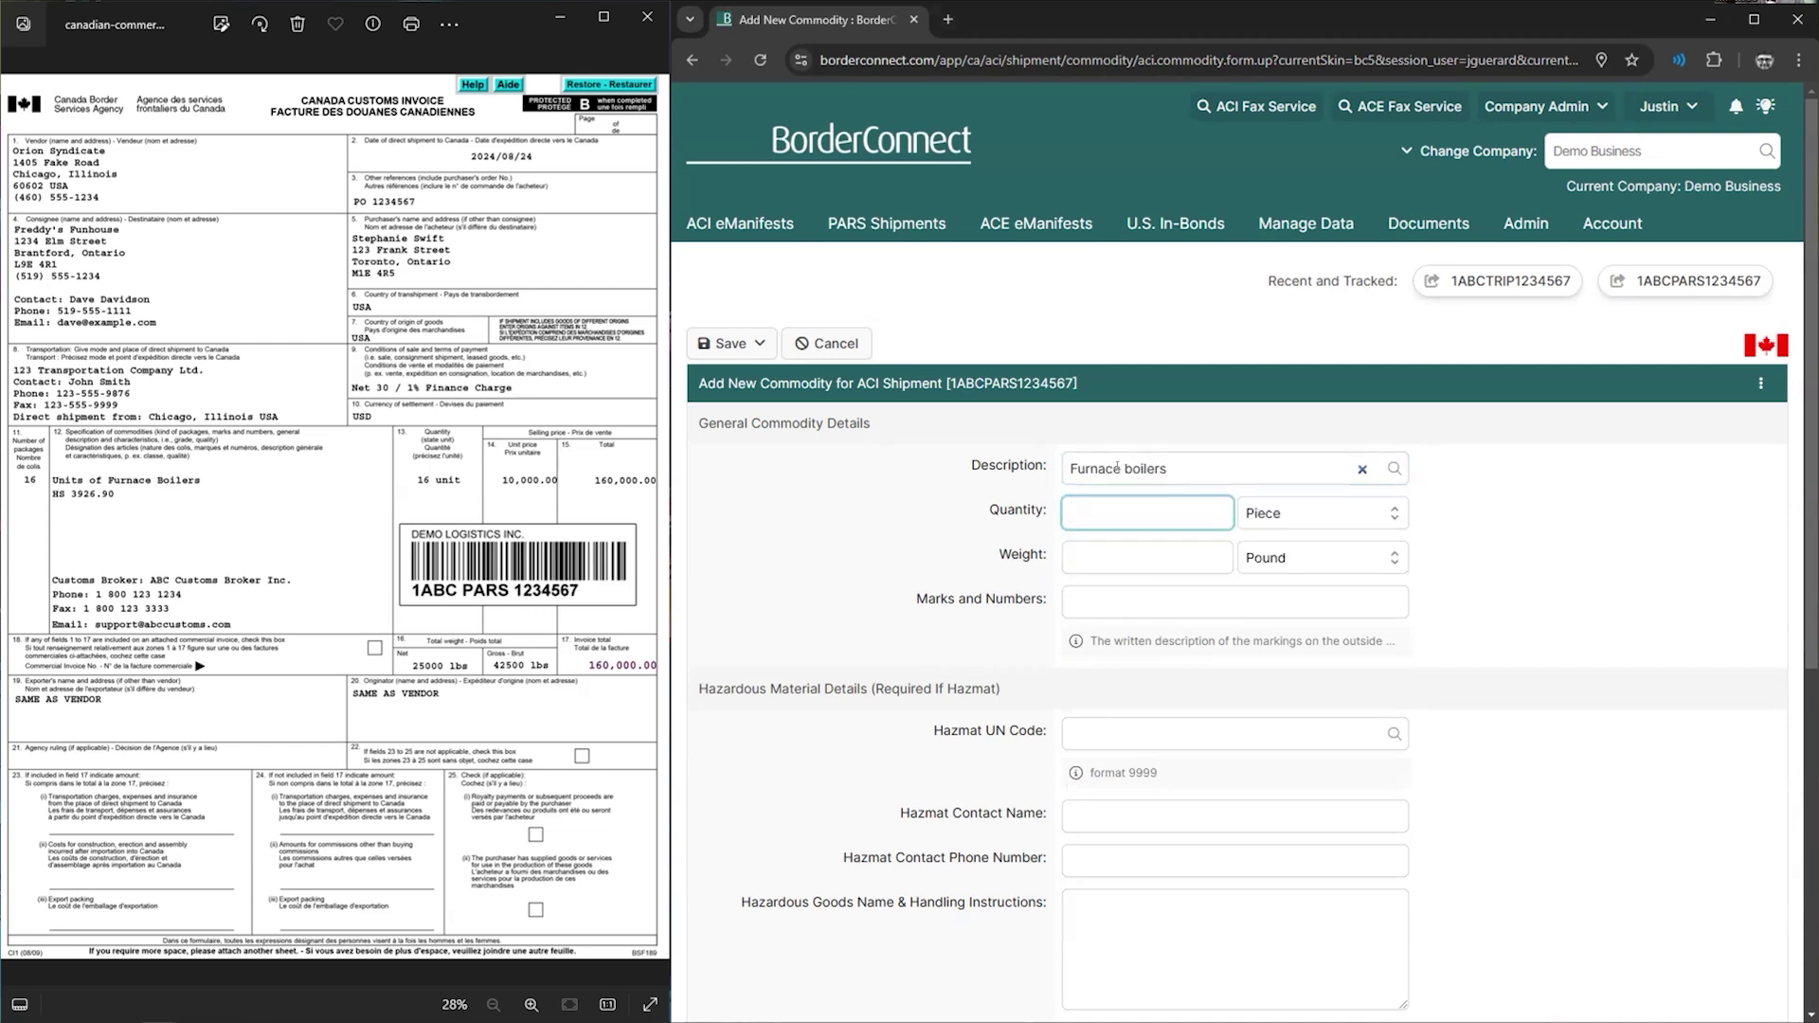
pyautogui.write('16')
pyautogui.press('Tab')
pyautogui.write('uni')
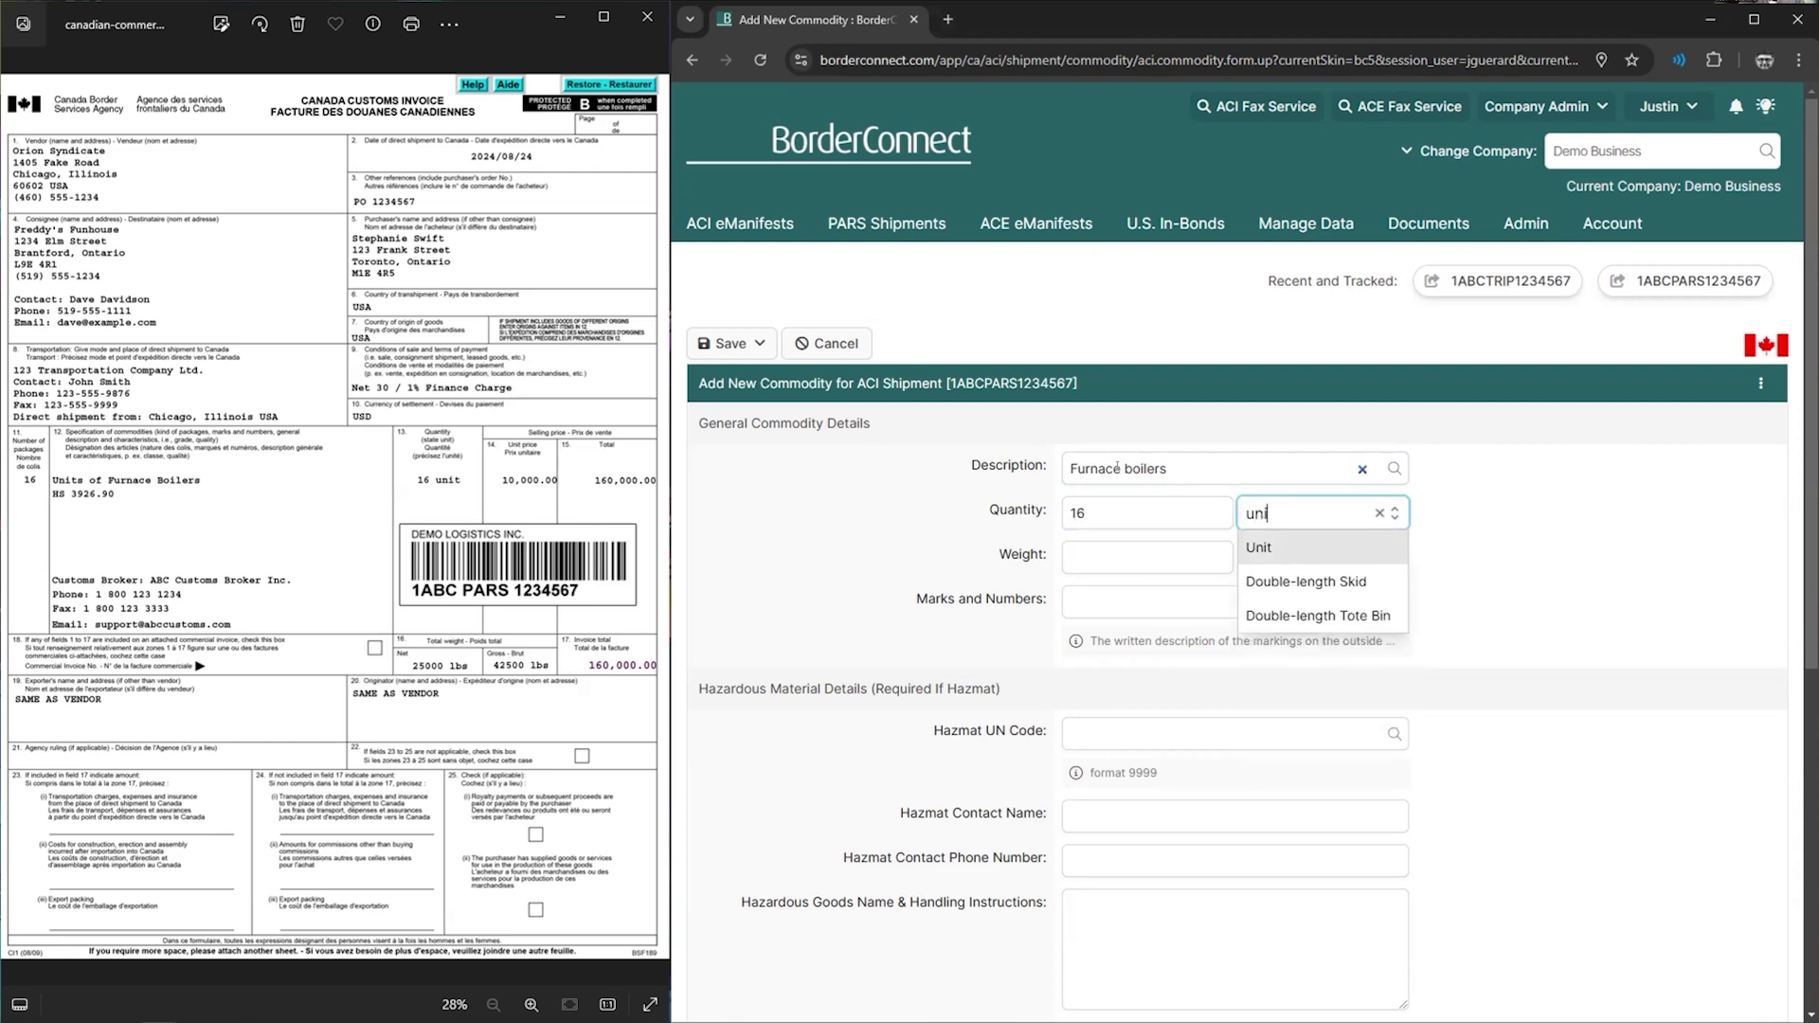
pyautogui.press('Escape')
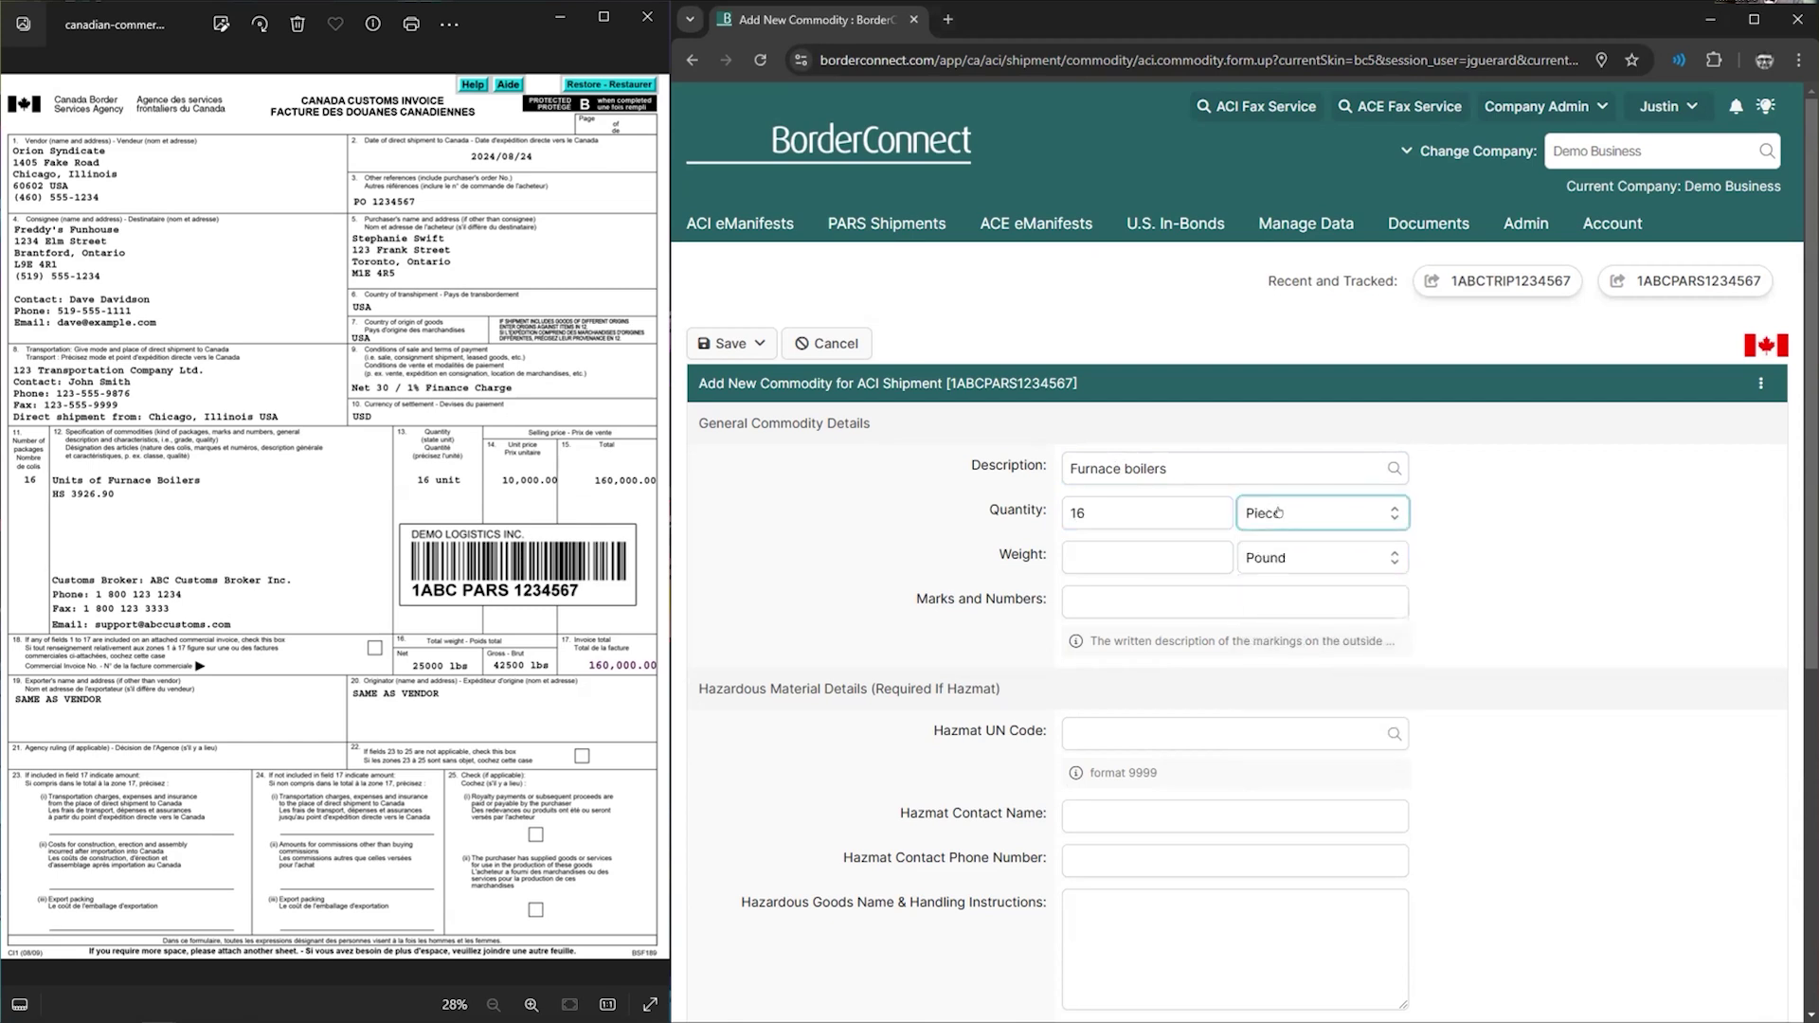
pyautogui.click(1317, 513)
pyautogui.moveTo(1399, 695); pyautogui.dragTo(1392, 643)
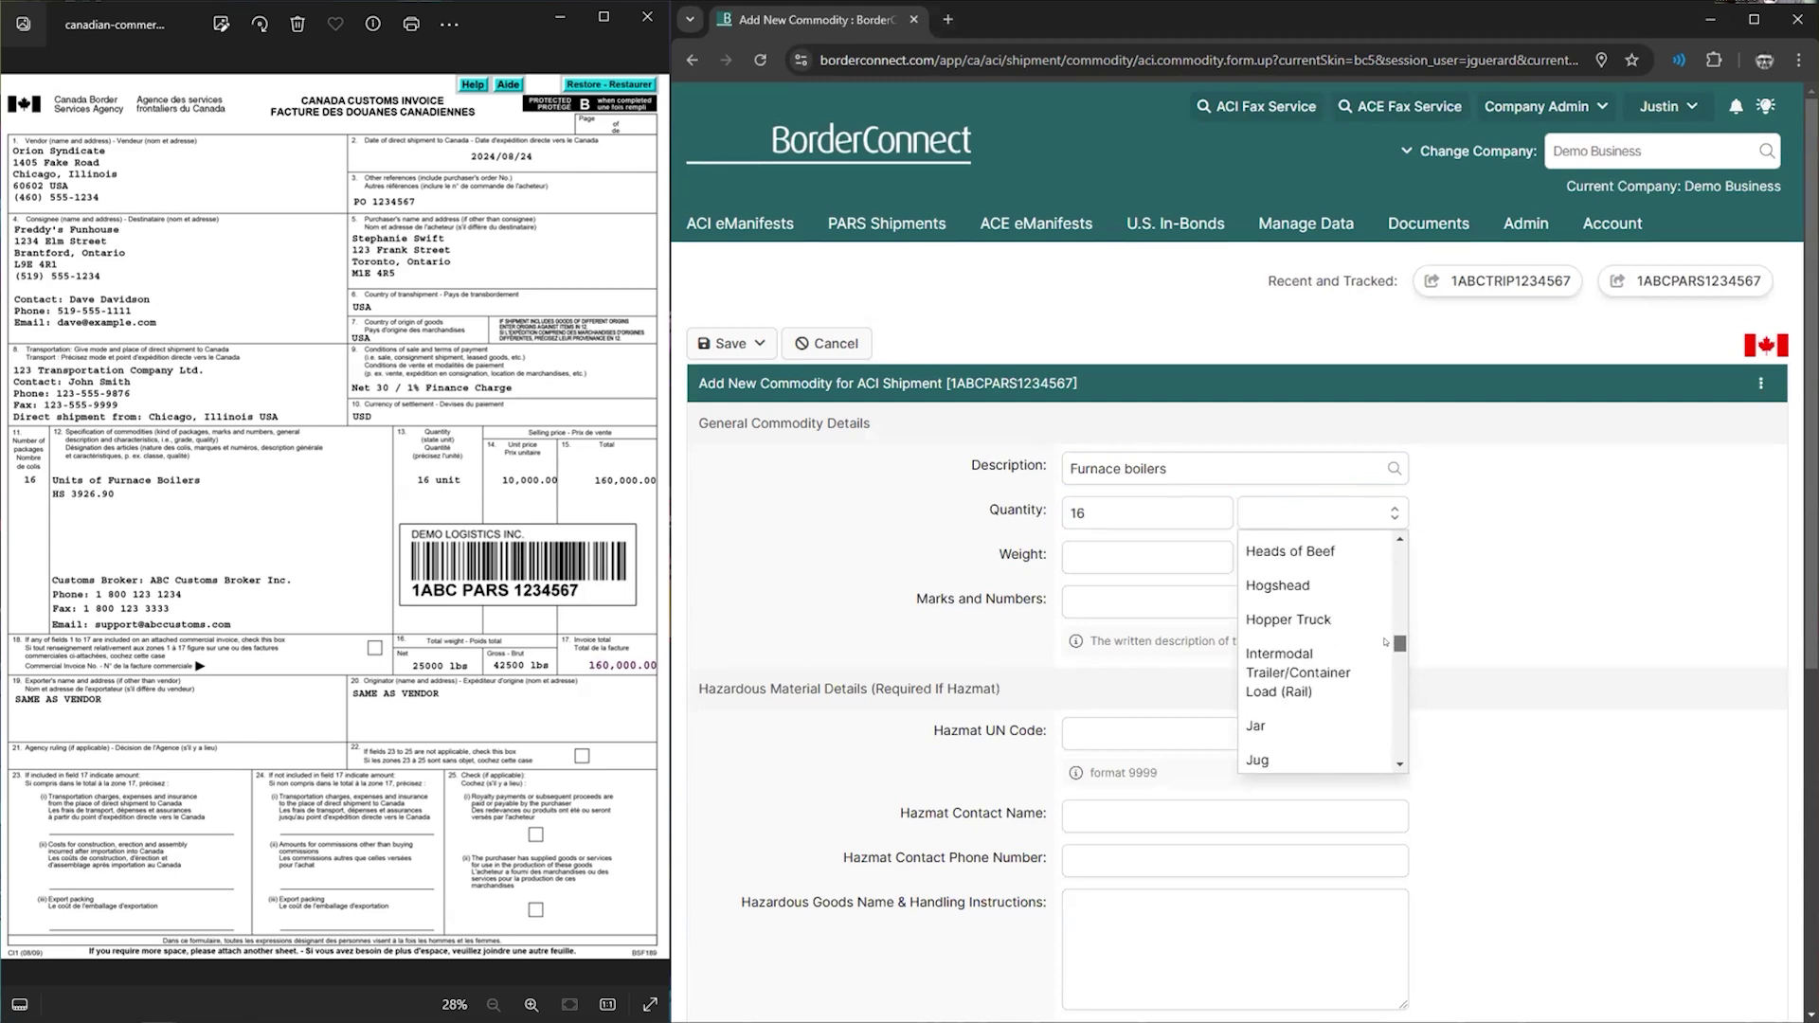
pyautogui.click(1269, 508)
pyautogui.write('uni')
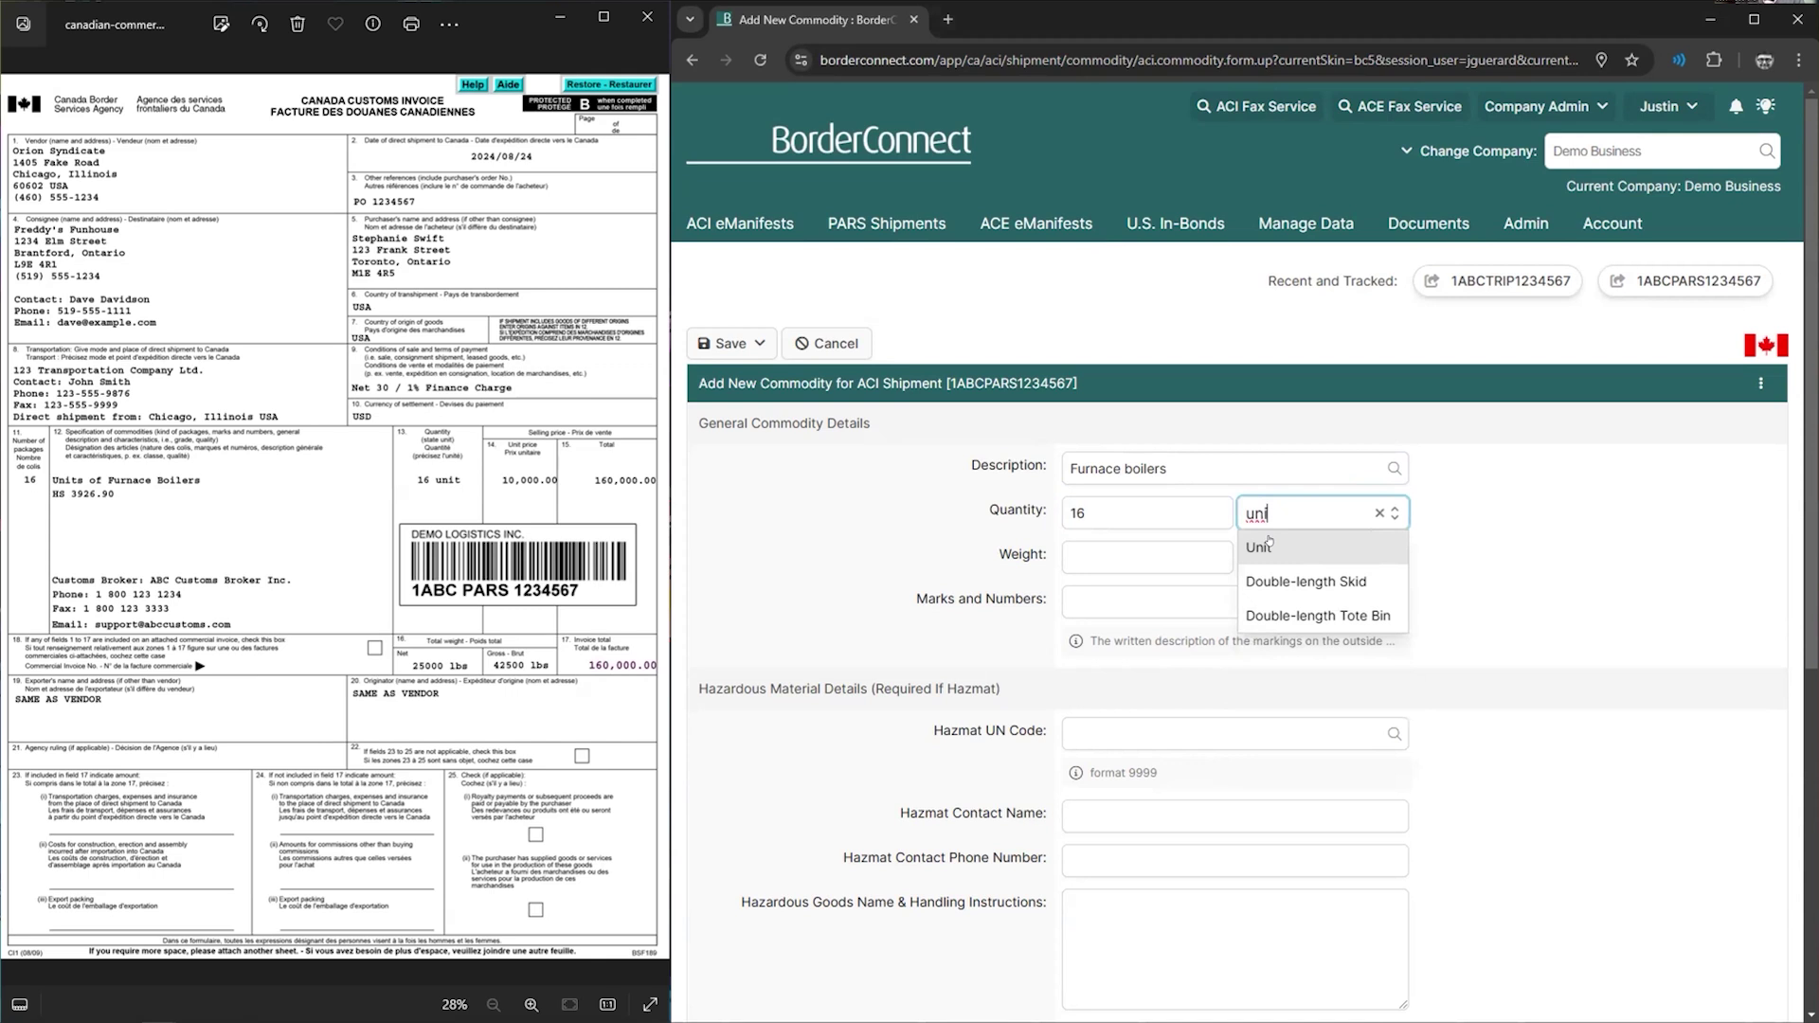
pyautogui.click(1266, 547)
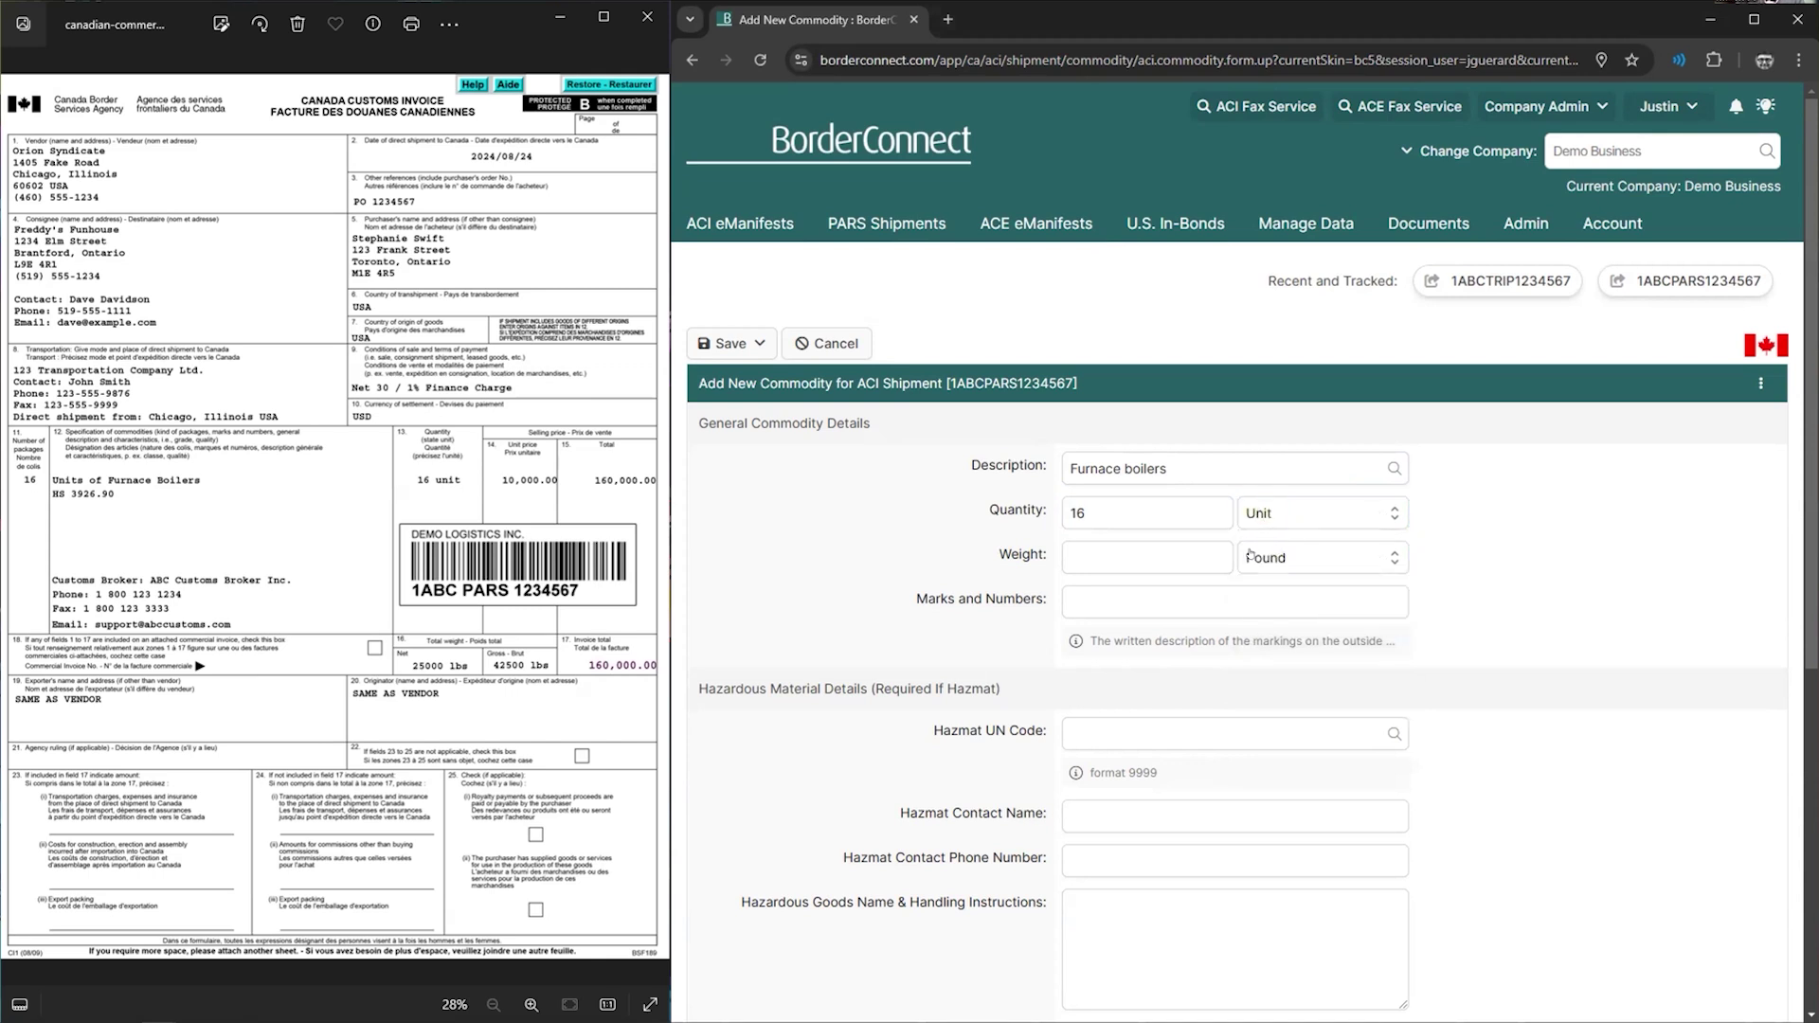
# - Enter a weight of 42500 Pound and review the marks and hazardous material sections
pyautogui.click(1102, 553)
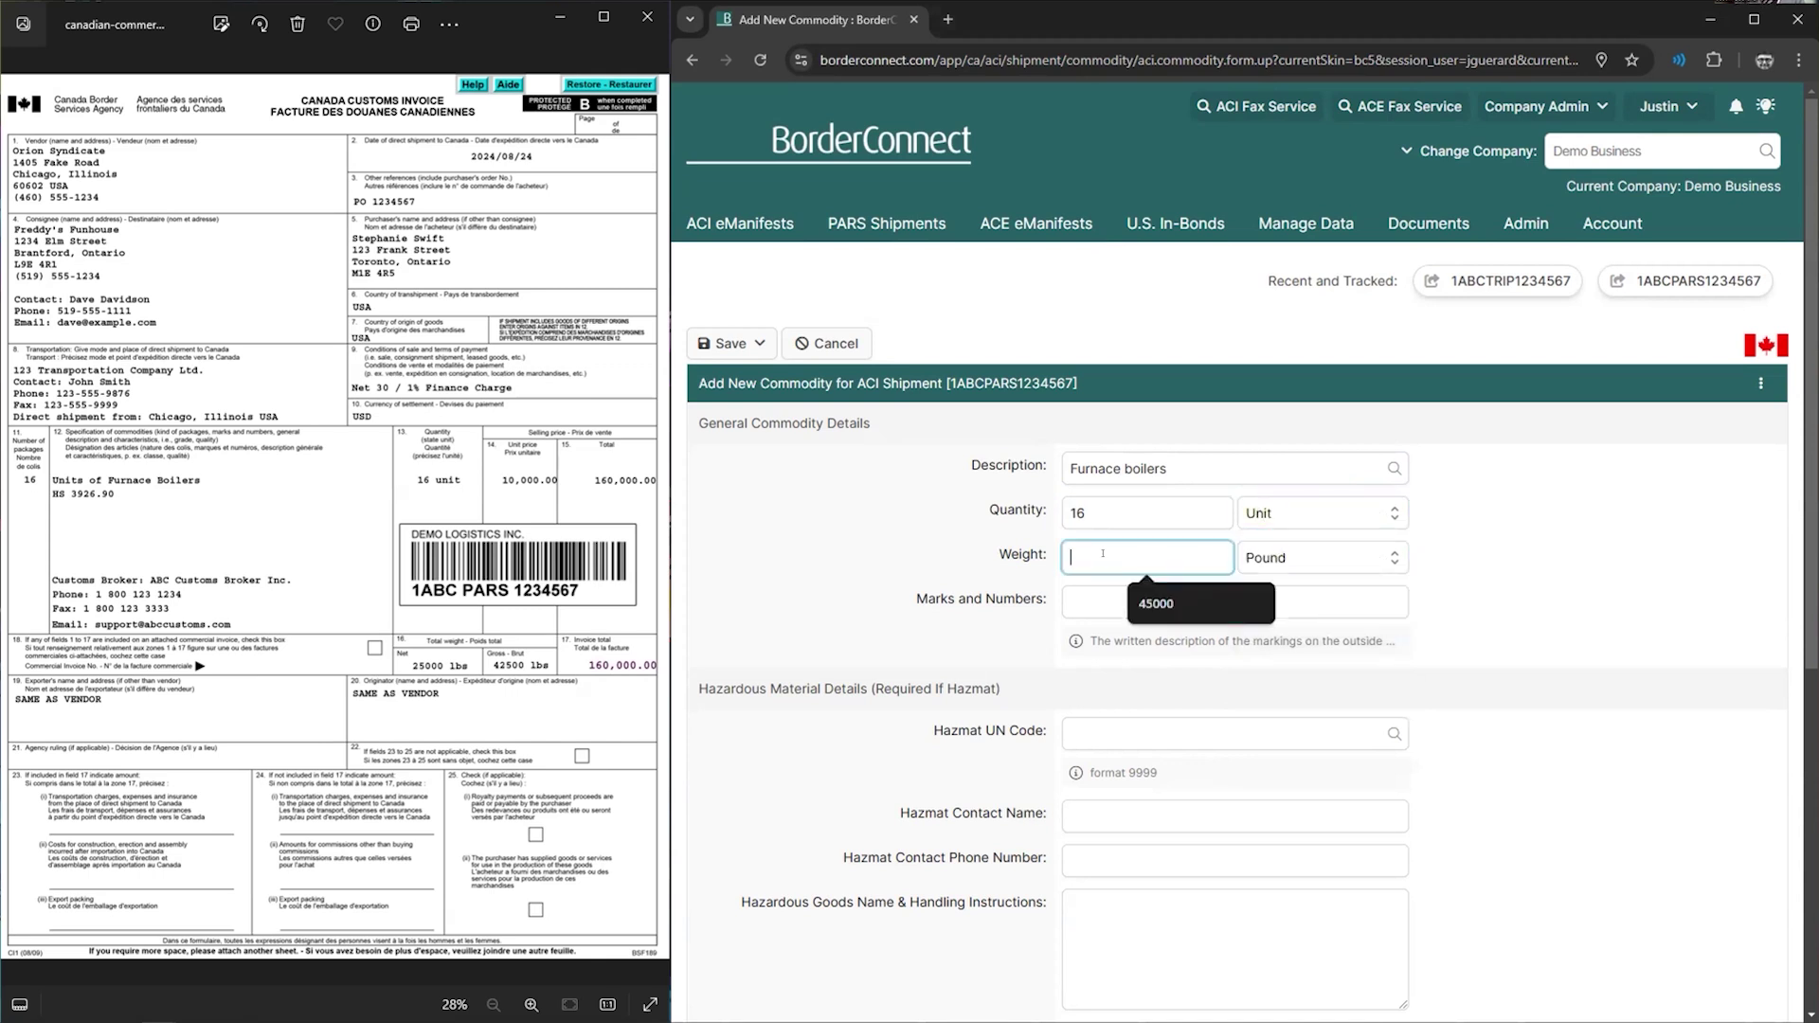
pyautogui.write('42500')
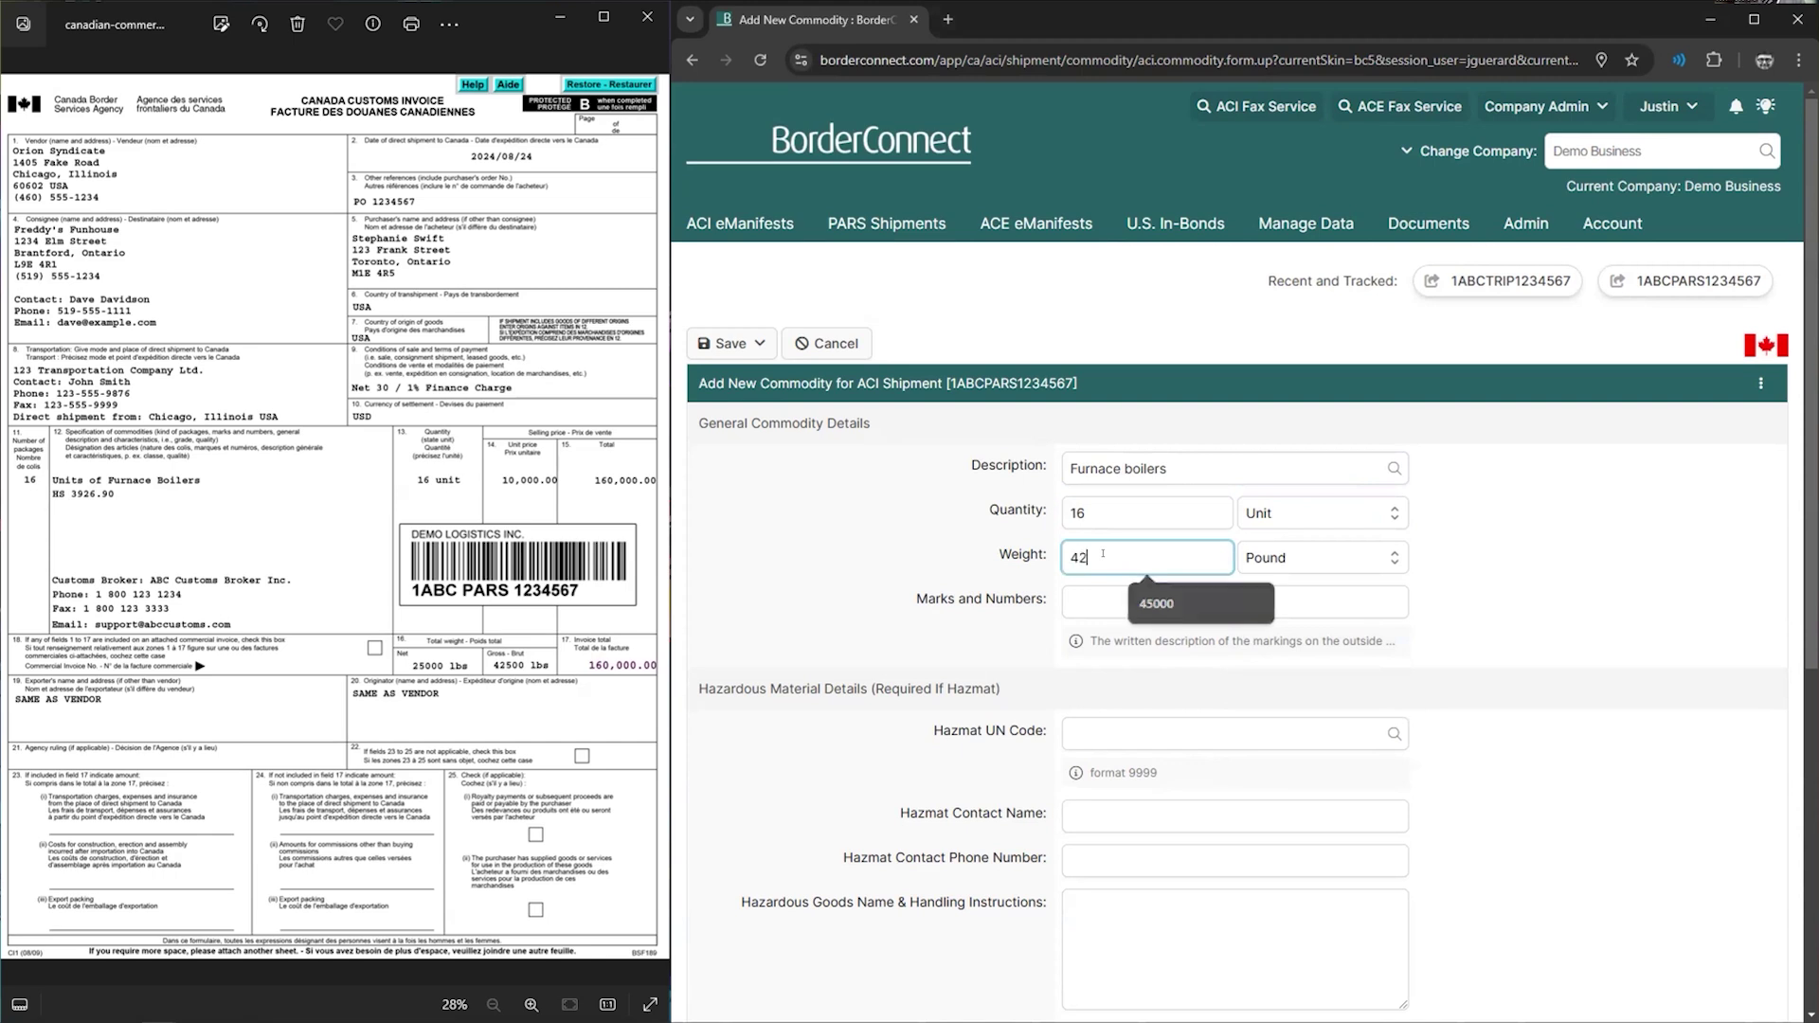
pyautogui.click(882, 585)
pyautogui.moveTo(916, 599); pyautogui.dragTo(1003, 599)
pyautogui.click(1159, 646)
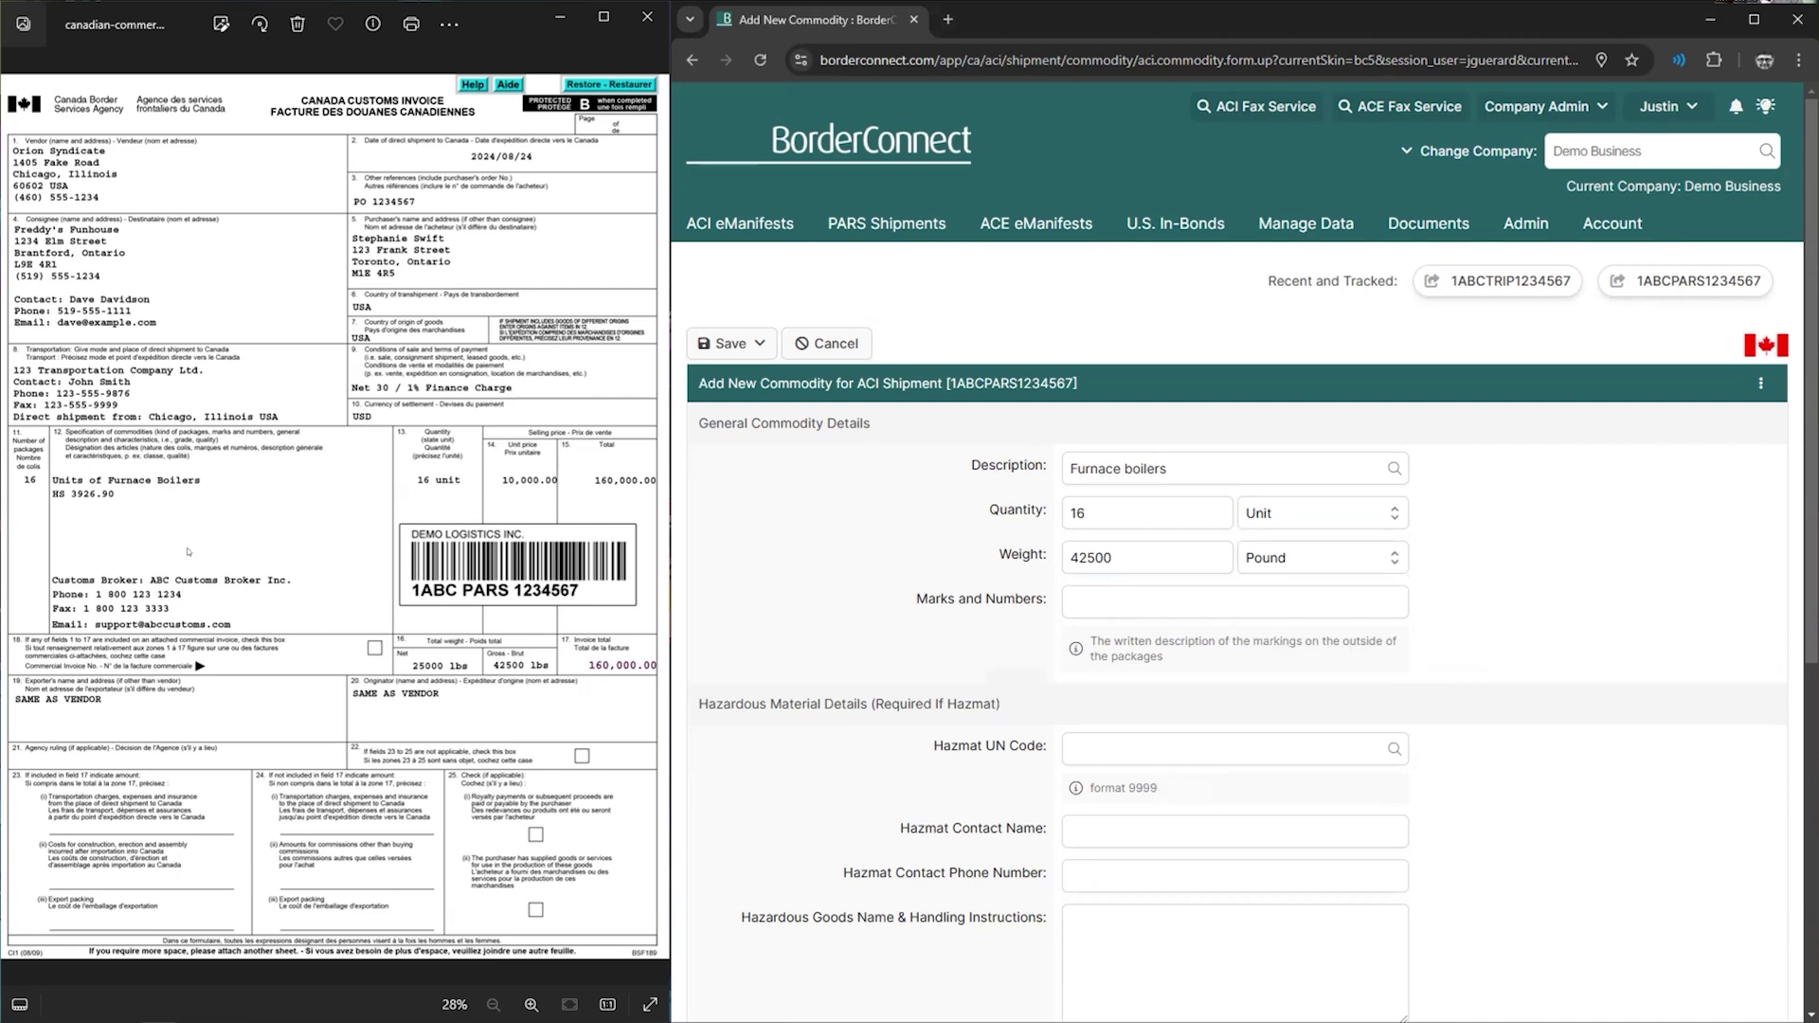
pyautogui.moveTo(731, 702); pyautogui.dragTo(915, 696)
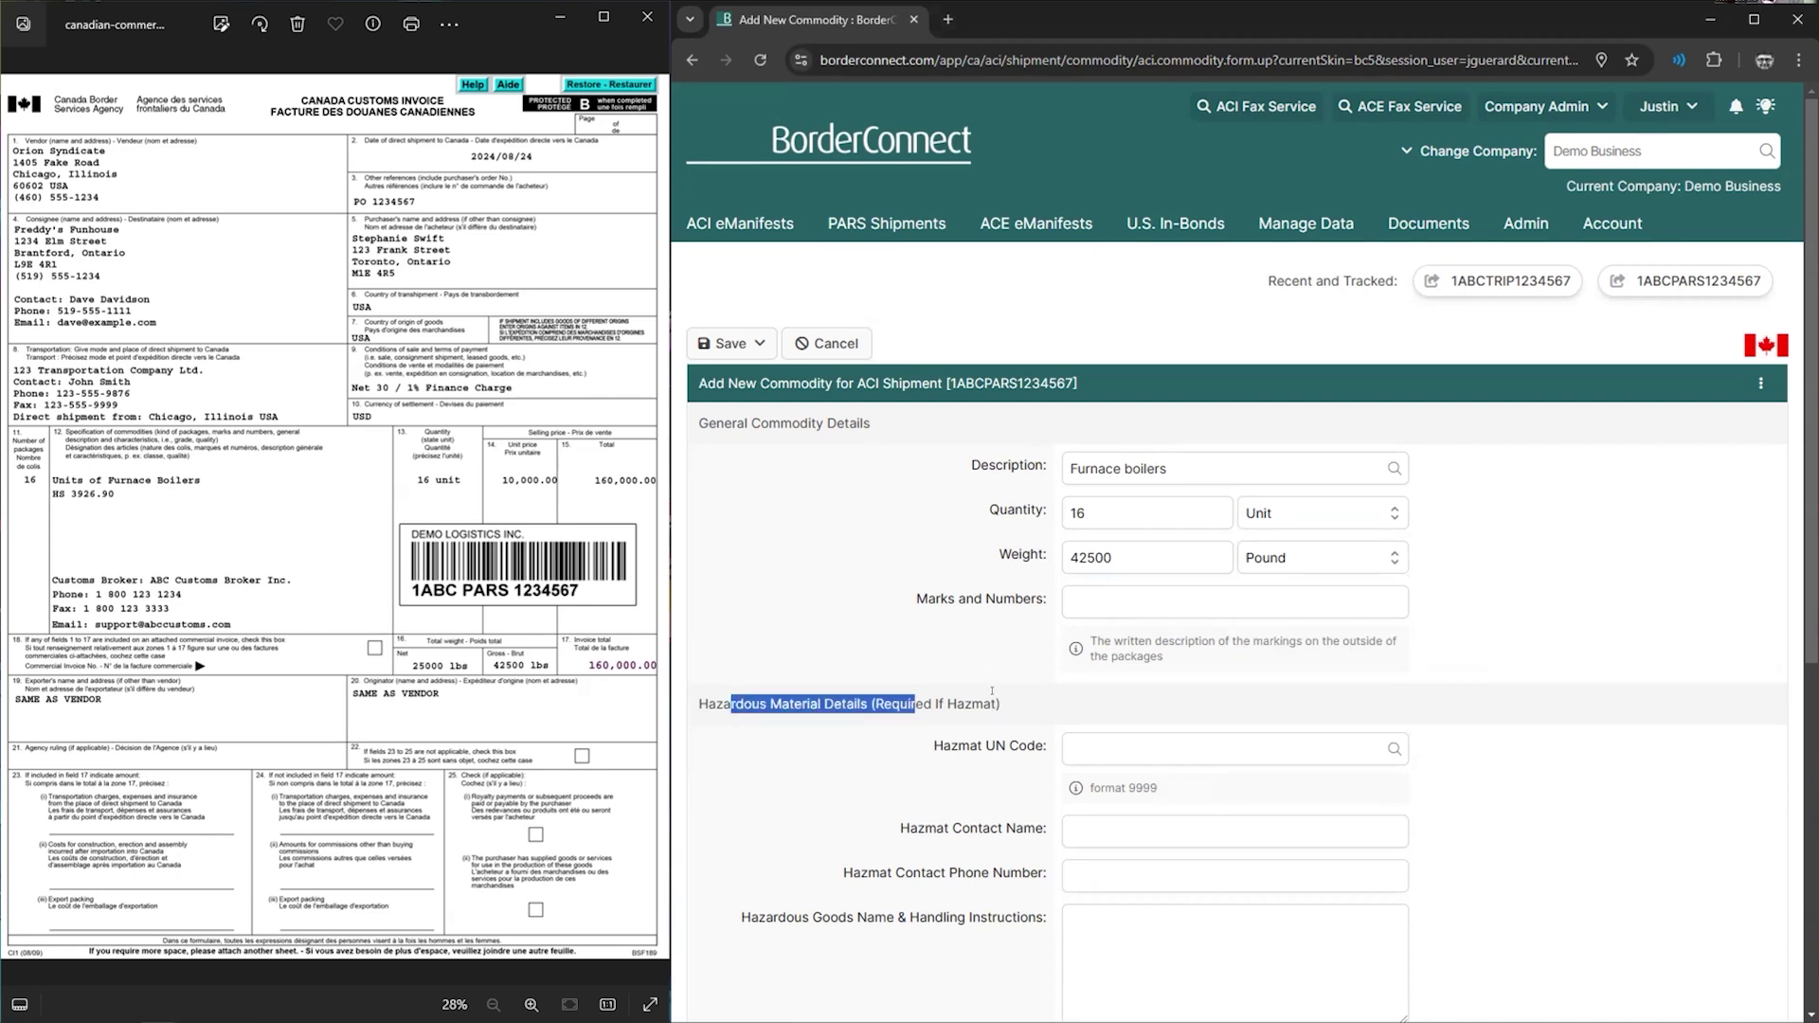
pyautogui.scroll(-2, 992, 691)
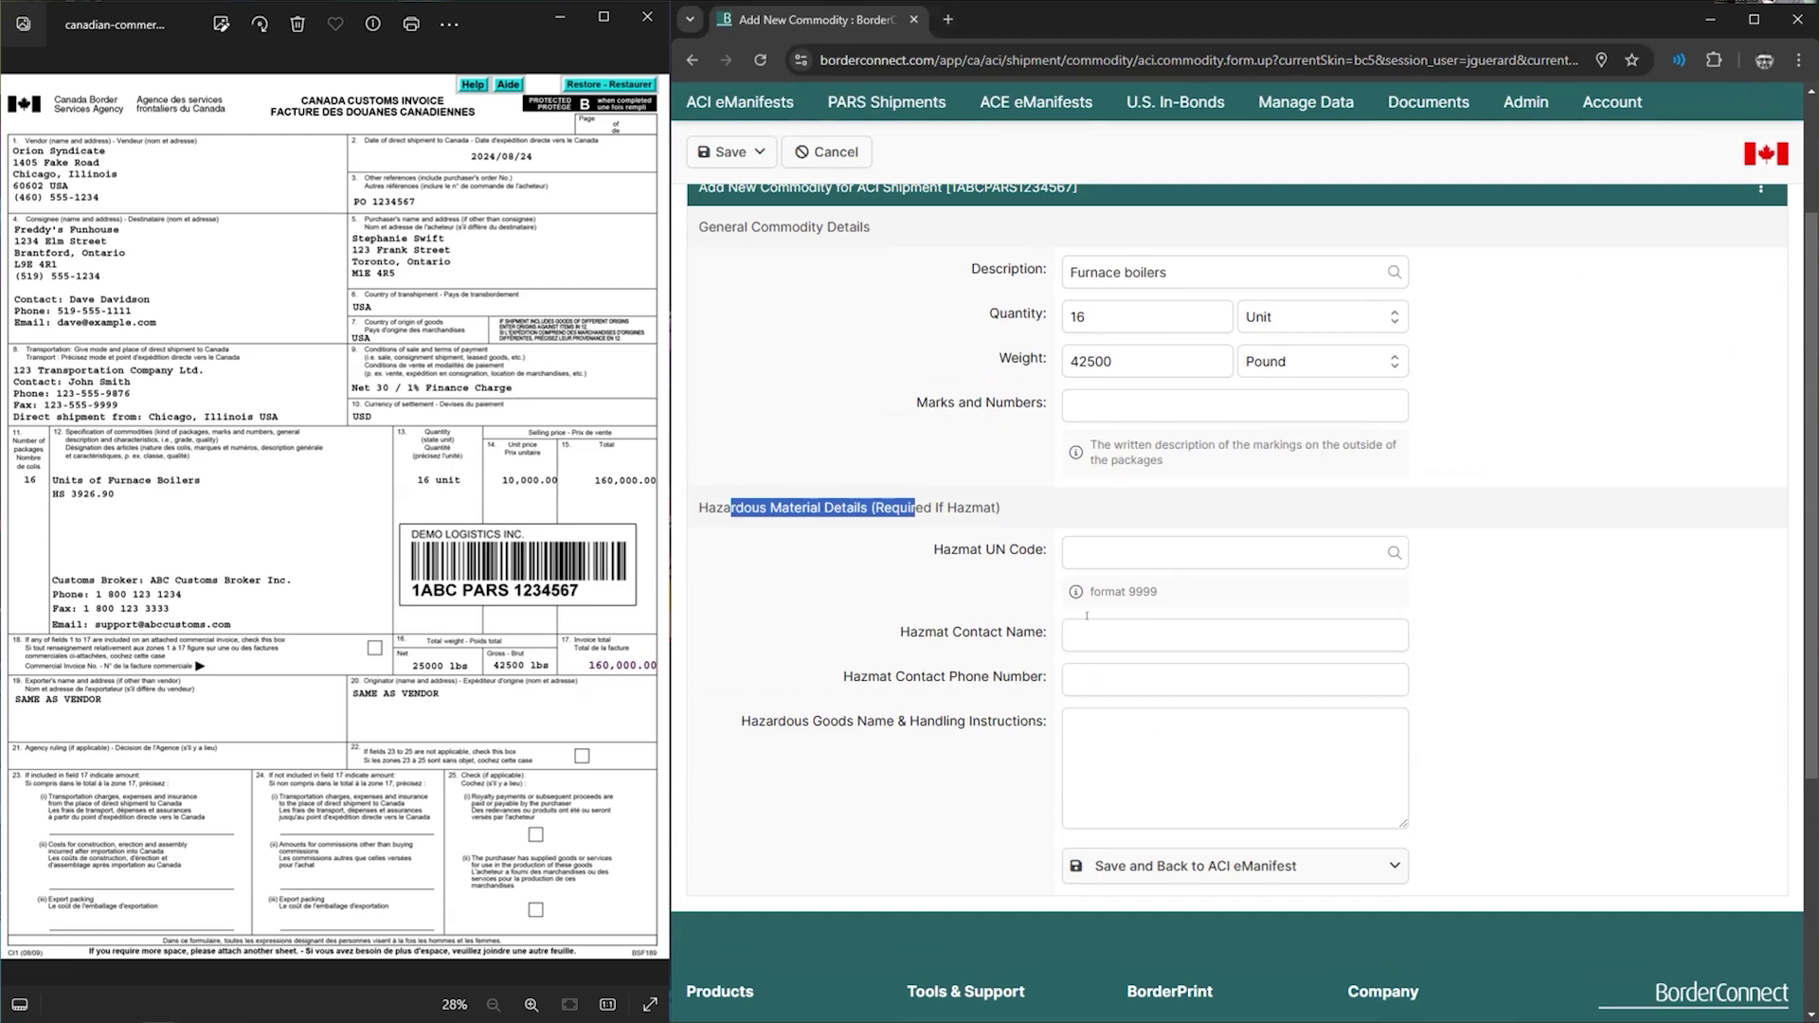
pyautogui.click(1445, 645)
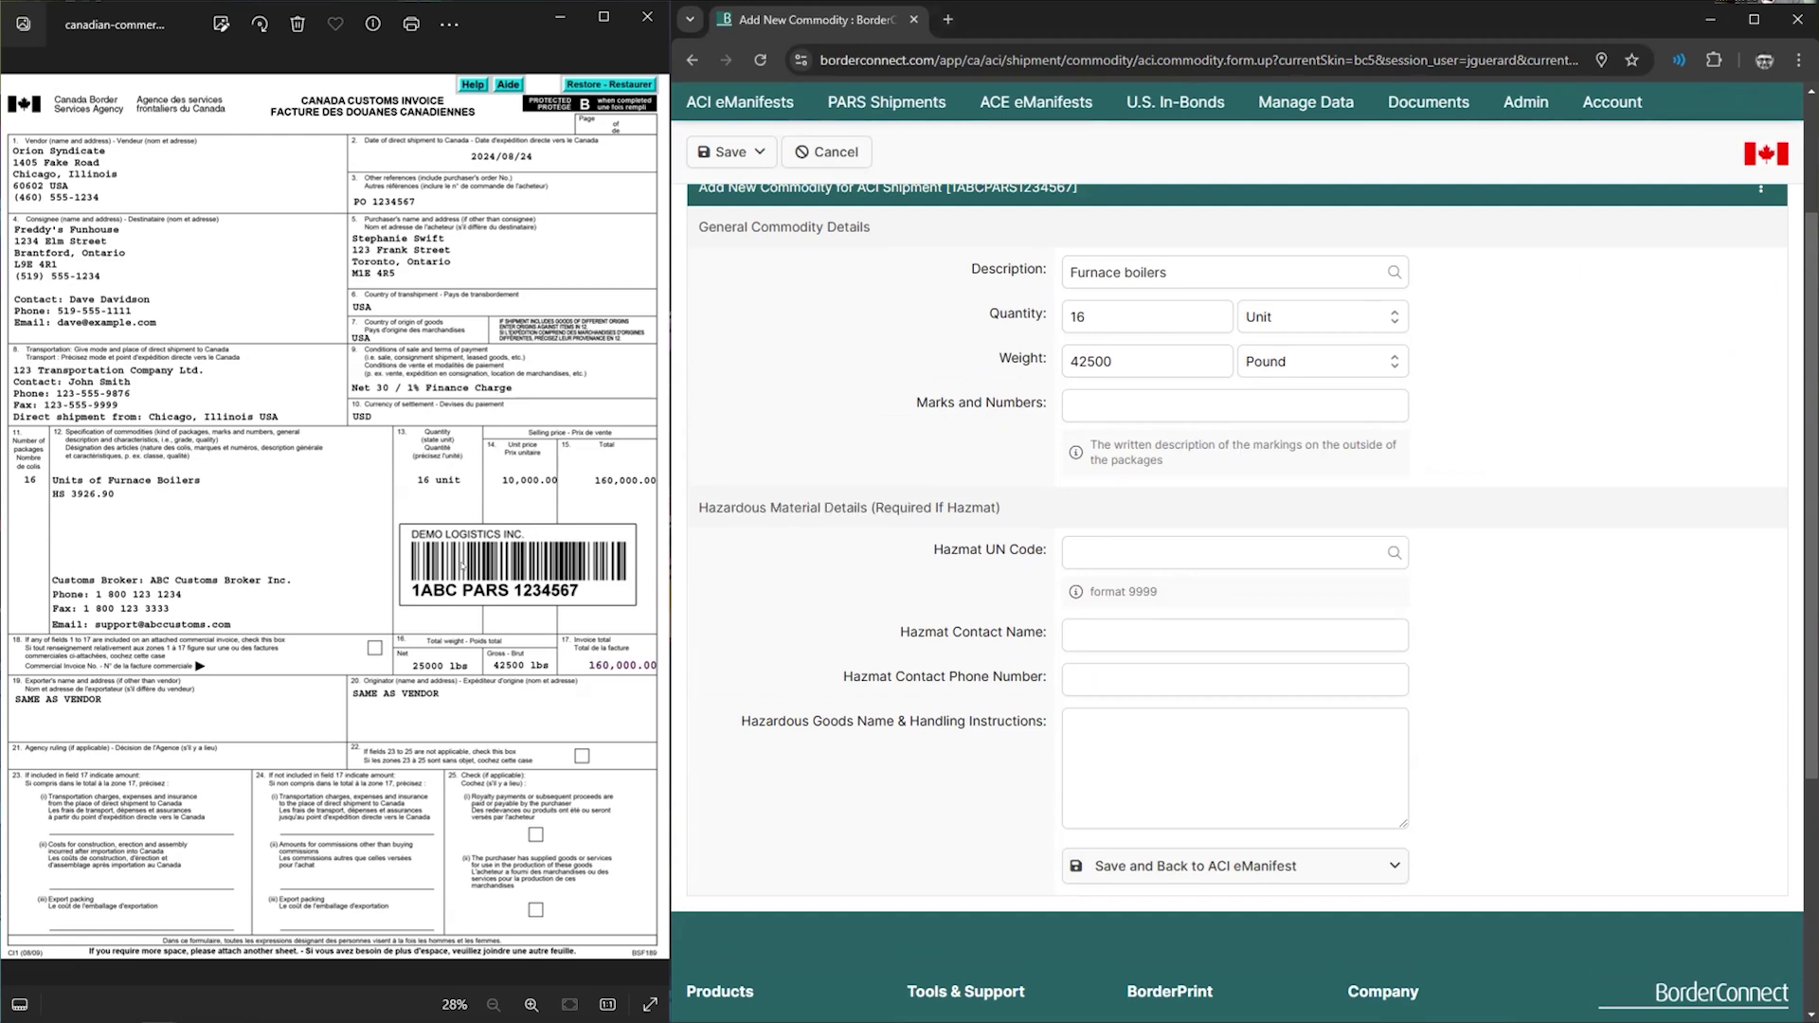
pyautogui.scroll(2, 1222, 711)
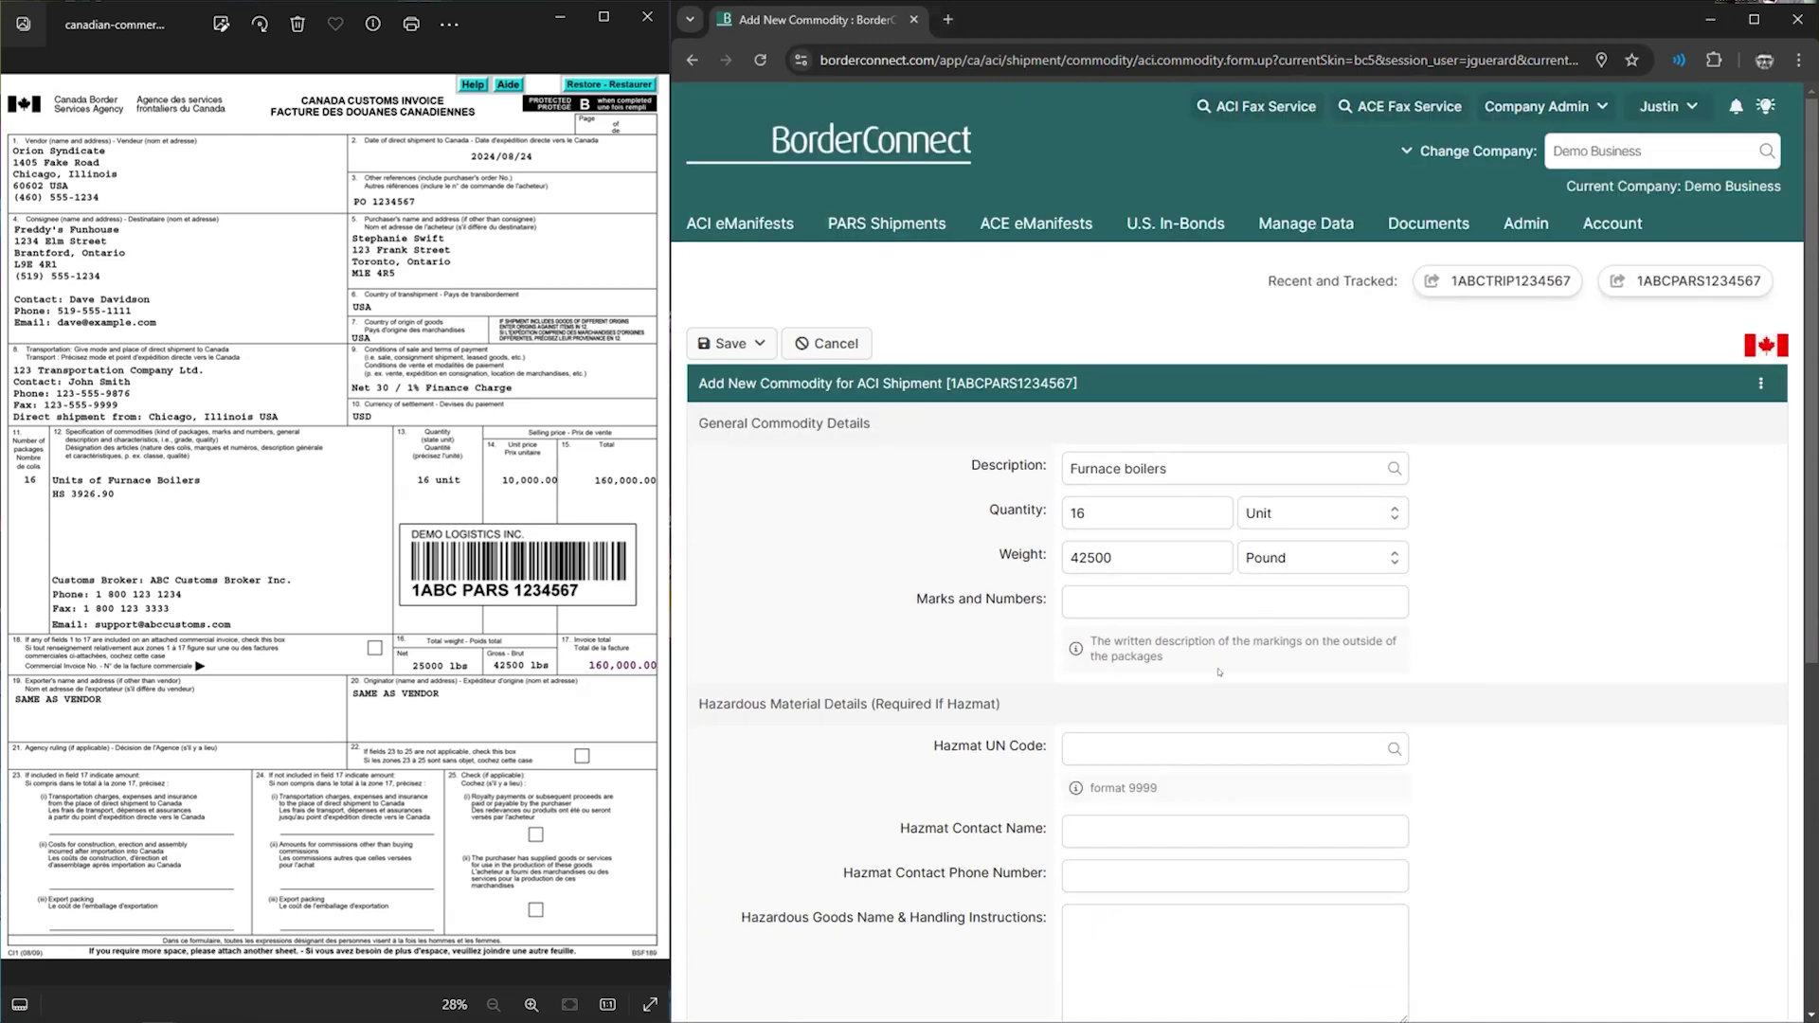
pyautogui.scroll(-2, 1222, 711)
pyautogui.click(1141, 862)
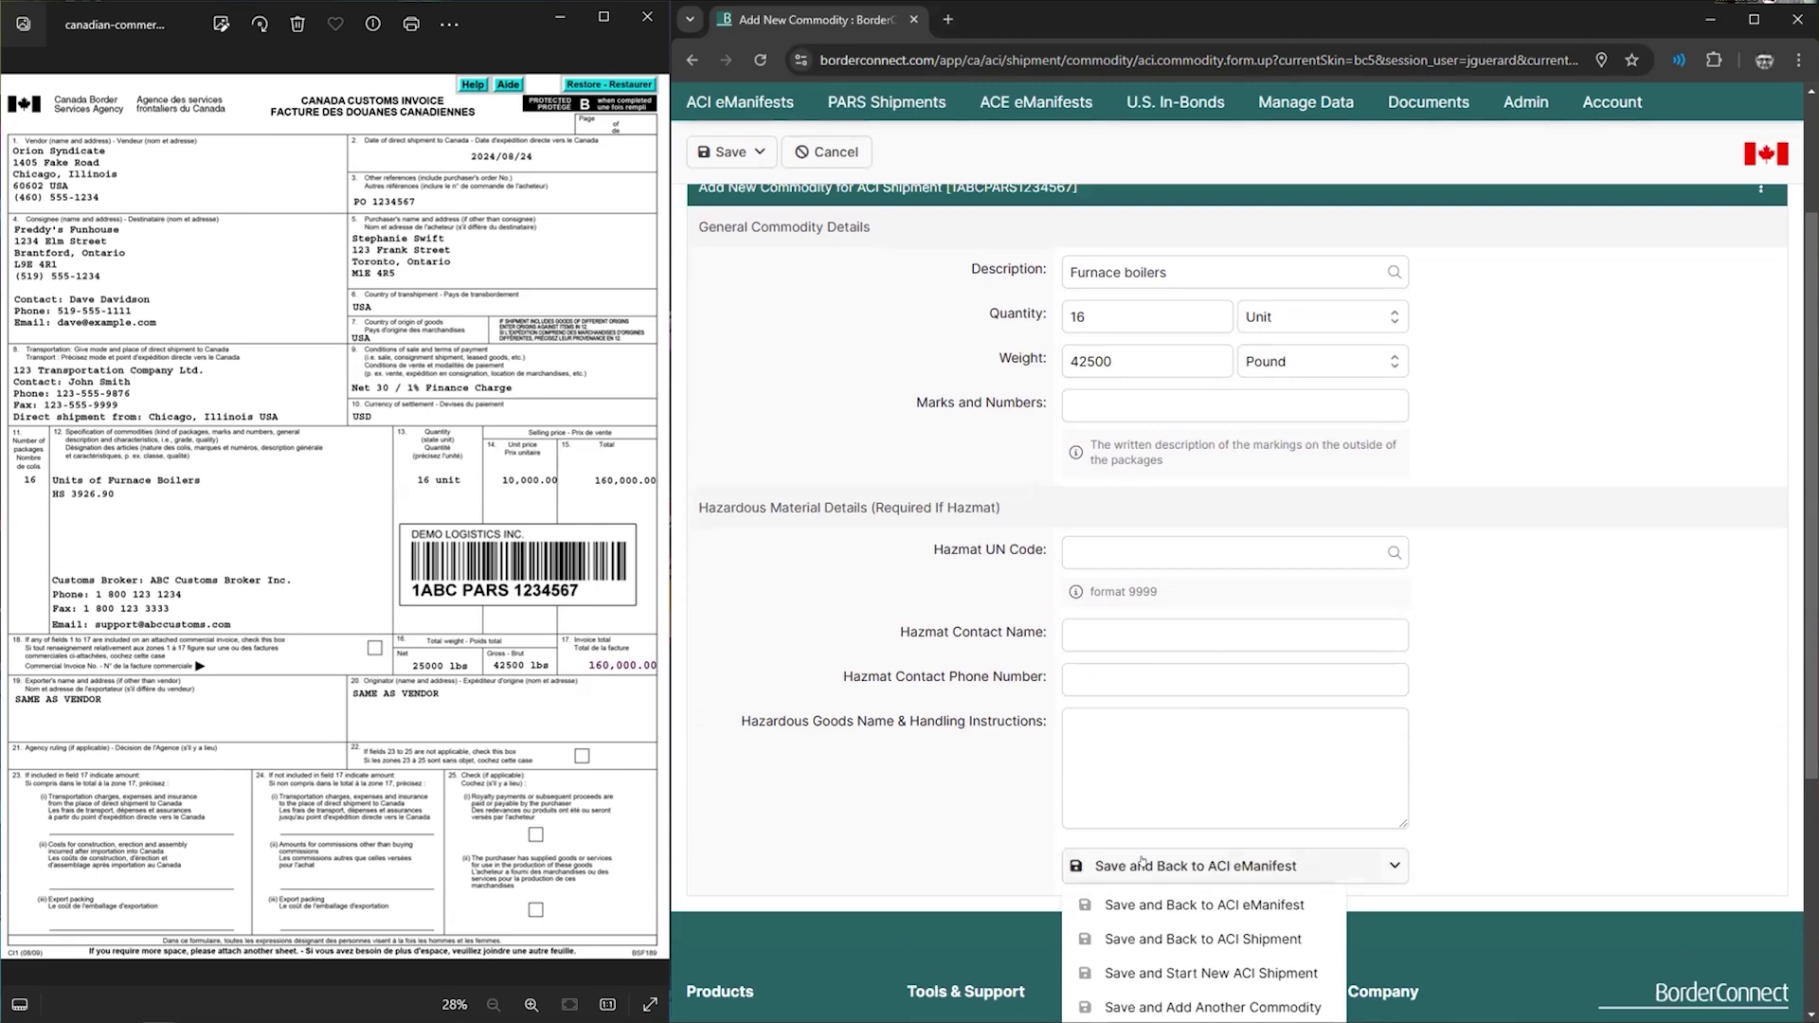
# - Save the commodity back to trip 1ABCTRIP1234567 and print the Standard Driver's Copy PDF
pyautogui.click(1141, 862)
pyautogui.scroll(-3, 1064, 763)
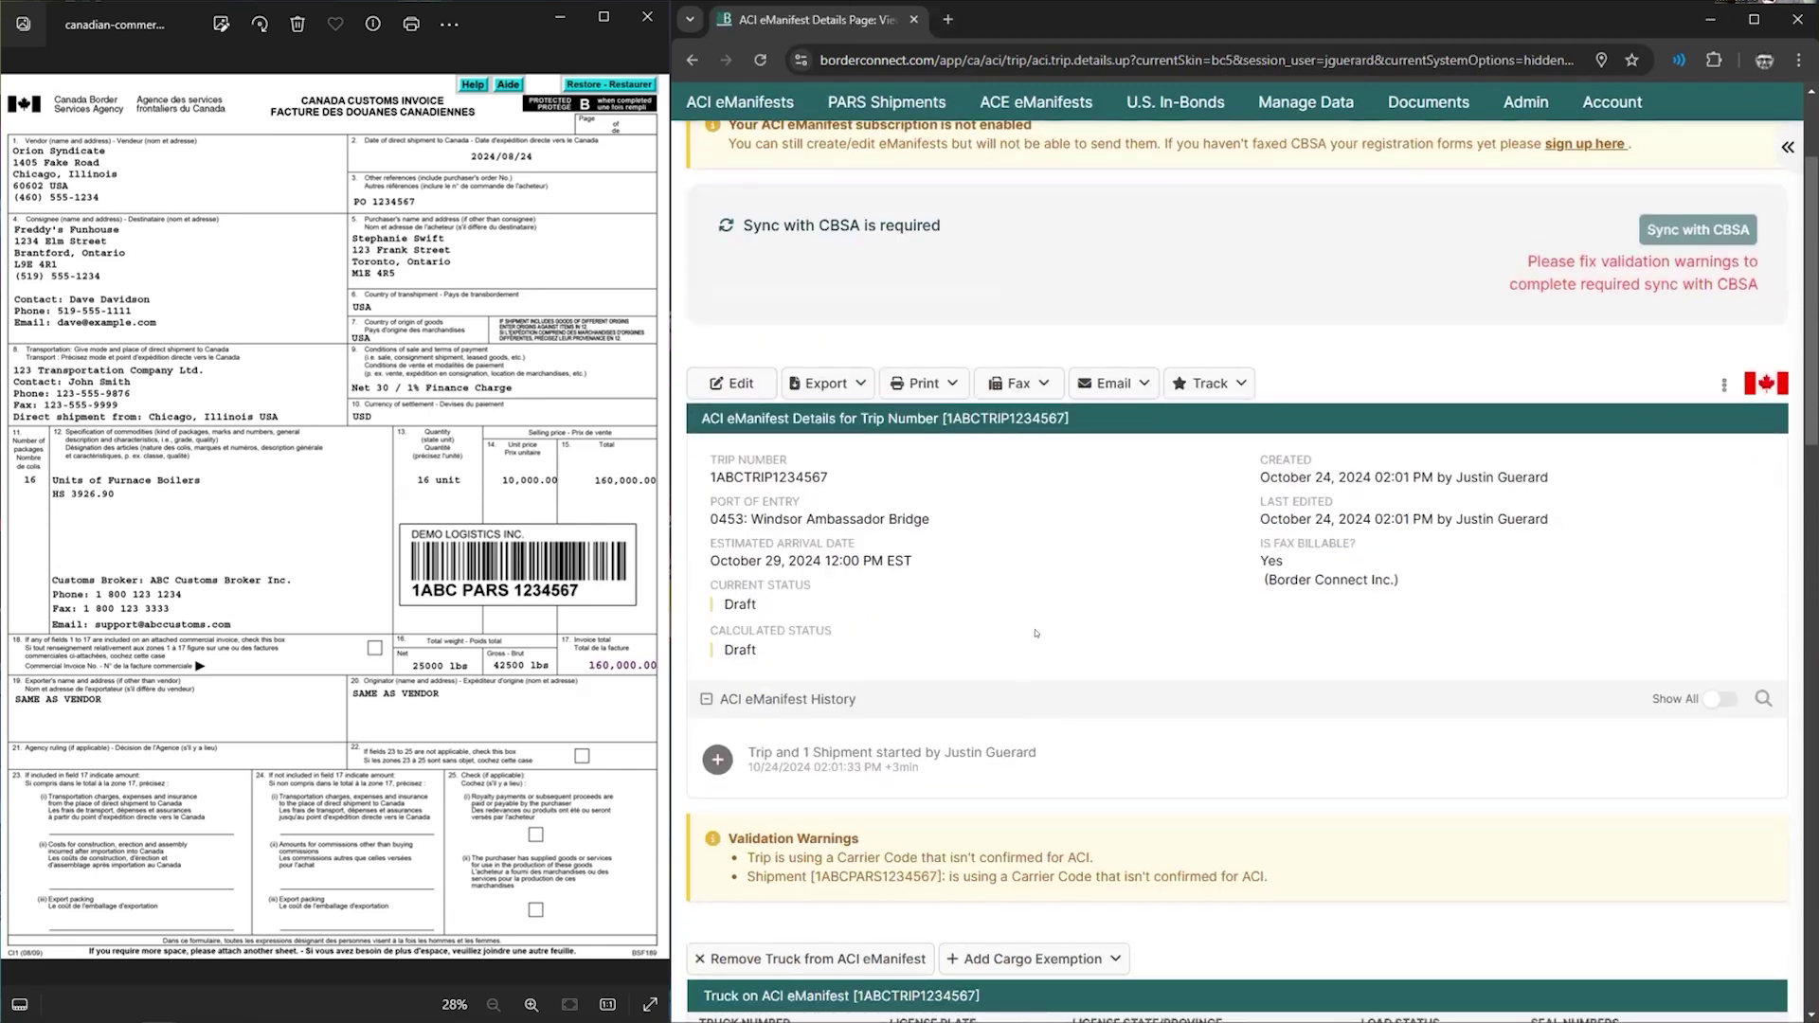
pyautogui.scroll(-8, 1035, 632)
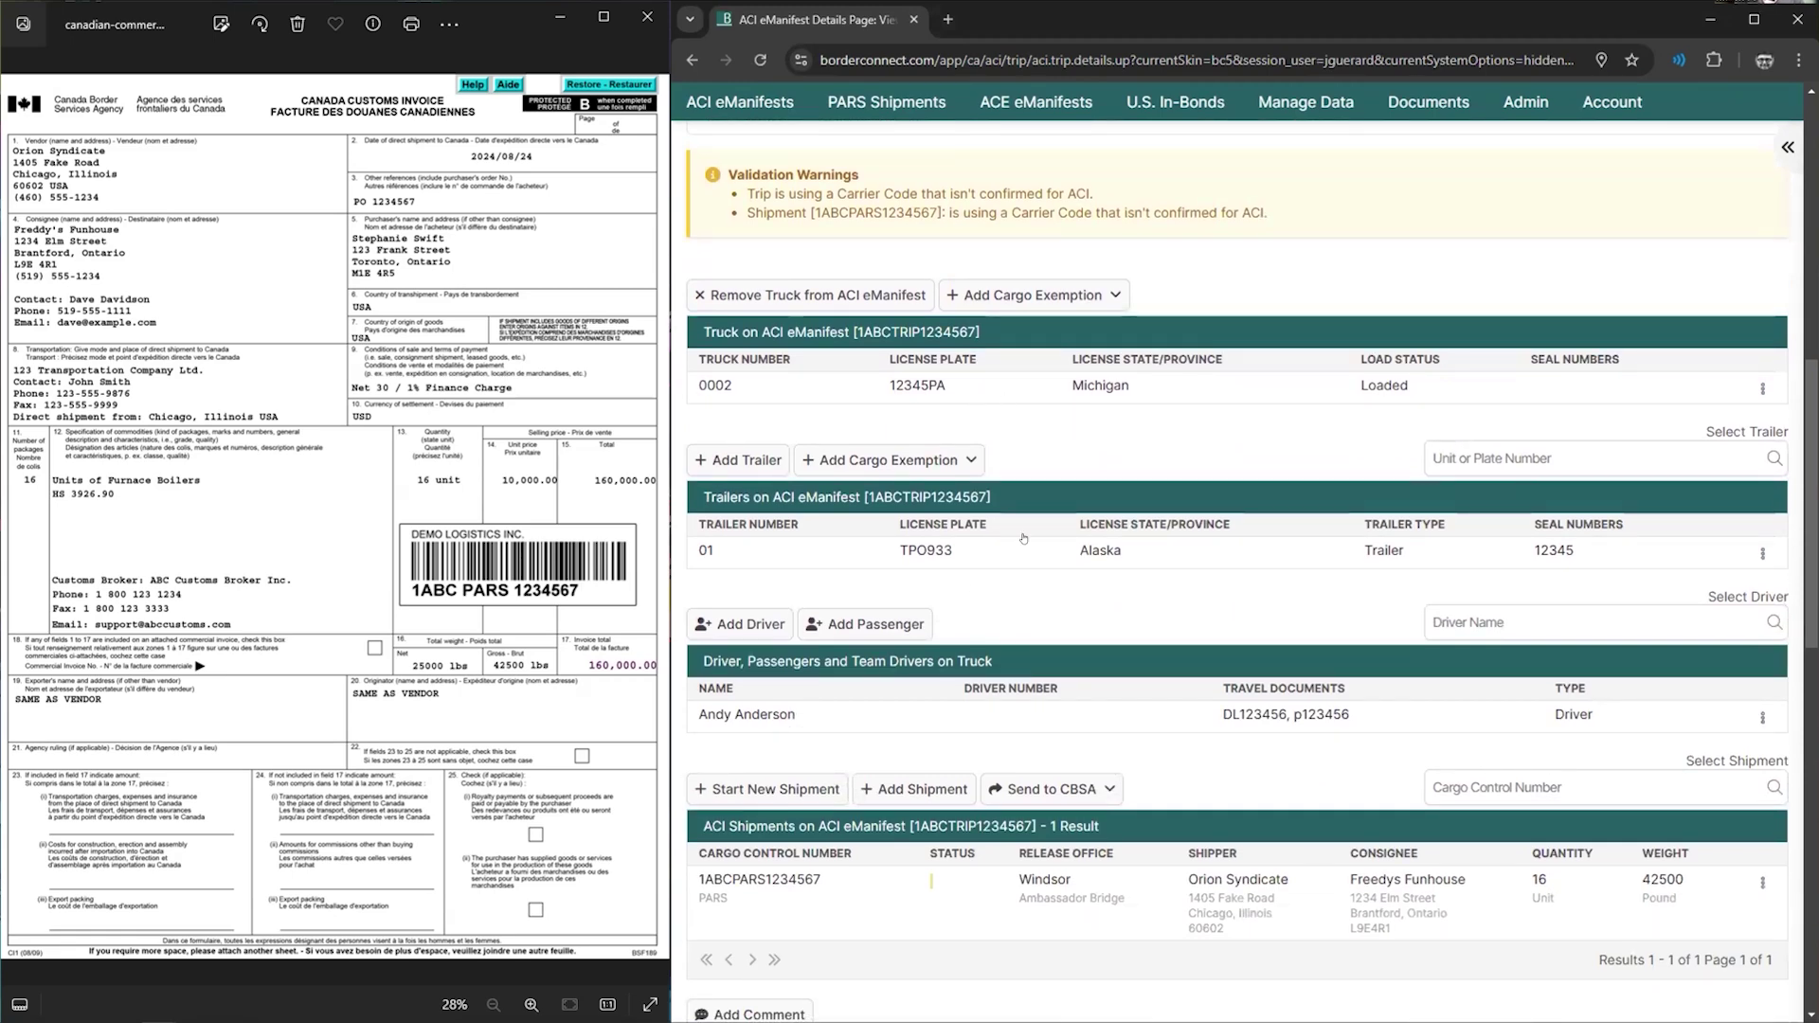
pyautogui.scroll(10, 1024, 537)
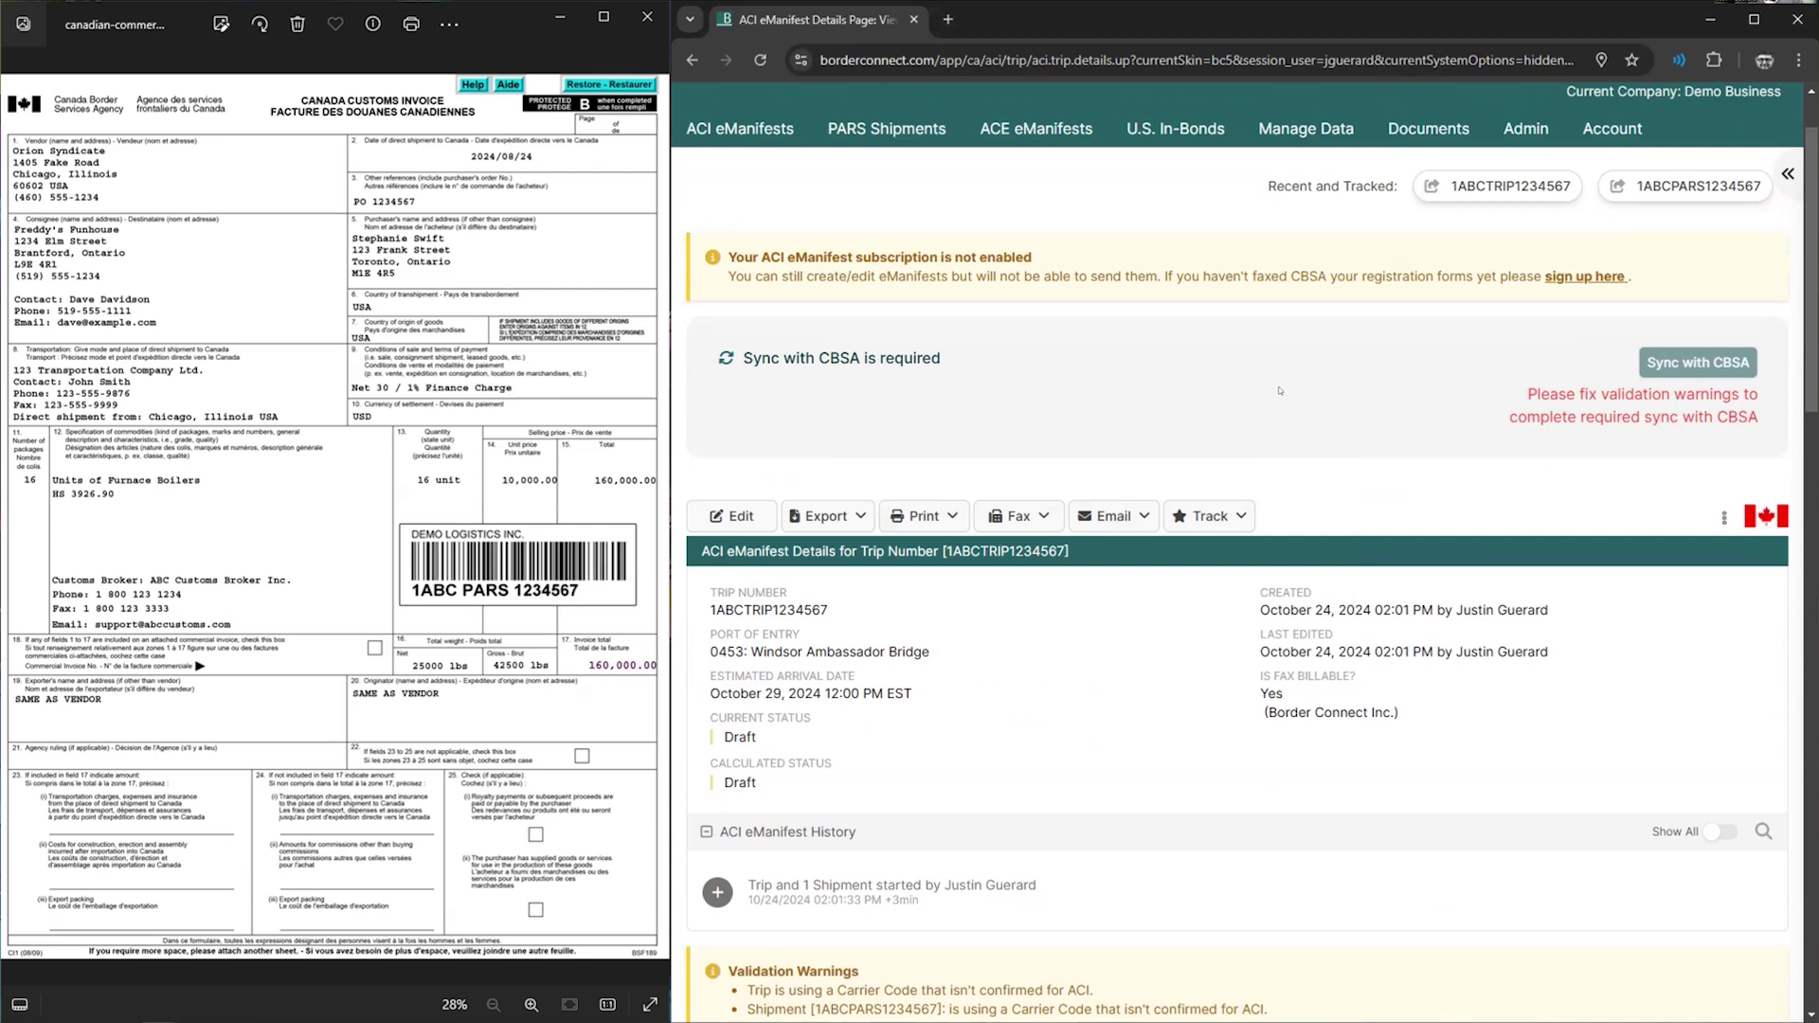
pyautogui.click(919, 521)
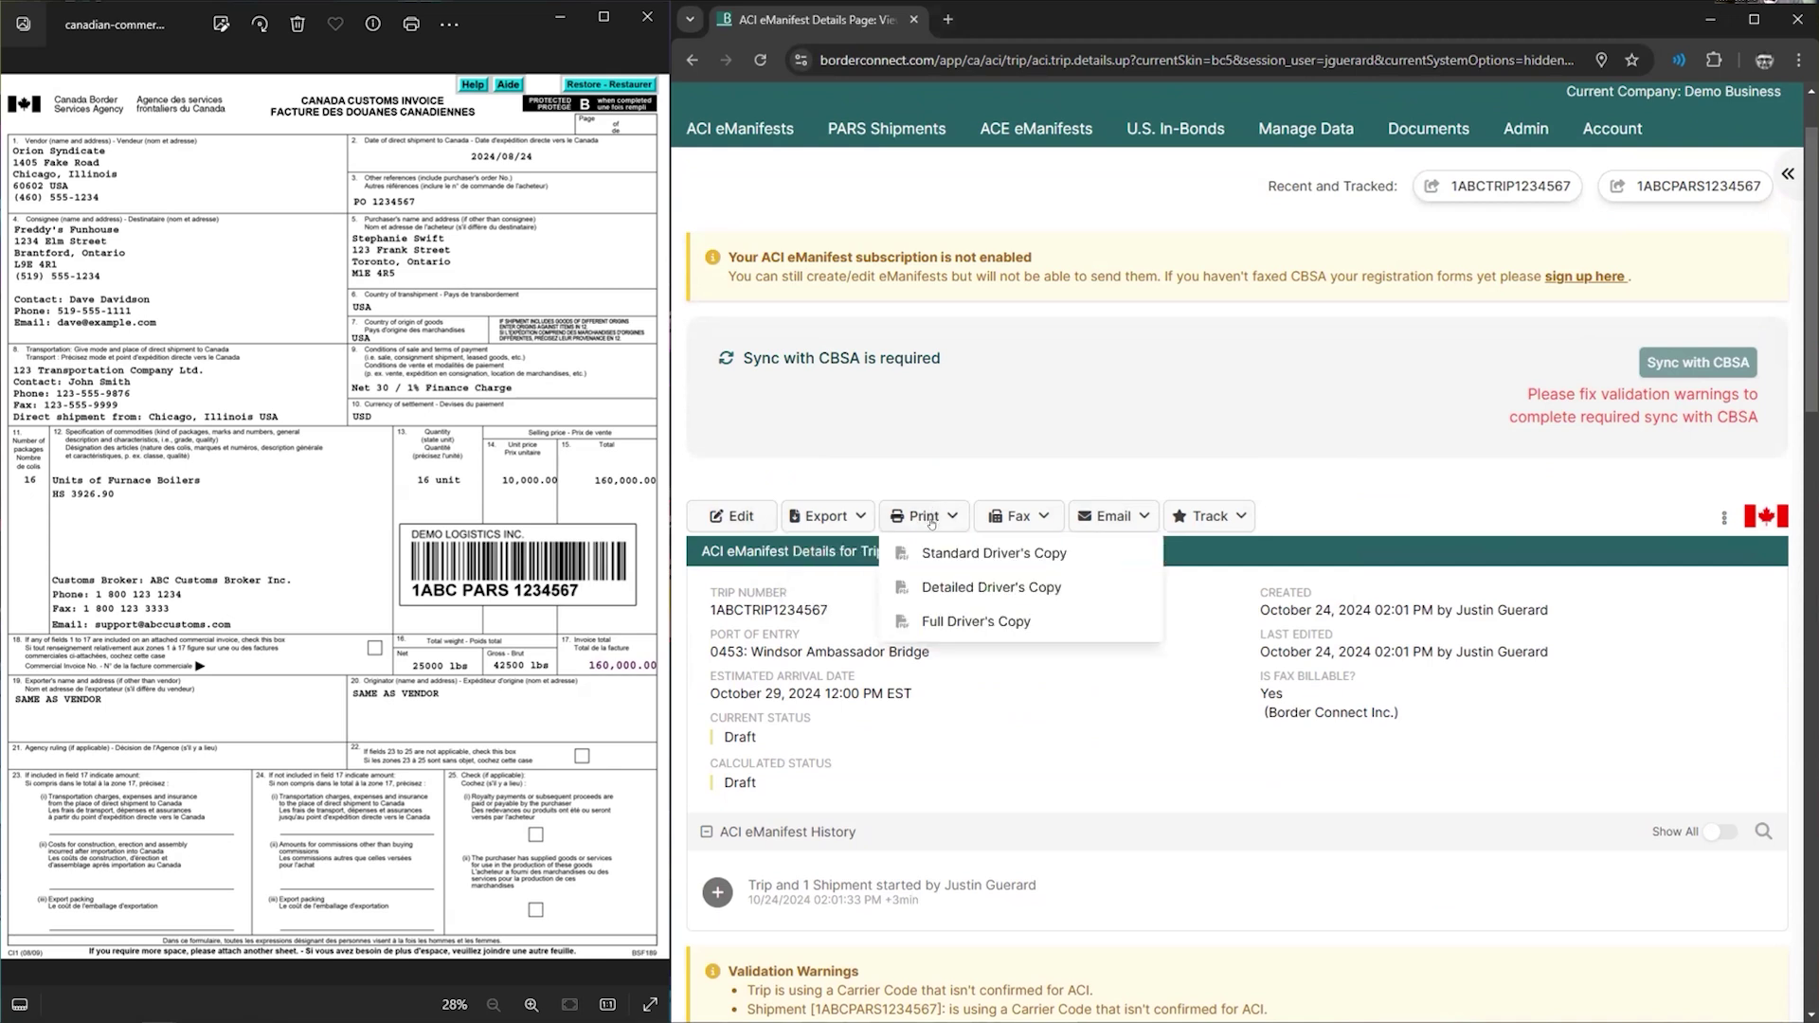
pyautogui.click(933, 553)
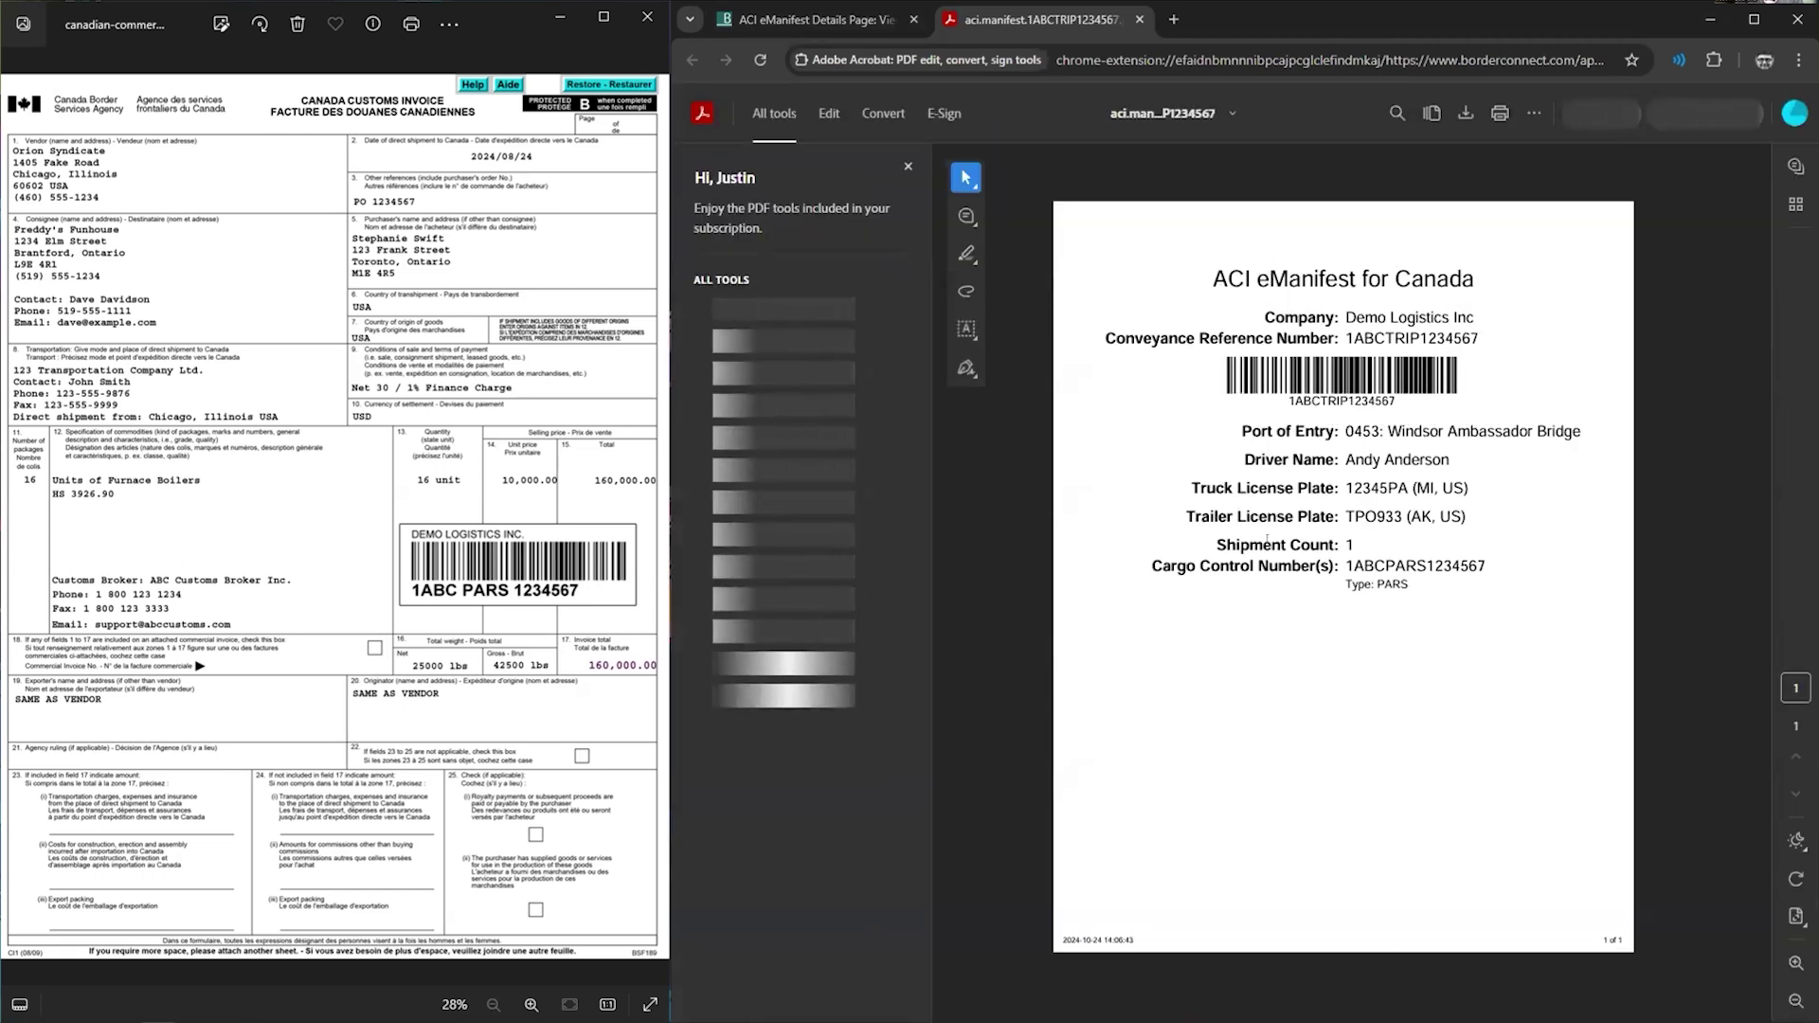
# - Glance over the driver's copy PDF, then return to the trip 1ABCTRIP1234567 details tab
pyautogui.moveTo(1274, 435); pyautogui.dragTo(1280, 448)
pyautogui.click(1384, 522)
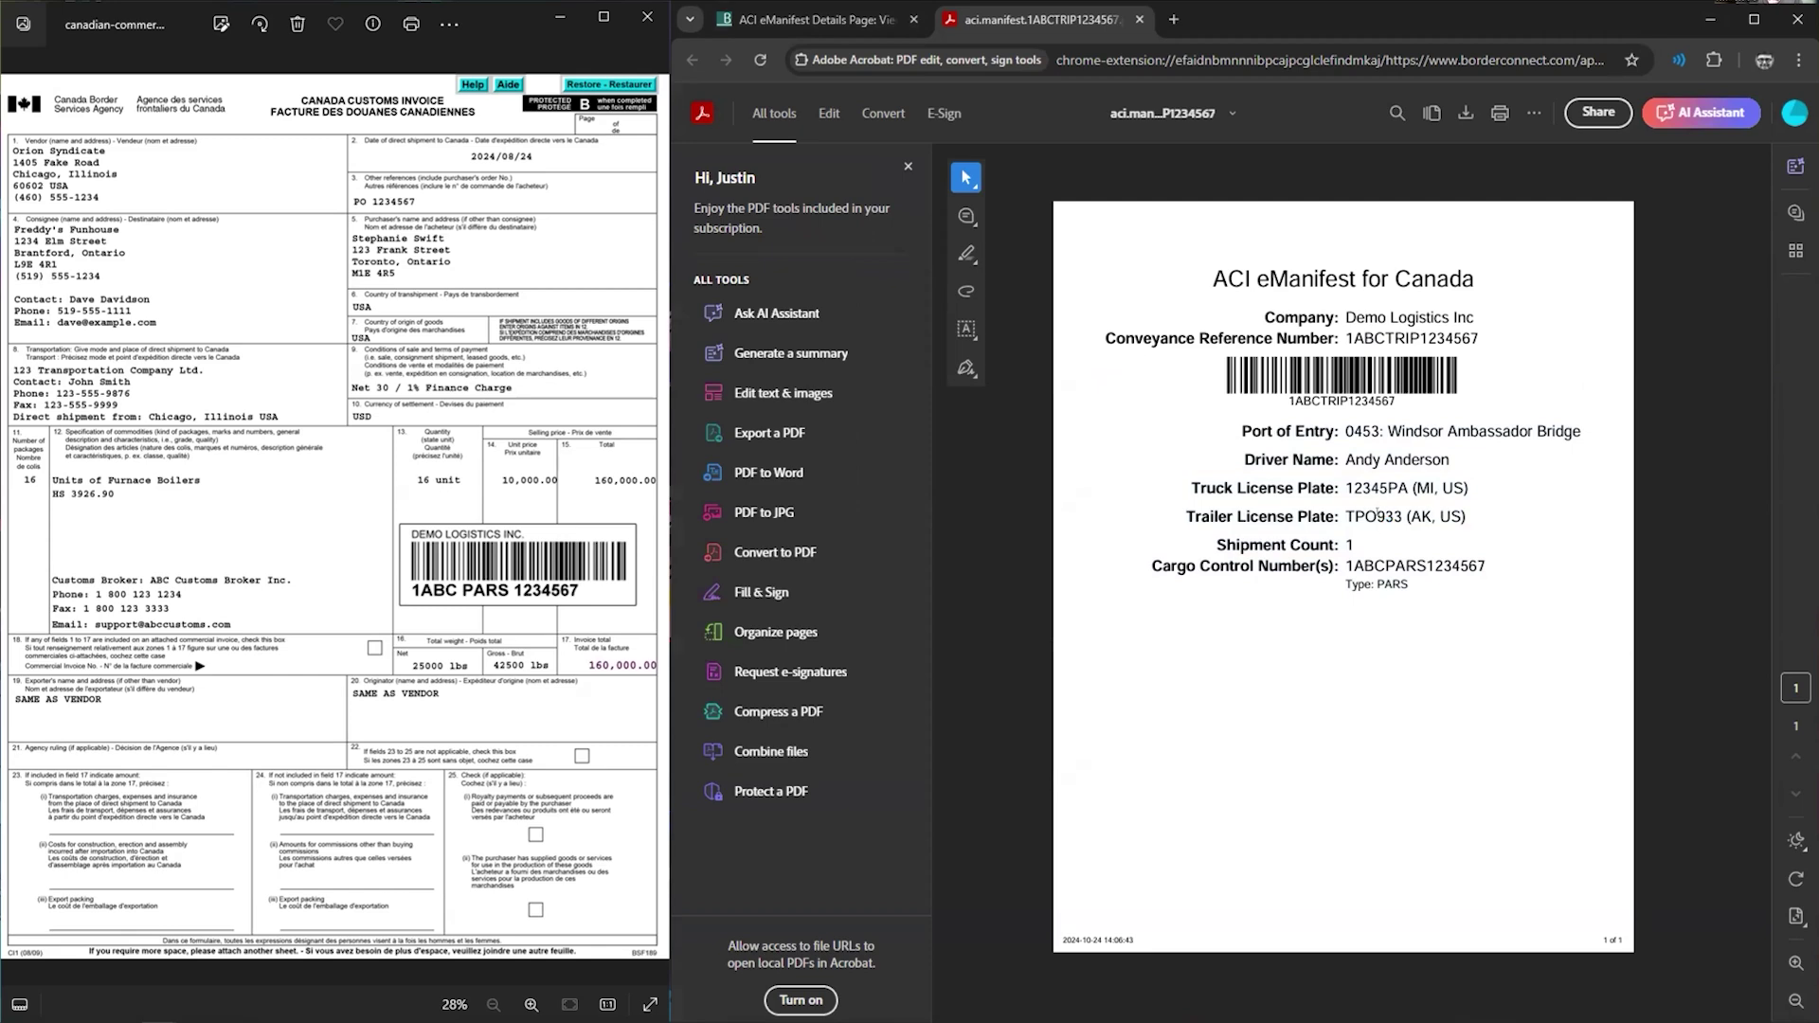
pyautogui.click(813, 19)
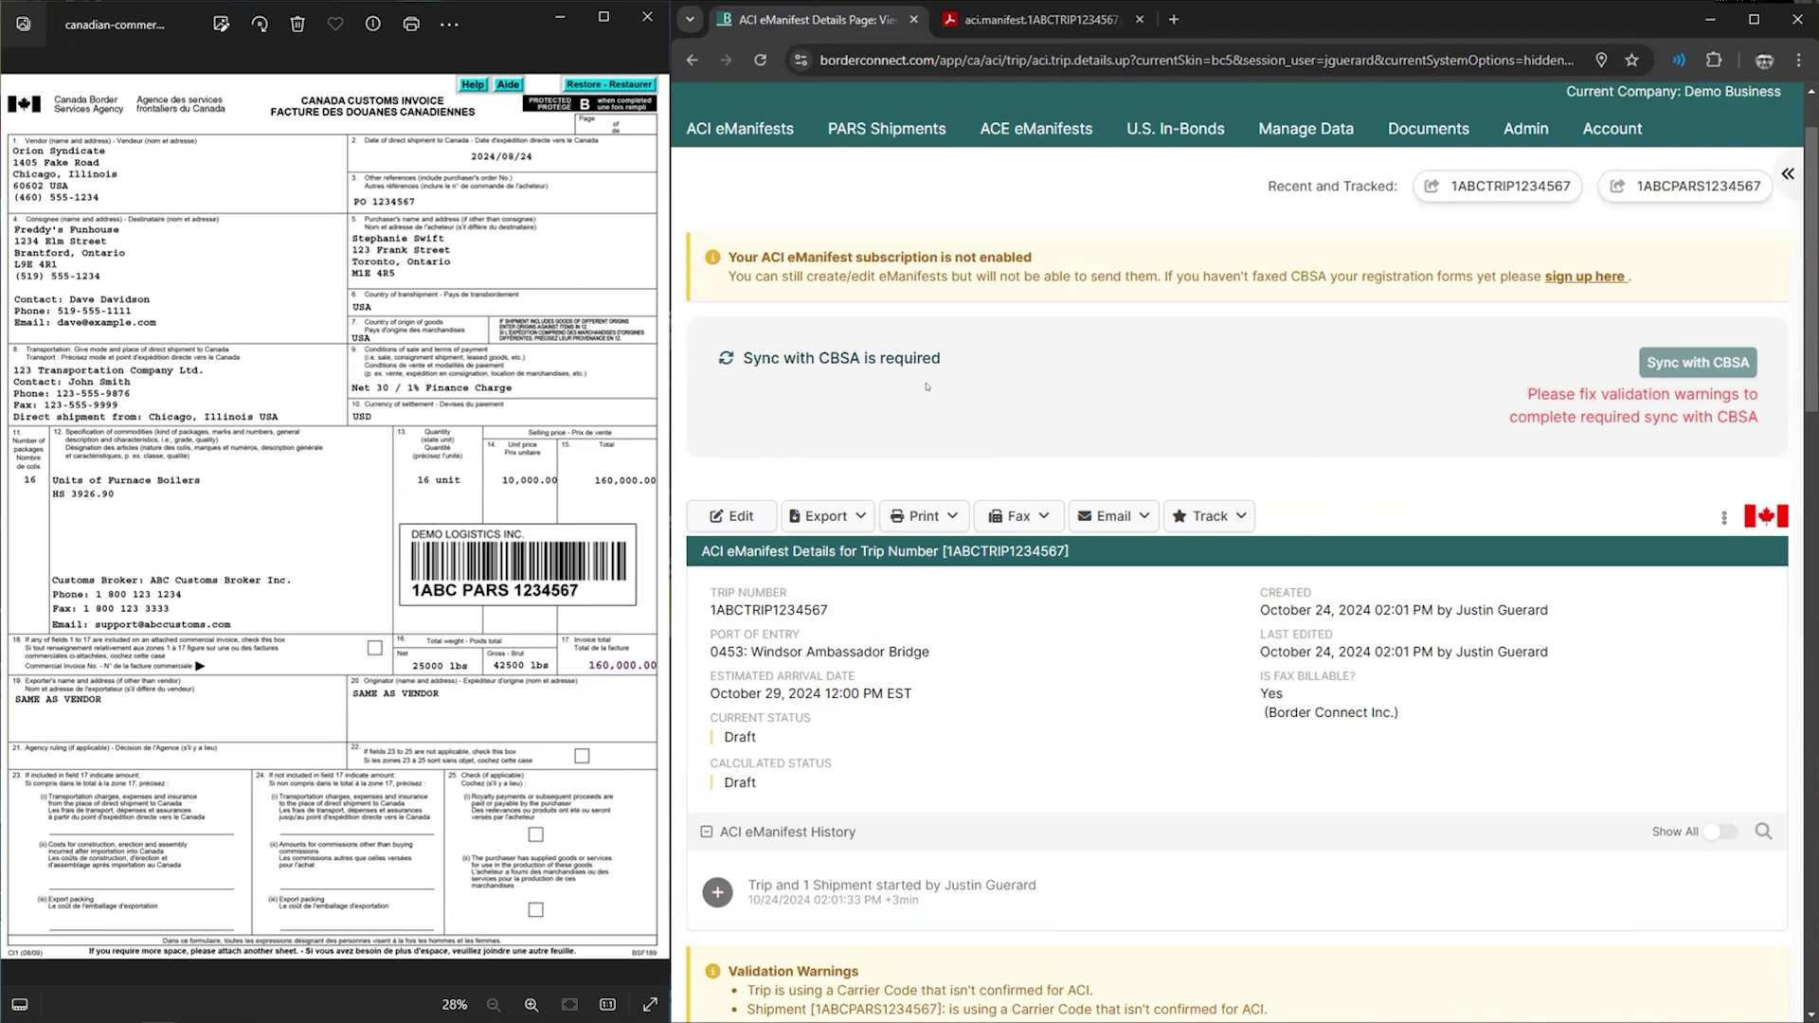
pyautogui.scroll(-10, 1020, 477)
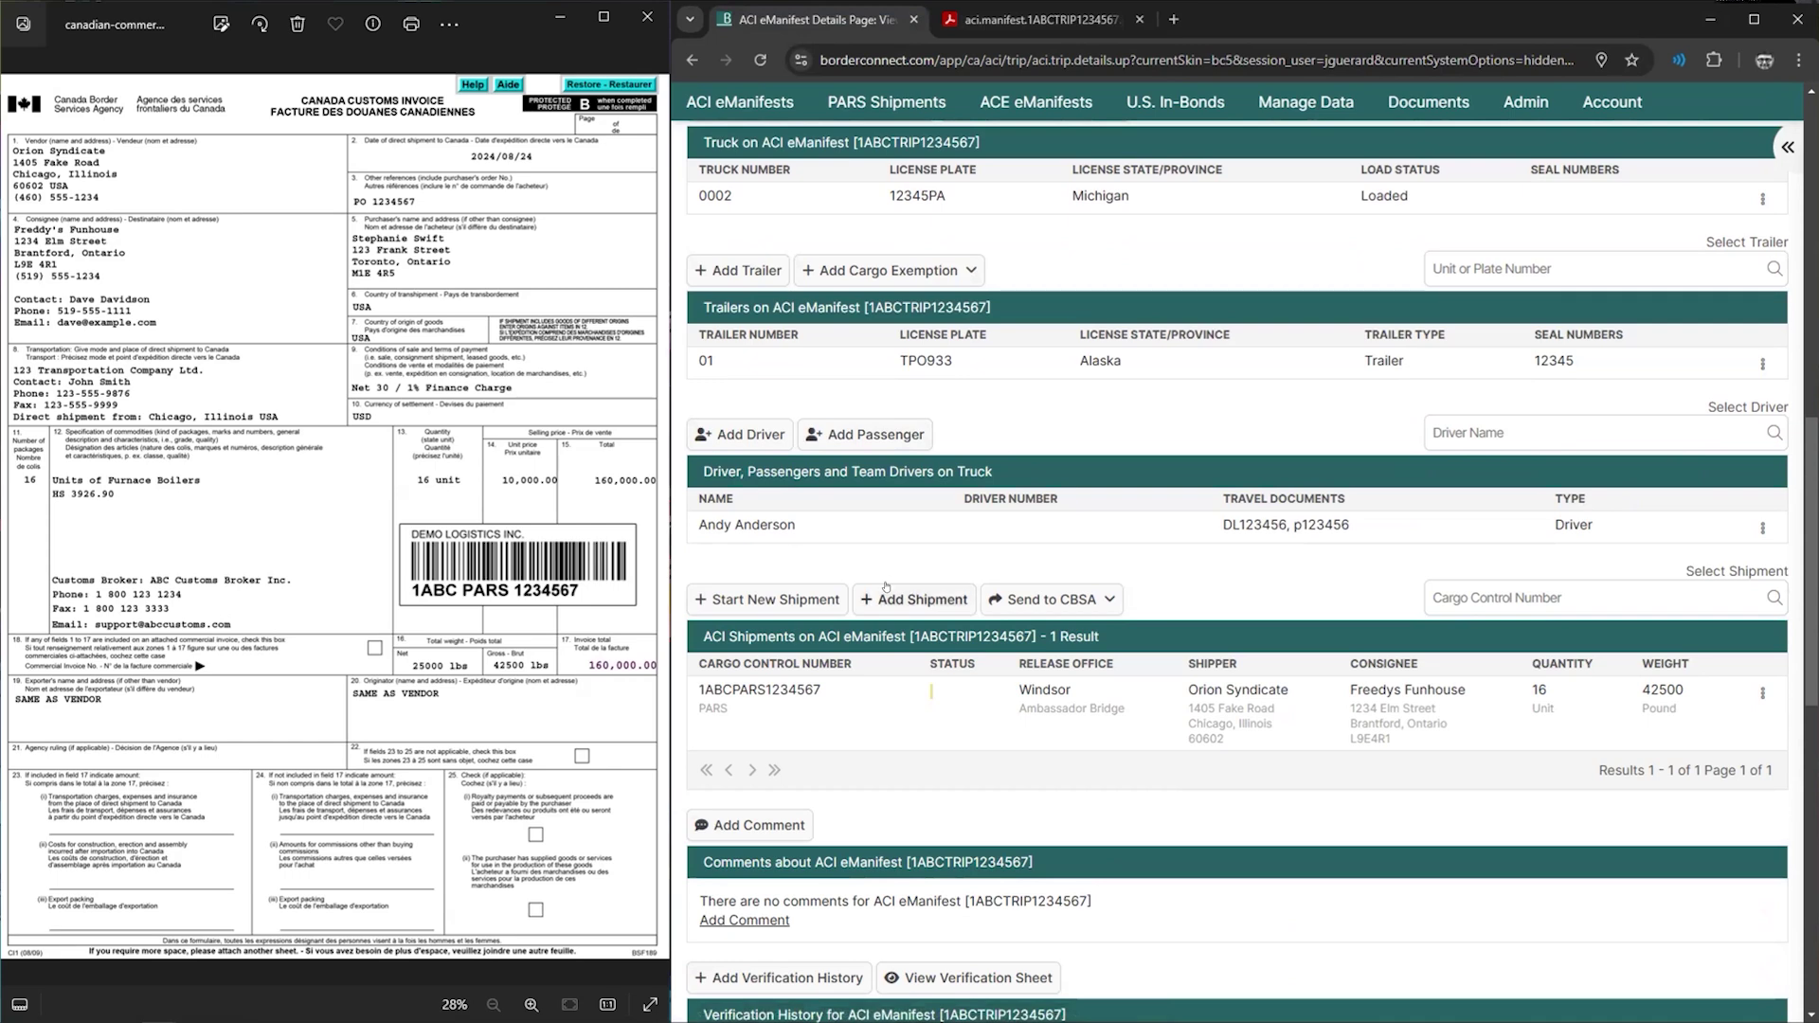
pyautogui.scroll(4, 891, 594)
pyautogui.scroll(-3, 912, 611)
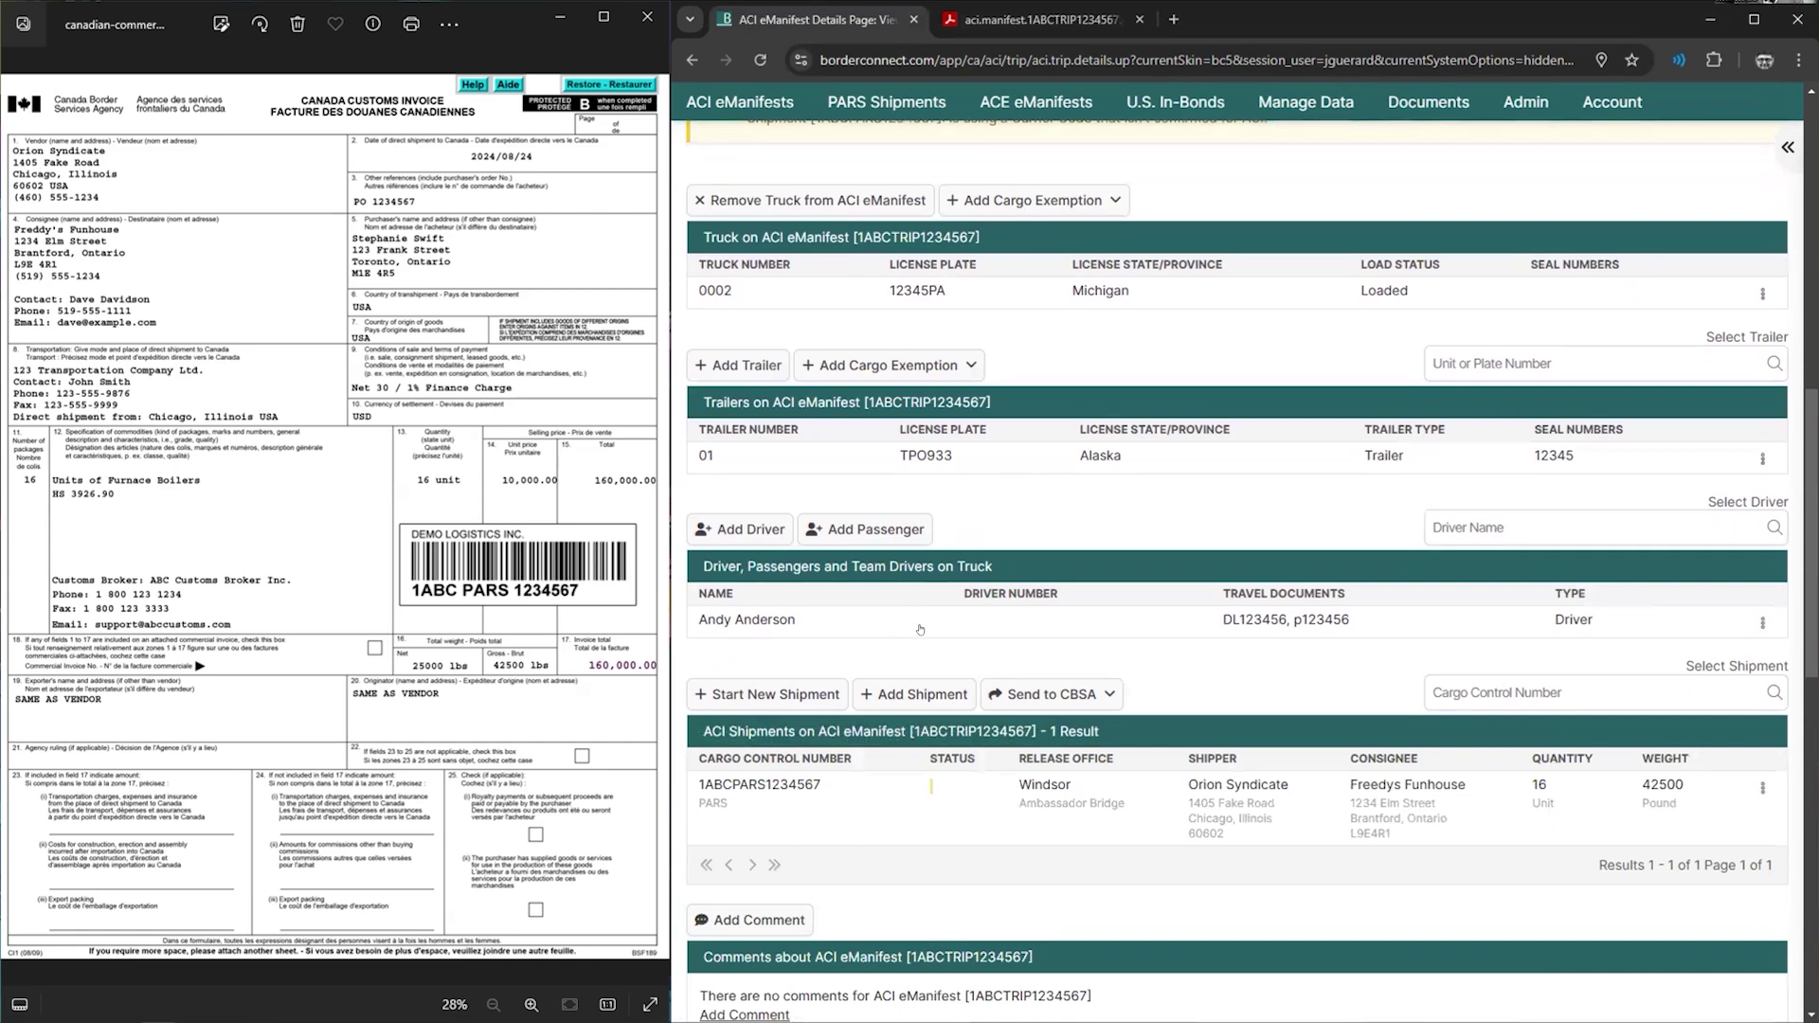
pyautogui.scroll(10, 920, 629)
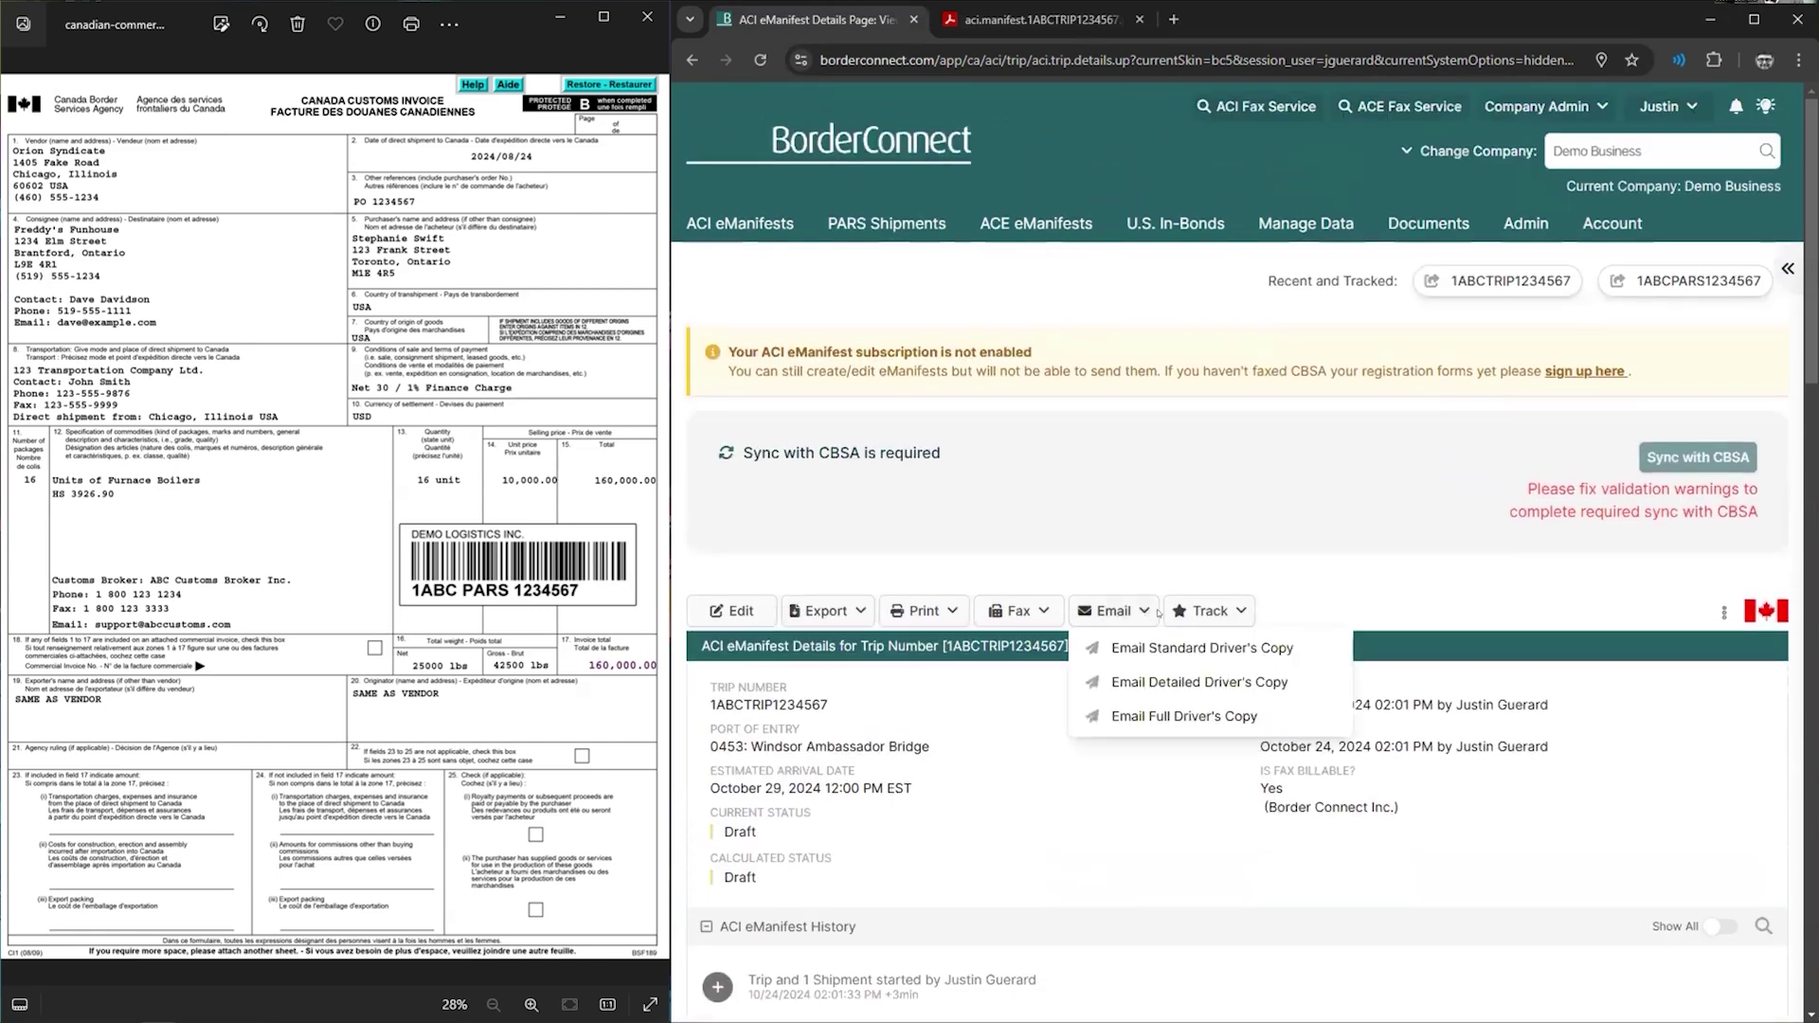
# - Open the ACI eManifest Status Guide from the BorderConnect Support Wiki in a new tab
pyautogui.moveTo(1186, 613)
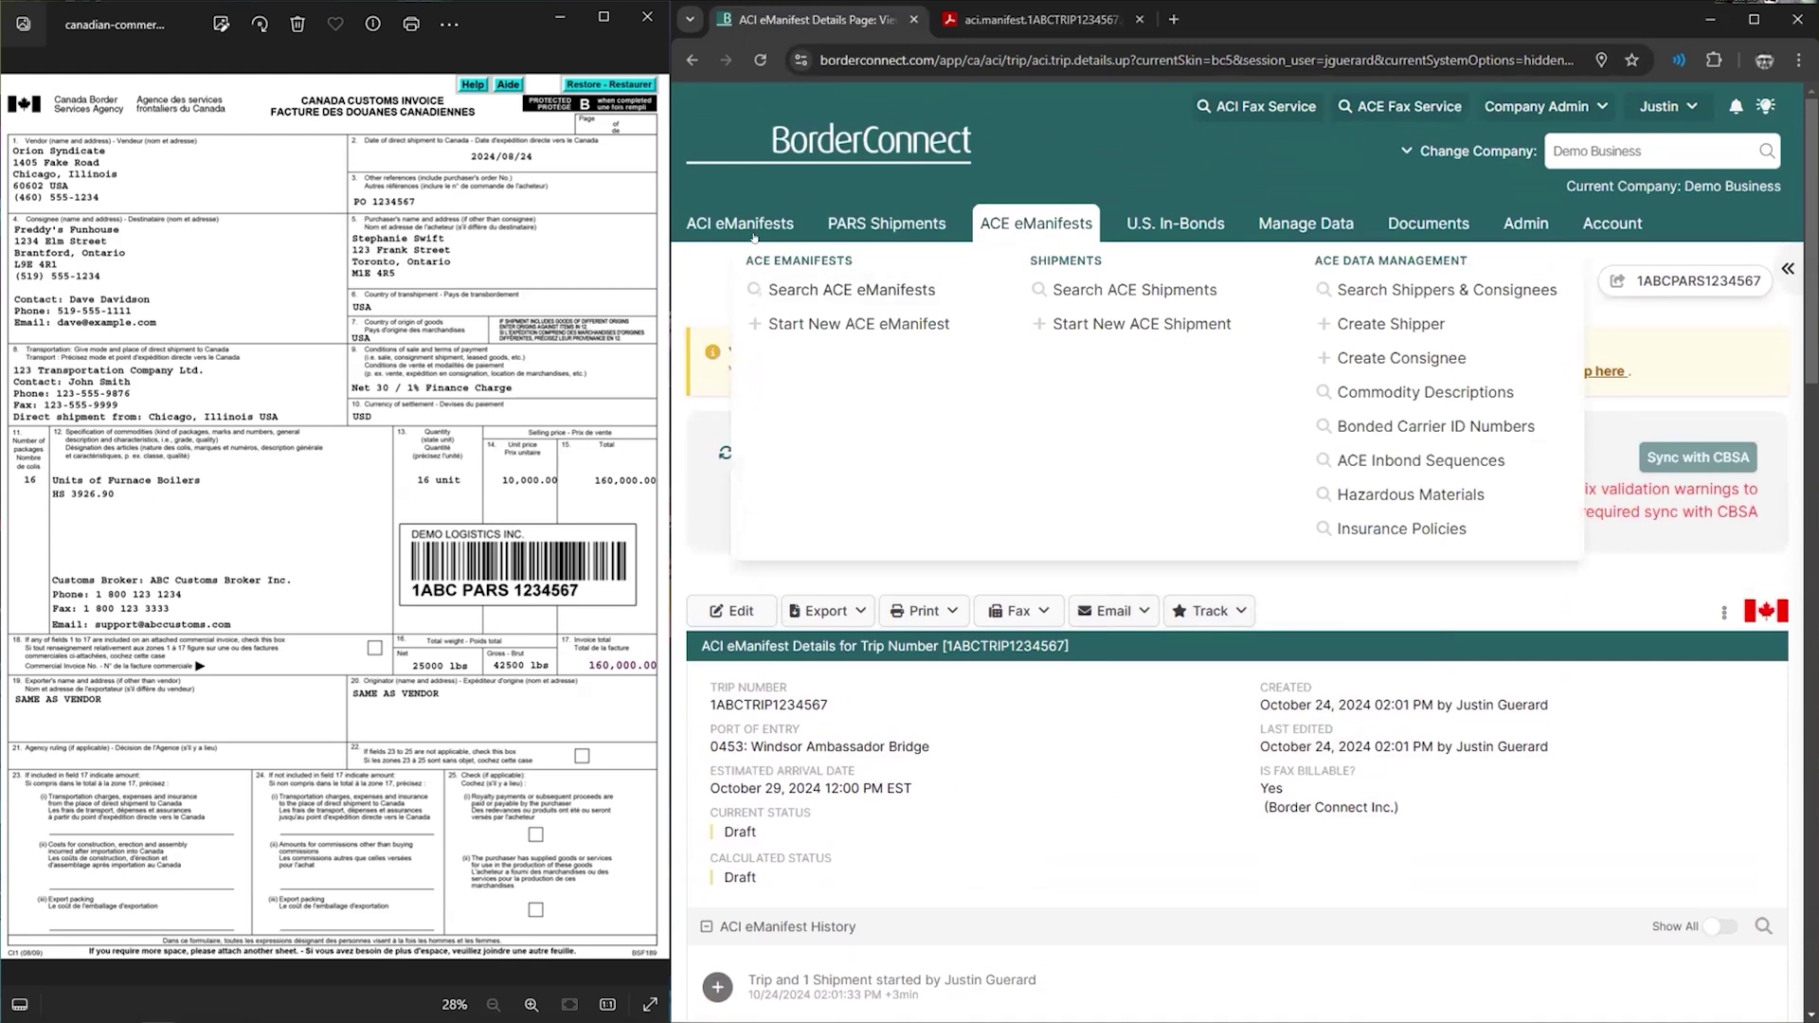
pyautogui.click(1173, 19)
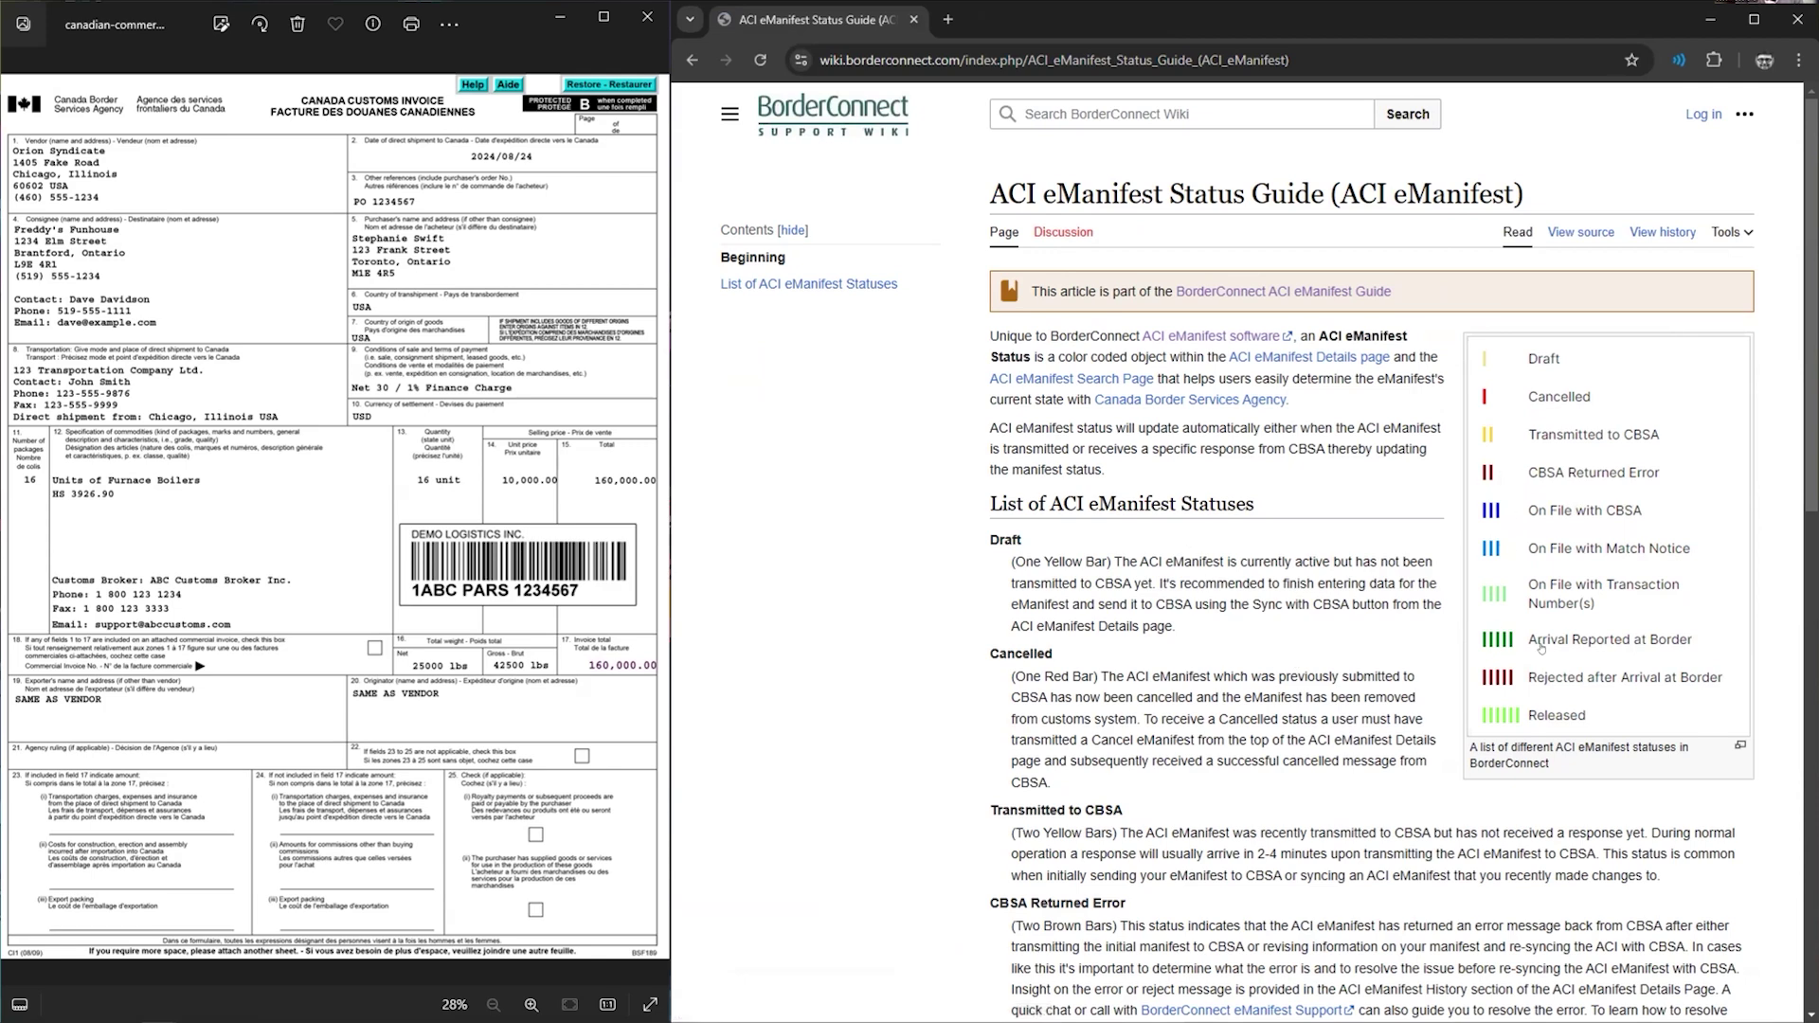
# - Read the eManifest statuses from Draft down to Released, then bring trip 1ABCTRIP1234567's window back
pyautogui.scroll(-4, 1191, 689)
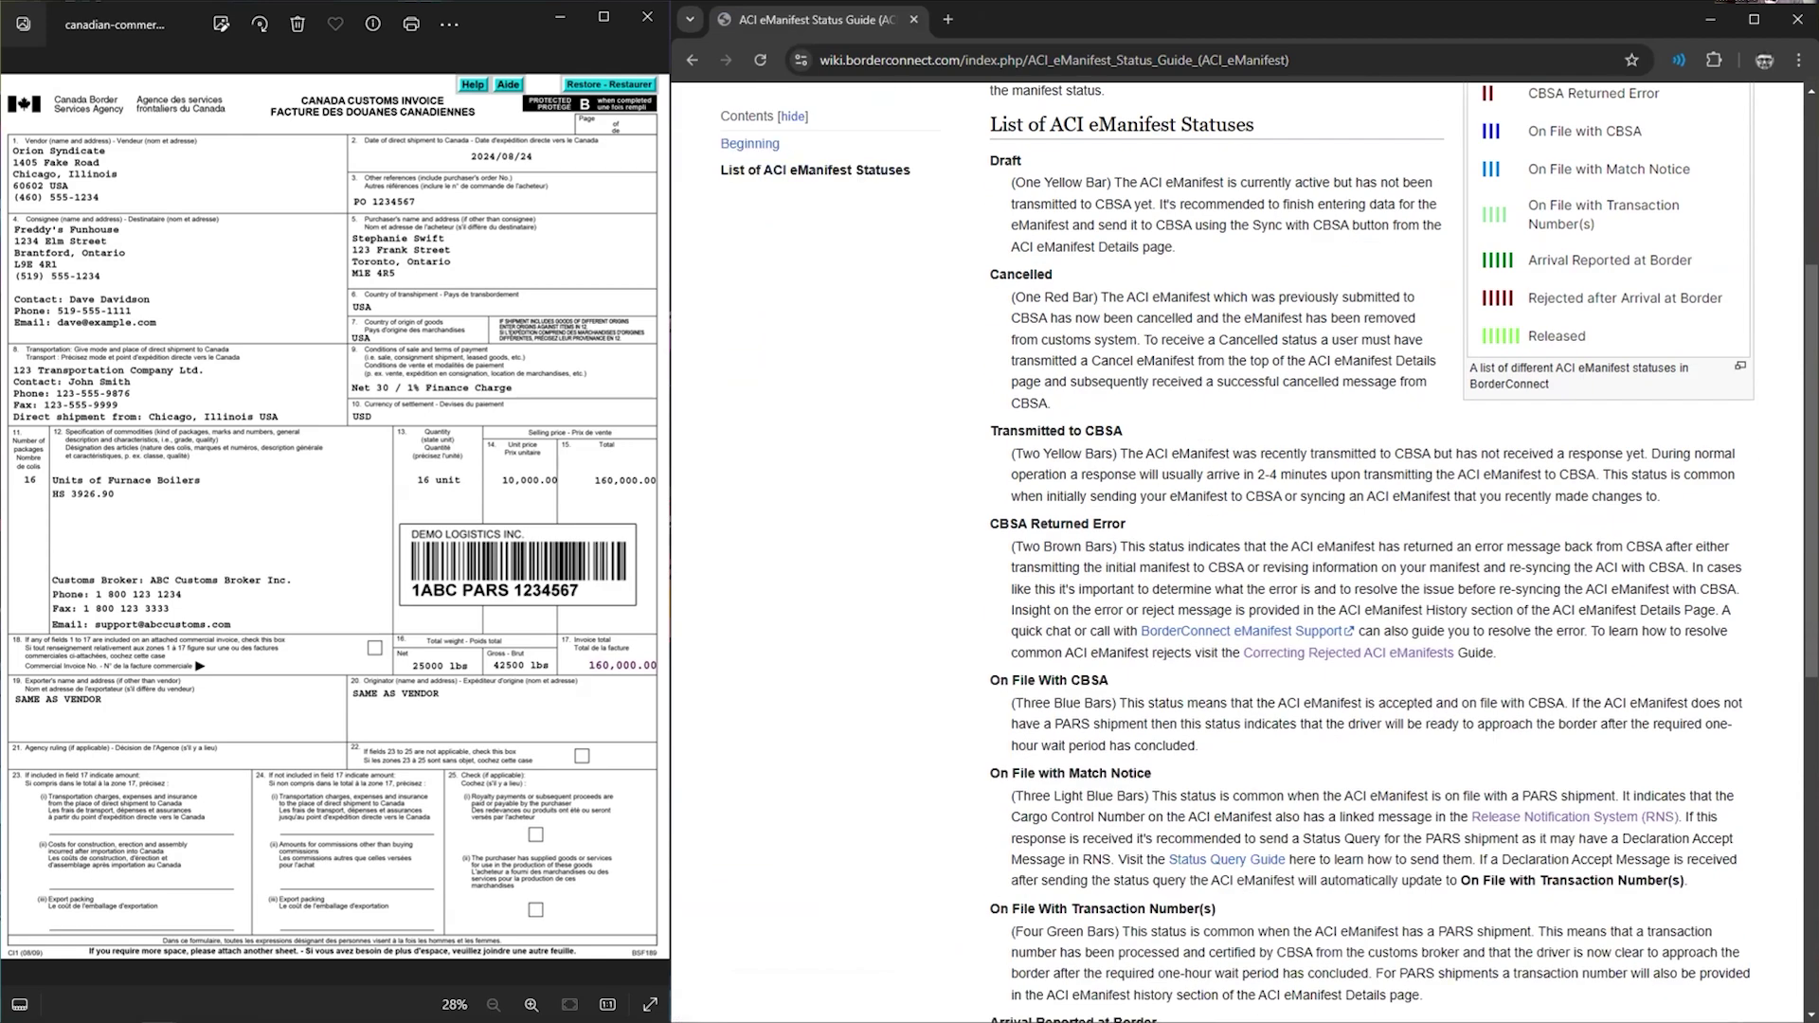
pyautogui.scroll(-6, 1226, 585)
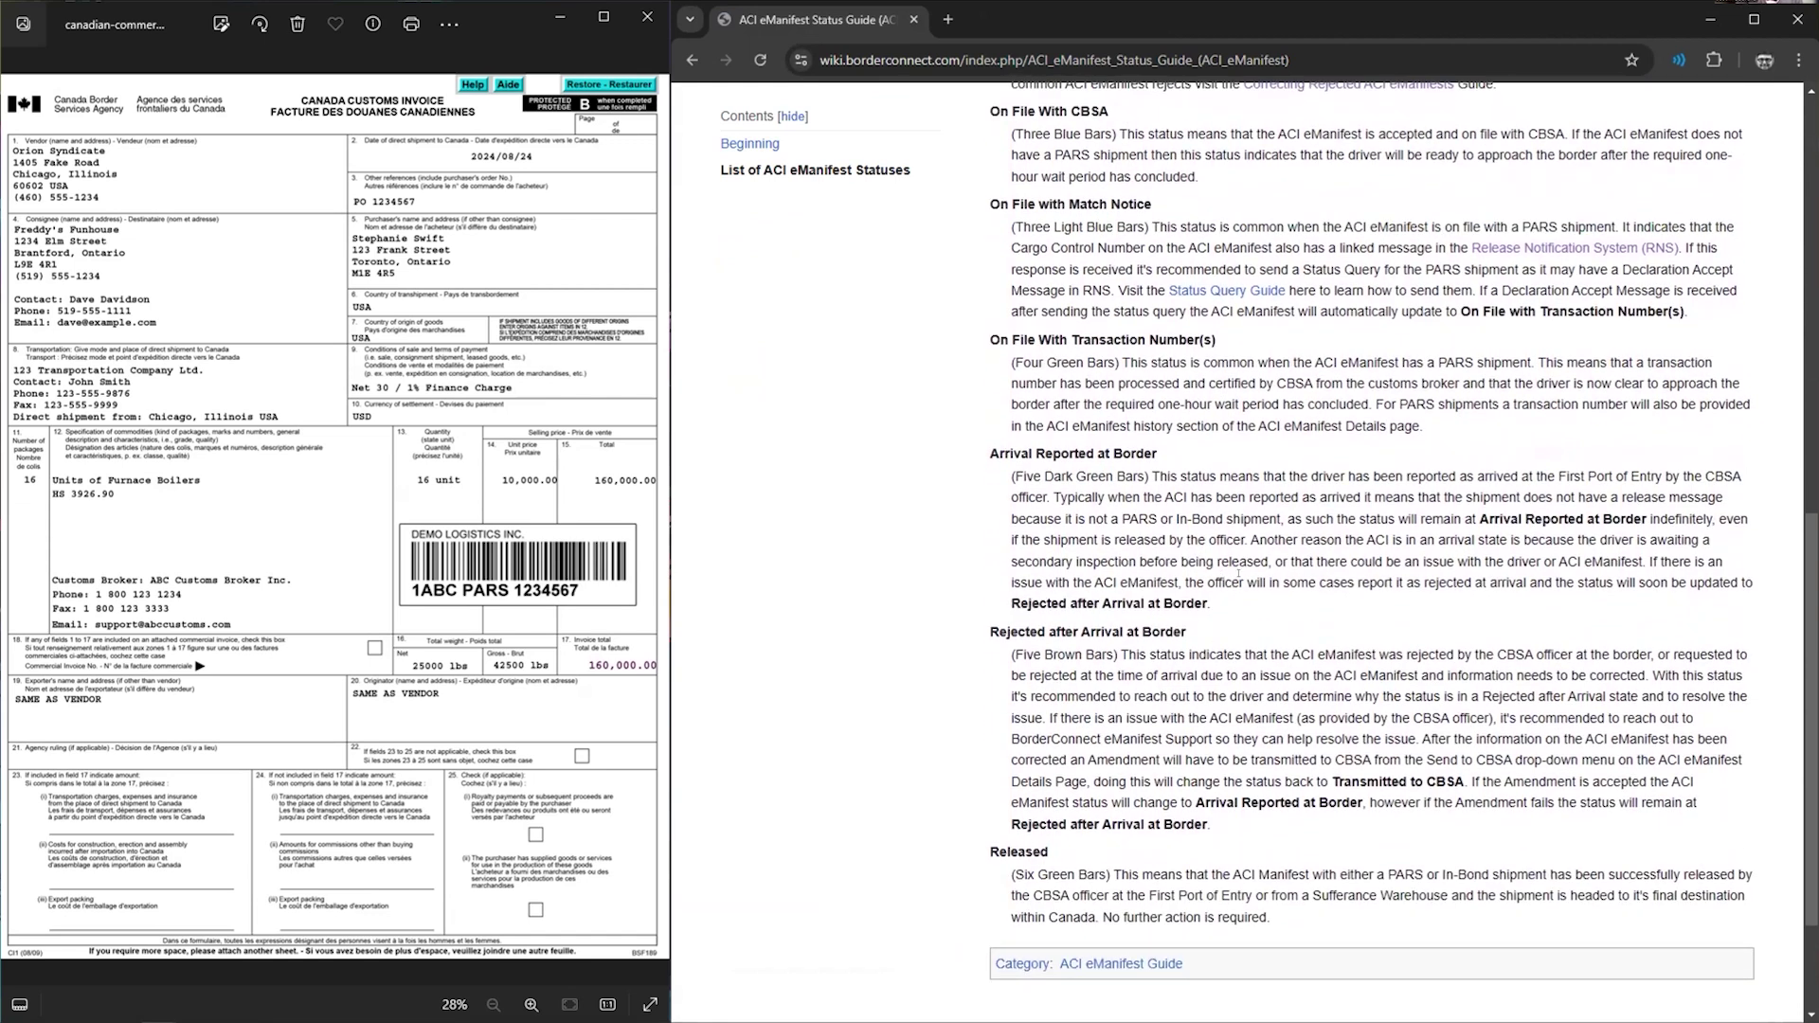
pyautogui.moveTo(990, 453); pyautogui.dragTo(1013, 452)
pyautogui.scroll(1, 1102, 635)
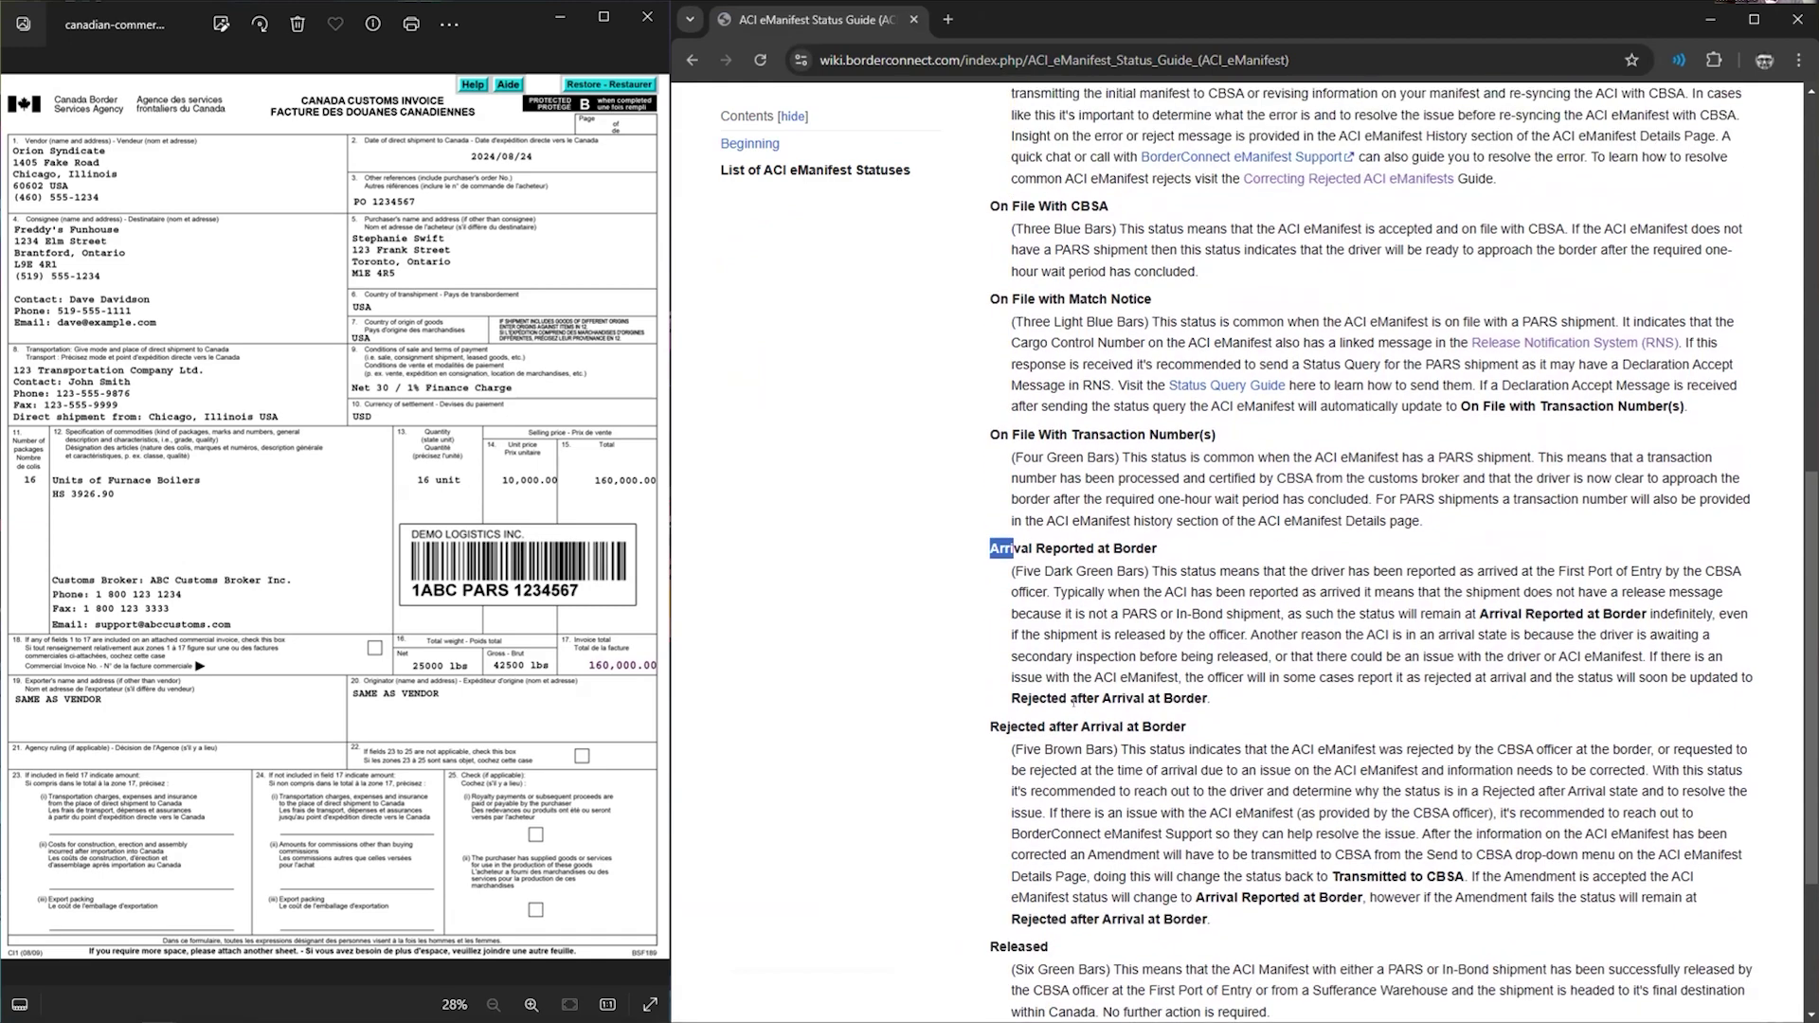
pyautogui.moveTo(976, 950); pyautogui.dragTo(1049, 948)
pyautogui.click(1081, 933)
pyautogui.scroll(10, 1466, 687)
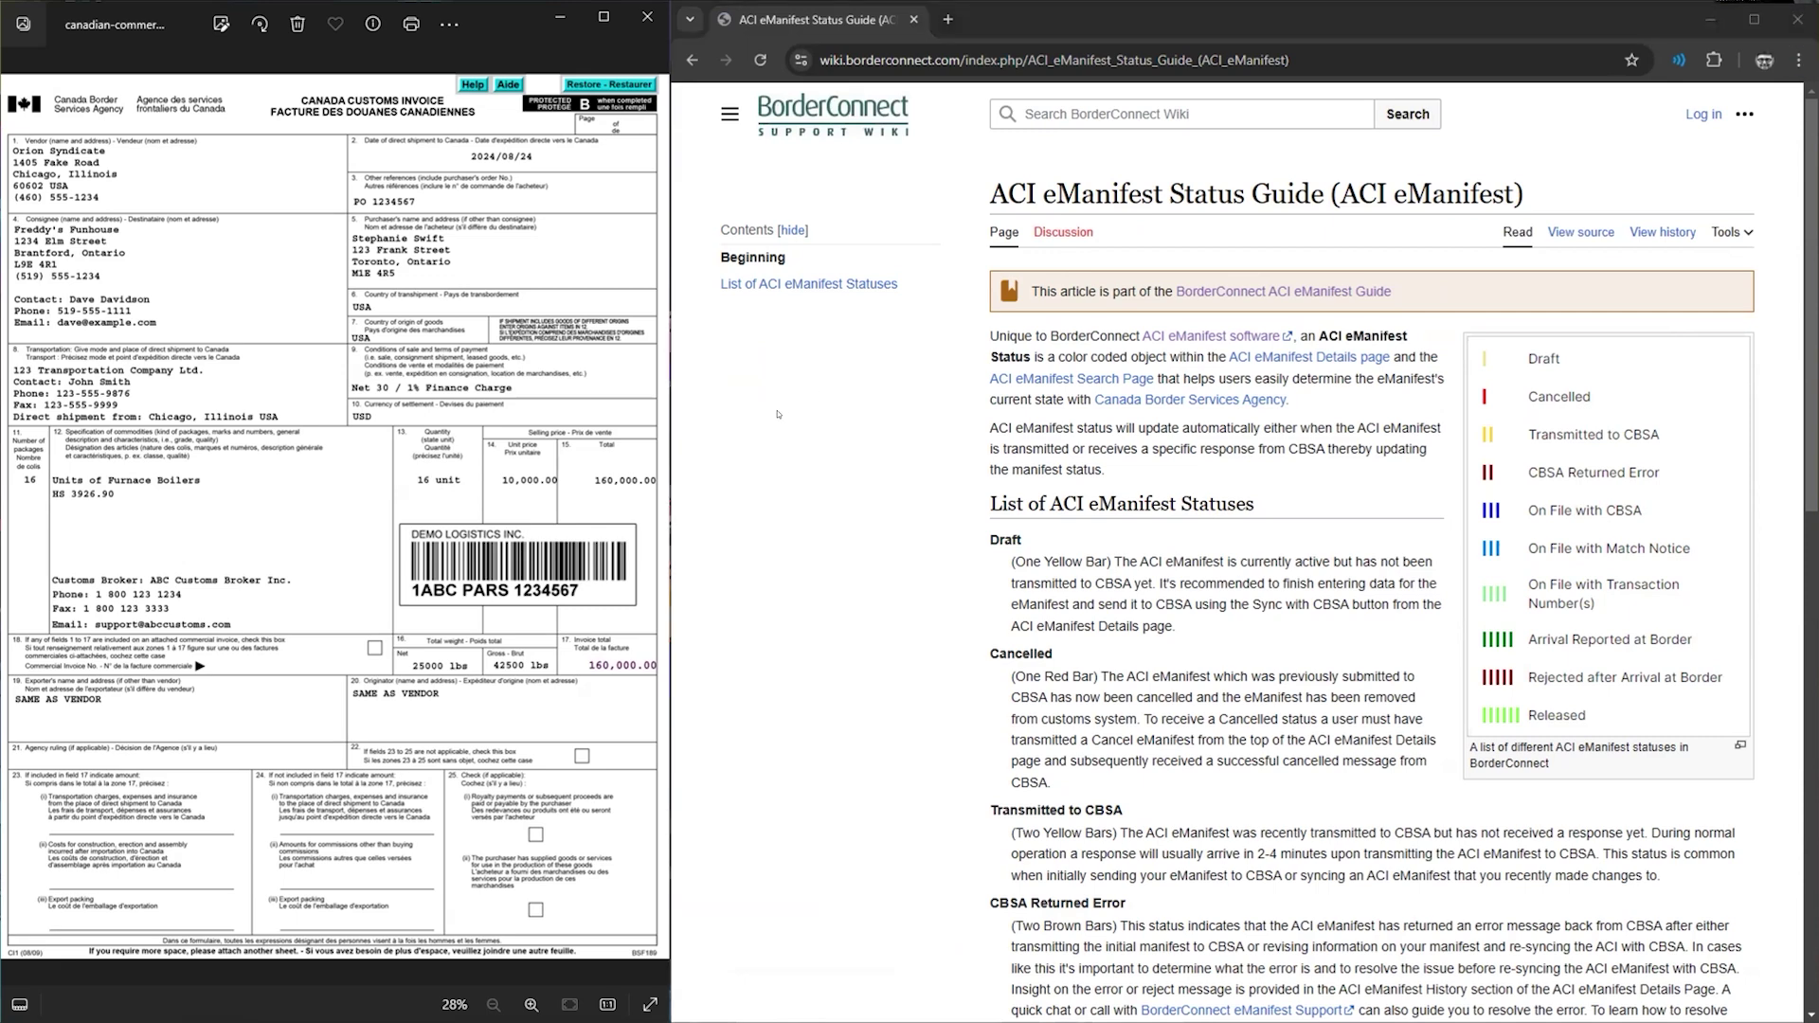
pyautogui.moveTo(1252, 1022); pyautogui.dragTo(1818, 417)
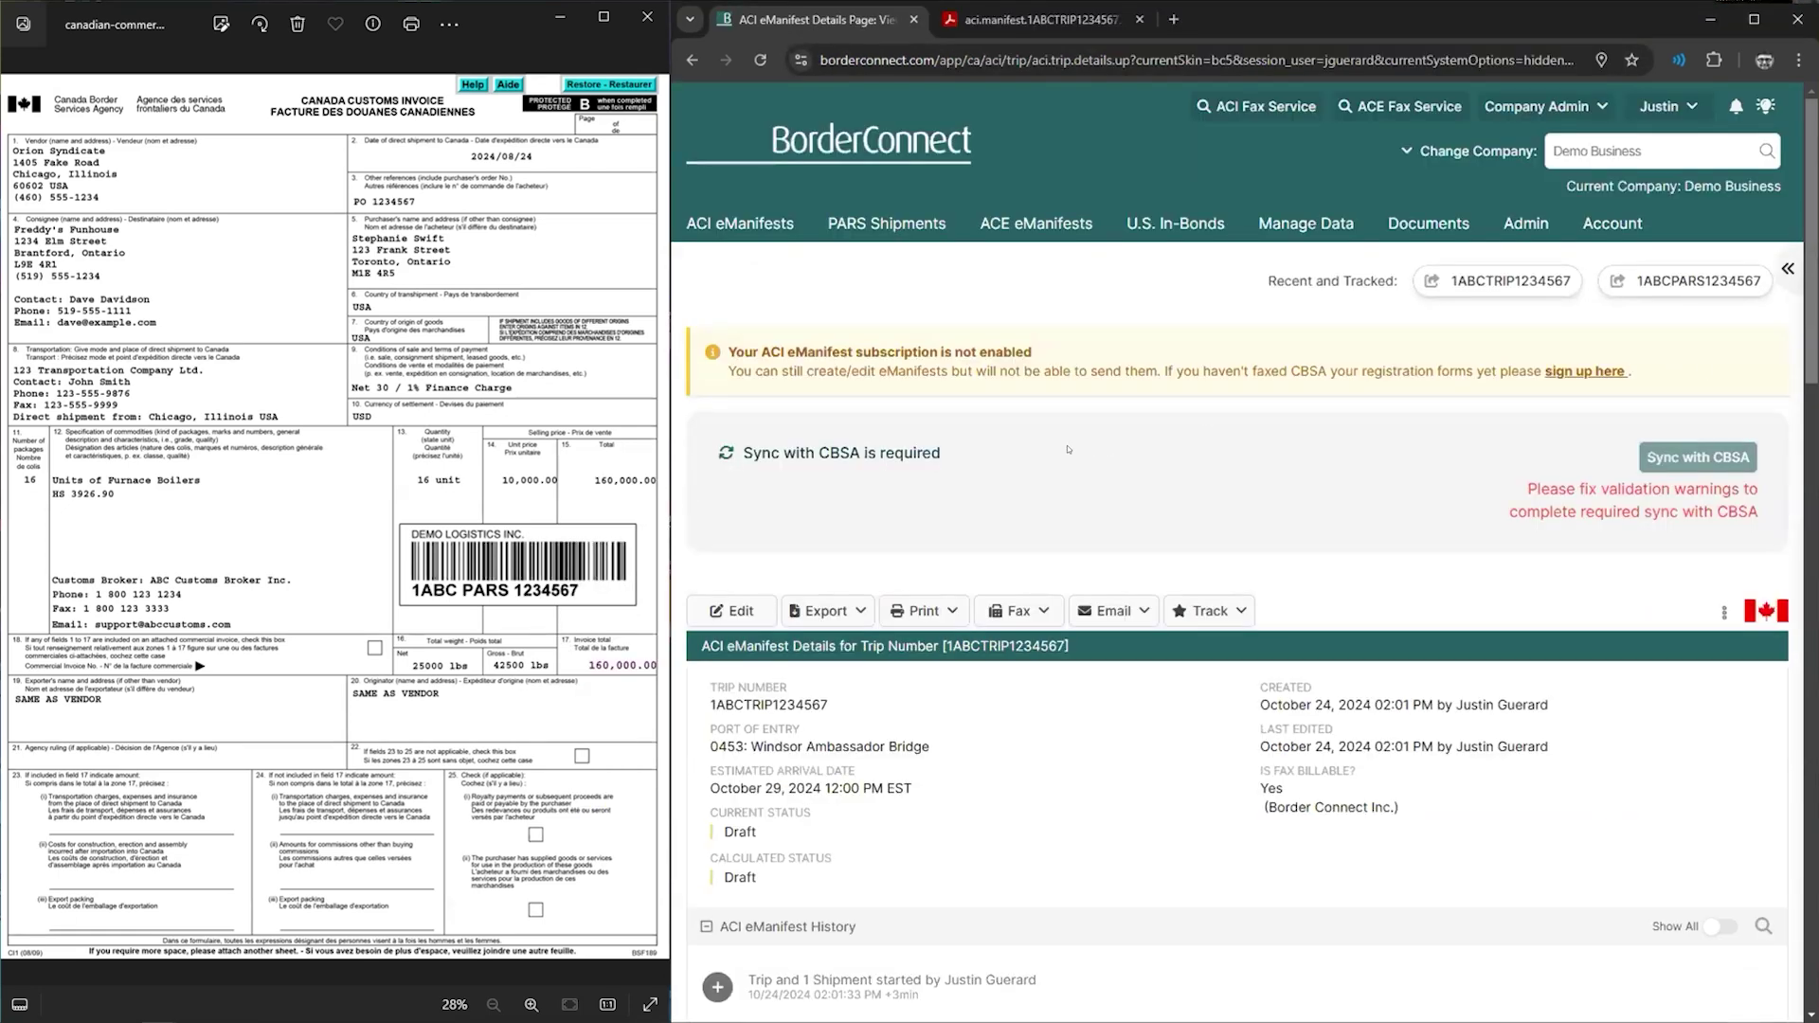
# - Check the options for emailing the driver's copy on the trip details page
pyautogui.scroll(-2, 1090, 446)
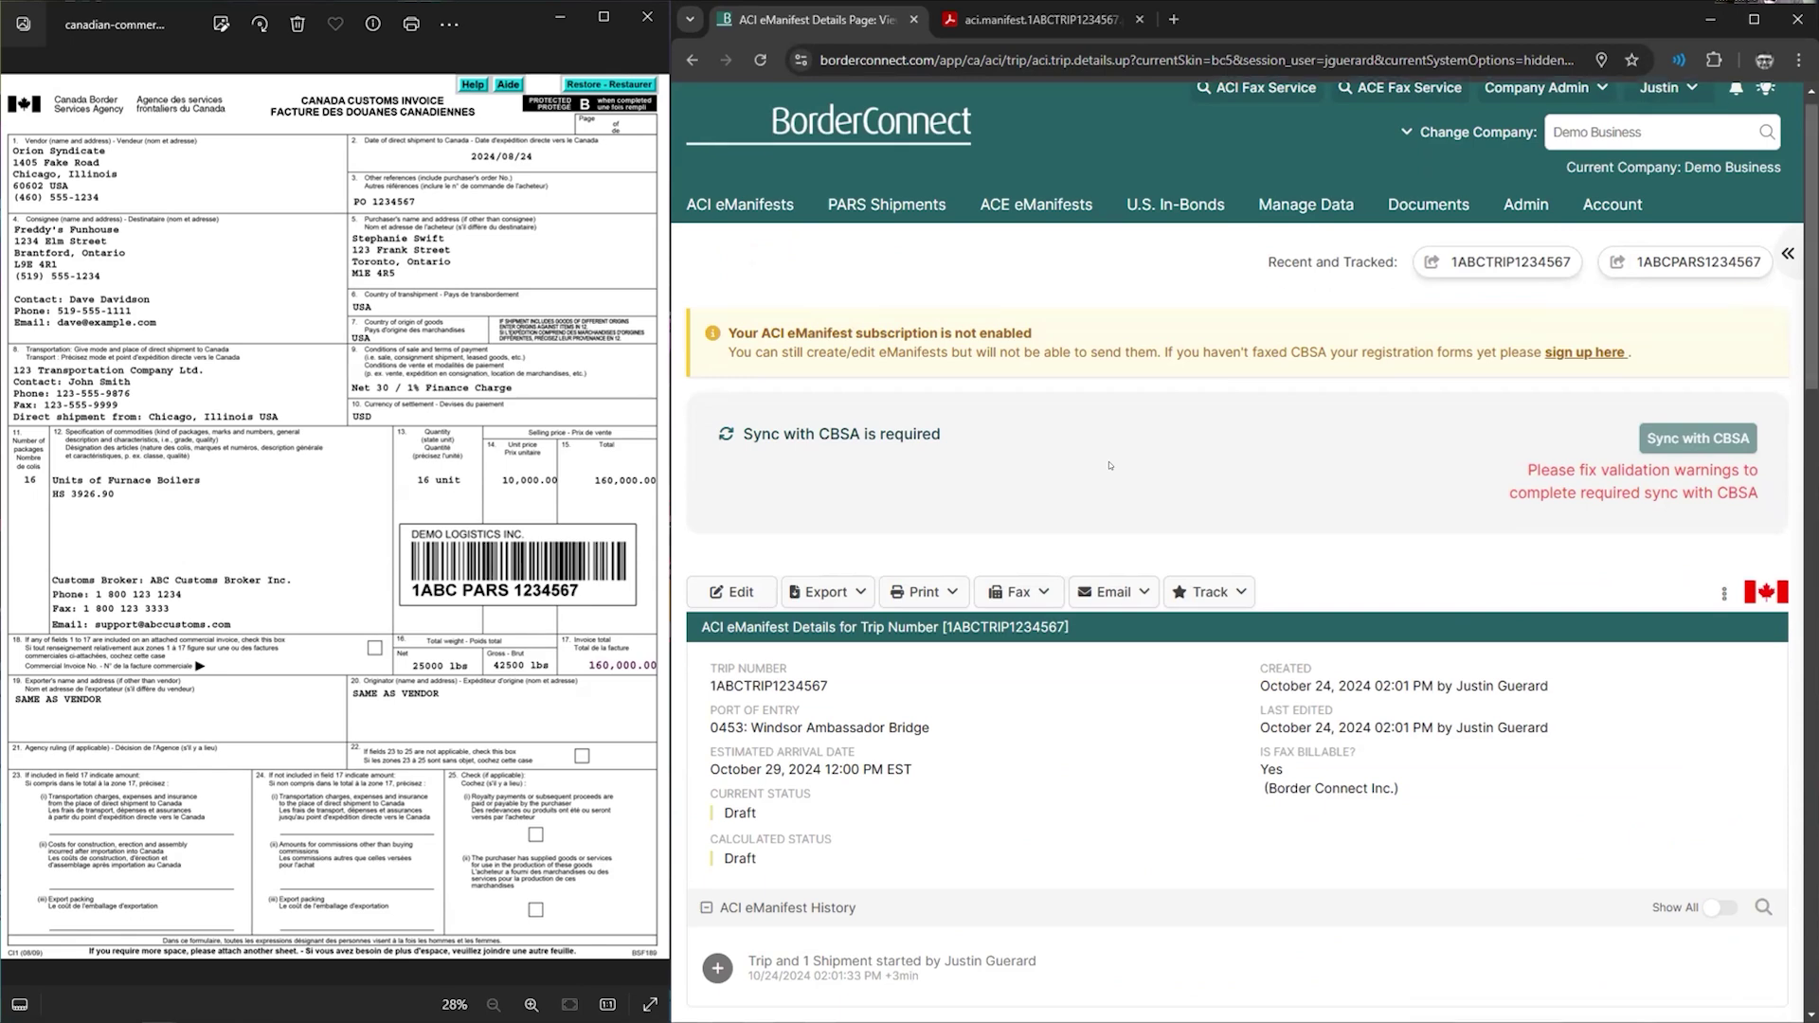
pyautogui.click(1130, 373)
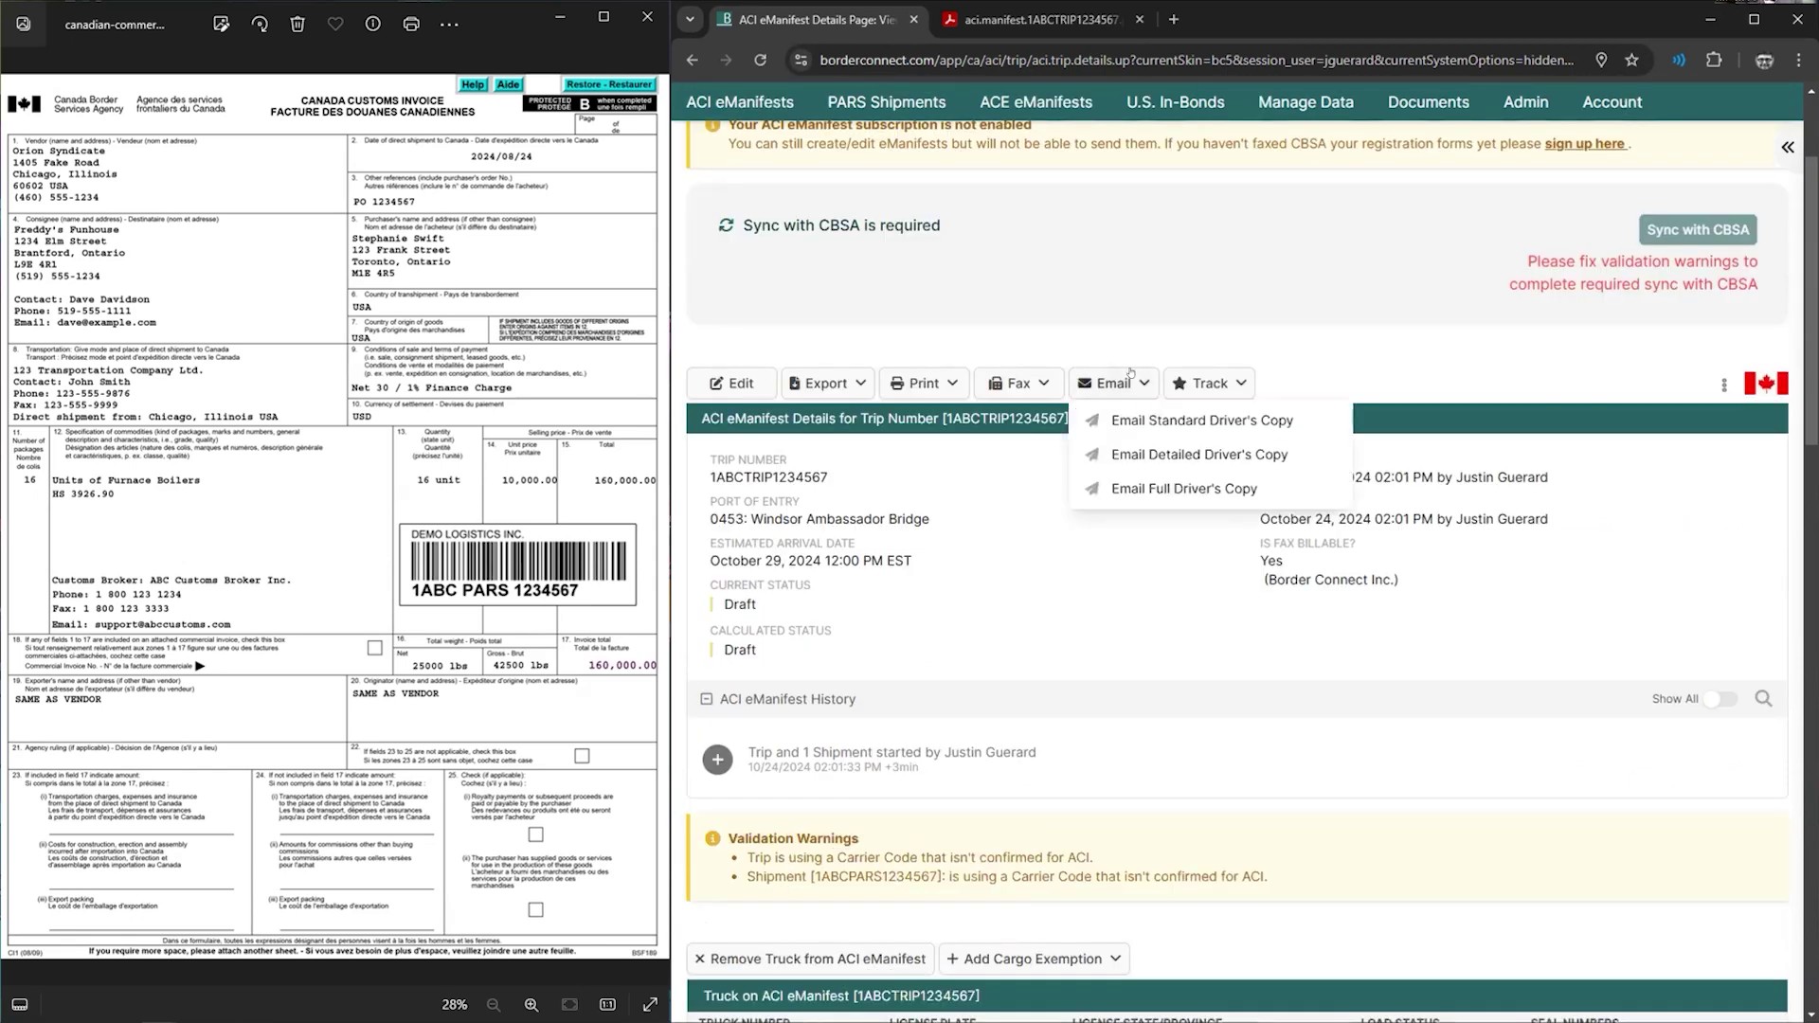
pyautogui.scroll(-1, 1117, 308)
pyautogui.scroll(3, 1274, 421)
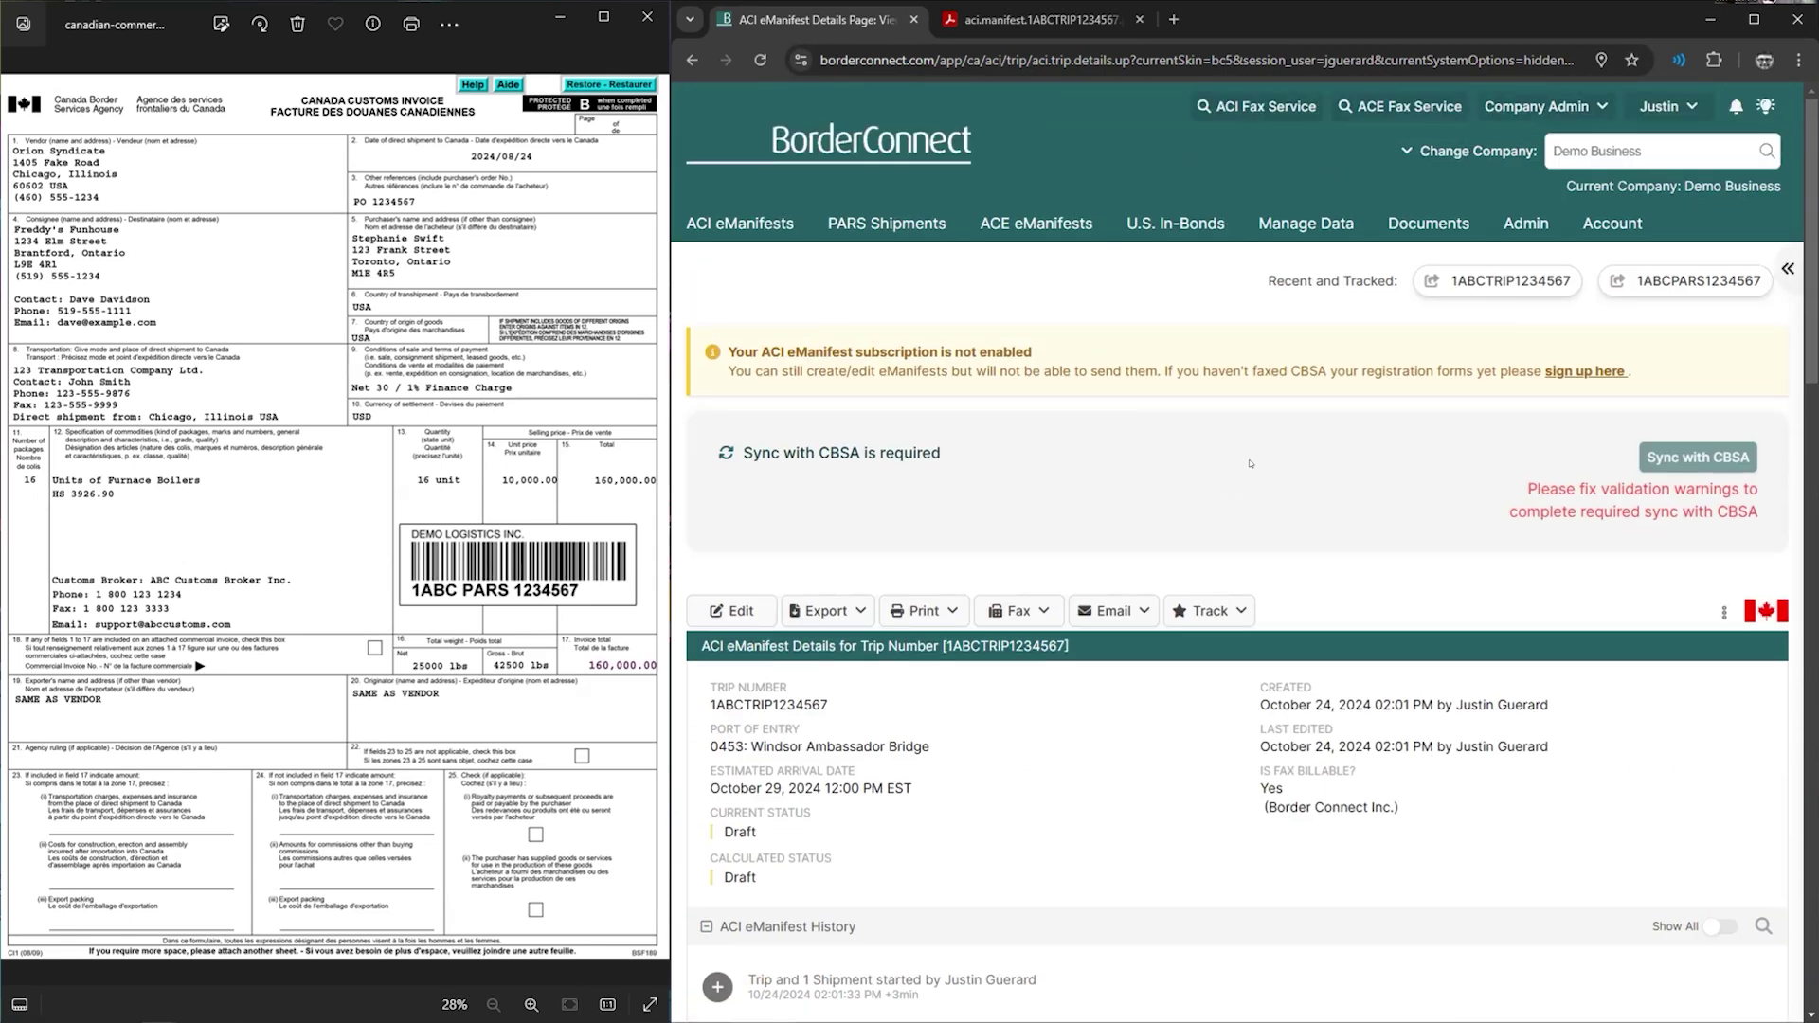
pyautogui.scroll(-1, 1230, 466)
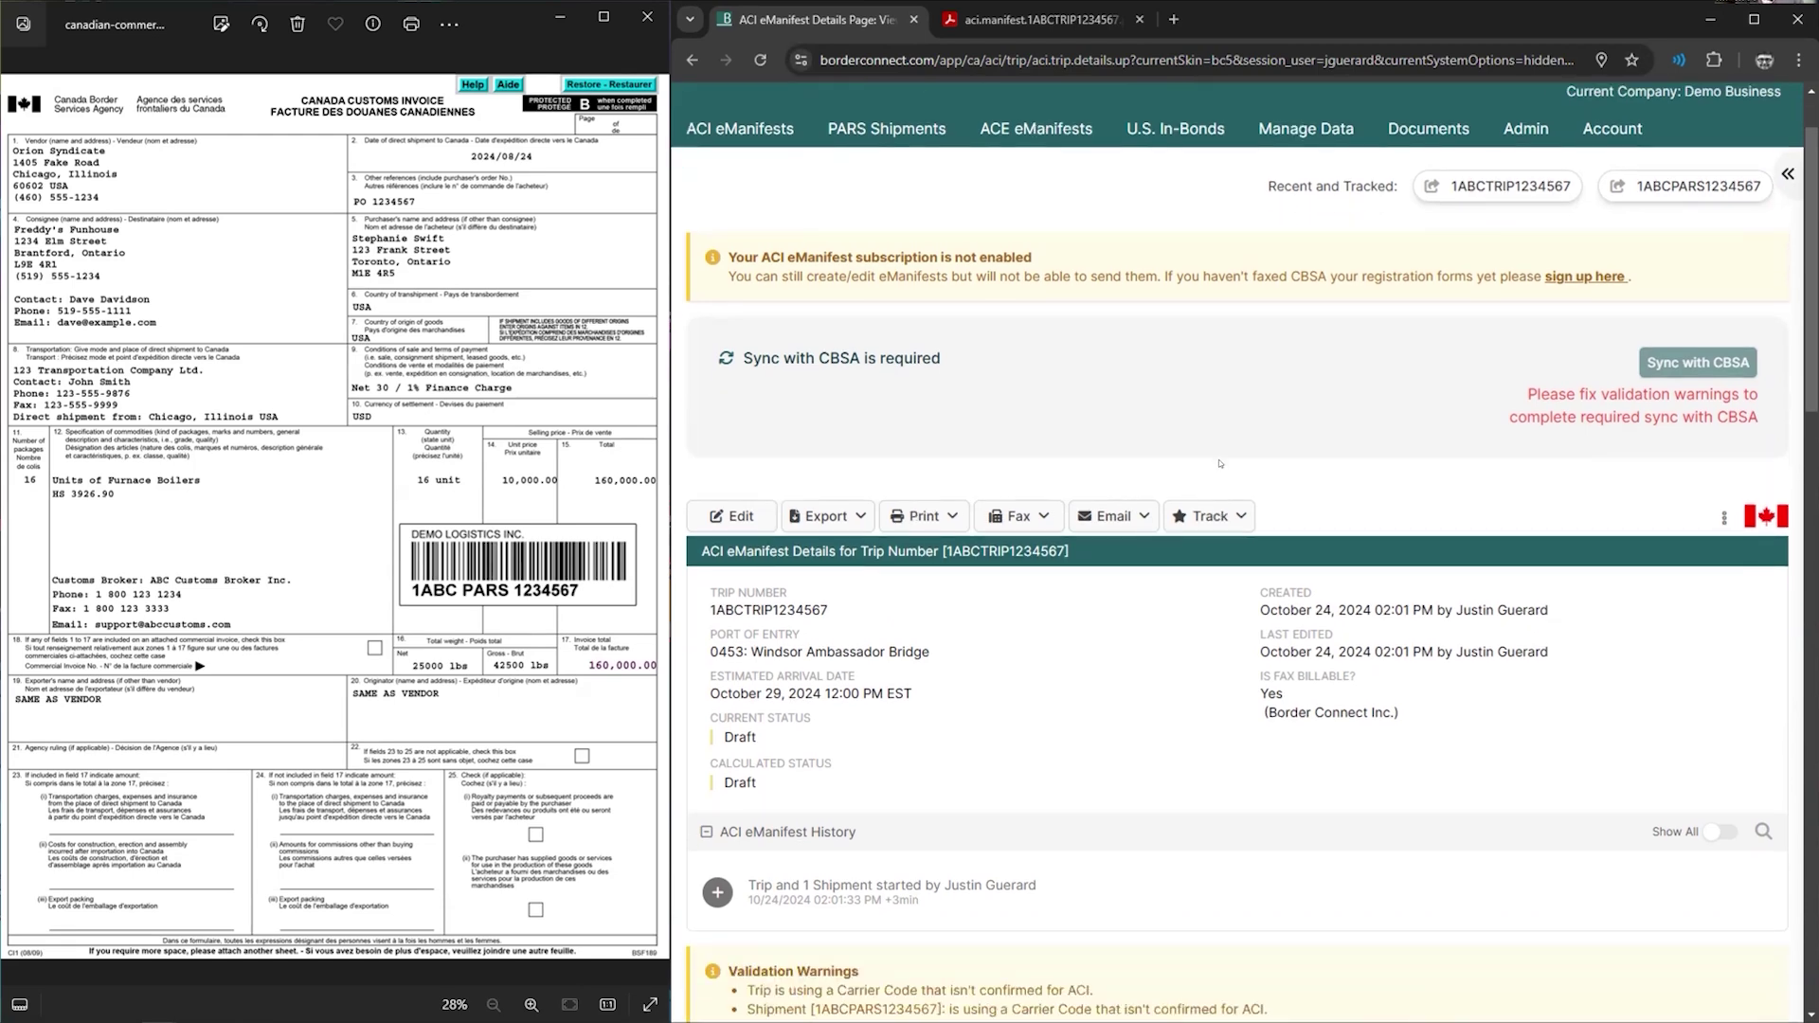
pyautogui.scroll(-7, 1221, 464)
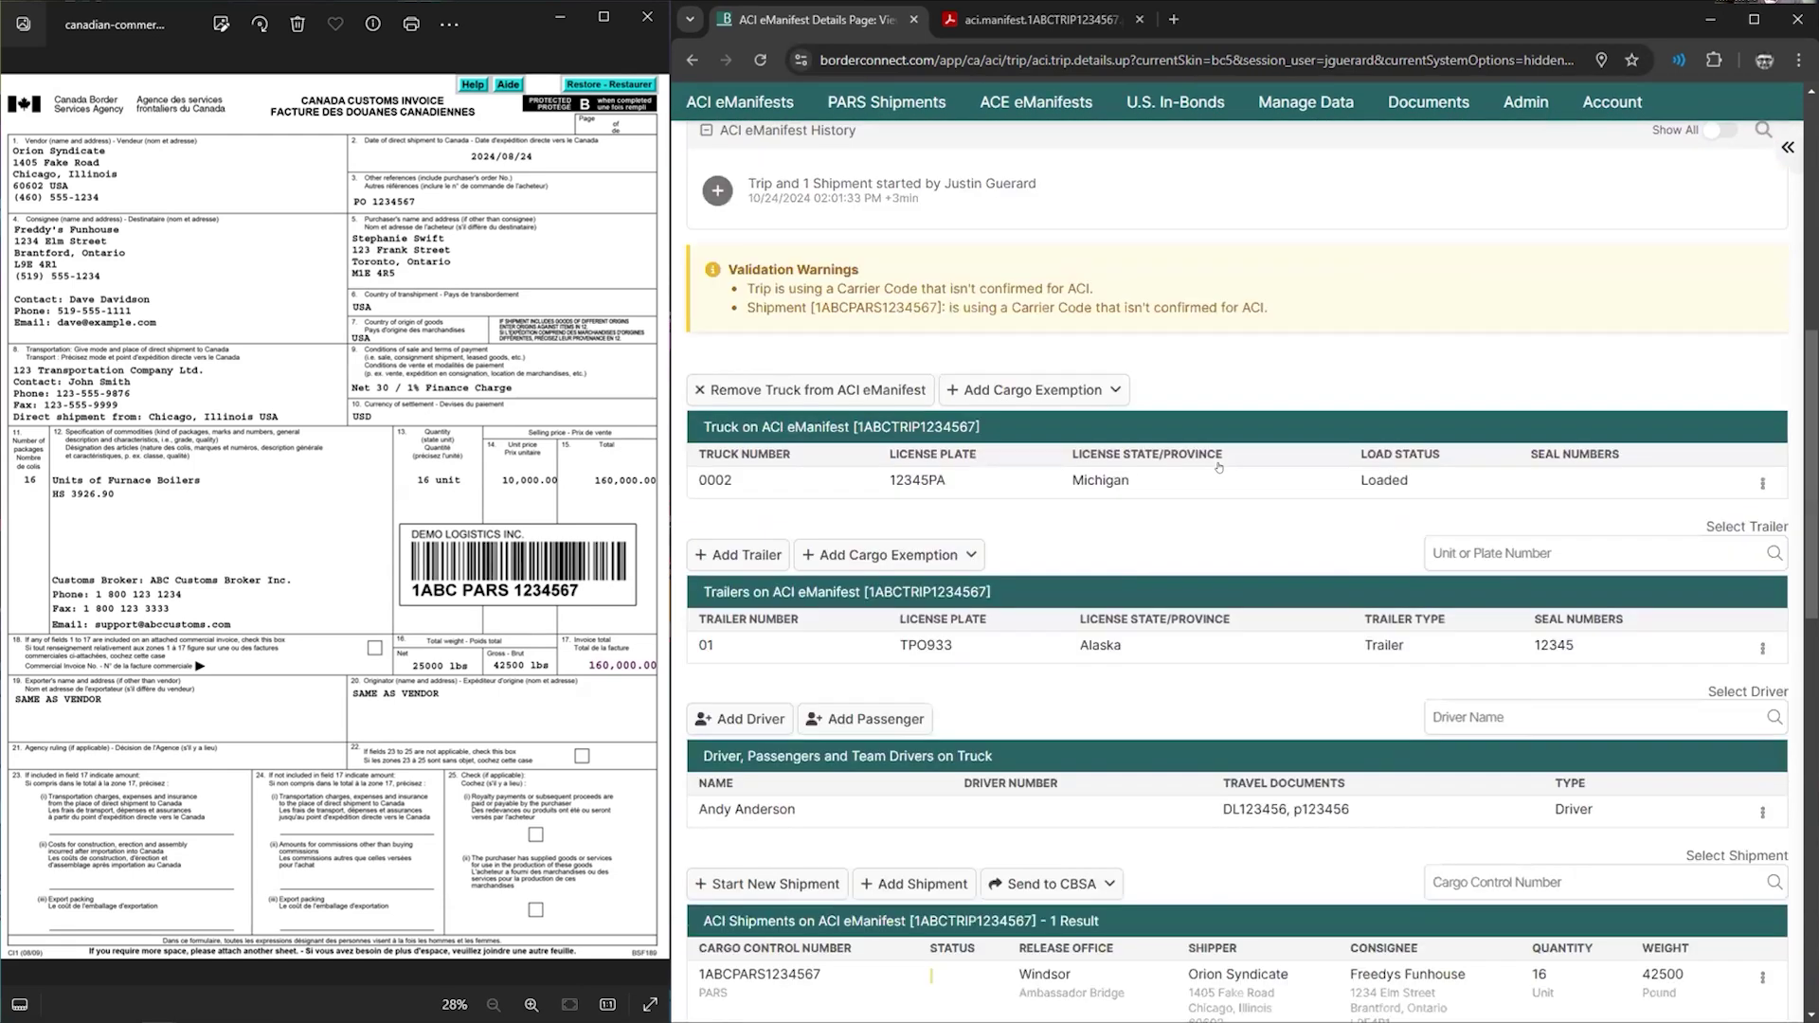
pyautogui.scroll(-3, 1218, 466)
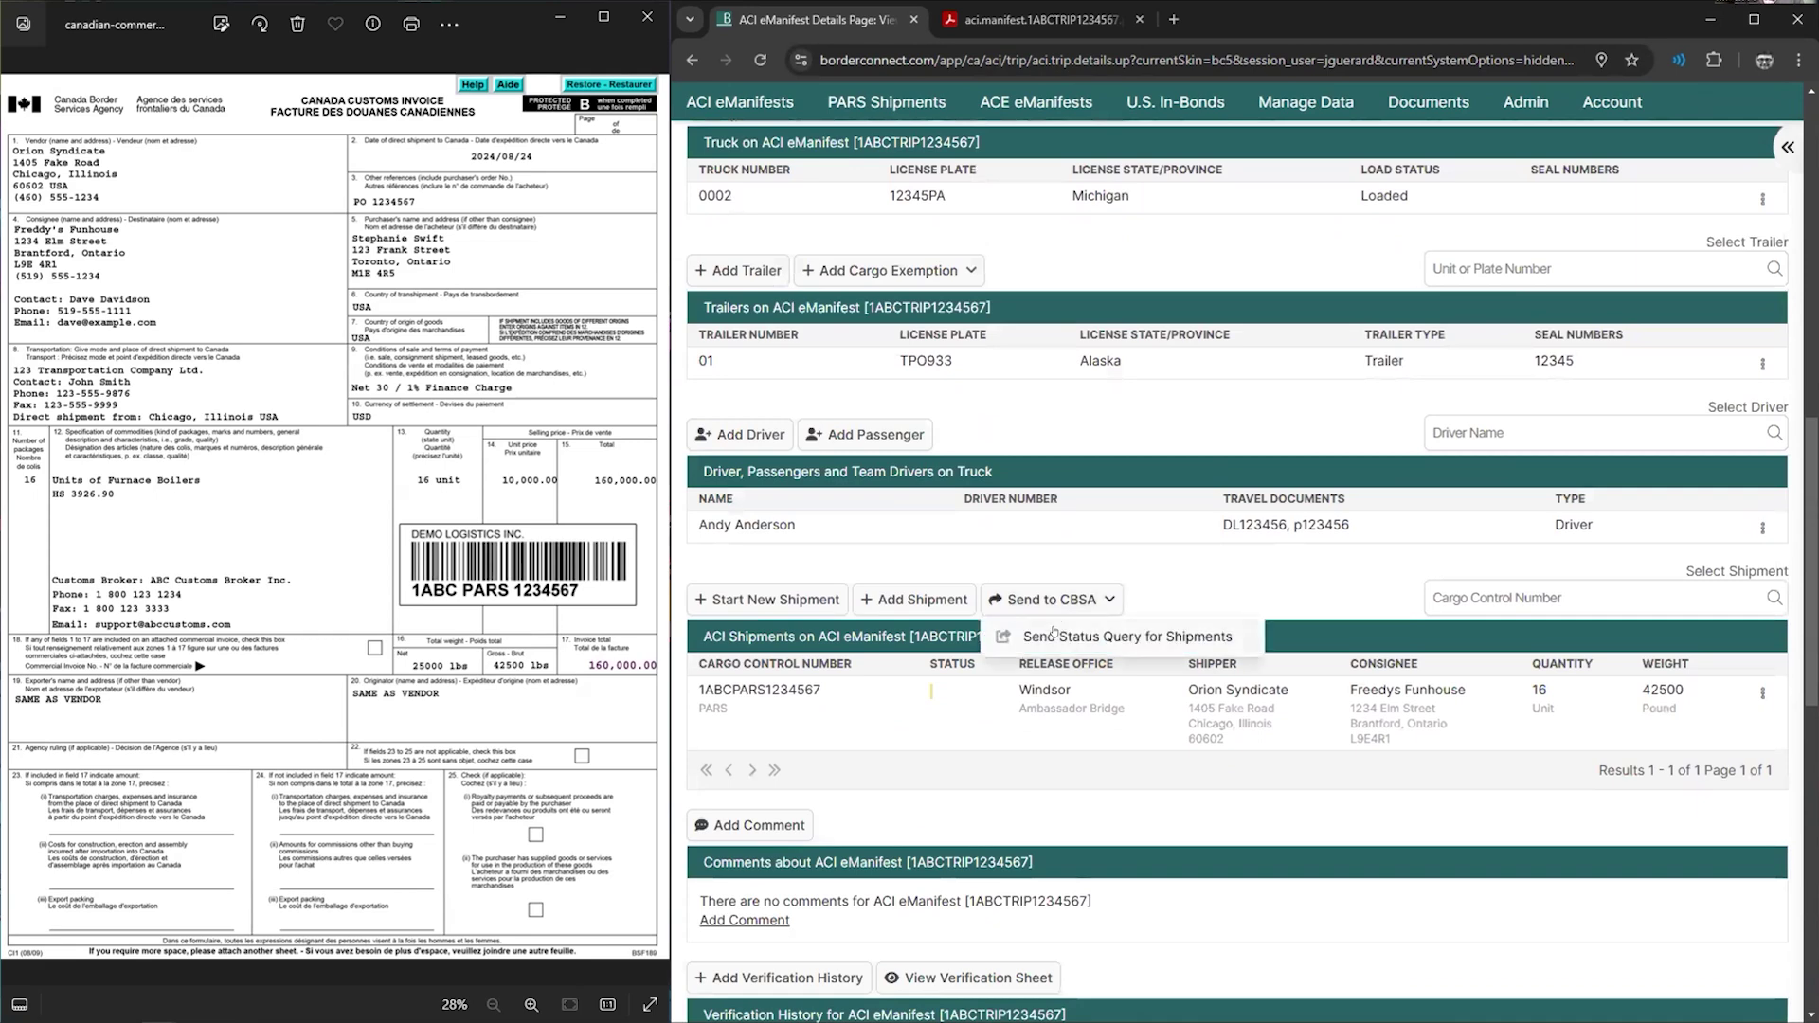
# - Open the Furnace boilers commodity of PARS shipment 1ABCPARS1234567 and select its description
pyautogui.click(829, 708)
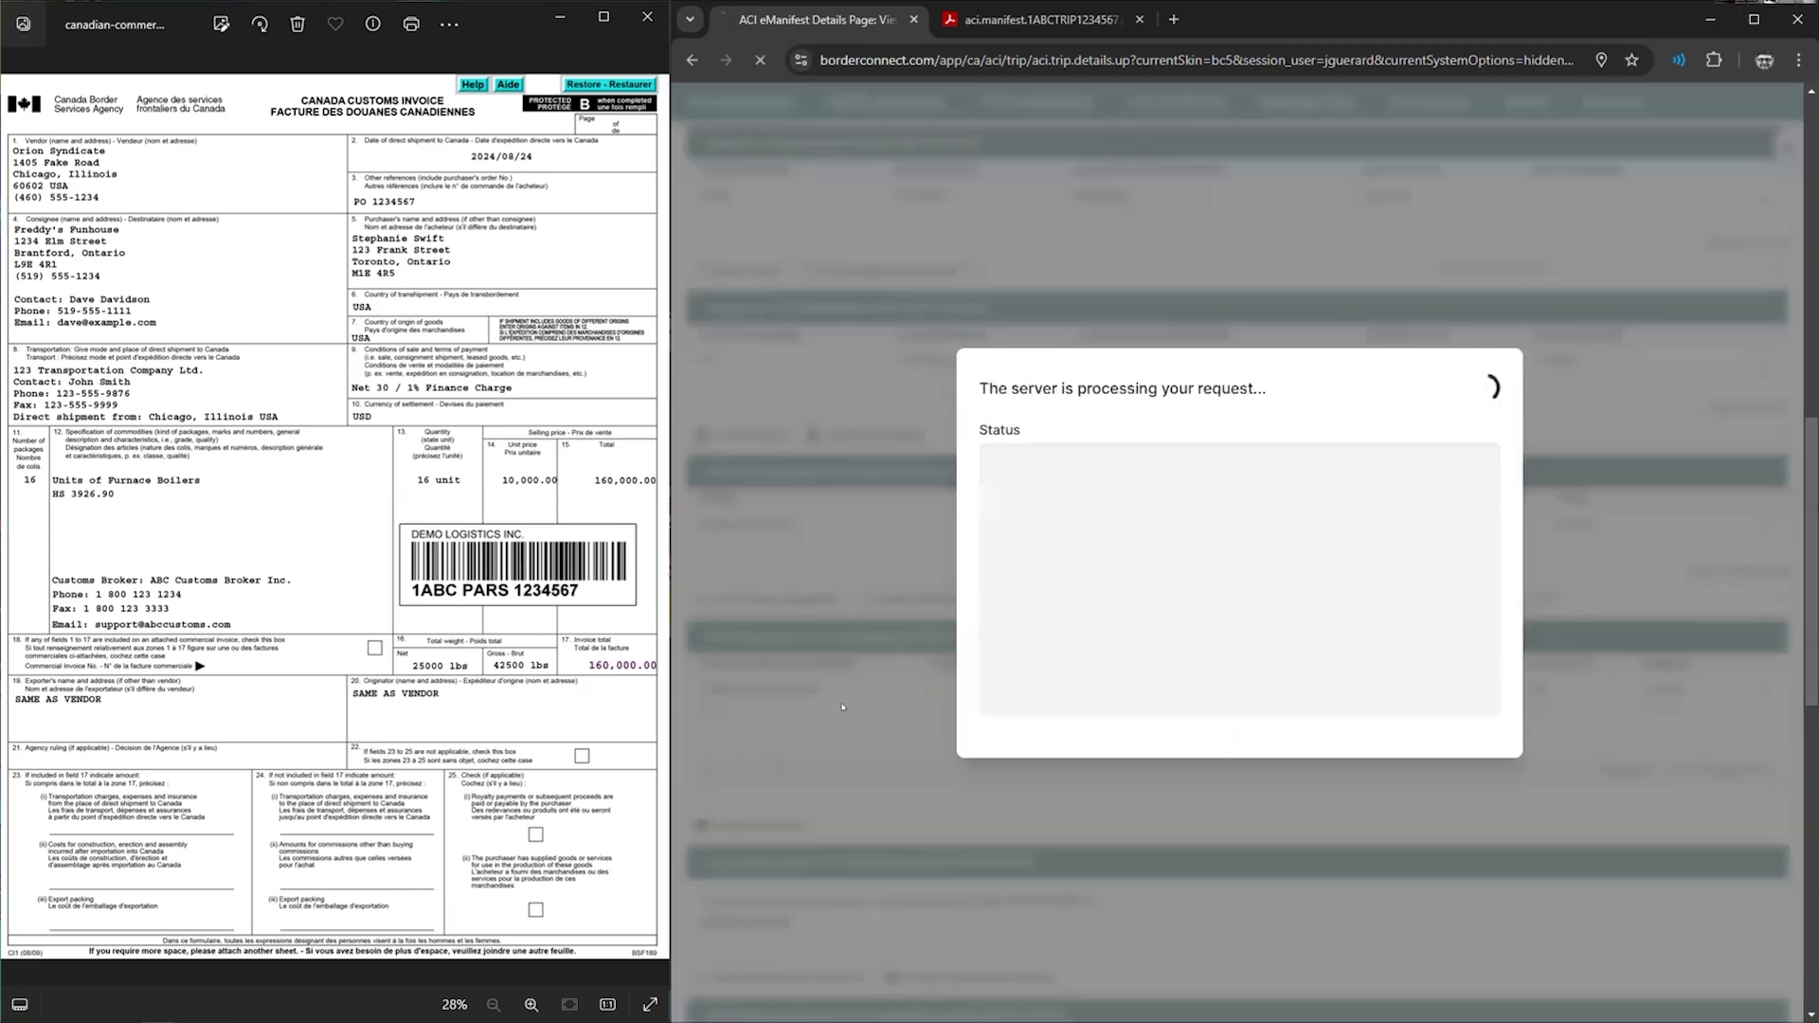
pyautogui.scroll(-8, 973, 660)
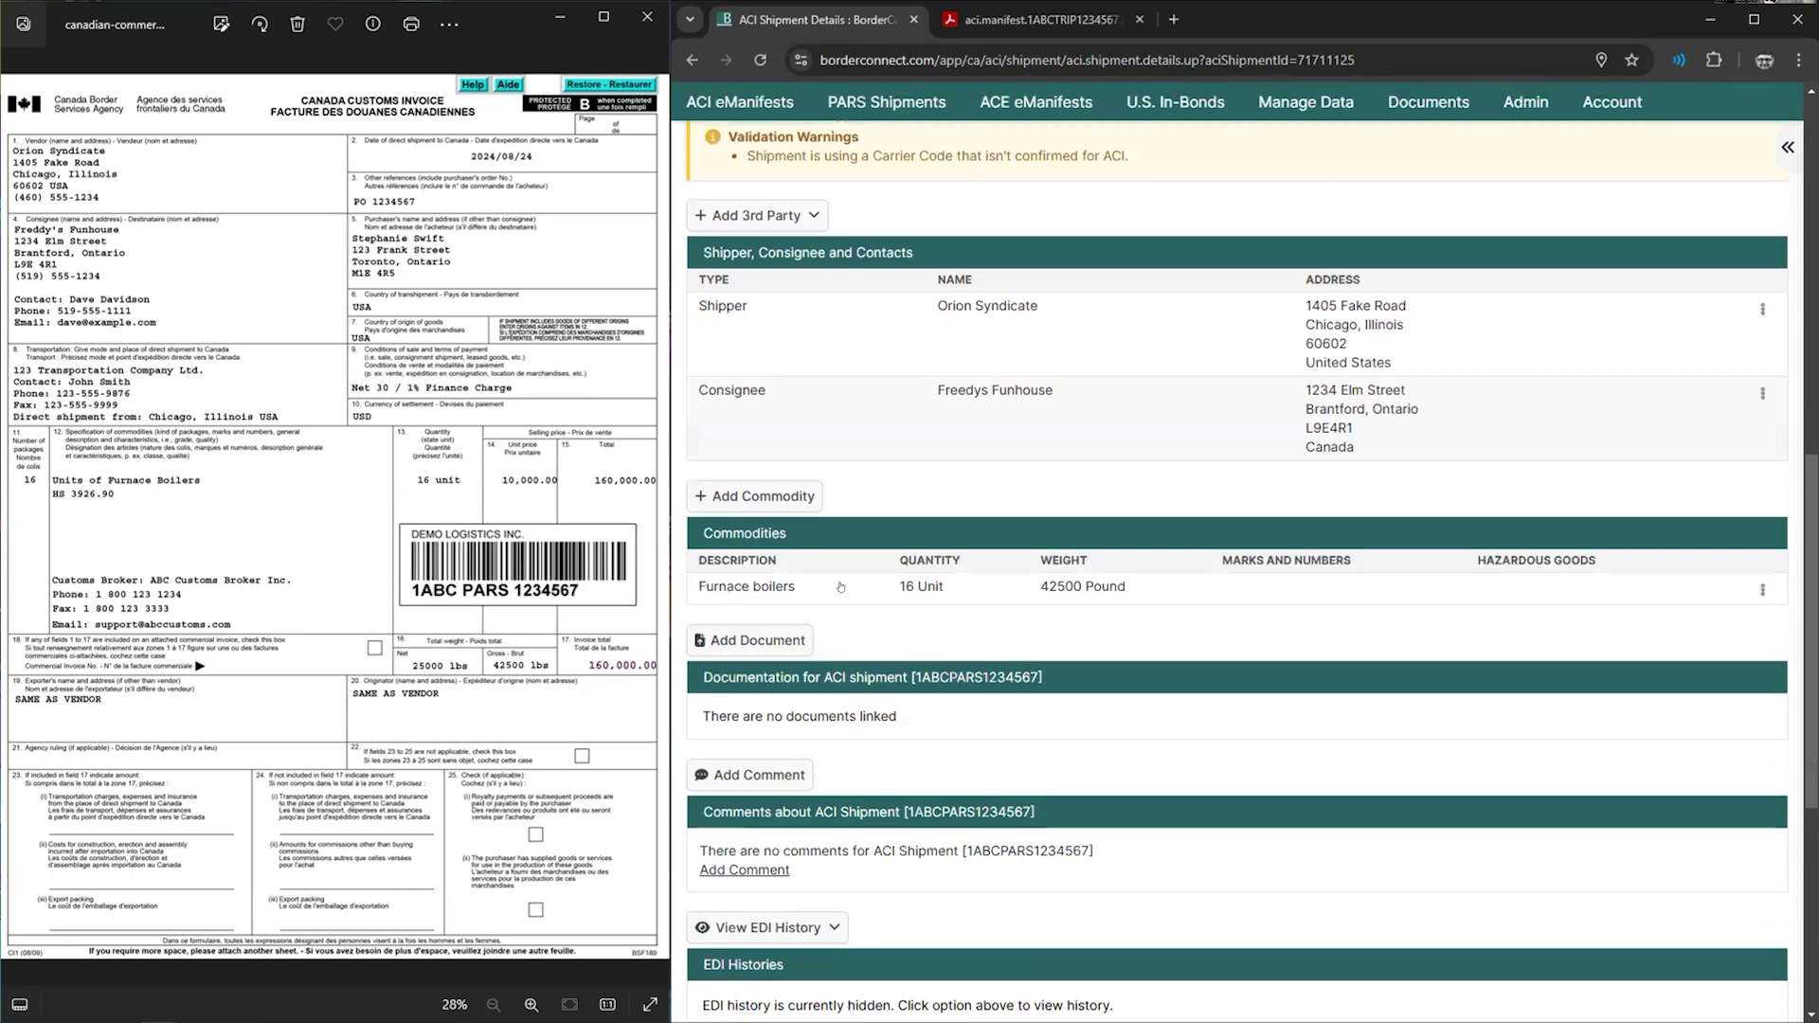
pyautogui.click(840, 587)
pyautogui.moveTo(1195, 465); pyautogui.dragTo(1055, 475)
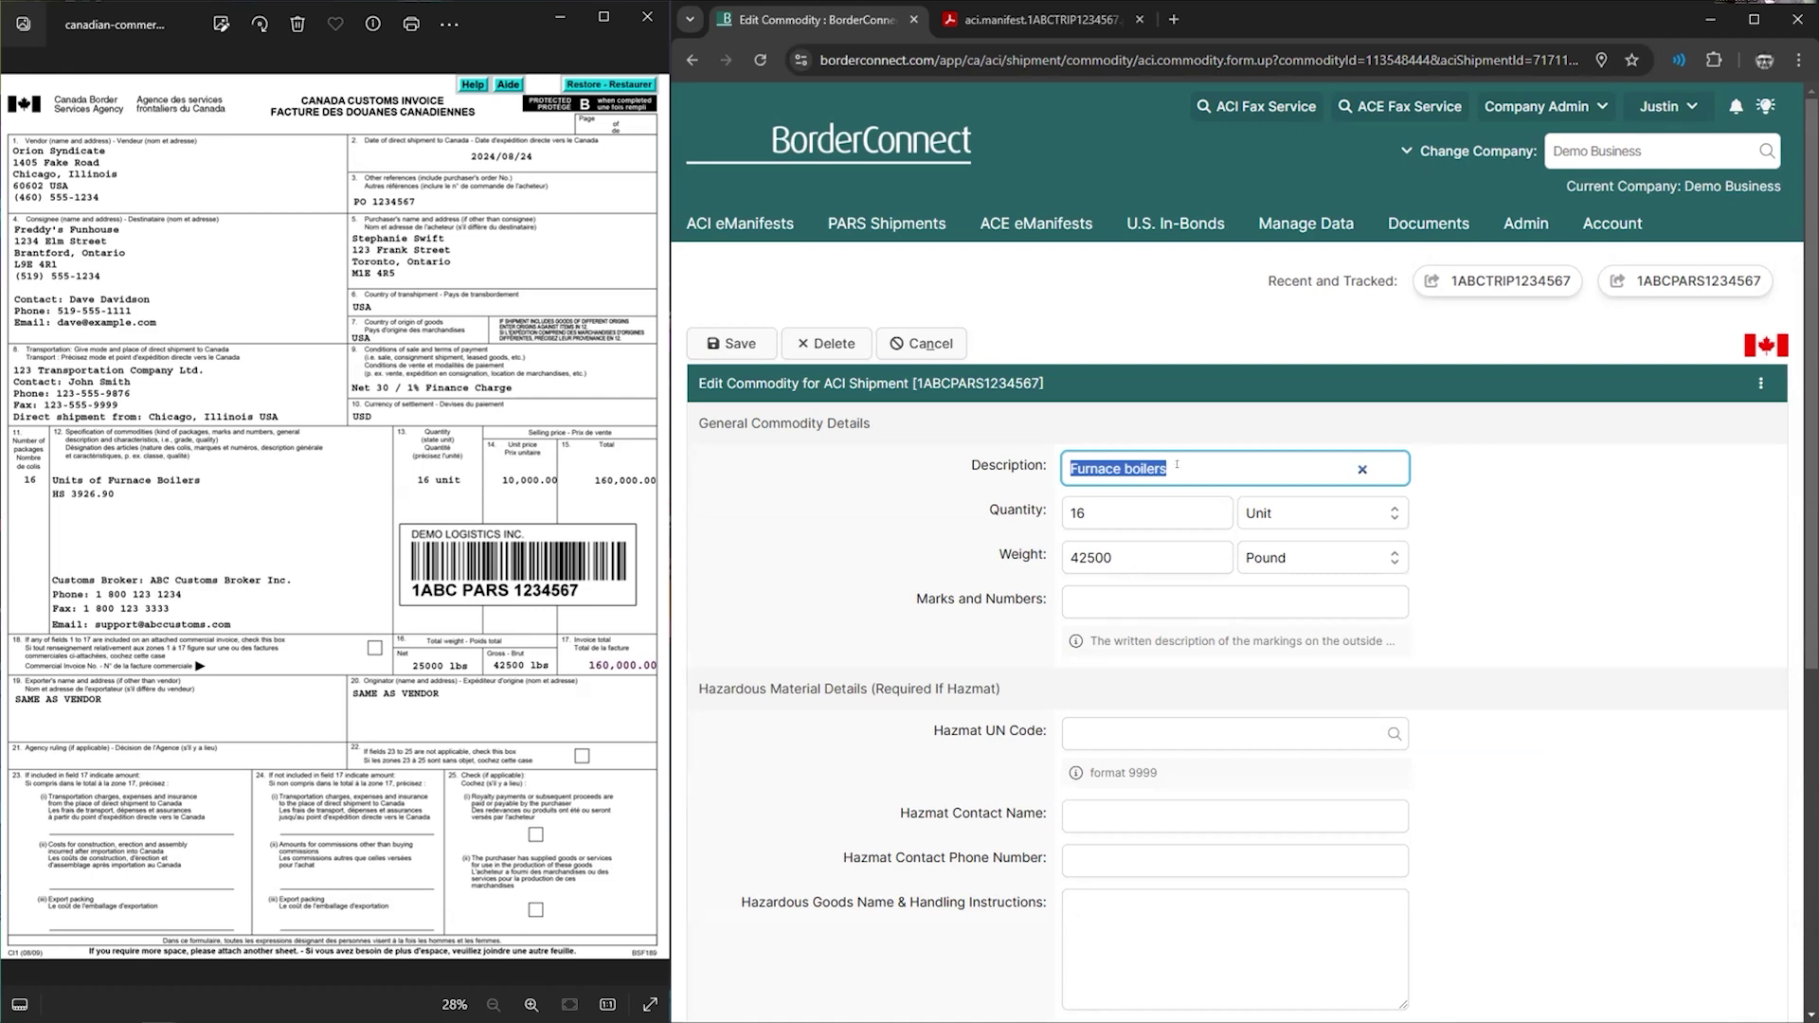
# - Replace the description with 'auto parts', then follow the CBSA guidelines link in the unacceptable-description warning
pyautogui.write('auto')
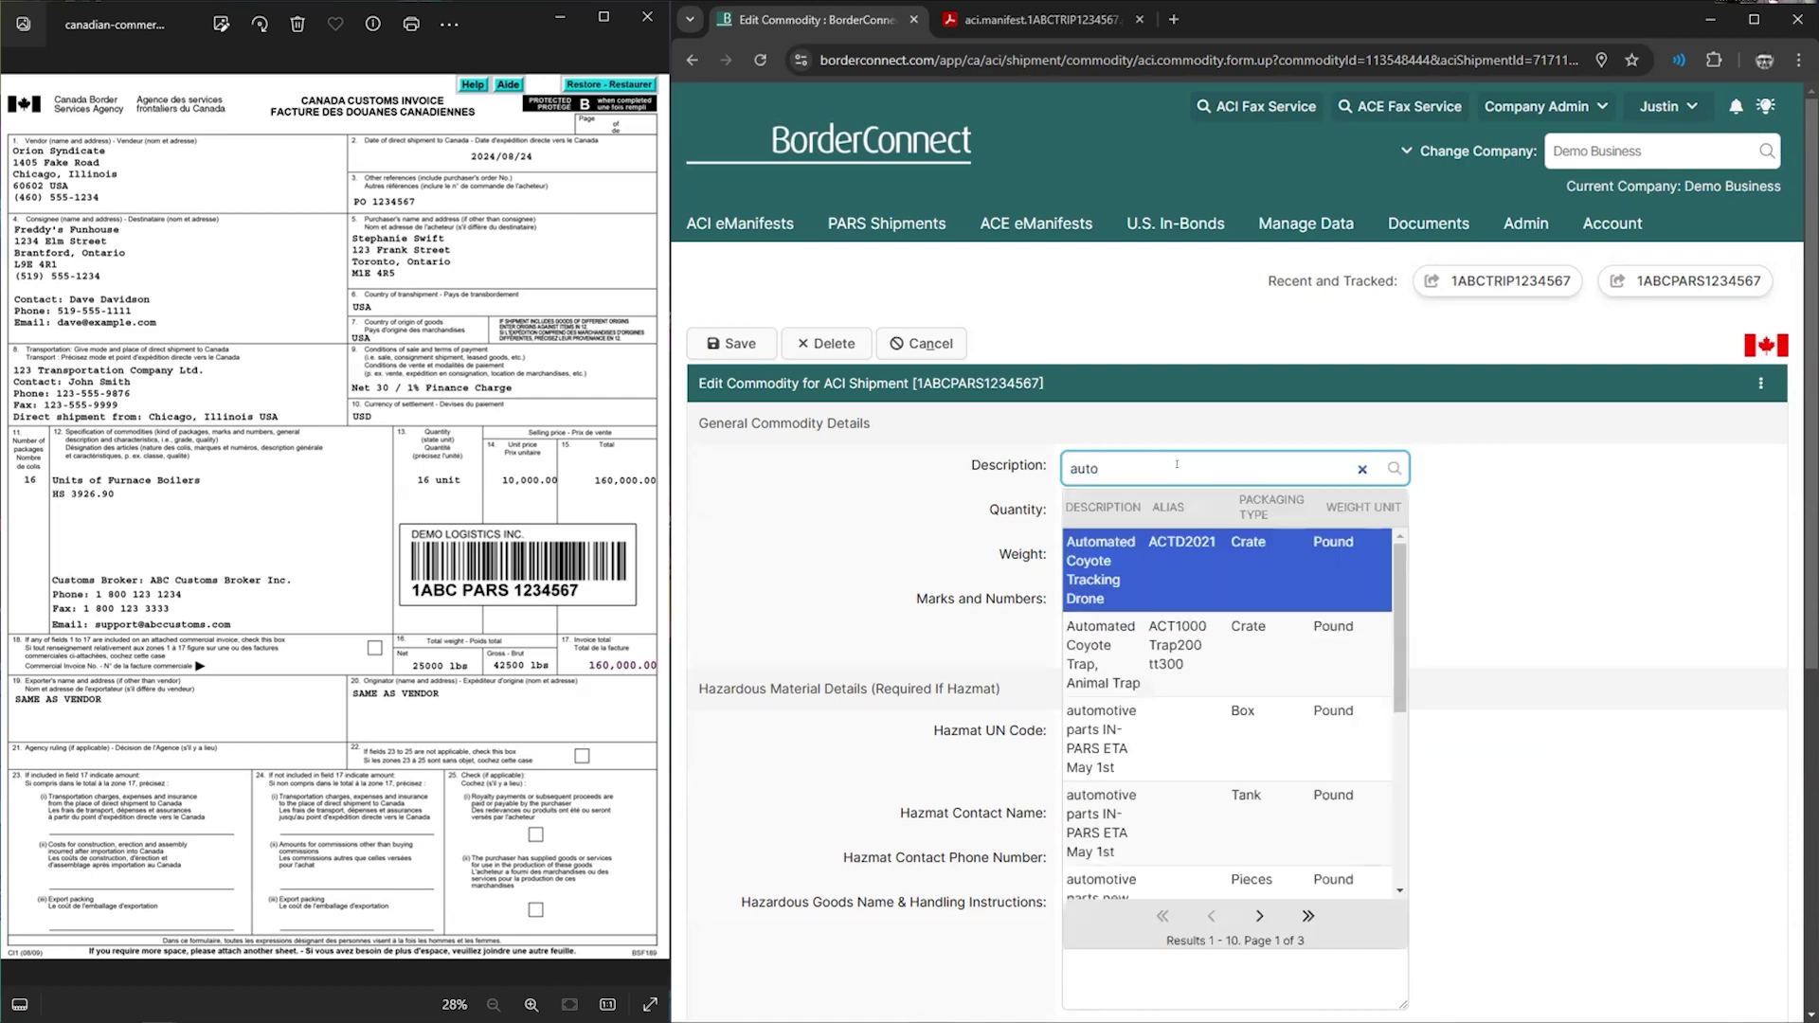
pyautogui.write(' parts')
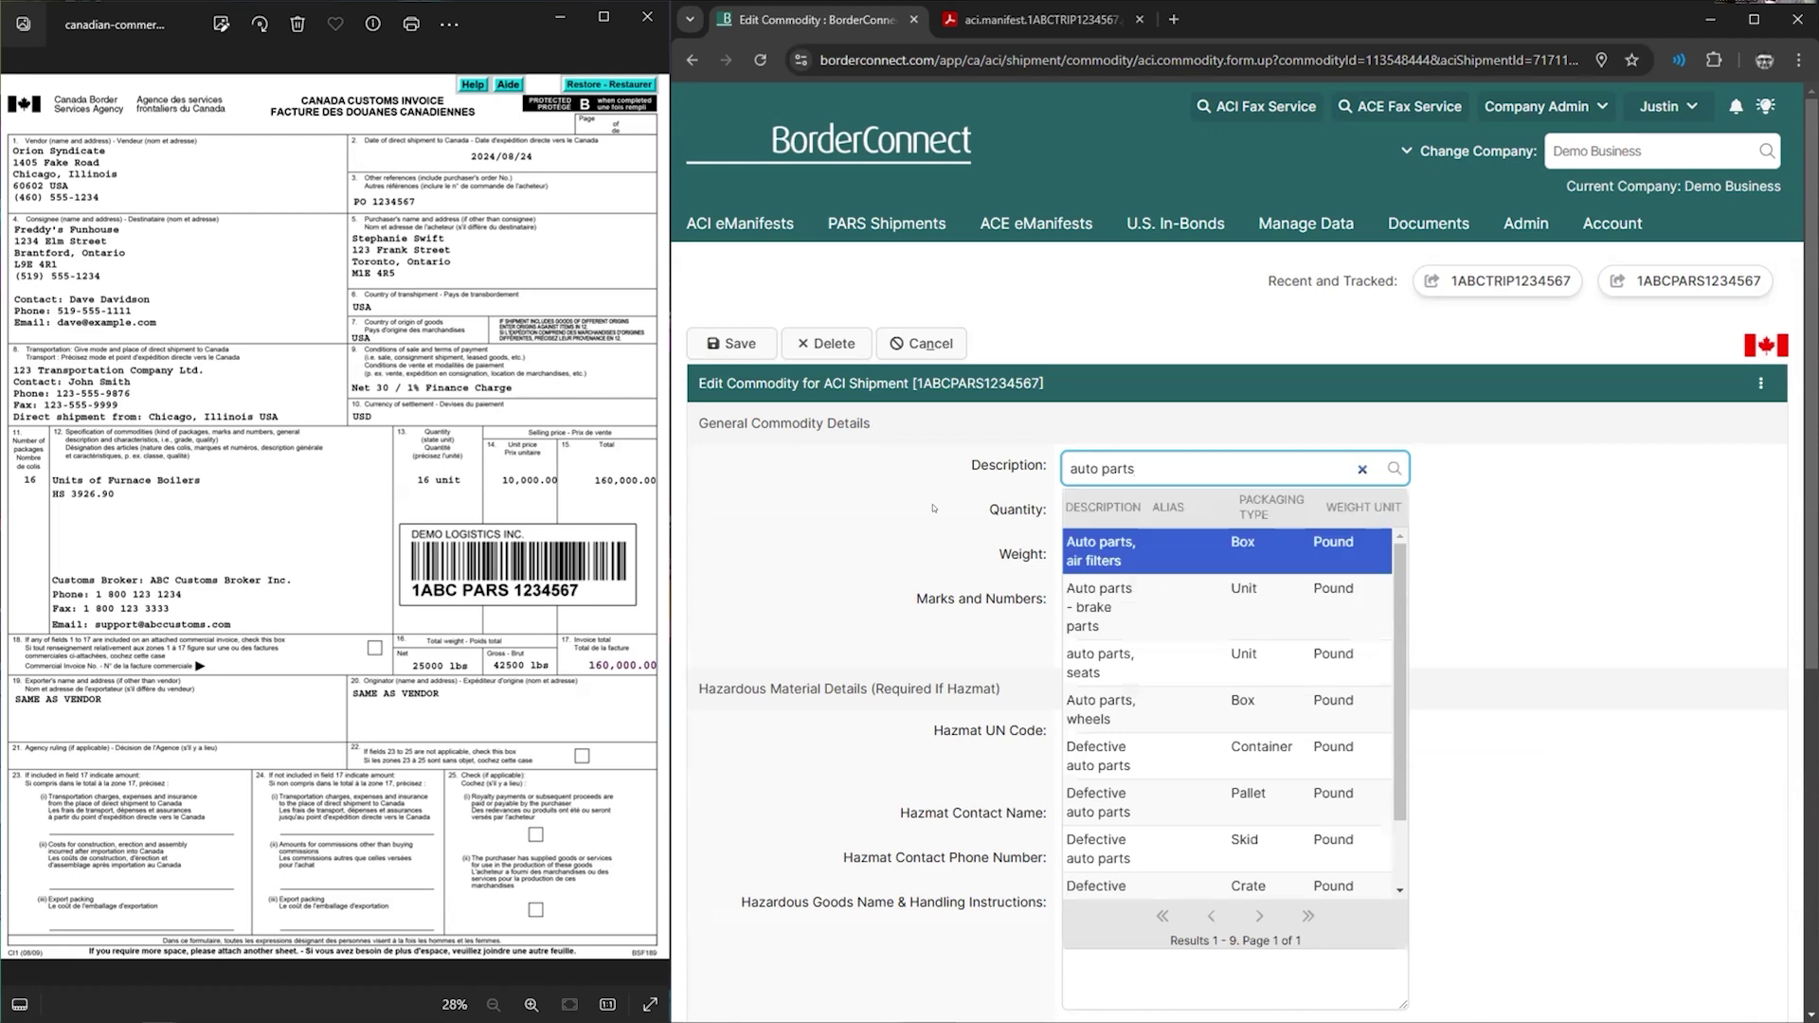
pyautogui.click(933, 508)
pyautogui.click(731, 344)
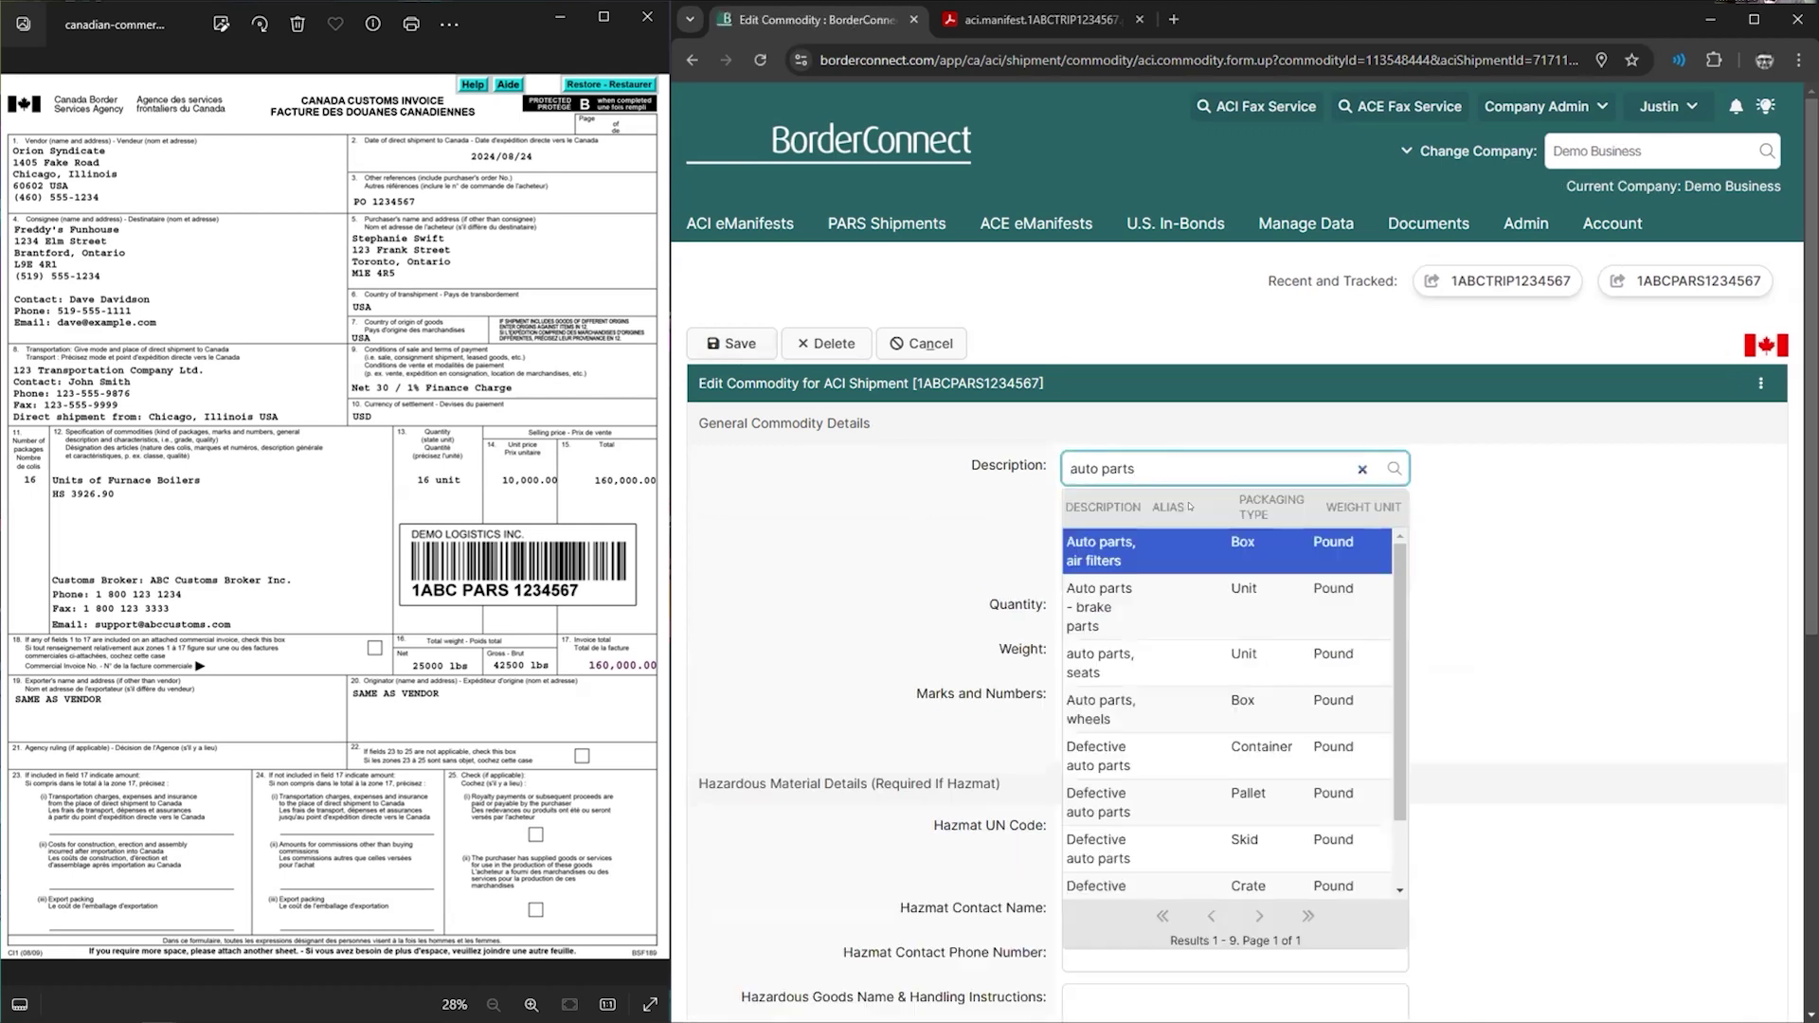
pyautogui.click(1495, 524)
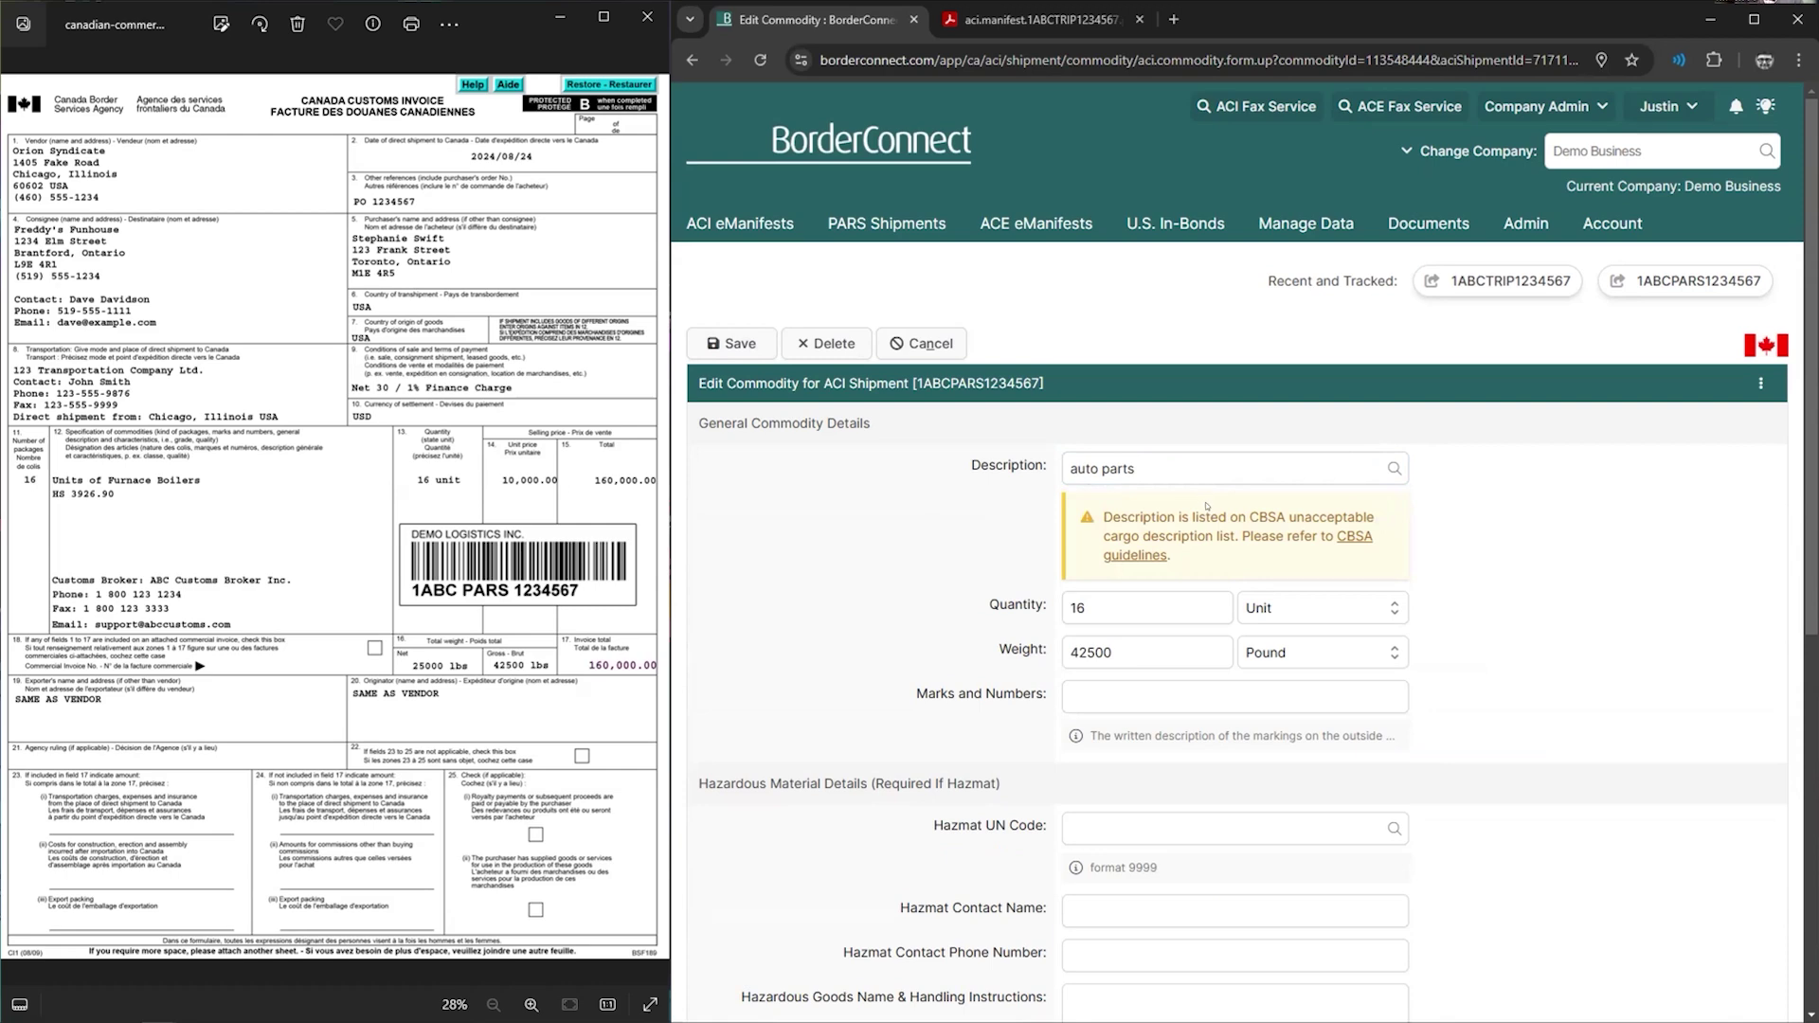
pyautogui.click(1344, 538)
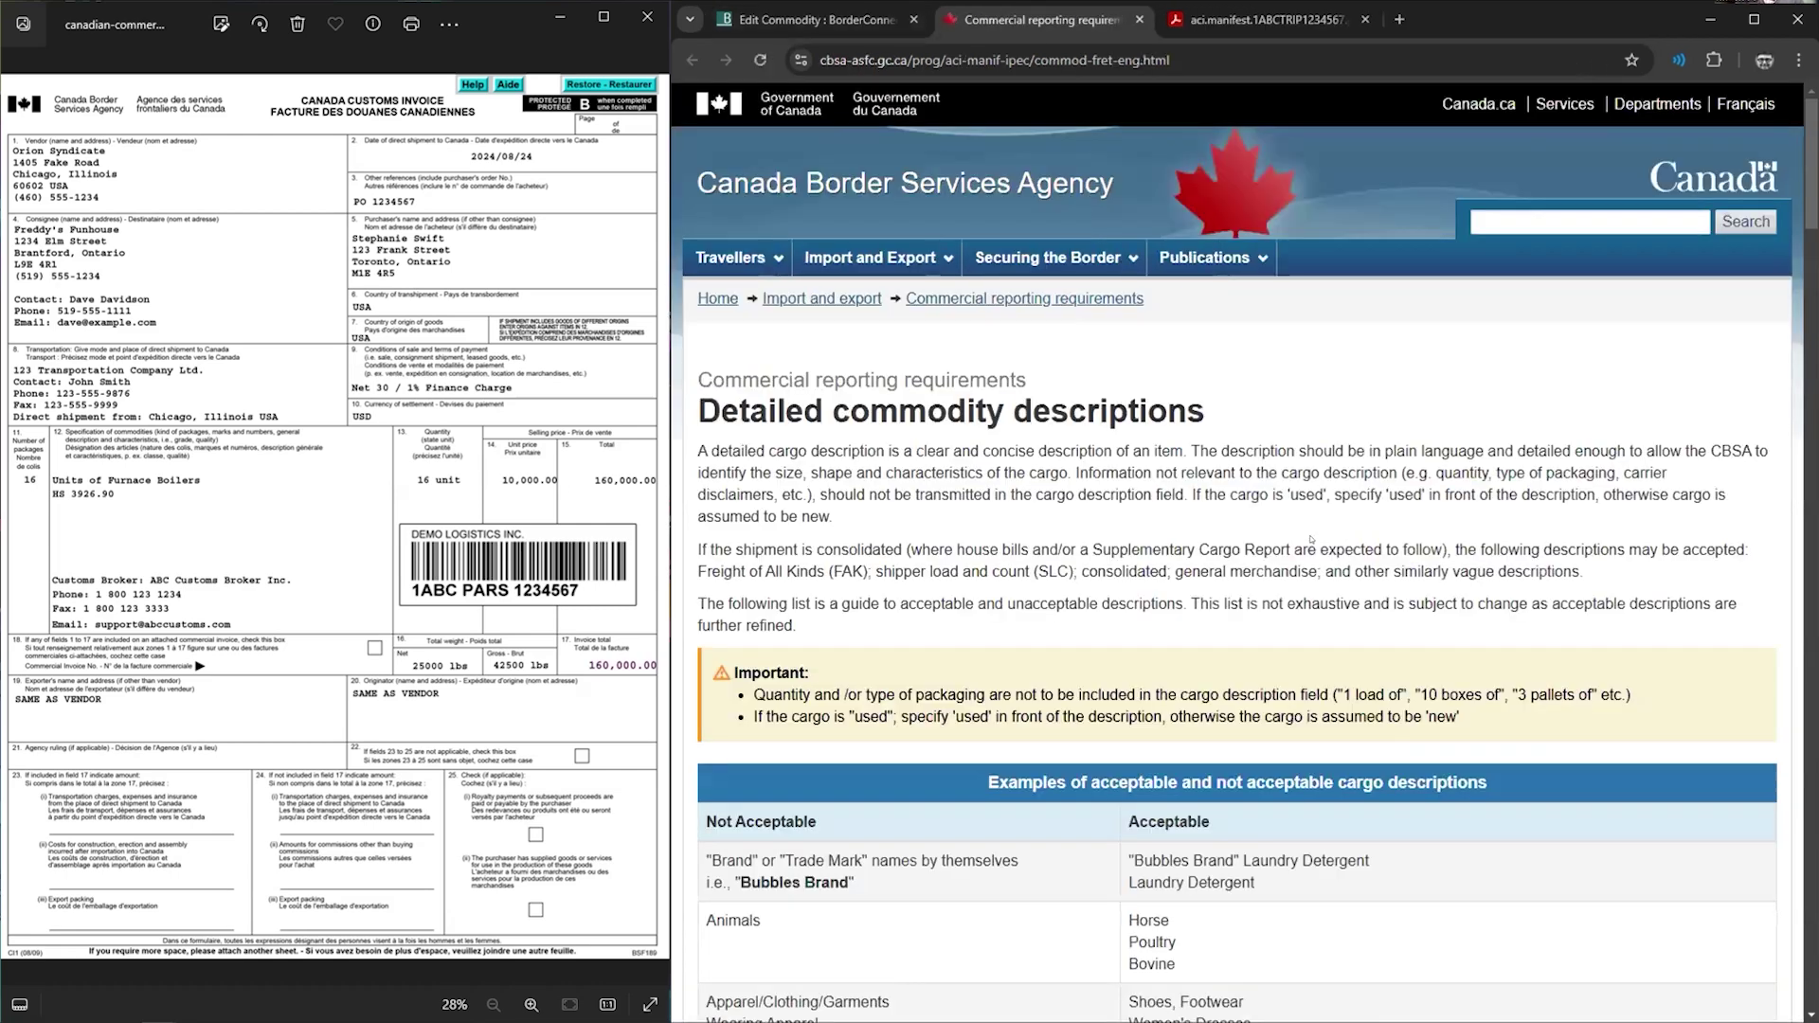
# - Find Auto Parts in CBSA's examples table of descriptions, then return to the Edit Commodity form
pyautogui.click(806, 21)
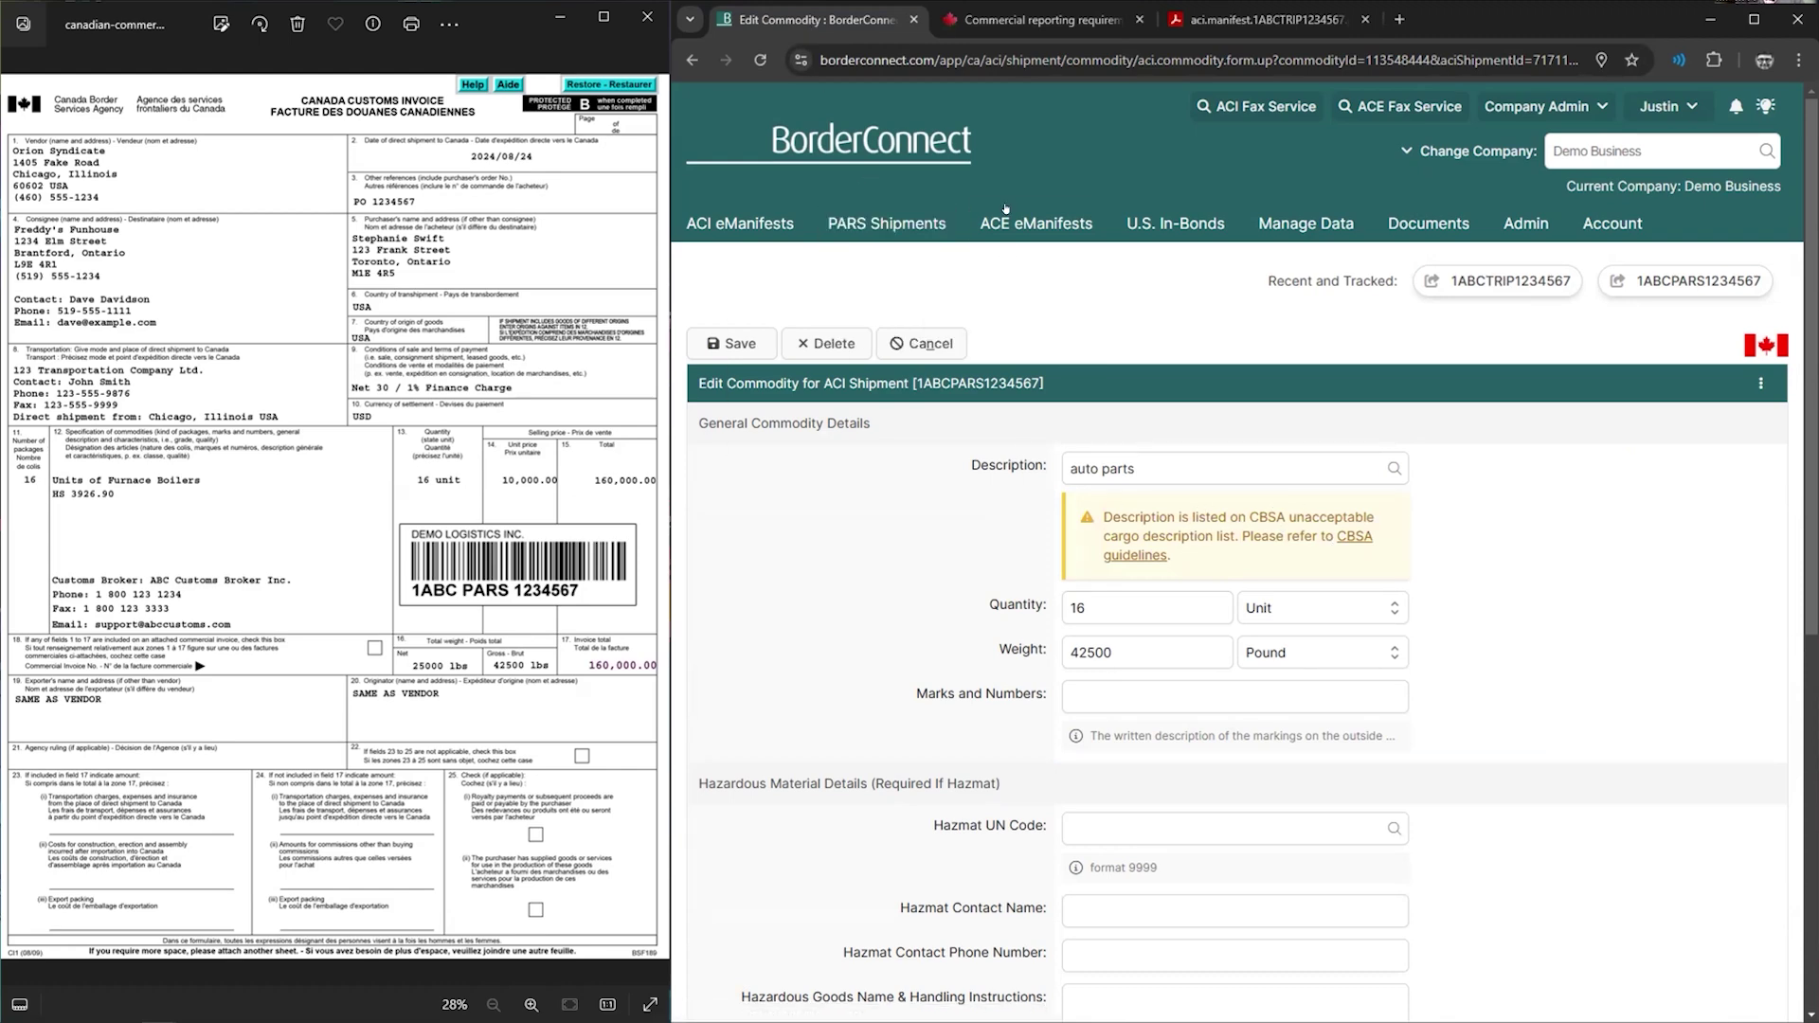
pyautogui.click(1010, 21)
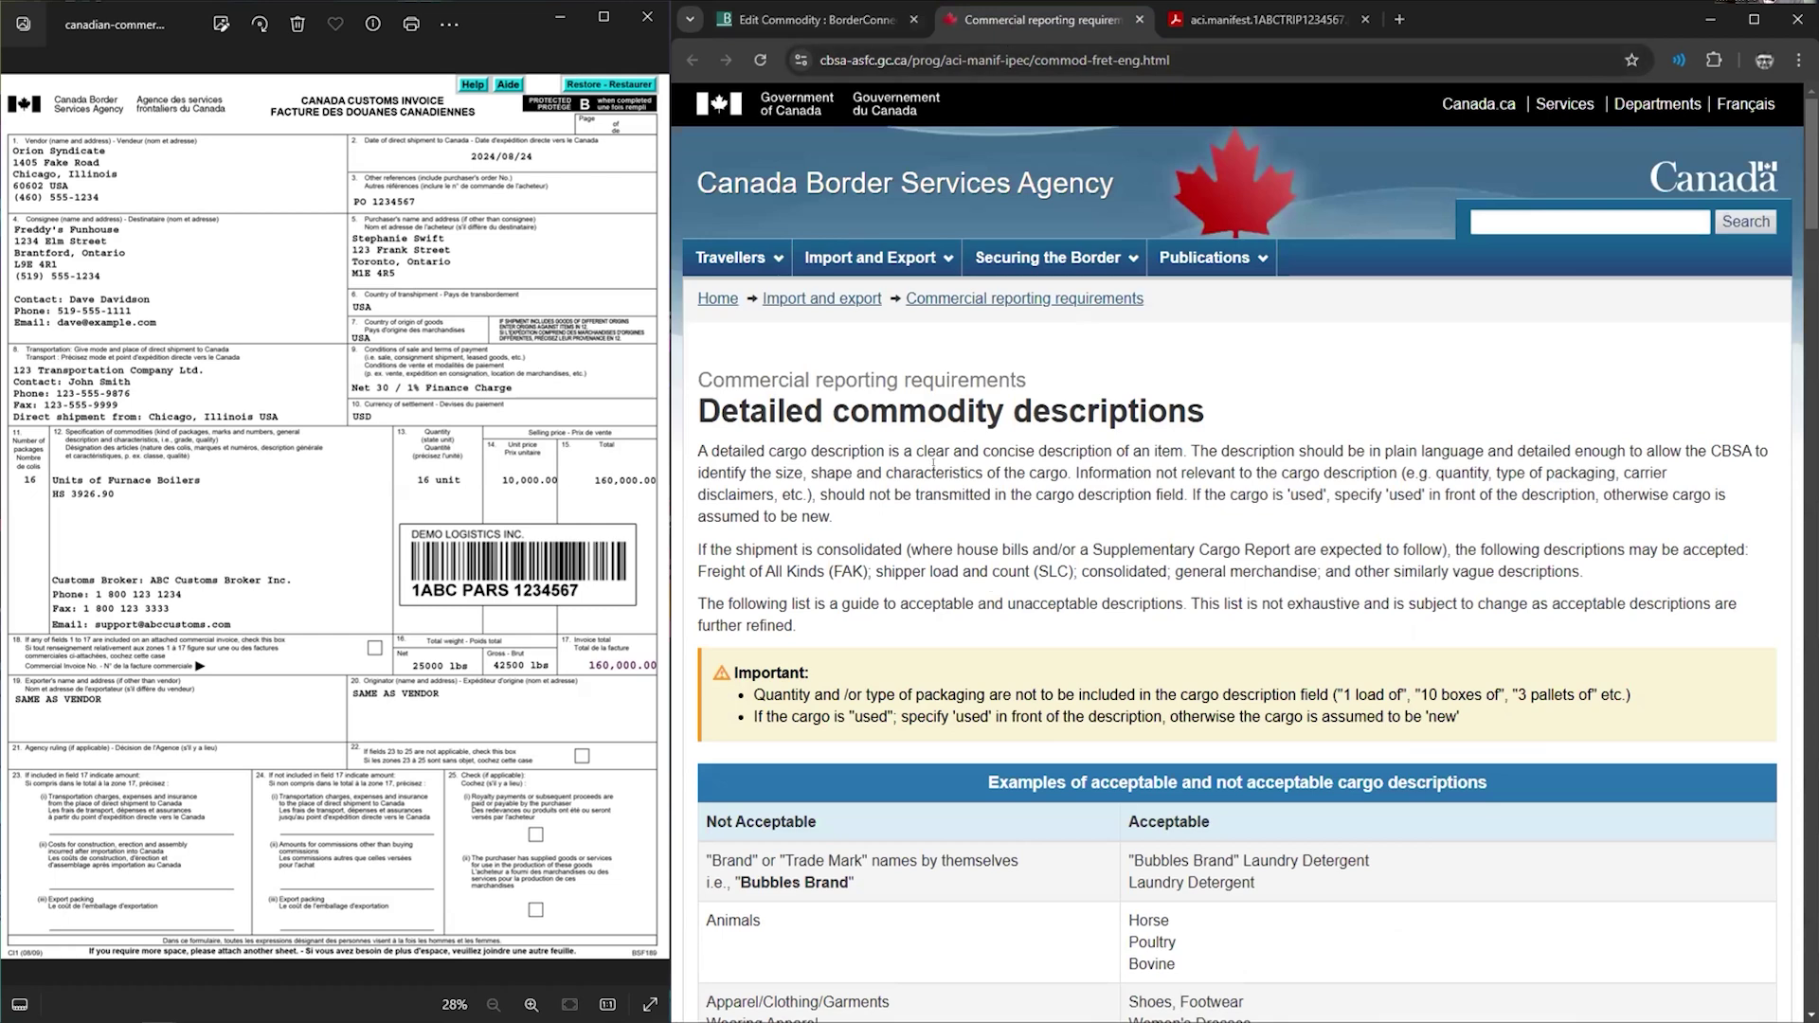
pyautogui.scroll(-5, 997, 583)
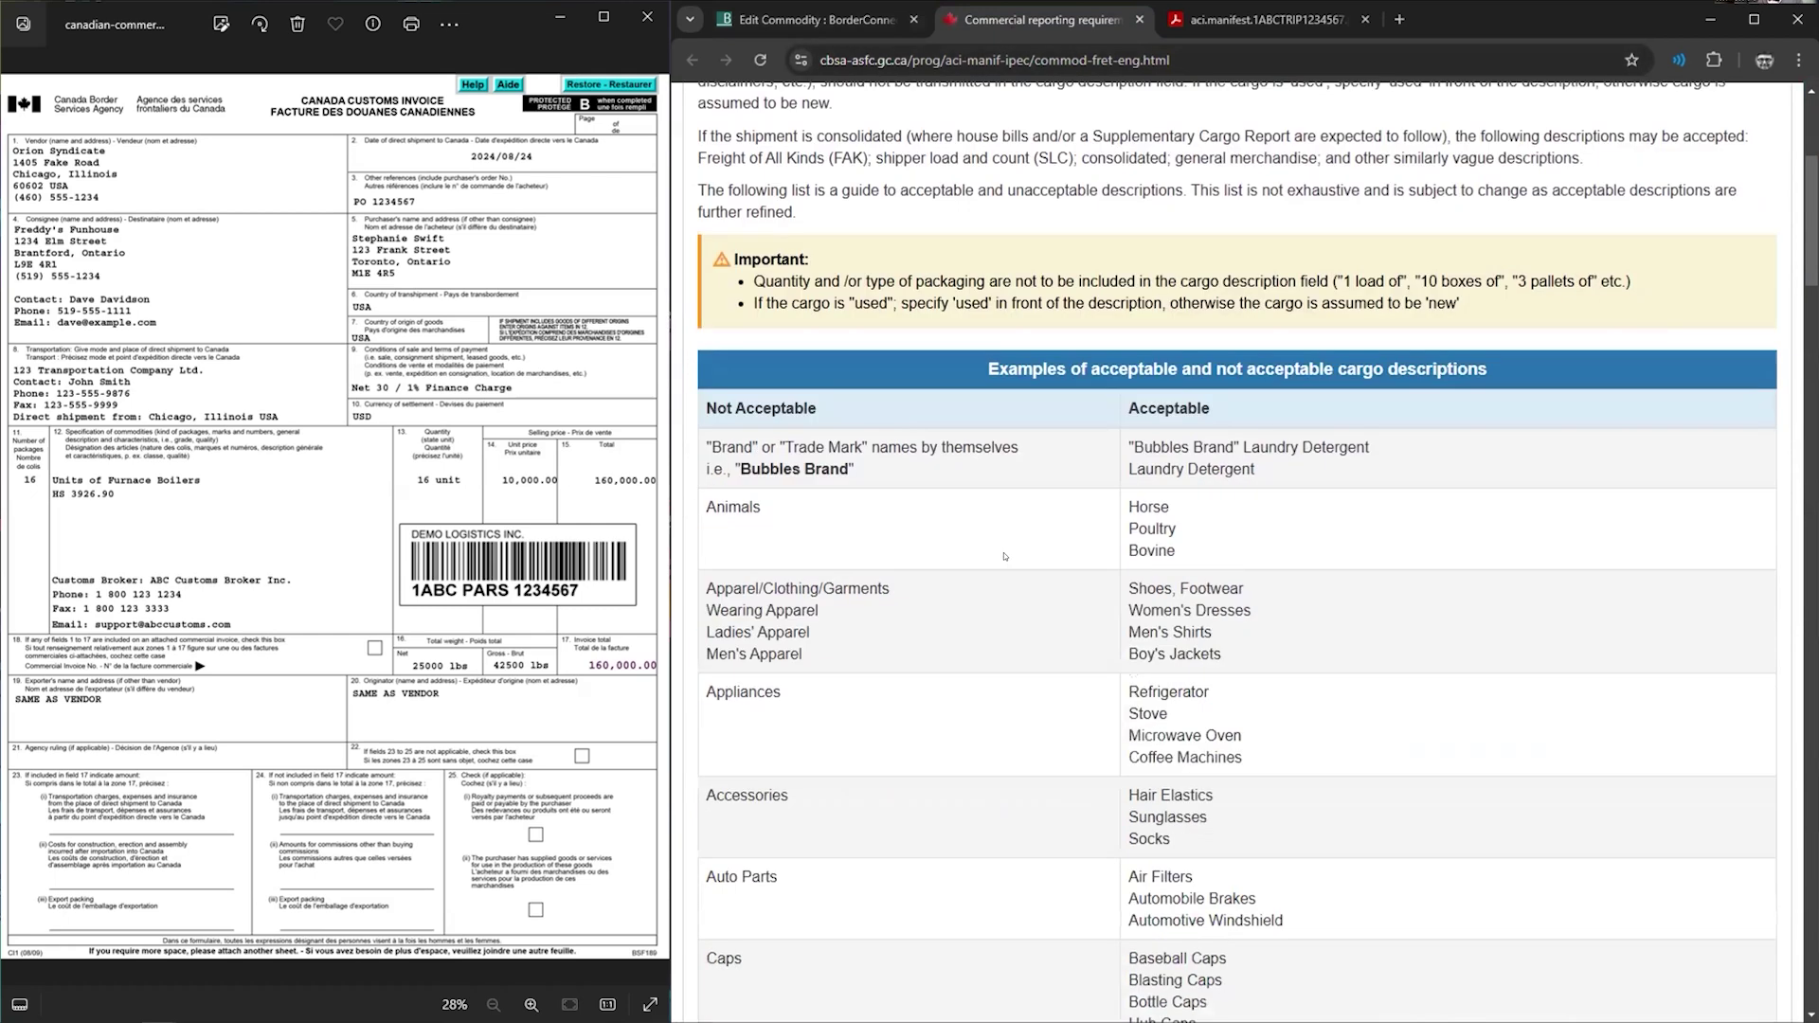
pyautogui.scroll(1, 987, 511)
pyautogui.scroll(2, 989, 483)
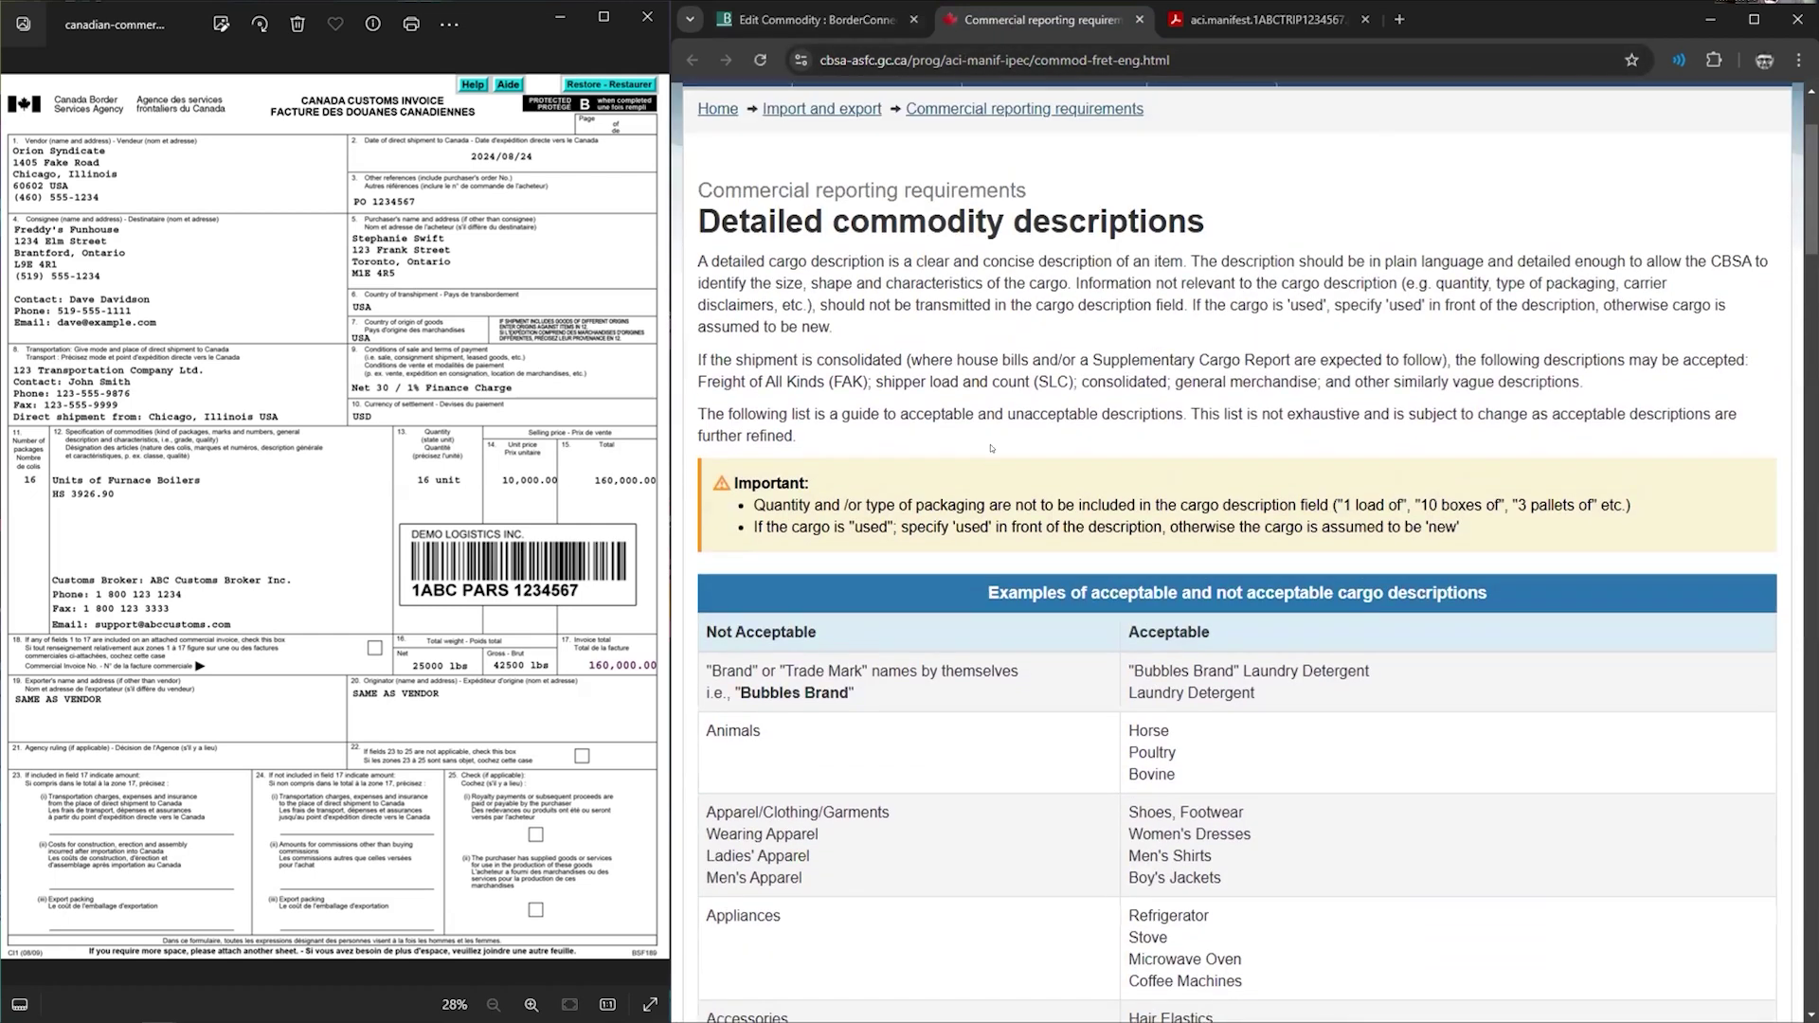
pyautogui.scroll(-3, 1003, 431)
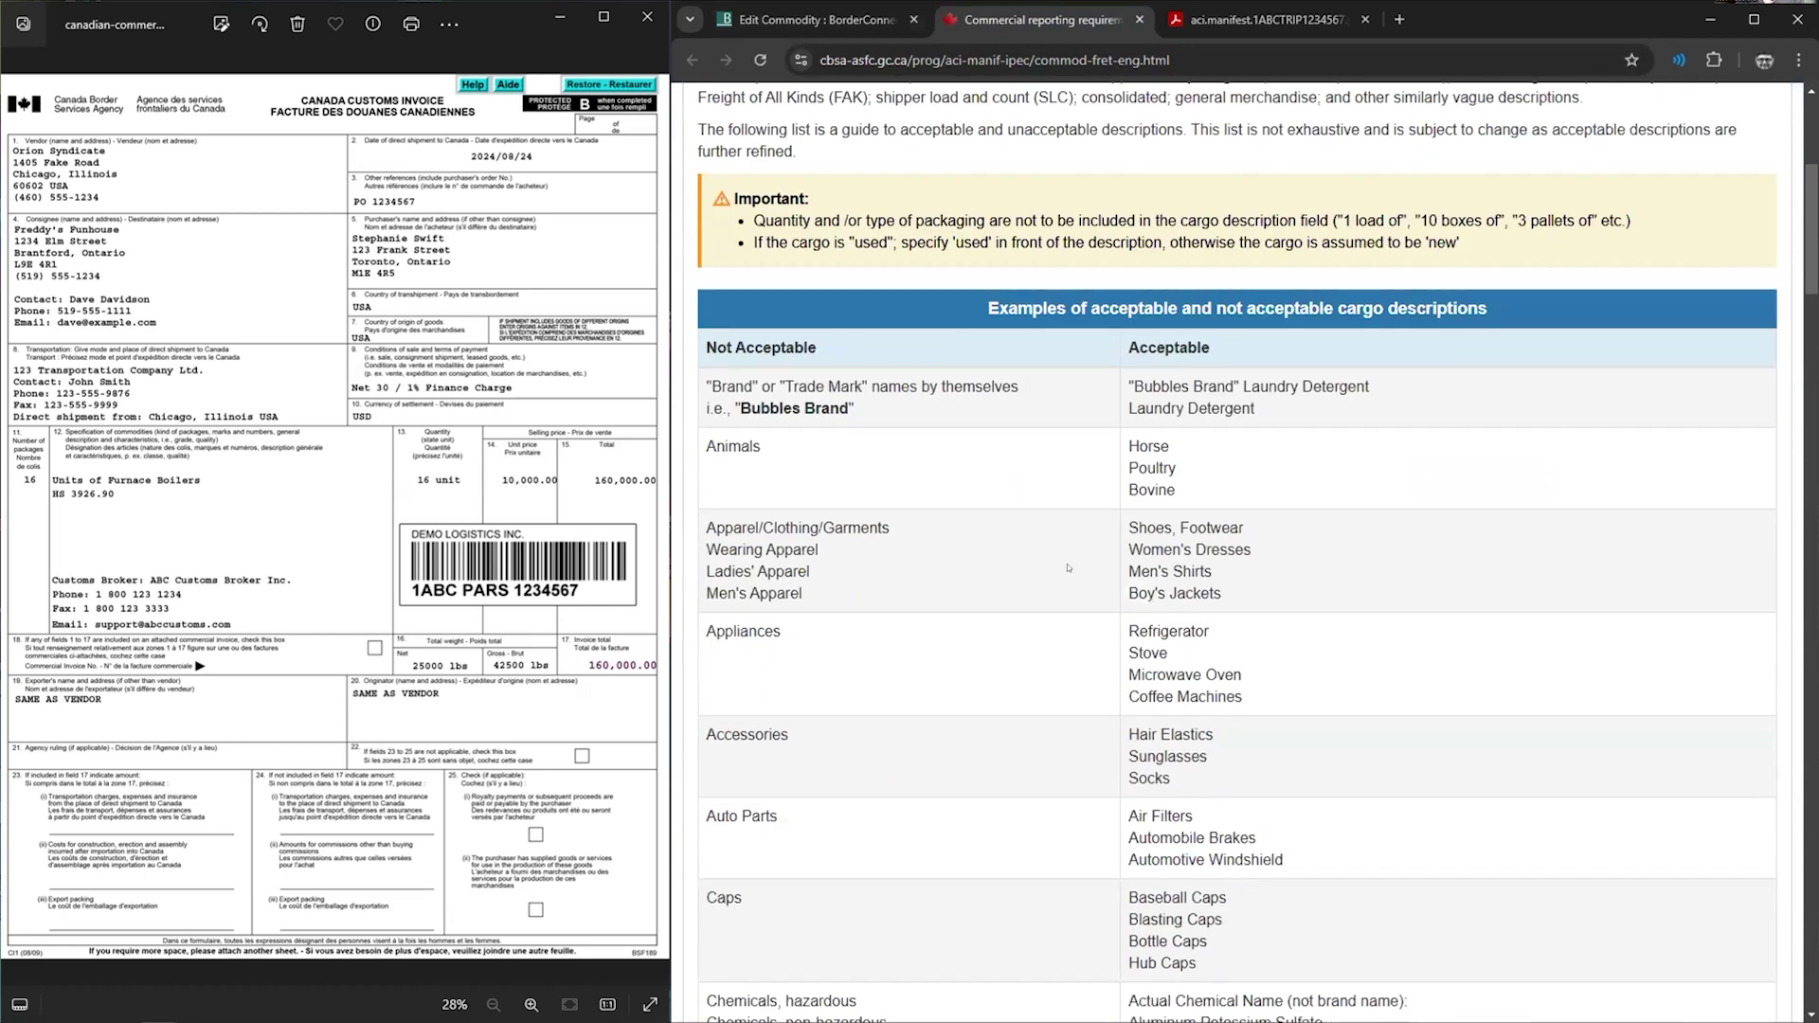
pyautogui.scroll(-2, 1068, 569)
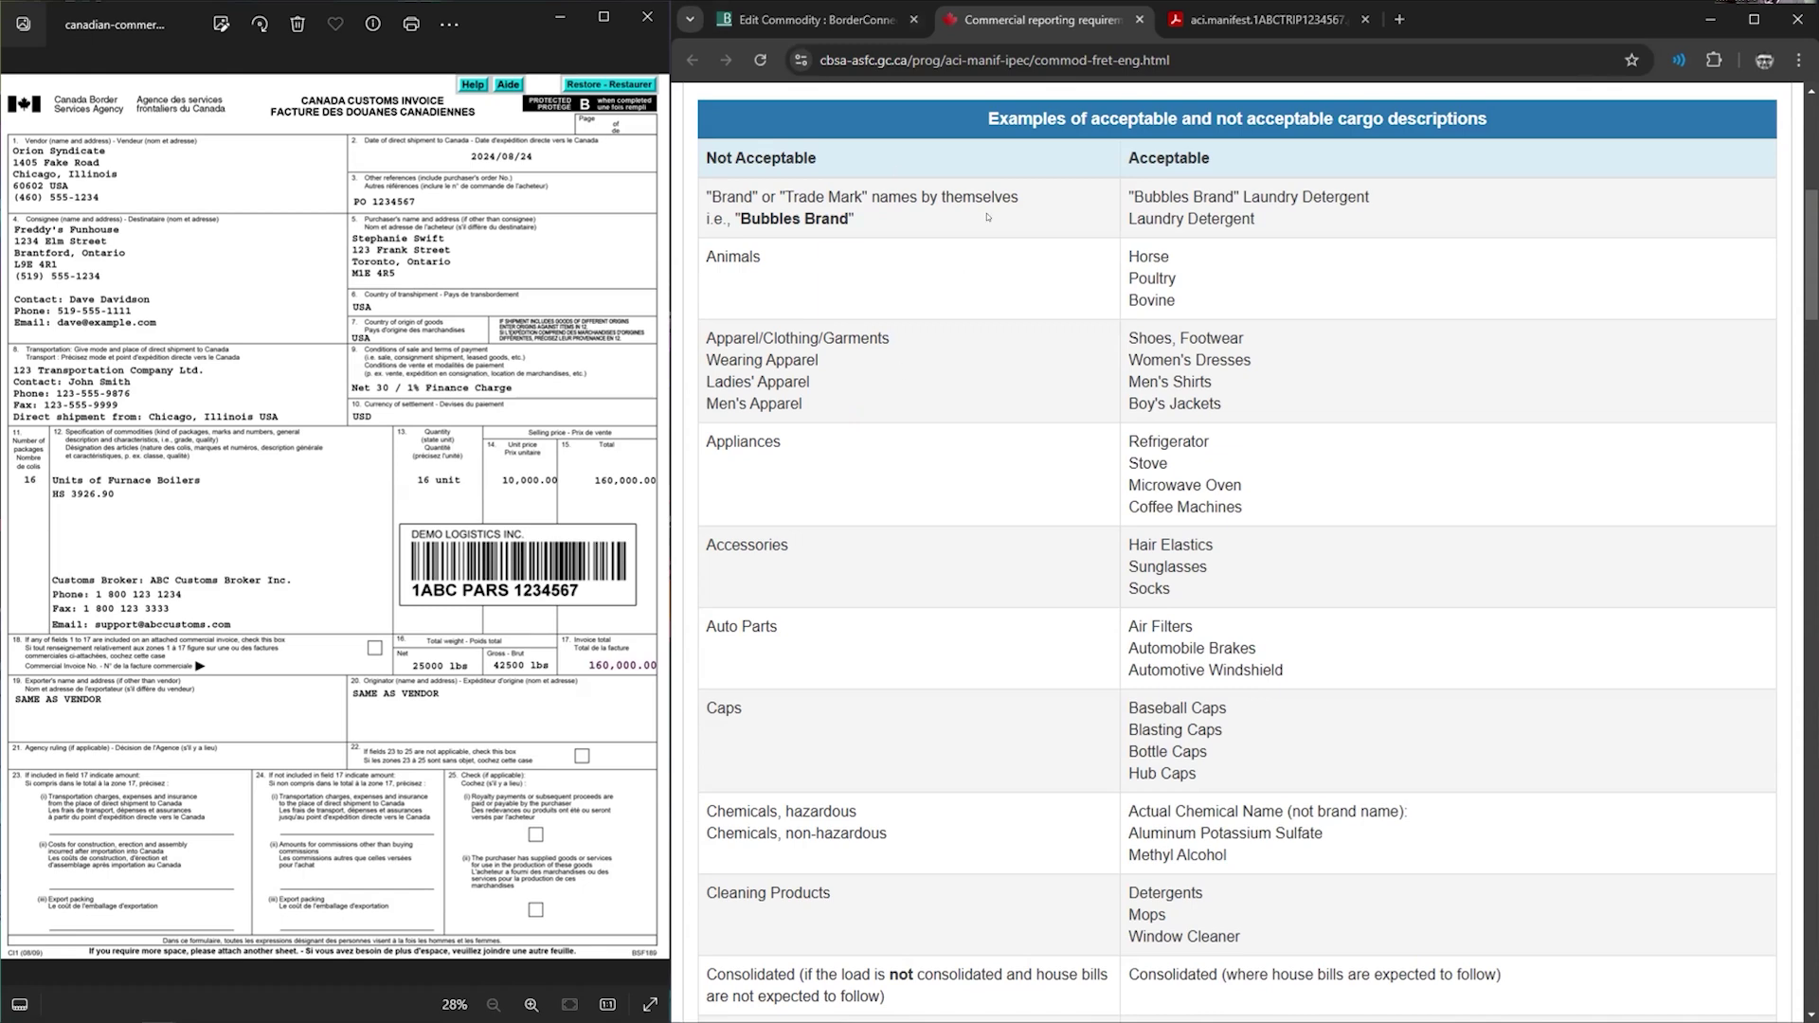
pyautogui.click(805, 19)
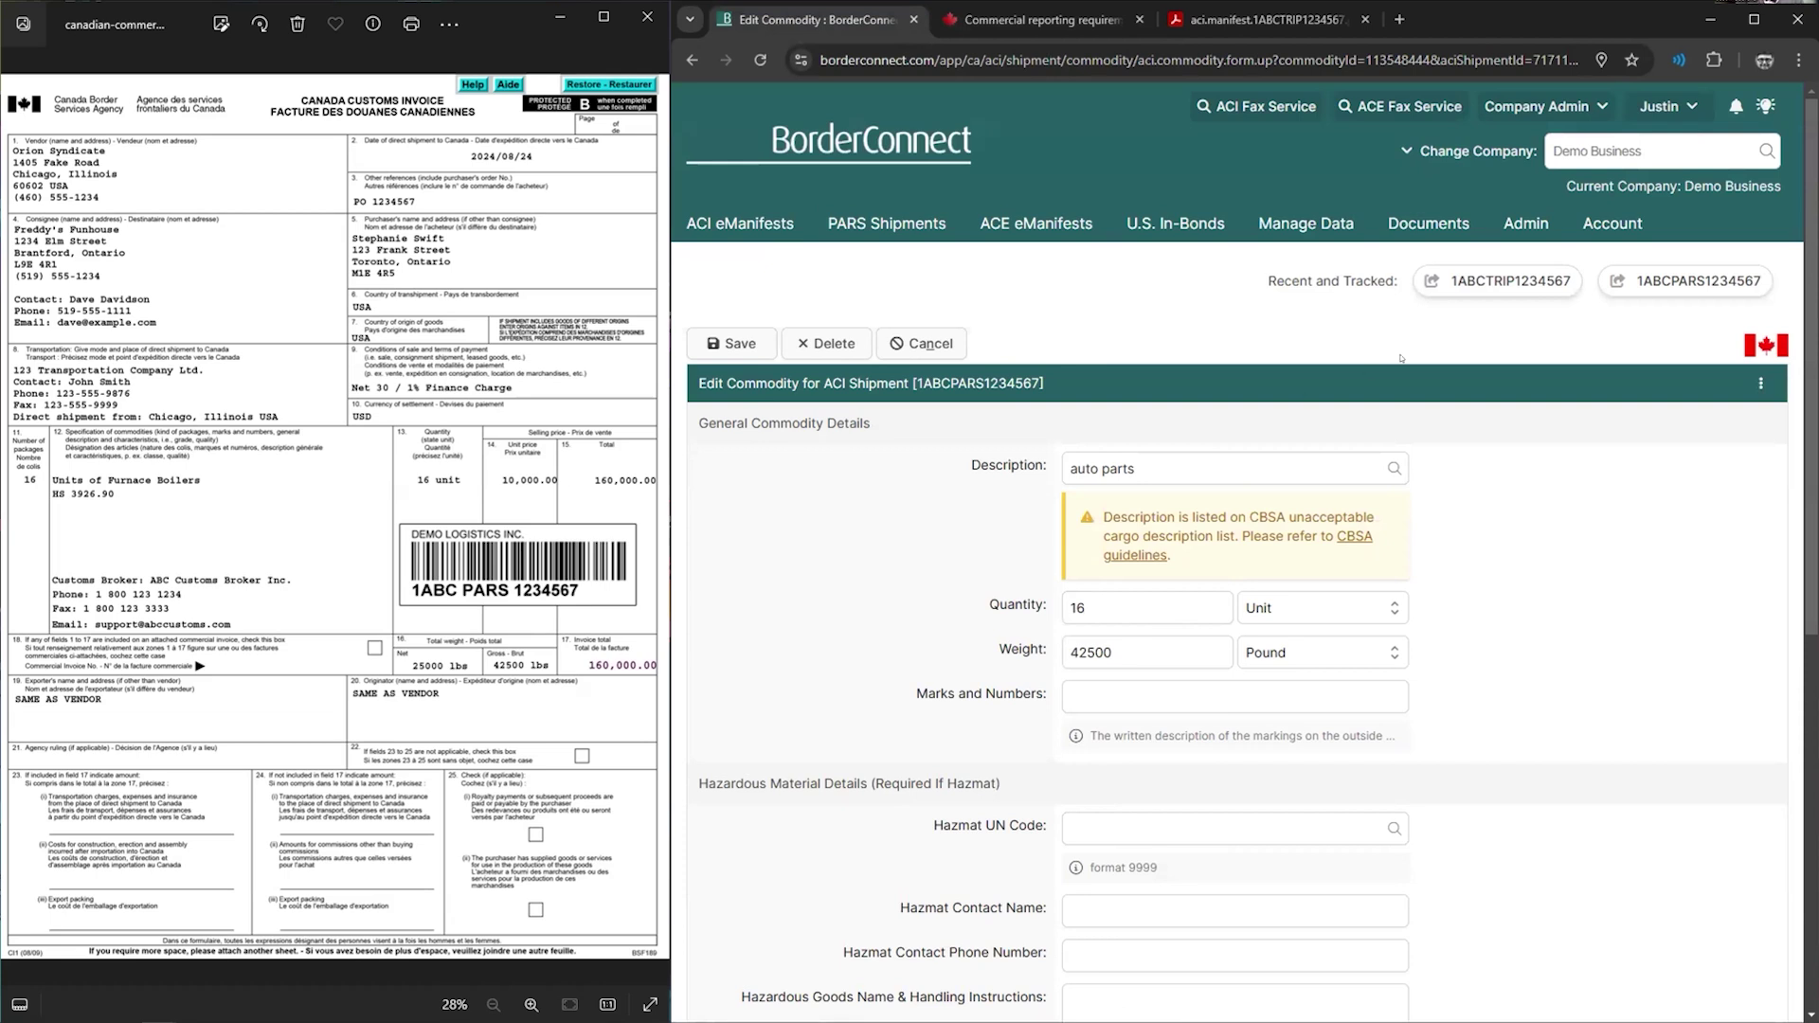
# - Go through My Account Settings to the ACI eManifests trip search list
pyautogui.moveTo(1606, 225)
pyautogui.click(1523, 316)
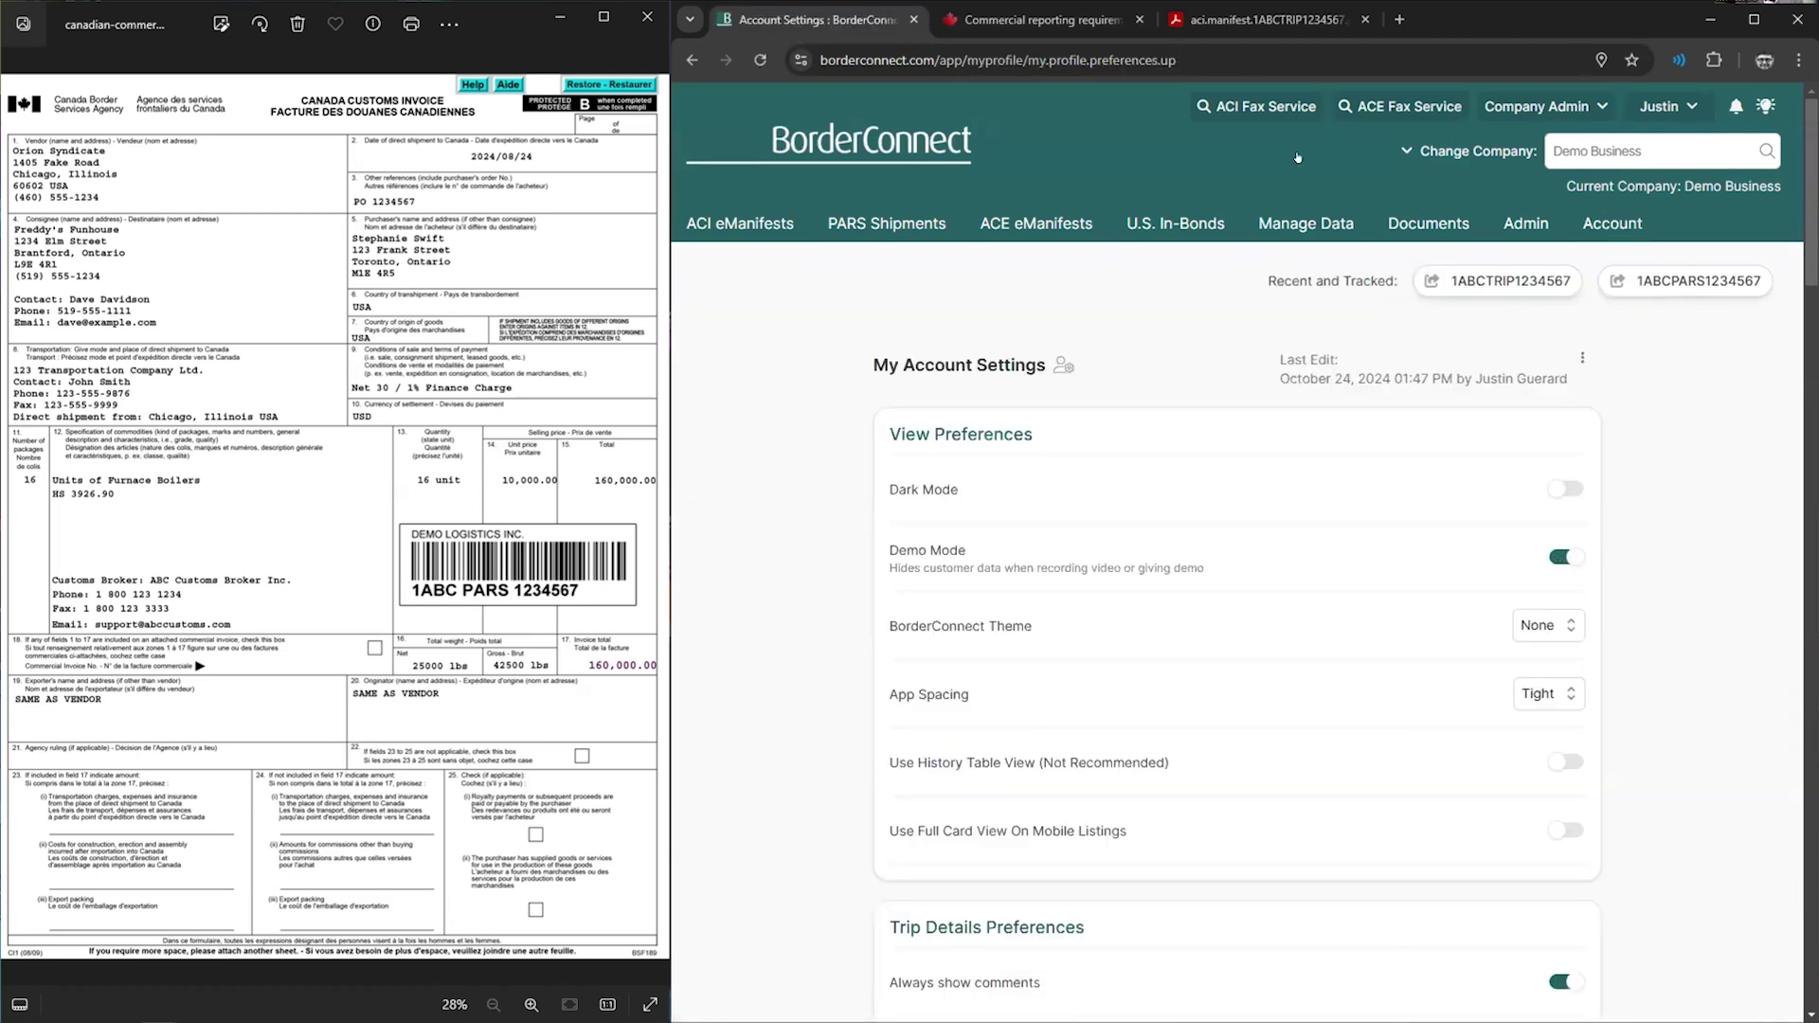
pyautogui.click(1263, 109)
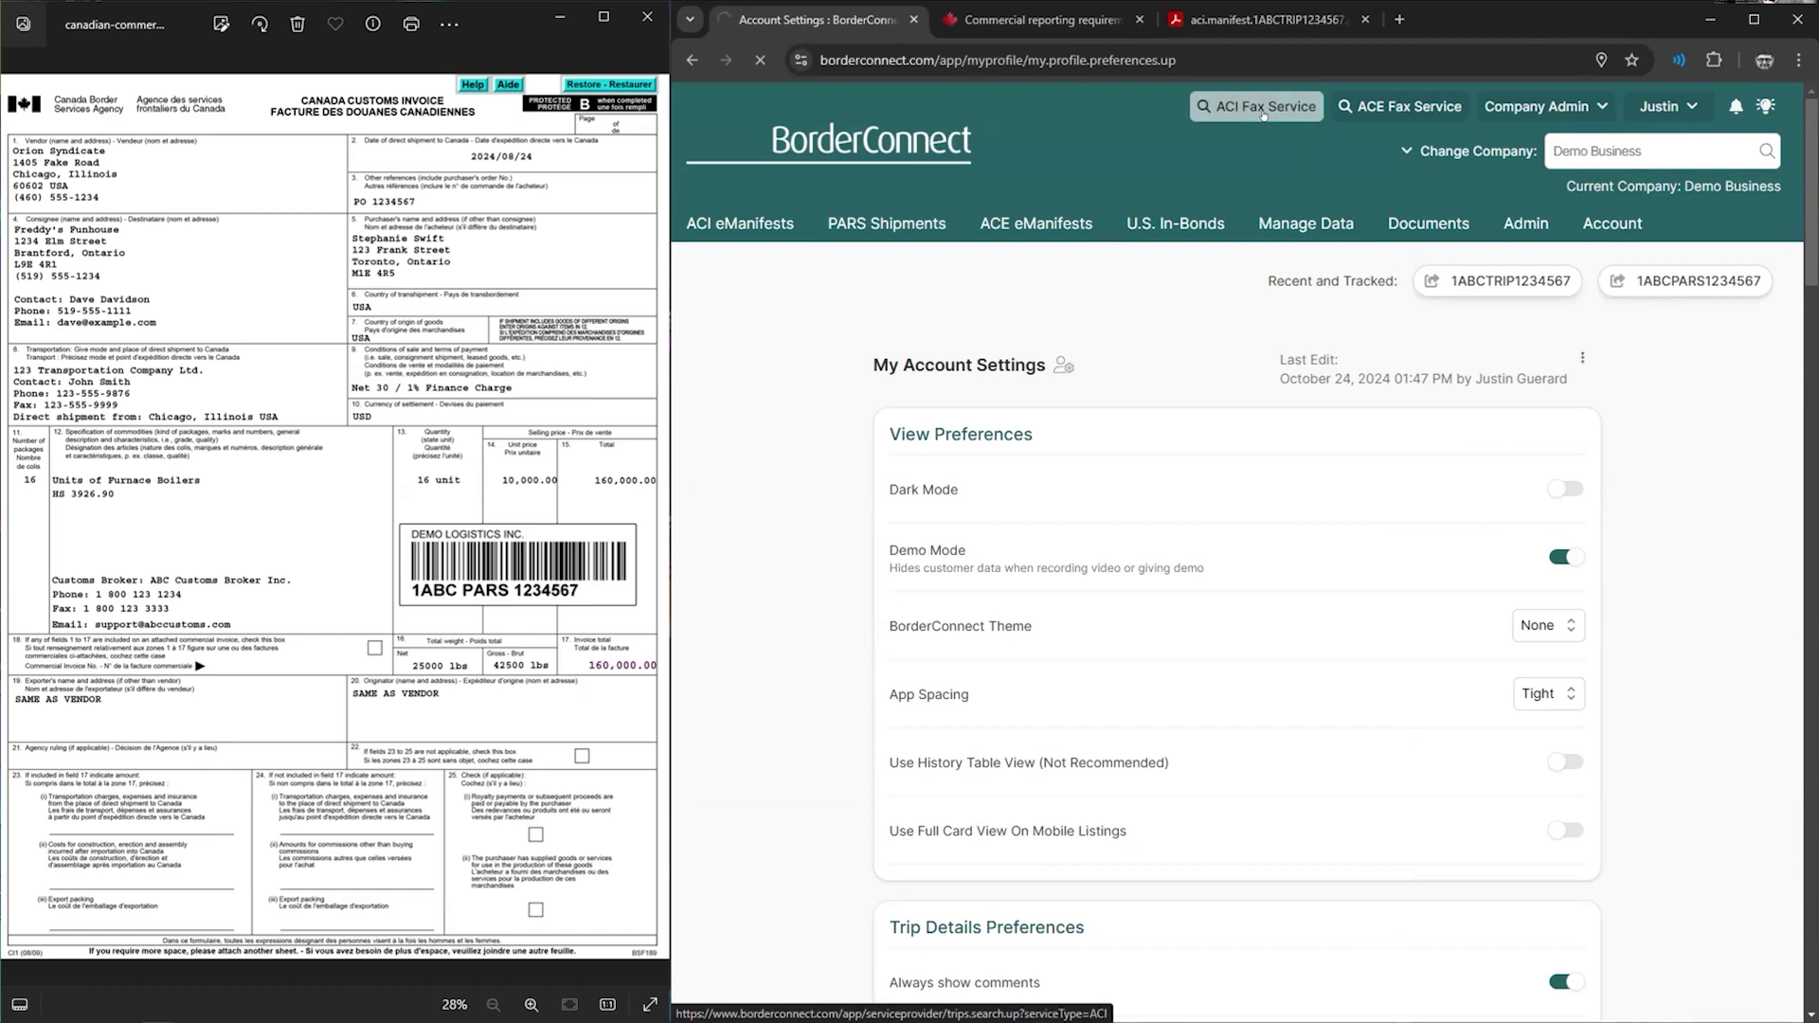
# - Scroll the 293 listed trips and view status bar tooltips such as Fully Verified
pyautogui.scroll(-4, 990, 679)
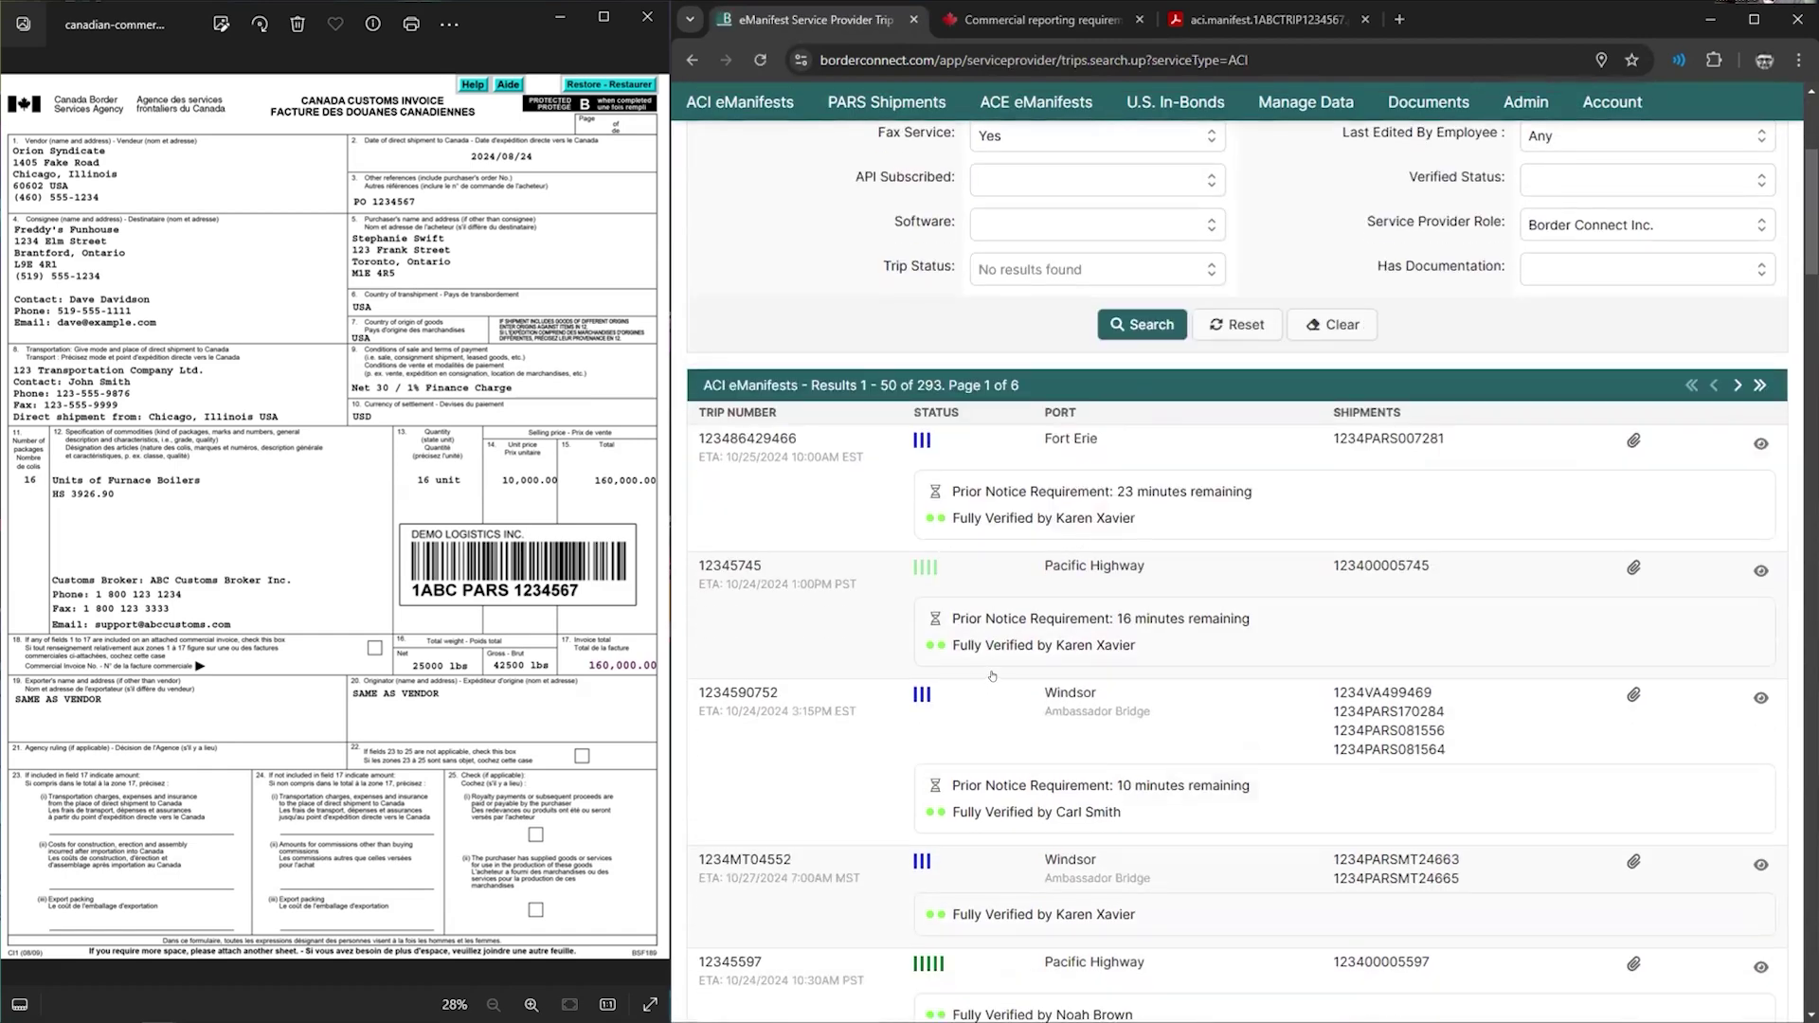
pyautogui.moveTo(947, 581)
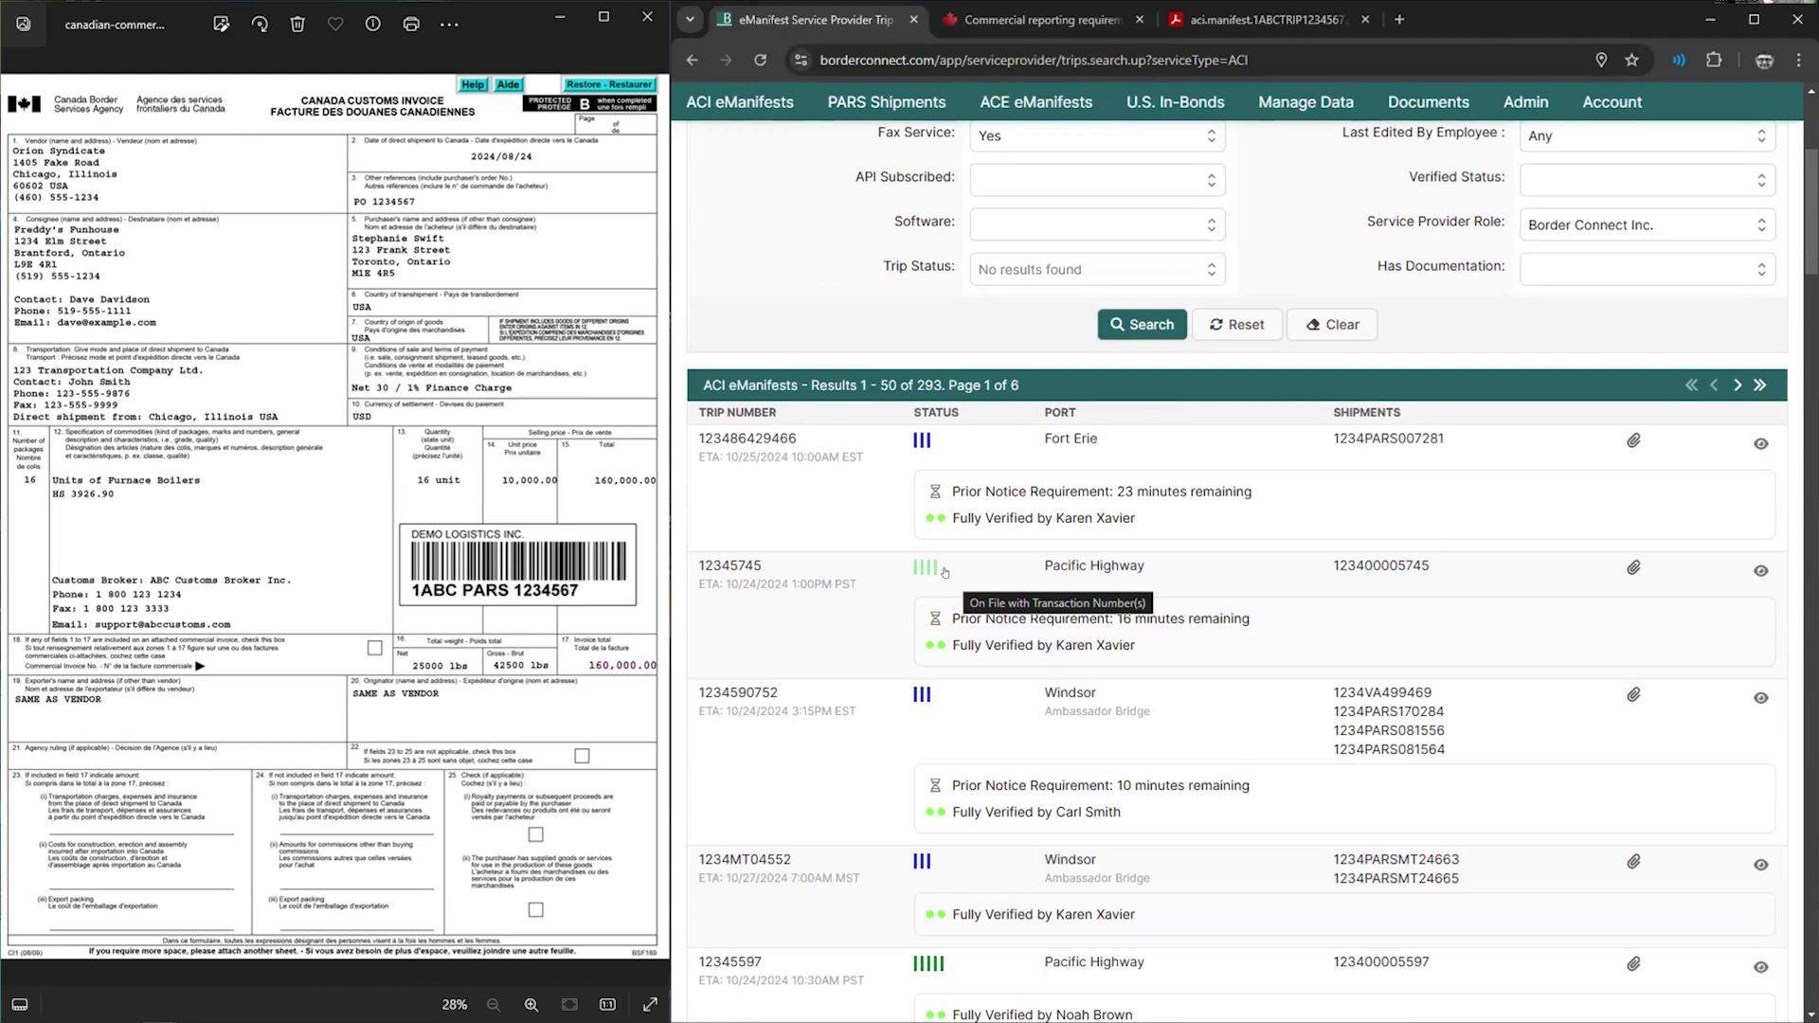
pyautogui.scroll(-3, 948, 581)
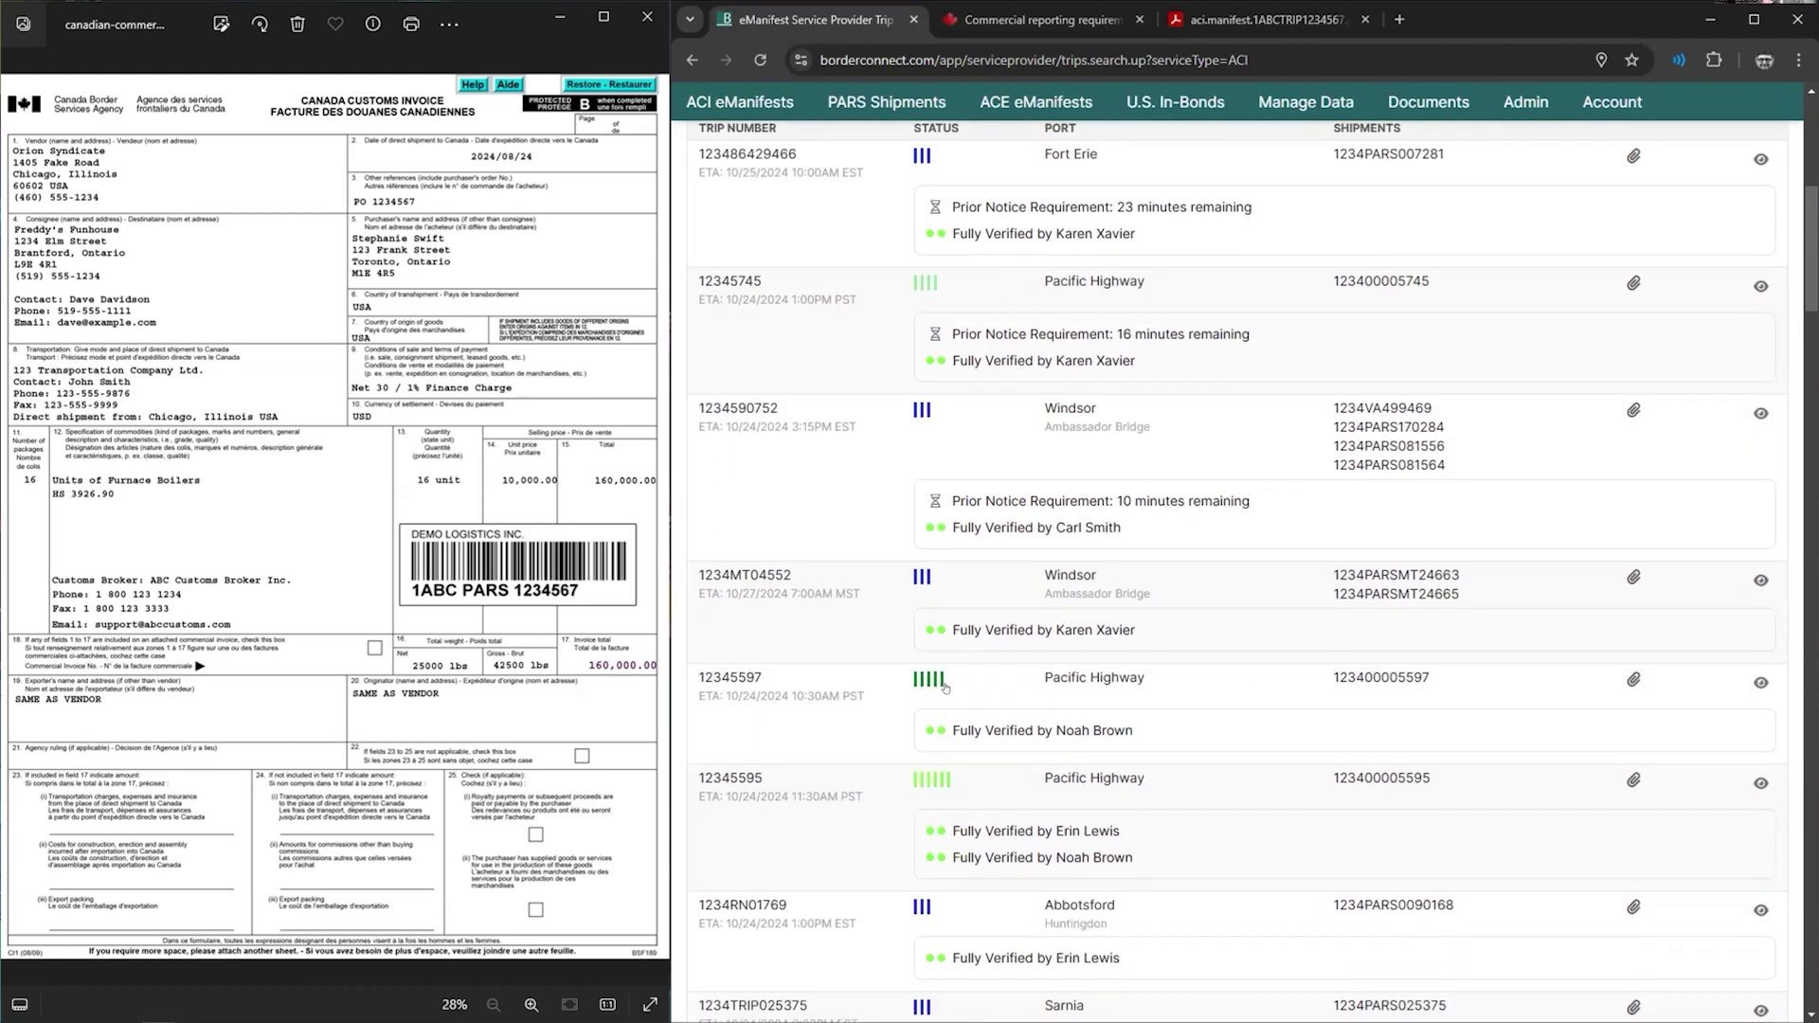
pyautogui.moveTo(944, 688)
pyautogui.moveTo(948, 436)
pyautogui.scroll(1, 938, 416)
pyautogui.moveTo(934, 400)
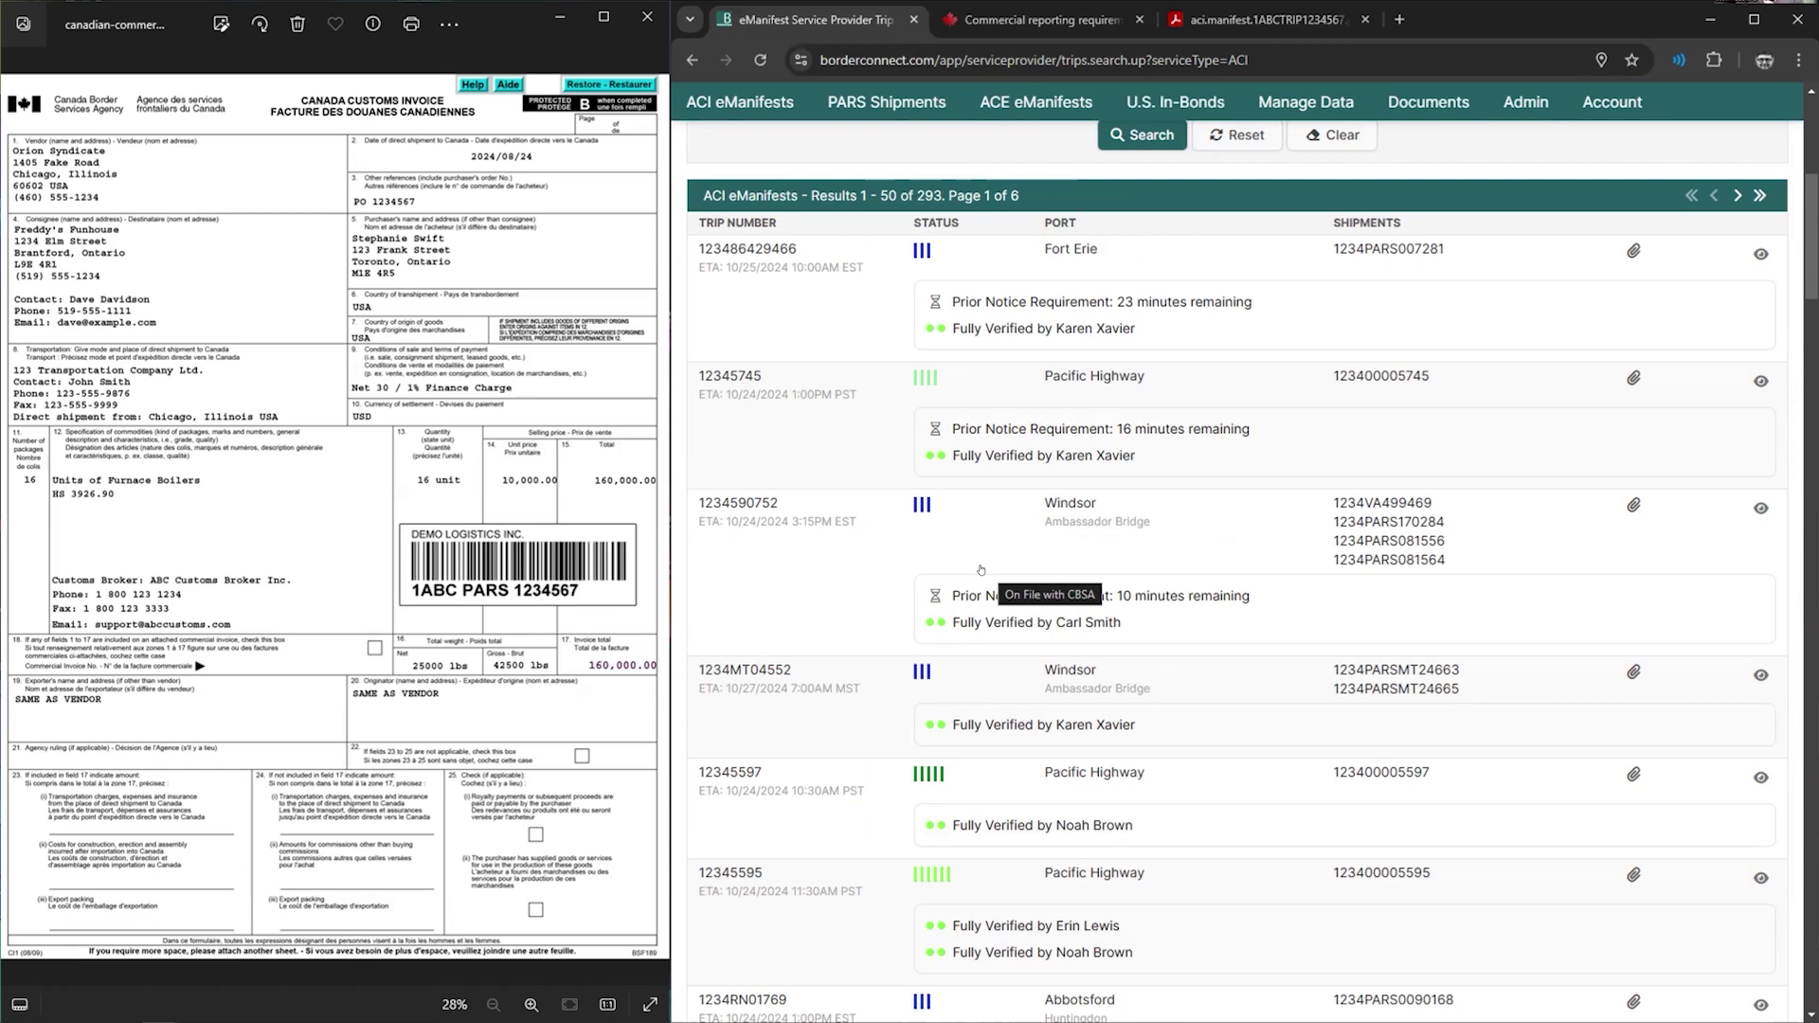
pyautogui.click(843, 704)
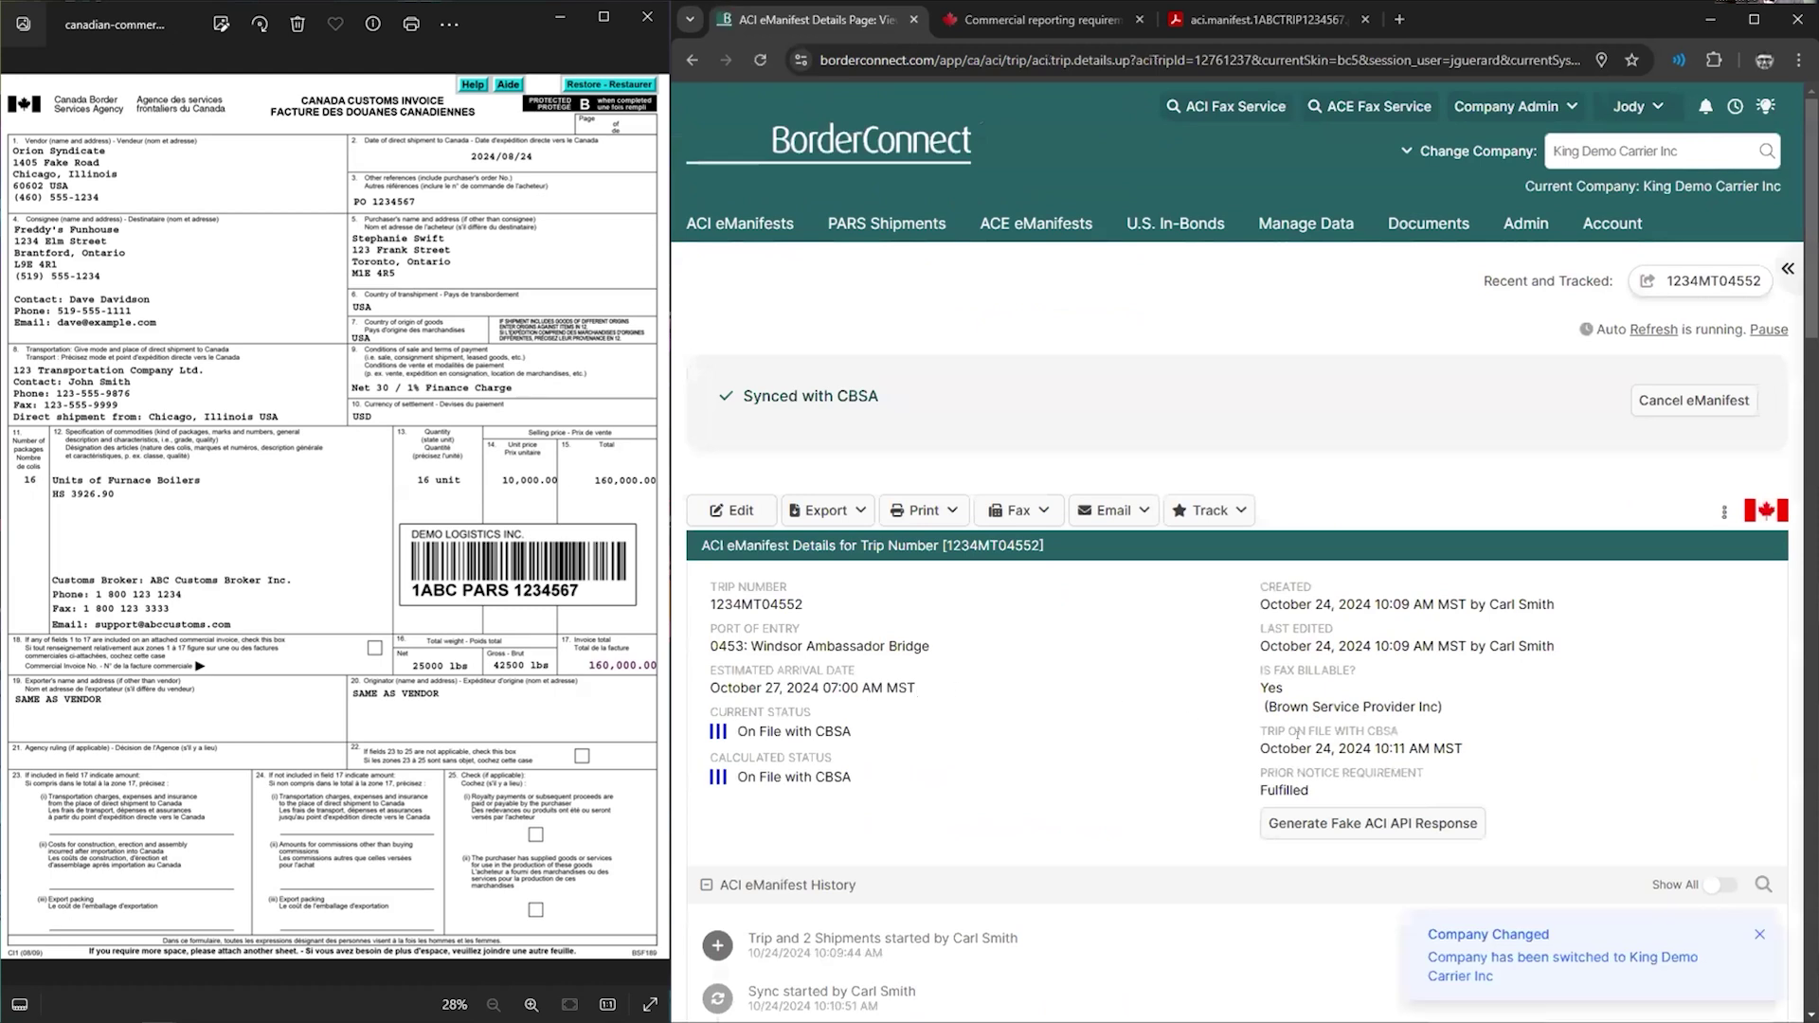
pyautogui.moveTo(1311, 792); pyautogui.dragTo(1261, 771)
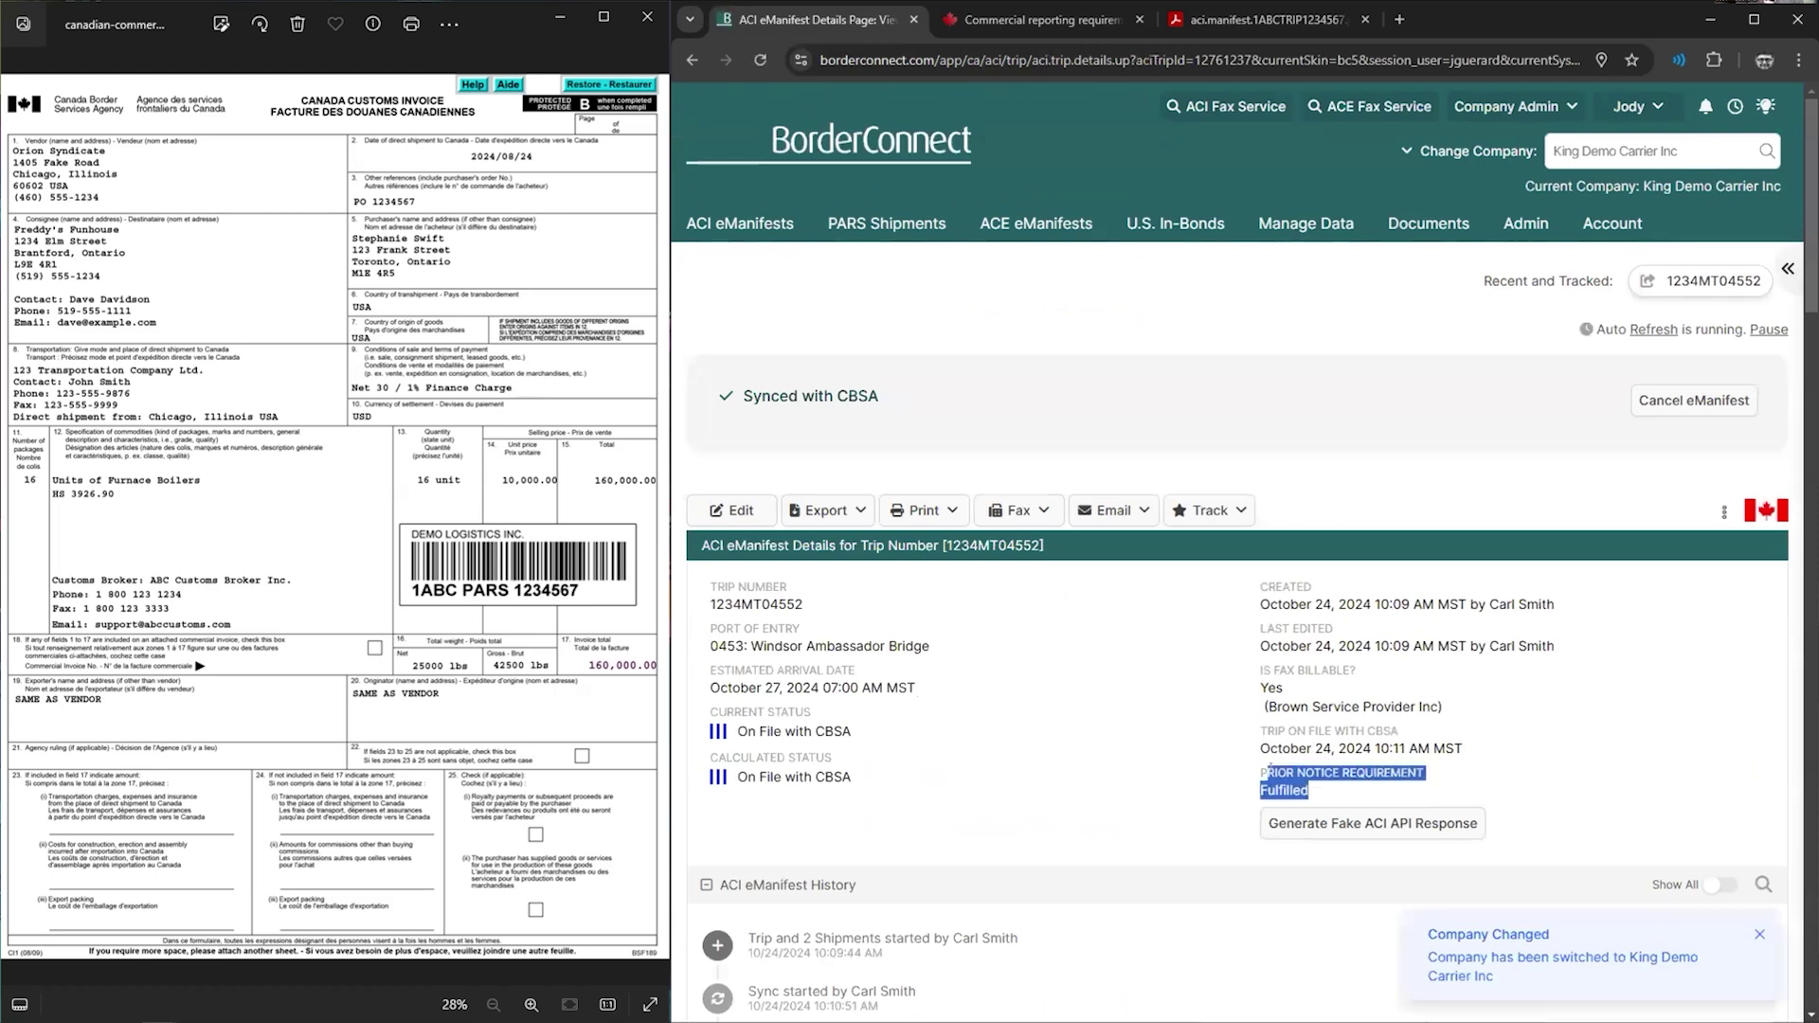
pyautogui.click(1286, 768)
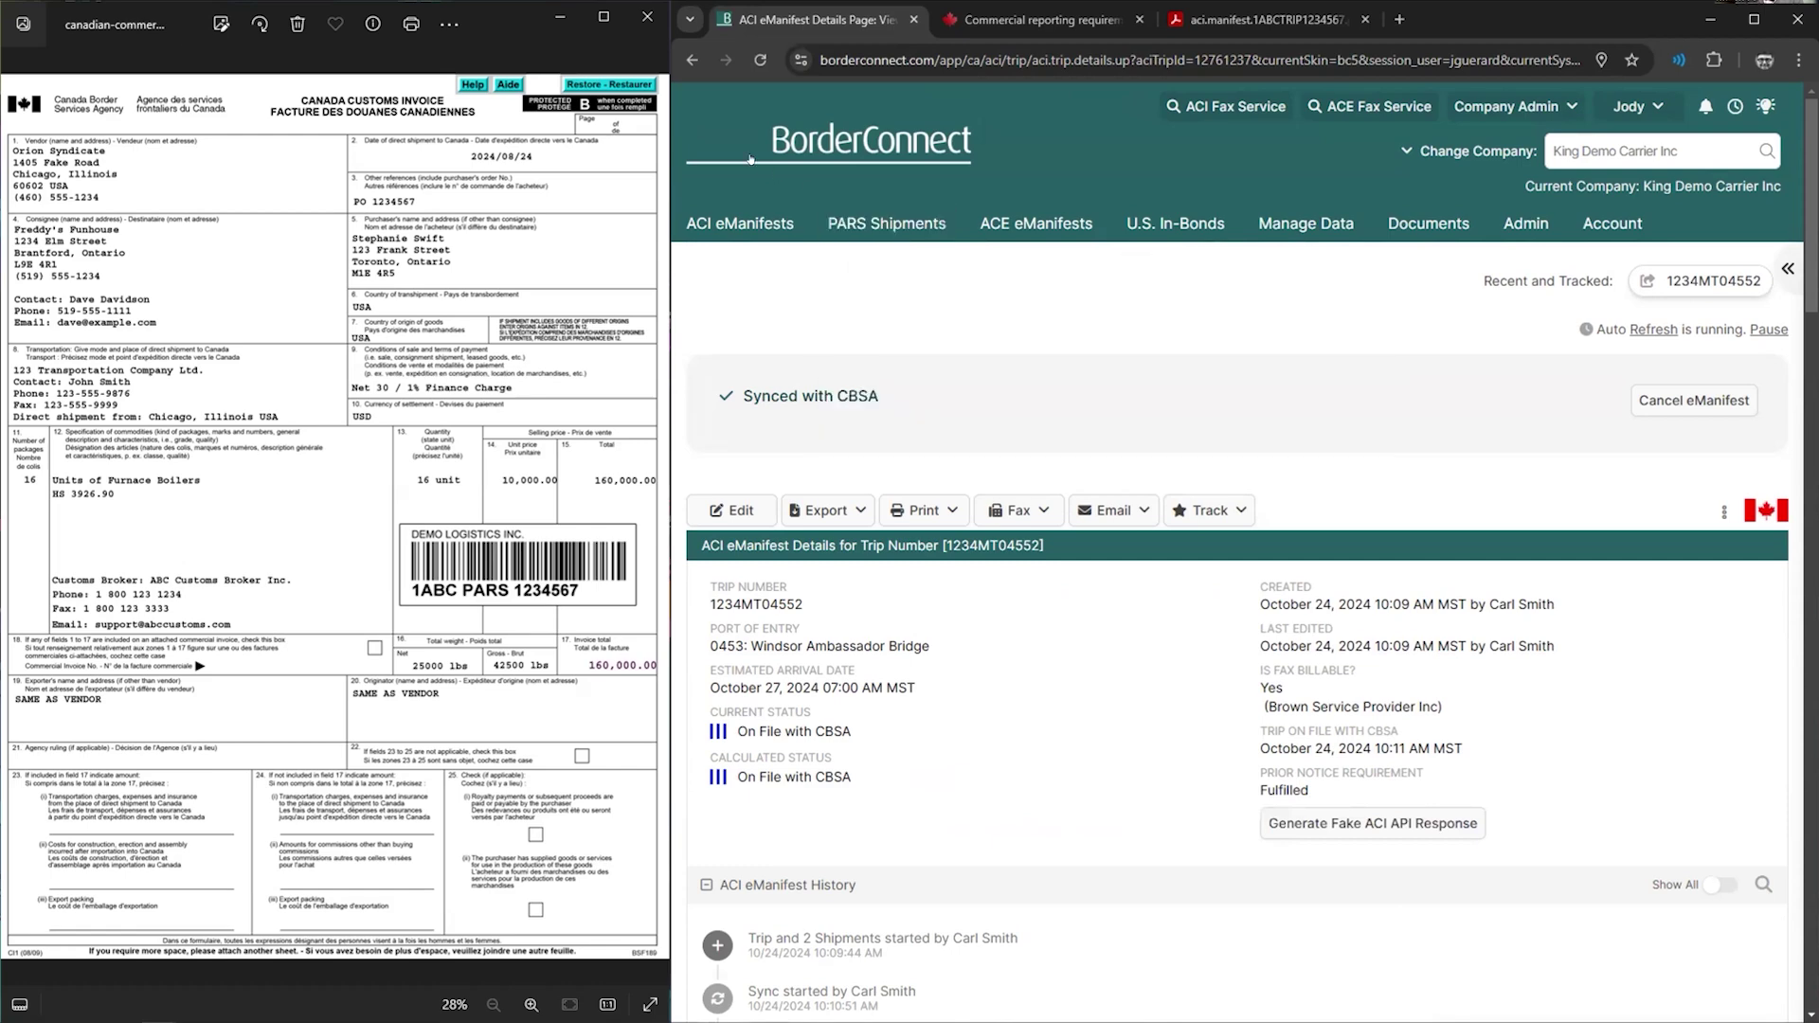
pyautogui.click(692, 60)
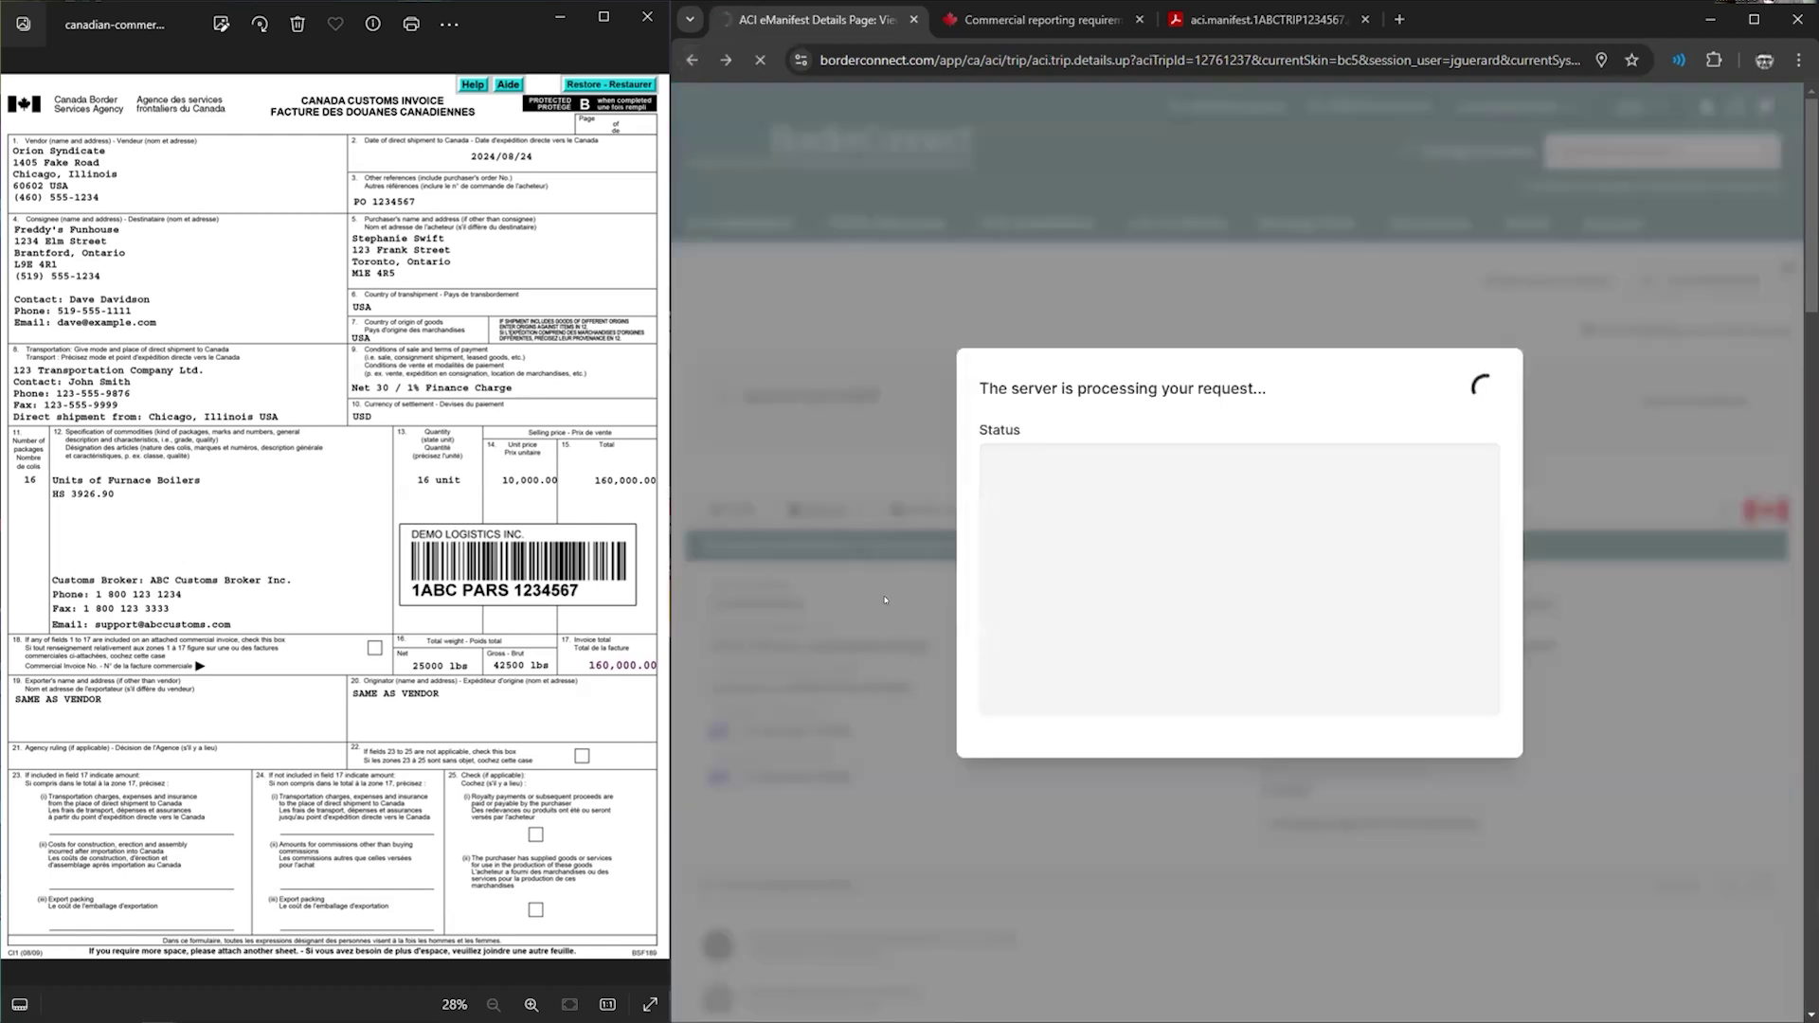
pyautogui.scroll(-4, 1042, 625)
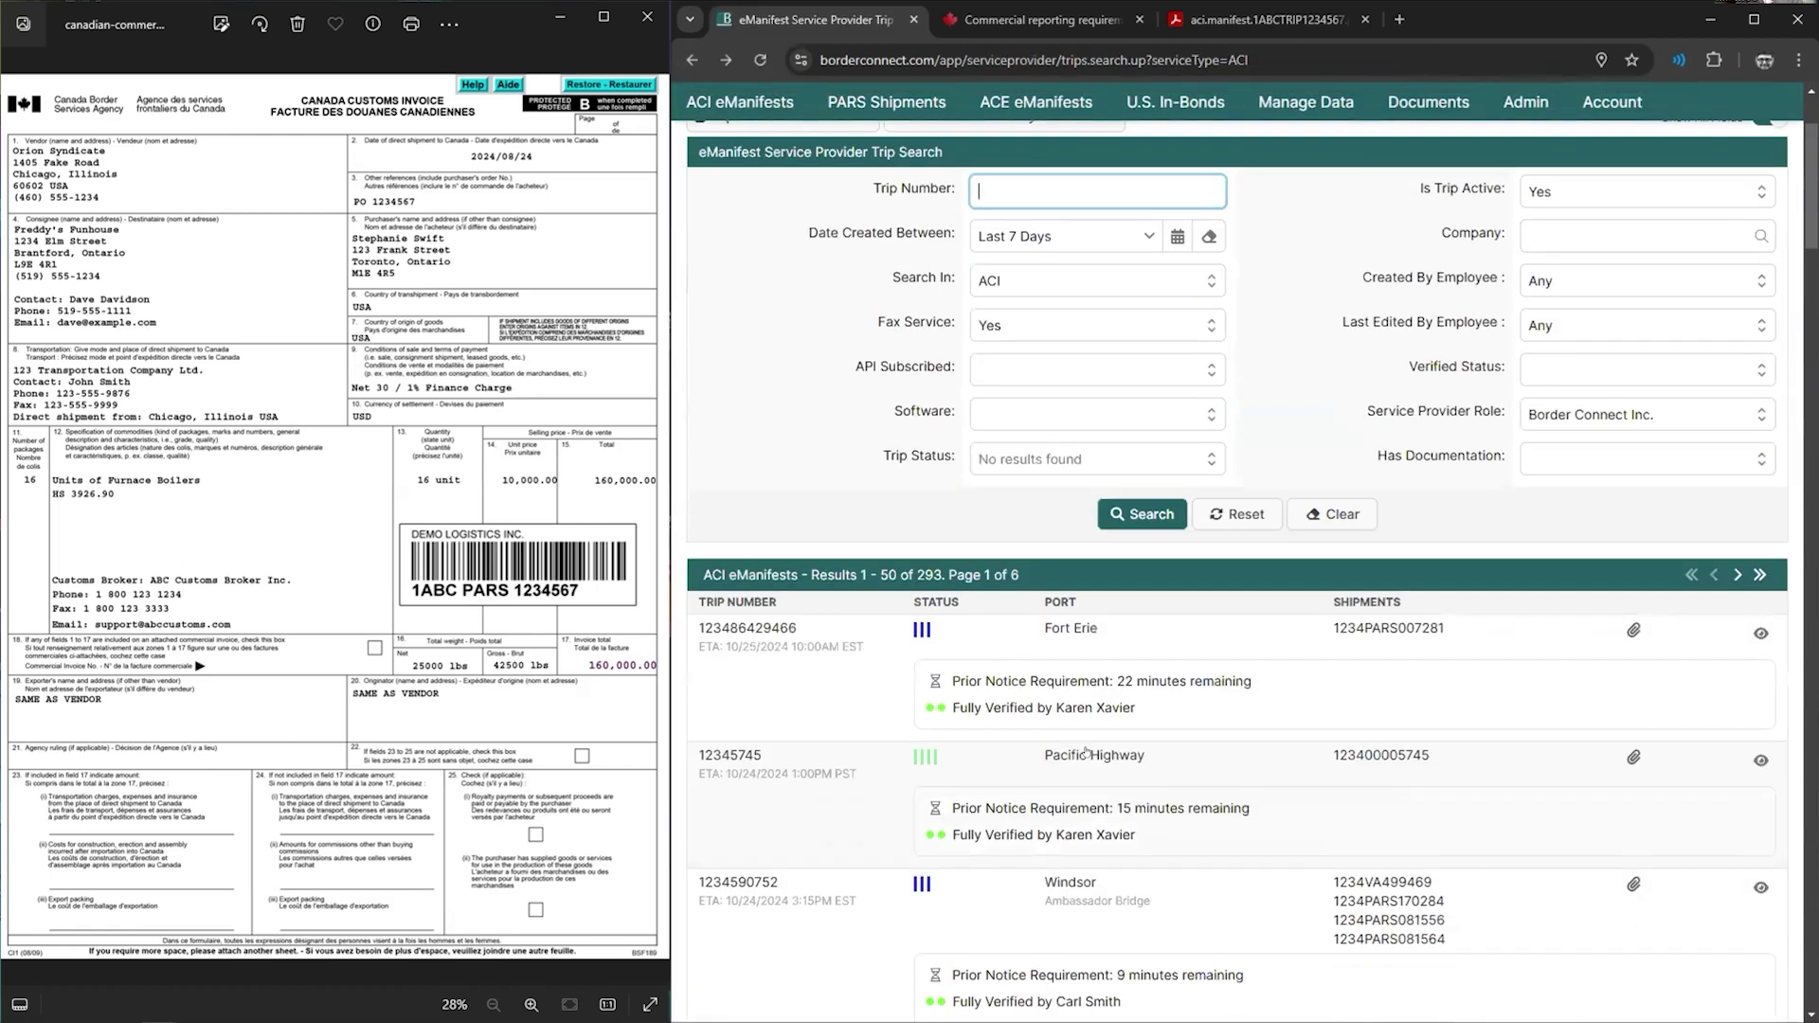
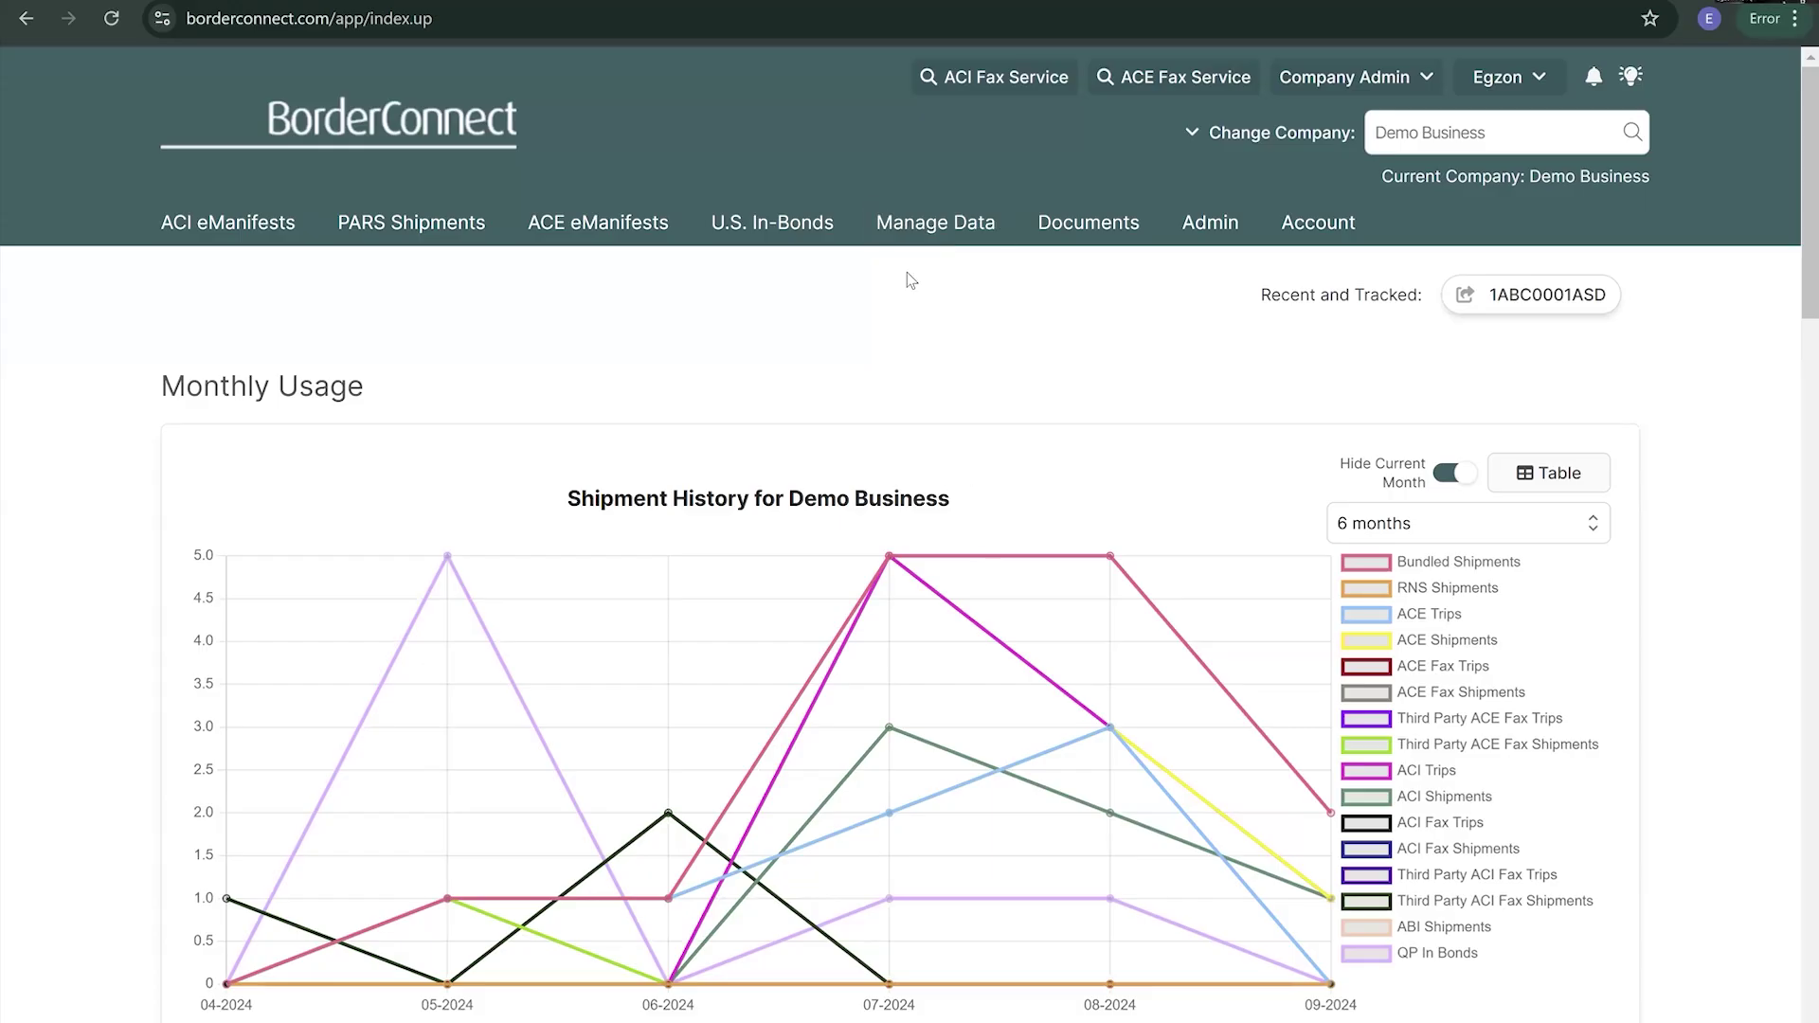
# - Open Search Drivers and scroll the driver's edit form down to its email and cell phone notification options
pyautogui.moveTo(934, 224)
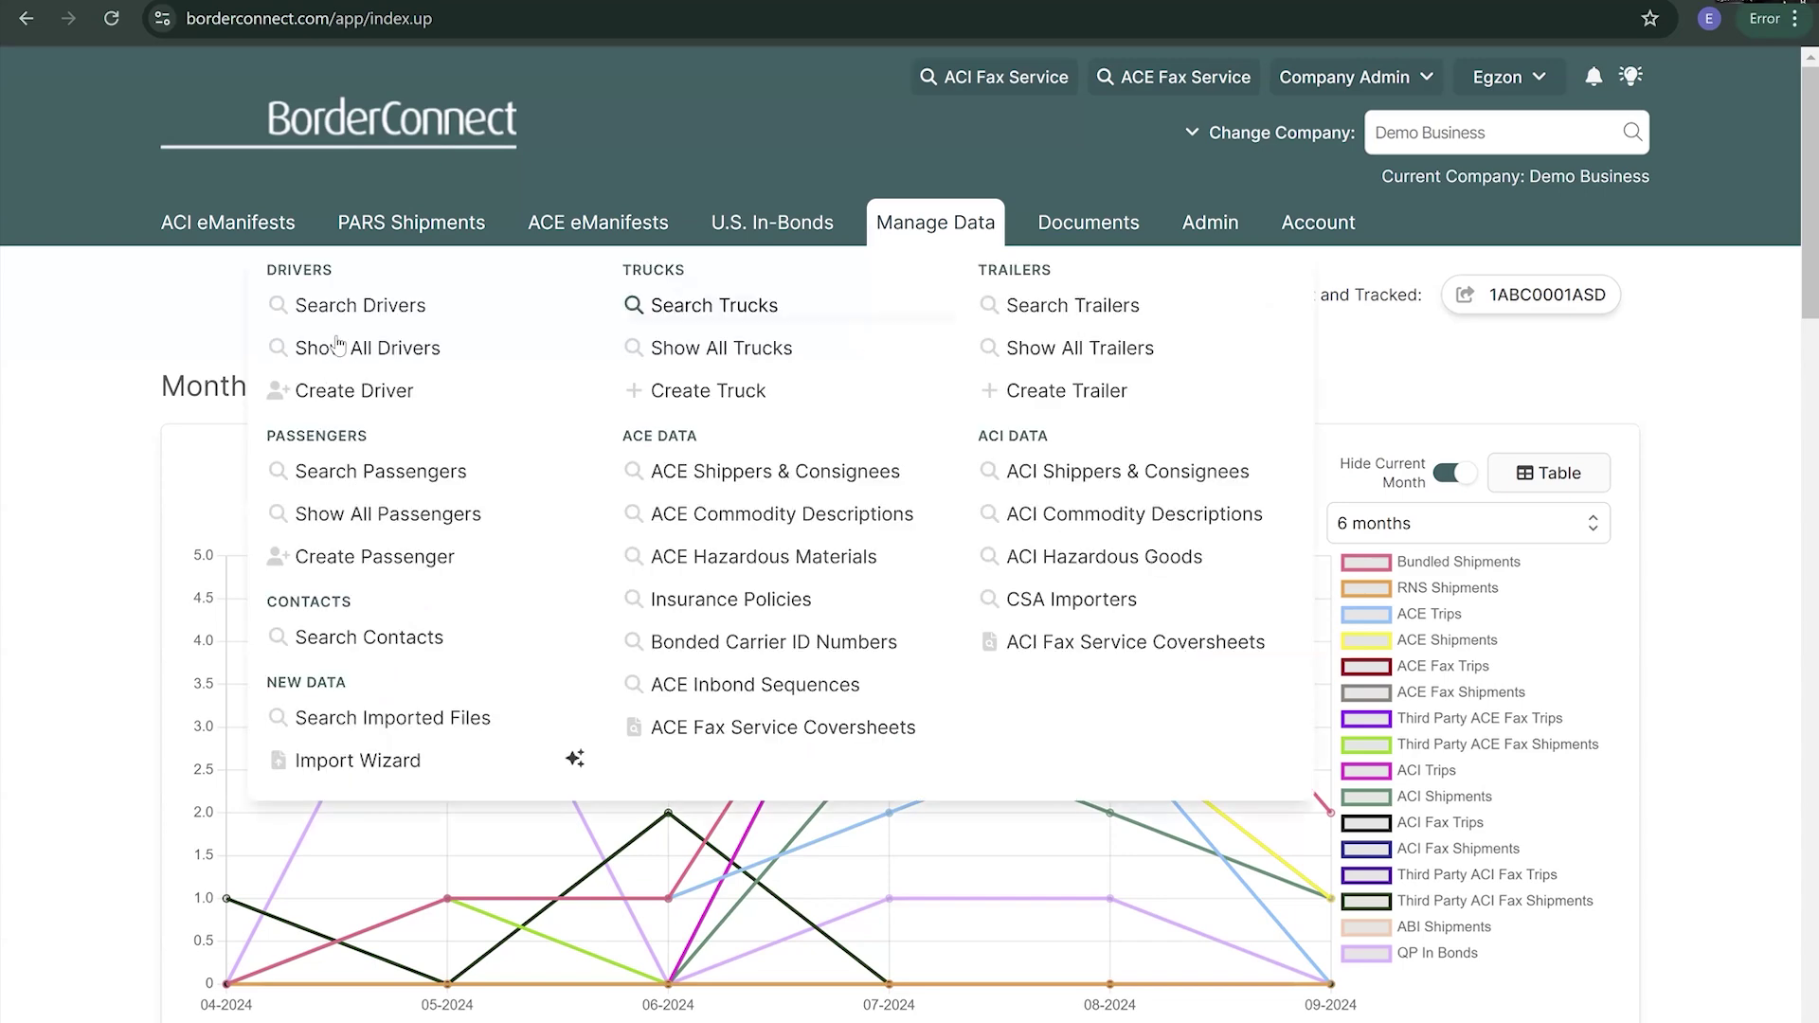
pyautogui.click(384, 306)
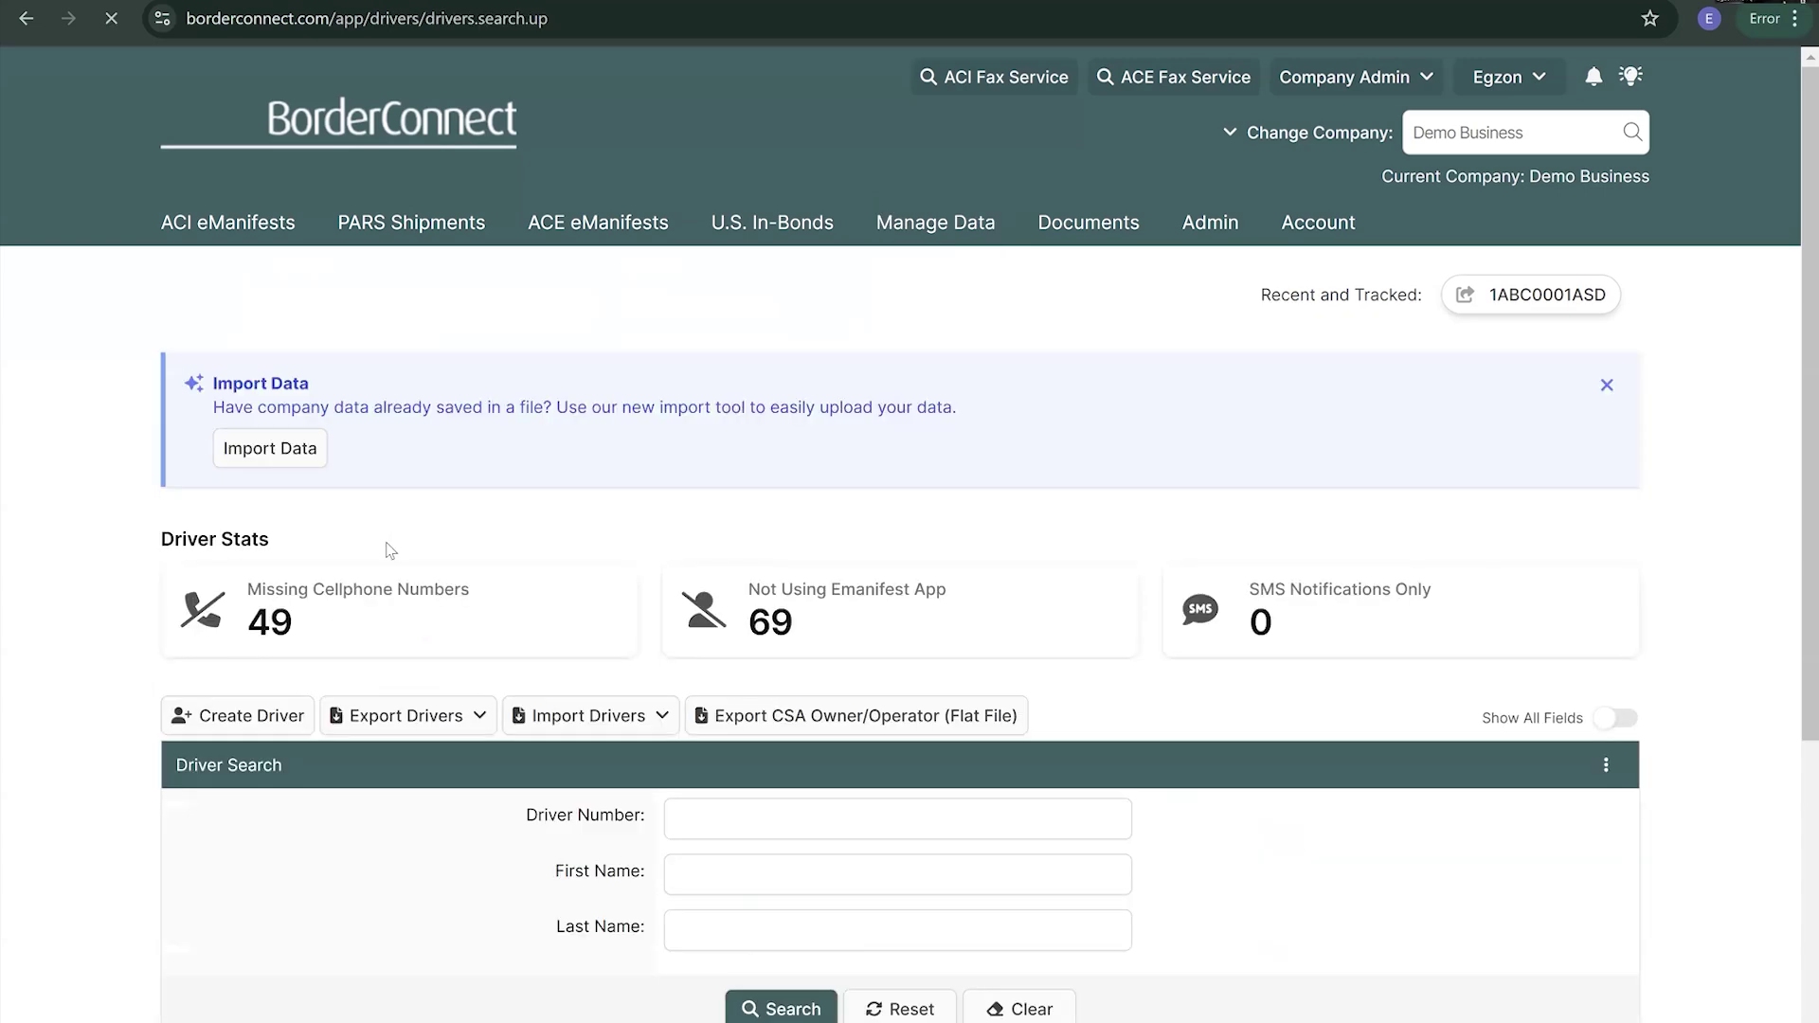
pyautogui.scroll(-7, 390, 550)
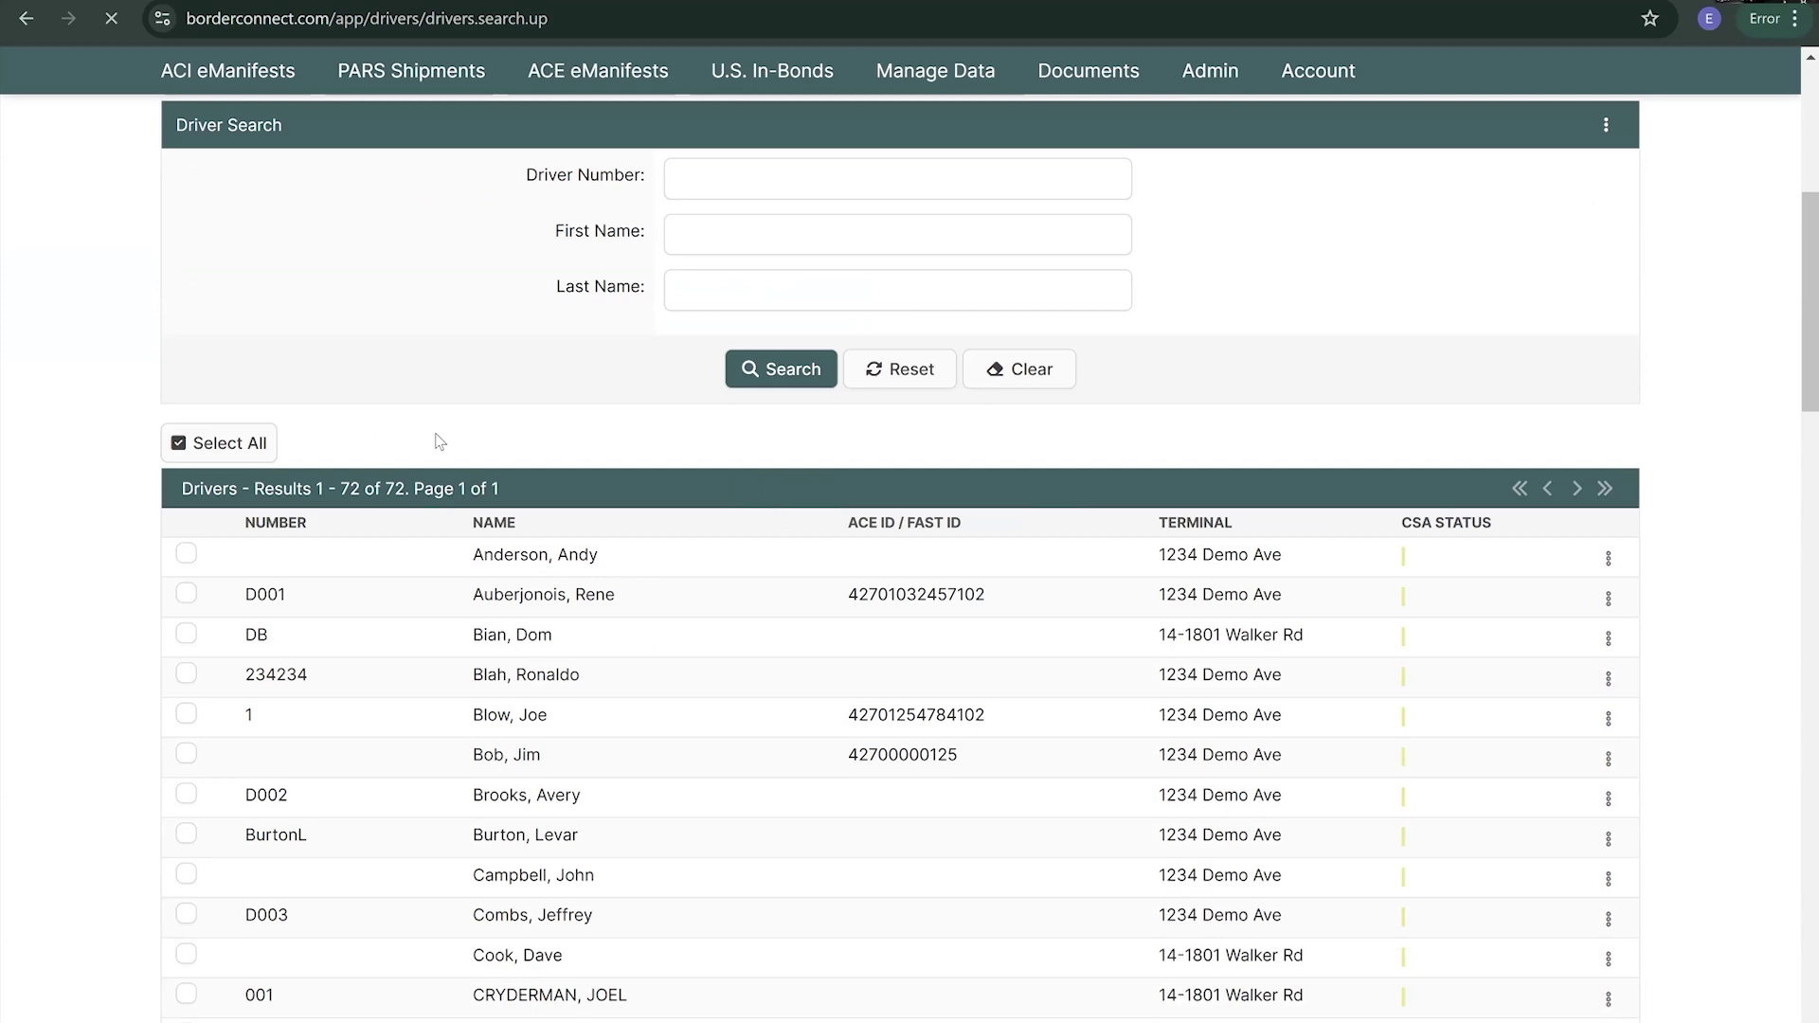
pyautogui.scroll(-3, 428, 453)
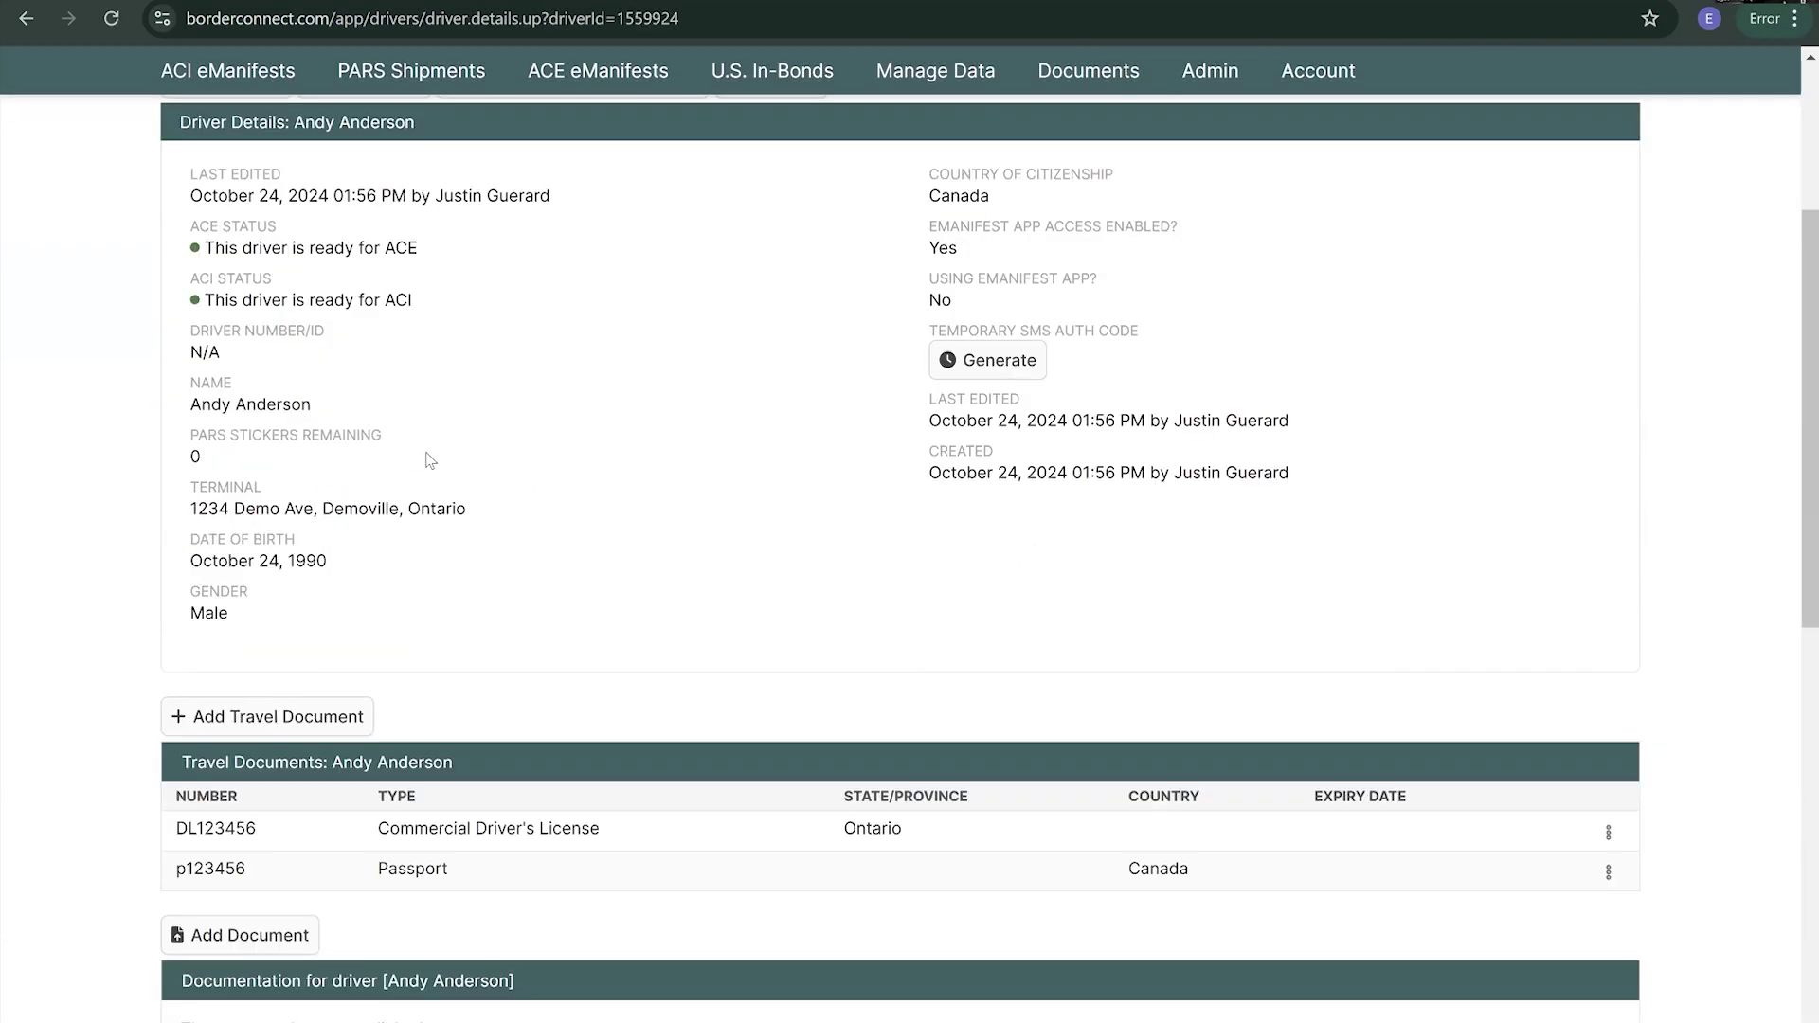
pyautogui.scroll(-4, 430, 460)
pyautogui.scroll(7, 437, 434)
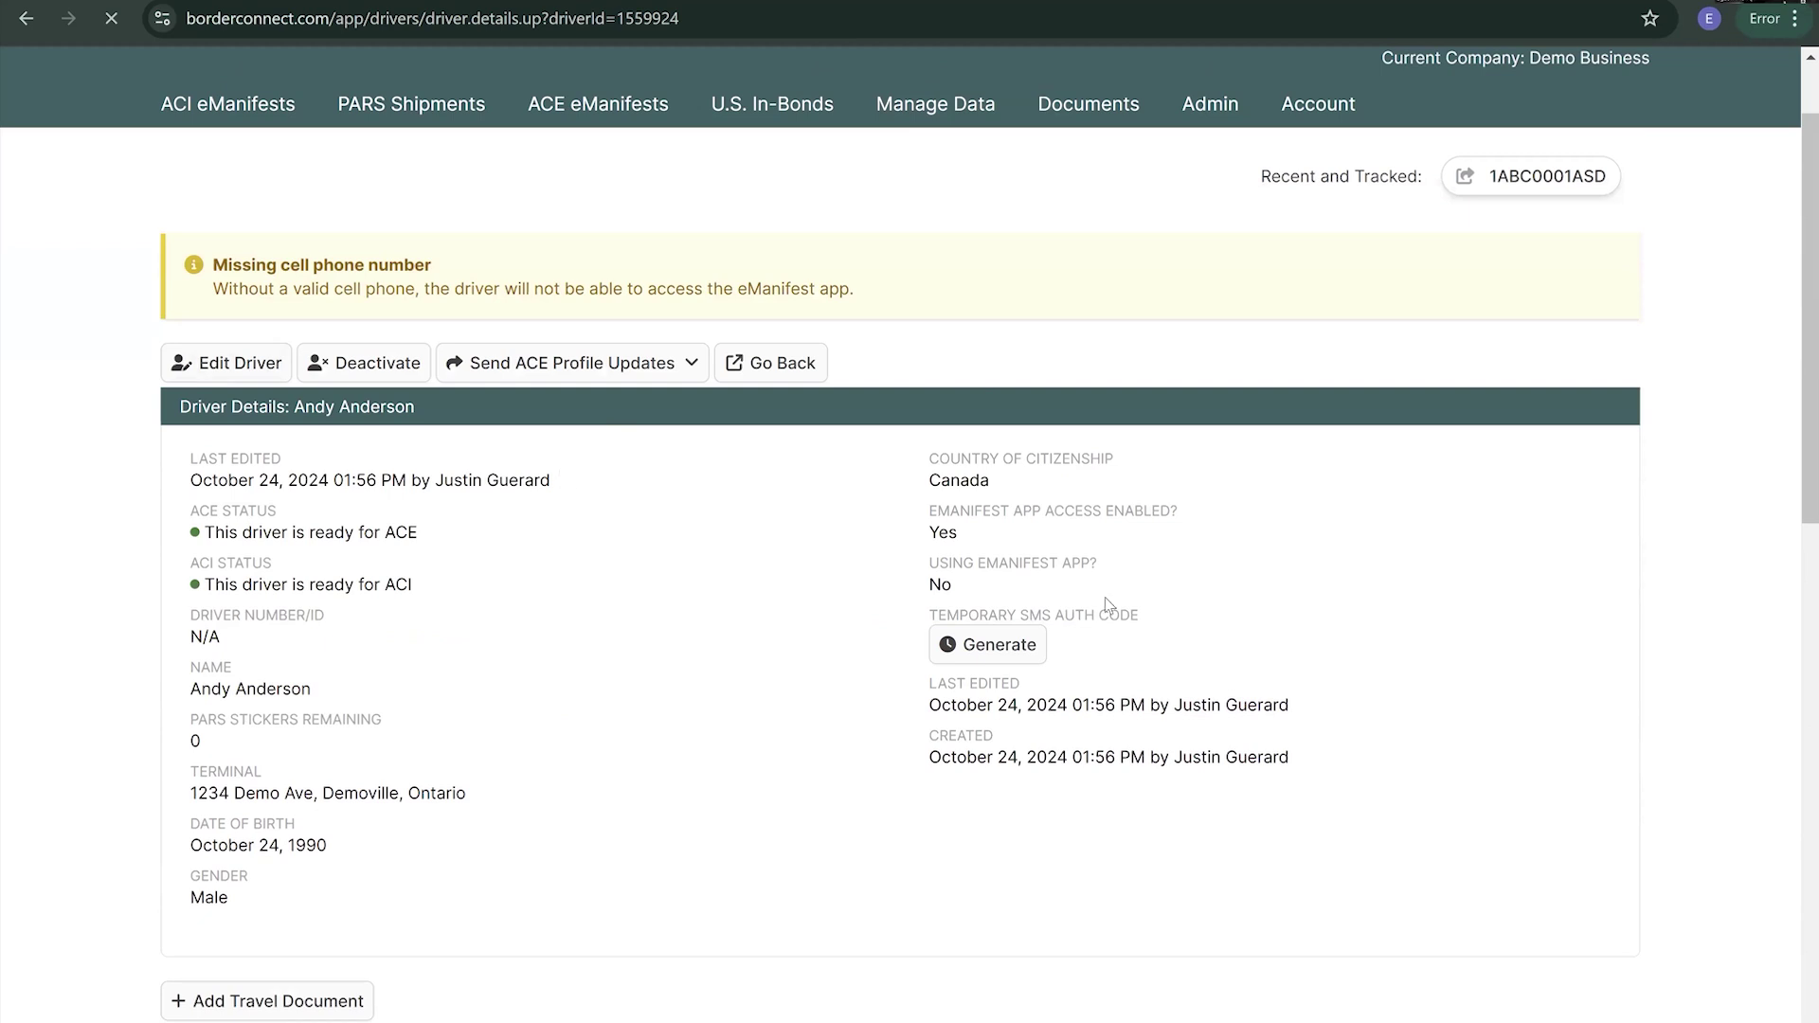
pyautogui.scroll(-9, 959, 551)
pyautogui.scroll(-1, 402, 573)
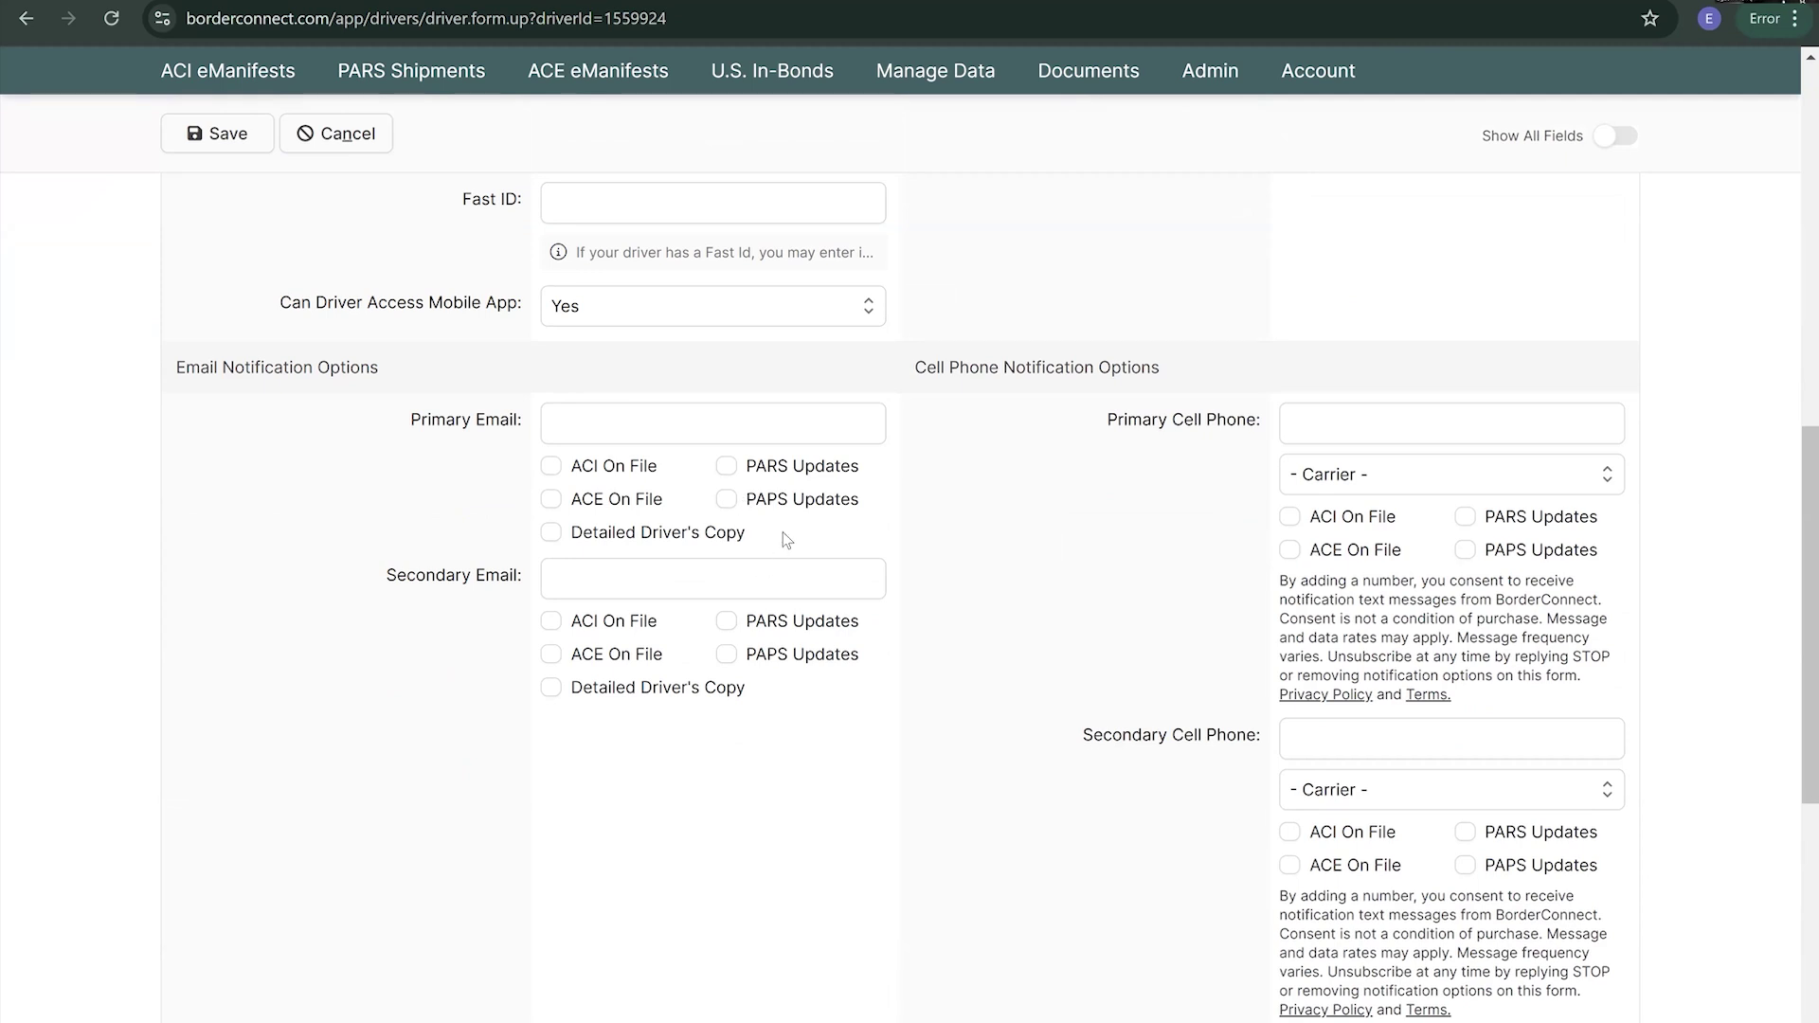
# - Enter the driver's primary email address and tick PARS Updates, PAPS Updates, ACI On File and ACE On File
pyautogui.click(672, 422)
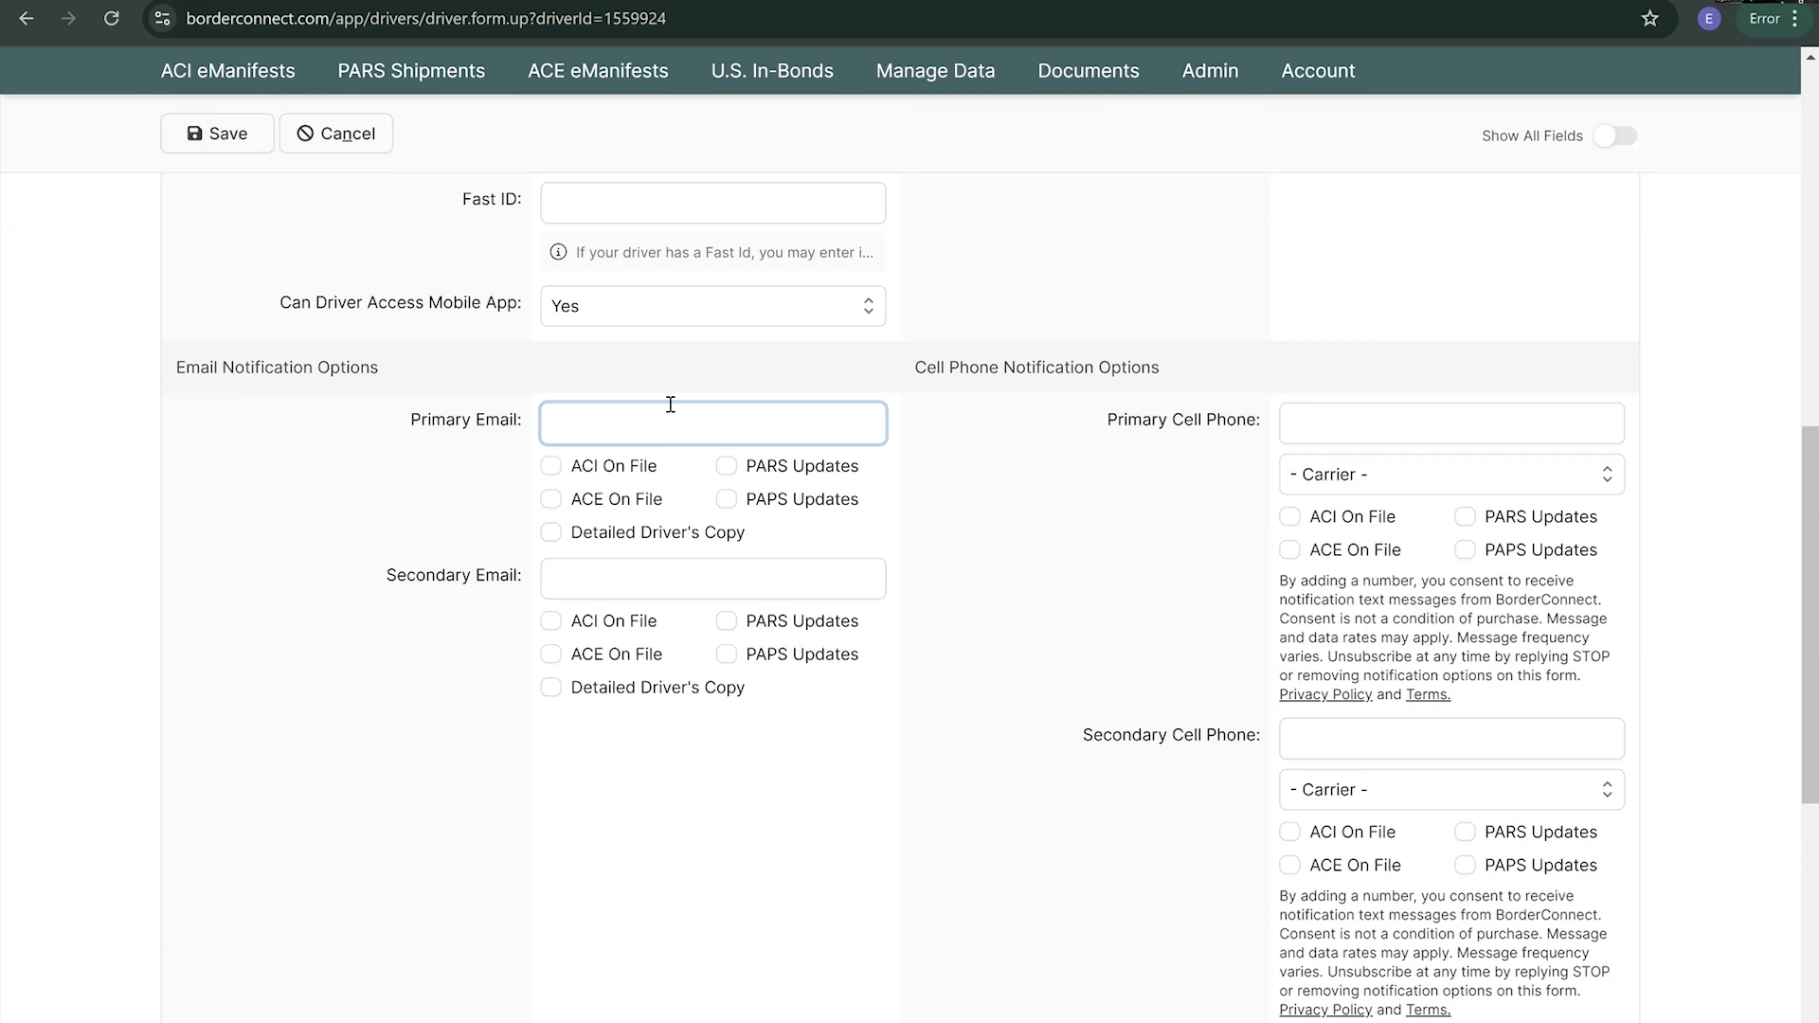
pyautogui.write('email@')
pyautogui.press('BackSpace')
pyautogui.press('BackSpace')
pyautogui.write('l@fakeemail.com')
pyautogui.click(725, 468)
pyautogui.click(726, 499)
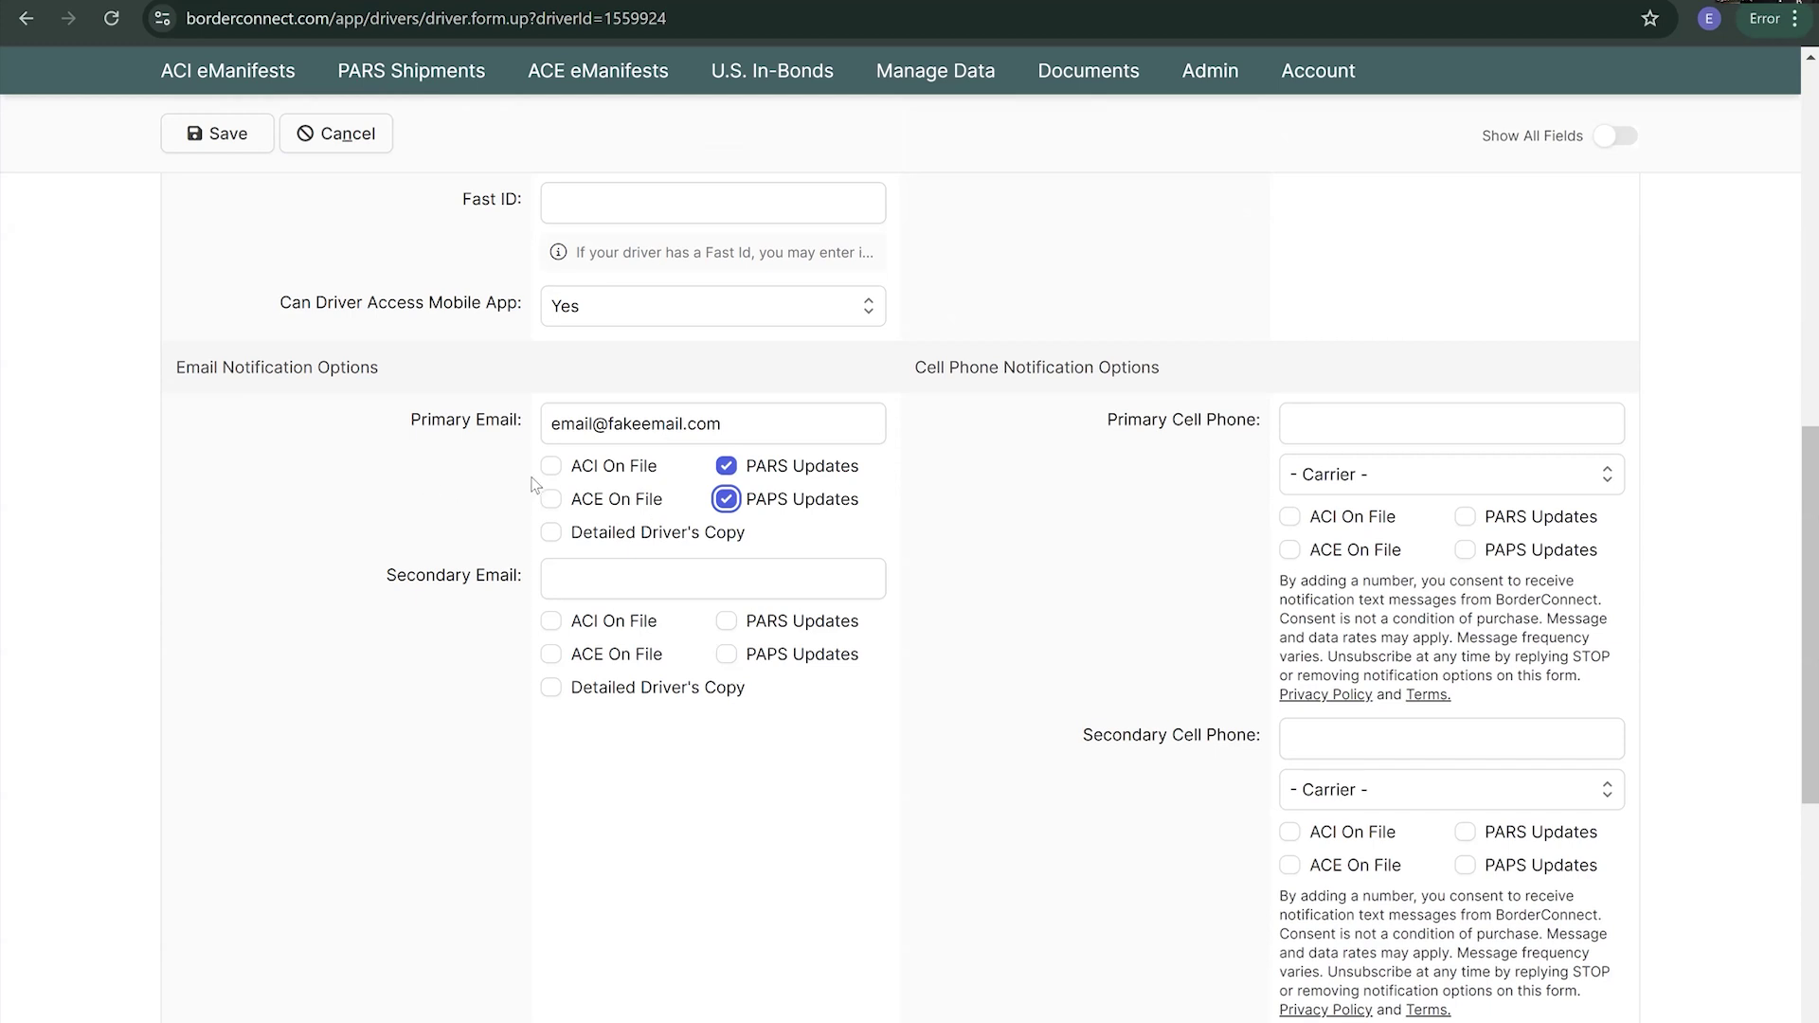
pyautogui.click(557, 468)
pyautogui.click(551, 501)
# - Add the driver's primary cell phone number on carrier AT&T with PARS and PAPS text updates
pyautogui.click(1426, 407)
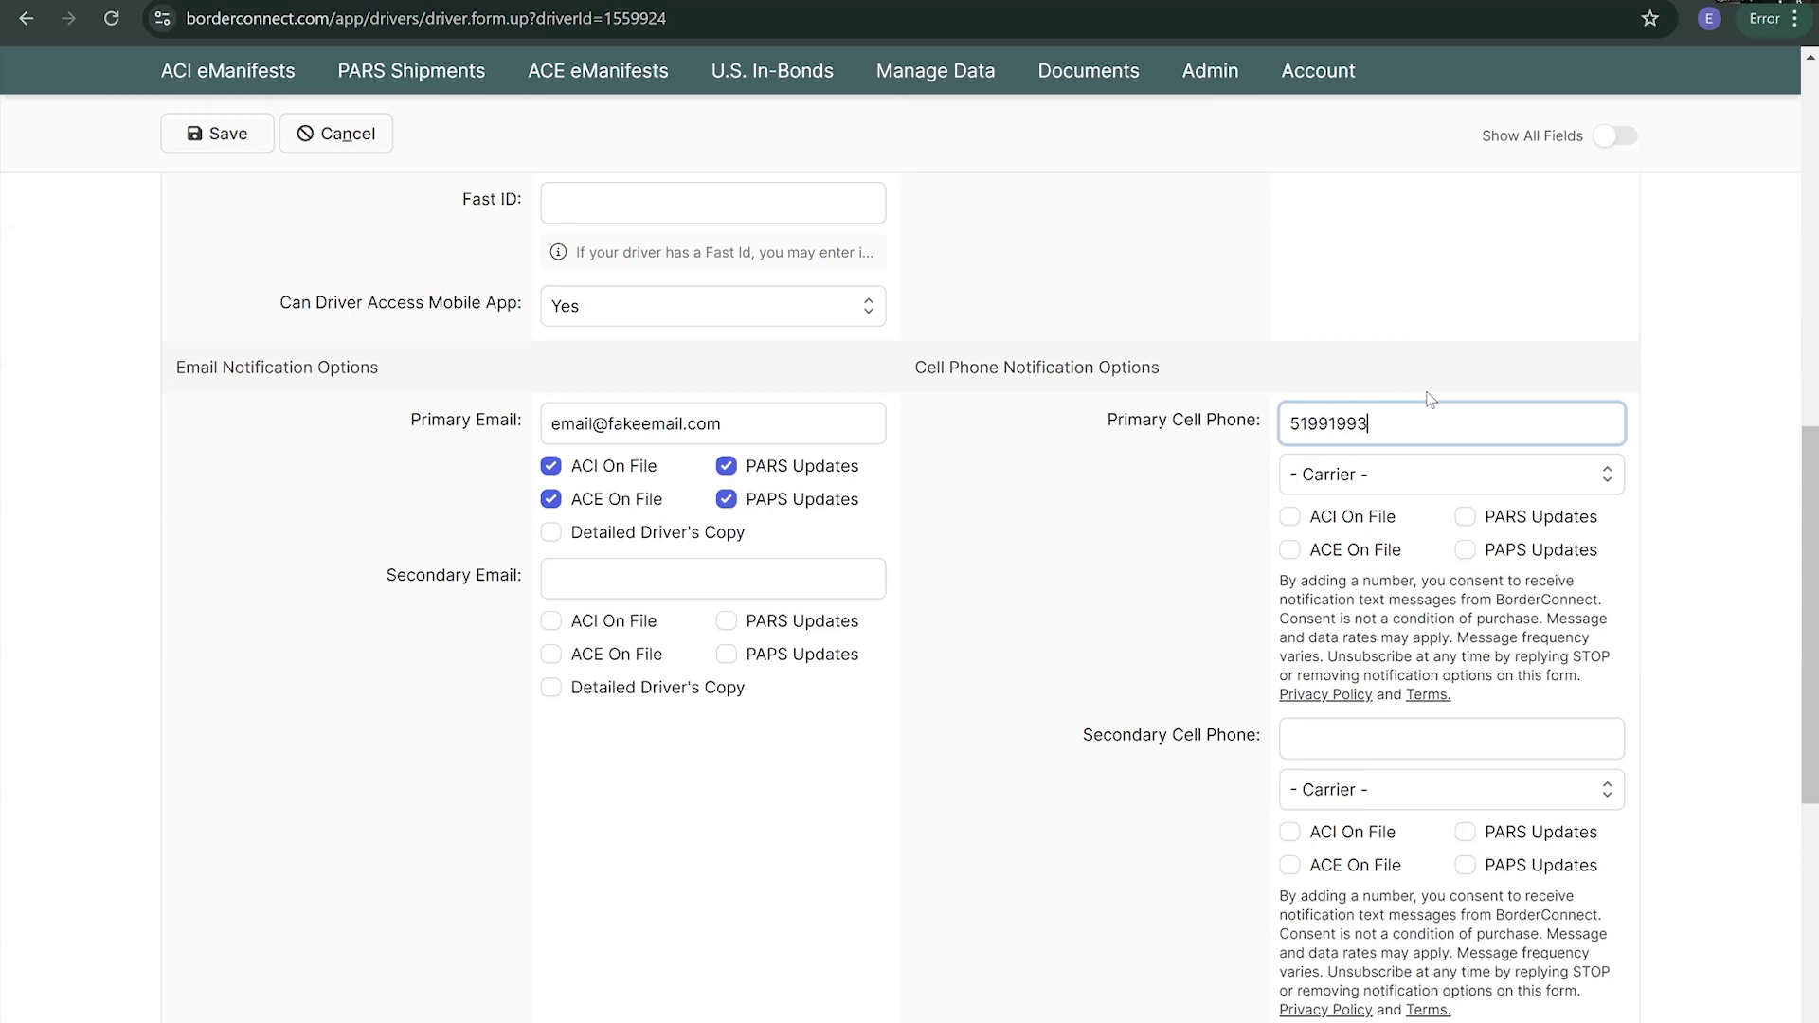
pyautogui.click(1440, 476)
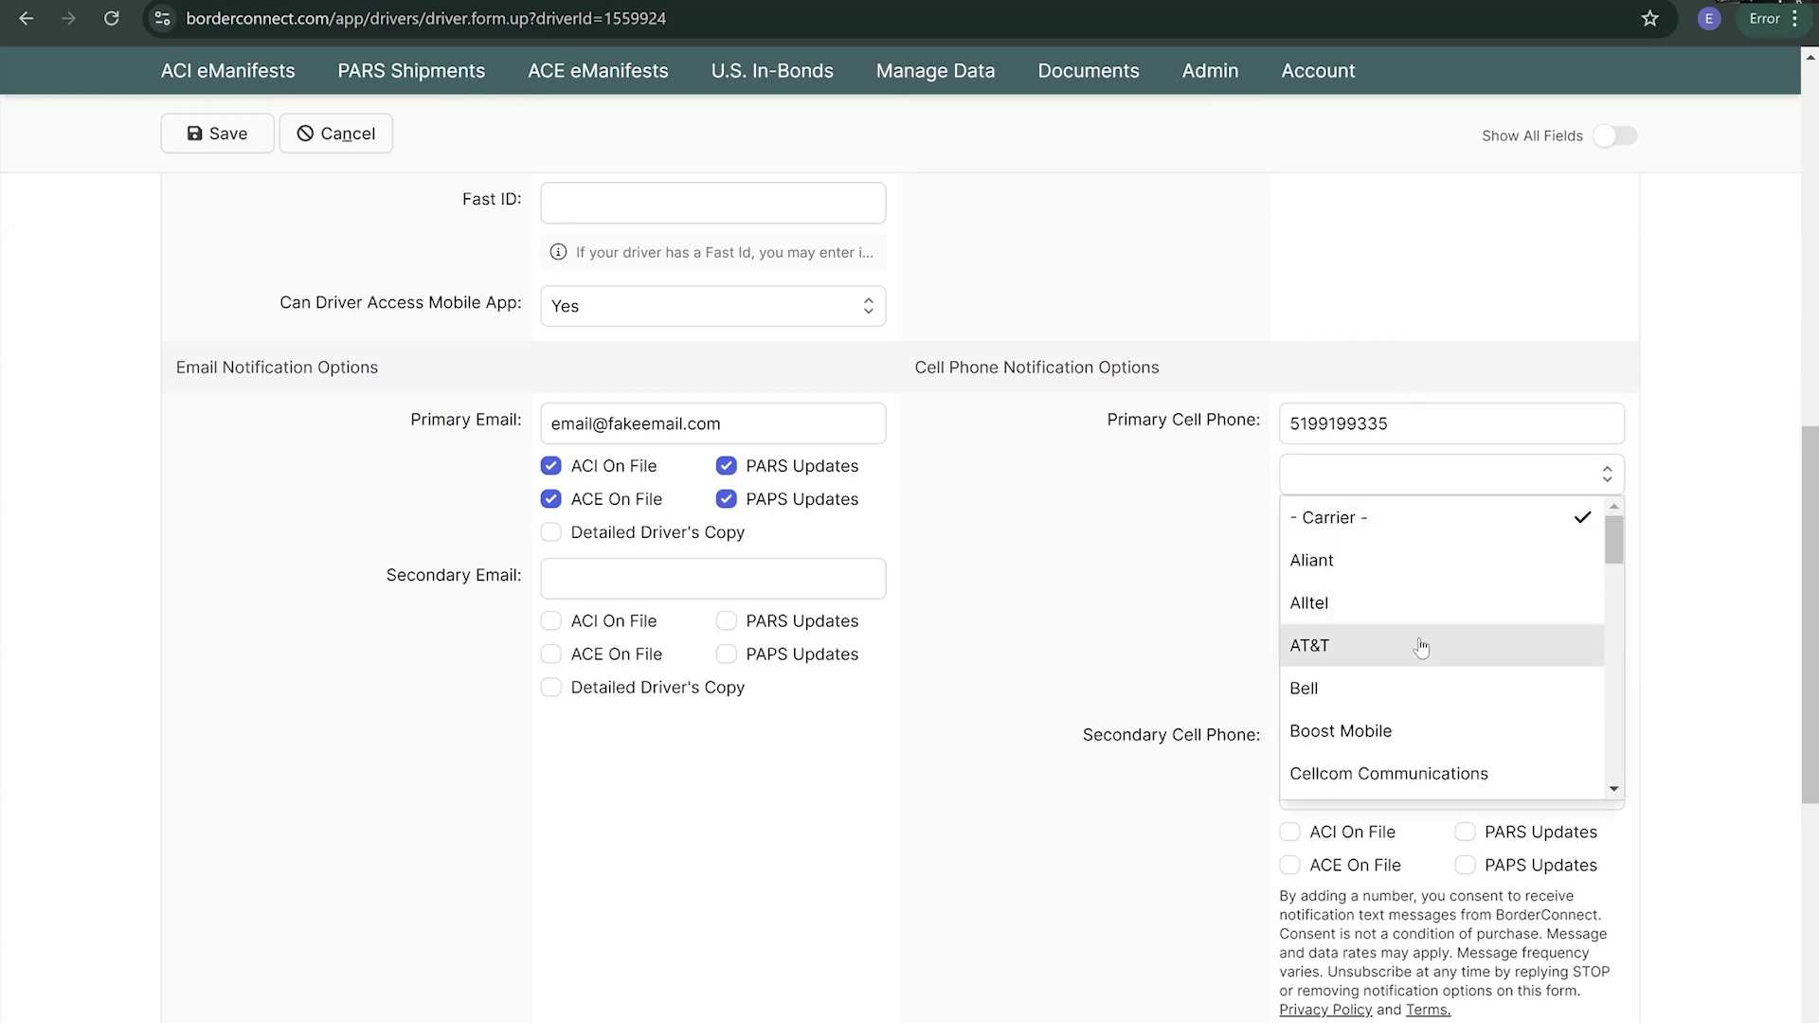
pyautogui.click(1418, 648)
pyautogui.click(1464, 517)
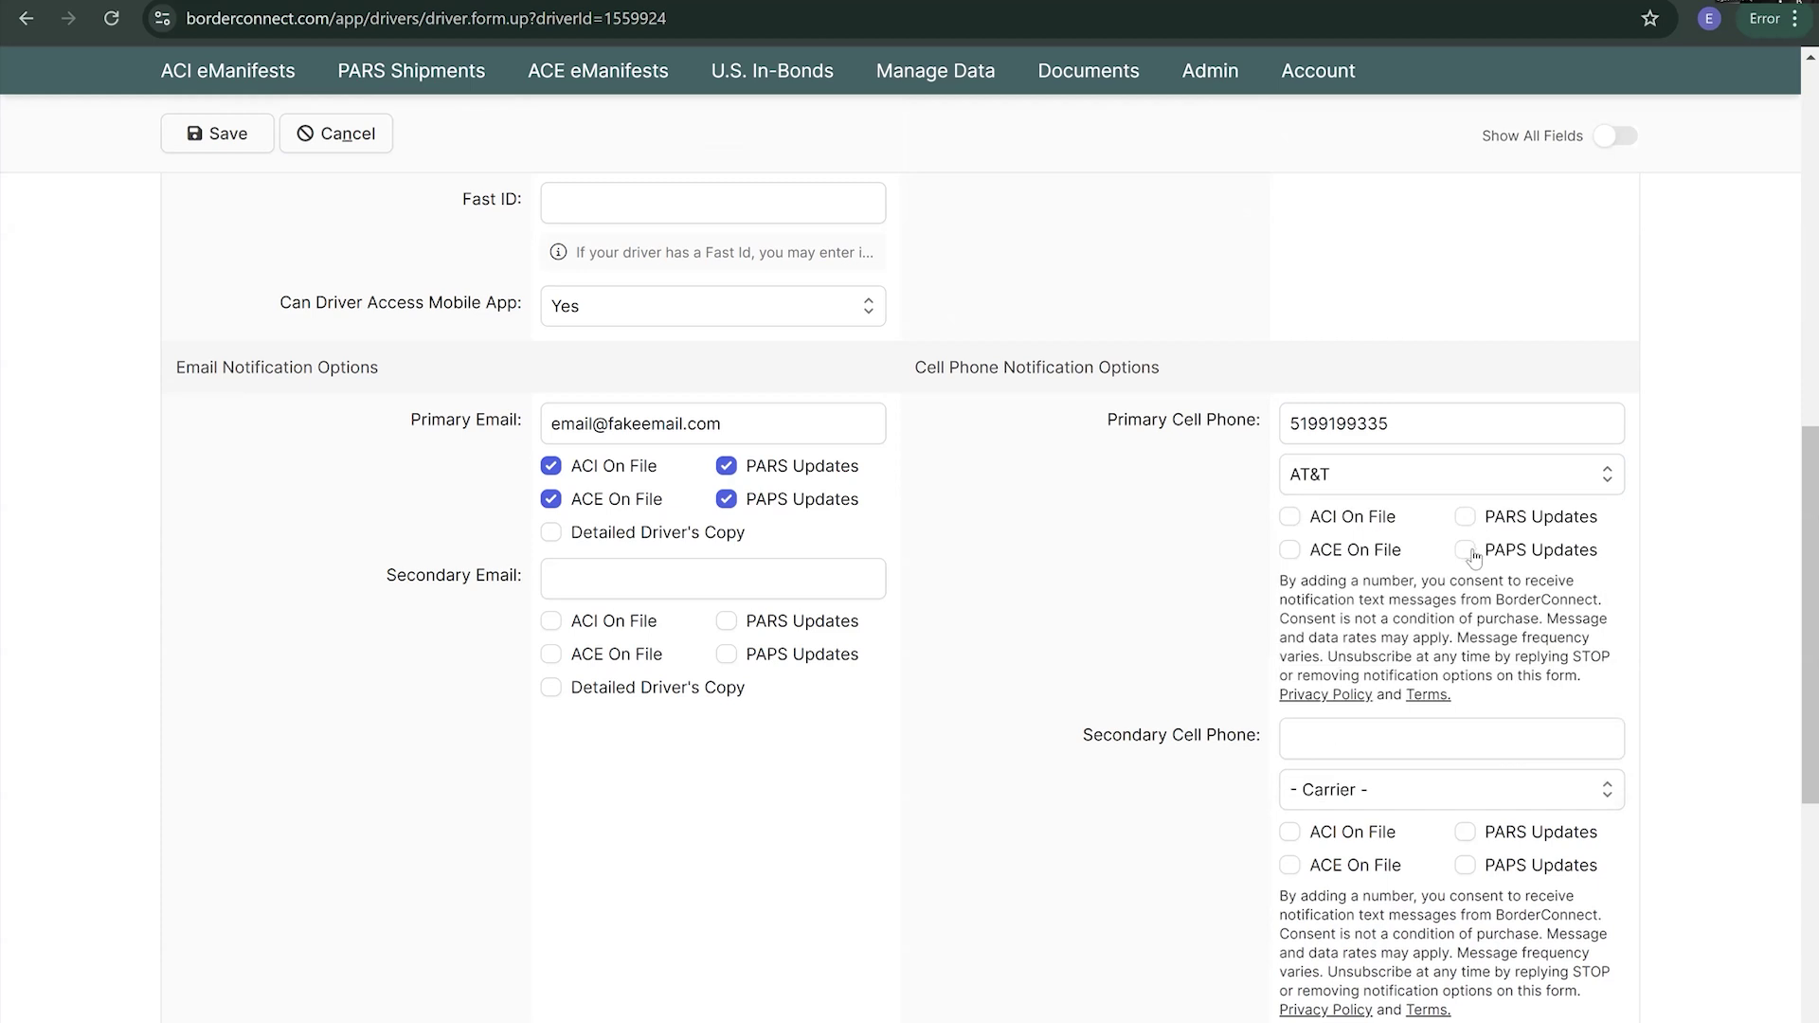
pyautogui.click(1465, 551)
# - Email the driver the Detailed Driver's Copy and save the driver's changes
pyautogui.click(548, 533)
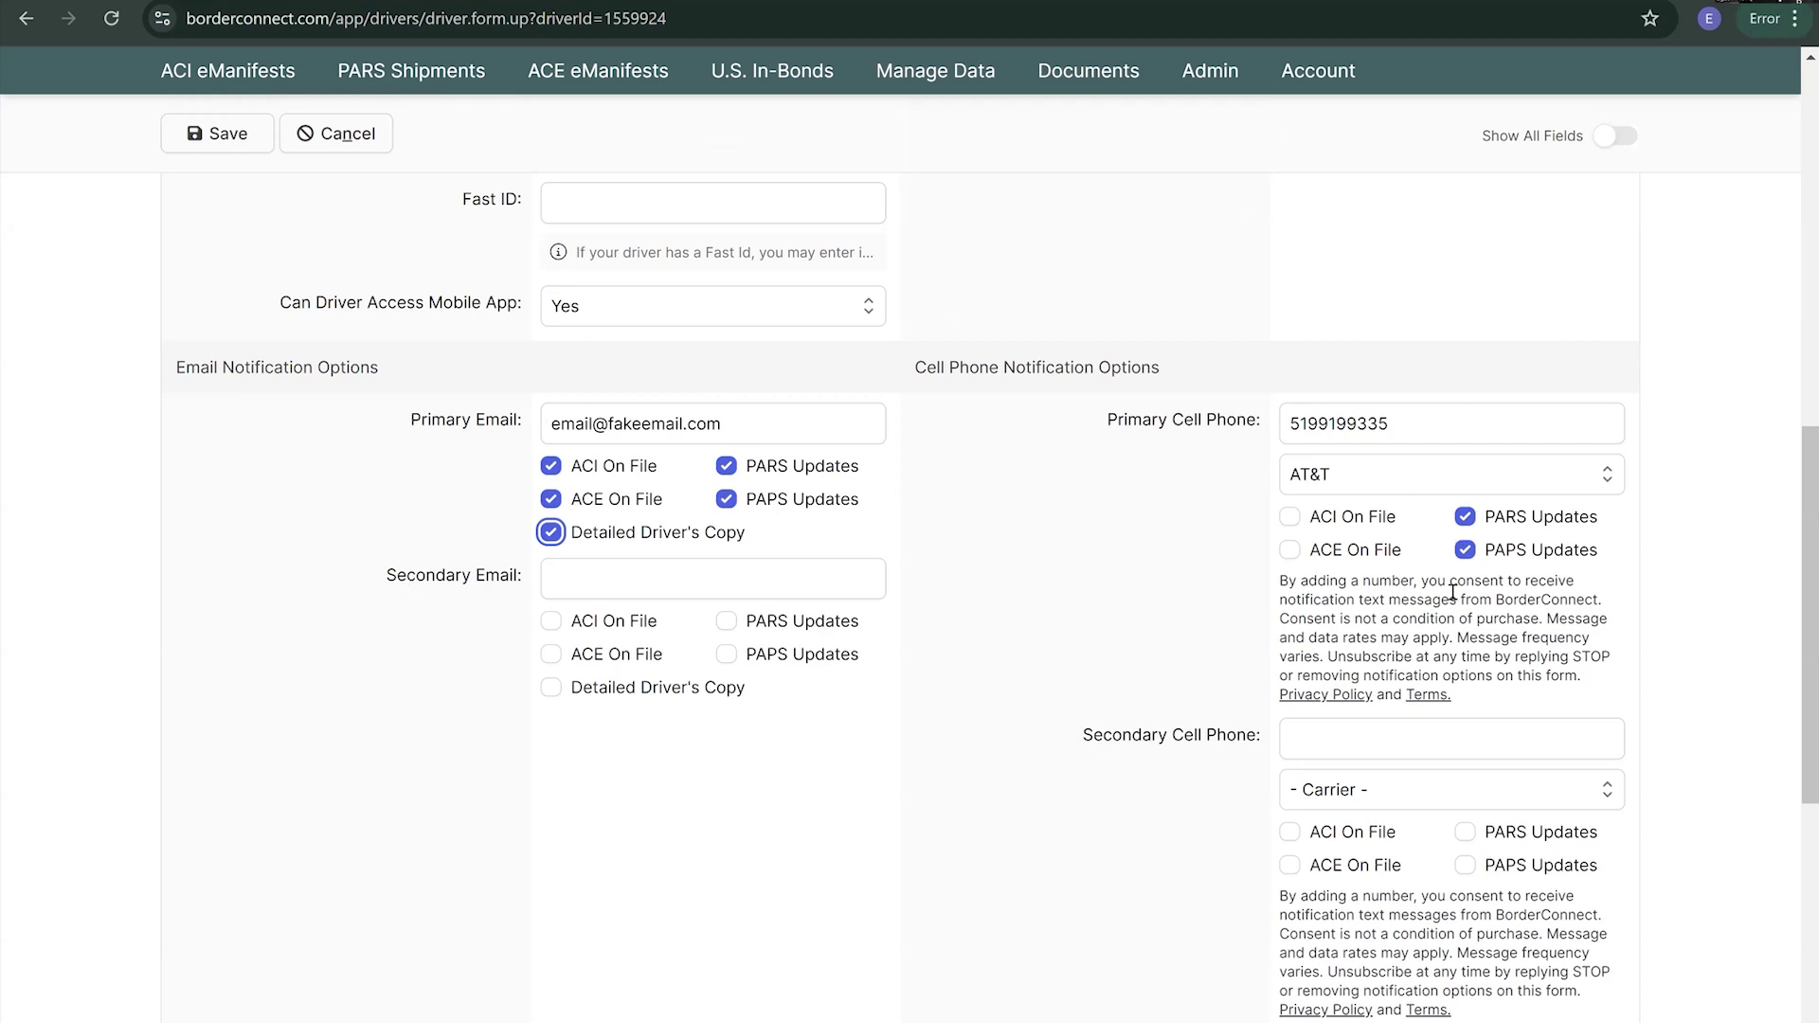
pyautogui.scroll(-2, 1453, 597)
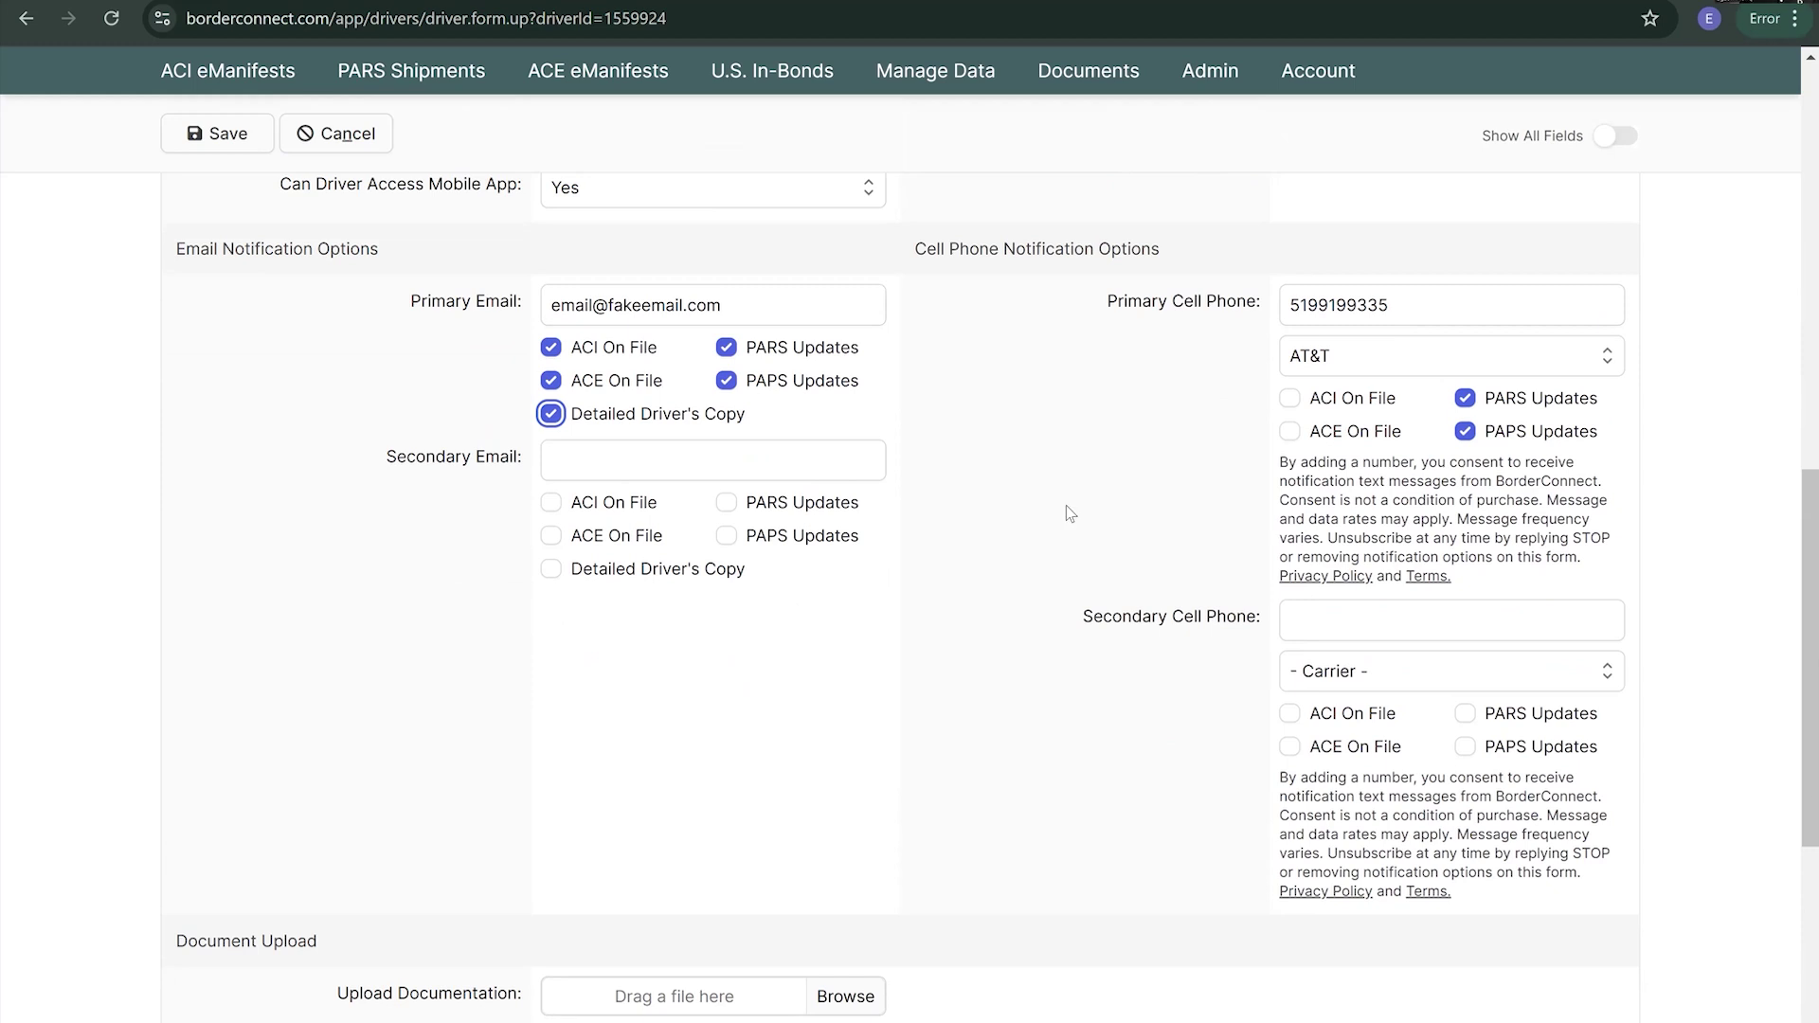
pyautogui.scroll(10, 322, 540)
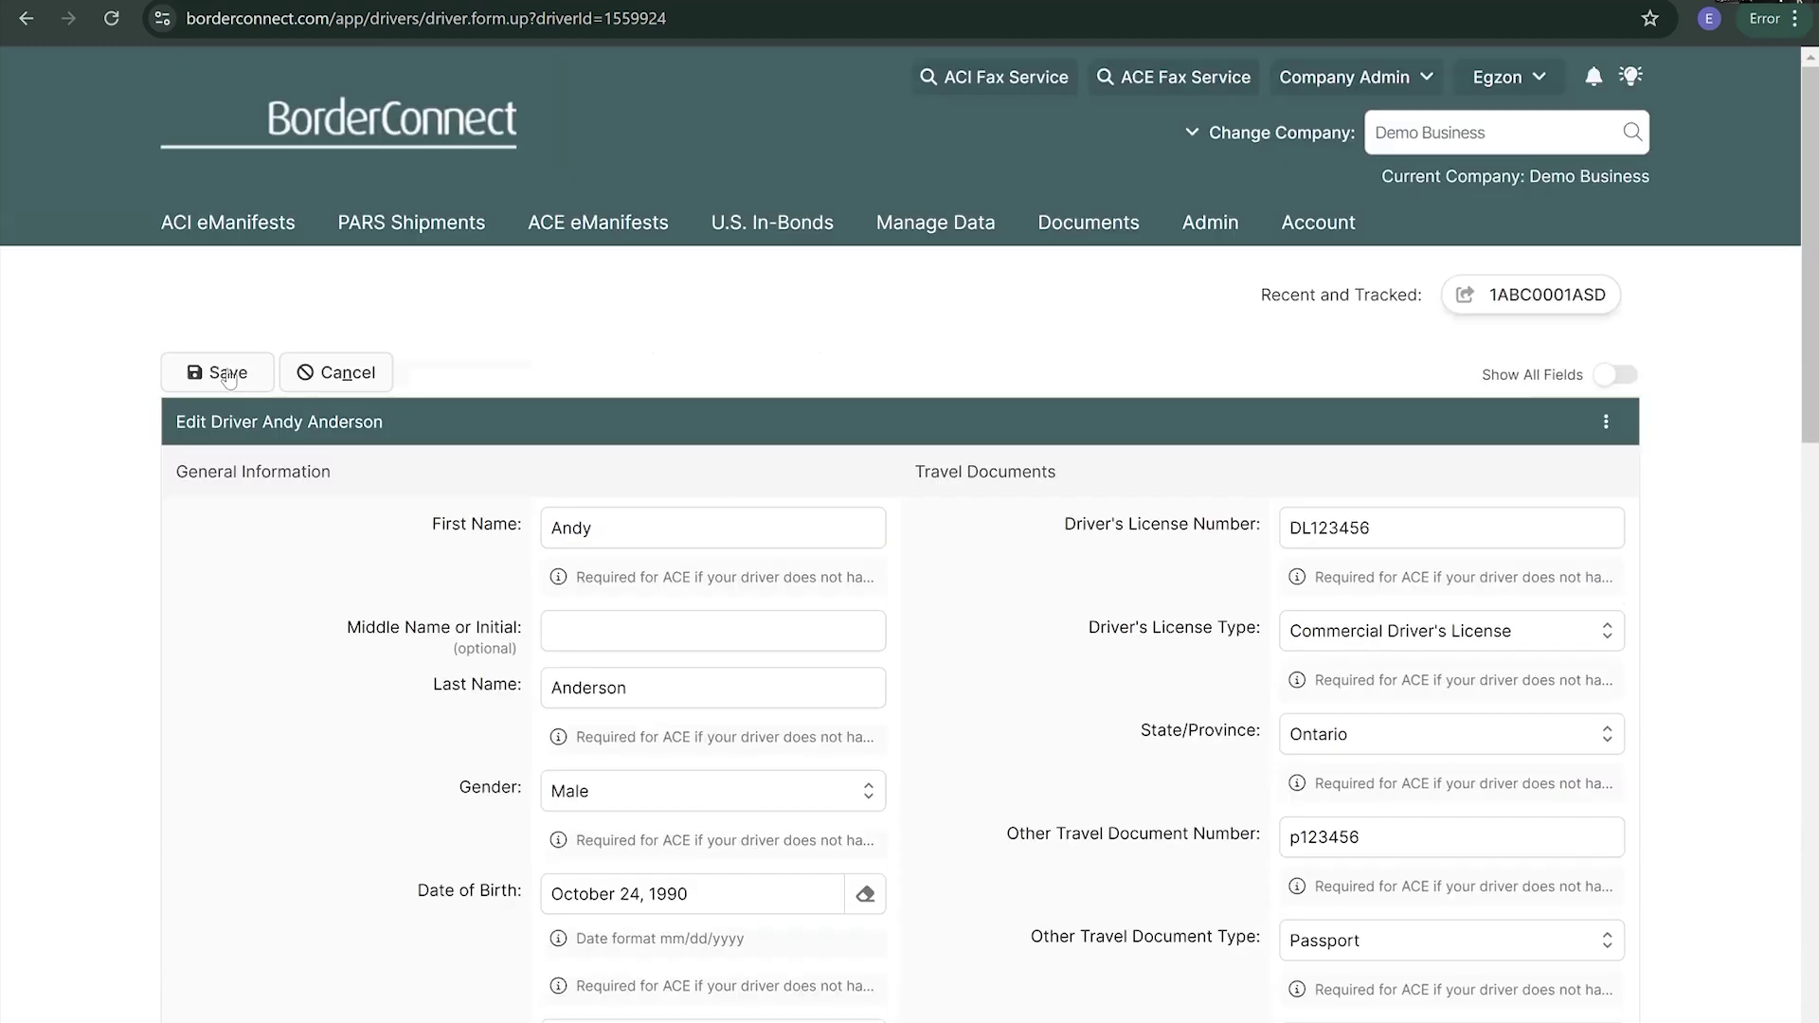
pyautogui.click(229, 374)
# - Review trip 1ABCTRIP1234567's ACI eManifest details, a Draft through Windsor Ambassador Bridge
pyautogui.moveTo(249, 237)
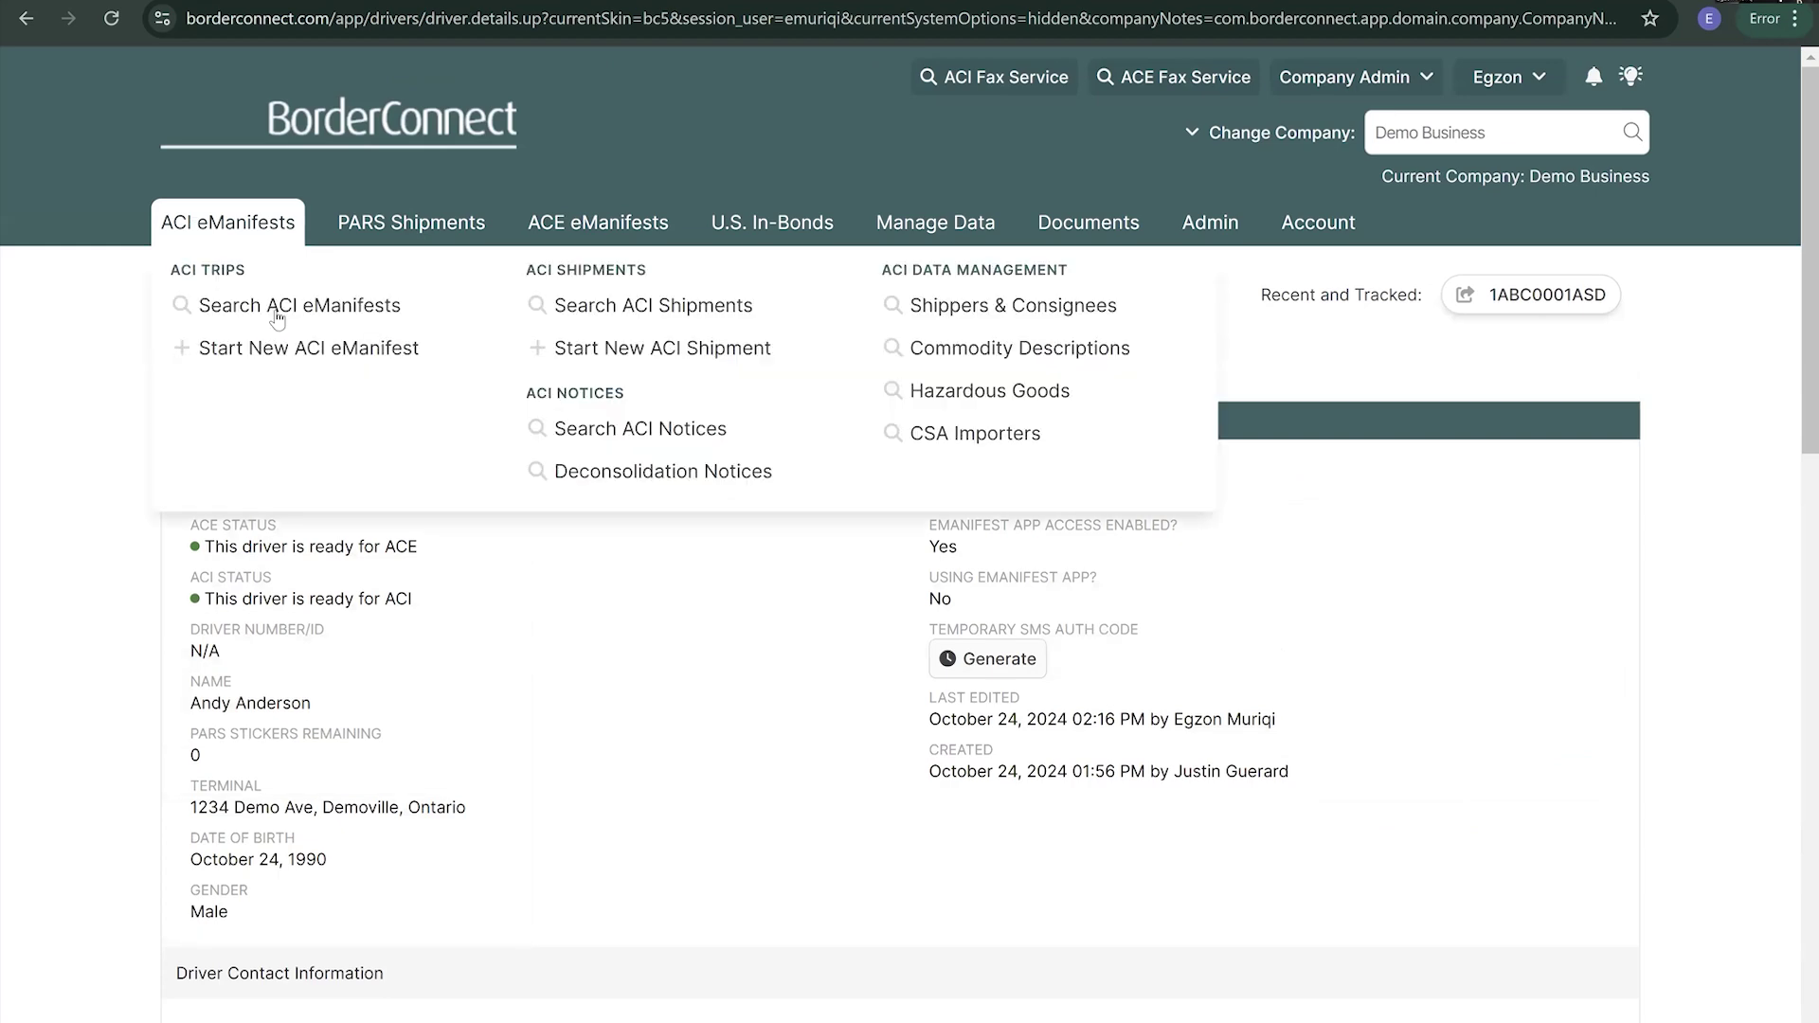
pyautogui.scroll(-3, 394, 450)
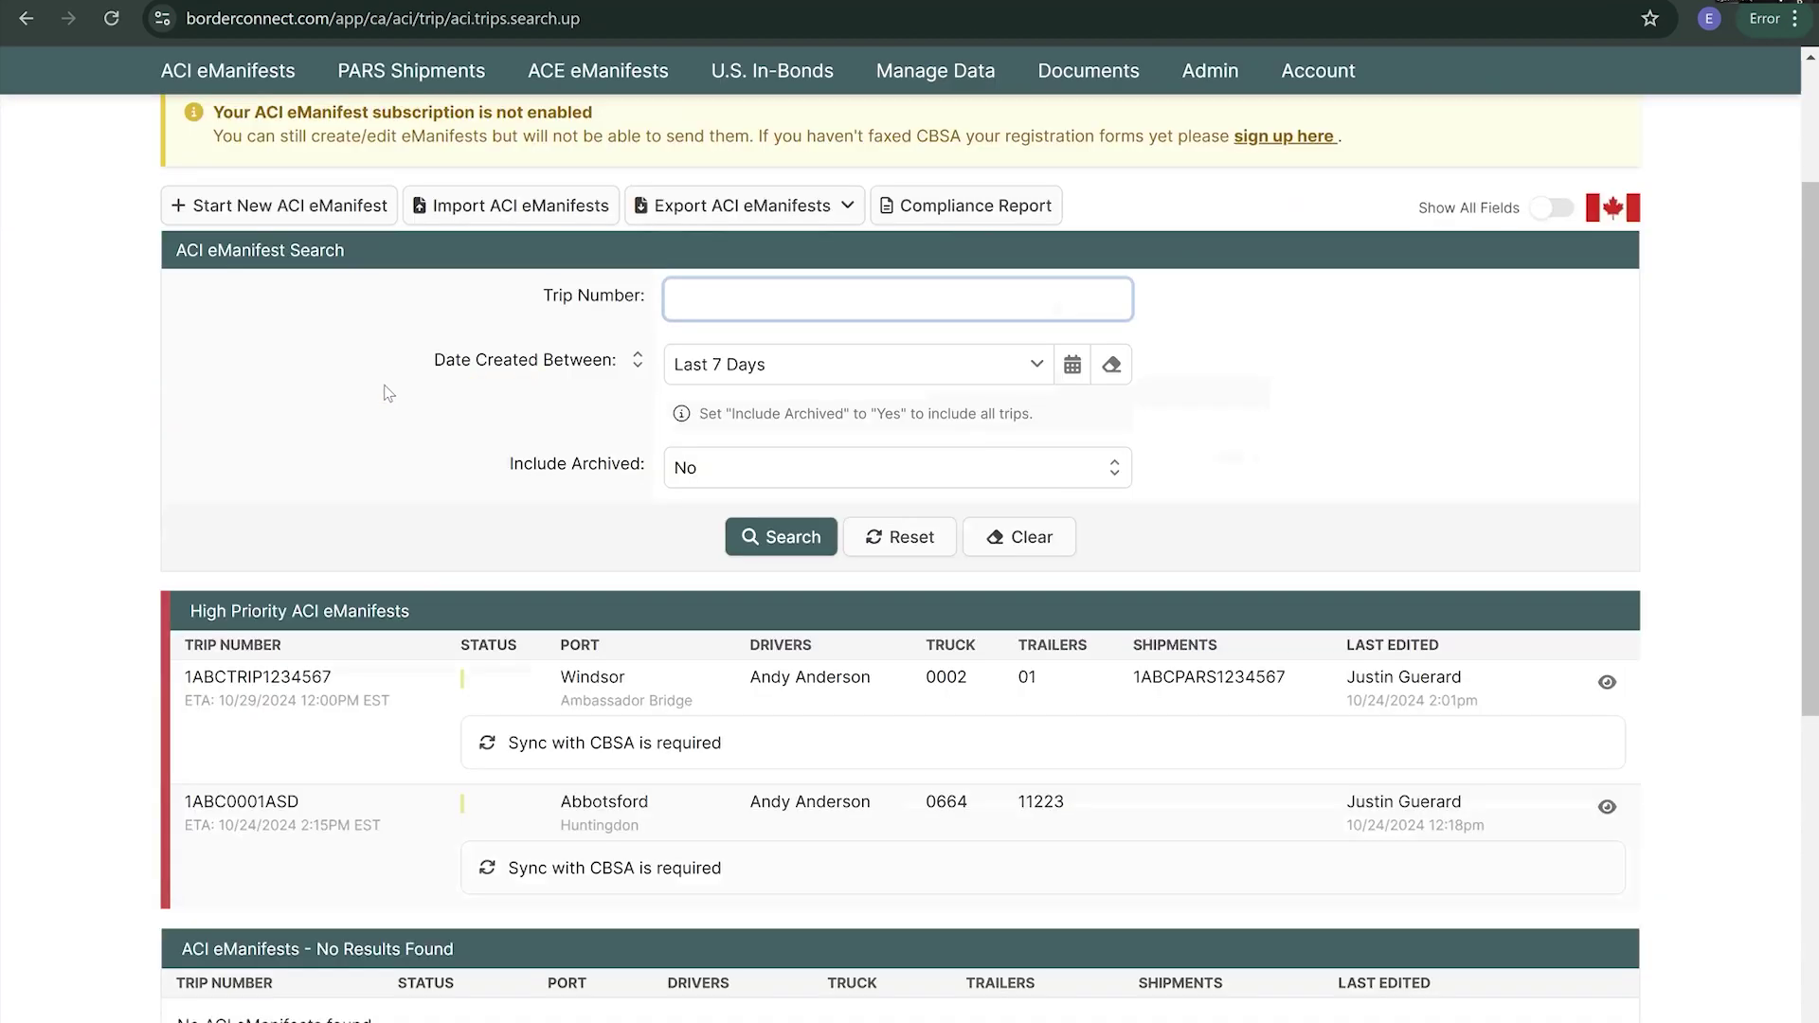
pyautogui.scroll(-3, 393, 701)
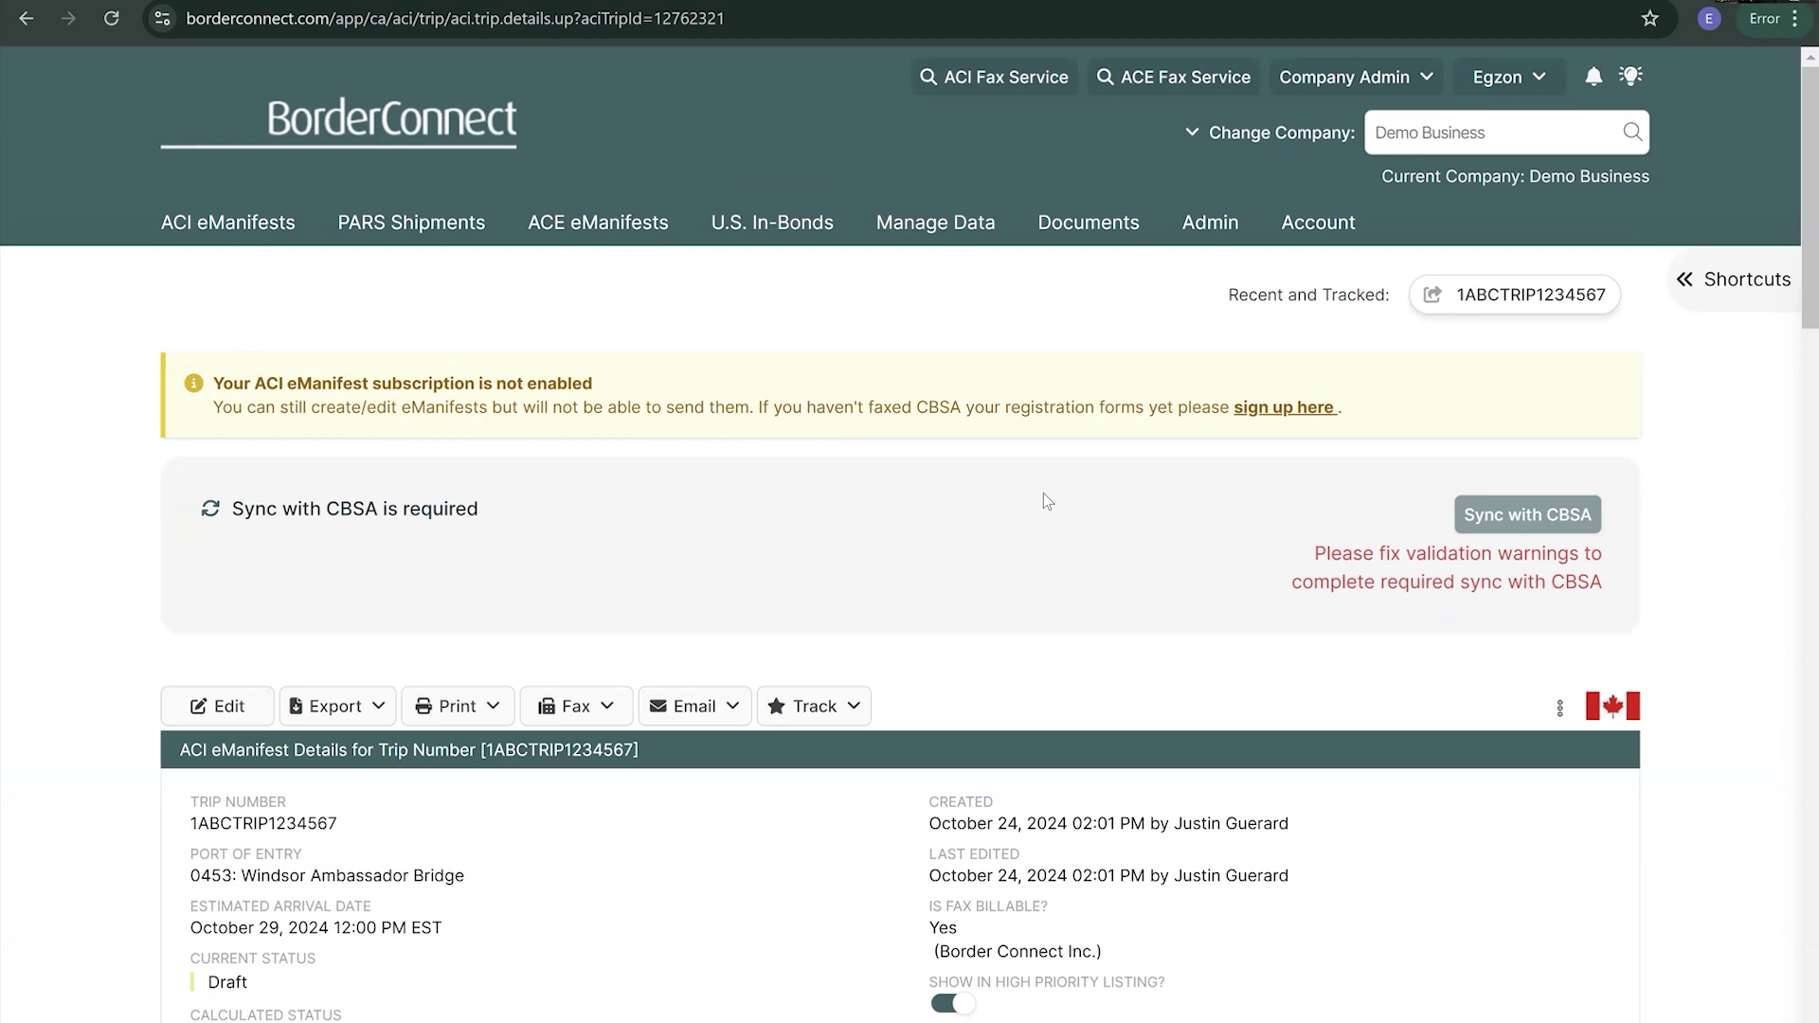
# - Track trip 1ABCTRIP1234567's eManifest, then bring up the Untrack options to stop tracking it
pyautogui.click(833, 718)
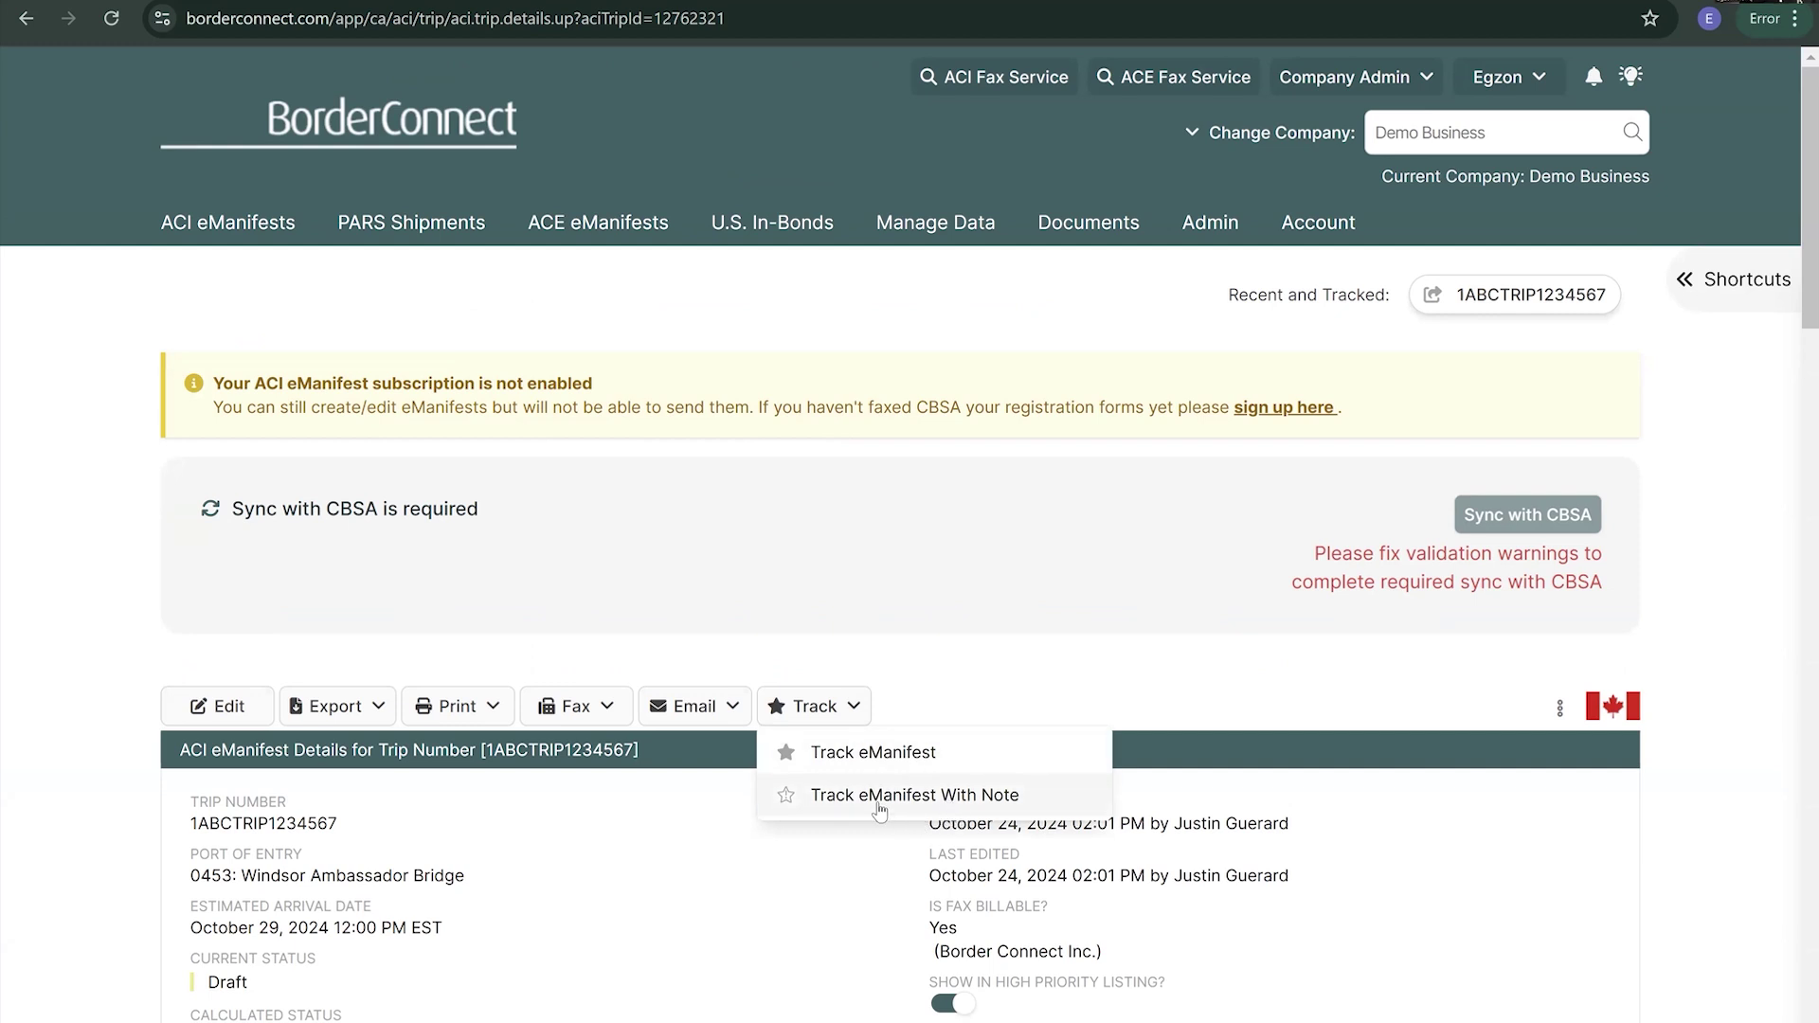
pyautogui.click(967, 764)
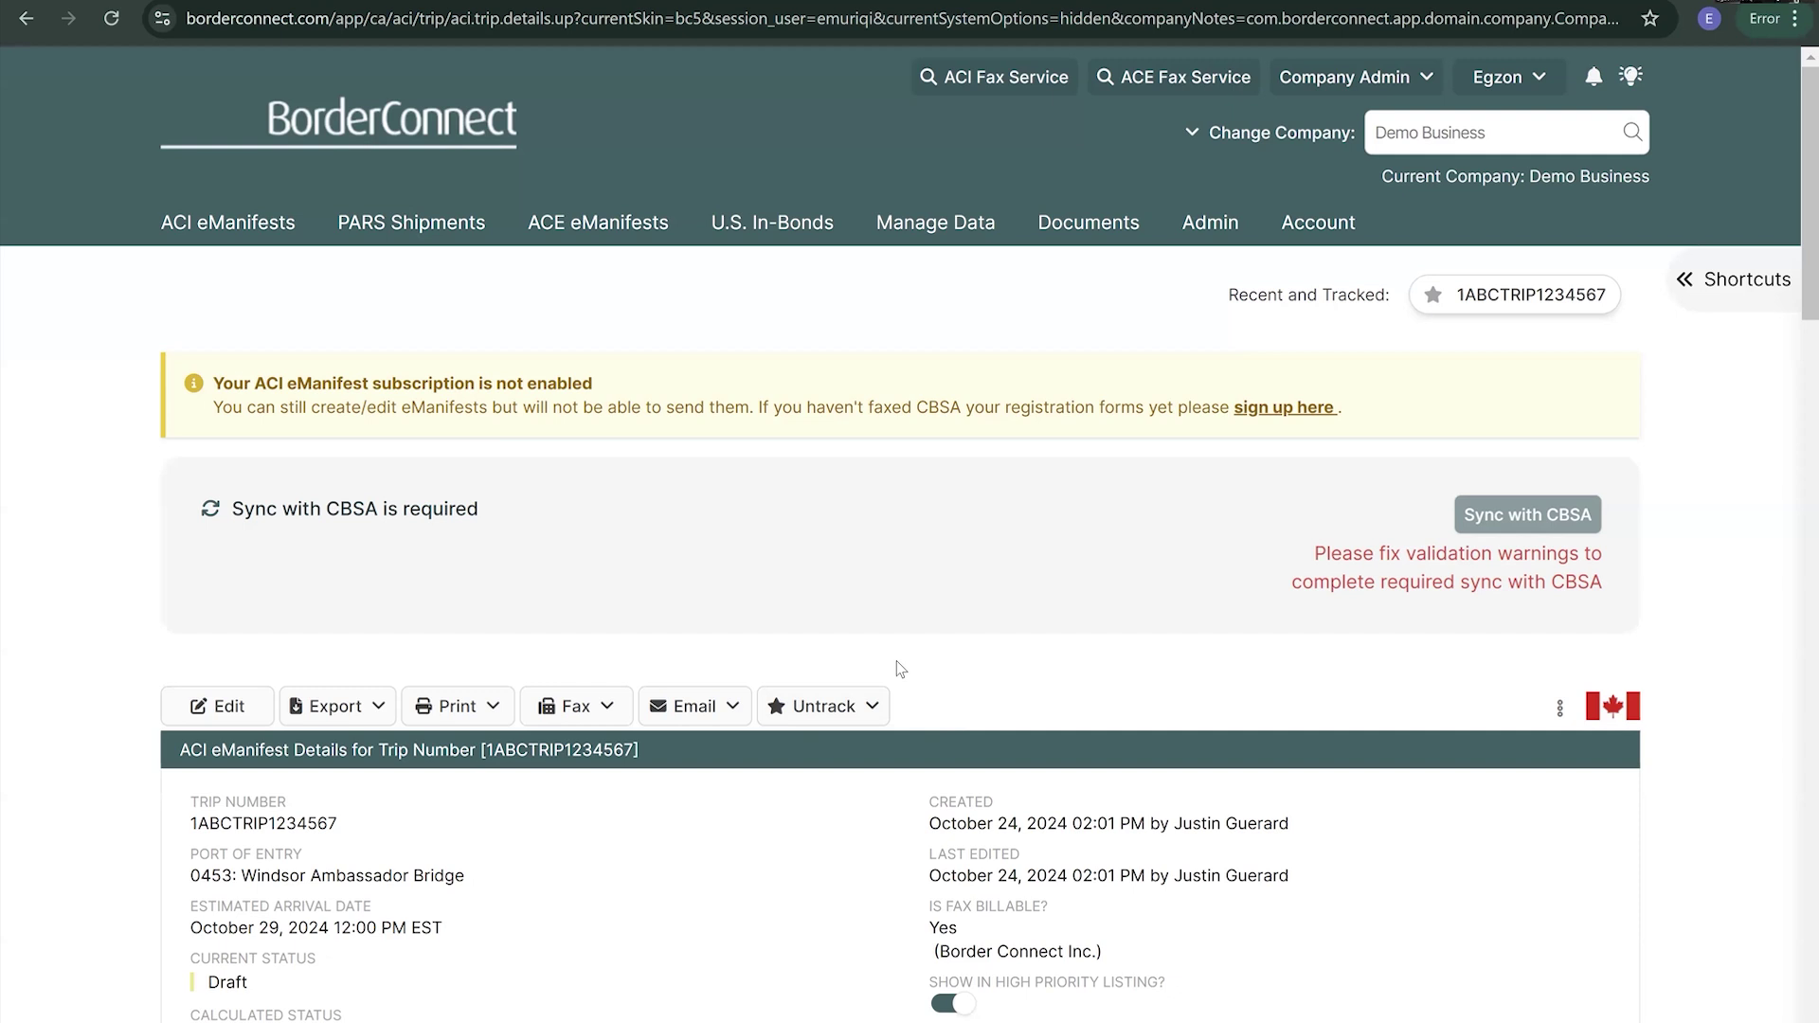
pyautogui.click(854, 713)
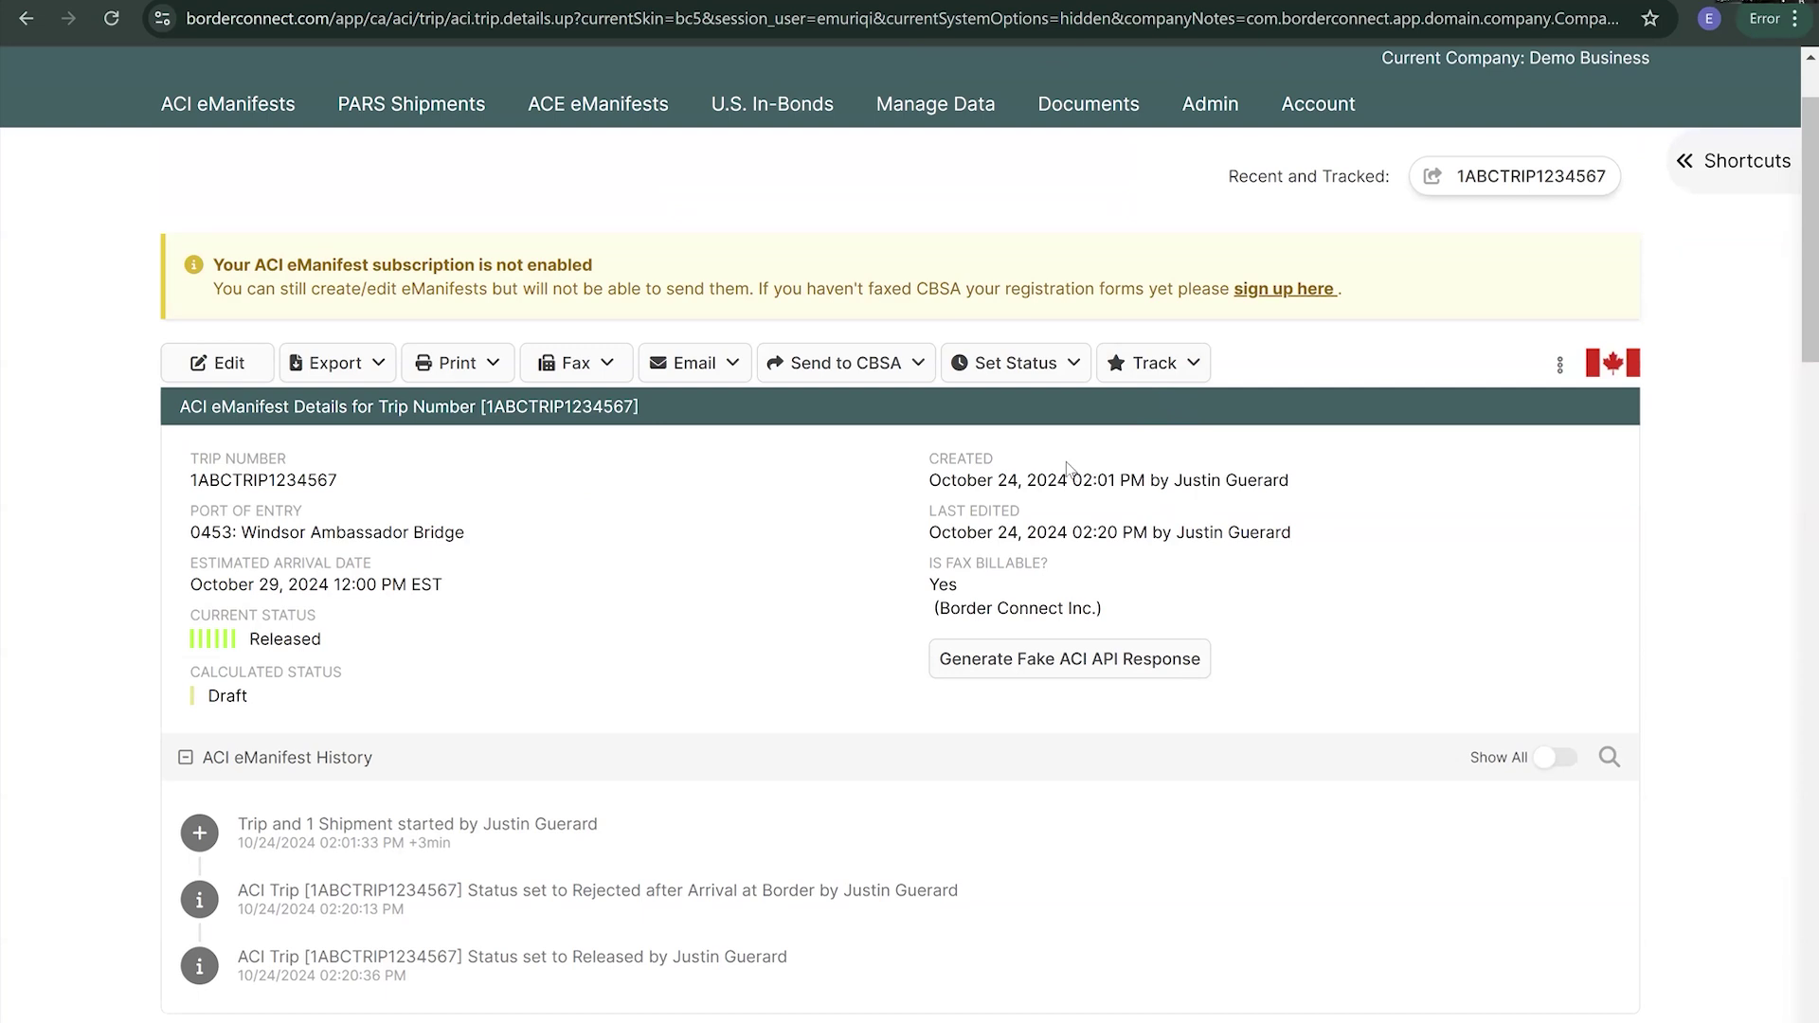
# - Track the eManifest again and reopen trip 1ABCTRIP1234567 from the Recent and Tracked list
pyautogui.click(1160, 367)
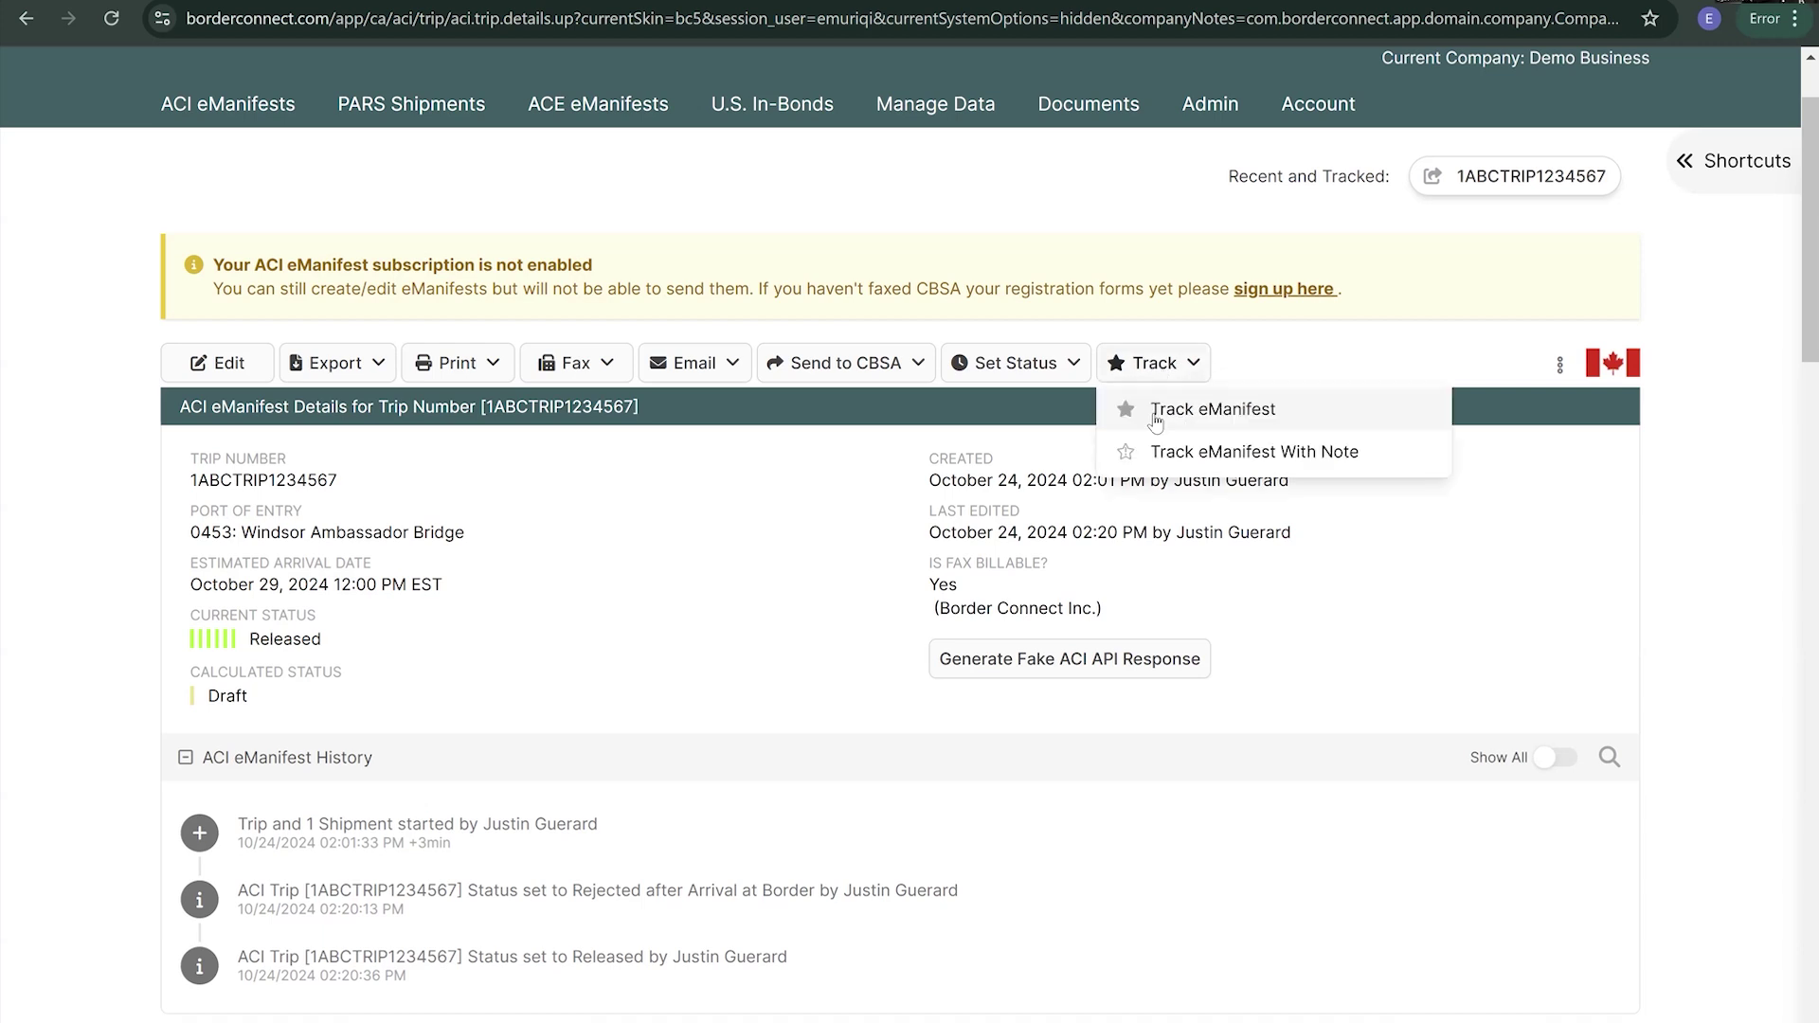
pyautogui.click(1170, 417)
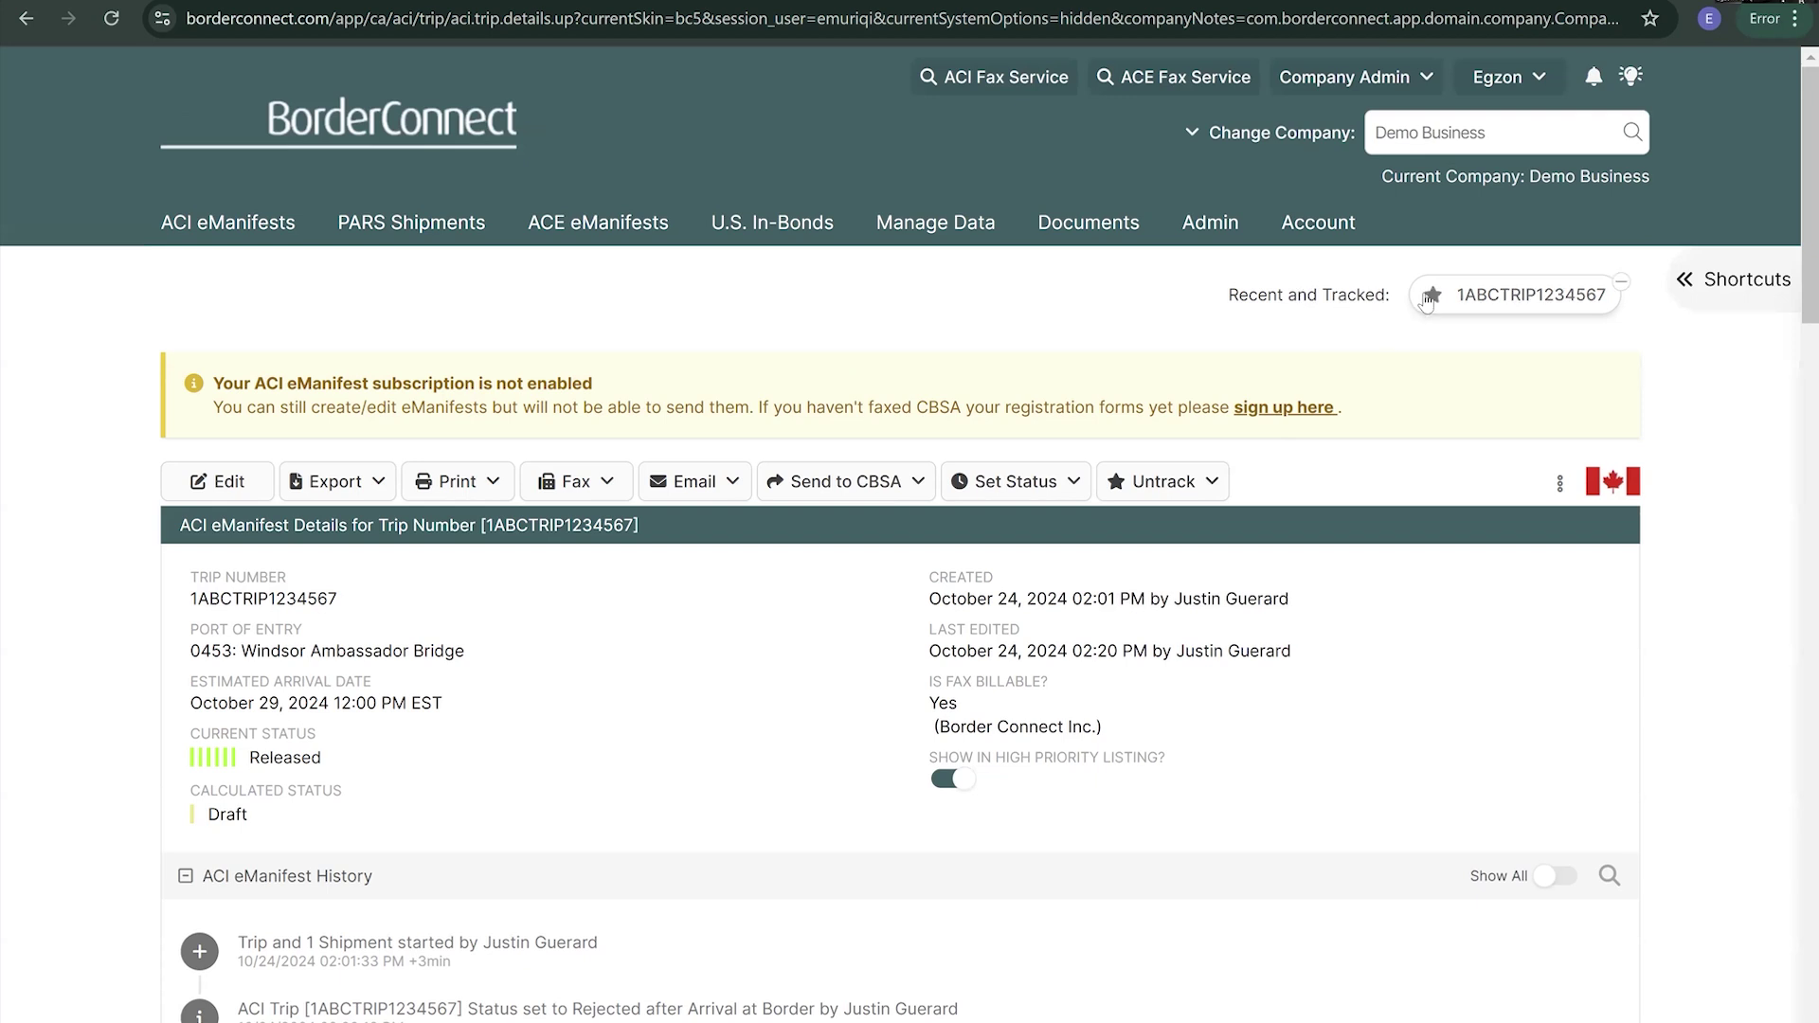
pyautogui.click(1482, 309)
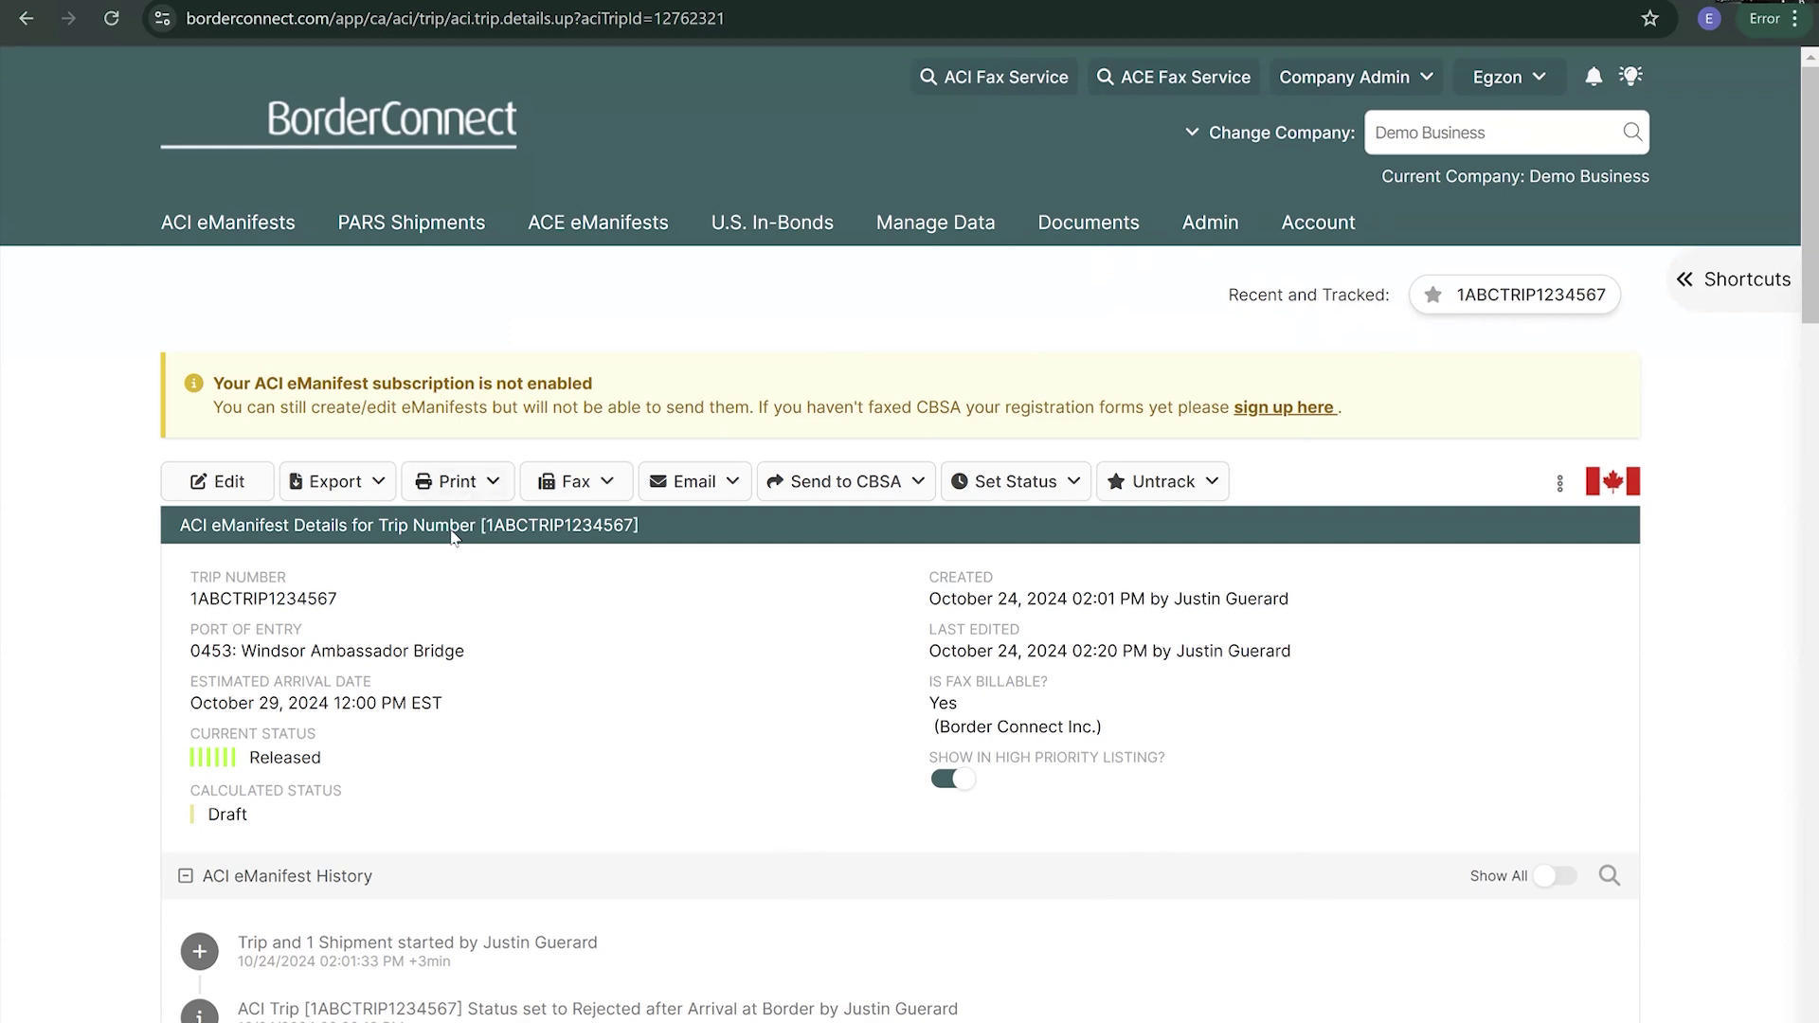
# - Preview the trip's Detailed Driver's Copy PDF, then open the Standard Driver's Copy PDF
pyautogui.click(488, 491)
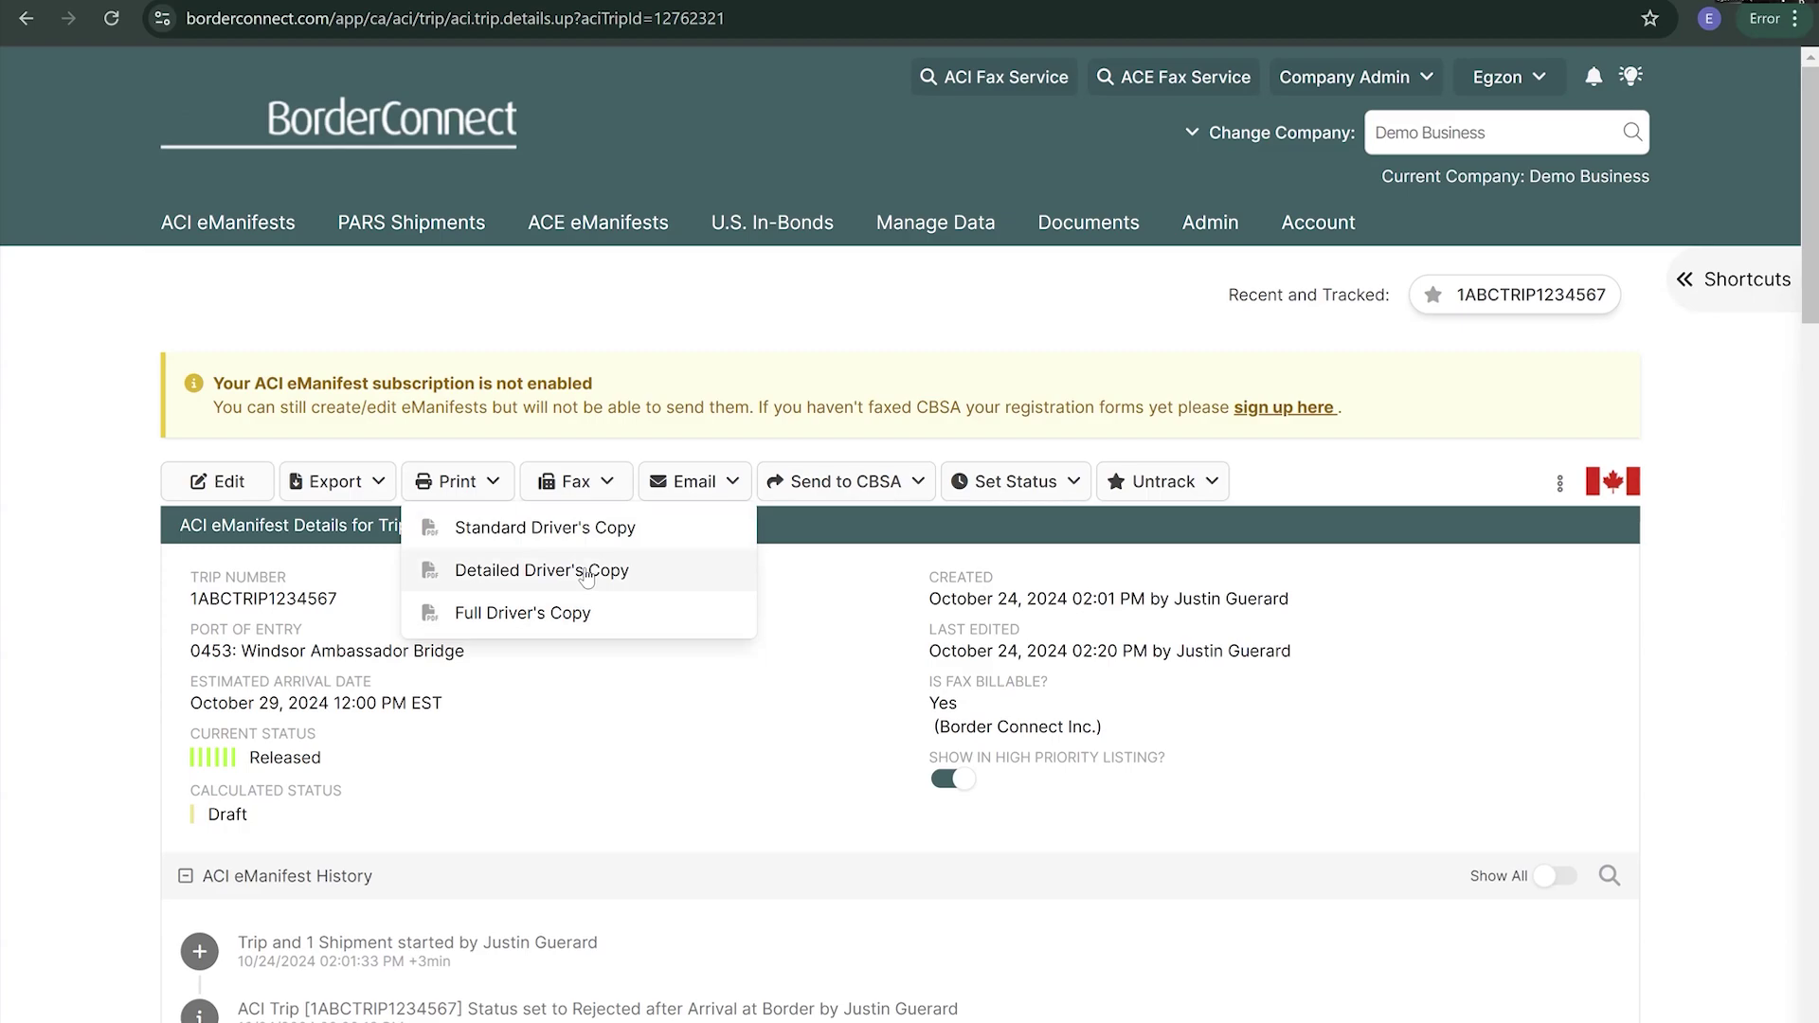
pyautogui.click(587, 573)
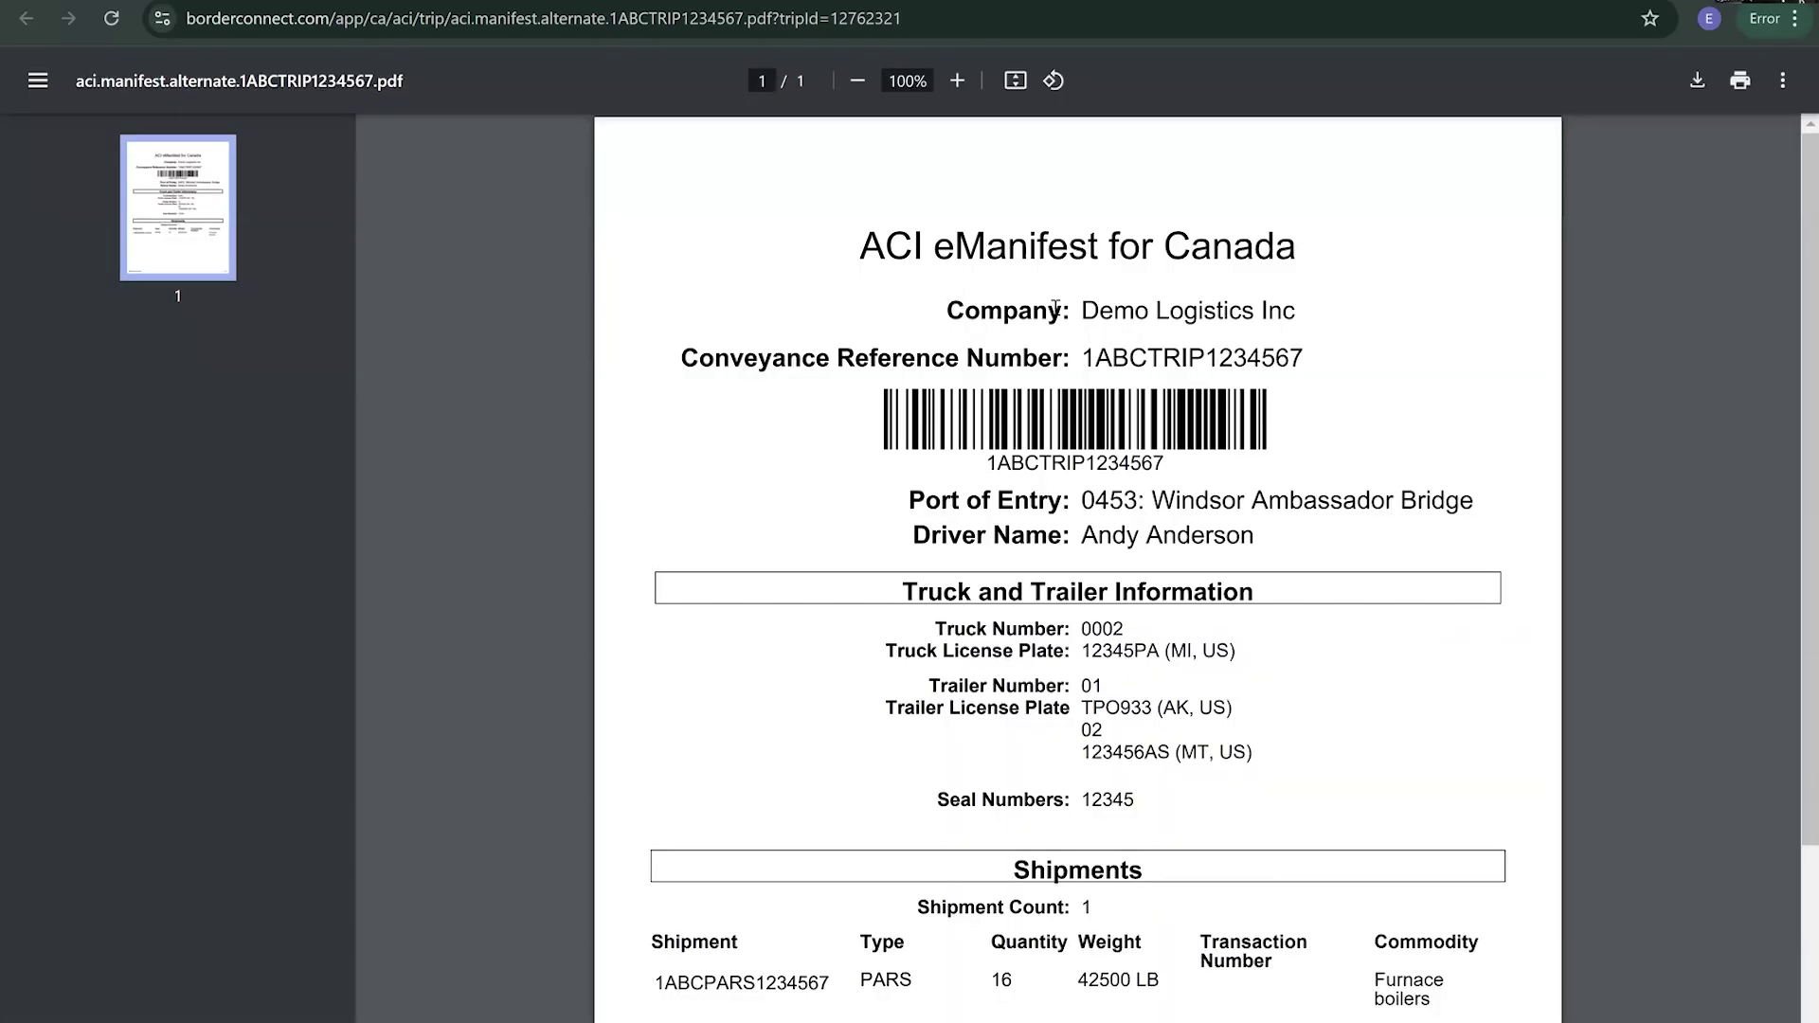
pyautogui.scroll(-1, 1059, 317)
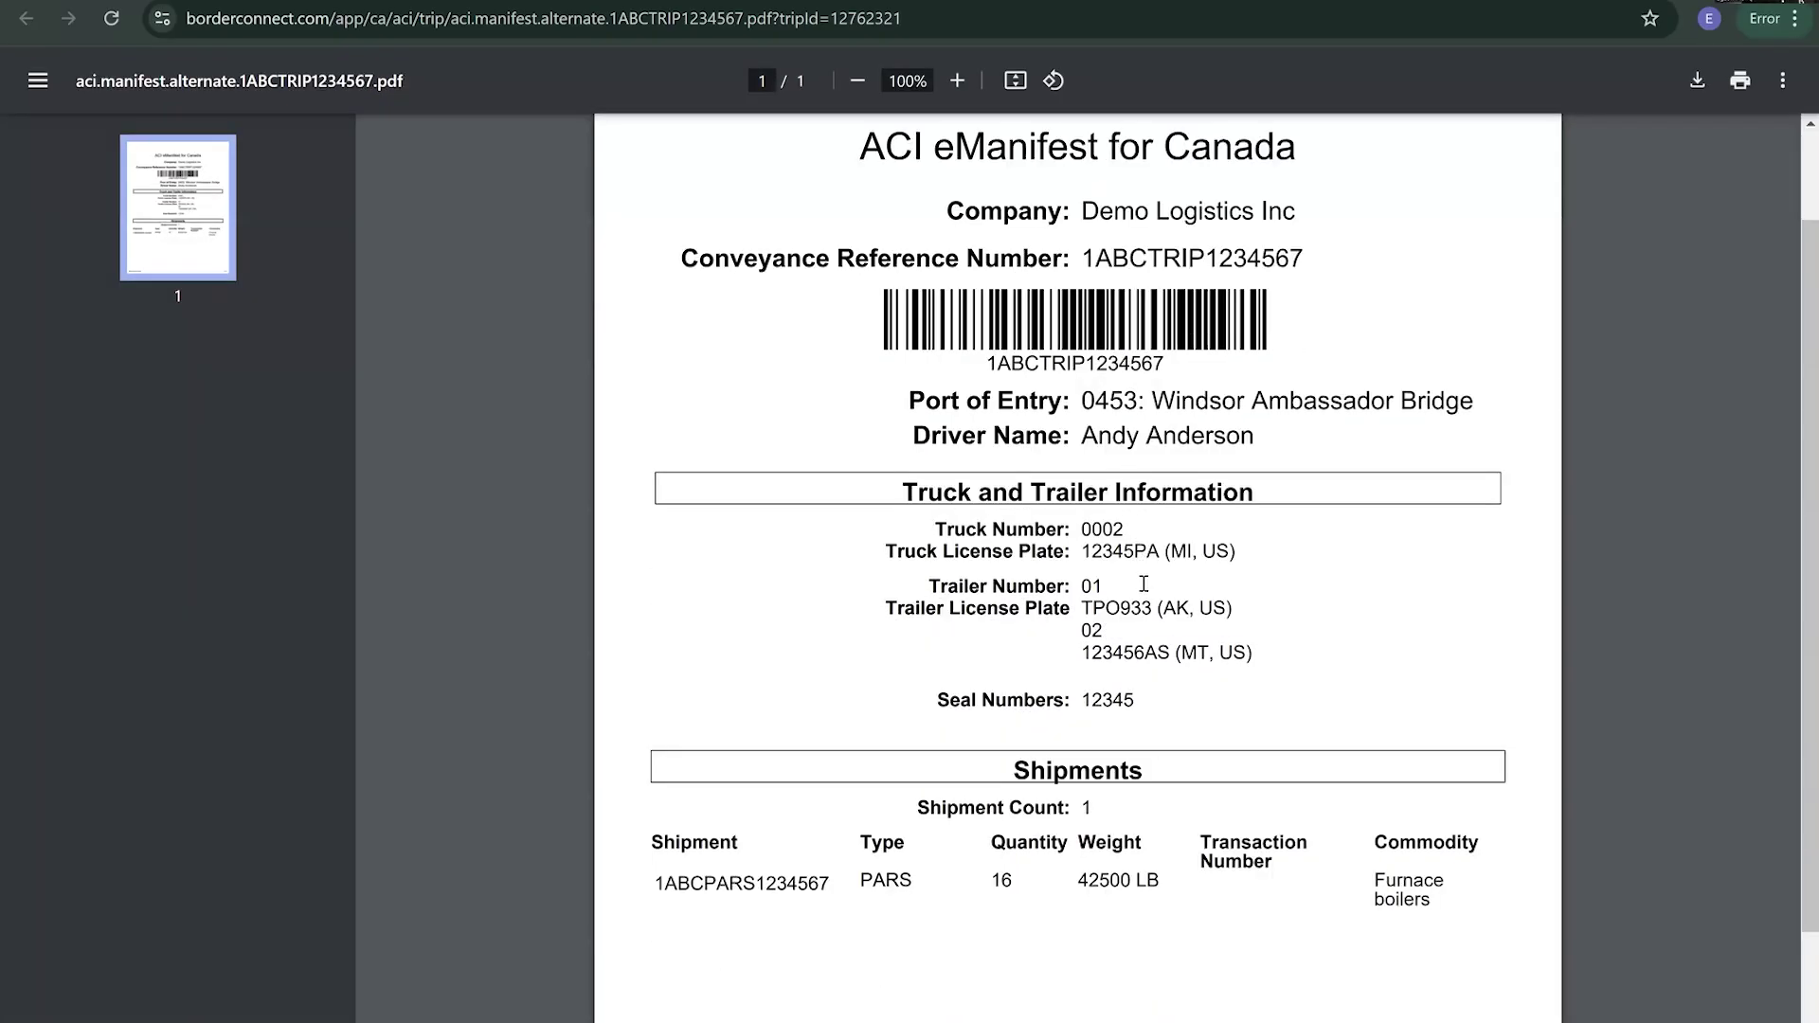
pyautogui.scroll(-1, 1137, 592)
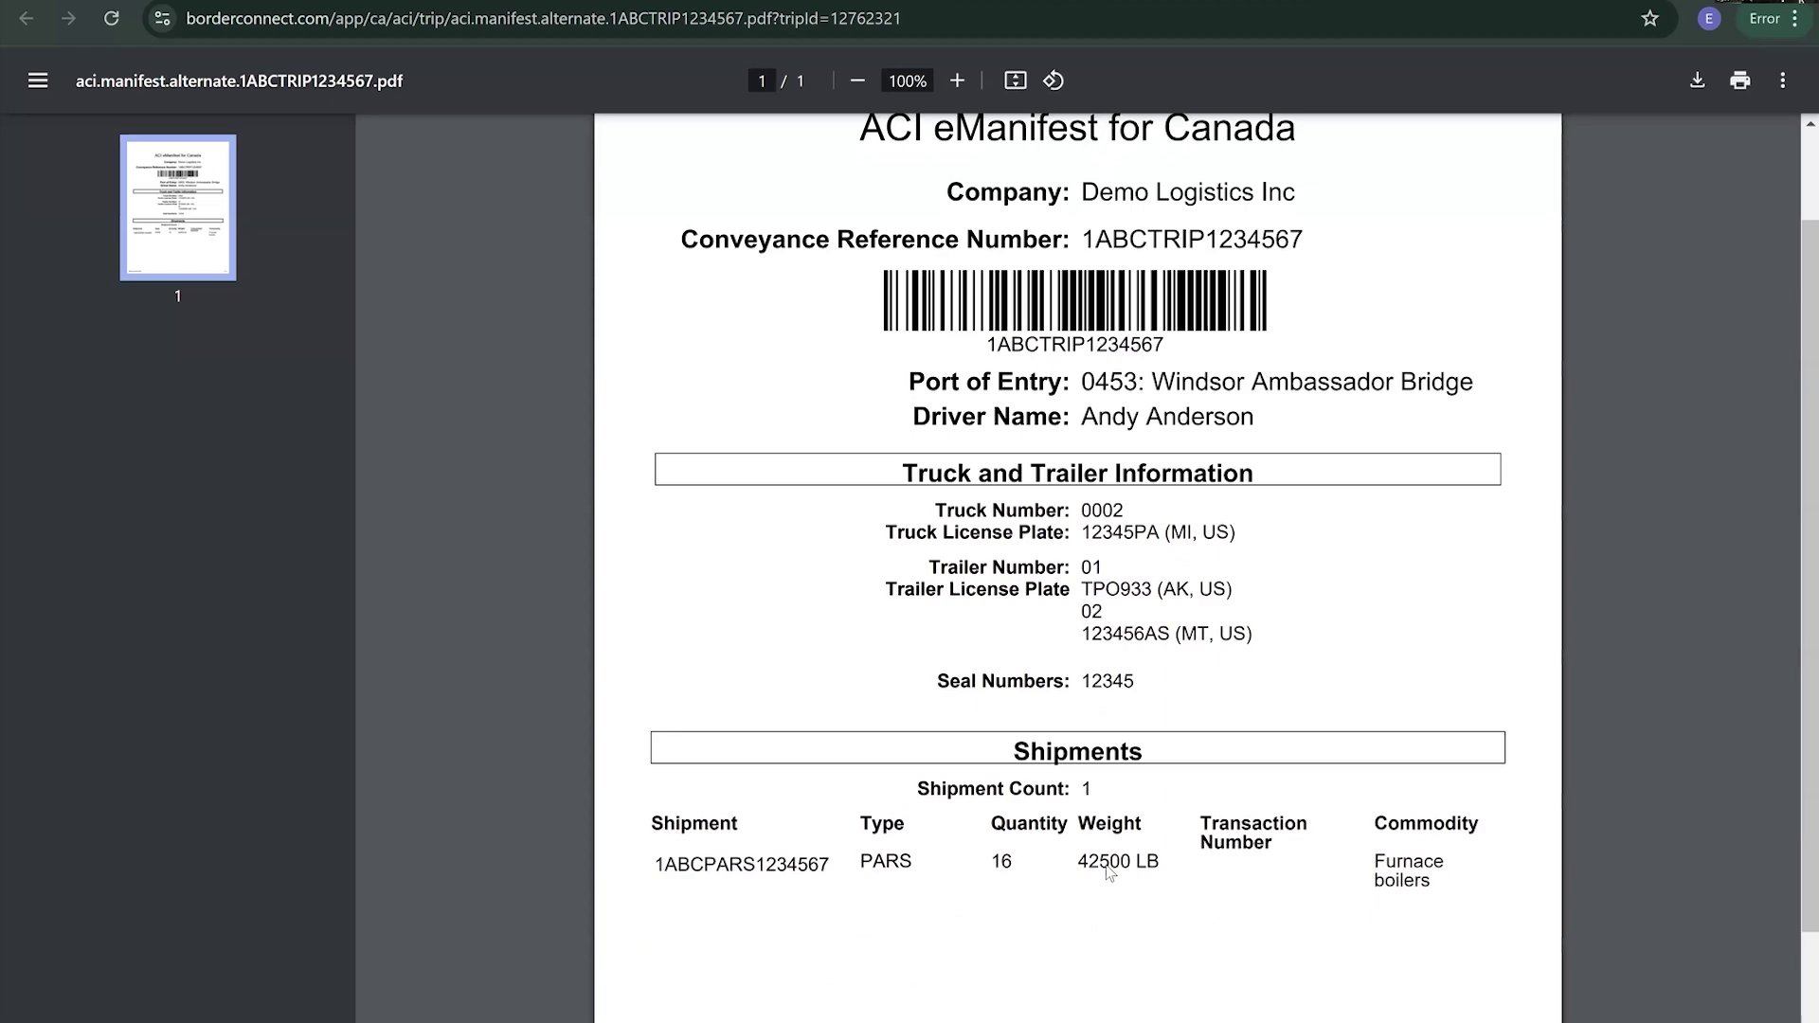
pyautogui.hotkey('alt', 'Left')
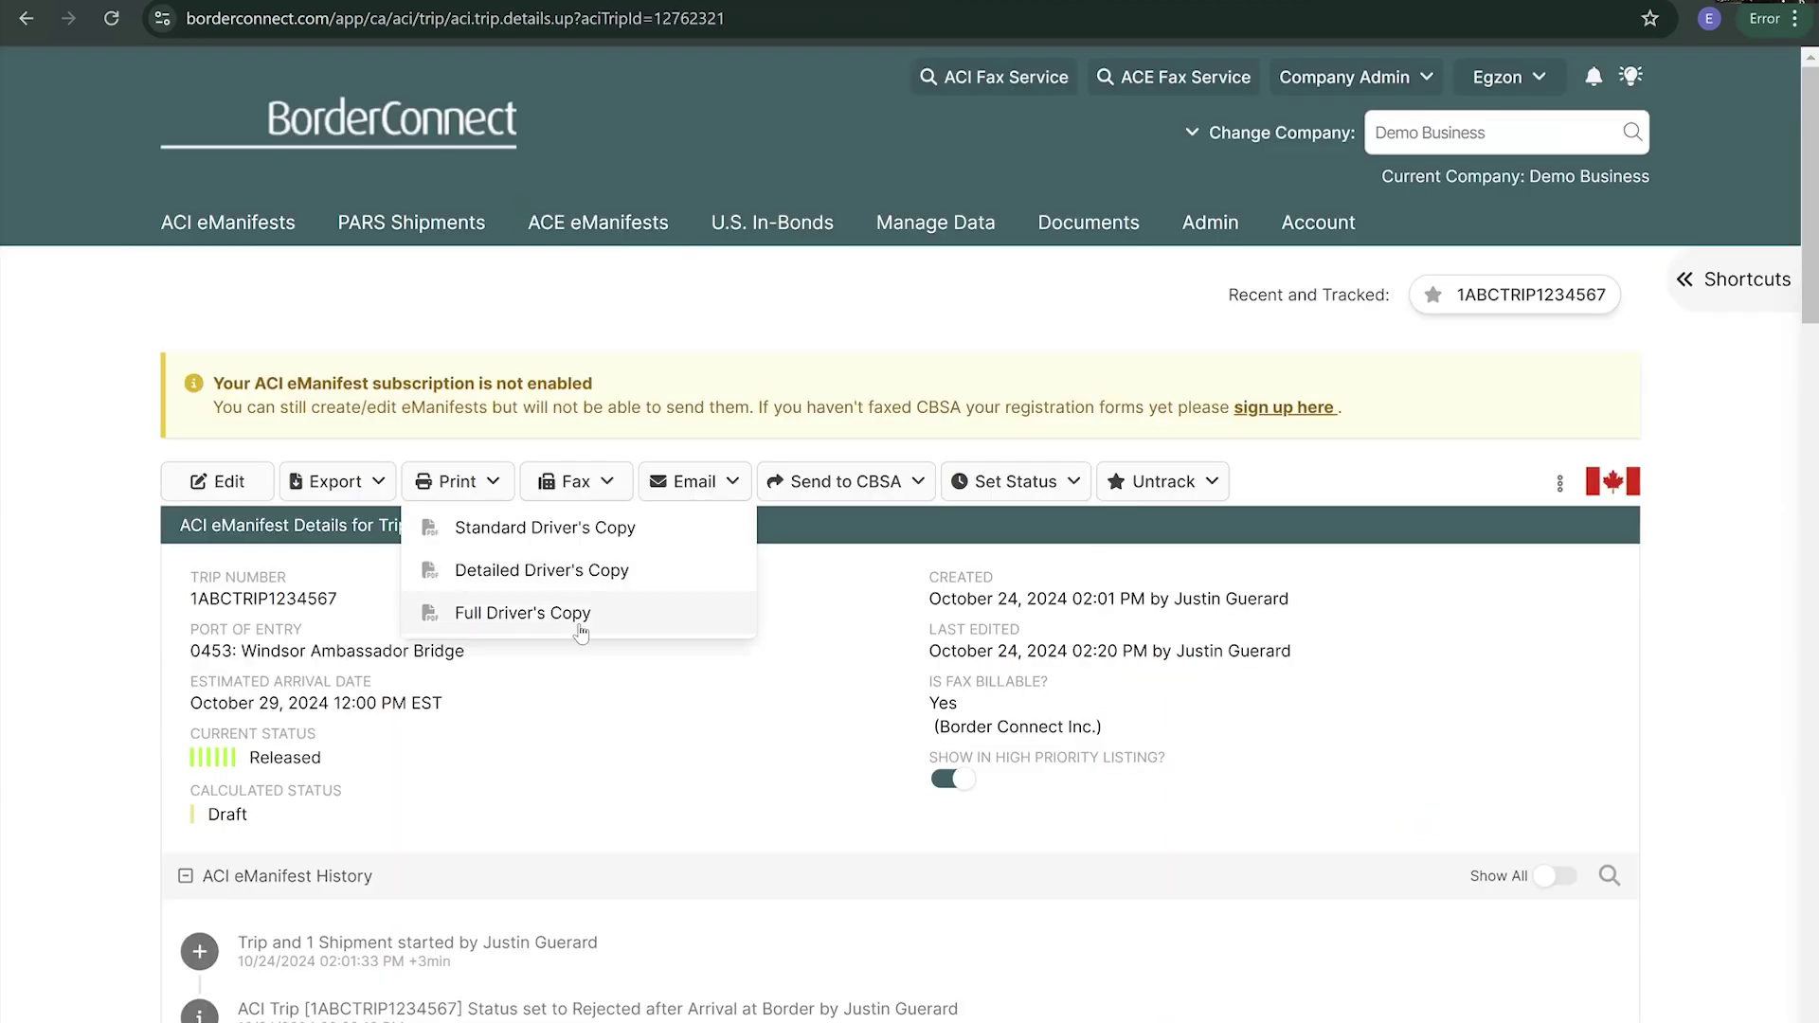
pyautogui.click(619, 528)
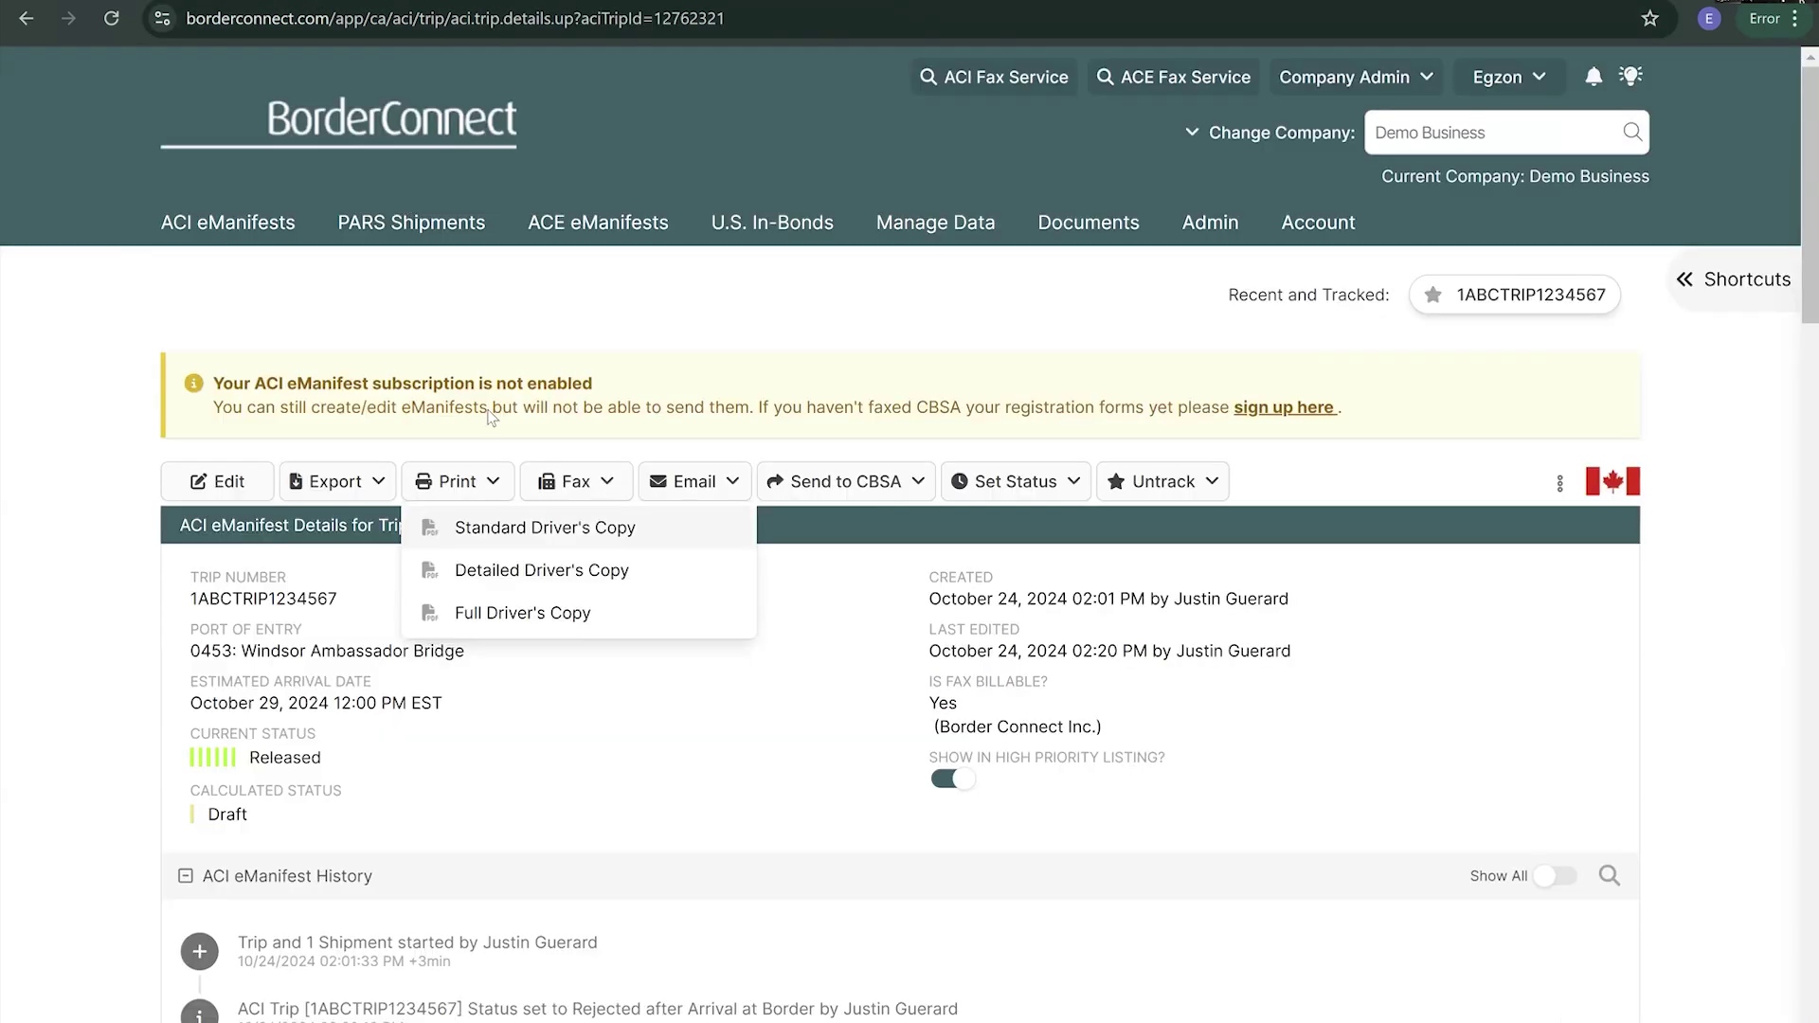
# - Review the Full Driver's Copy PDF showing cargo 1ABCPARS1234567, 16 furnace boilers at 42500 pounds
pyautogui.click(583, 612)
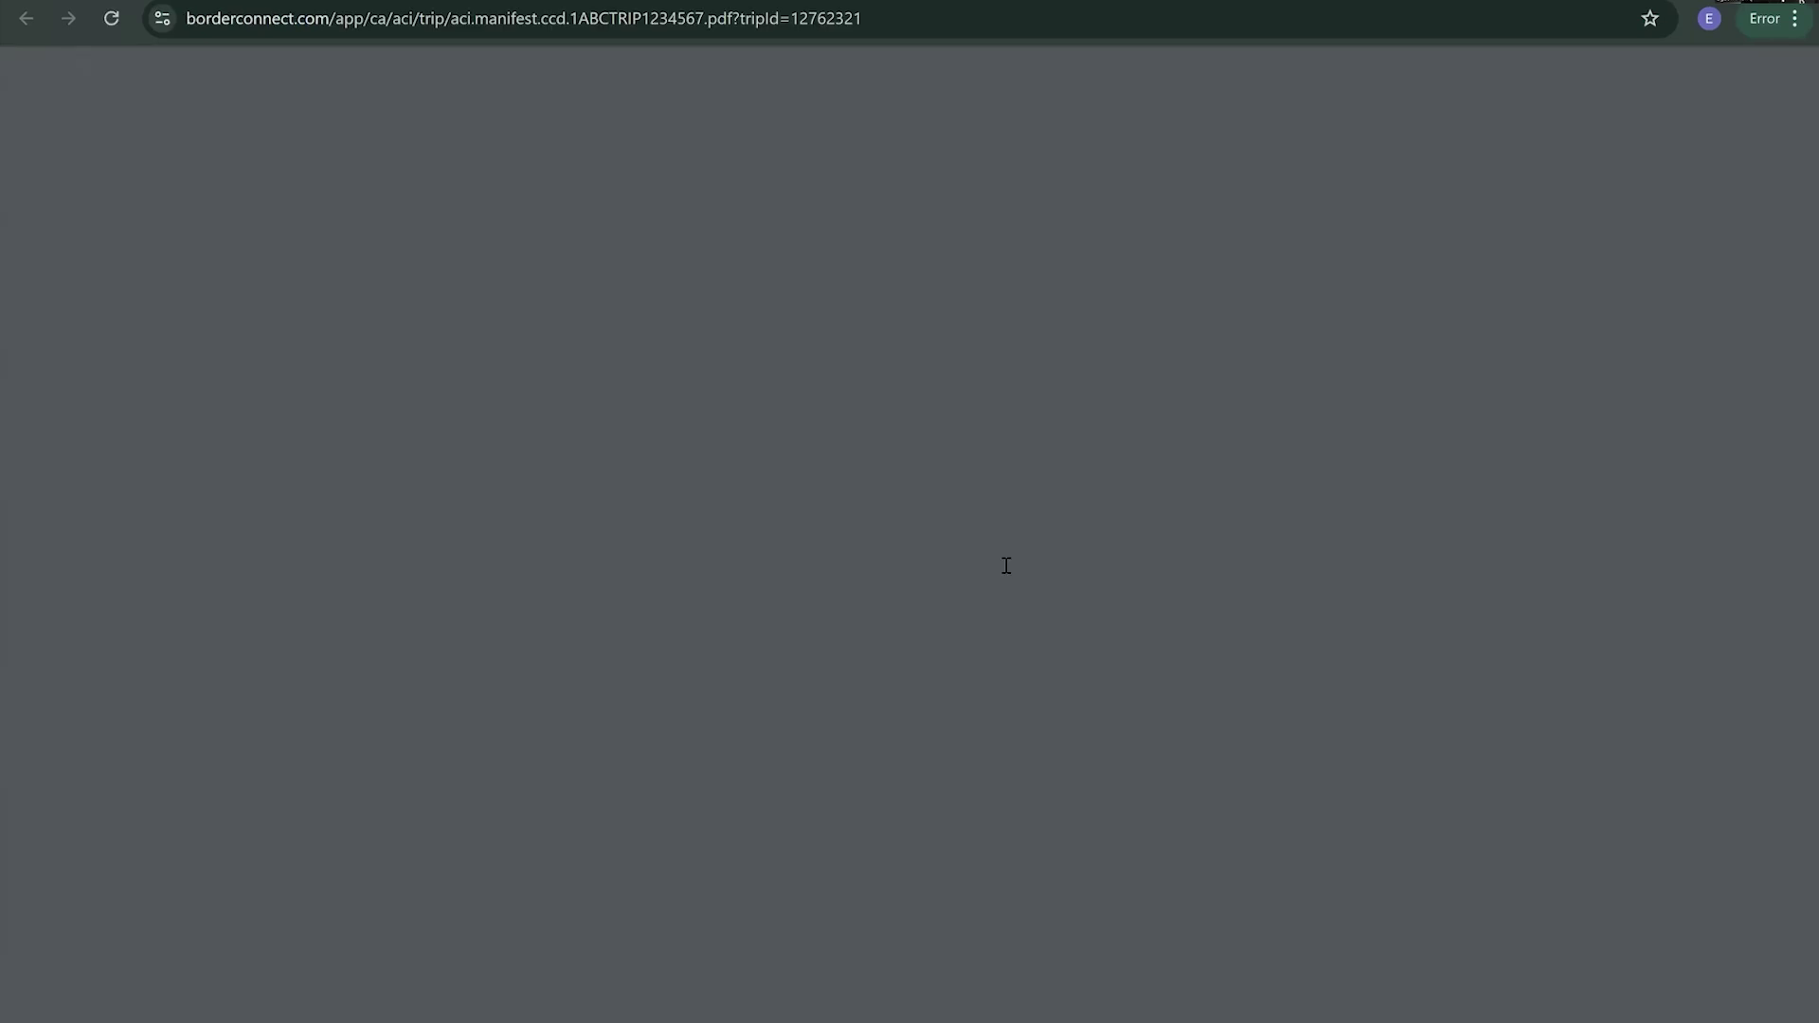
pyautogui.scroll(-10, 935, 476)
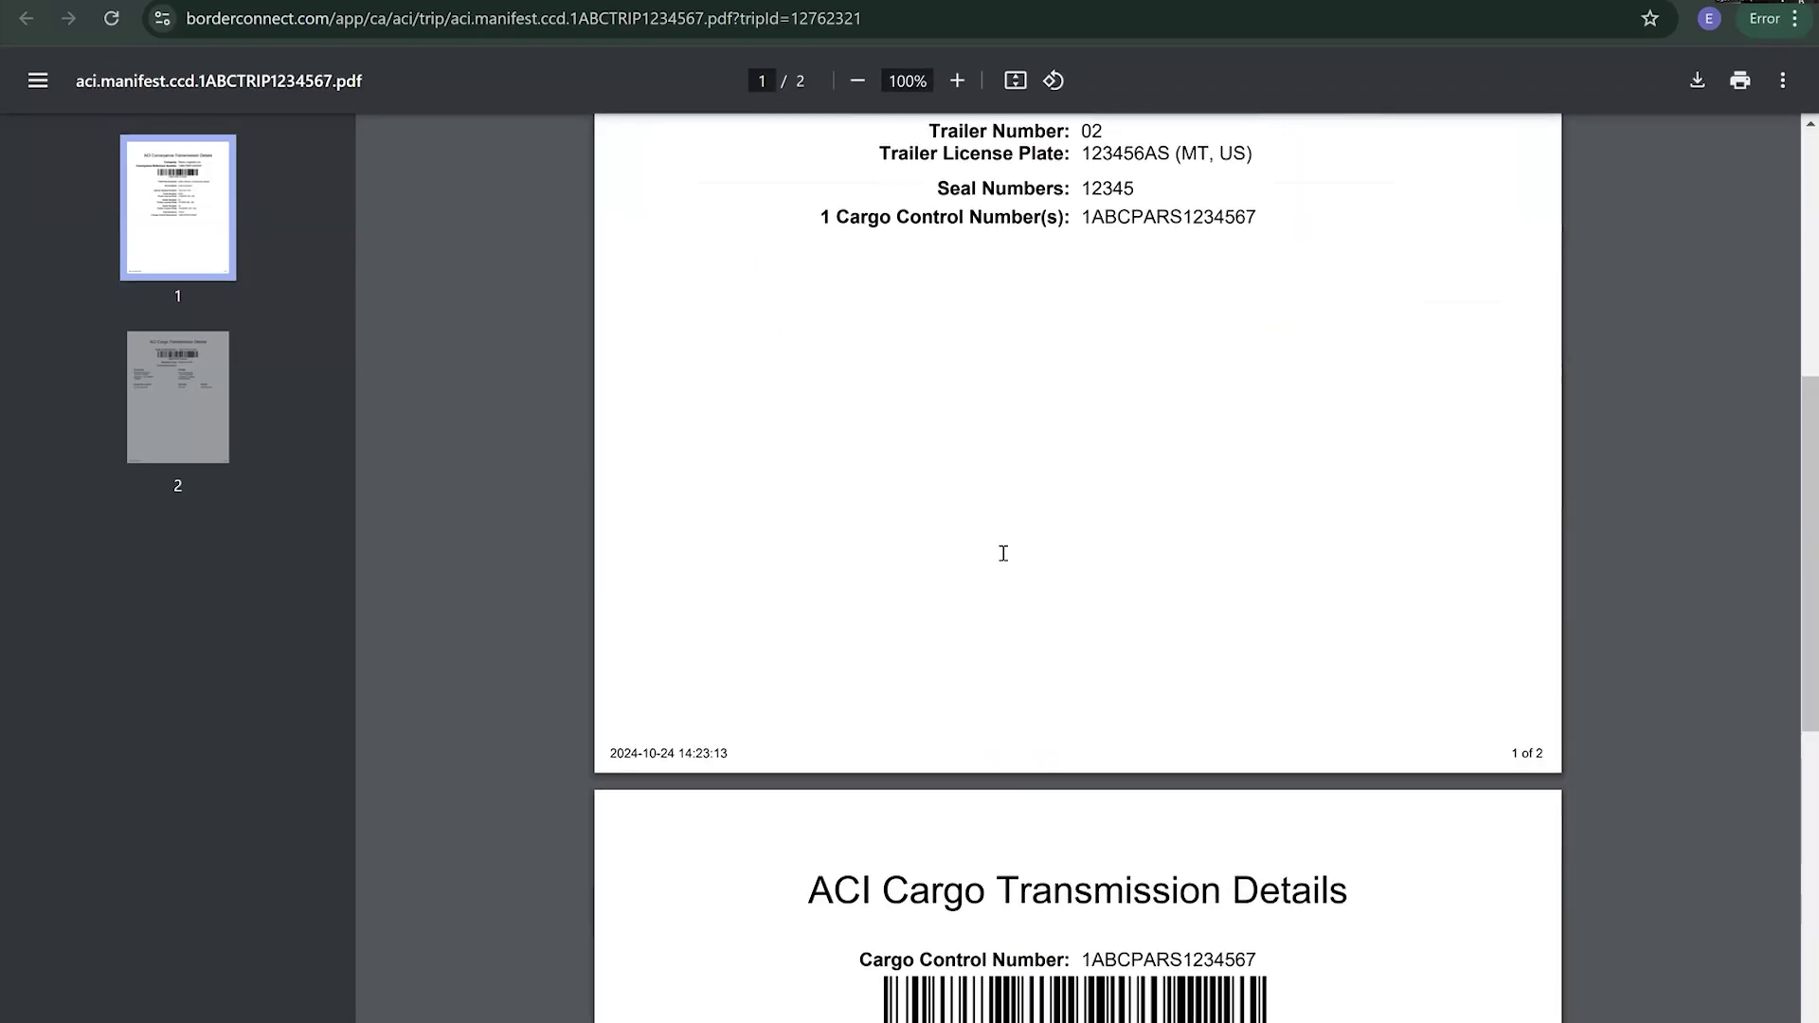
pyautogui.scroll(-4, 988, 537)
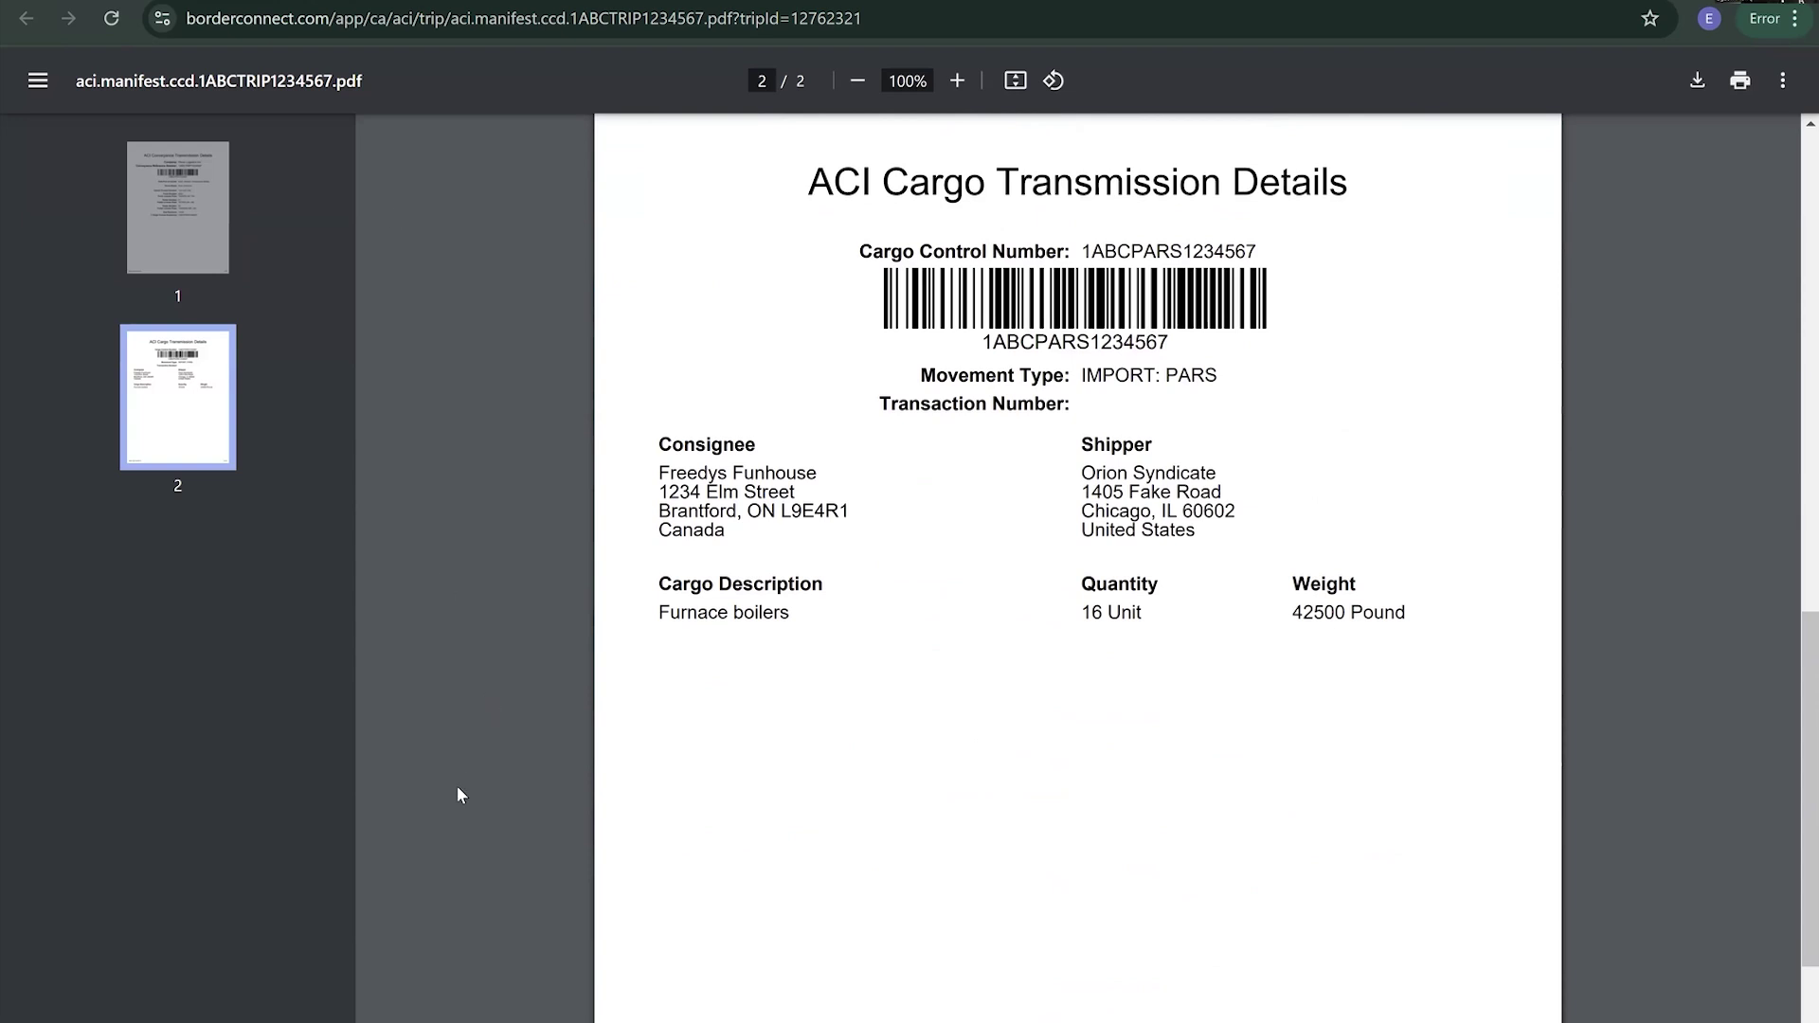
pyautogui.hotkey('ctrl', 'w')
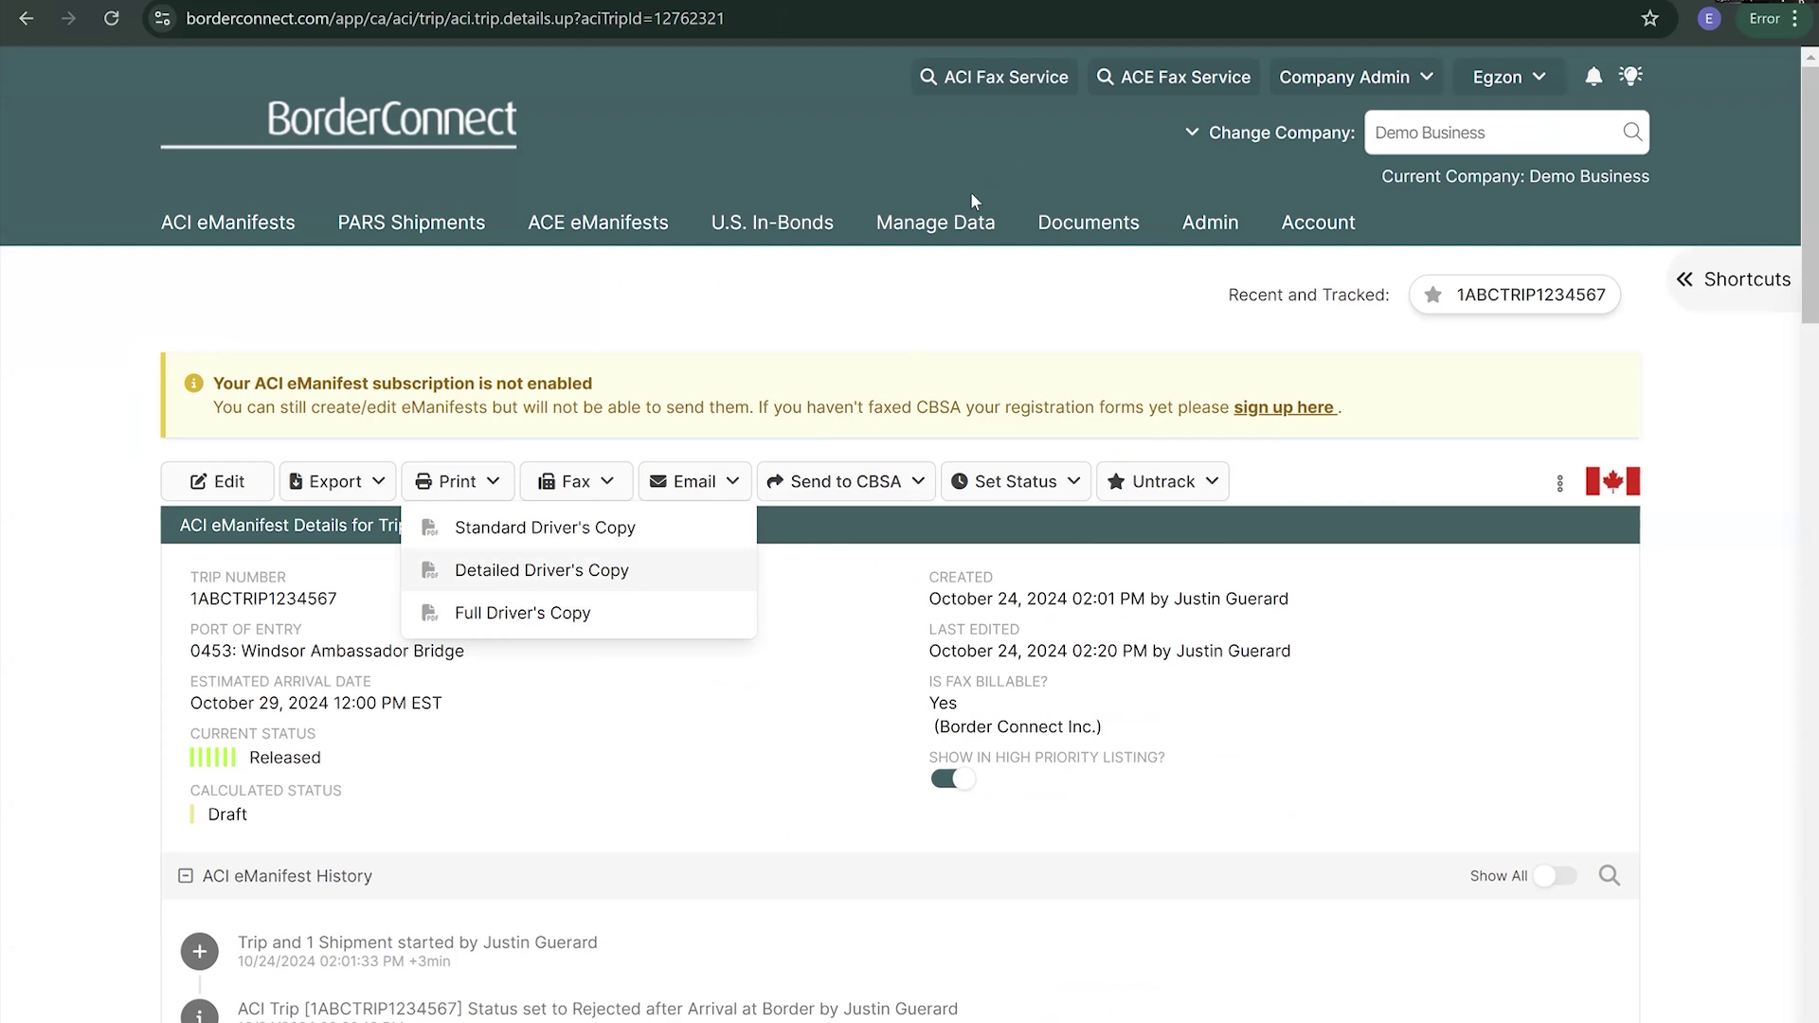
# - Dismiss the print options and view the 24 ACI Fax Service Coversheets for carrier code 1234
pyautogui.click(857, 345)
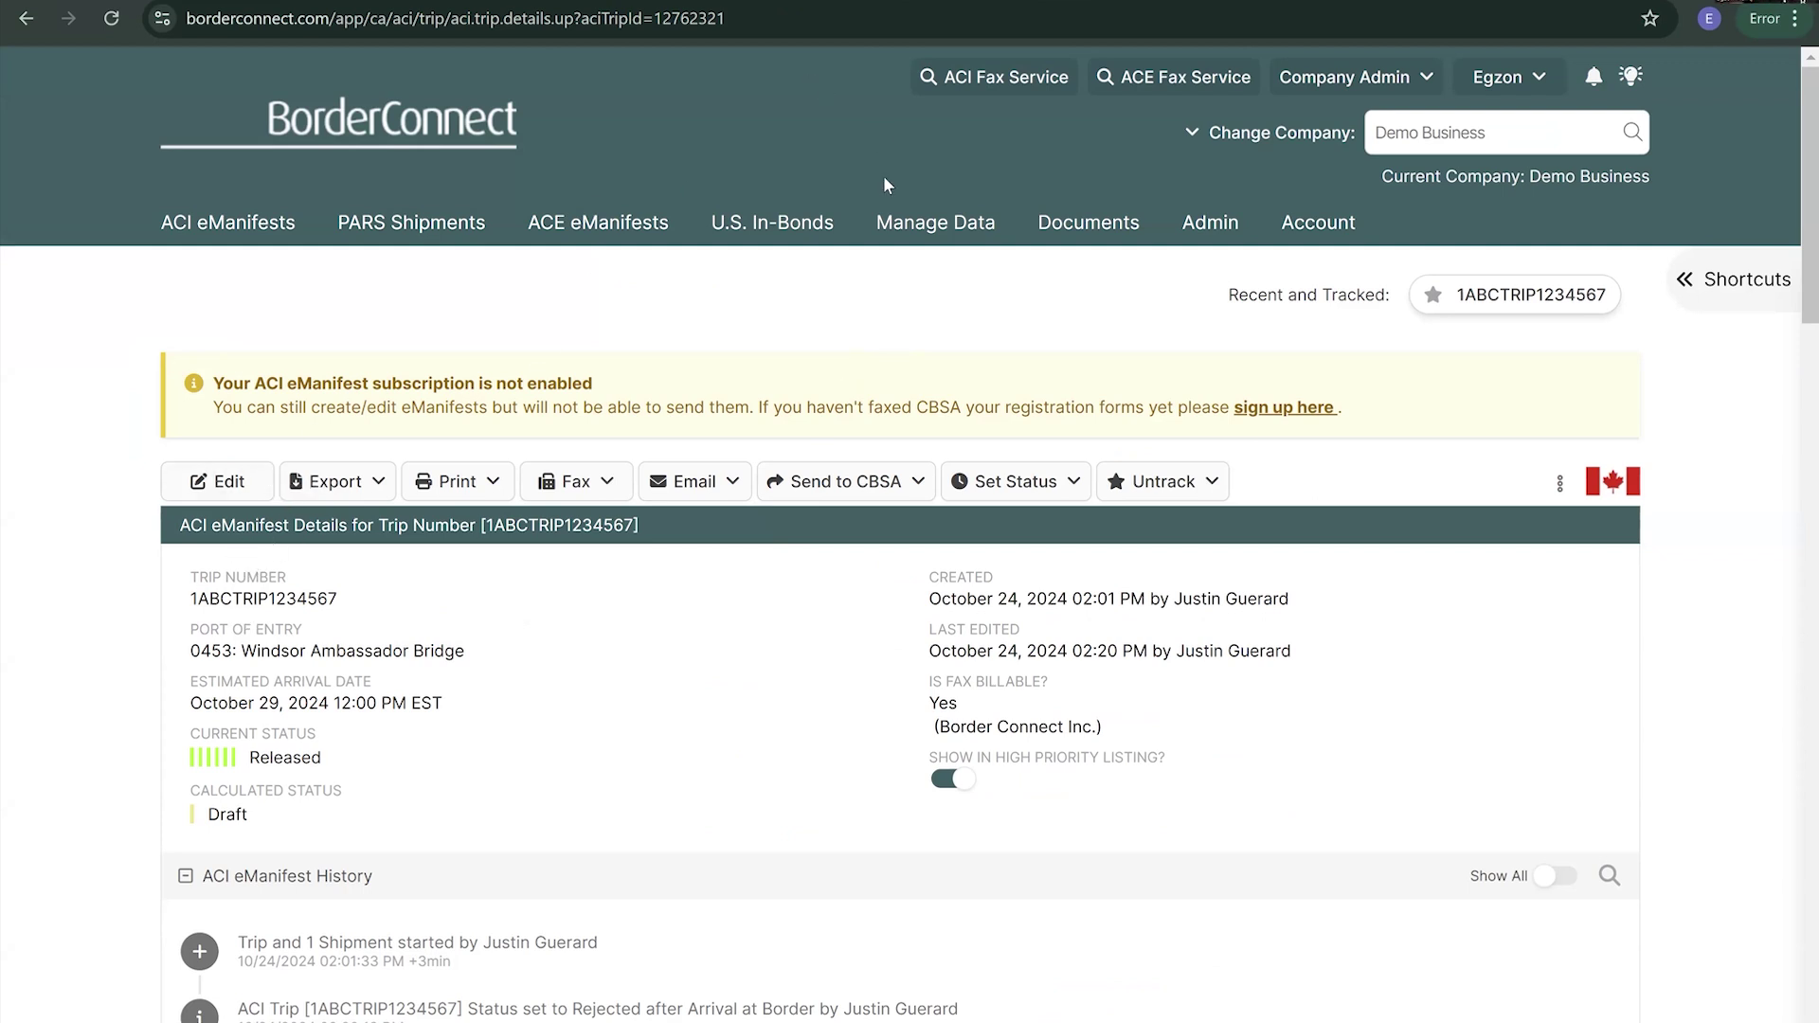
pyautogui.click(929, 239)
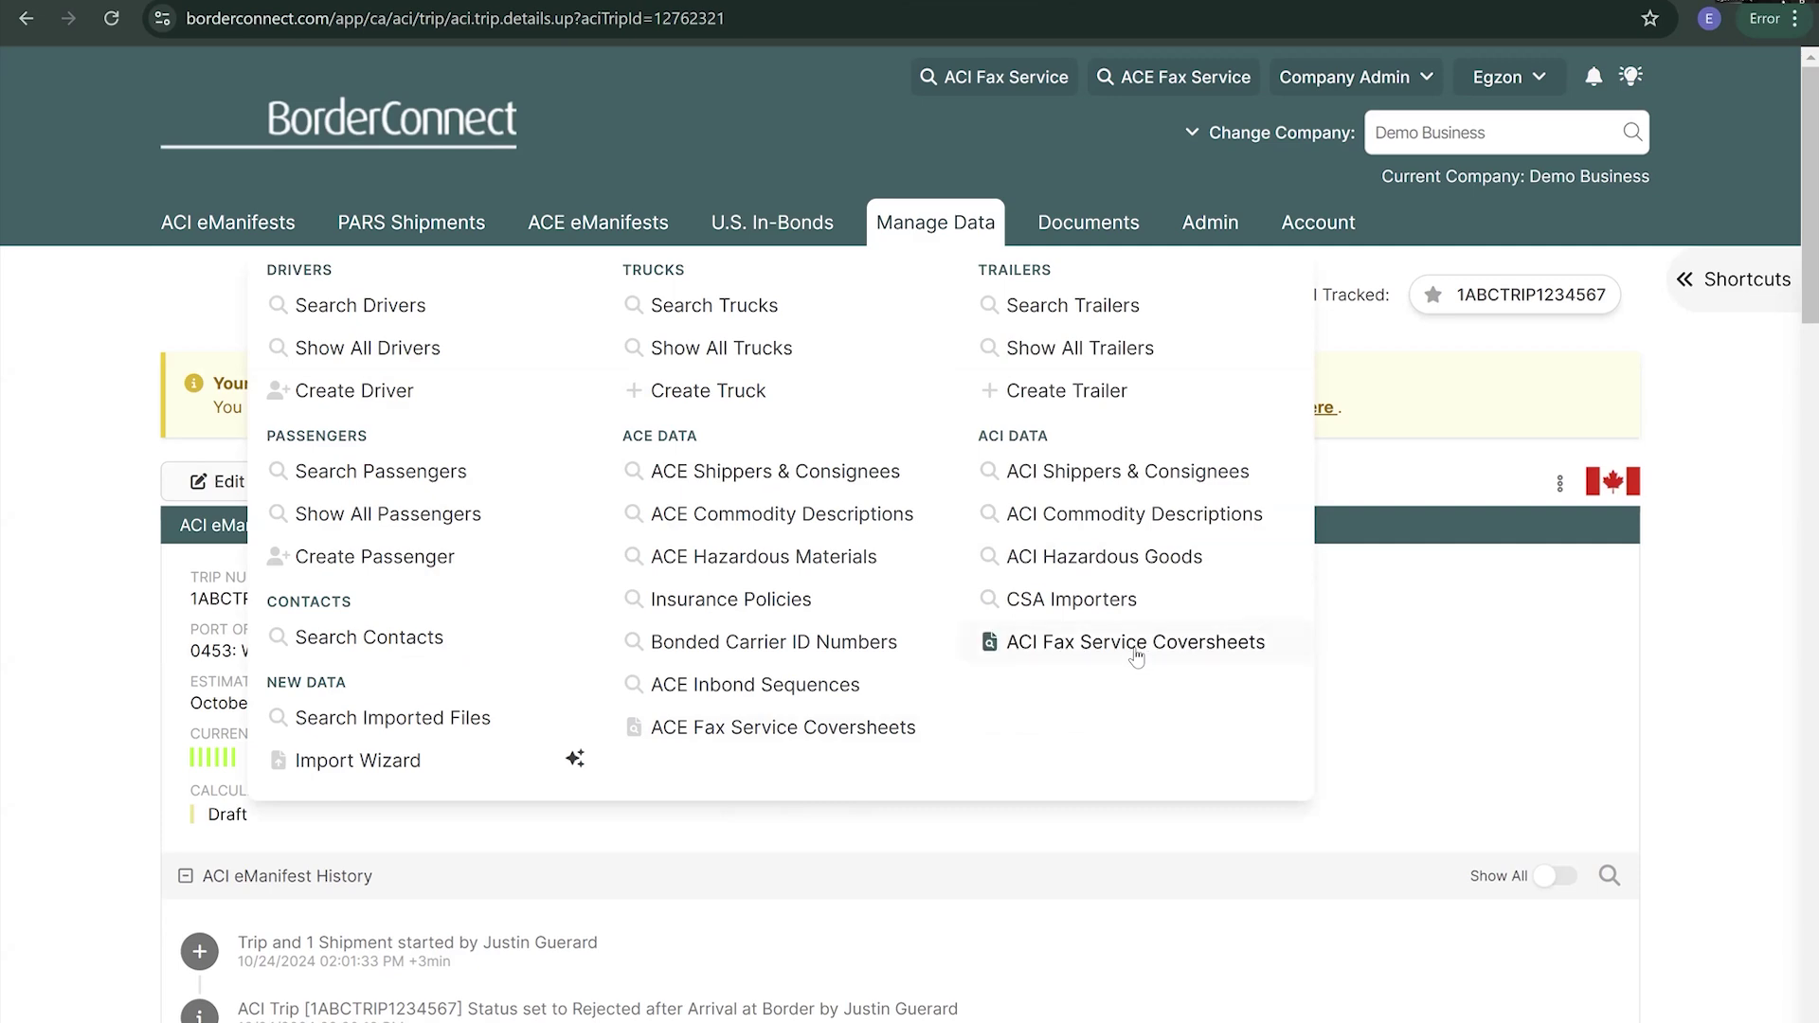
pyautogui.click(1136, 644)
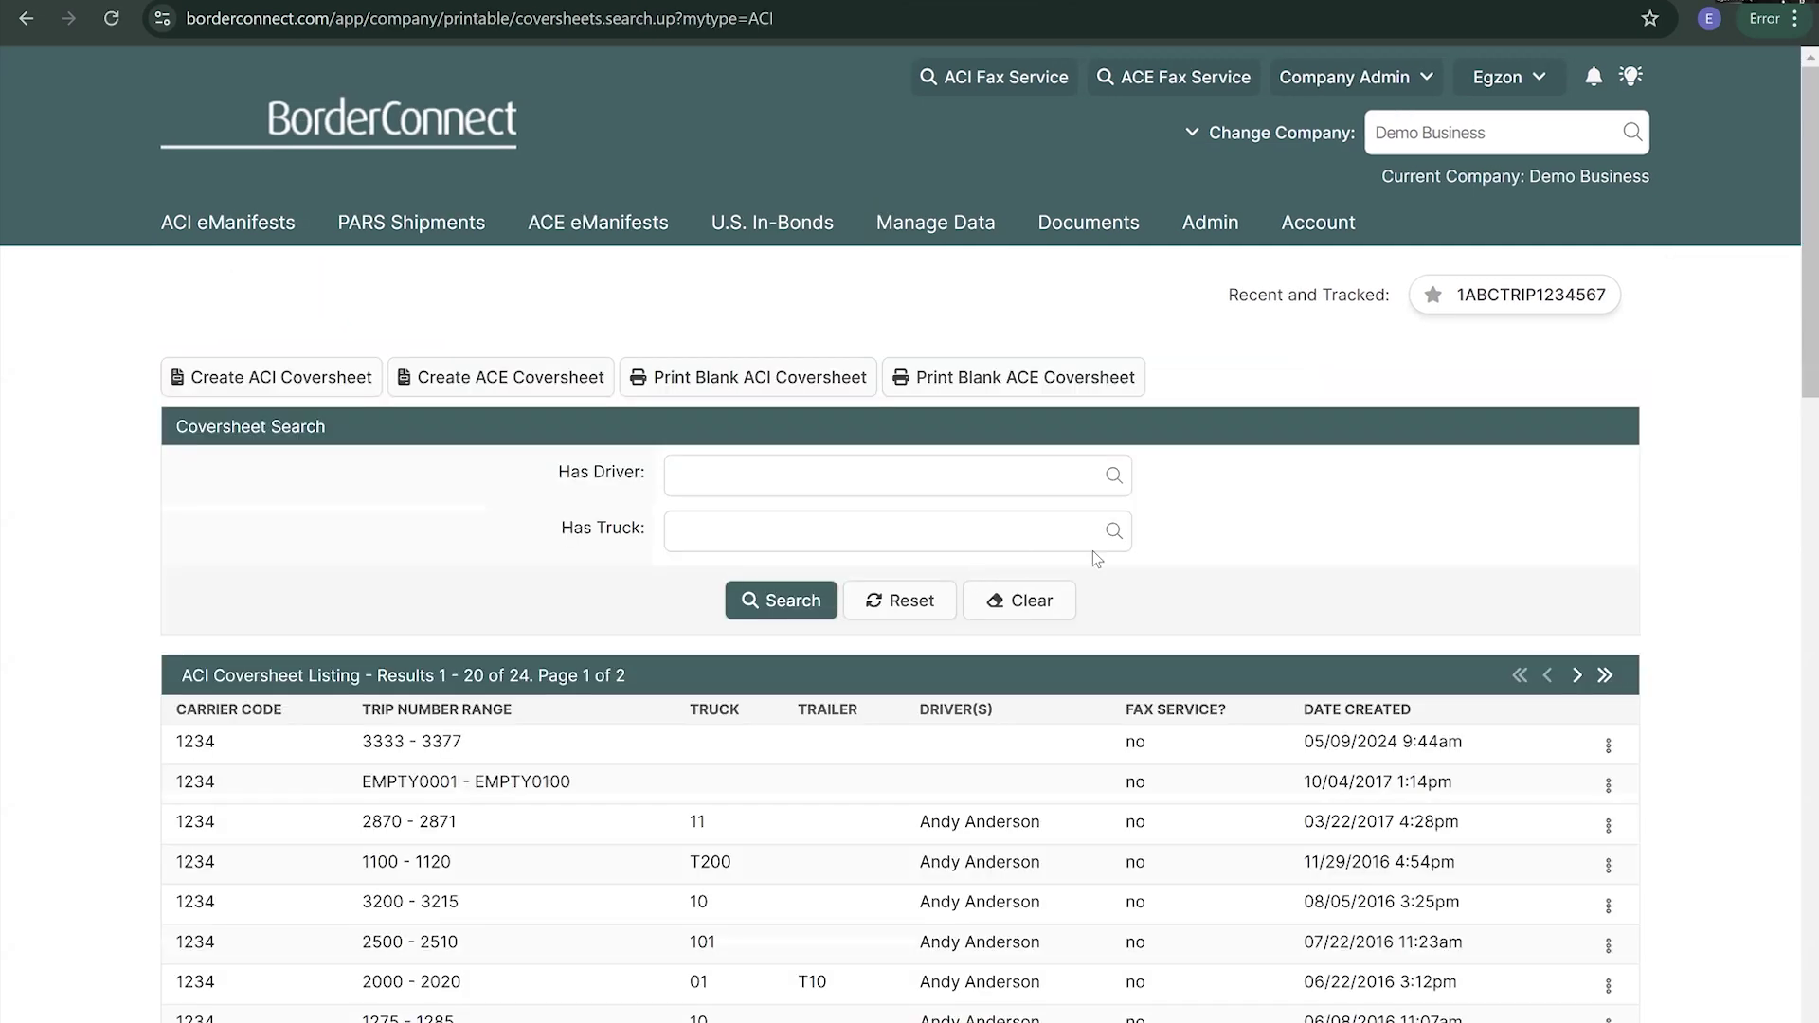
pyautogui.scroll(-3, 1042, 633)
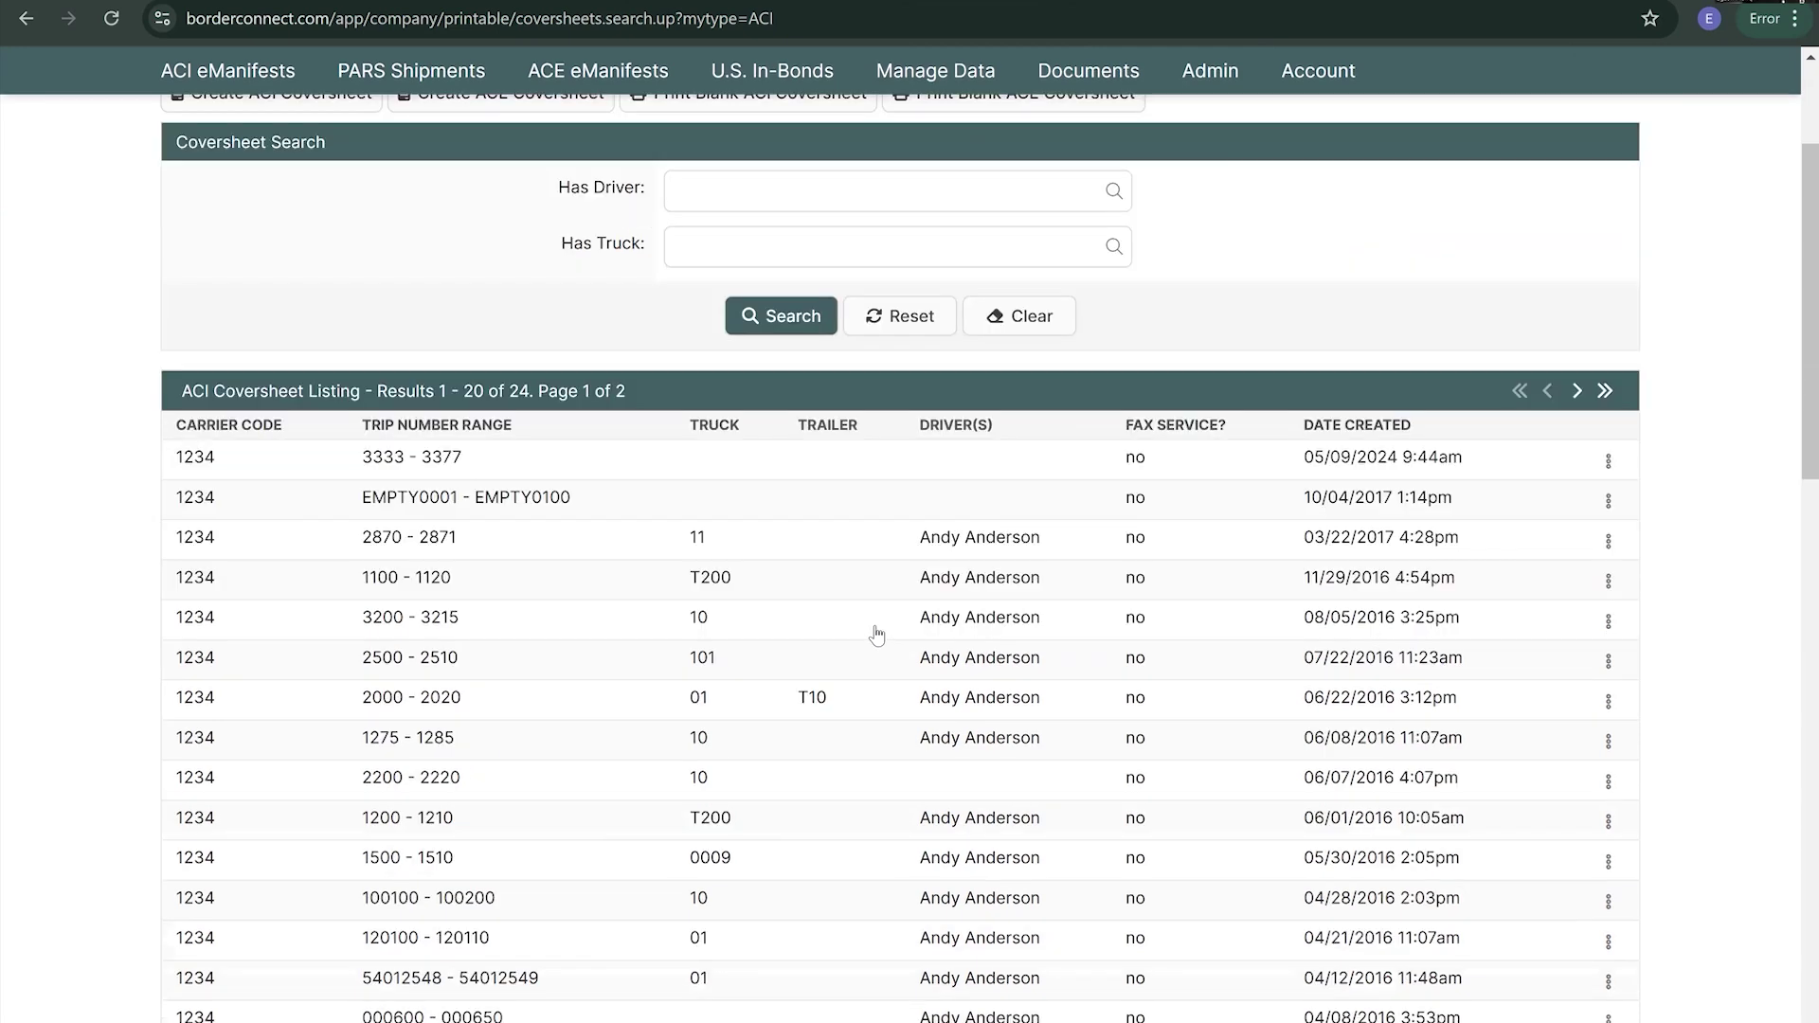
pyautogui.scroll(2, 877, 629)
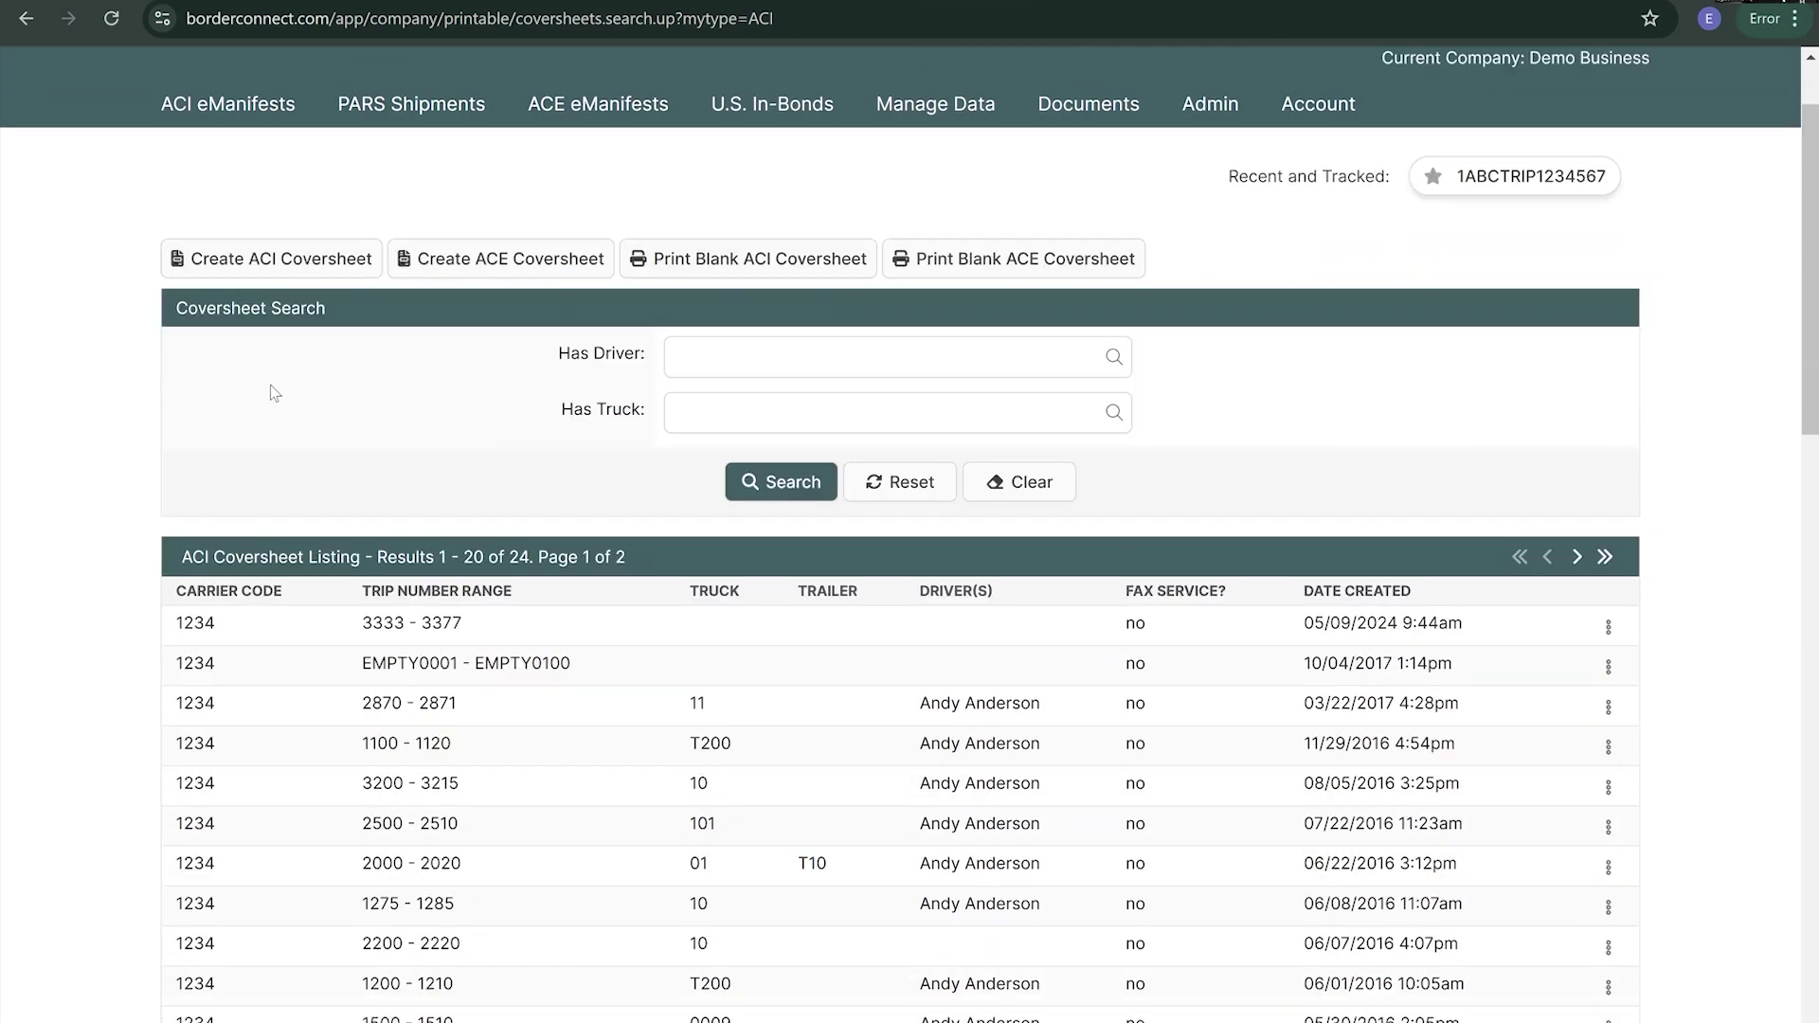
# - Start a new ACI coversheet with carrier code 1ABC and trip number prefix EGZON
pyautogui.click(272, 261)
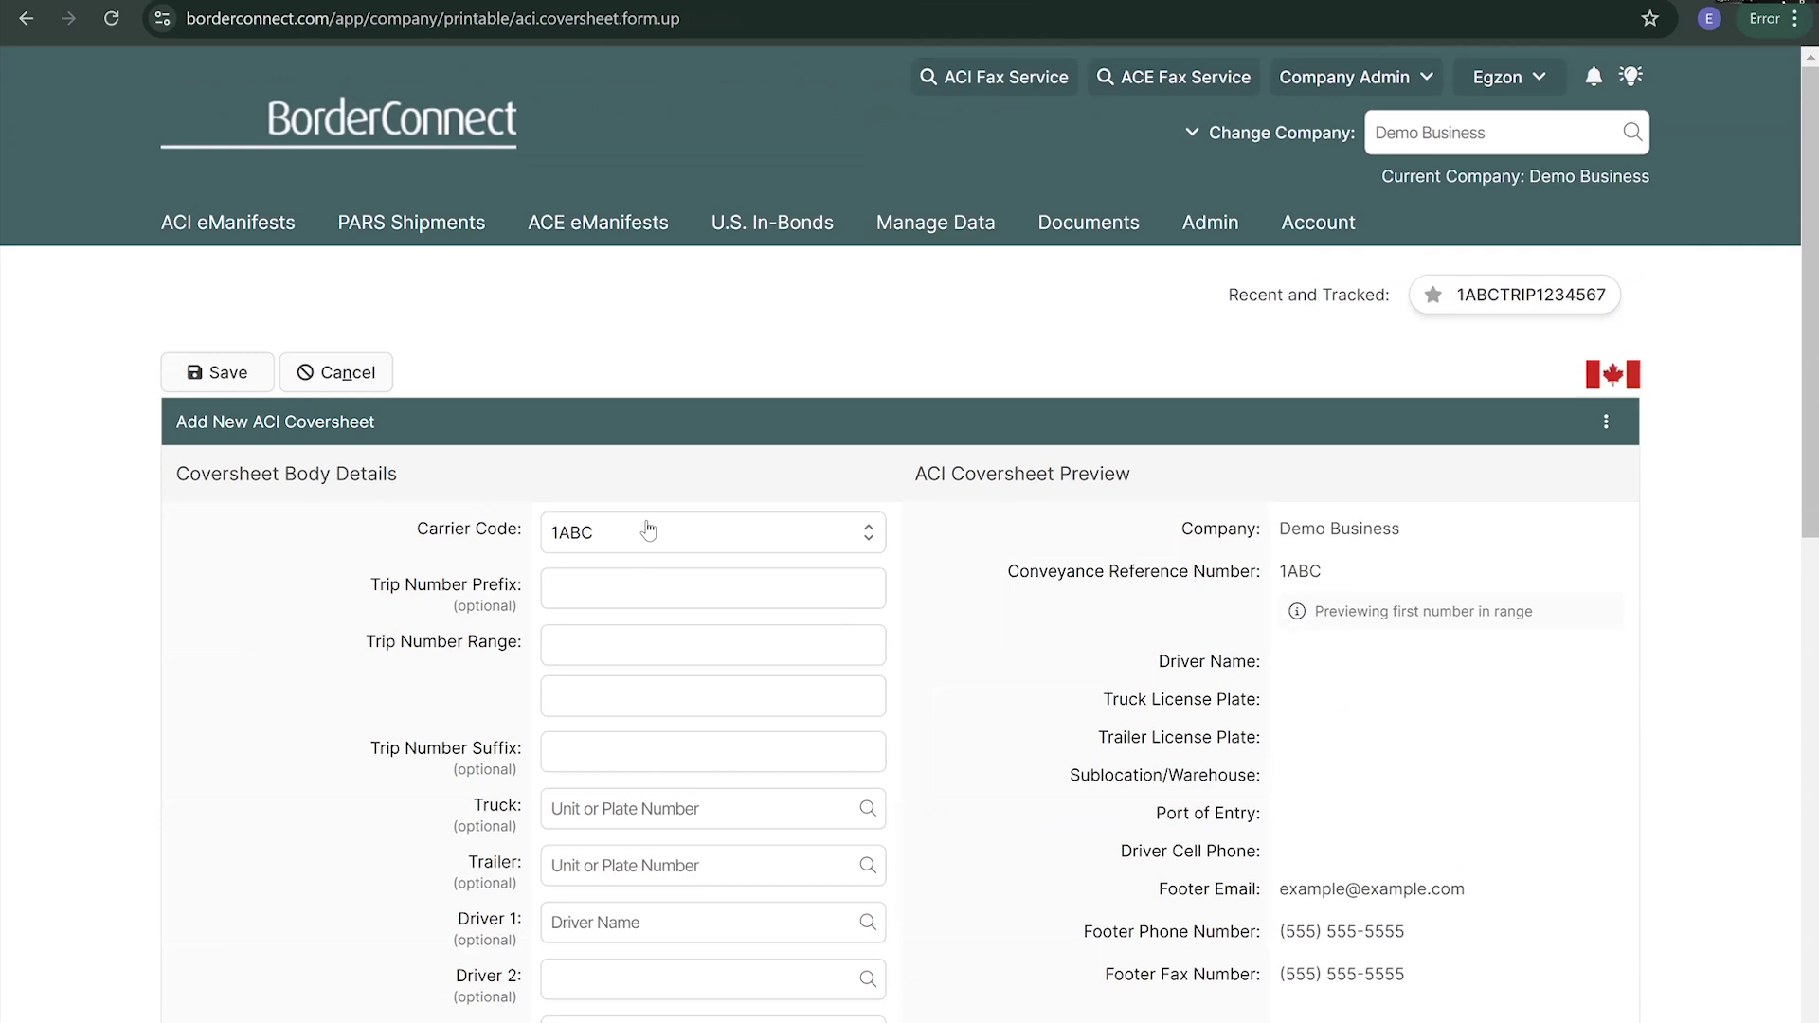
pyautogui.click(648, 530)
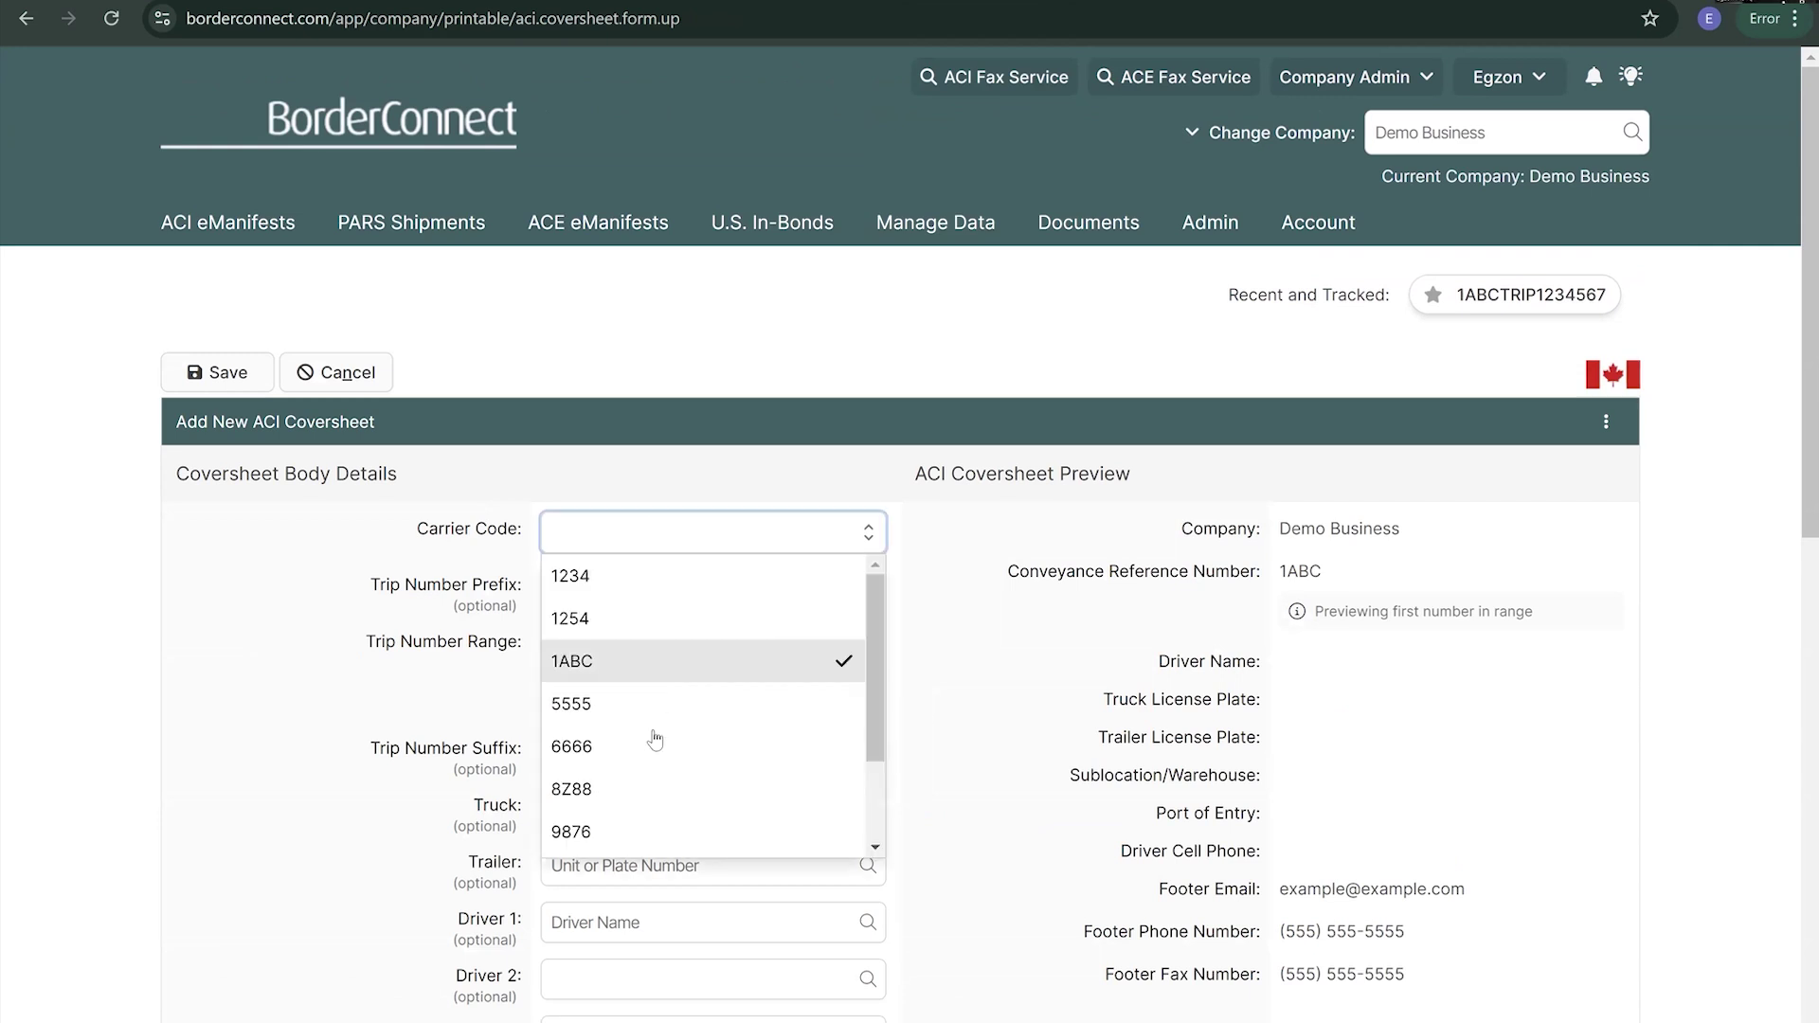
pyautogui.press('Escape')
pyautogui.click(613, 588)
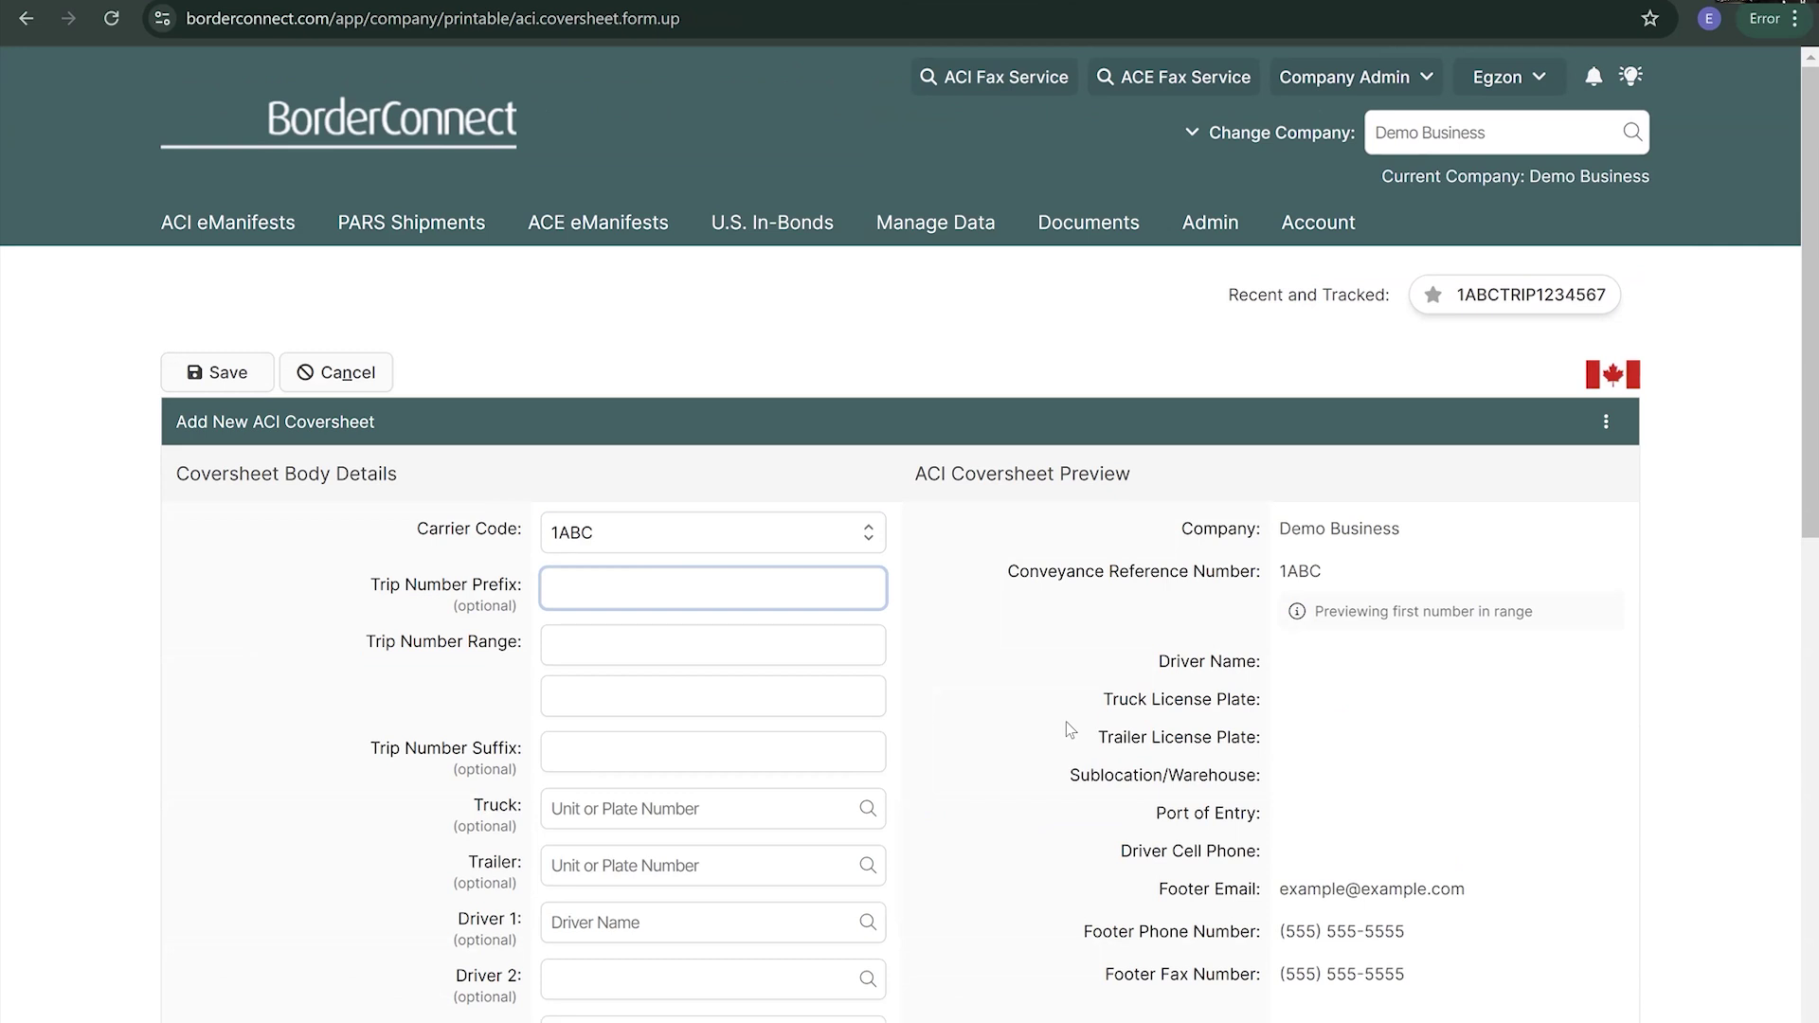
pyautogui.write('EGZON')
# - Set the trip number range from 01 to 10 and advance past Truck and Trailer to Driver 1
pyautogui.press('Tab')
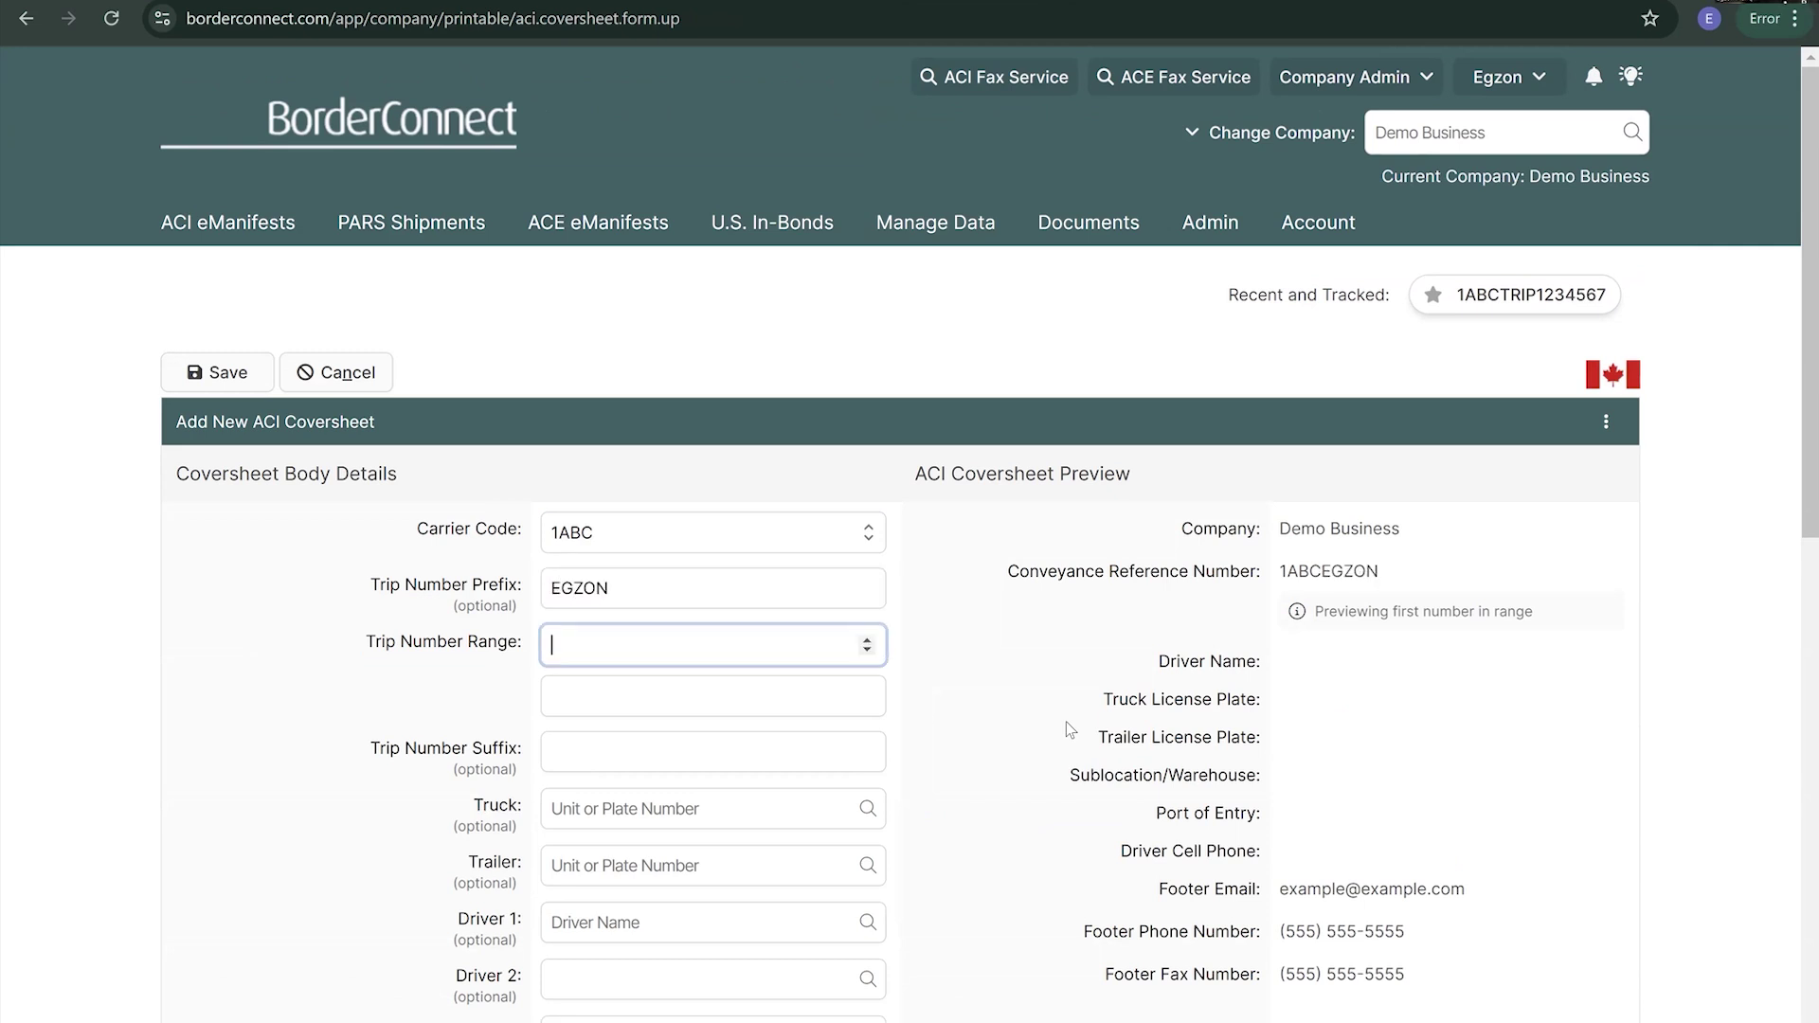
pyautogui.write('01')
pyautogui.press('Tab')
pyautogui.write('10')
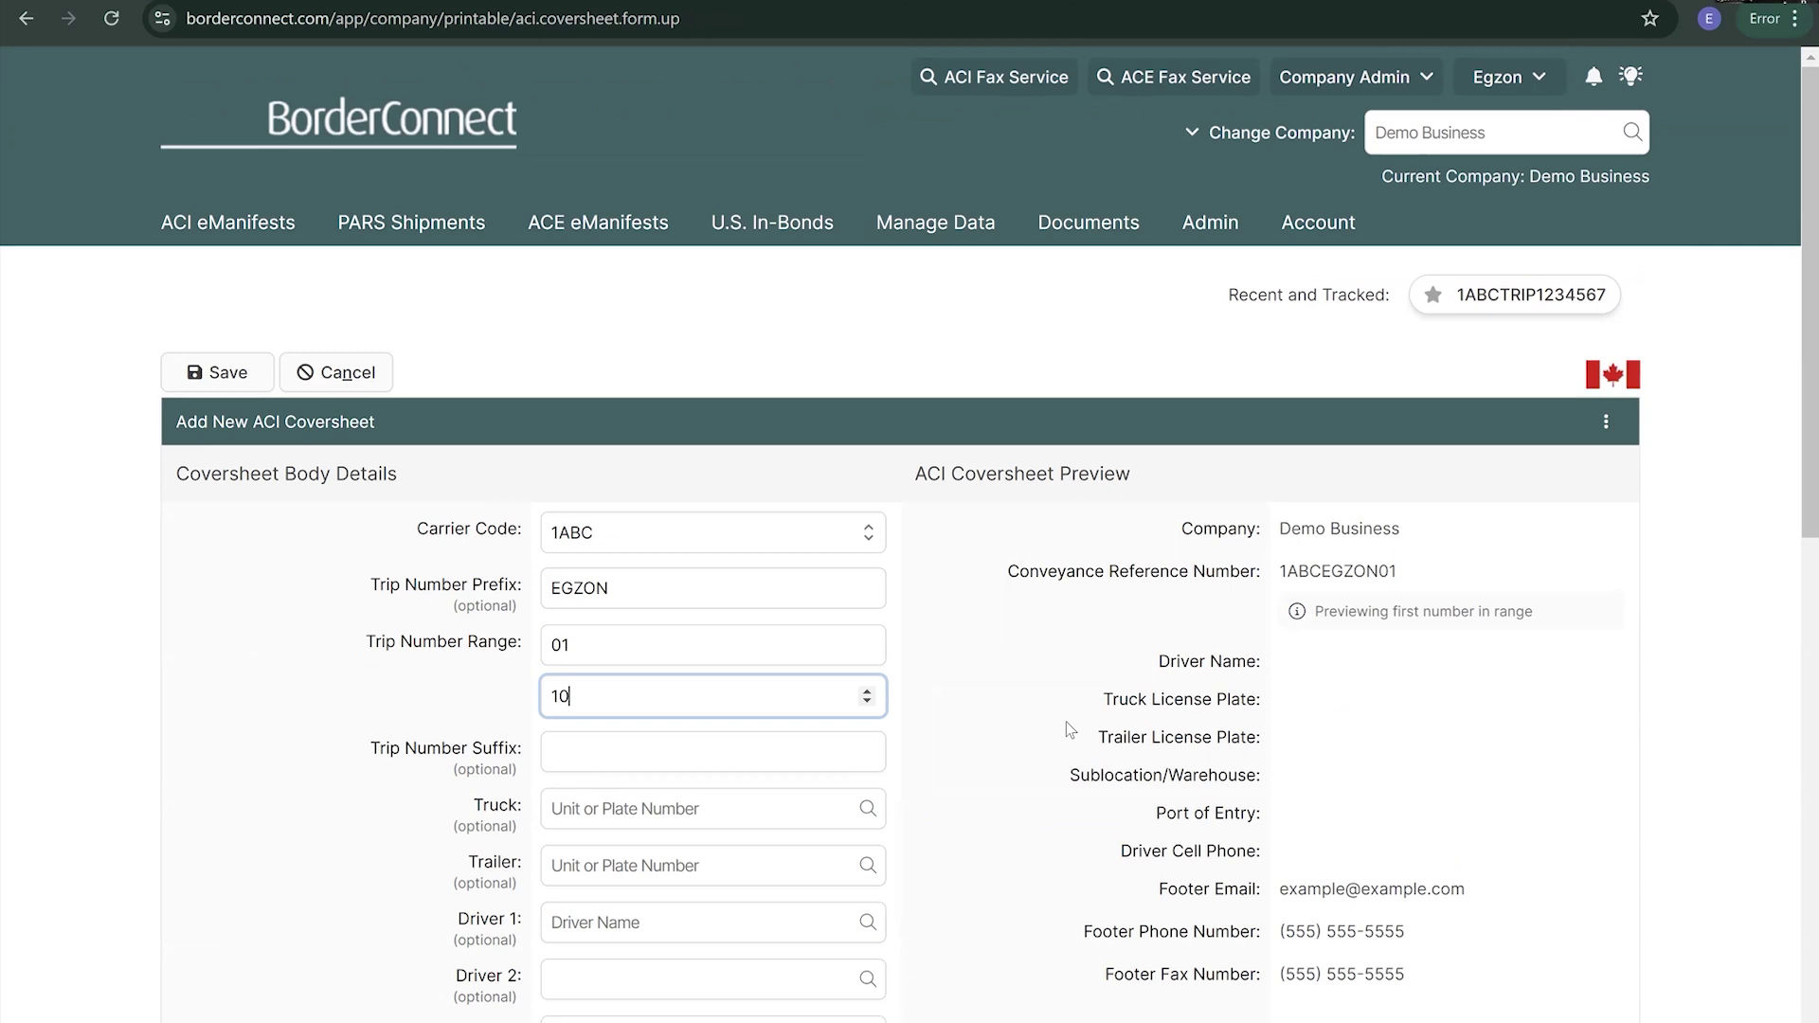
pyautogui.press('Tab')
pyautogui.scroll(-1, 568, 739)
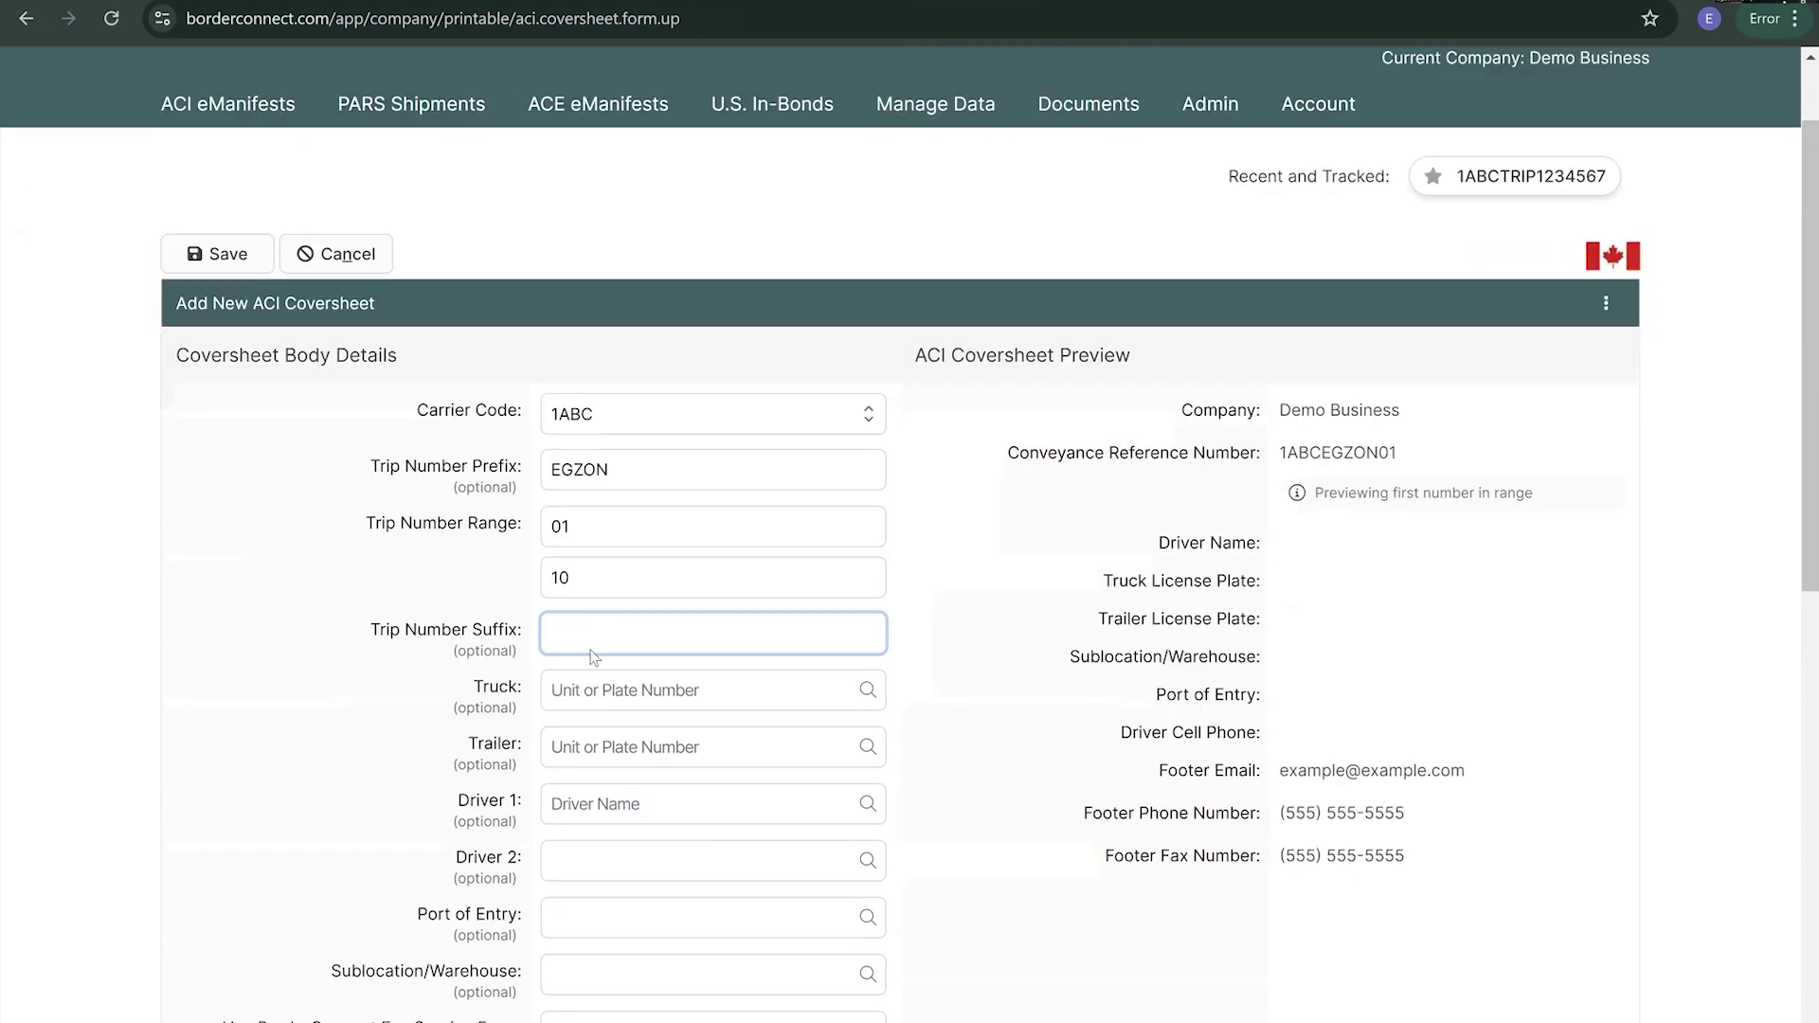
pyautogui.click(701, 691)
pyautogui.scroll(-1, 651, 704)
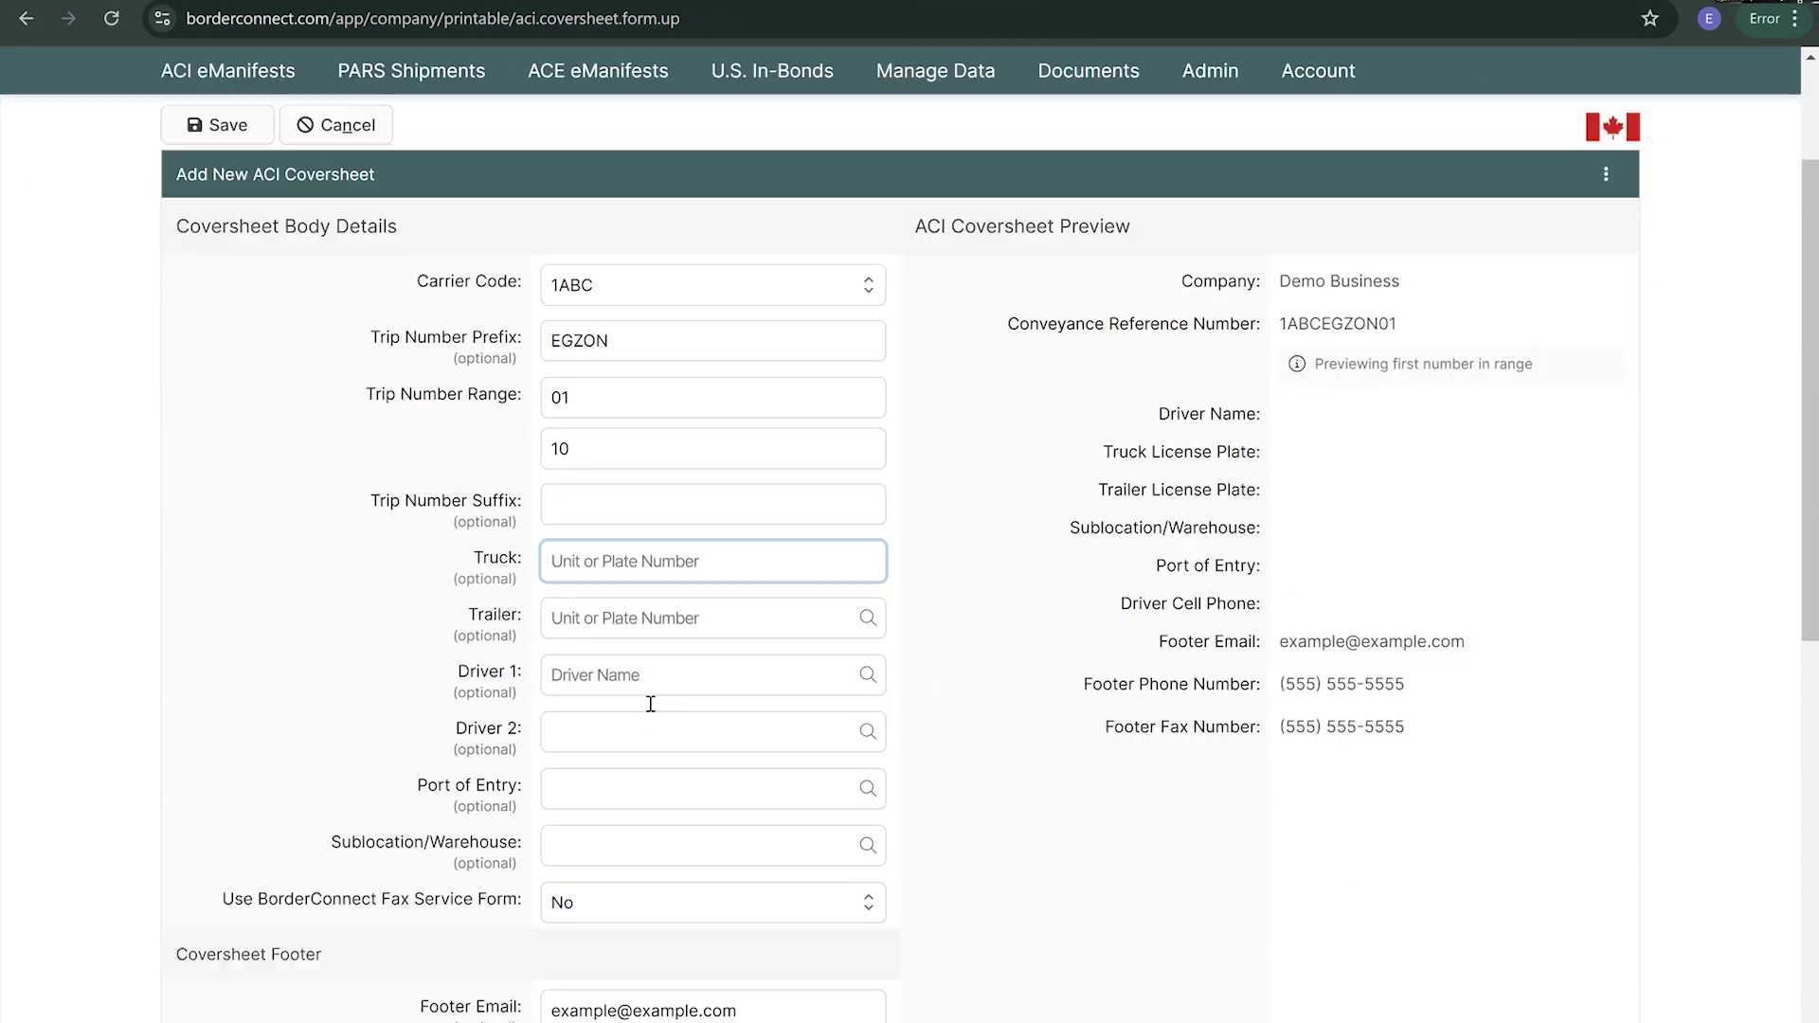
pyautogui.press('Tab')
pyautogui.press('Tab')
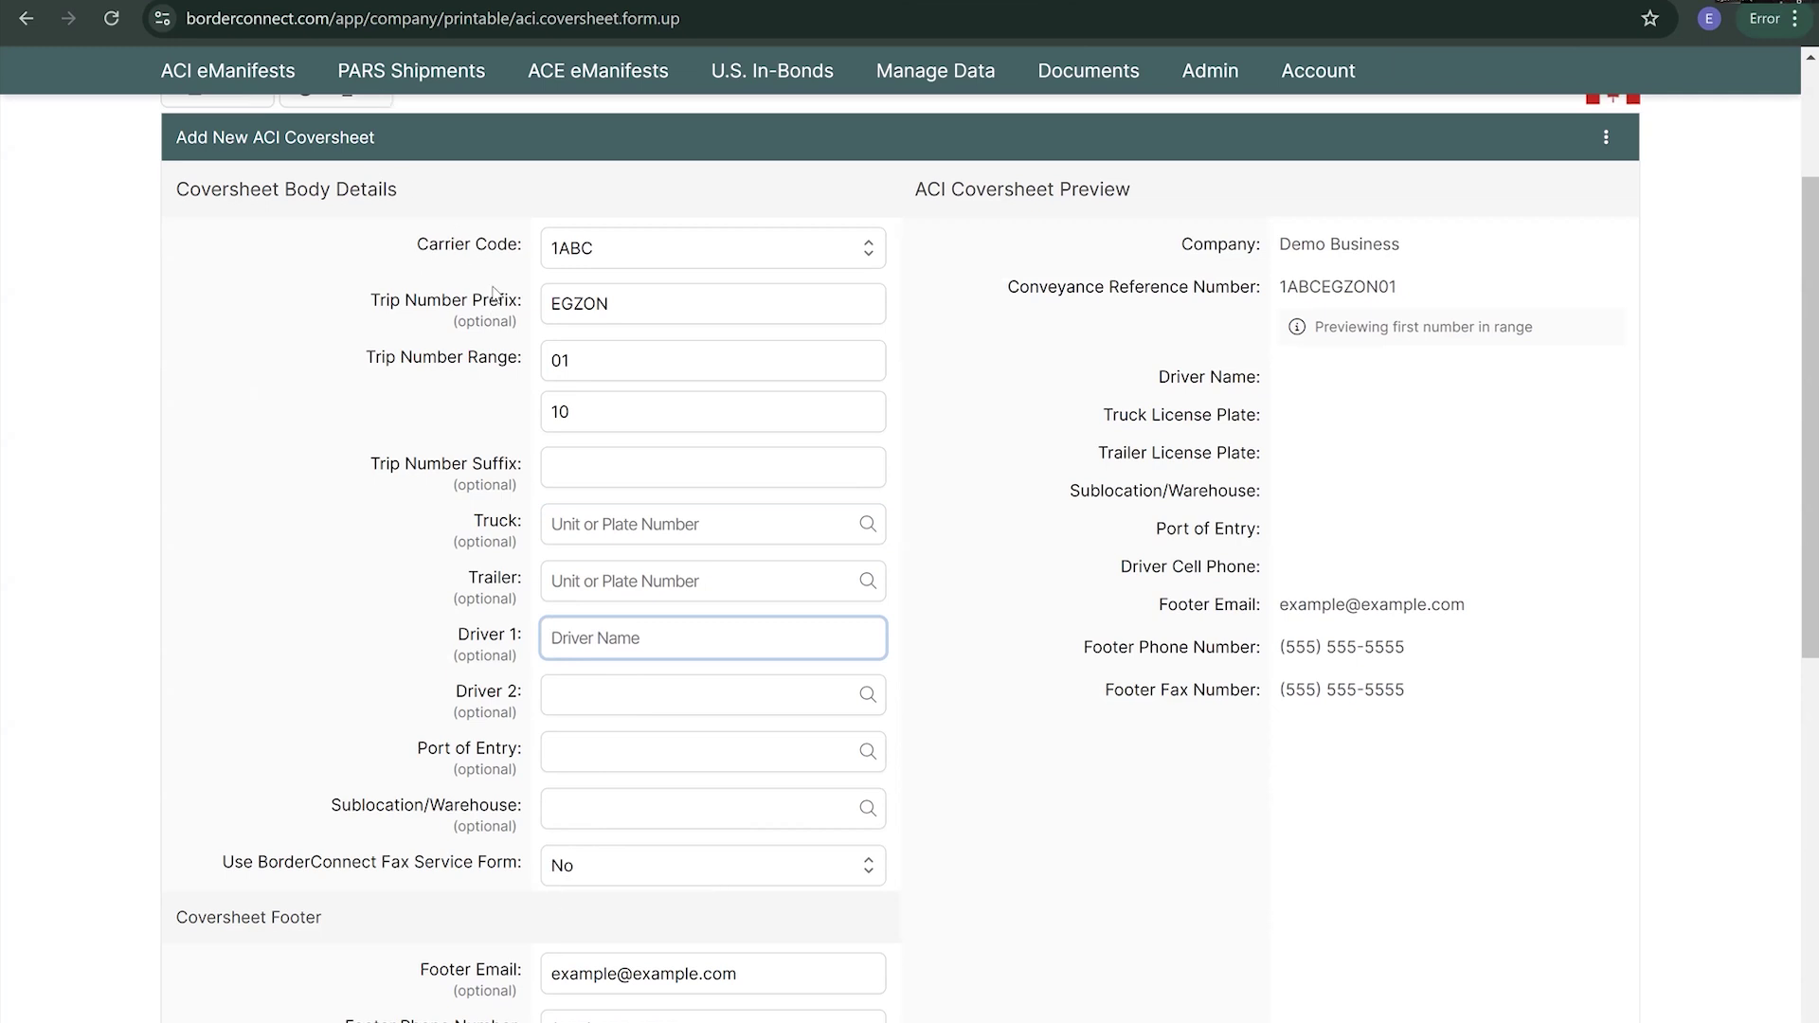
# - Replace the trip number prefix with TRIP so the reference reads 1ABCTRIP01, then review the footer fields
pyautogui.doubleClick(618, 301)
pyautogui.press('BackSpace')
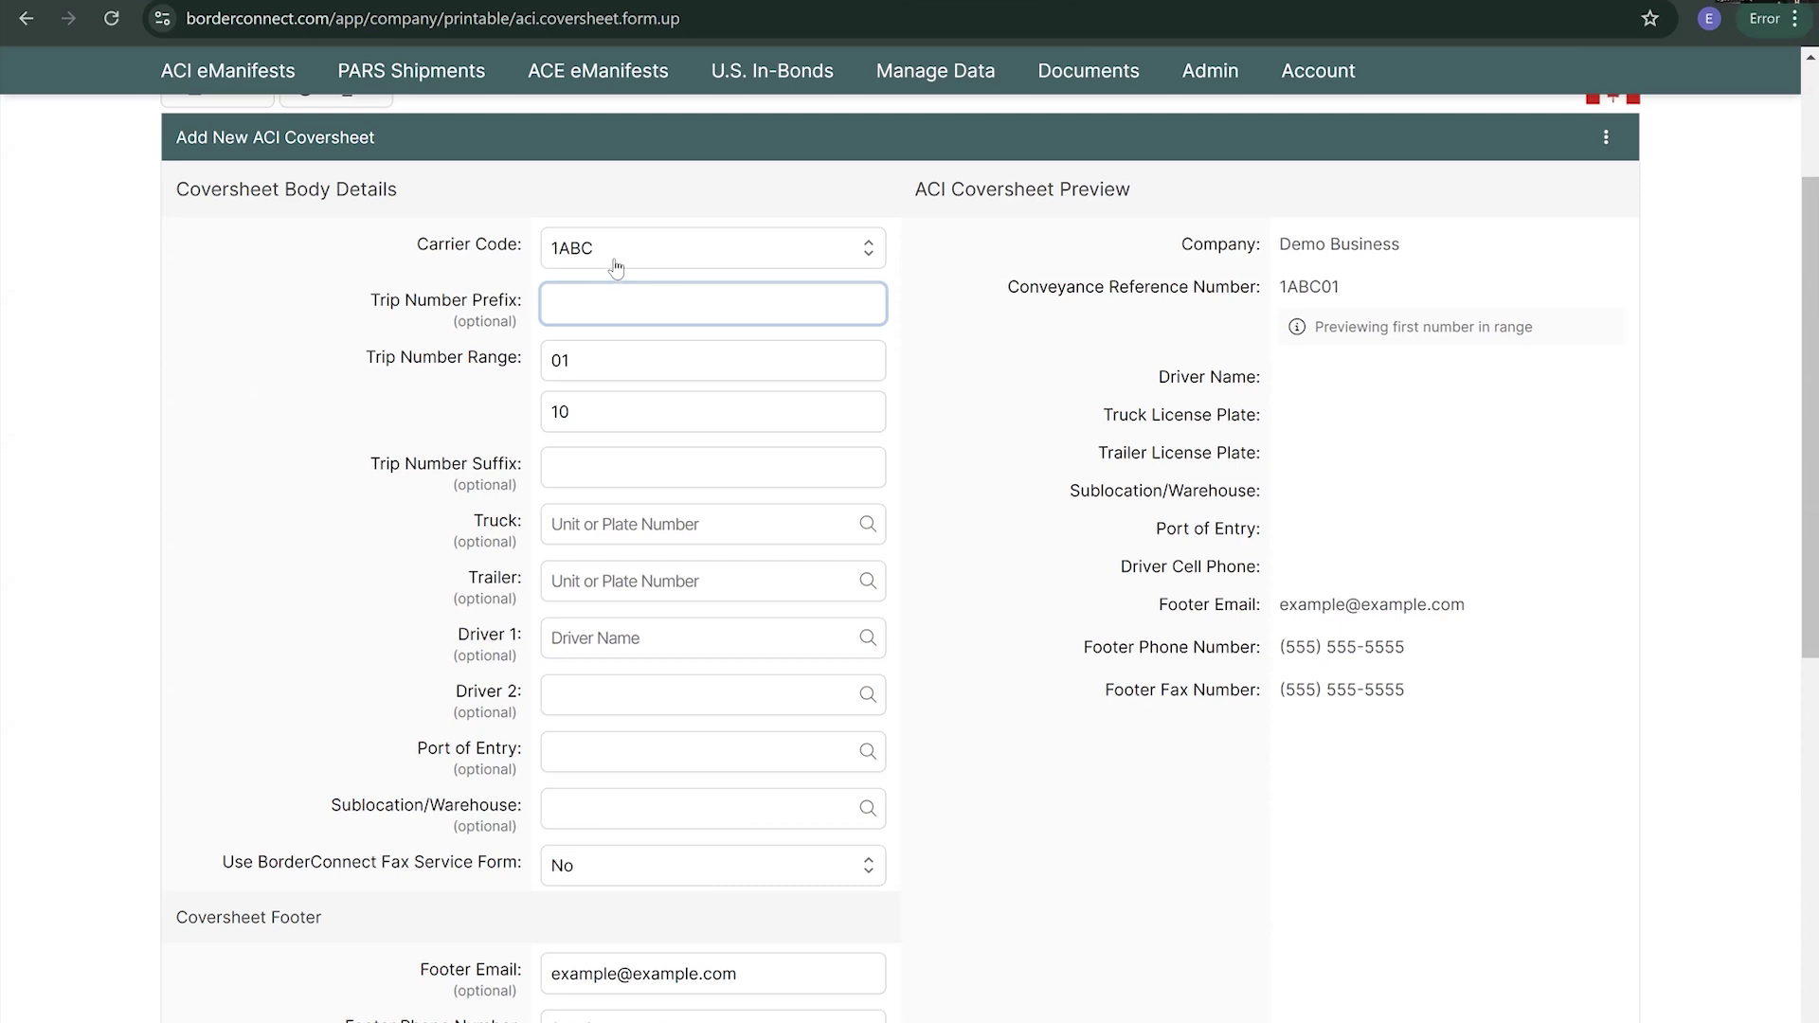
pyautogui.write('TRIP')
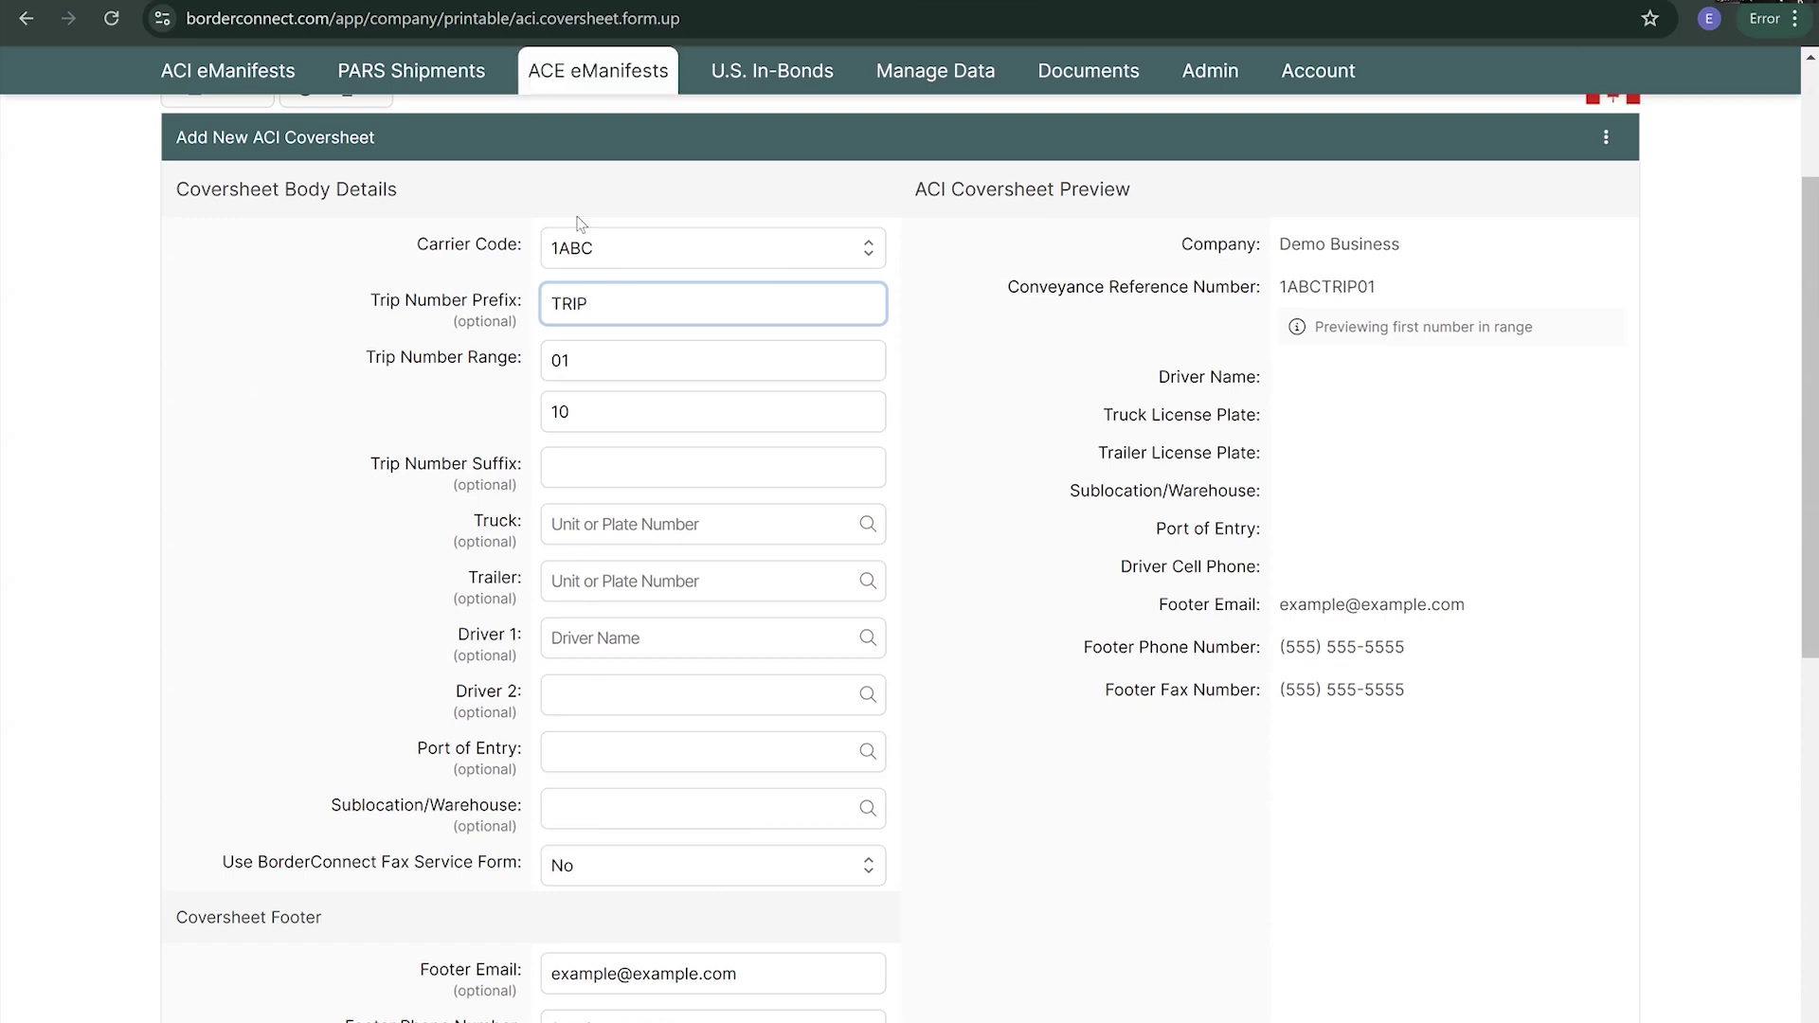
pyautogui.scroll(-1, 524, 740)
pyautogui.scroll(-1, 524, 740)
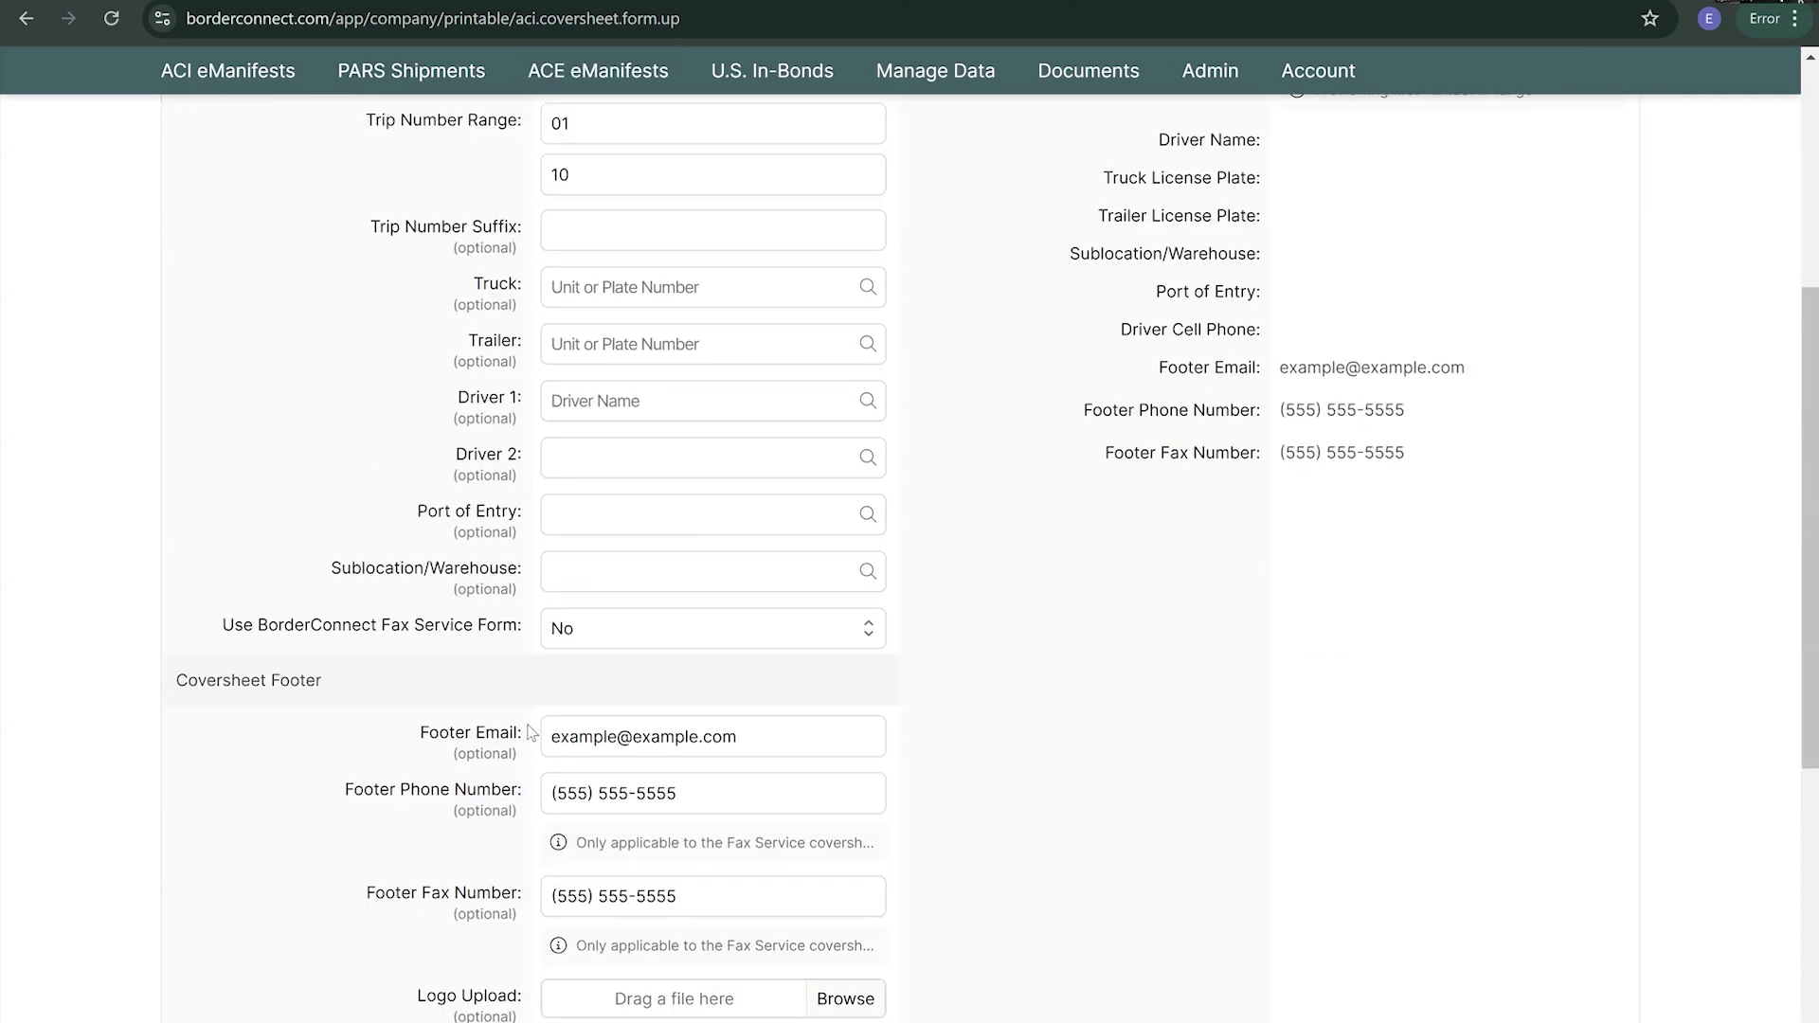
pyautogui.scroll(-1, 530, 732)
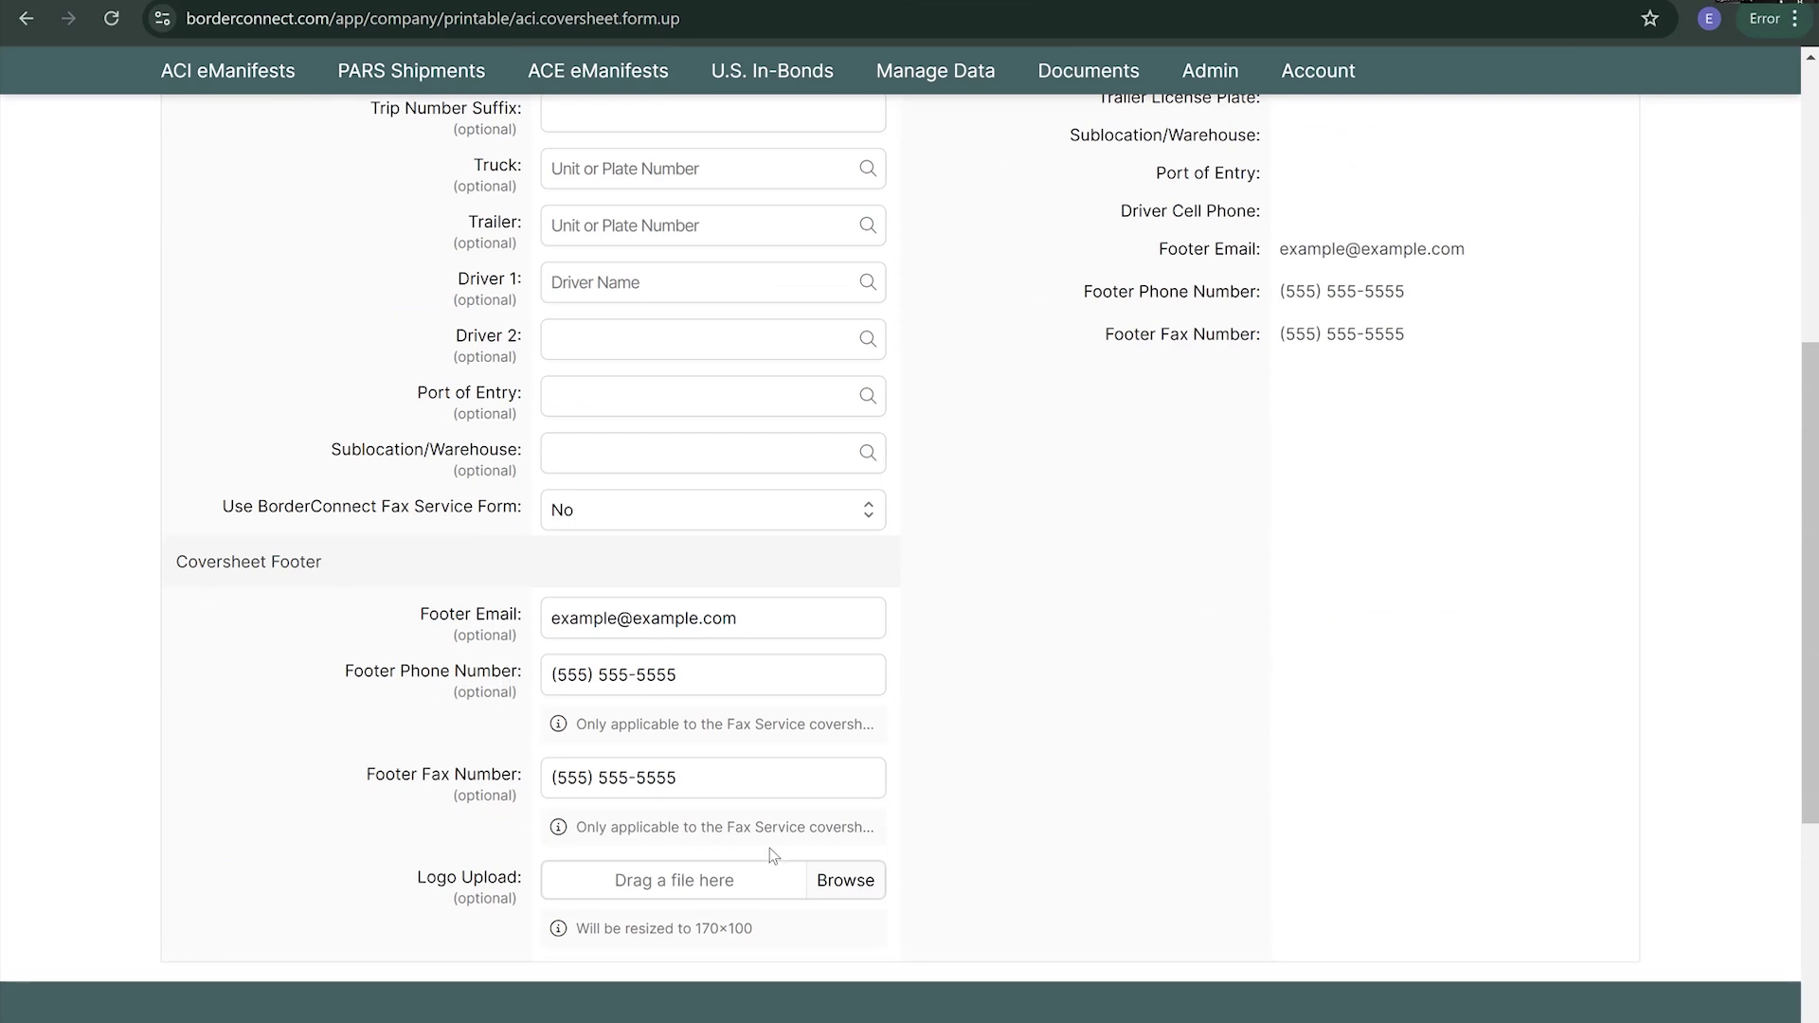
pyautogui.scroll(6, 663, 806)
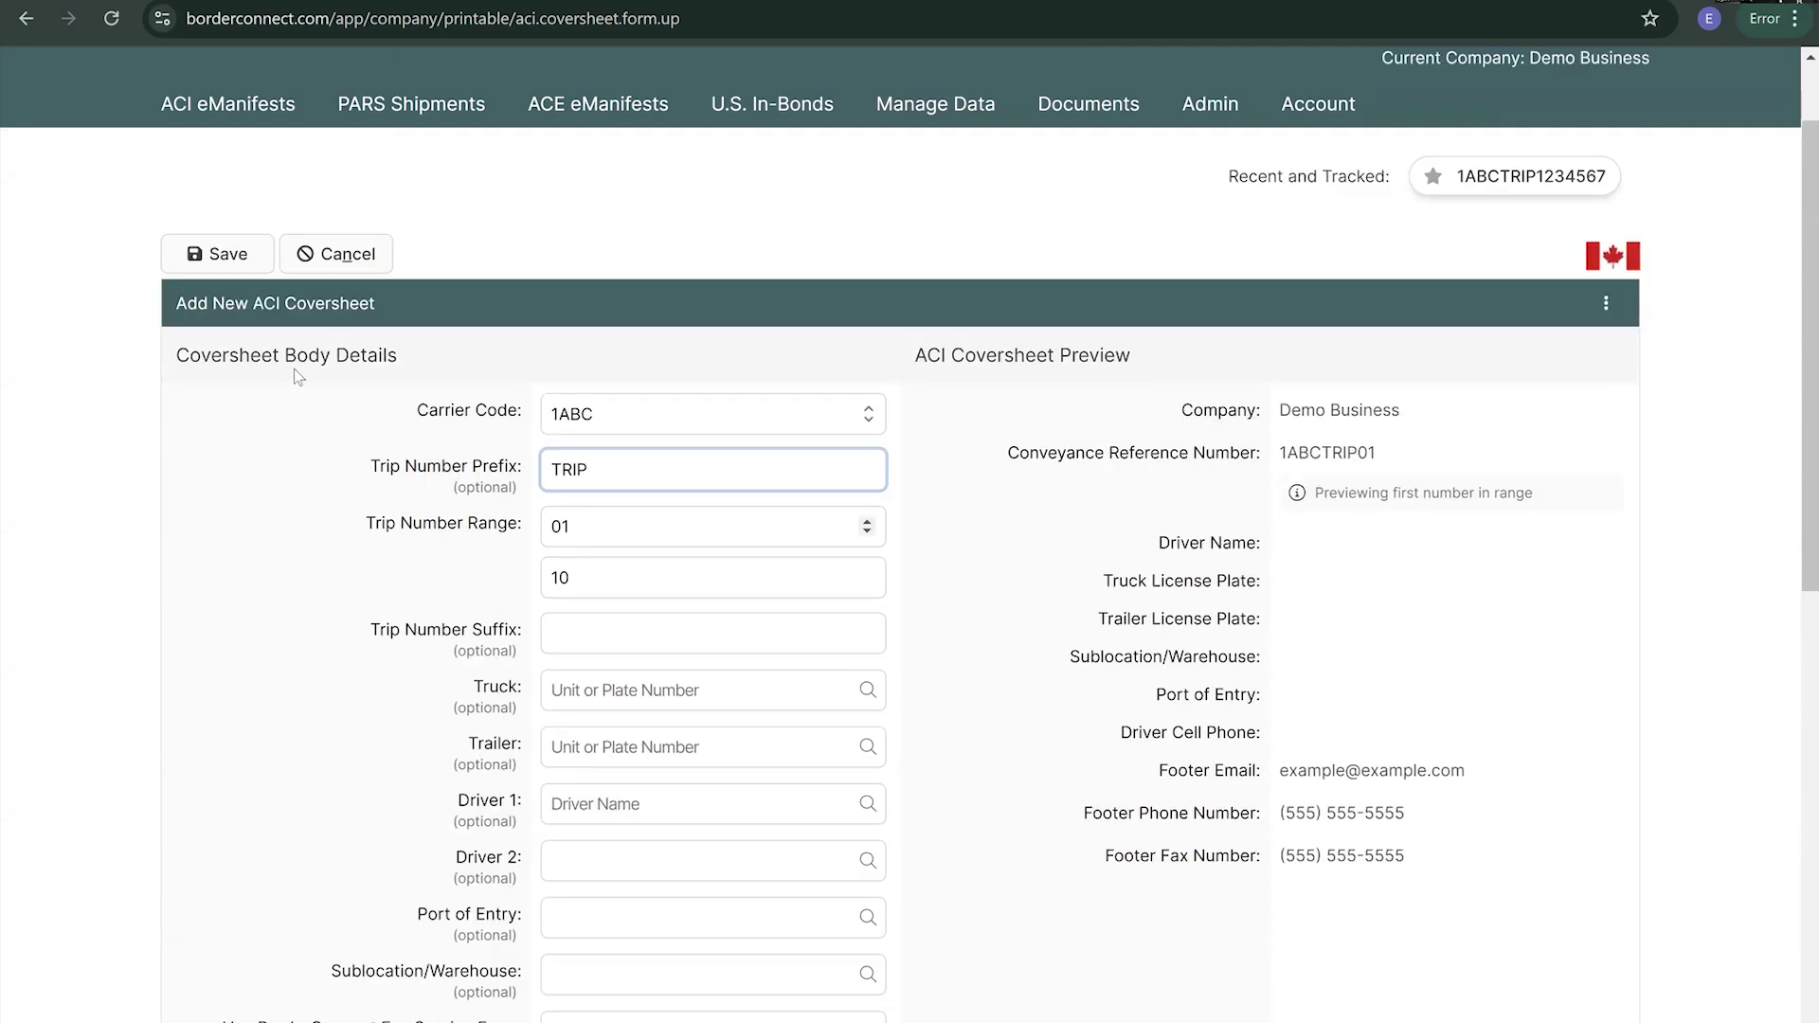
# - Save the TRIP01–TRIP10 coversheet and scroll through its 10-page PDF preview
pyautogui.click(202, 255)
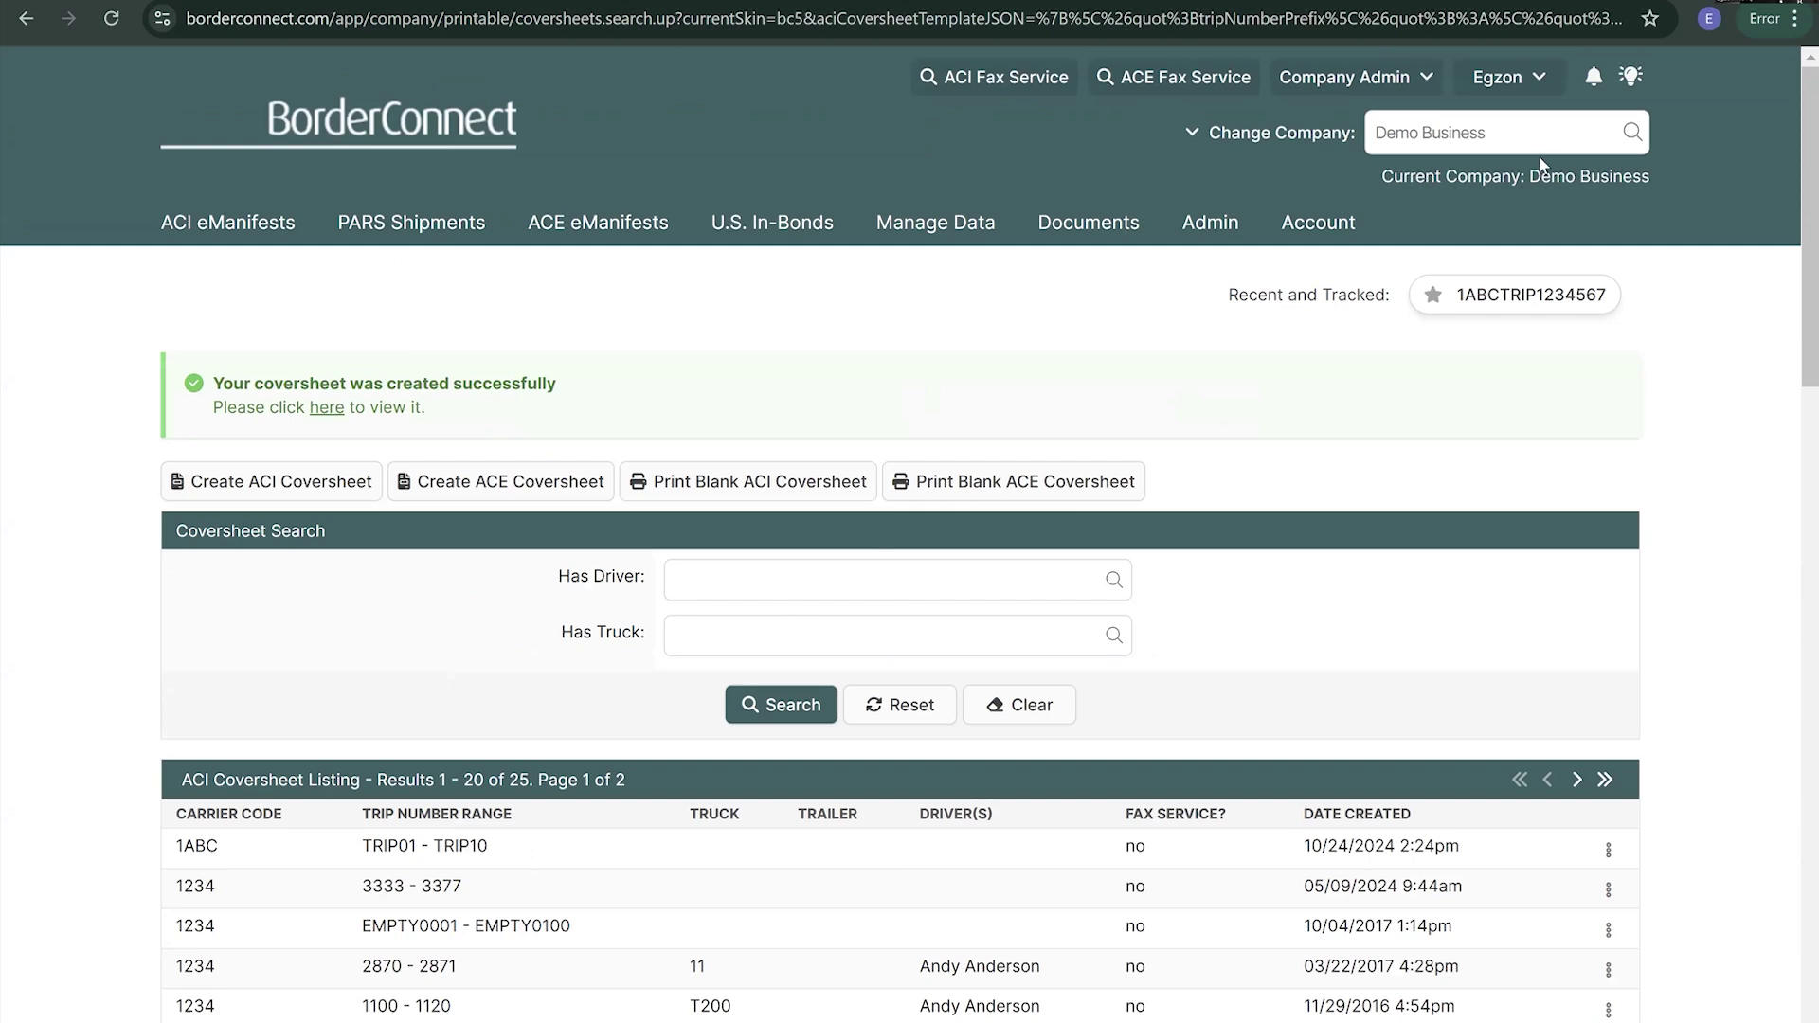
pyautogui.scroll(-1, 1625, 732)
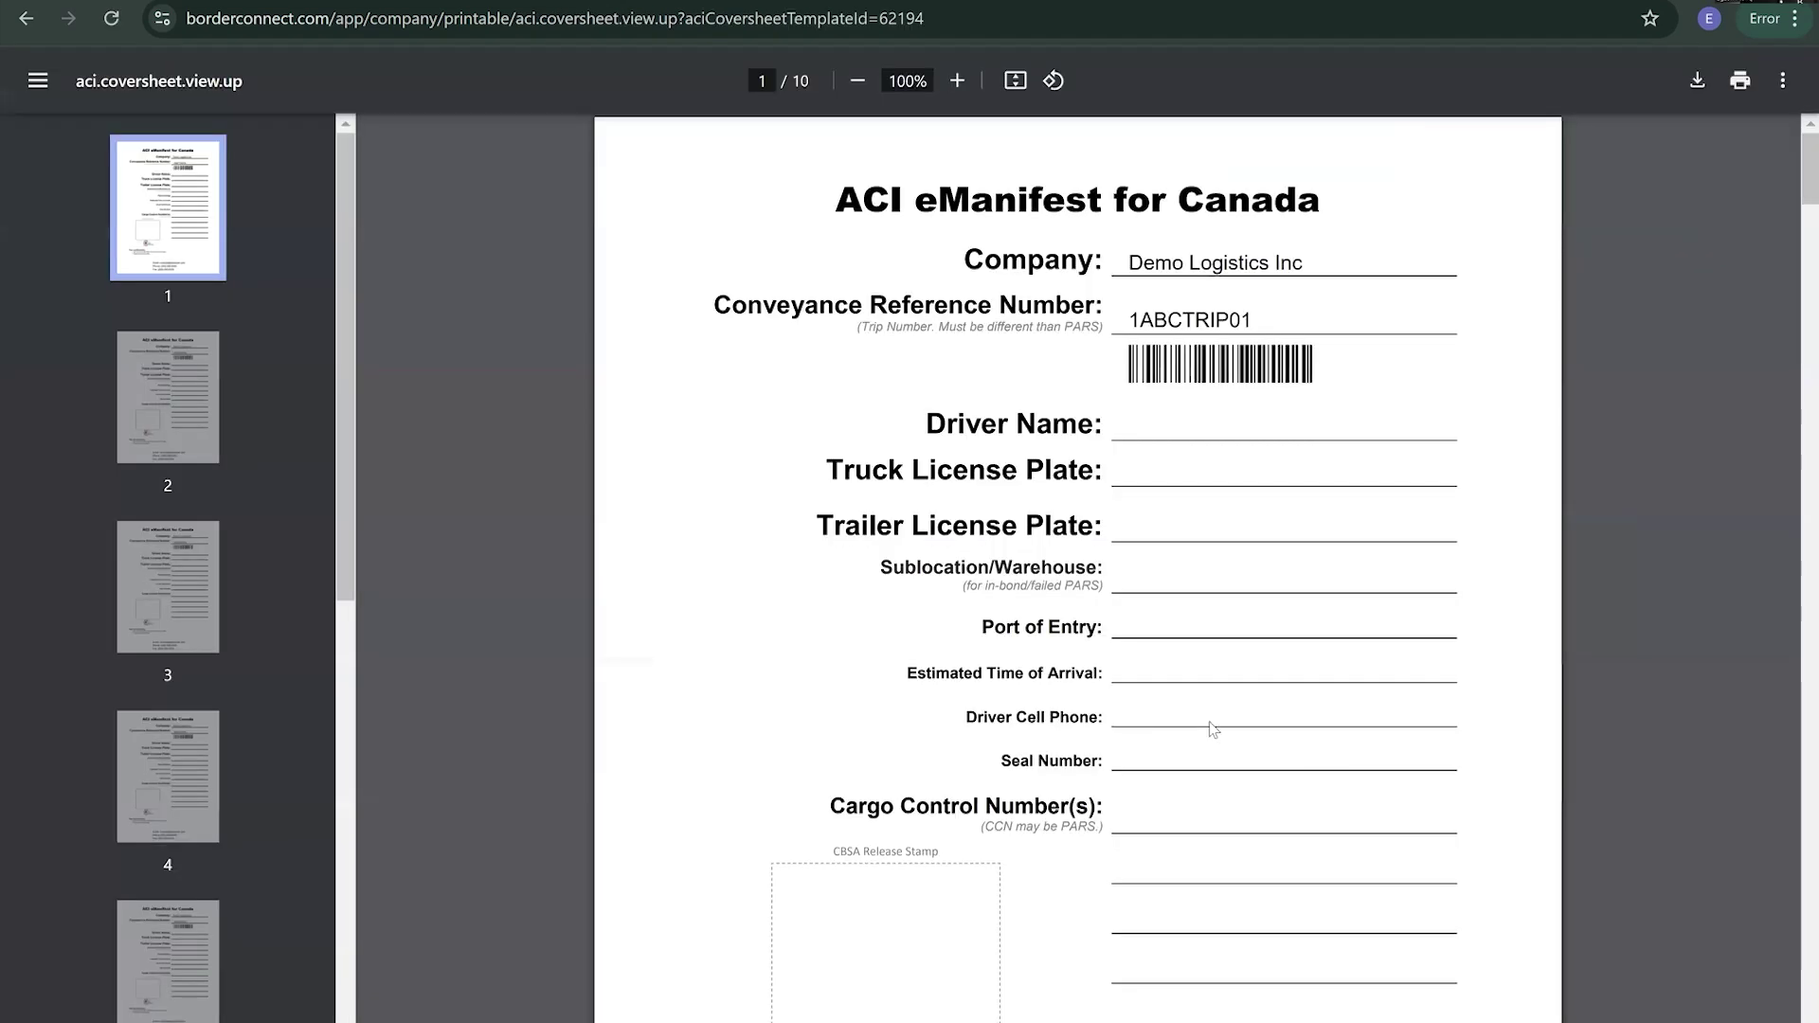
pyautogui.scroll(-4, 1210, 706)
pyautogui.scroll(-20, 1205, 709)
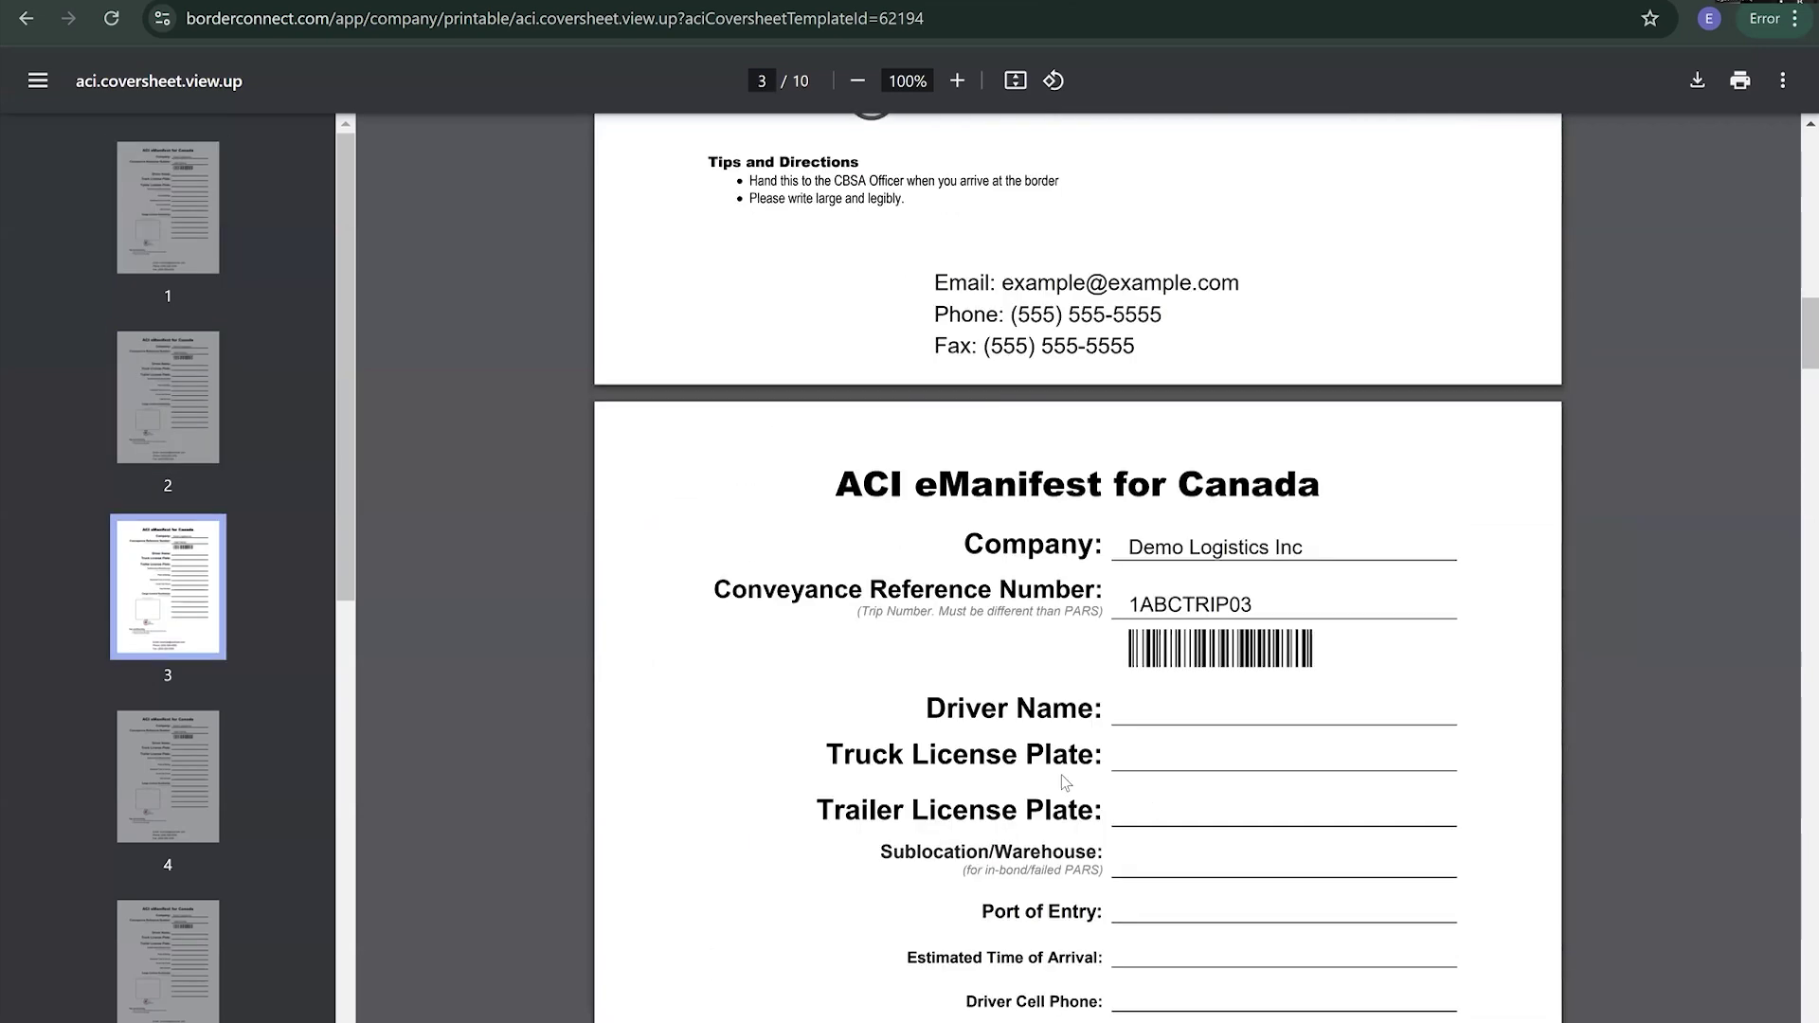
pyautogui.scroll(20, 1061, 786)
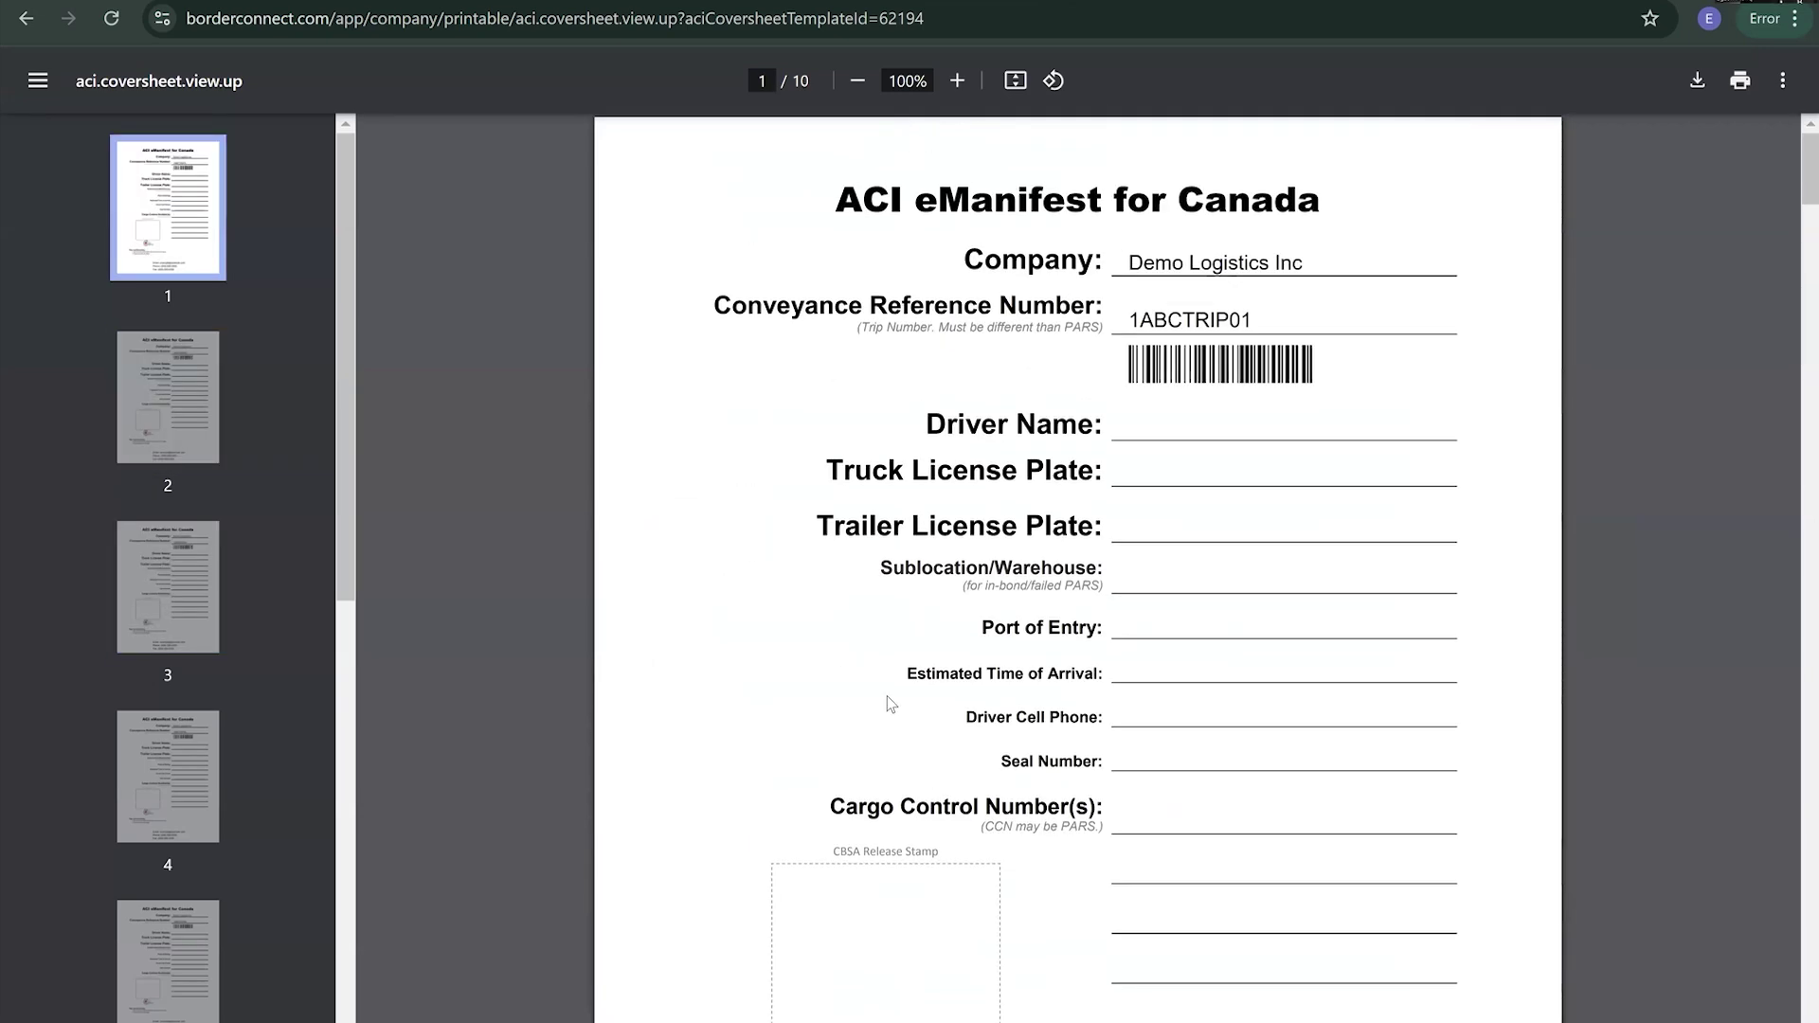
pyautogui.scroll(-6, 882, 629)
pyautogui.scroll(6, 912, 655)
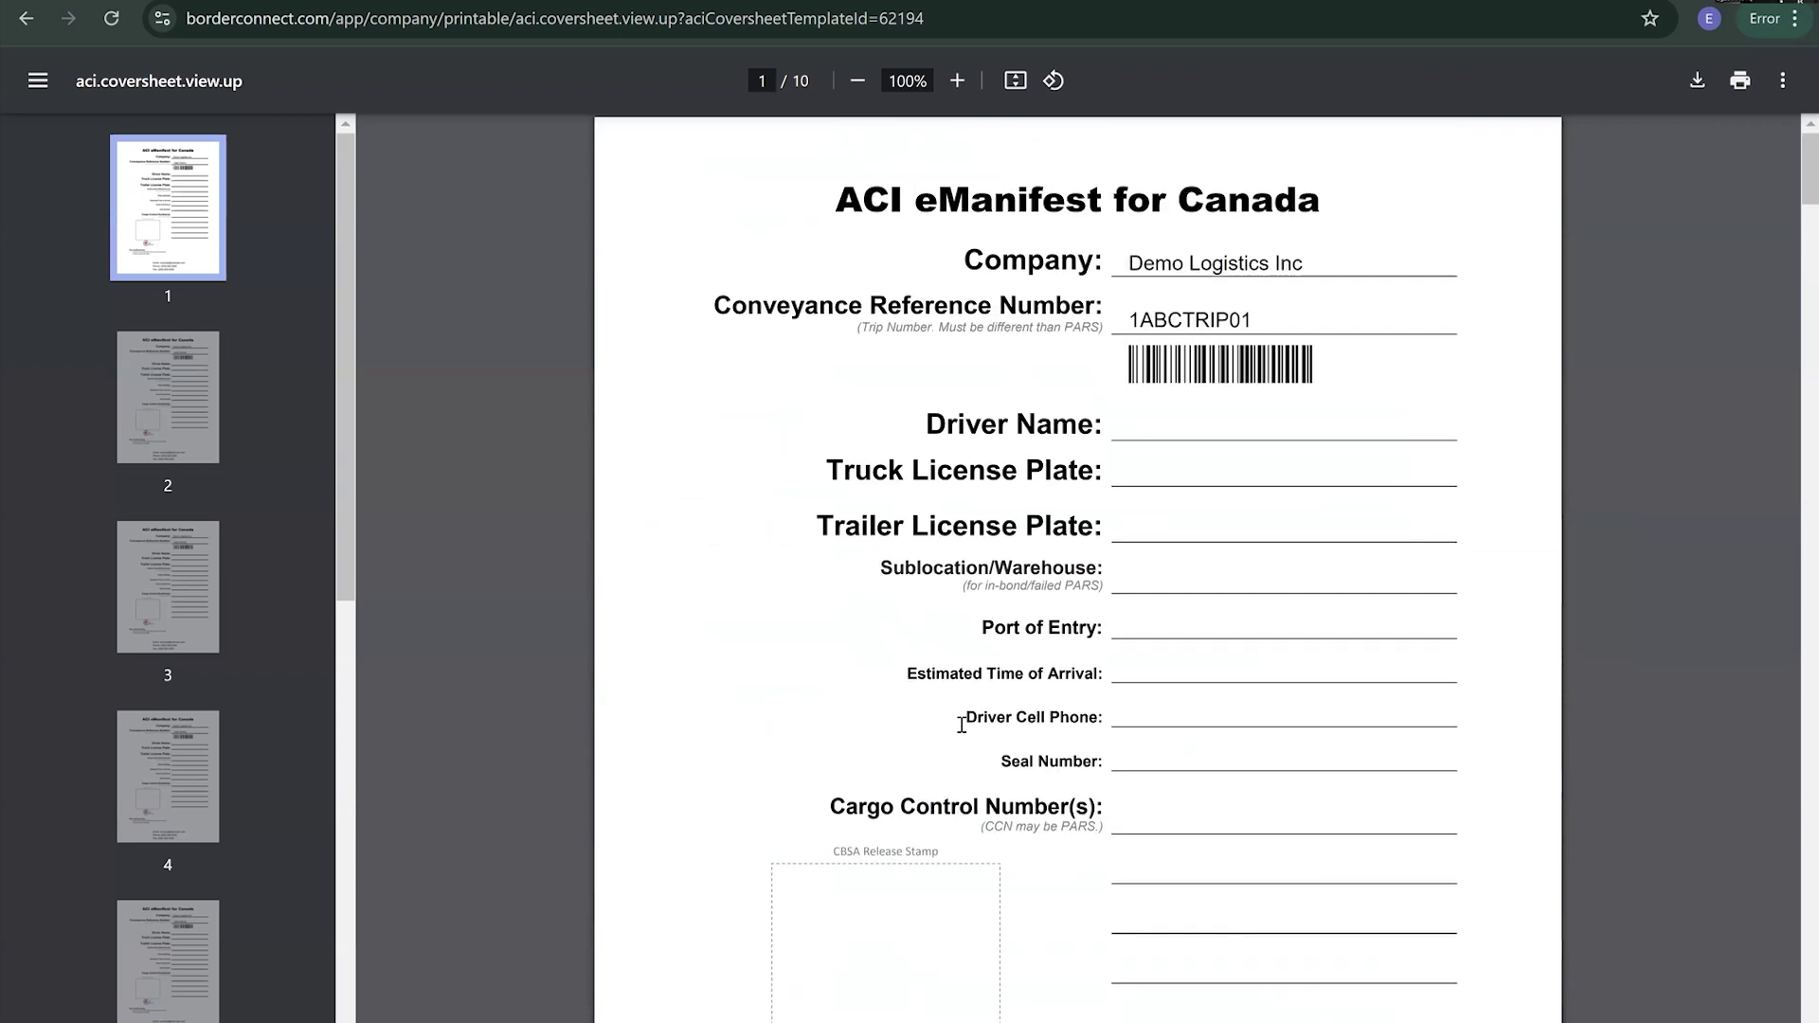
# - Select the conveyance reference 1ABCTRIP01, then return to the coversheet listing
pyautogui.doubleClick(1215, 320)
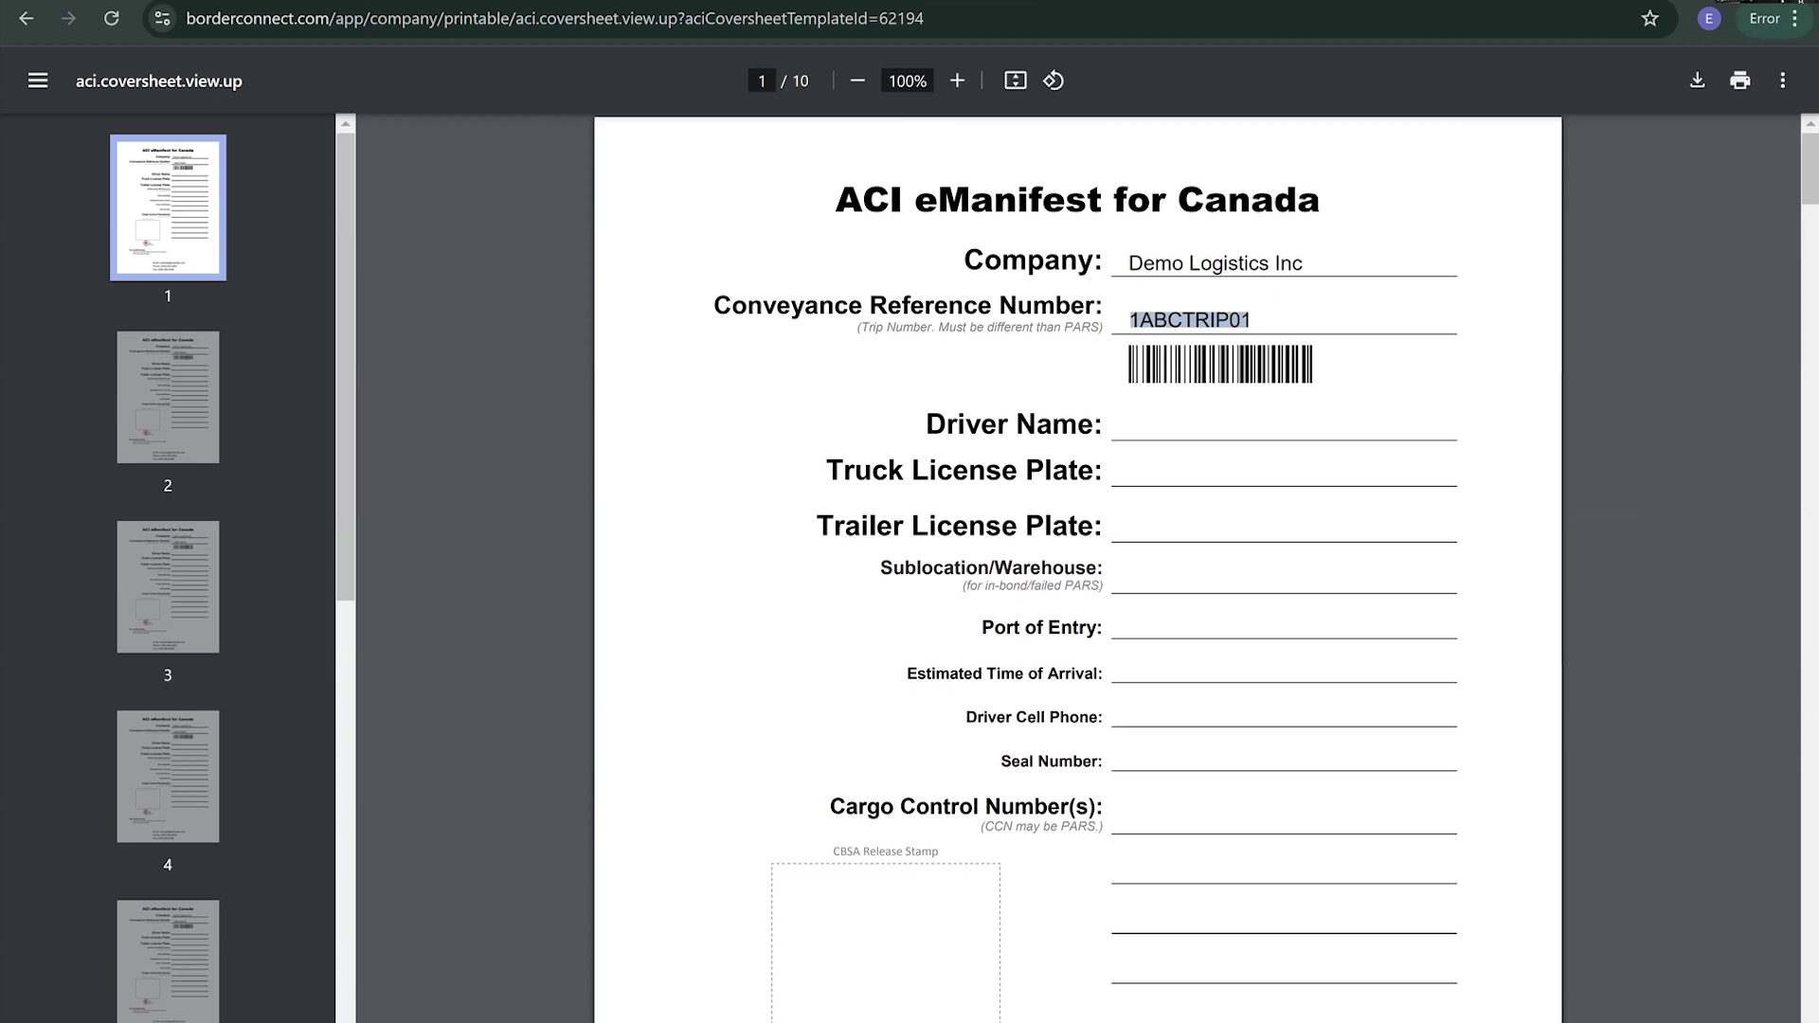
pyautogui.click(426, 1)
pyautogui.click(23, 20)
pyautogui.scroll(-3, 679, 785)
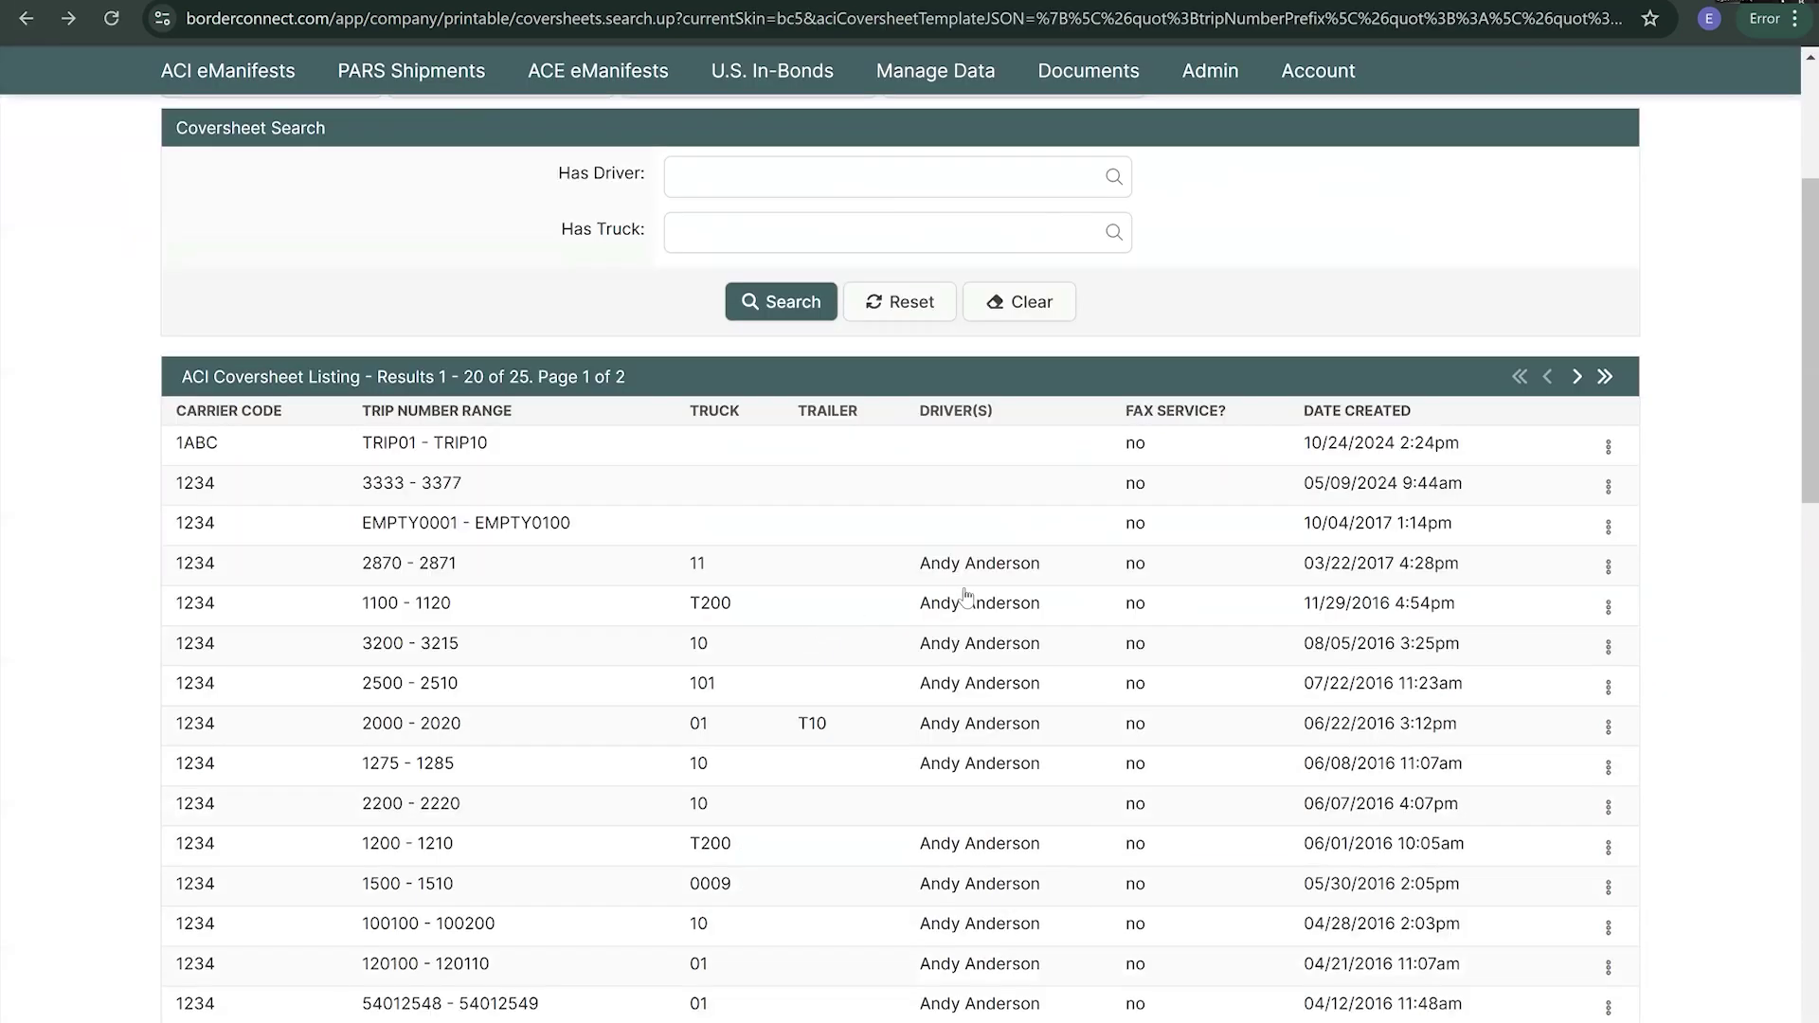
pyautogui.scroll(-2, 667, 677)
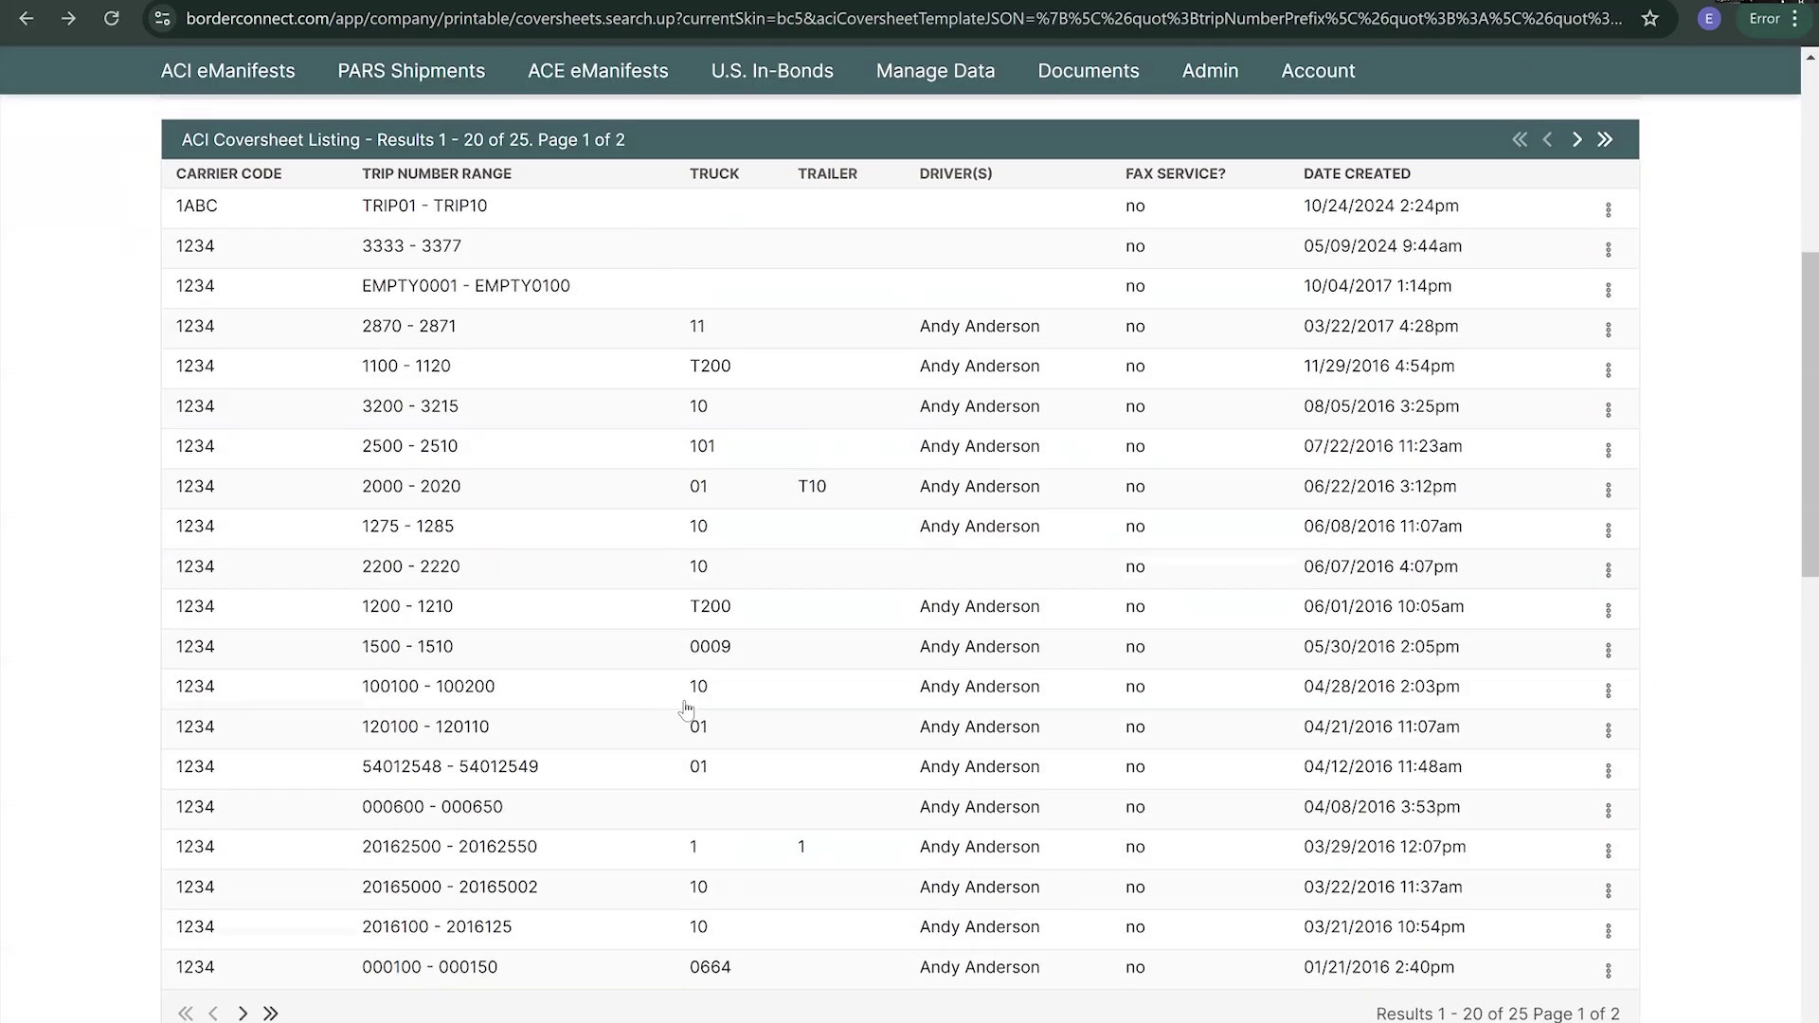
pyautogui.scroll(3, 694, 749)
pyautogui.scroll(2, 695, 761)
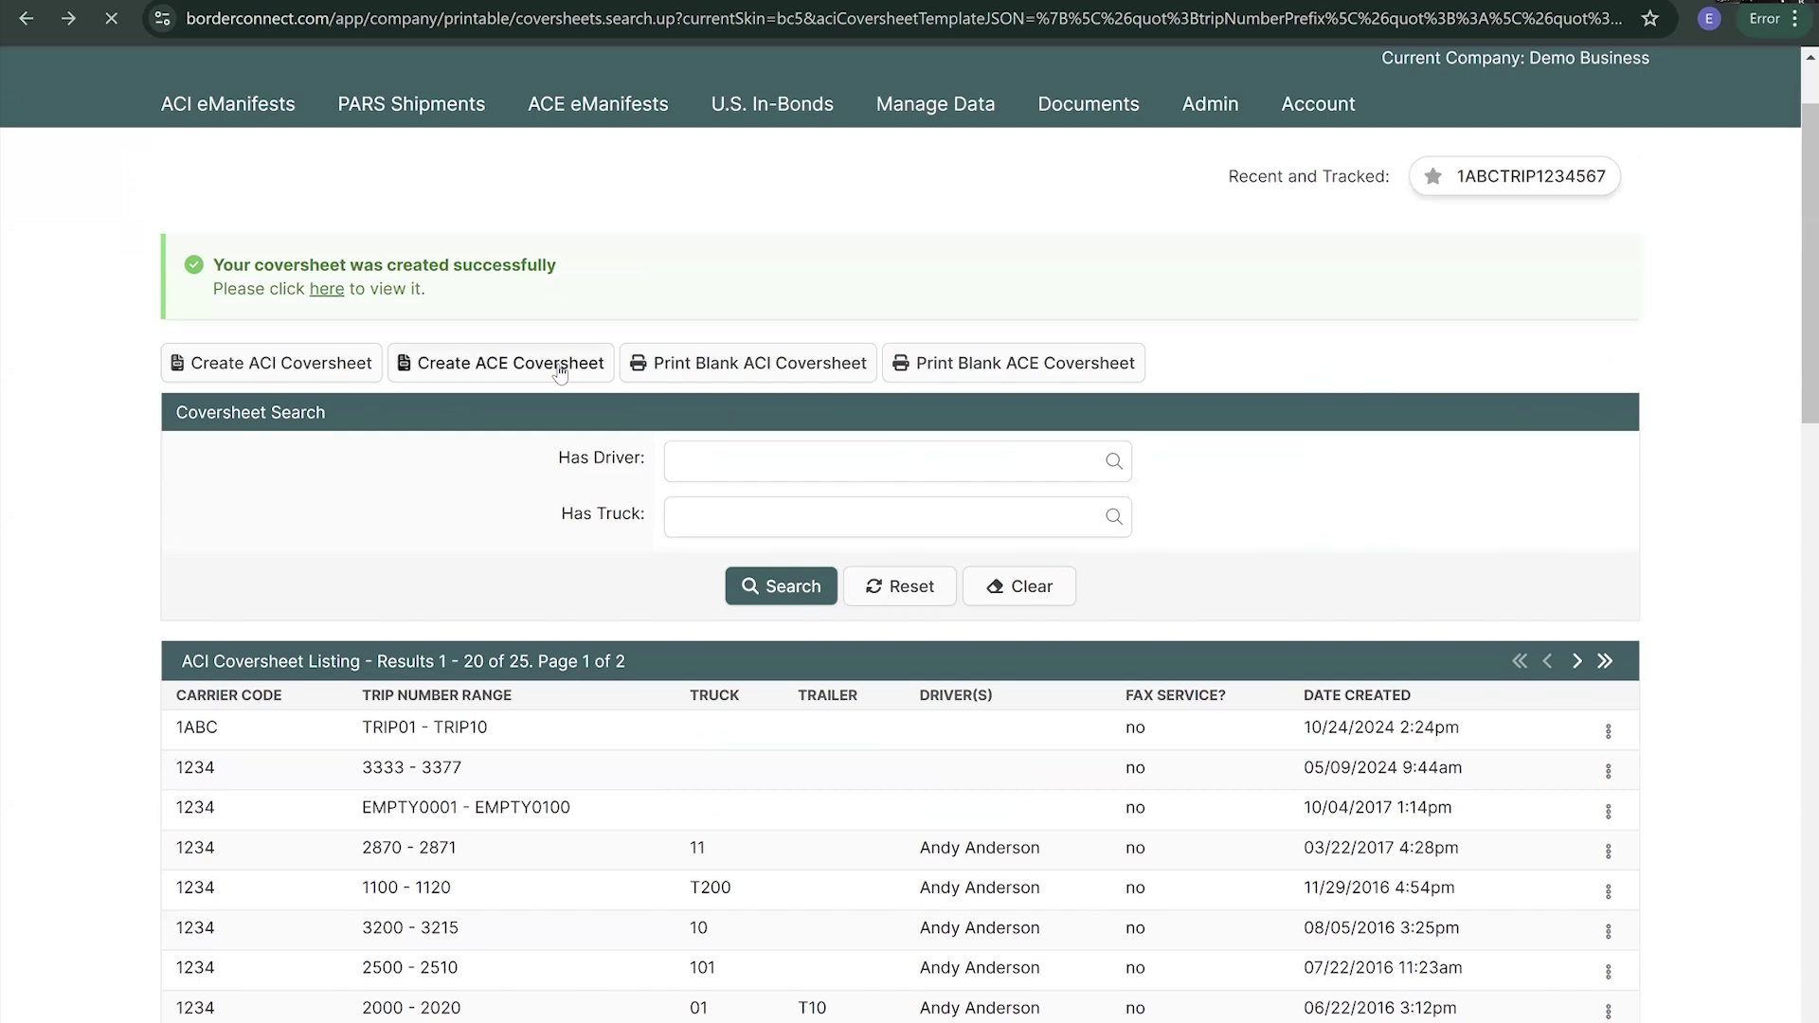
pyautogui.scroll(-4, 733, 627)
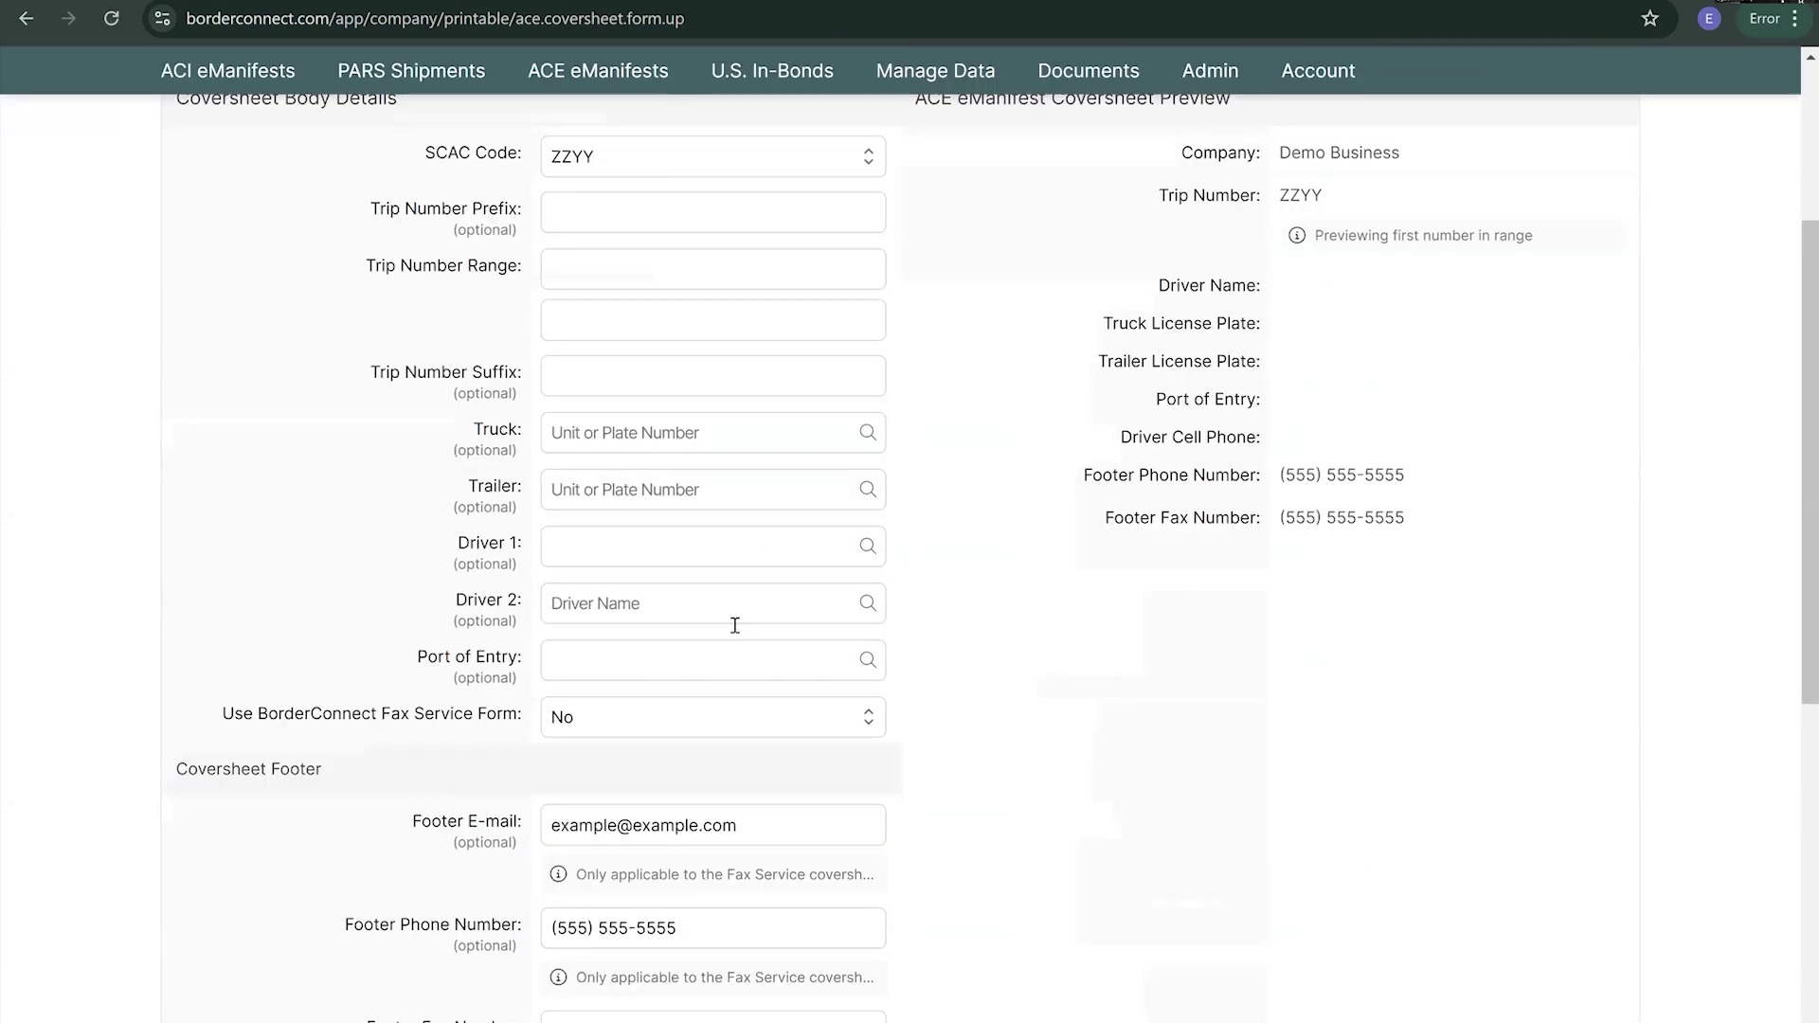
pyautogui.scroll(3, 893, 635)
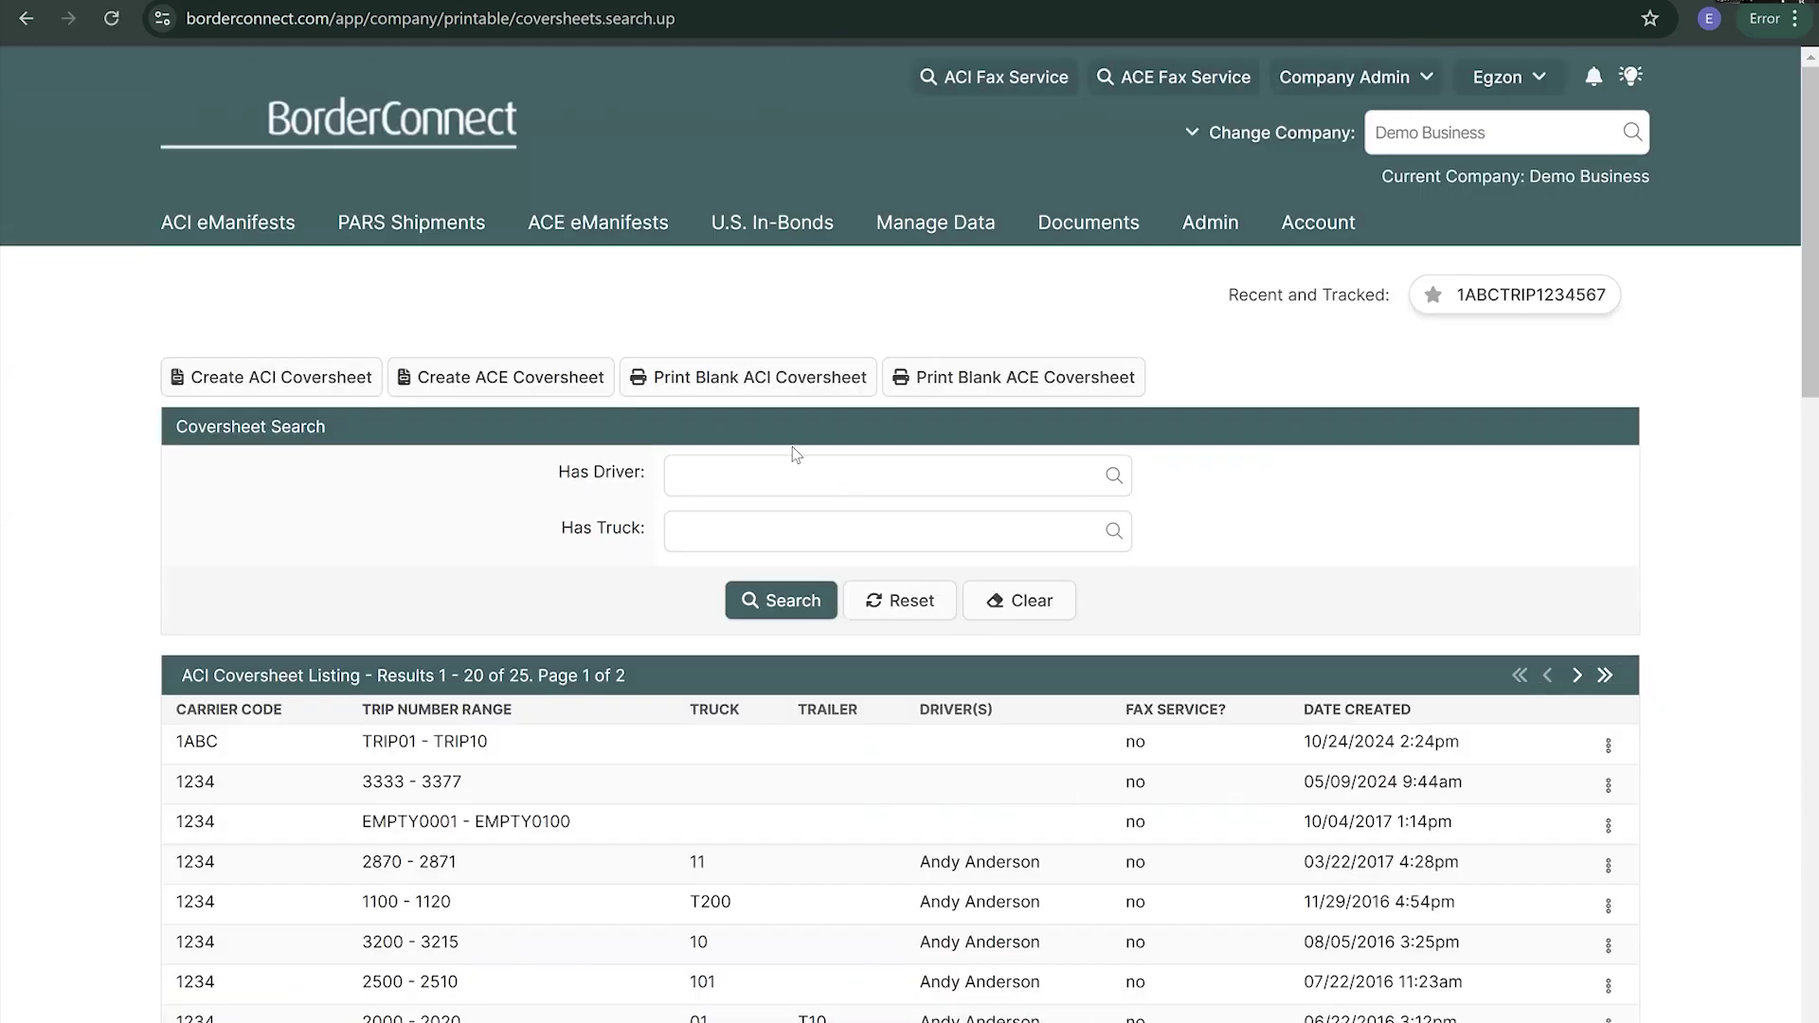
pyautogui.click(759, 377)
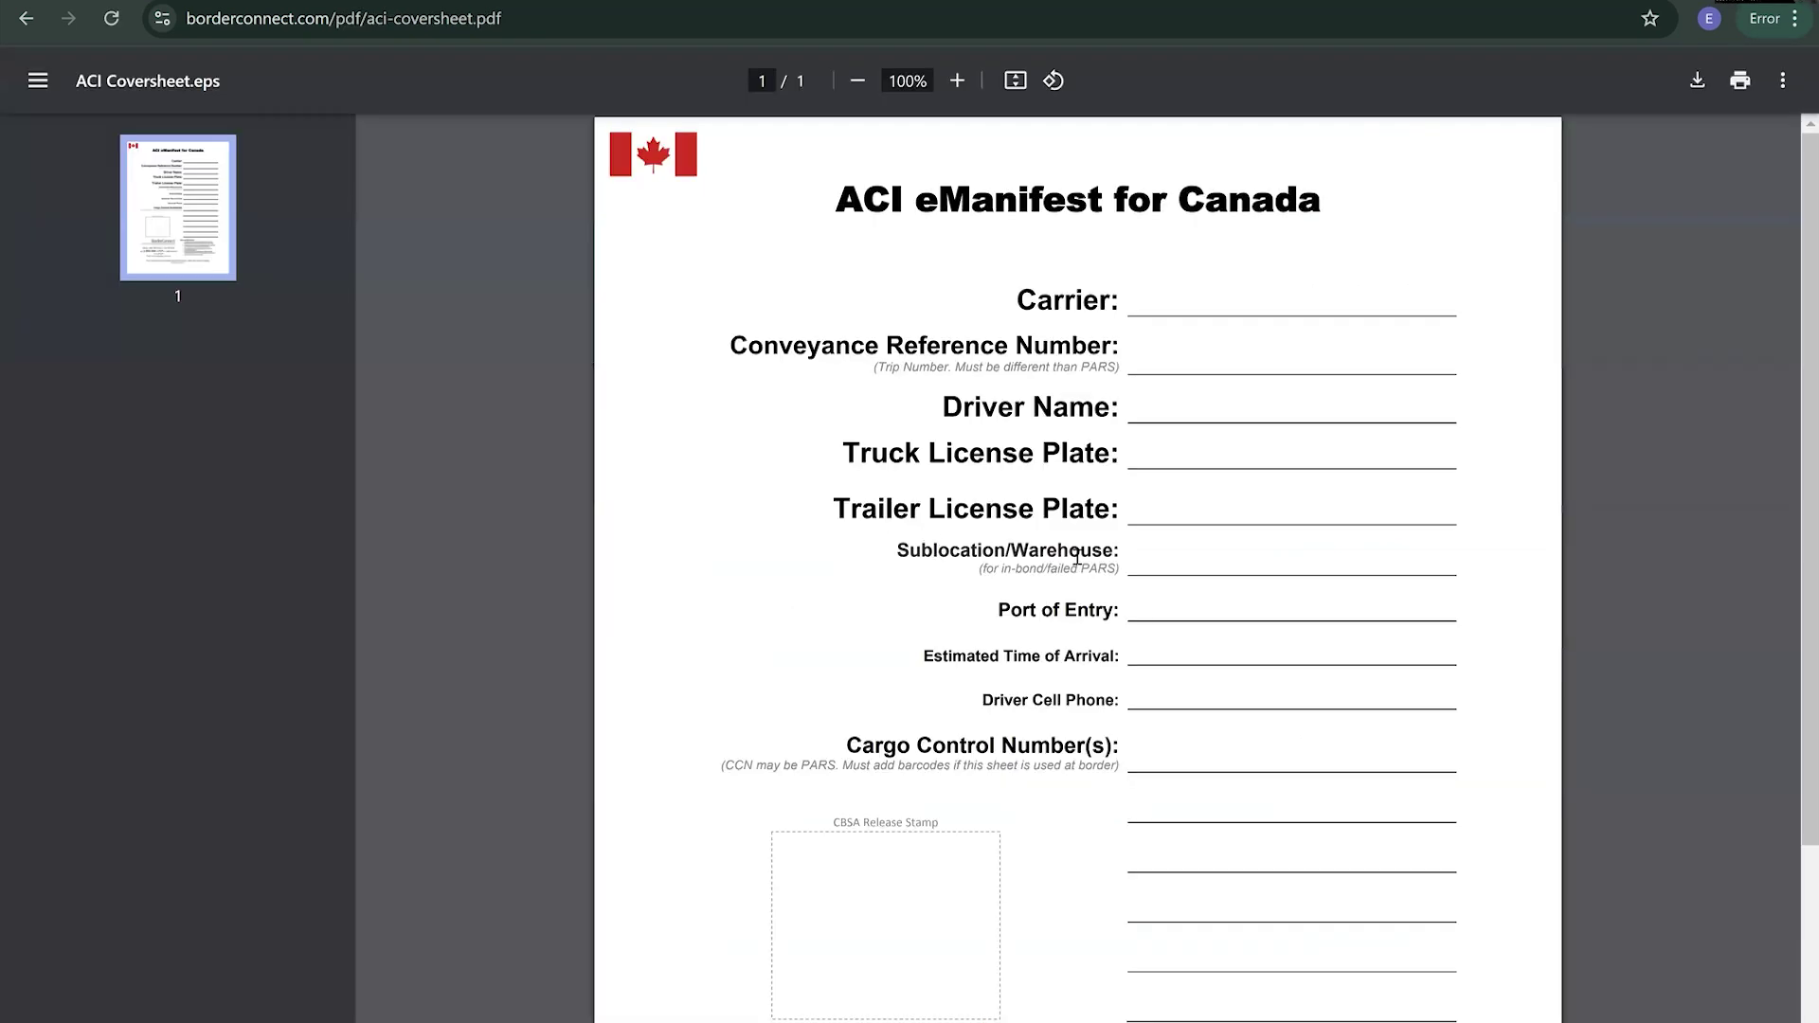
pyautogui.scroll(-2, 1137, 550)
pyautogui.scroll(2, 1256, 528)
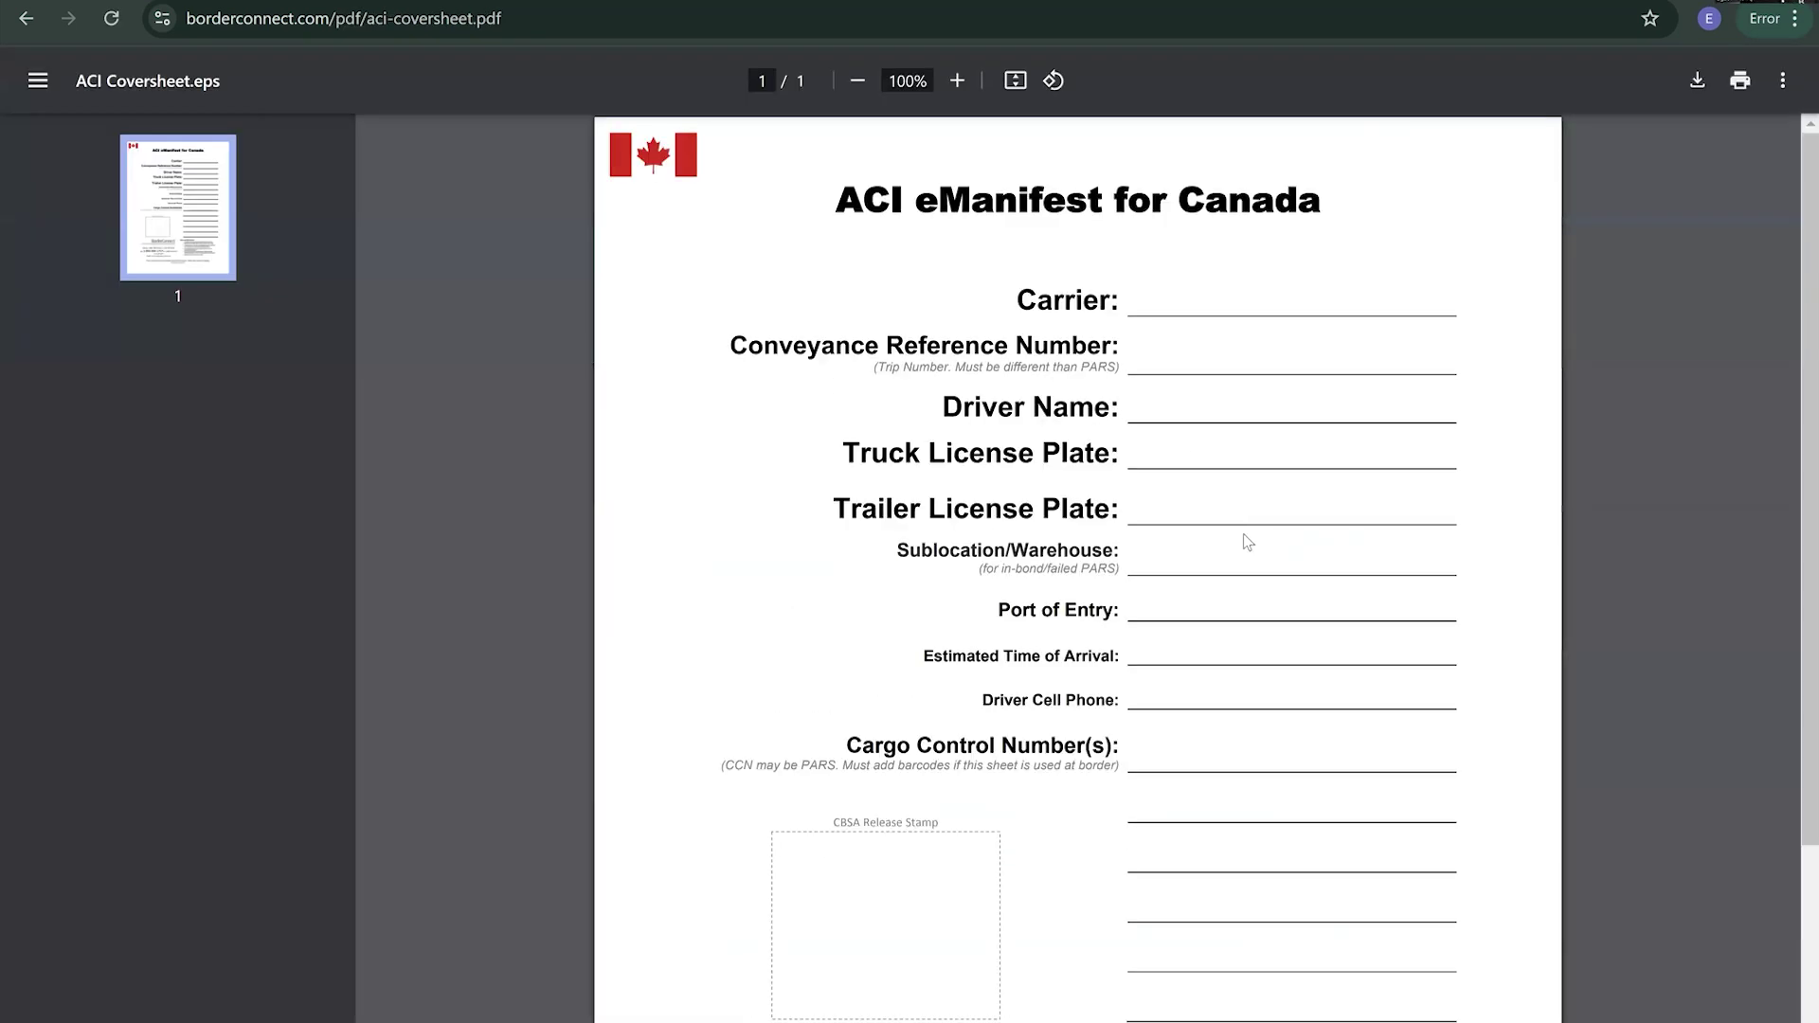
pyautogui.scroll(-3, 1010, 606)
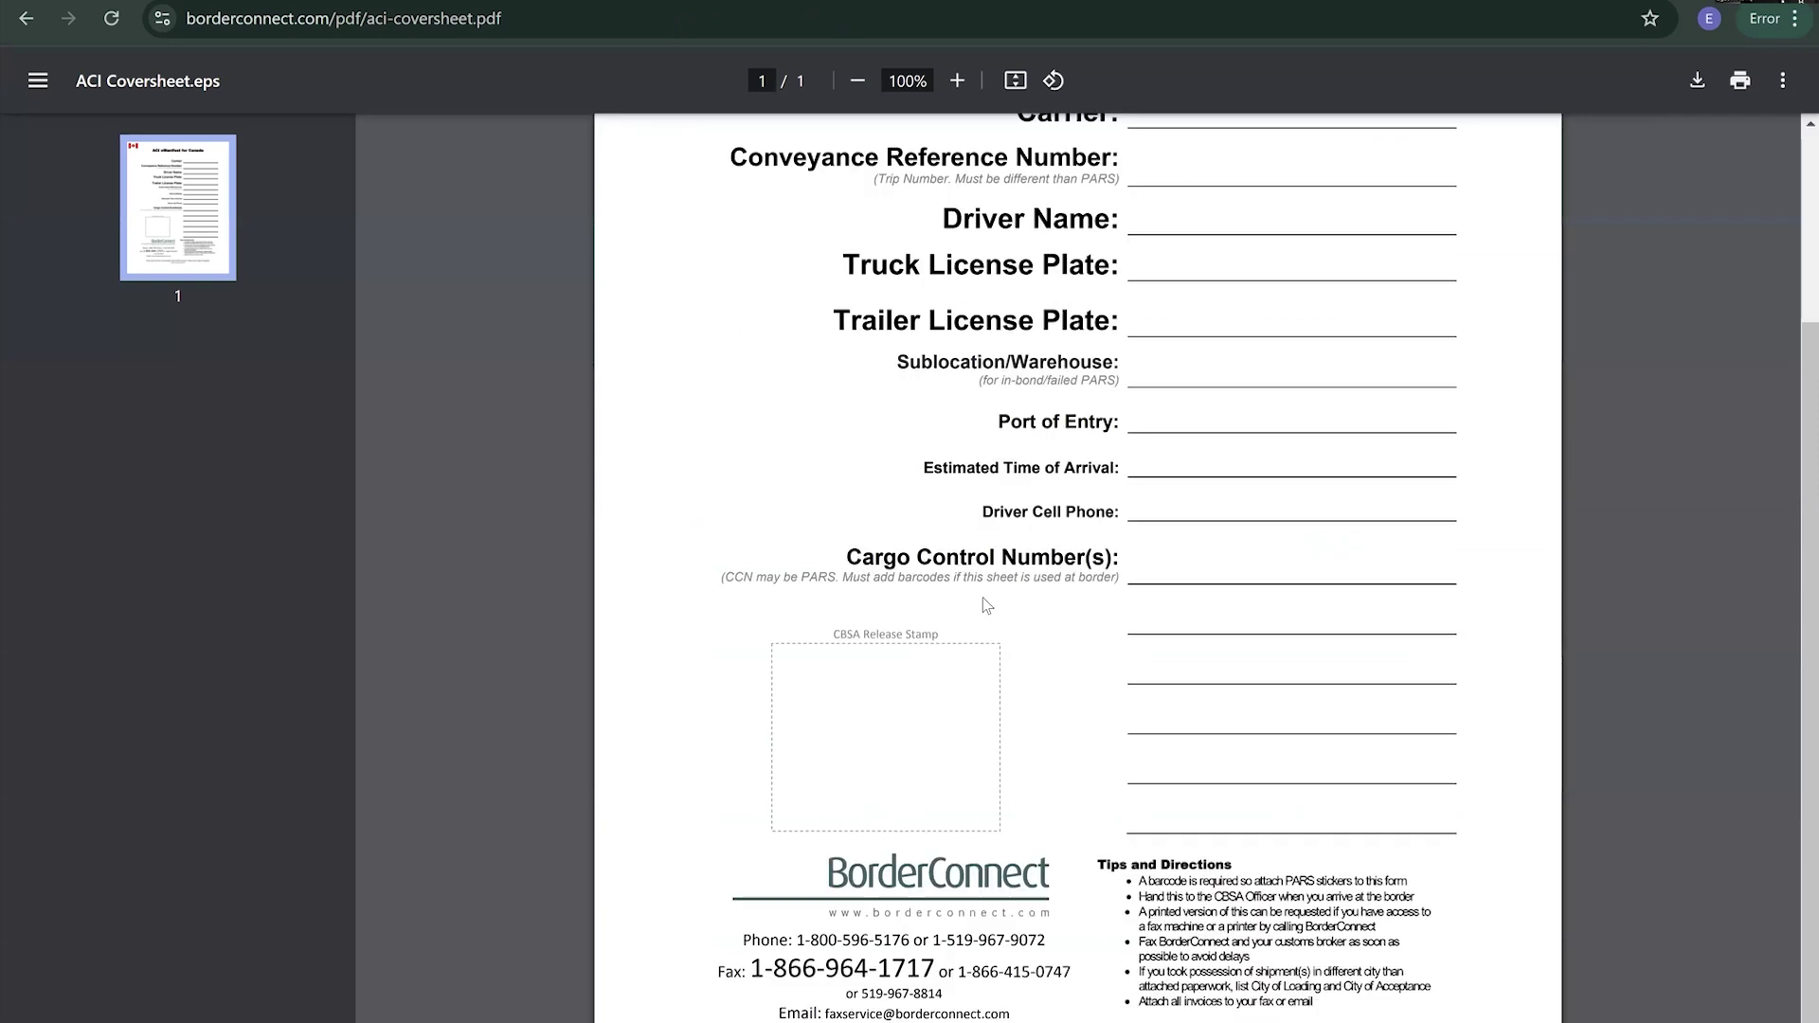
pyautogui.scroll(3, 985, 622)
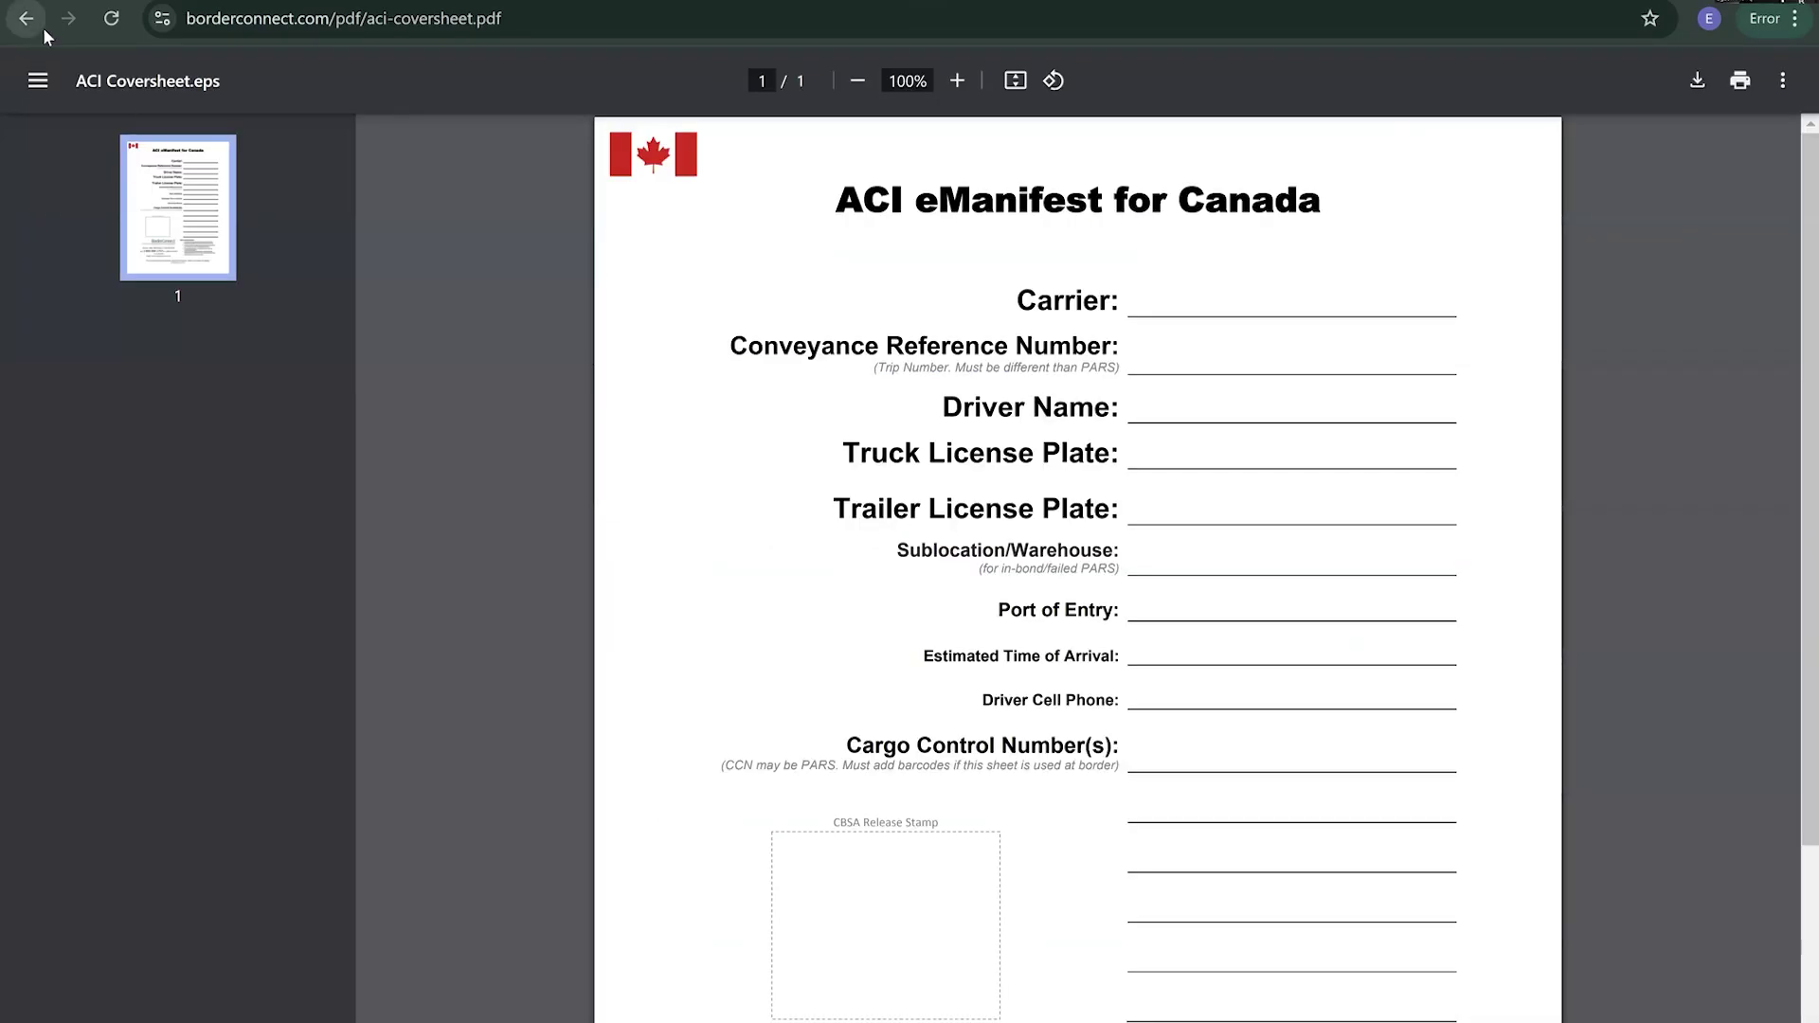
pyautogui.click(40, 25)
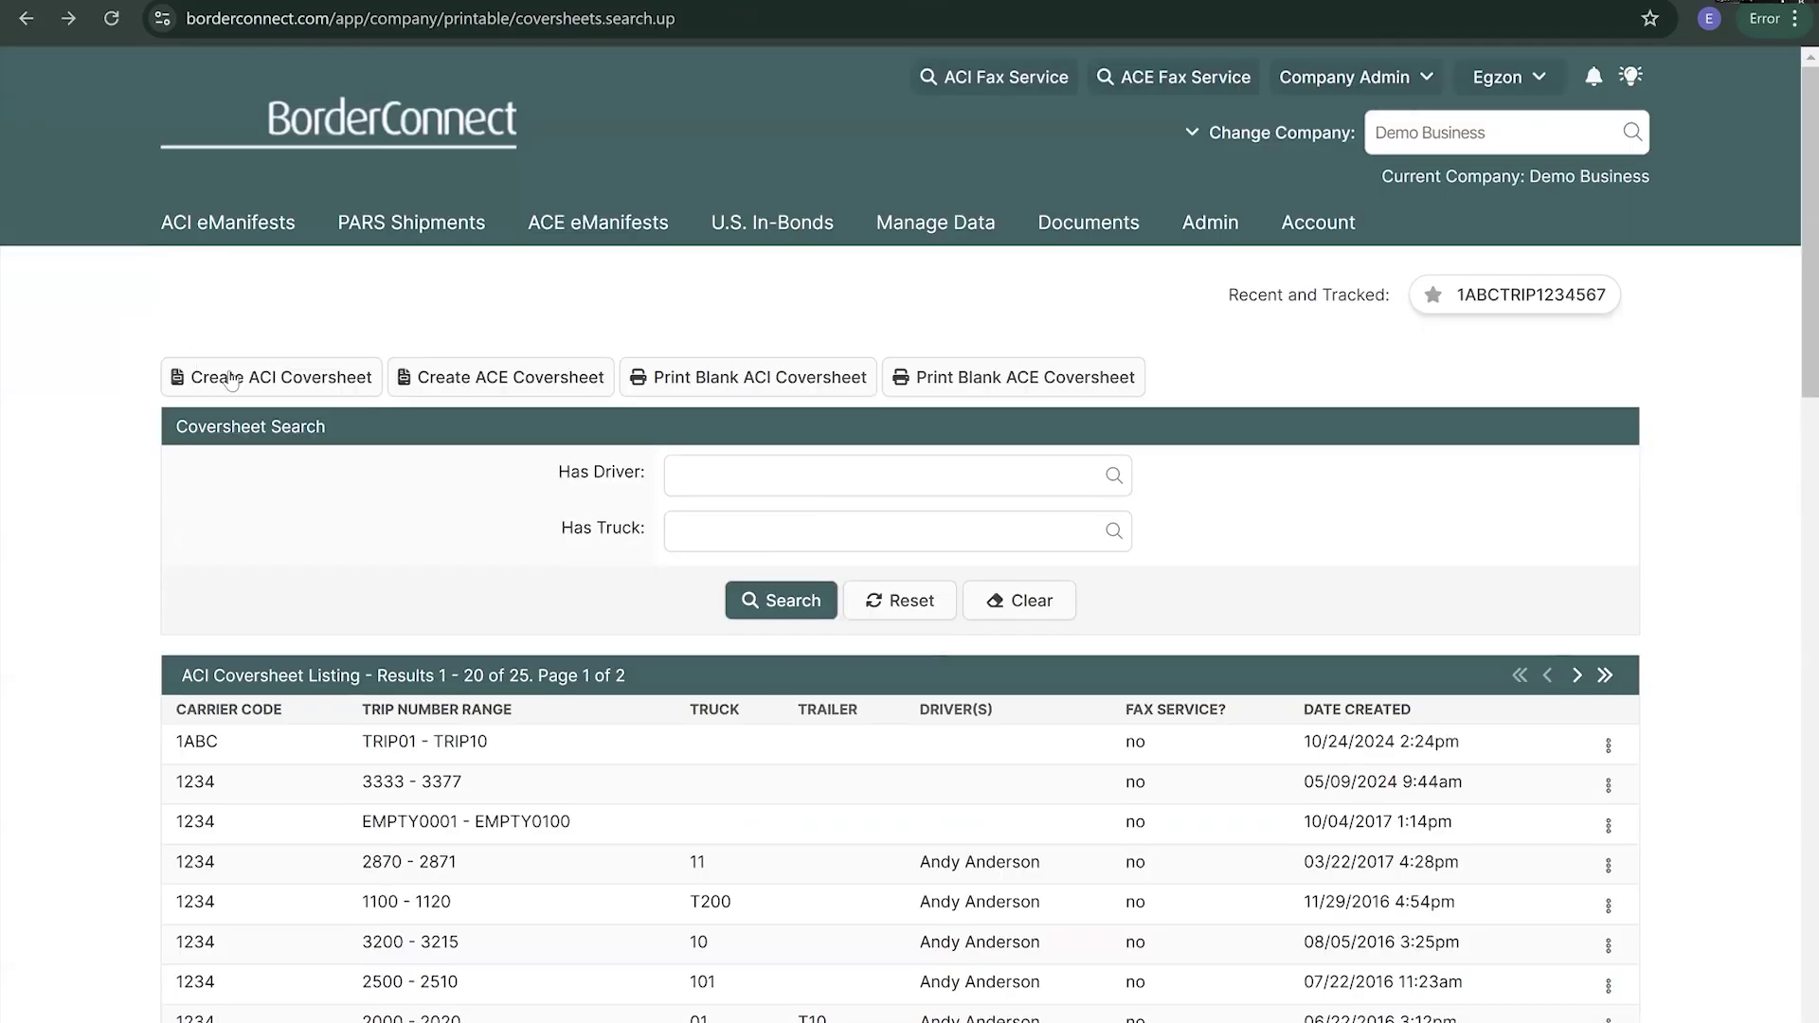
# - Scroll the King Demo Carrier Inc dashboard to view the six-month Monthly Usage chart
pyautogui.scroll(-3, 587, 597)
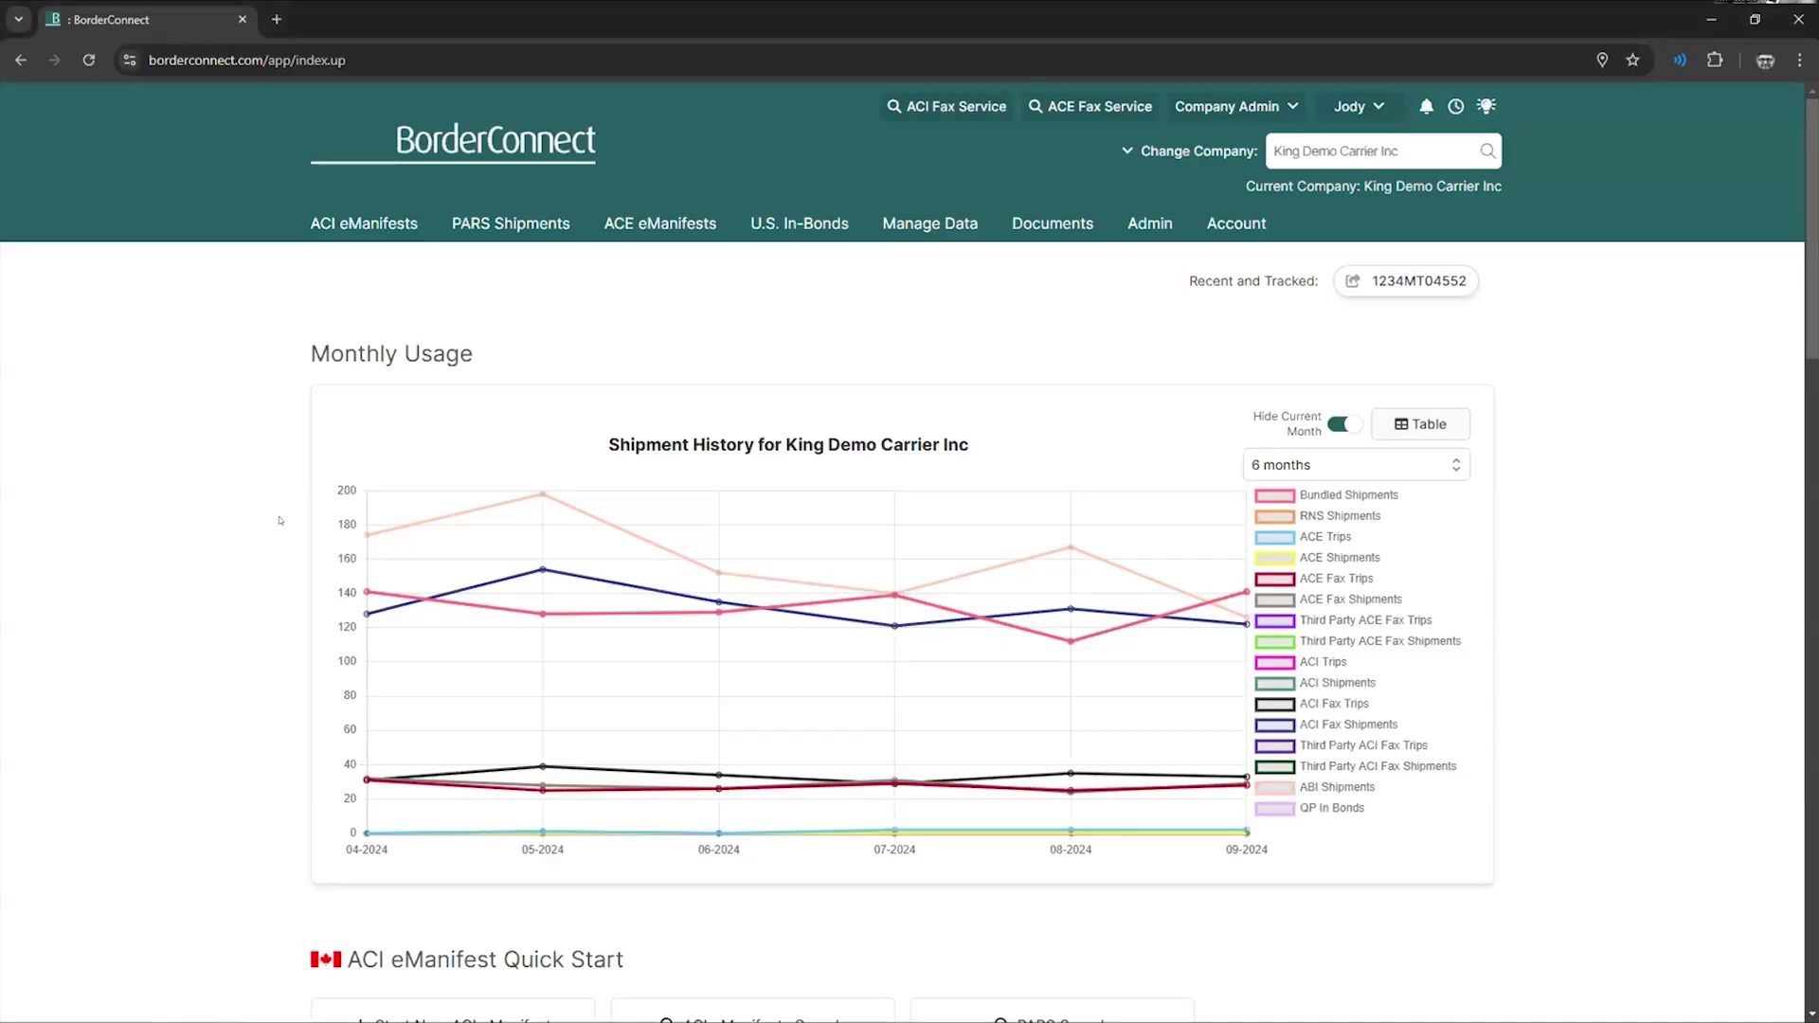
# - Check the ACI eManifests menu, then choose PARS Shipments > Status Query Search
pyautogui.moveTo(495, 221)
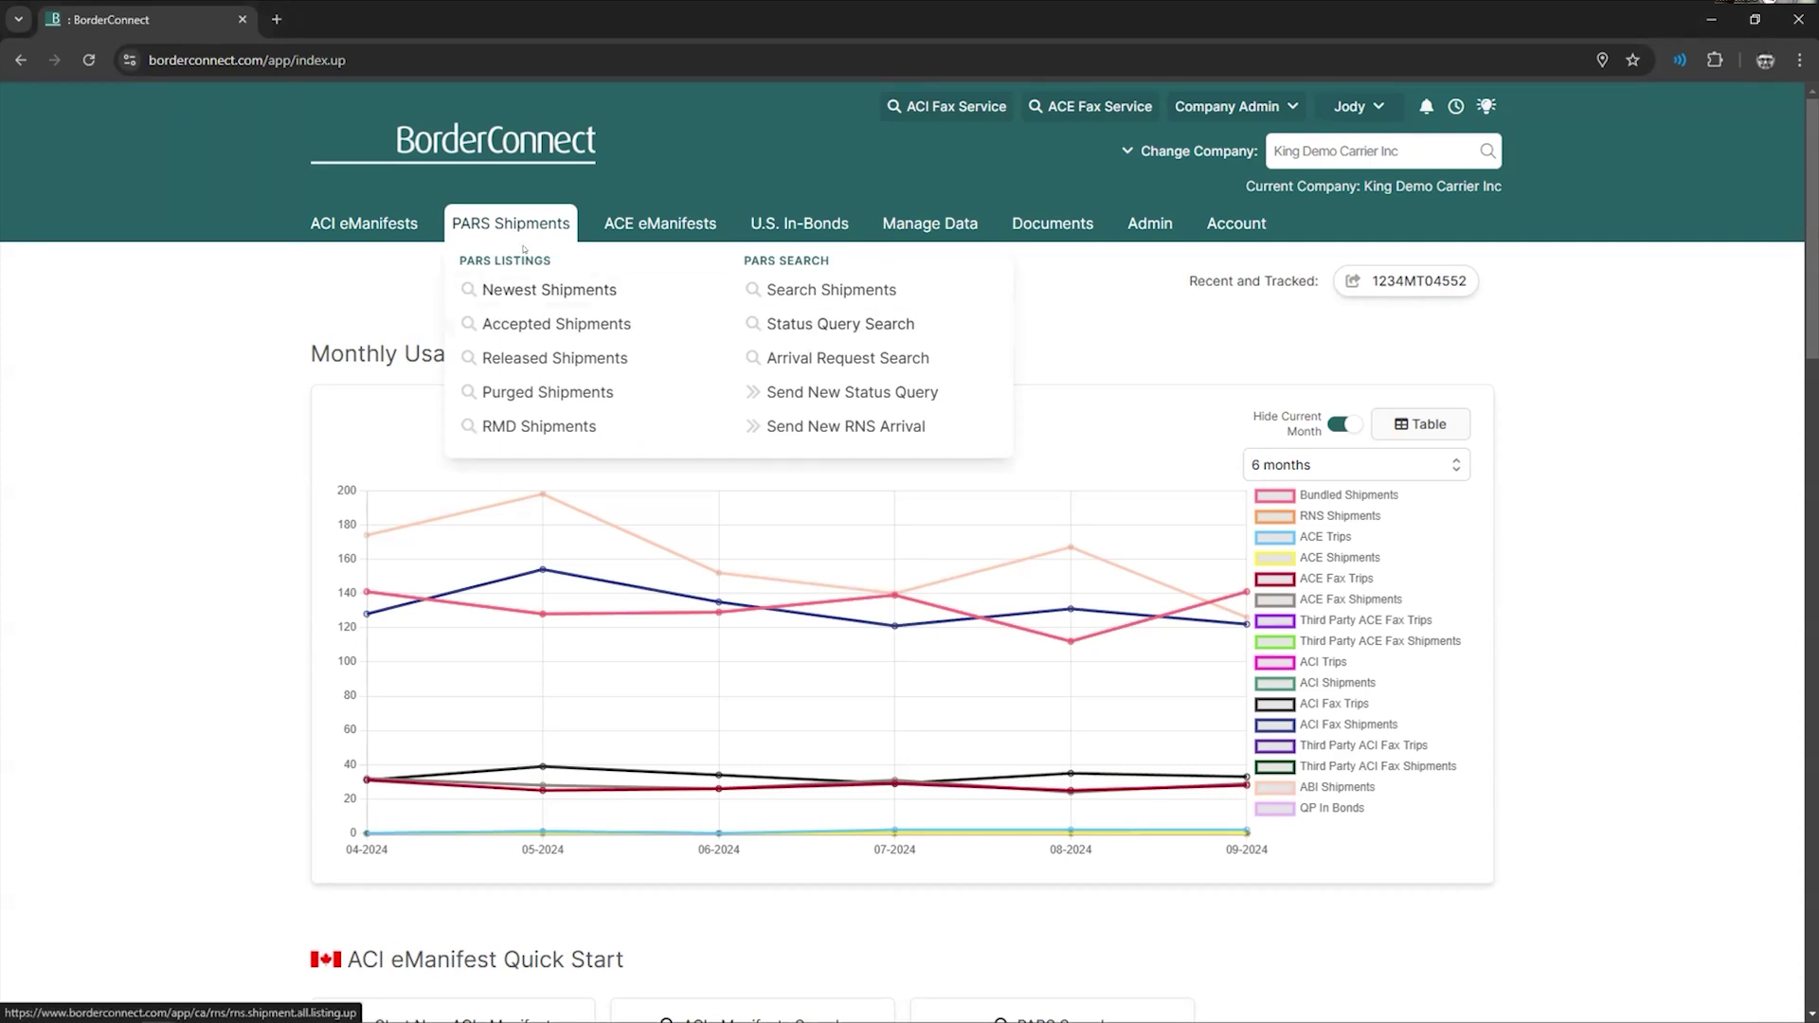
pyautogui.click(383, 222)
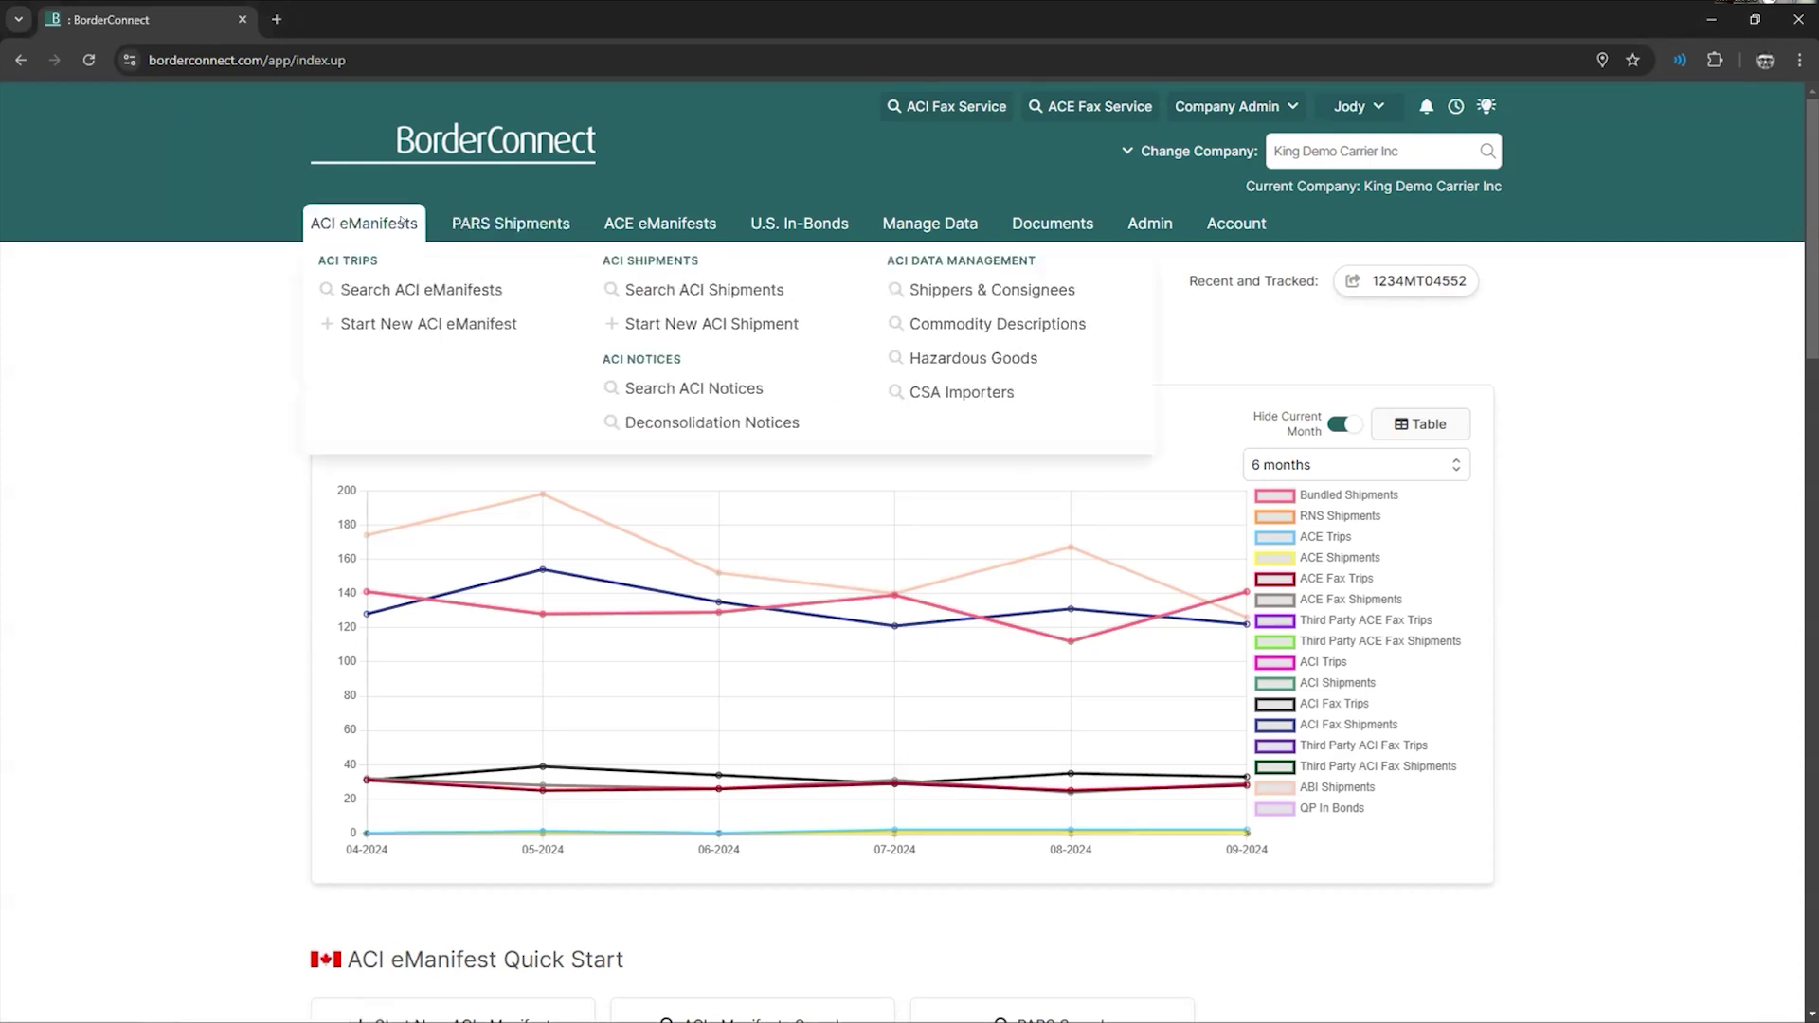
pyautogui.click(461, 222)
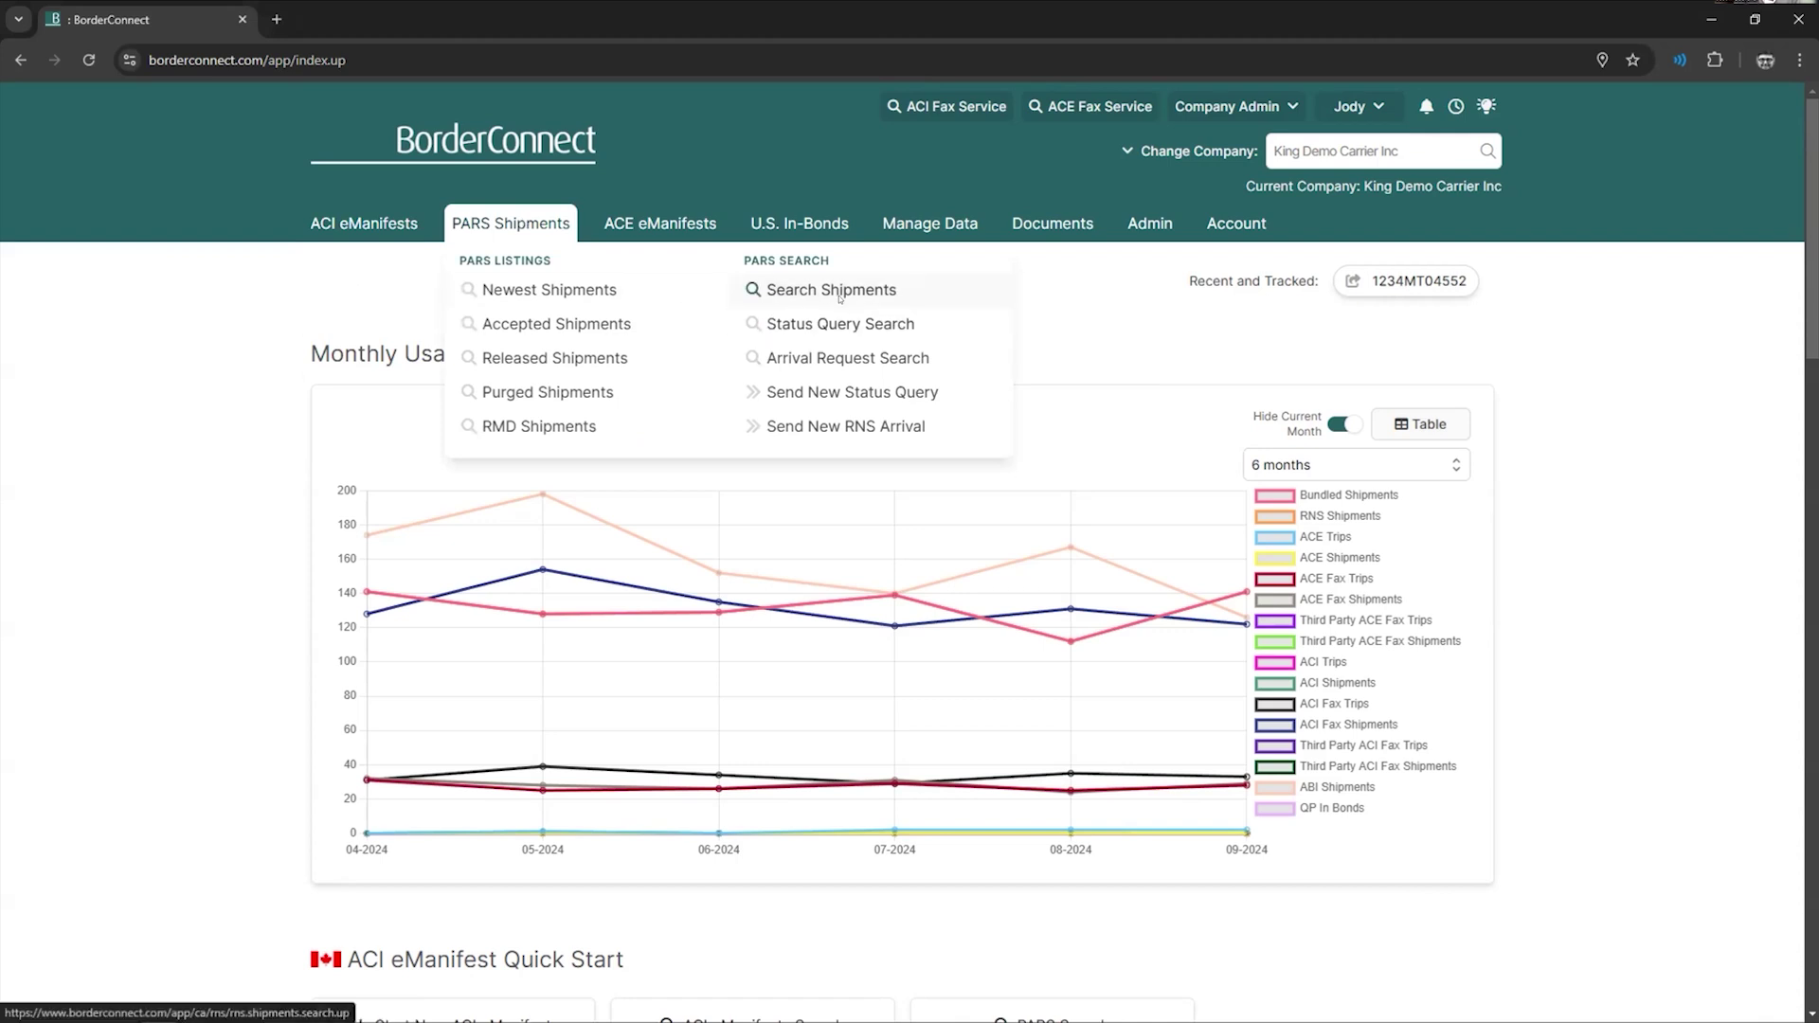
pyautogui.click(841, 324)
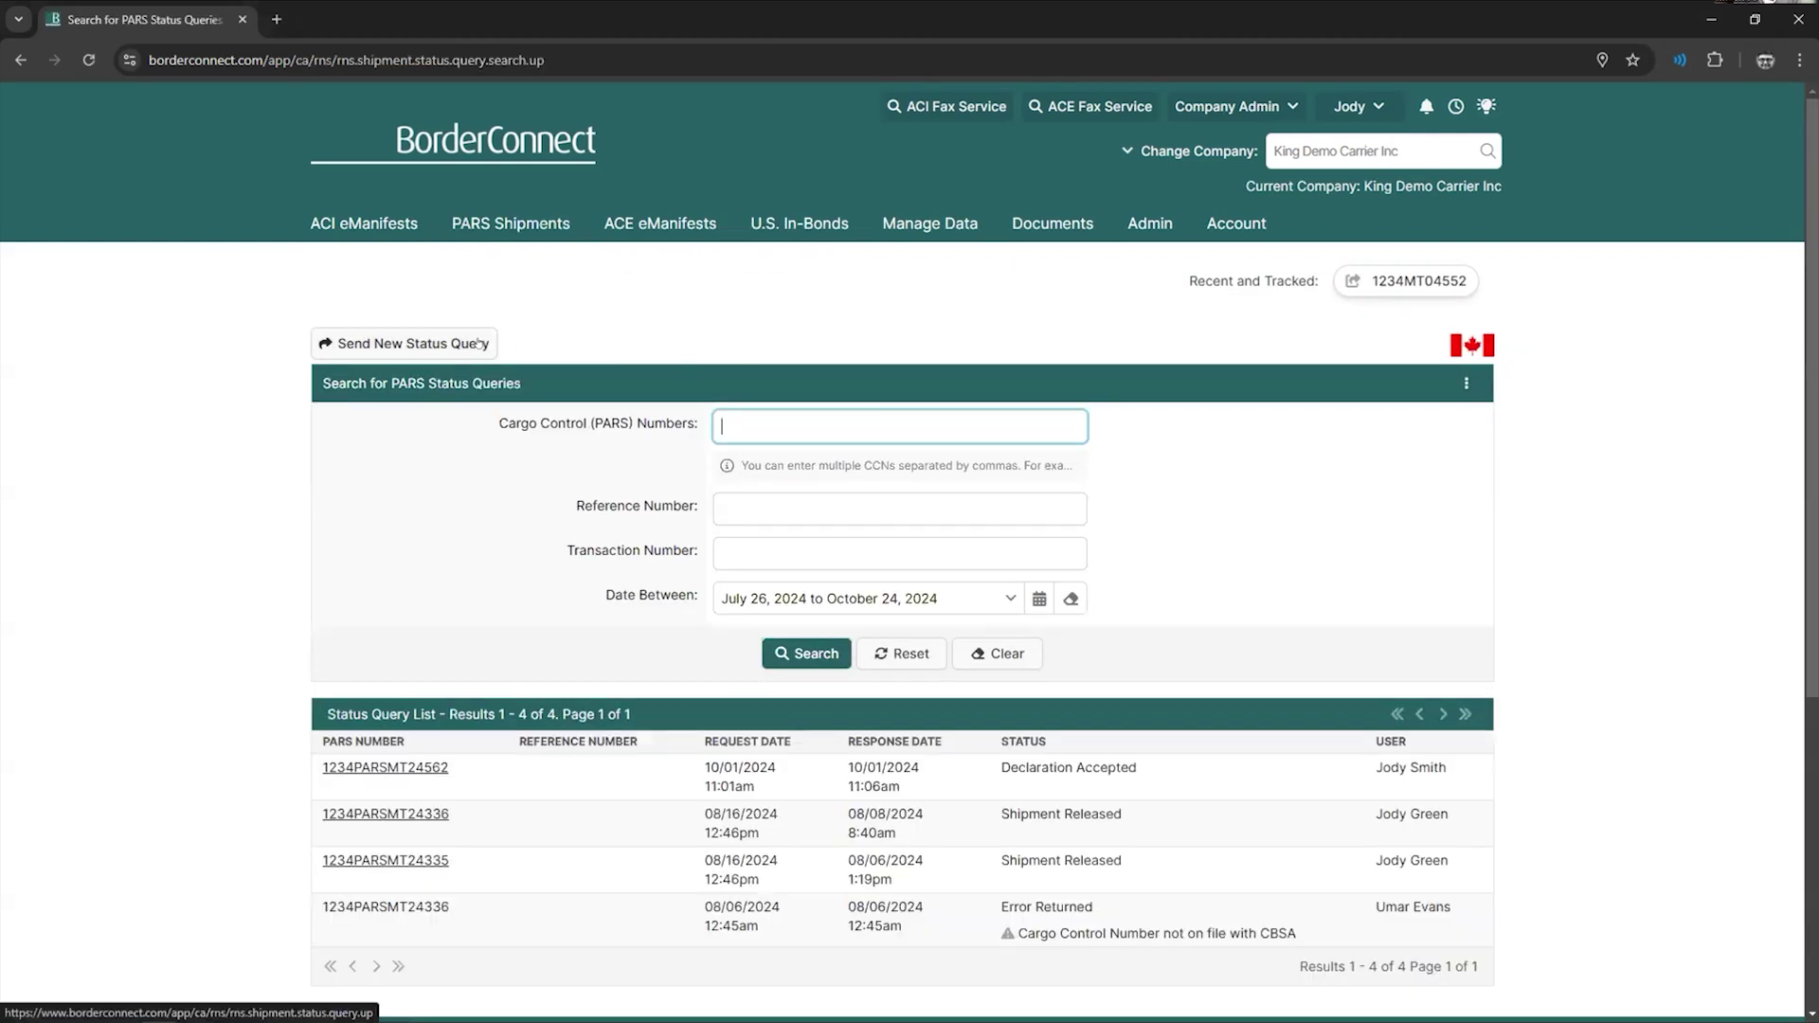
pyautogui.click(413, 344)
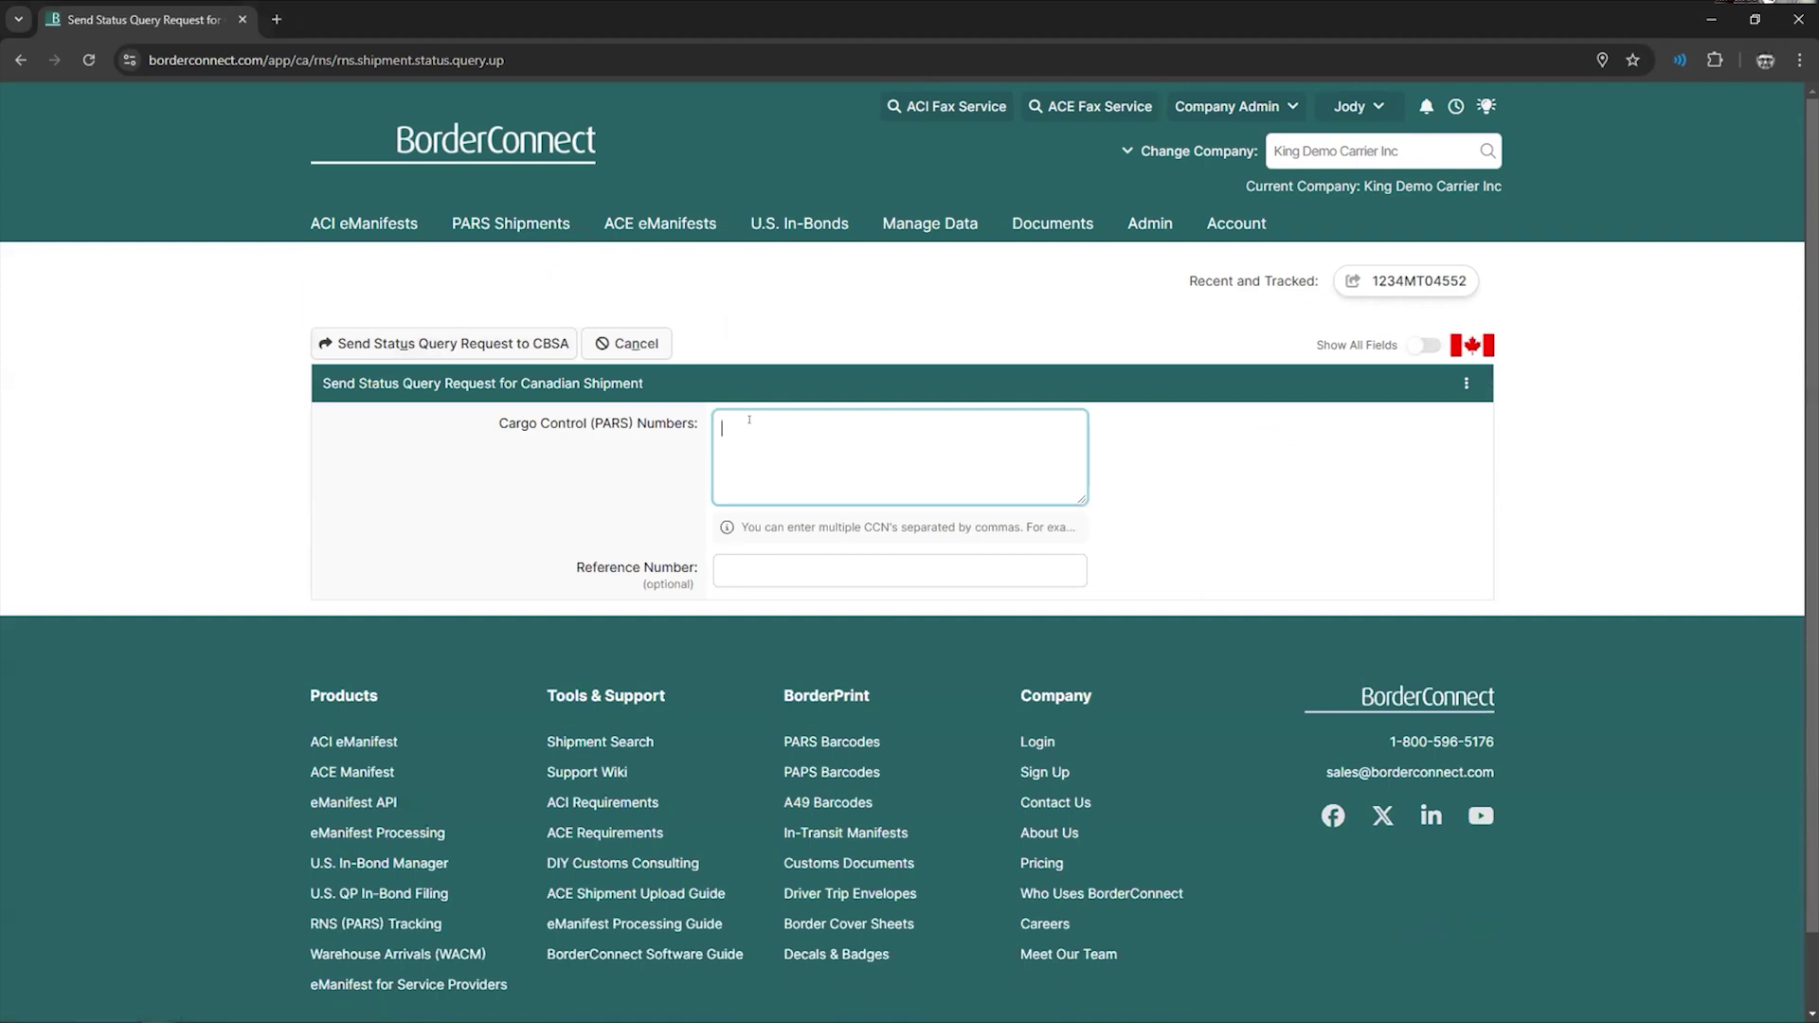
pyautogui.click(1421, 346)
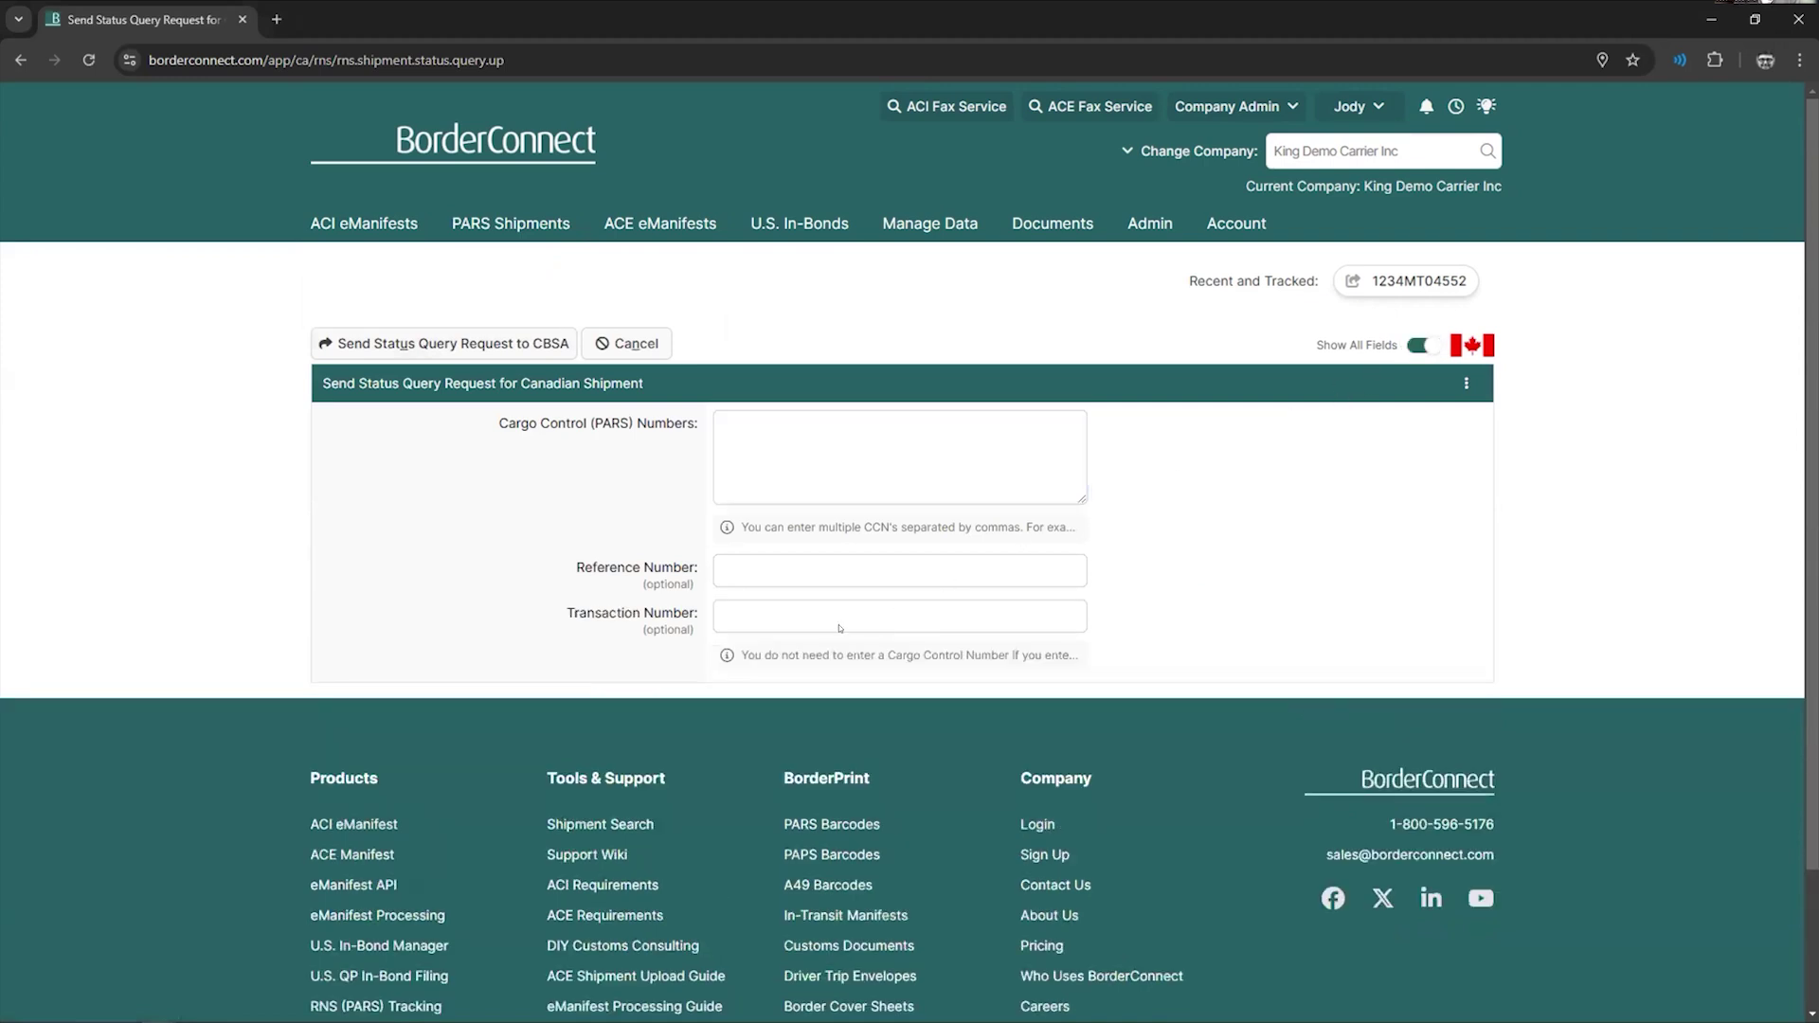
pyautogui.moveTo(663, 613); pyautogui.dragTo(585, 614)
pyautogui.moveTo(511, 223)
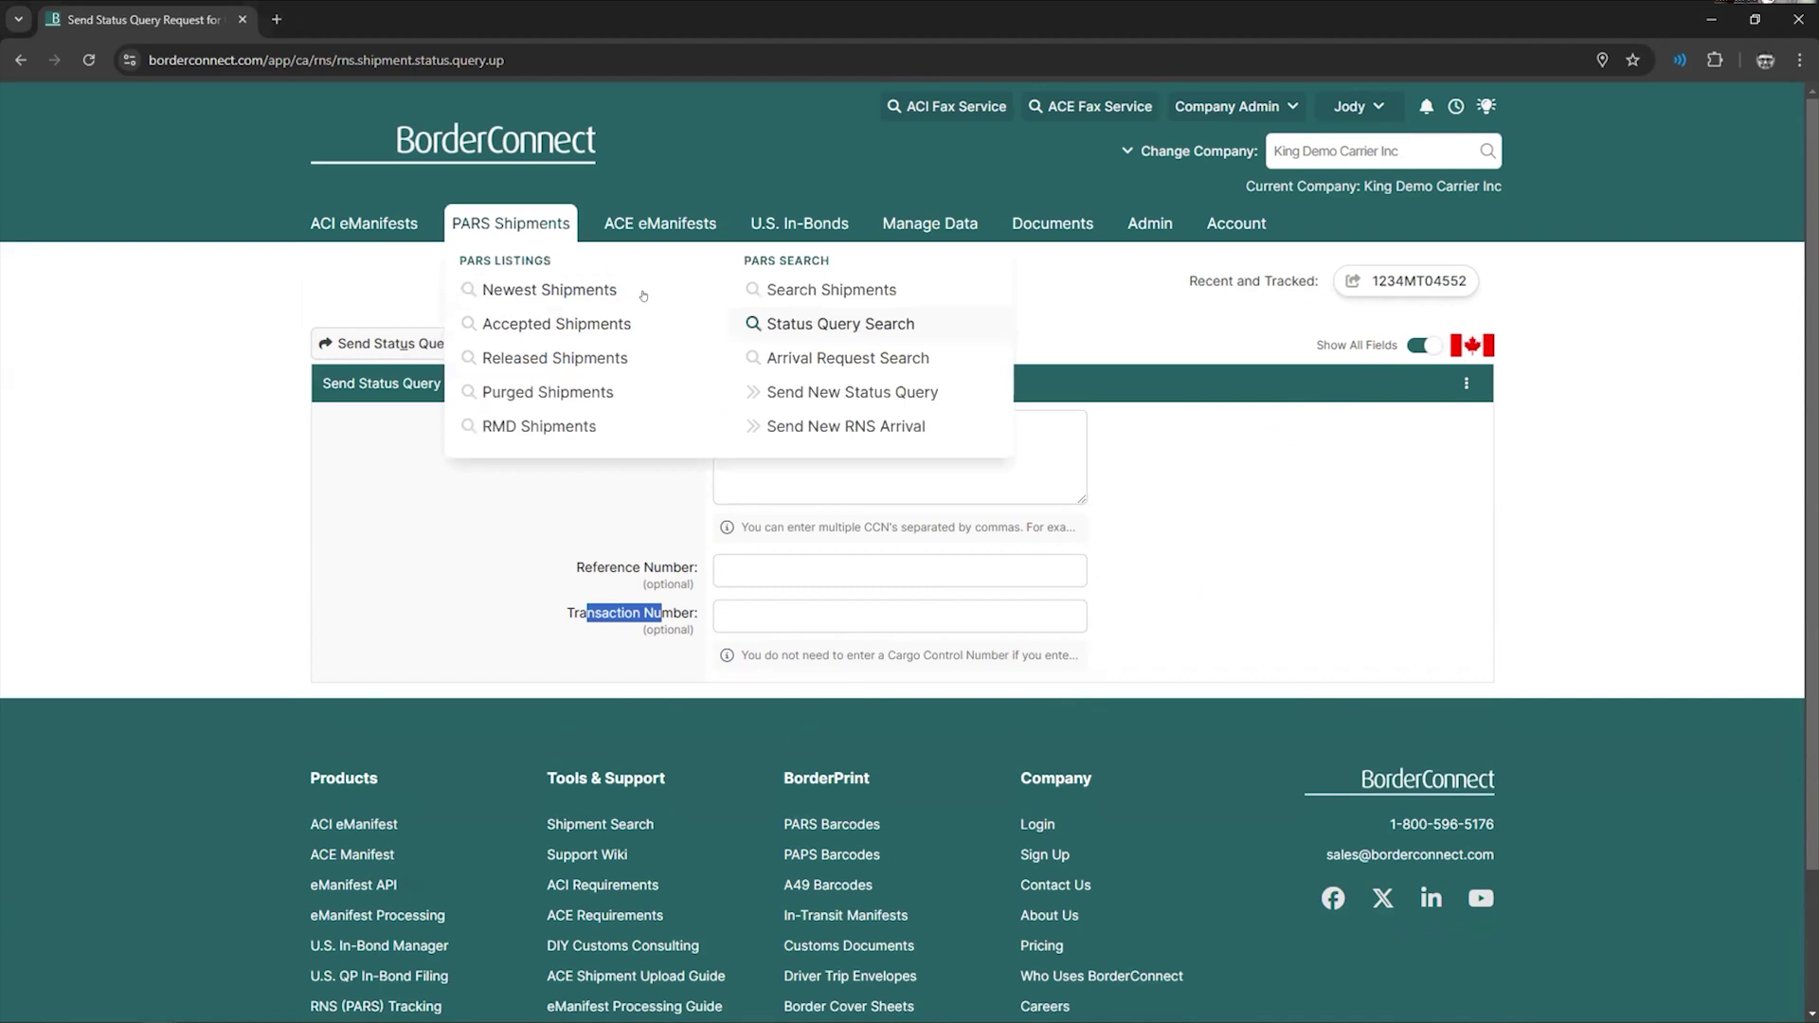
pyautogui.click(834, 323)
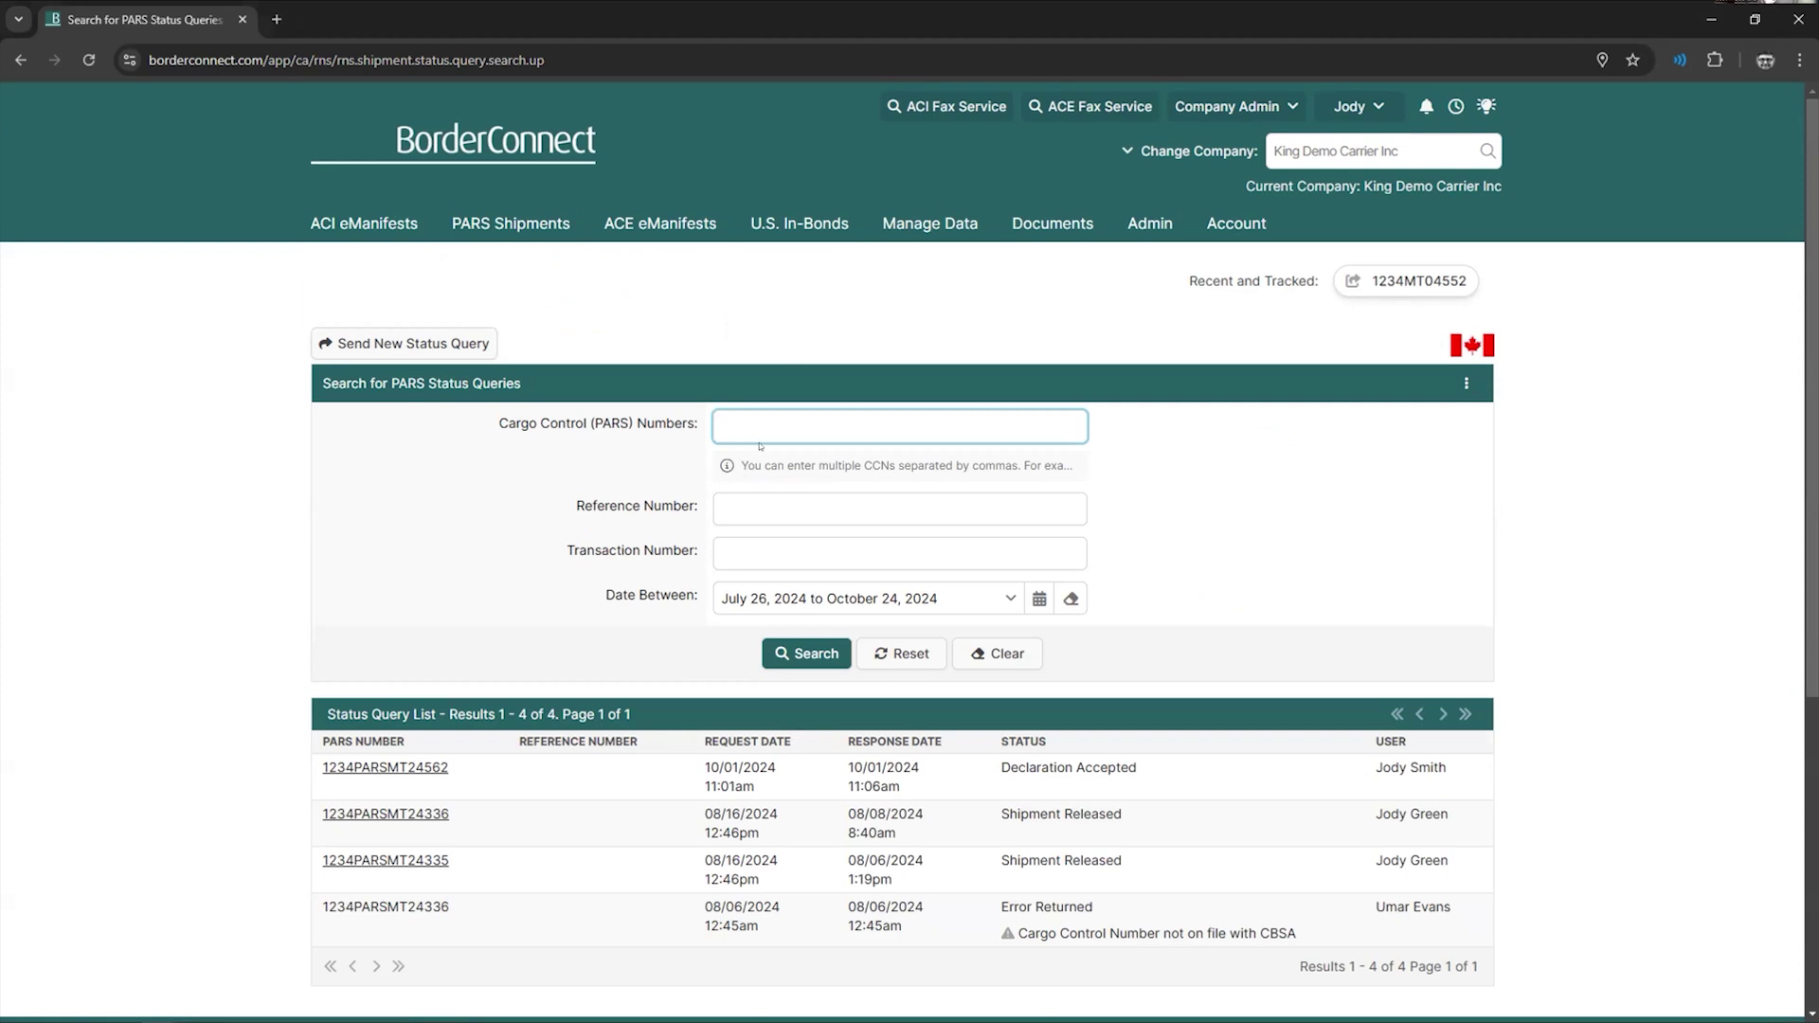
pyautogui.scroll(-1, 760, 445)
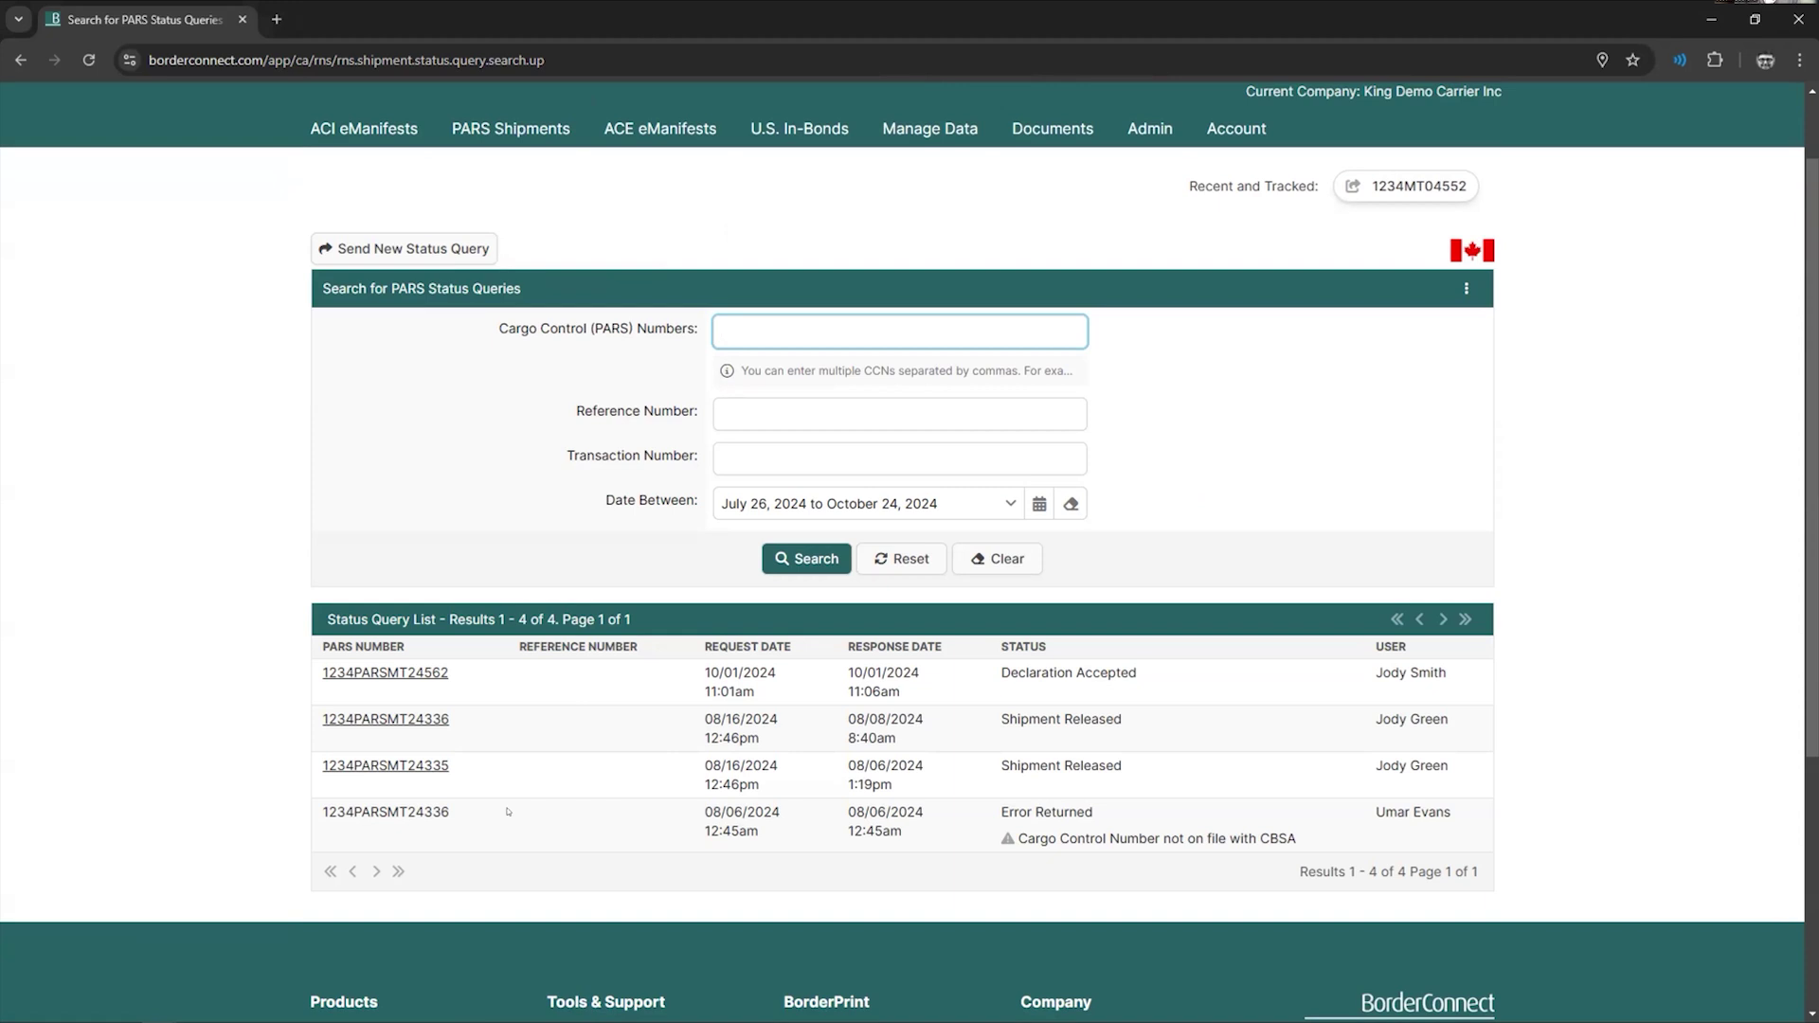
pyautogui.moveTo(1027, 812); pyautogui.dragTo(1224, 838)
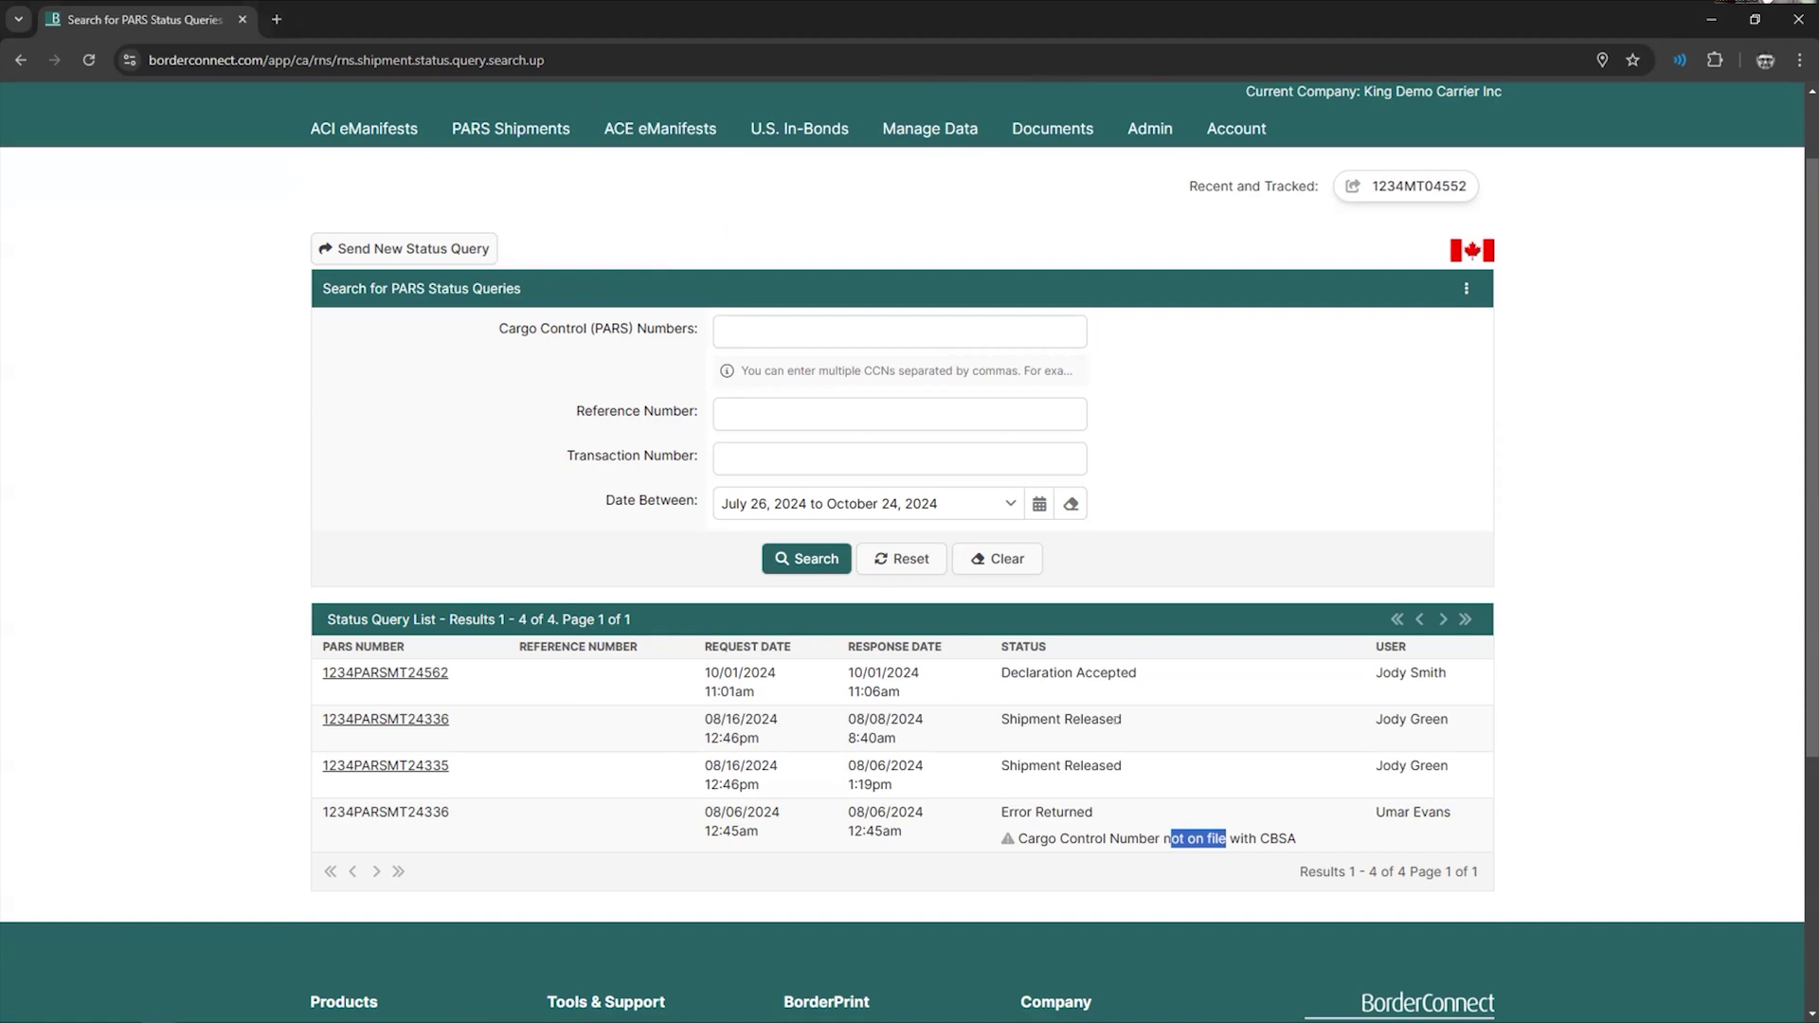
pyautogui.moveTo(1155, 675); pyautogui.dragTo(996, 673)
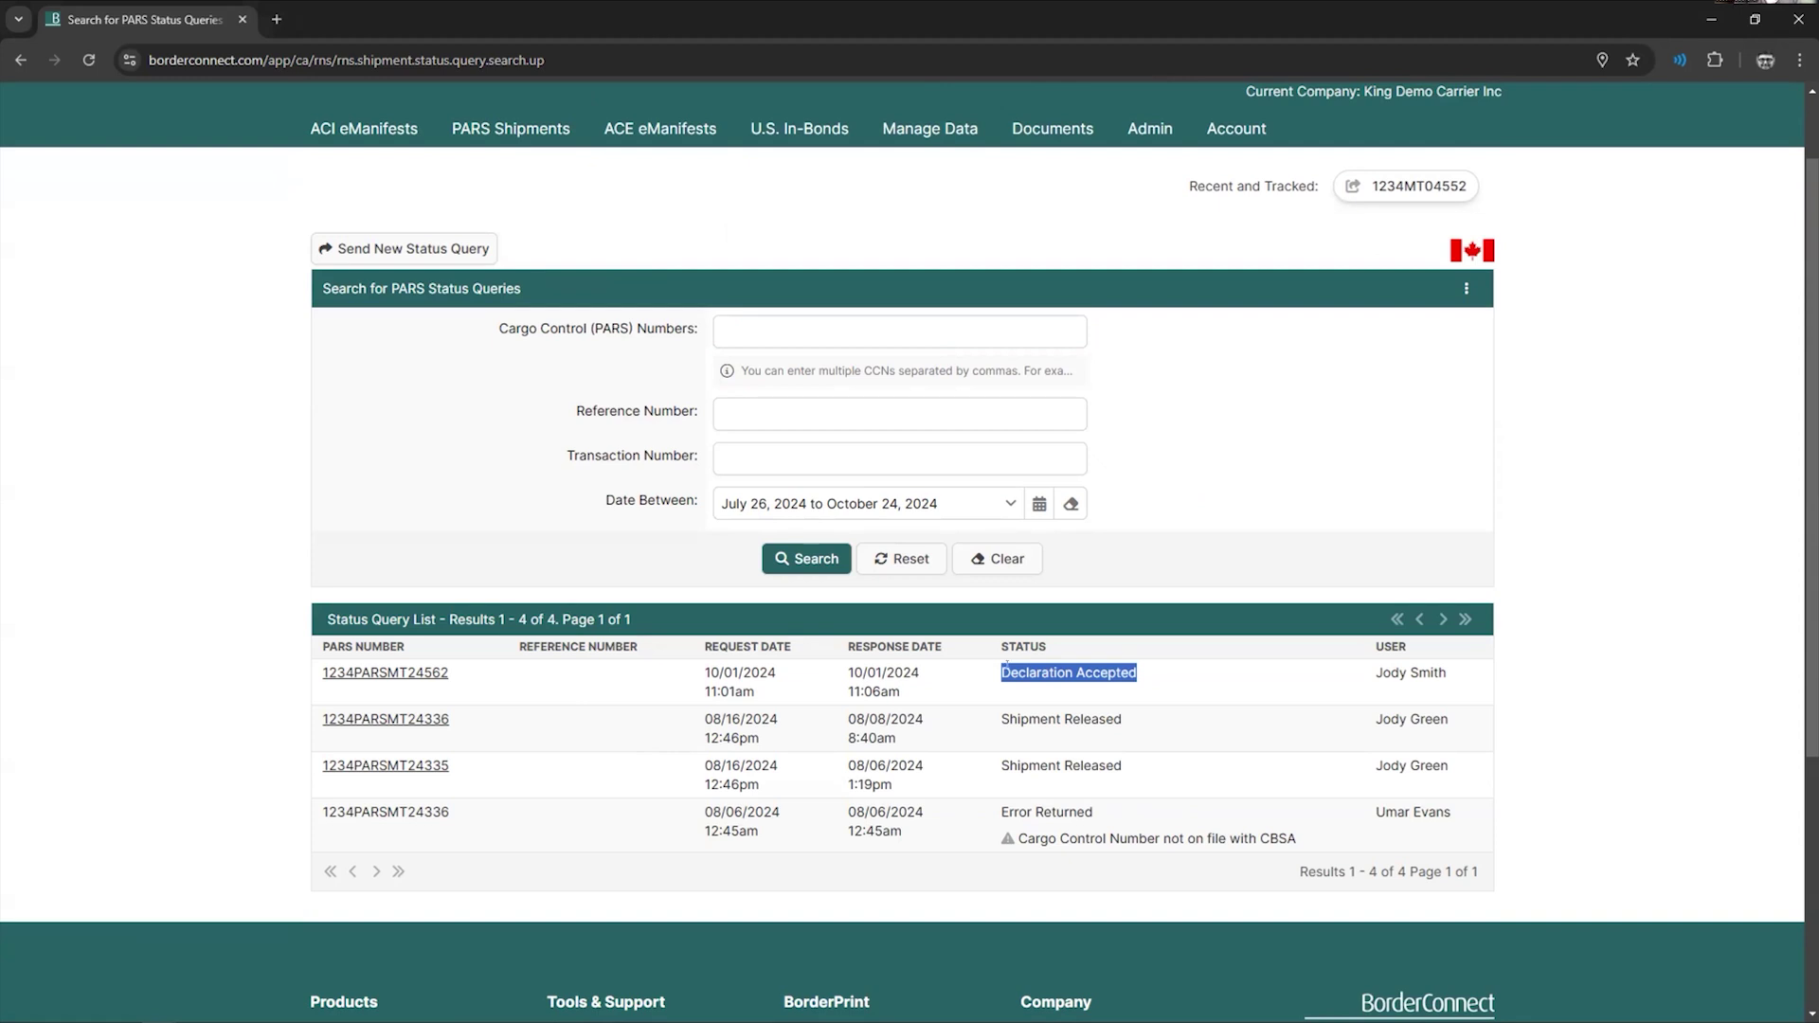
pyautogui.click(1142, 677)
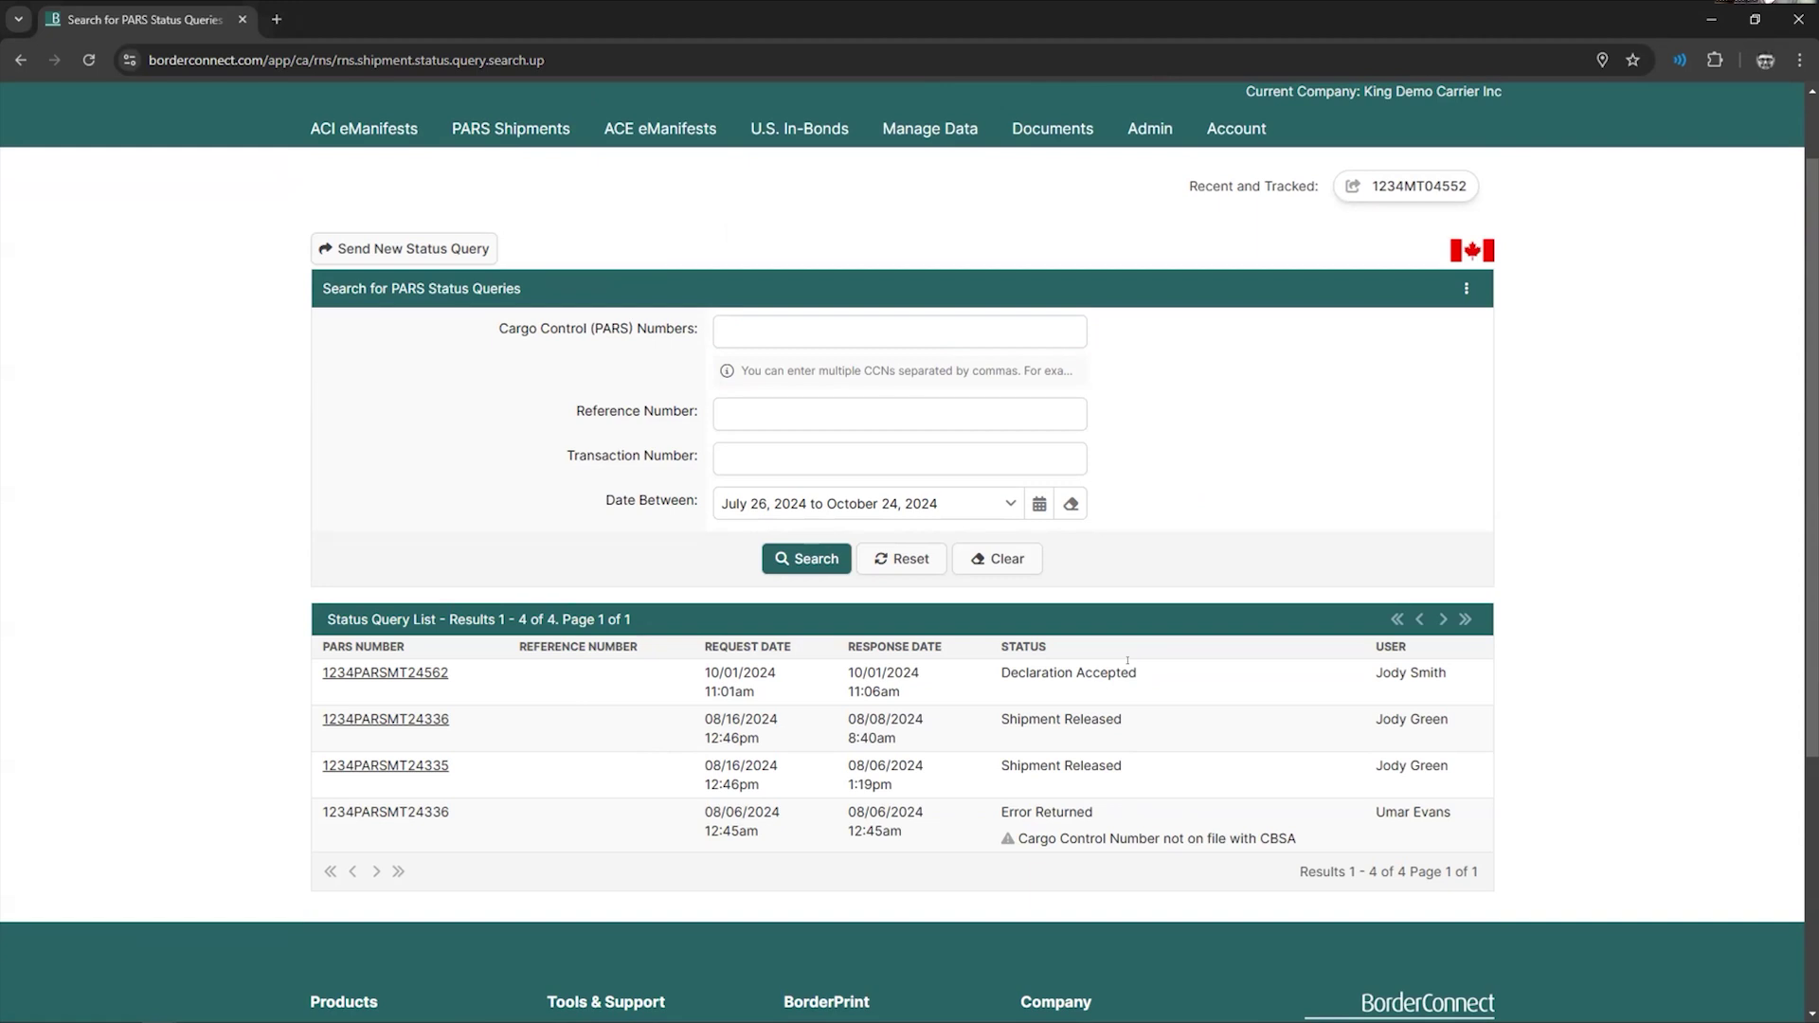
pyautogui.scroll(1, 1114, 663)
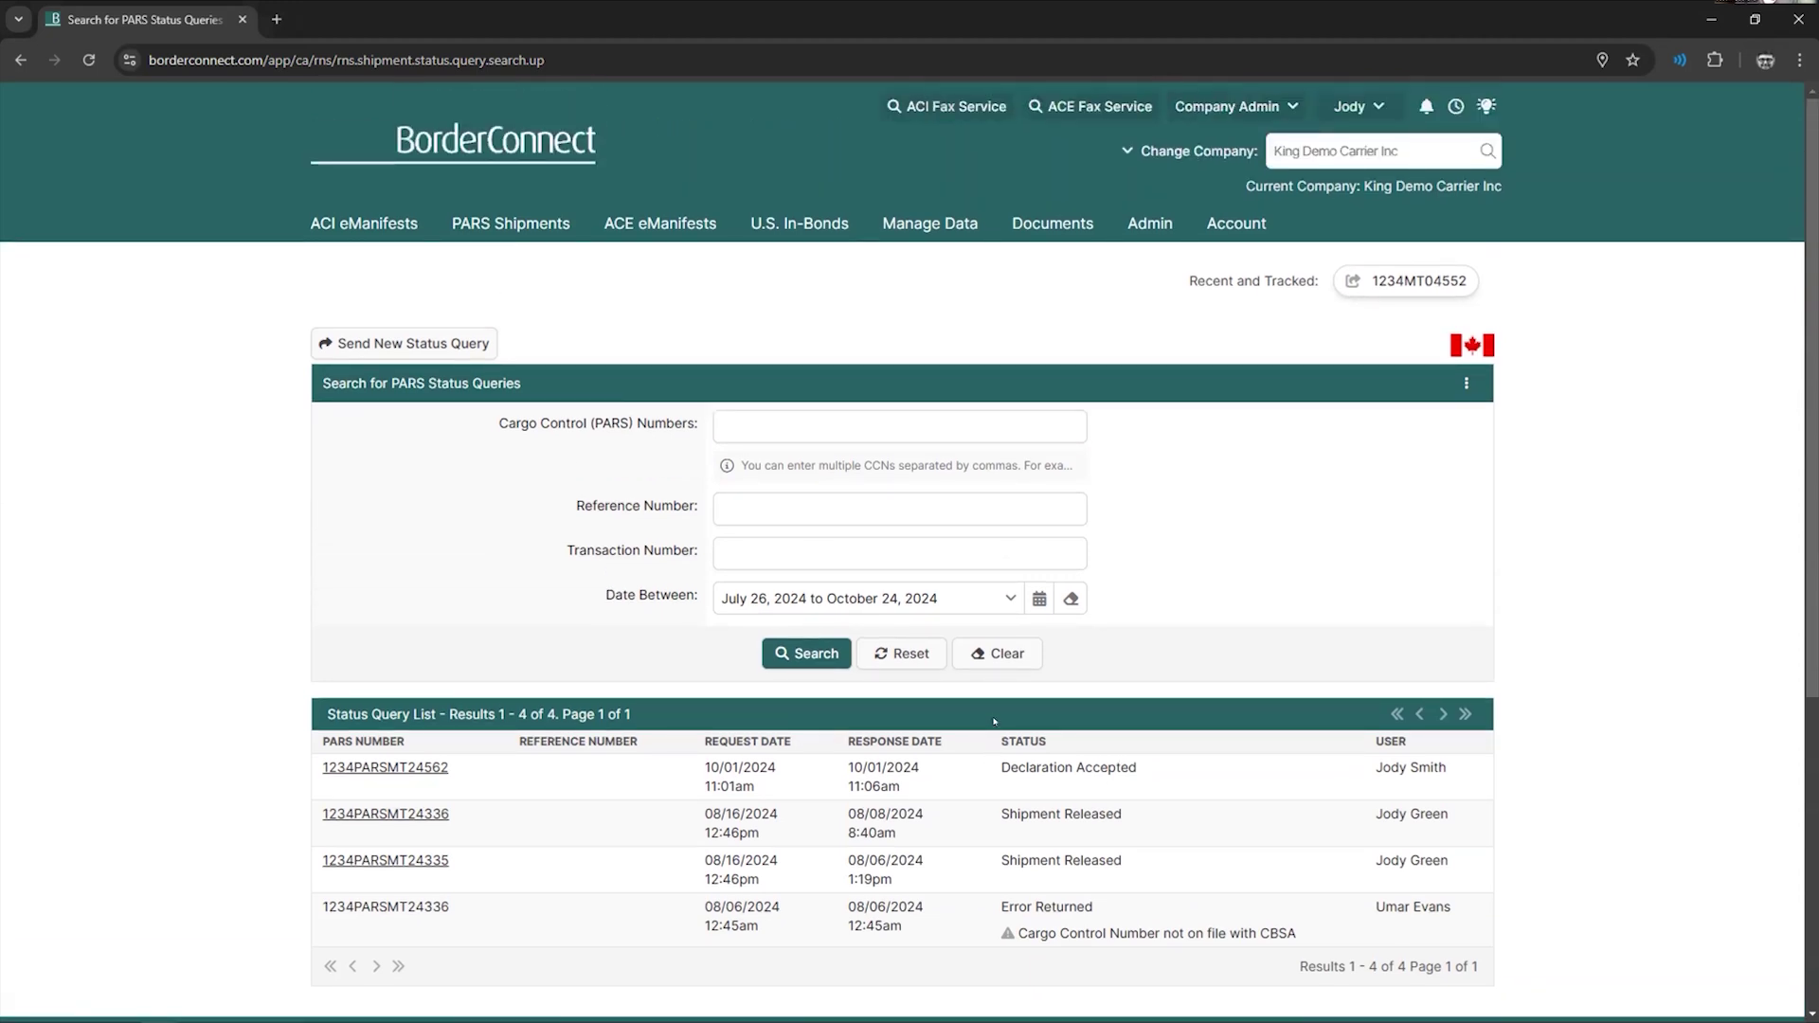
pyautogui.click(404, 343)
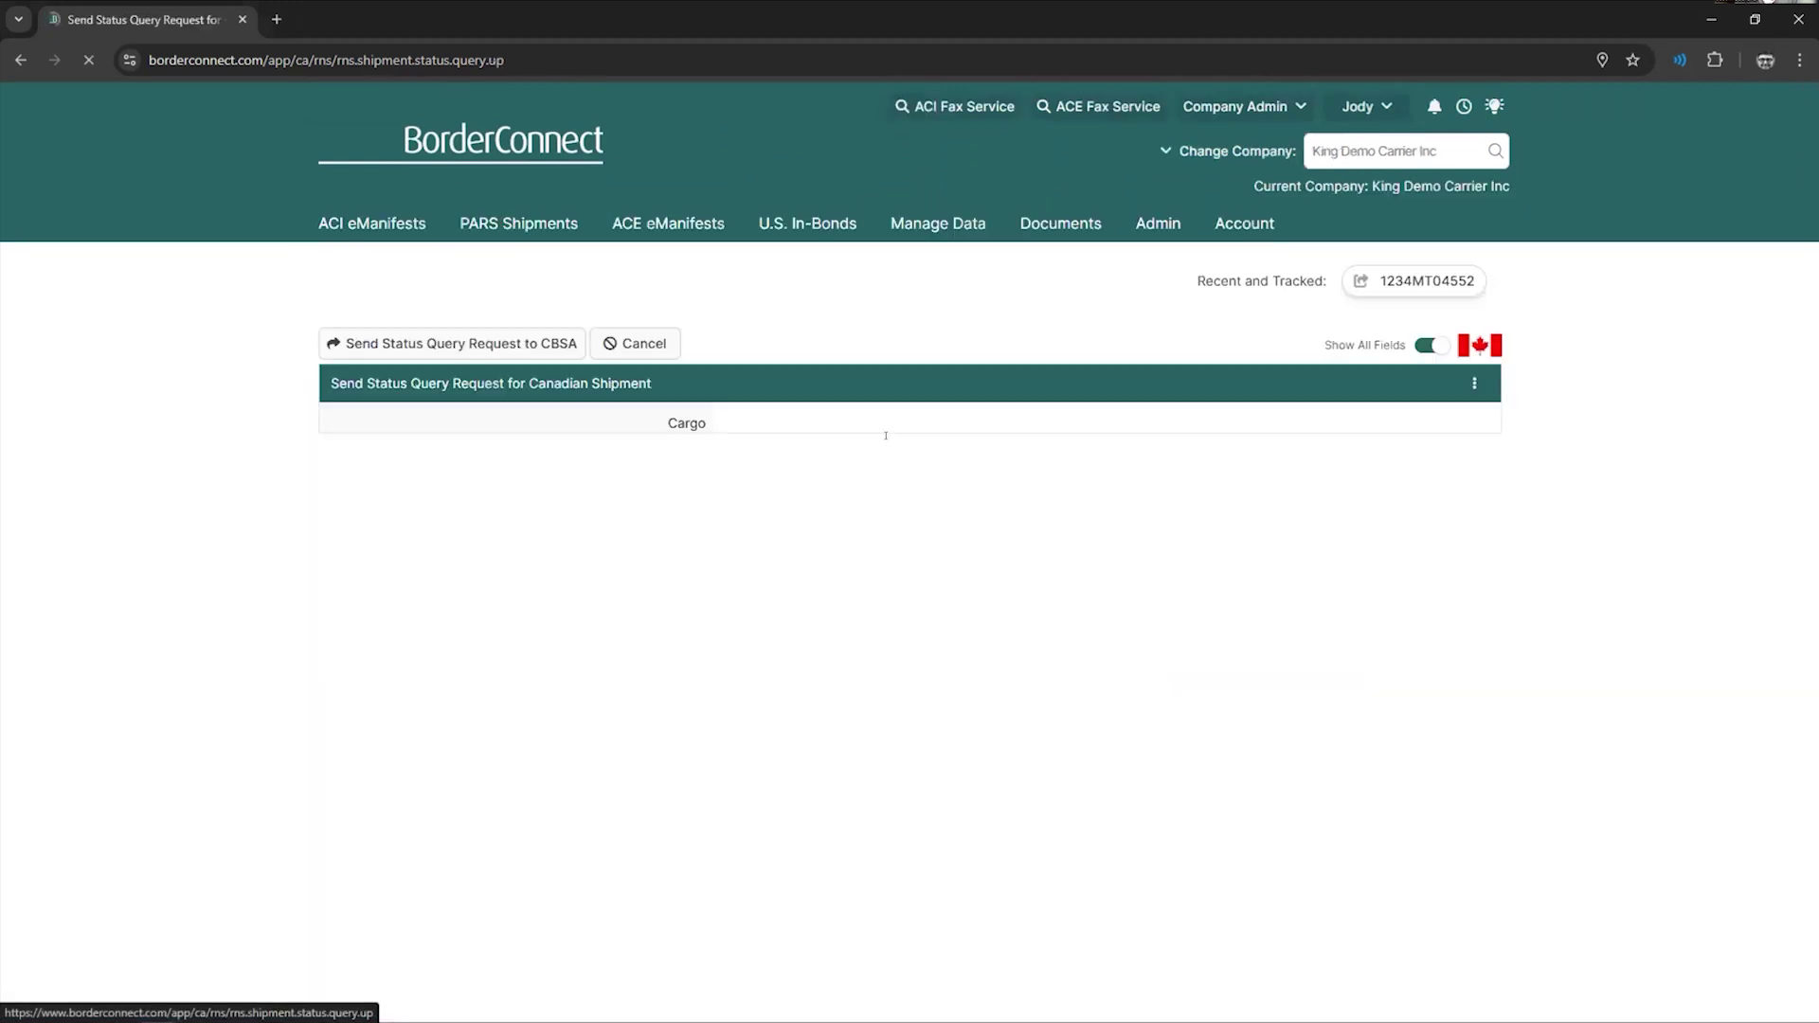
pyautogui.write('123PARS')
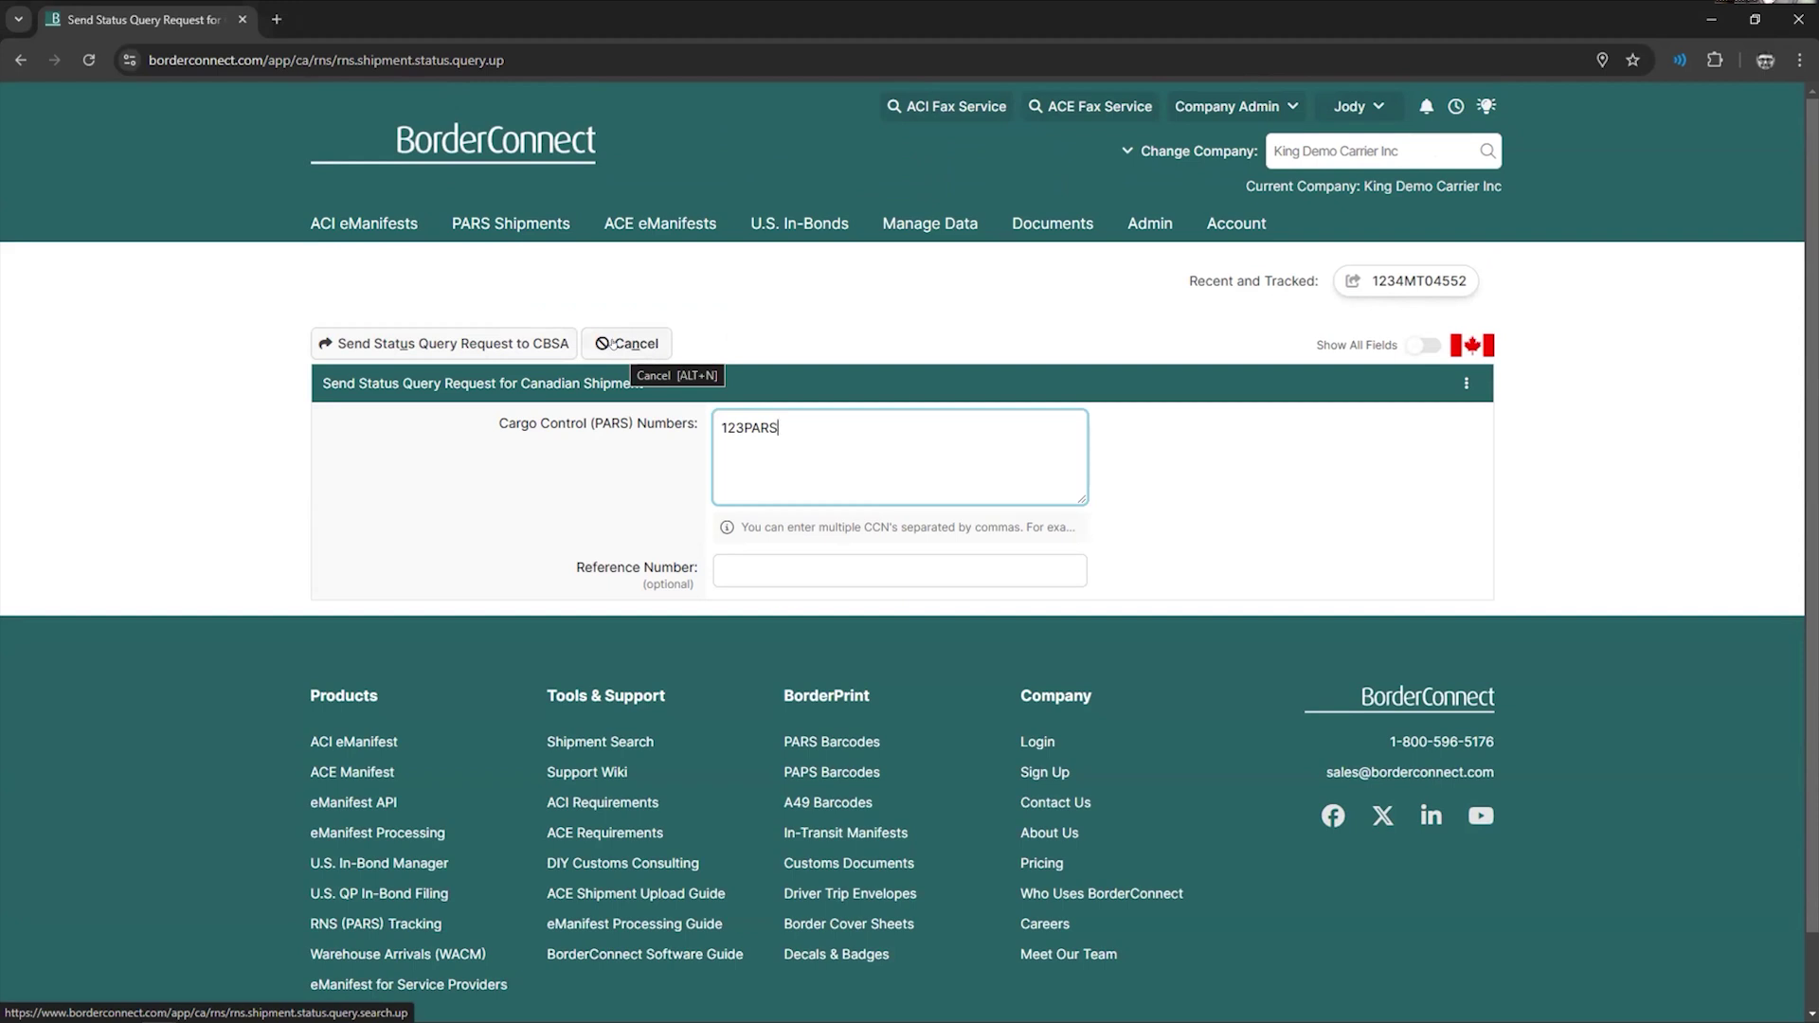
pyautogui.click(1423, 345)
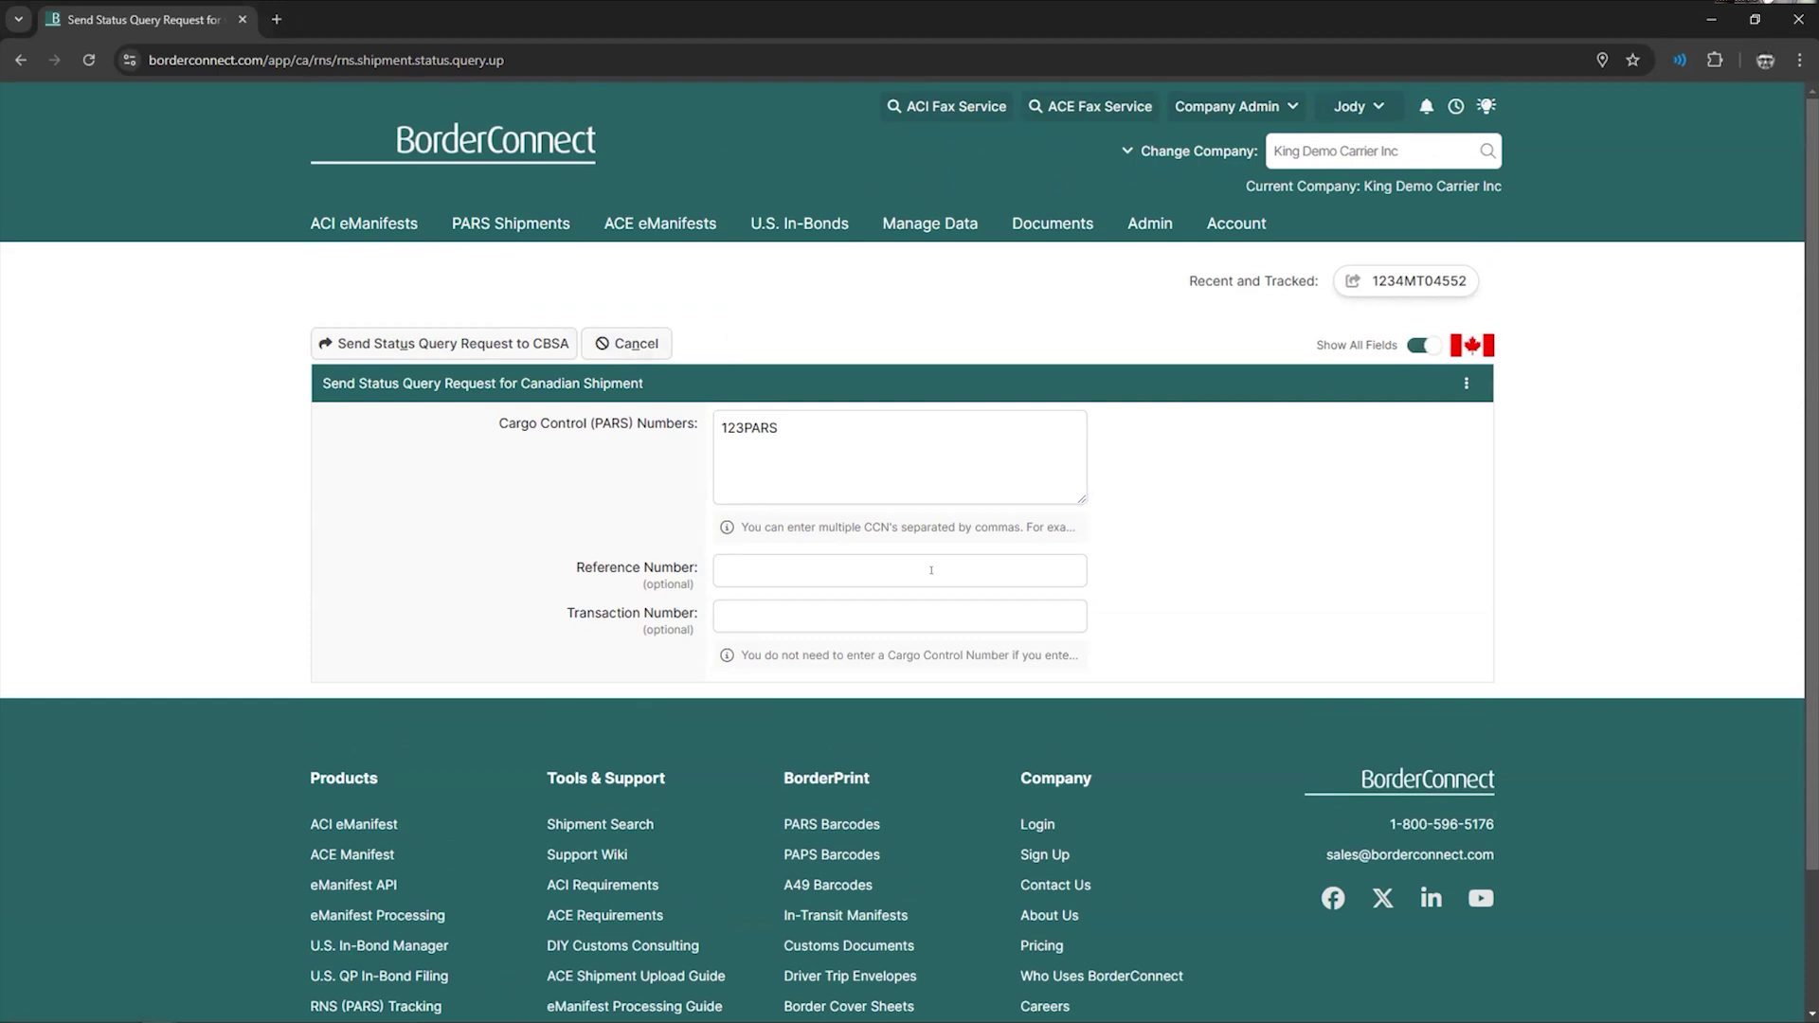
pyautogui.click(739, 603)
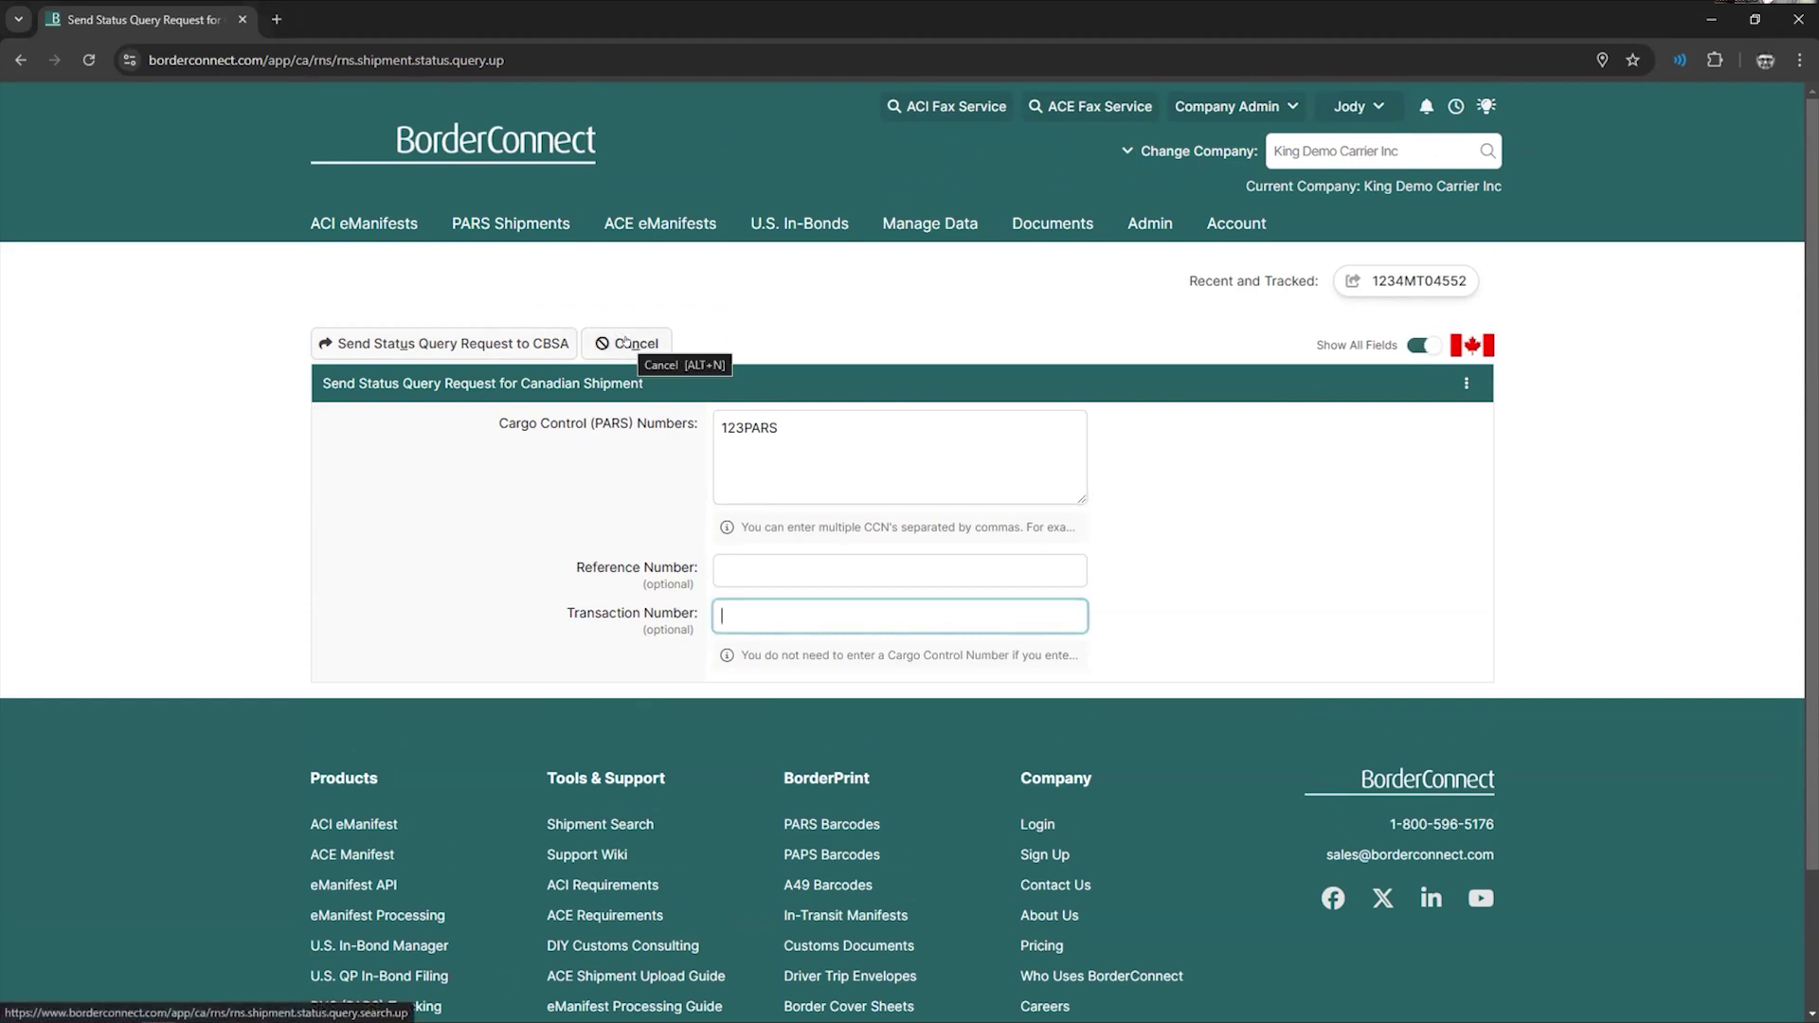
pyautogui.moveTo(366, 231)
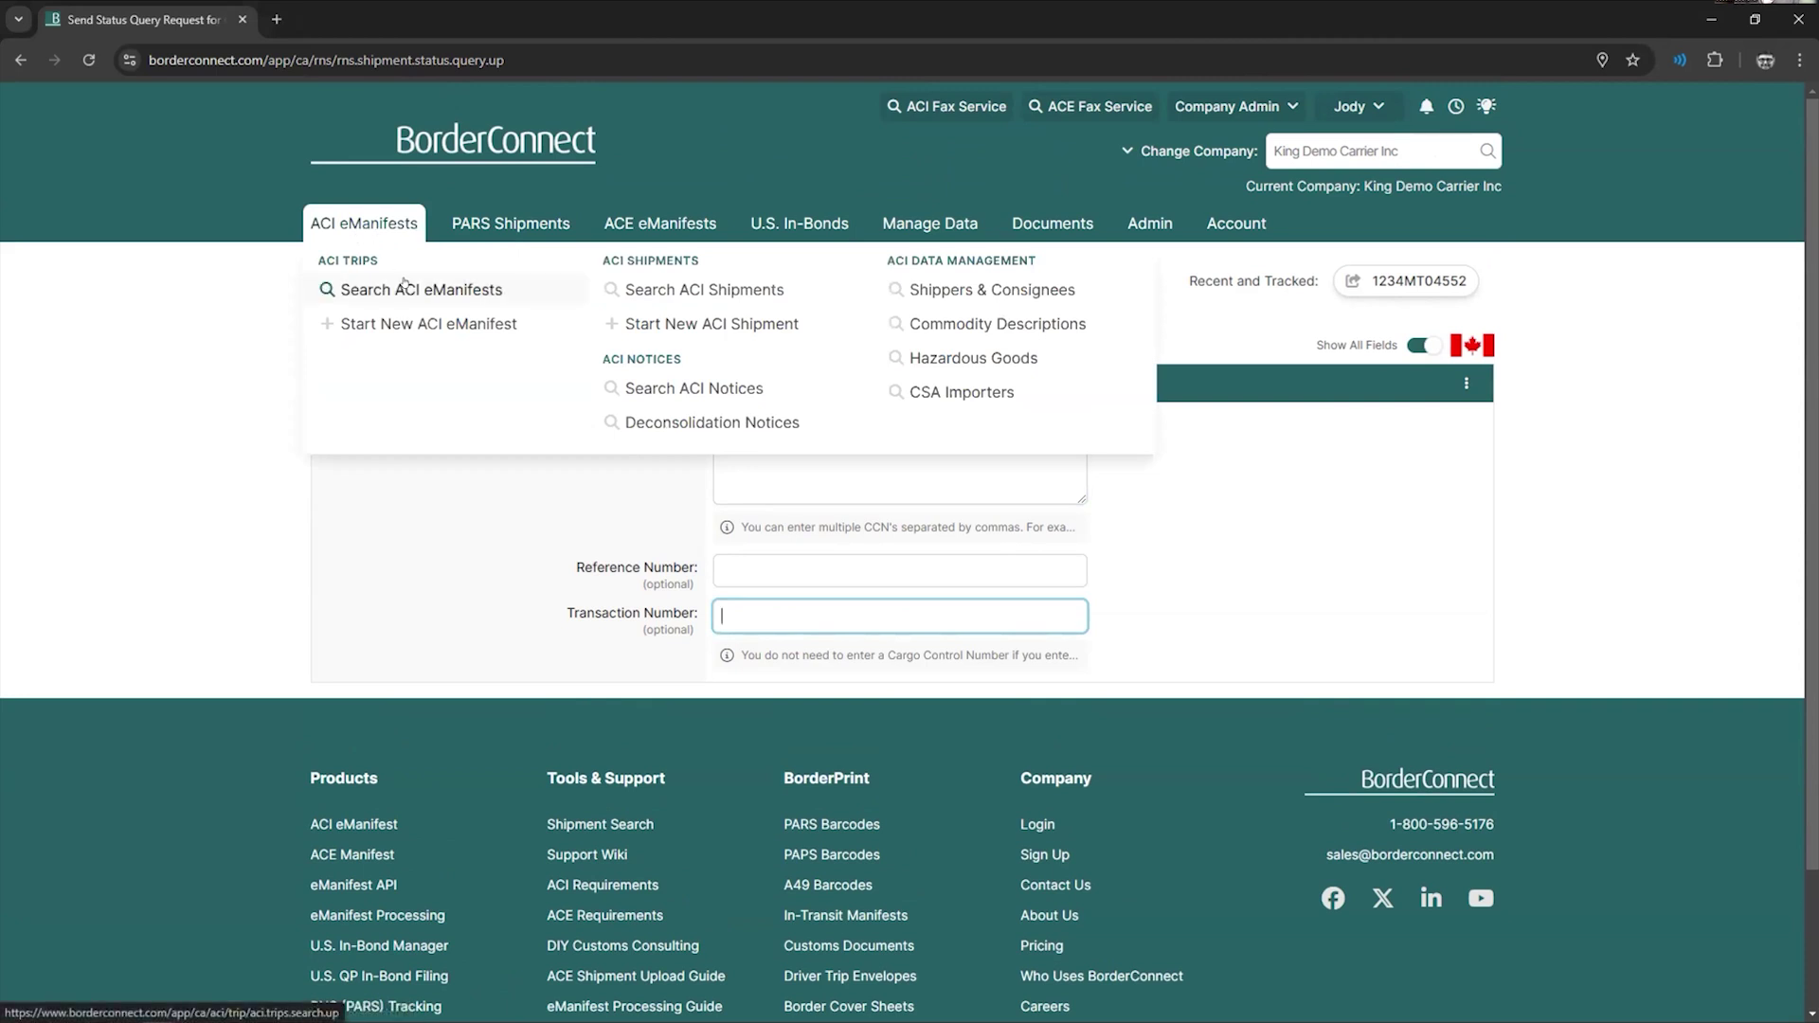
pyautogui.moveTo(511, 222)
pyautogui.click(871, 323)
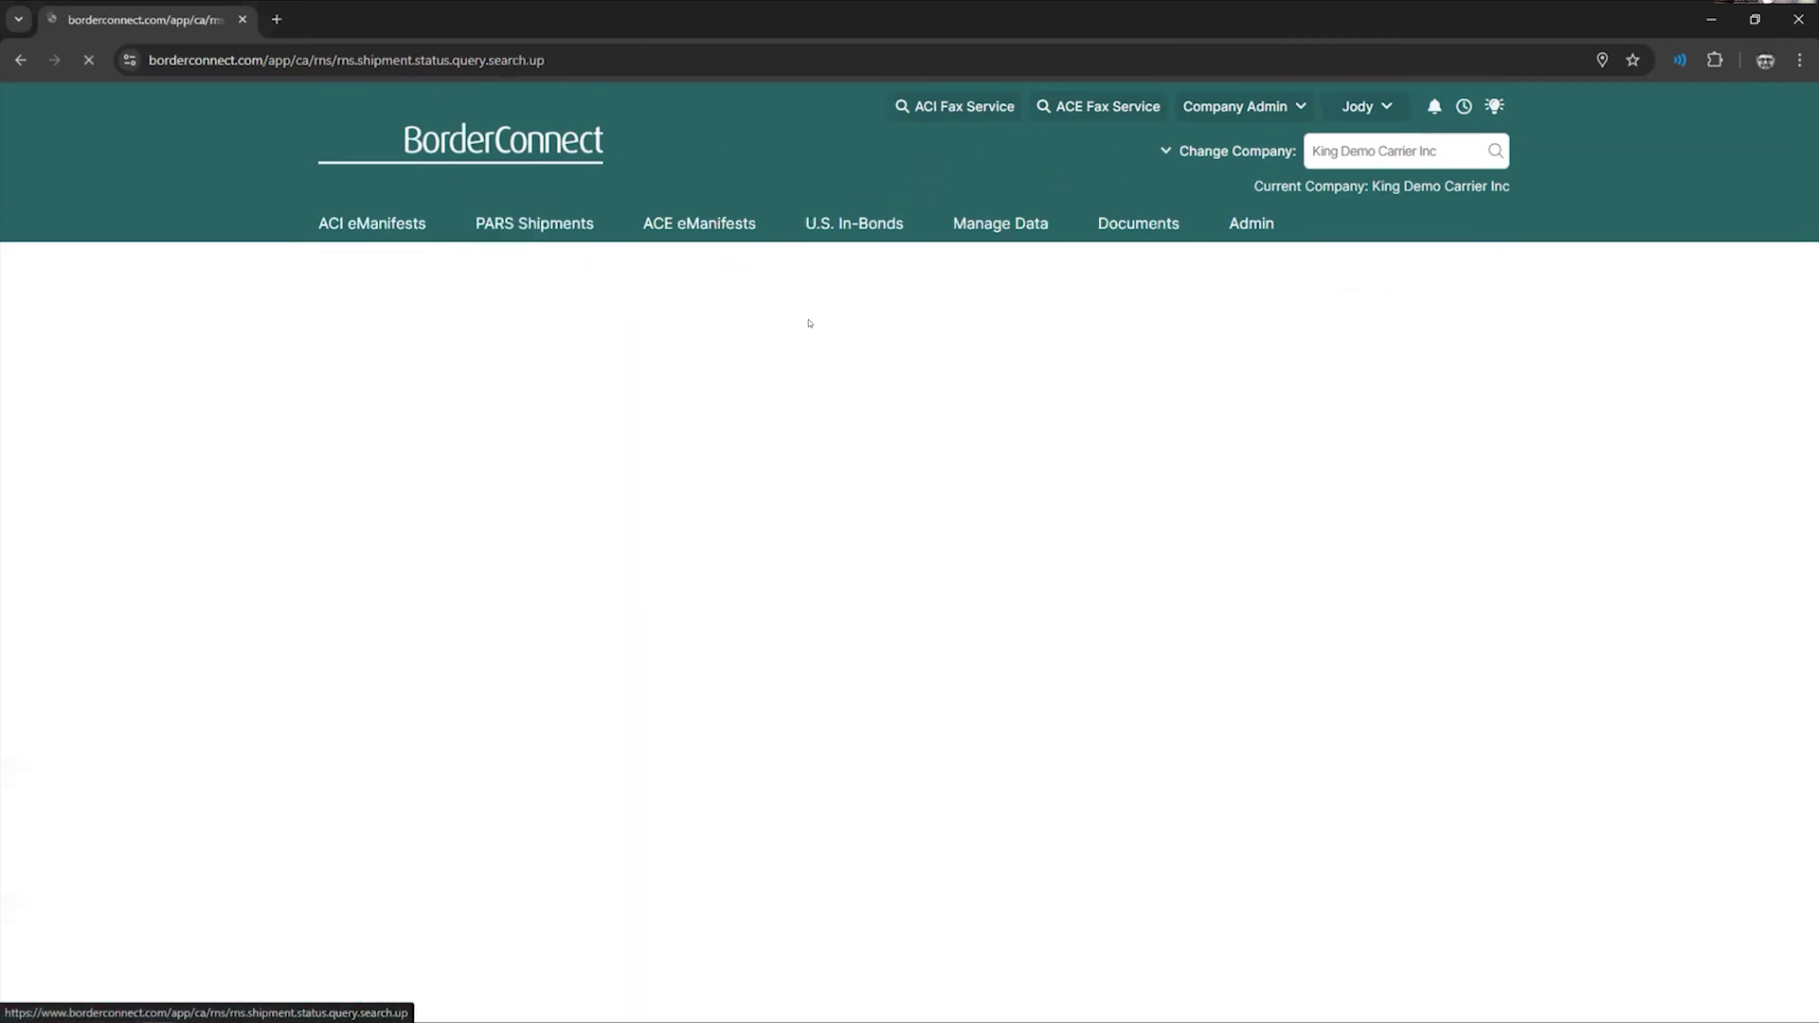
pyautogui.scroll(-1, 625, 801)
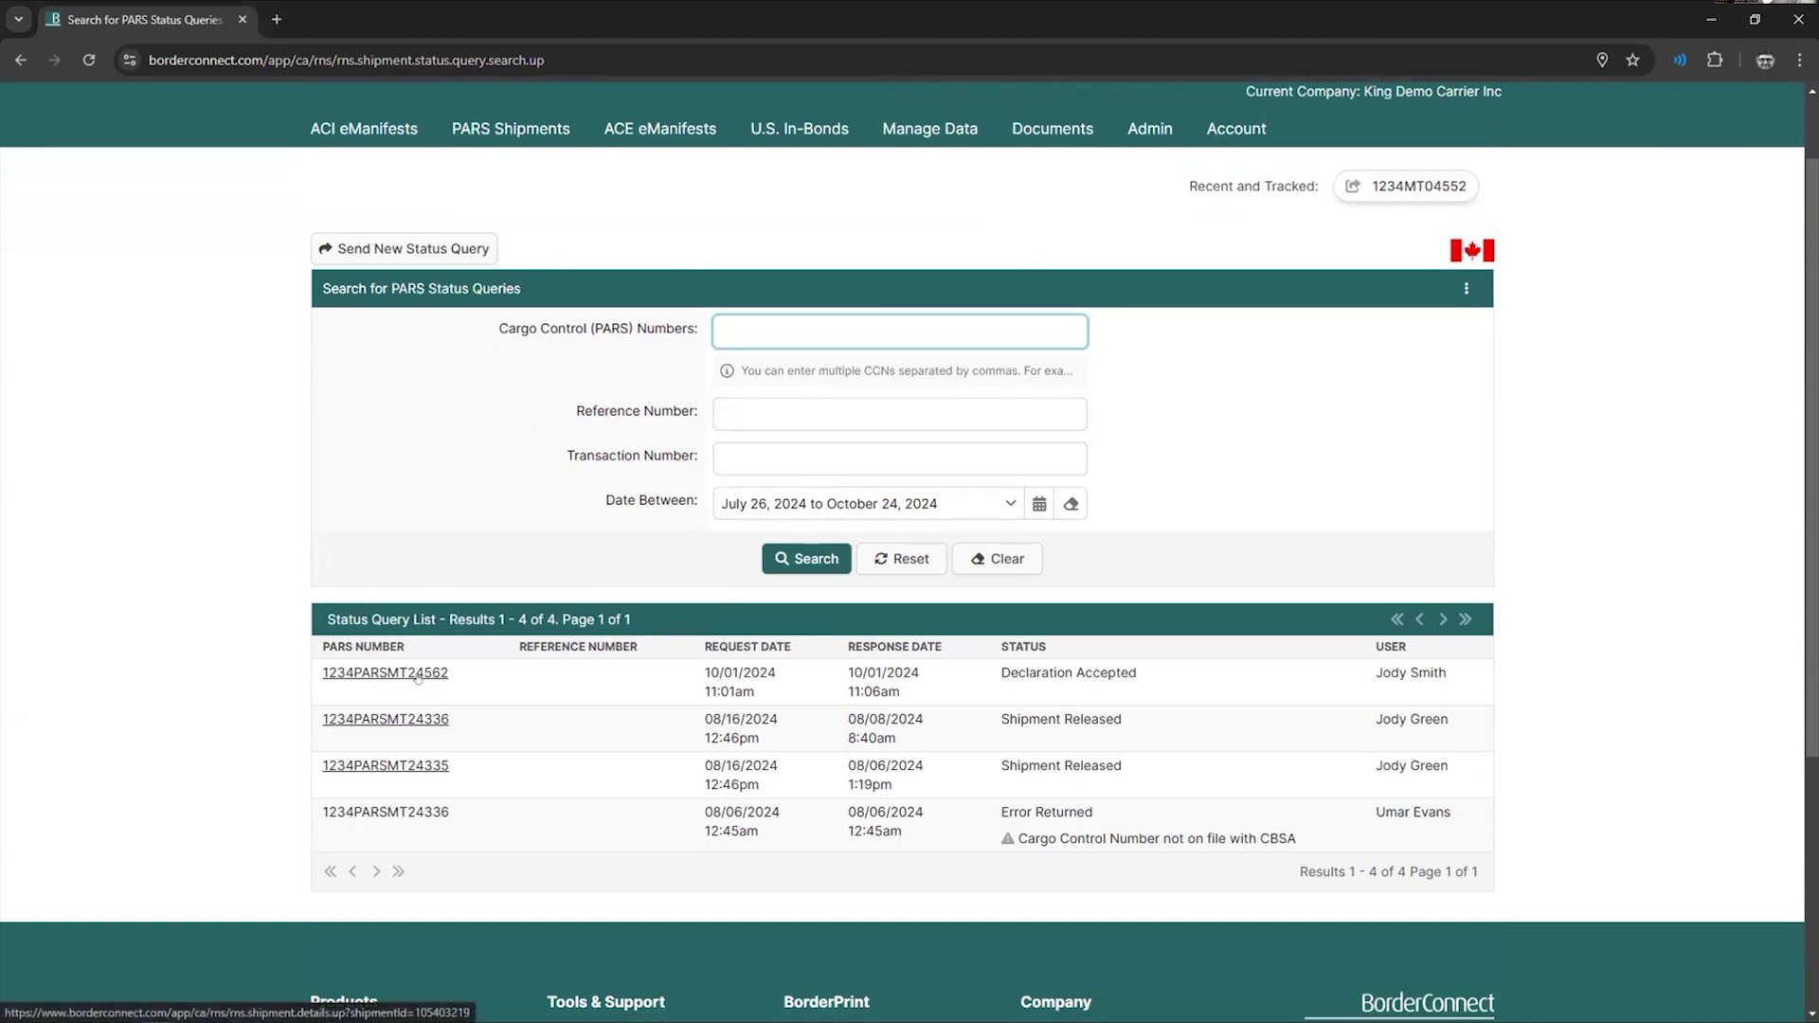
pyautogui.click(416, 675)
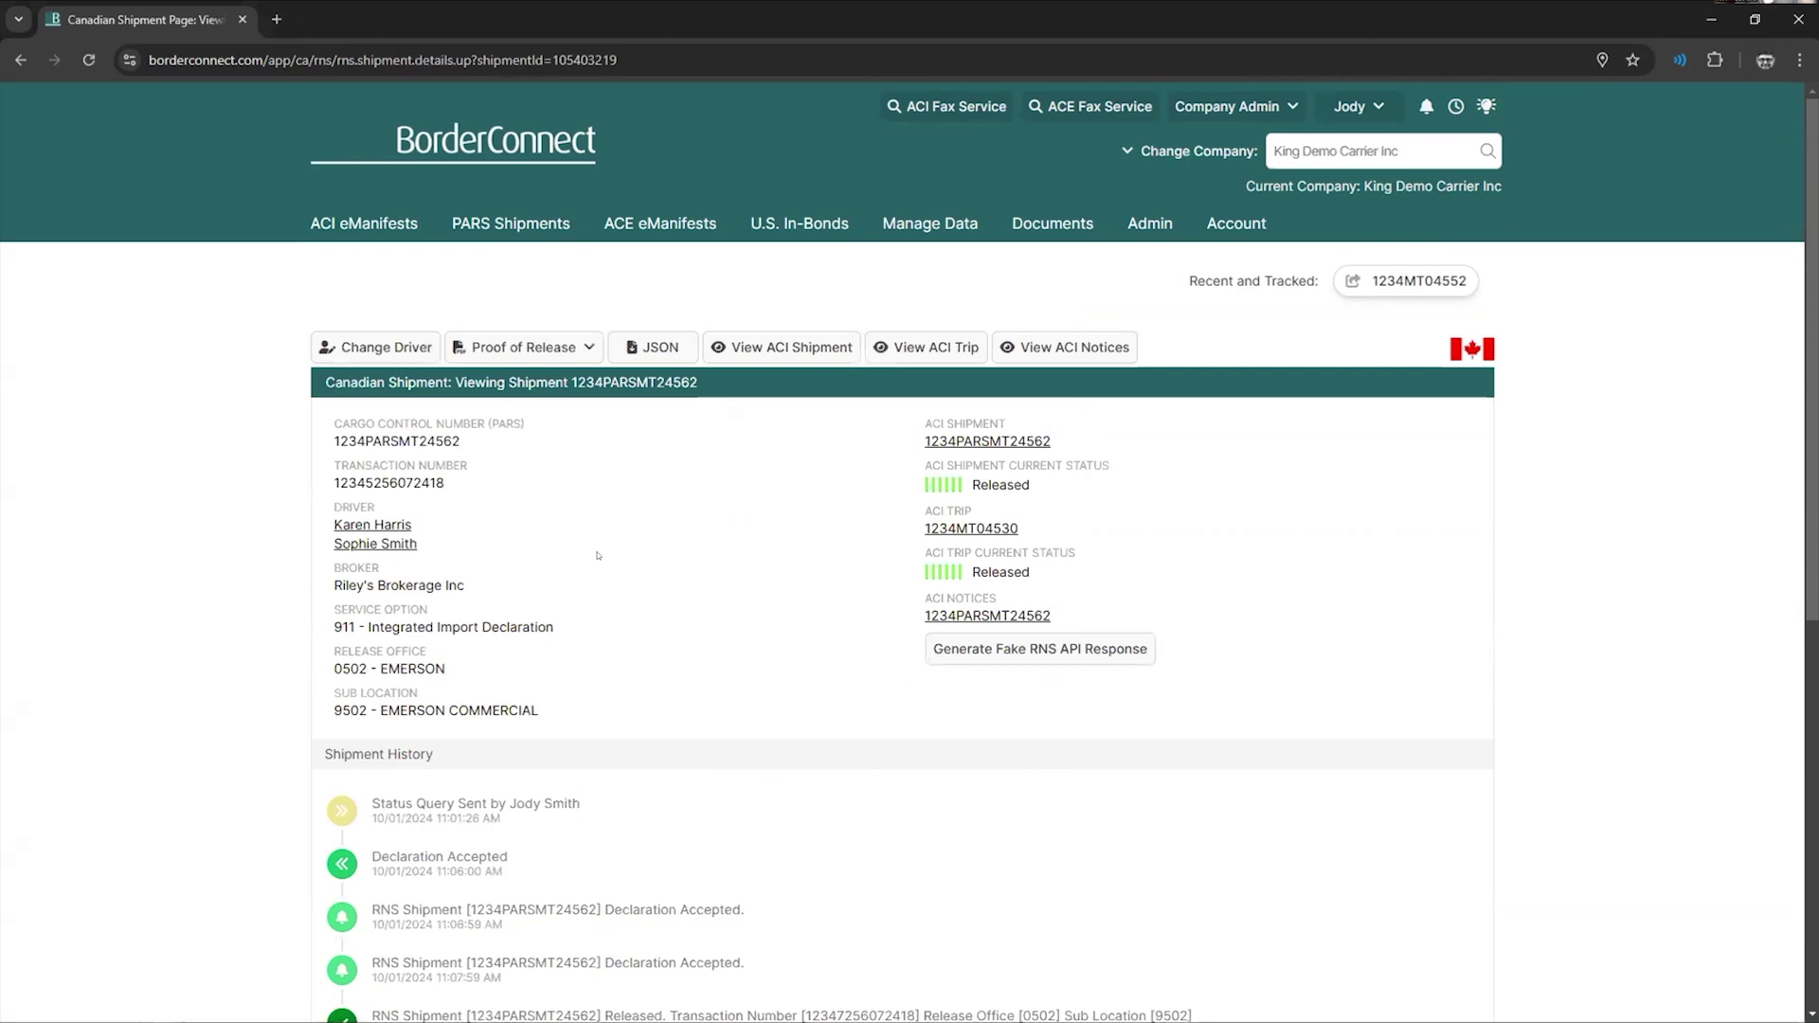
pyautogui.moveTo(463, 442); pyautogui.dragTo(326, 435)
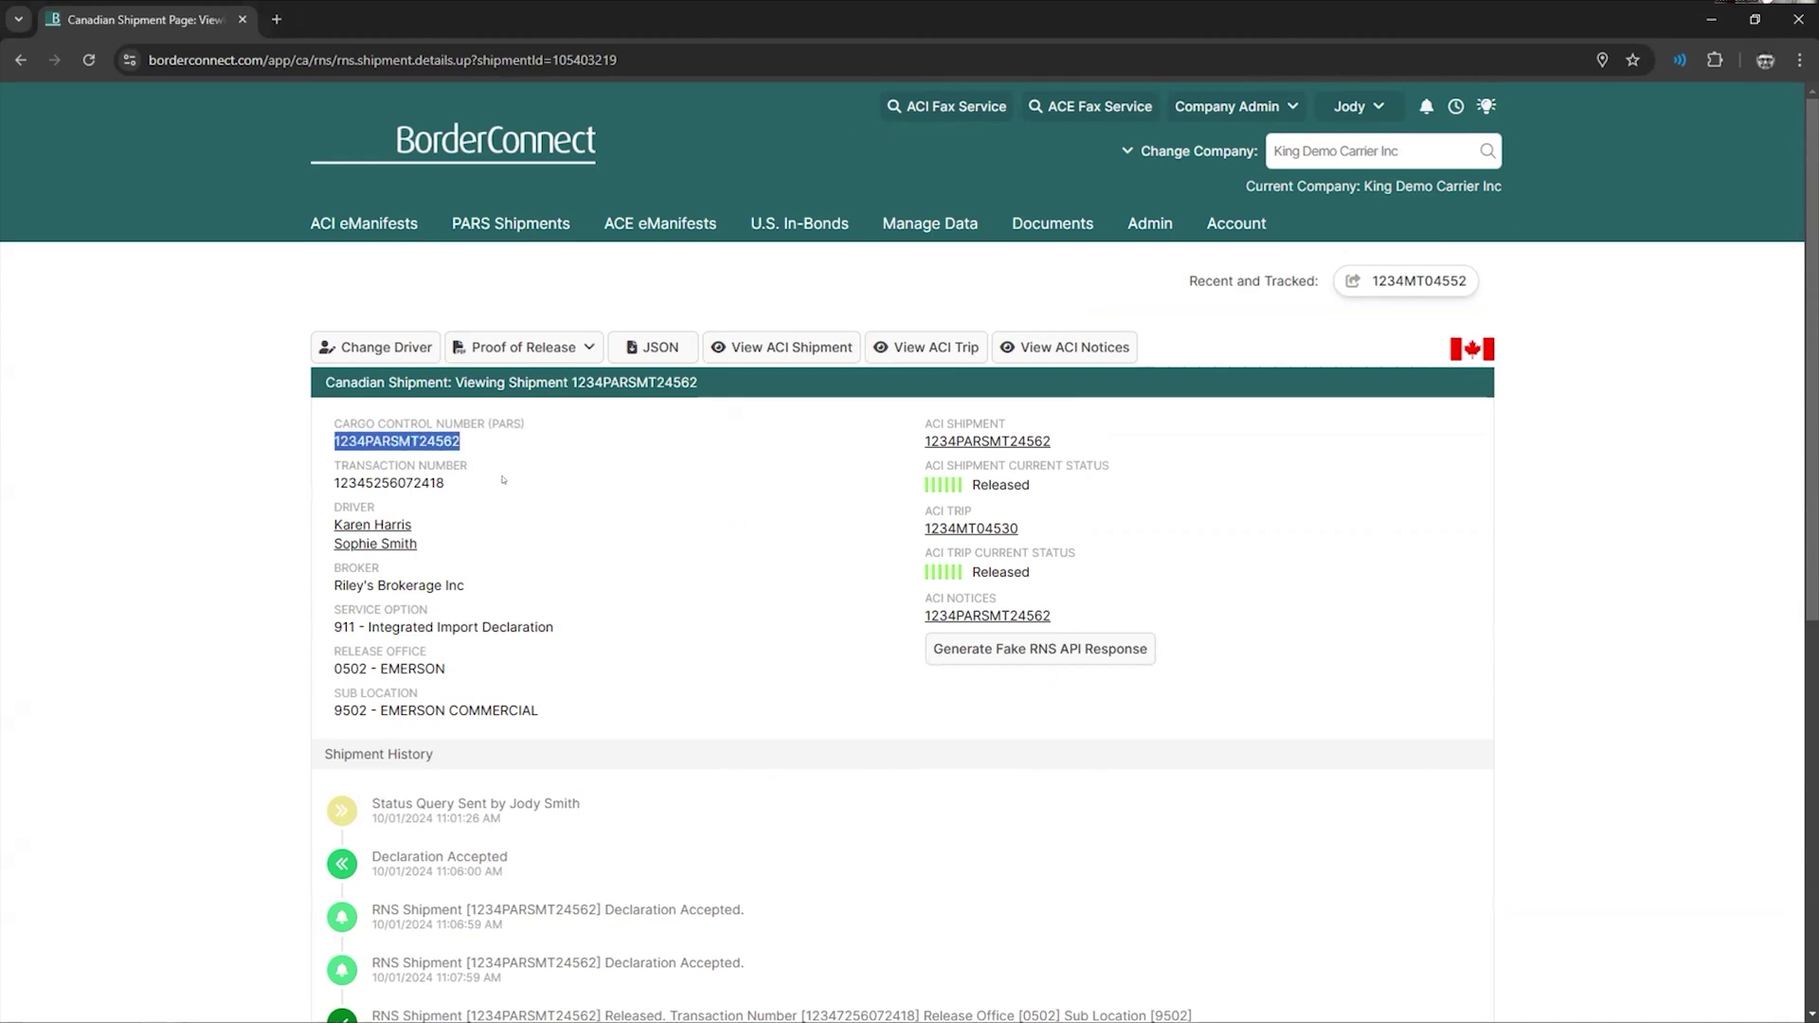
pyautogui.click(504, 480)
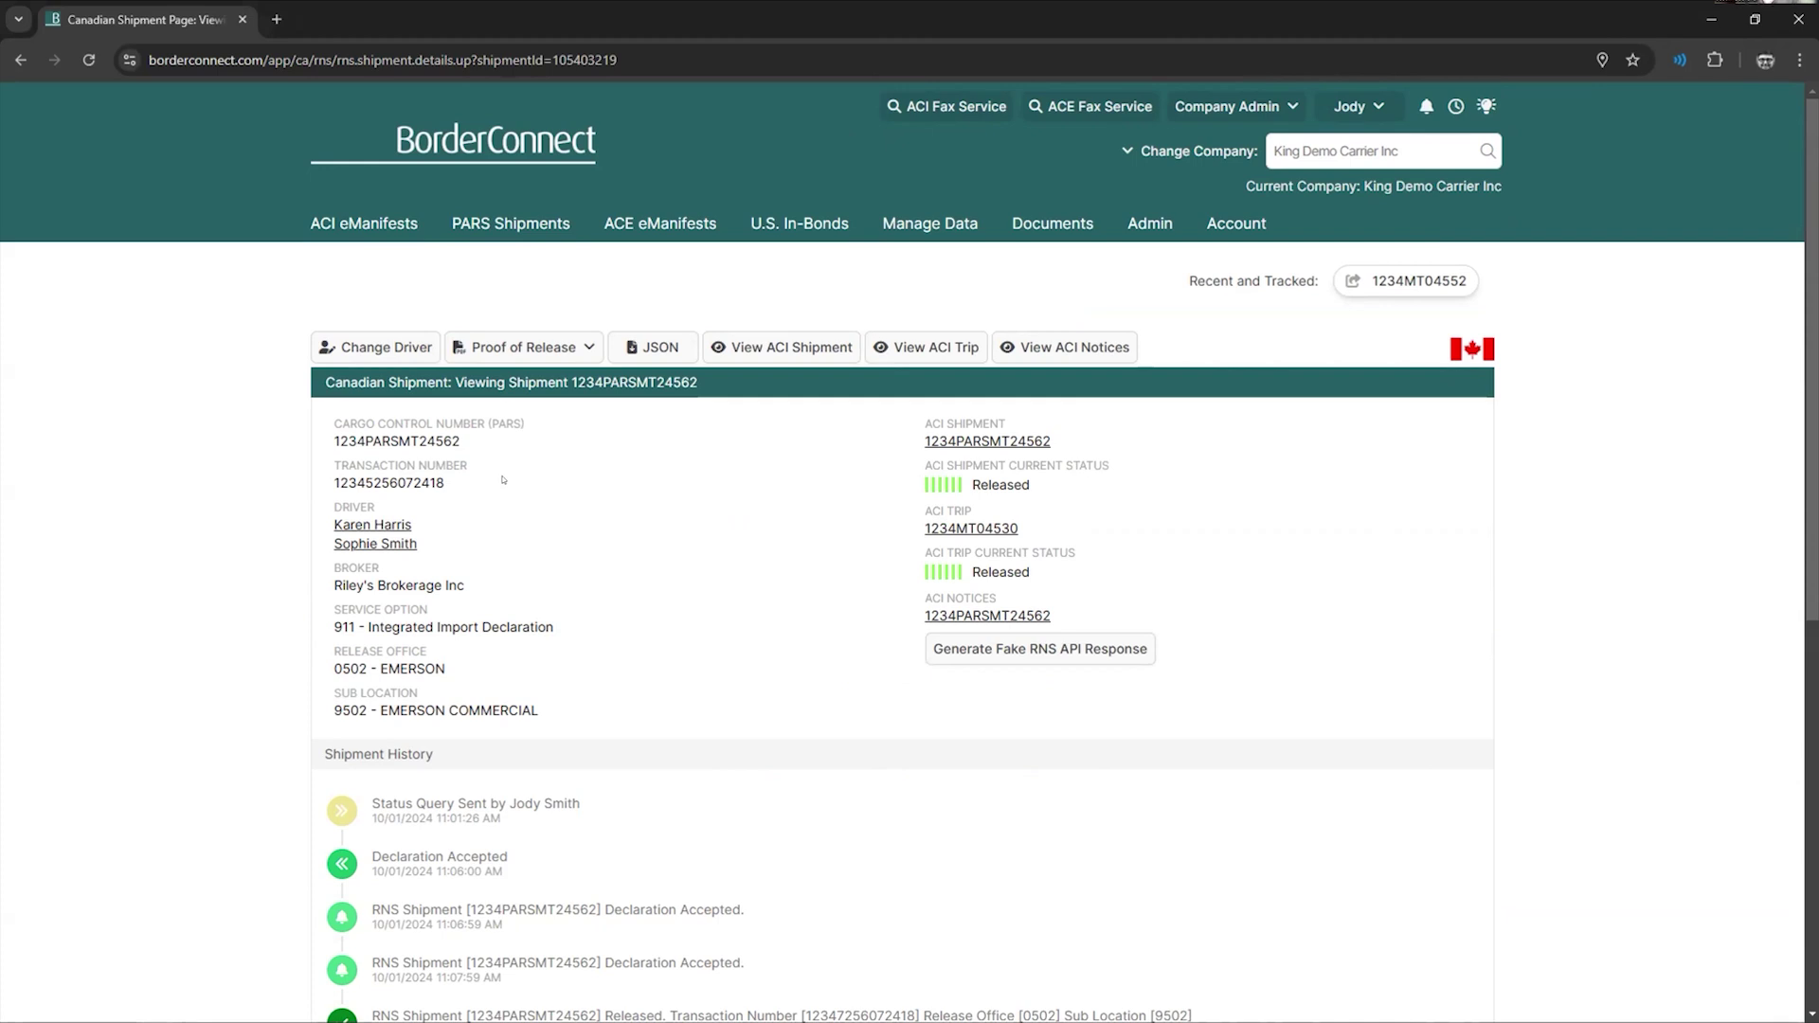
pyautogui.moveTo(471, 434); pyautogui.dragTo(329, 435)
pyautogui.click(478, 449)
pyautogui.moveTo(384, 232)
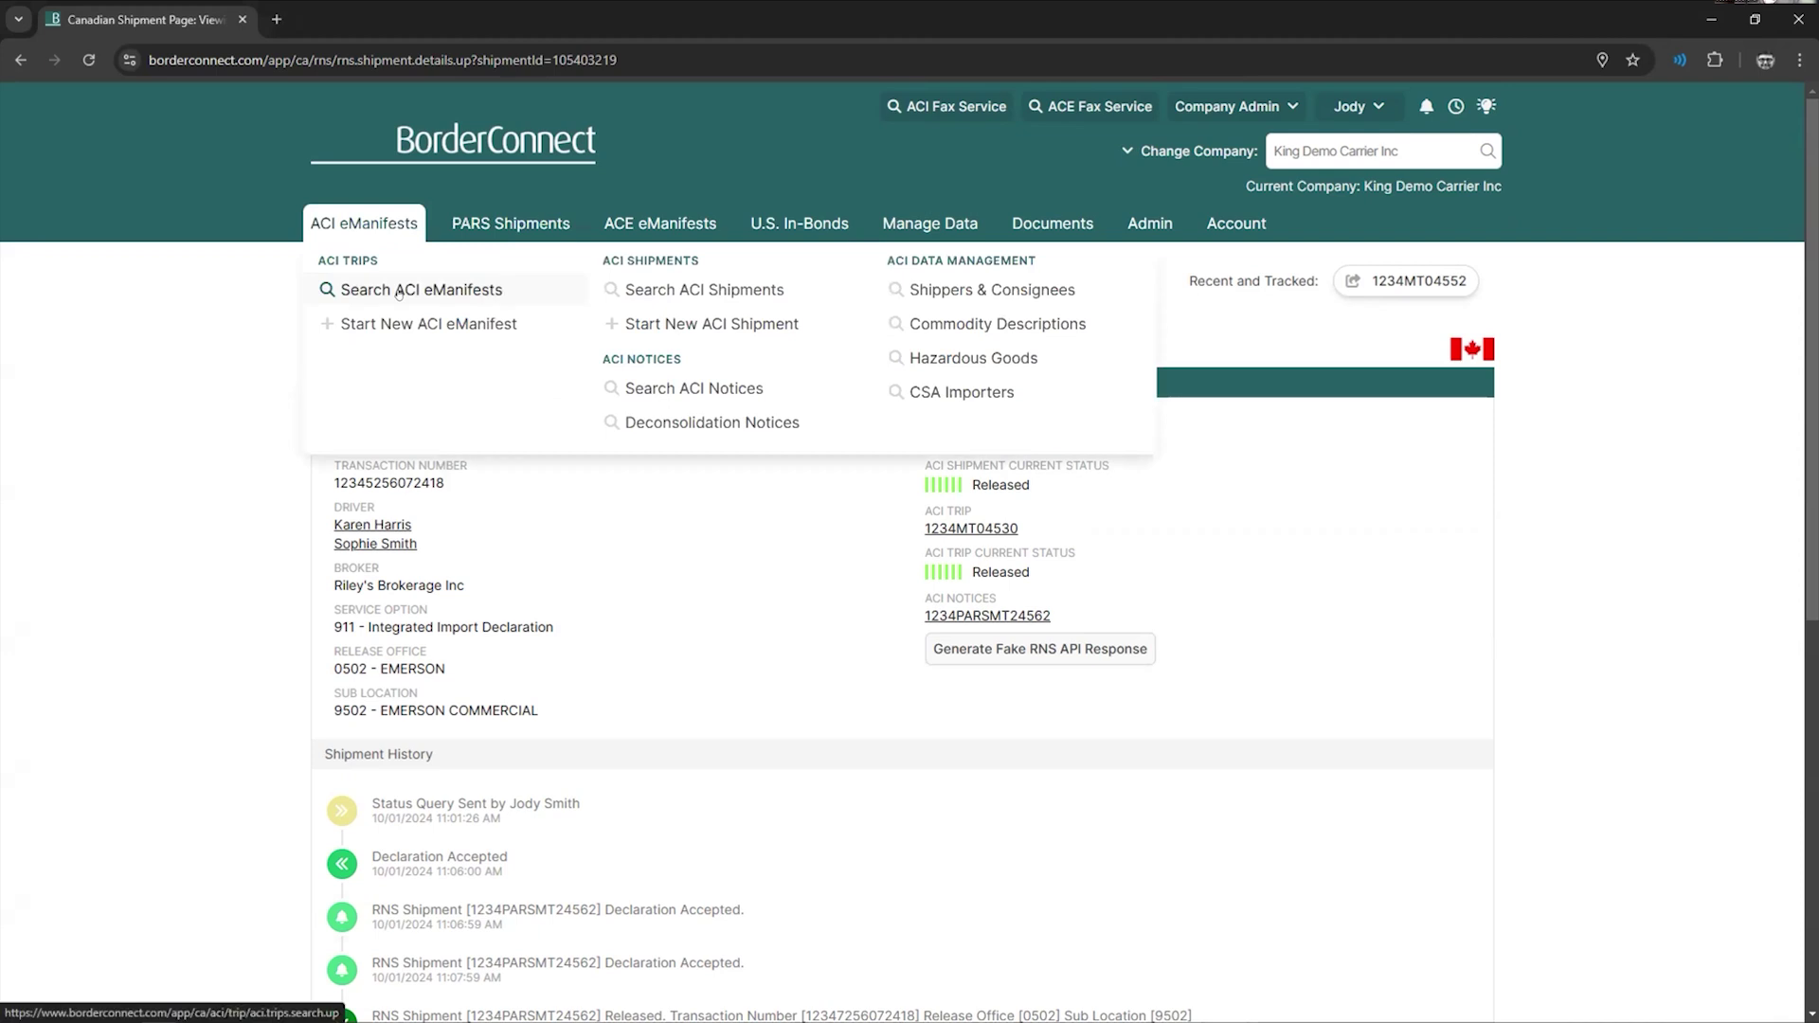
# - From Search ACI eManifests, open the Compliance Report and scroll through its pie and daily charts
pyautogui.click(399, 293)
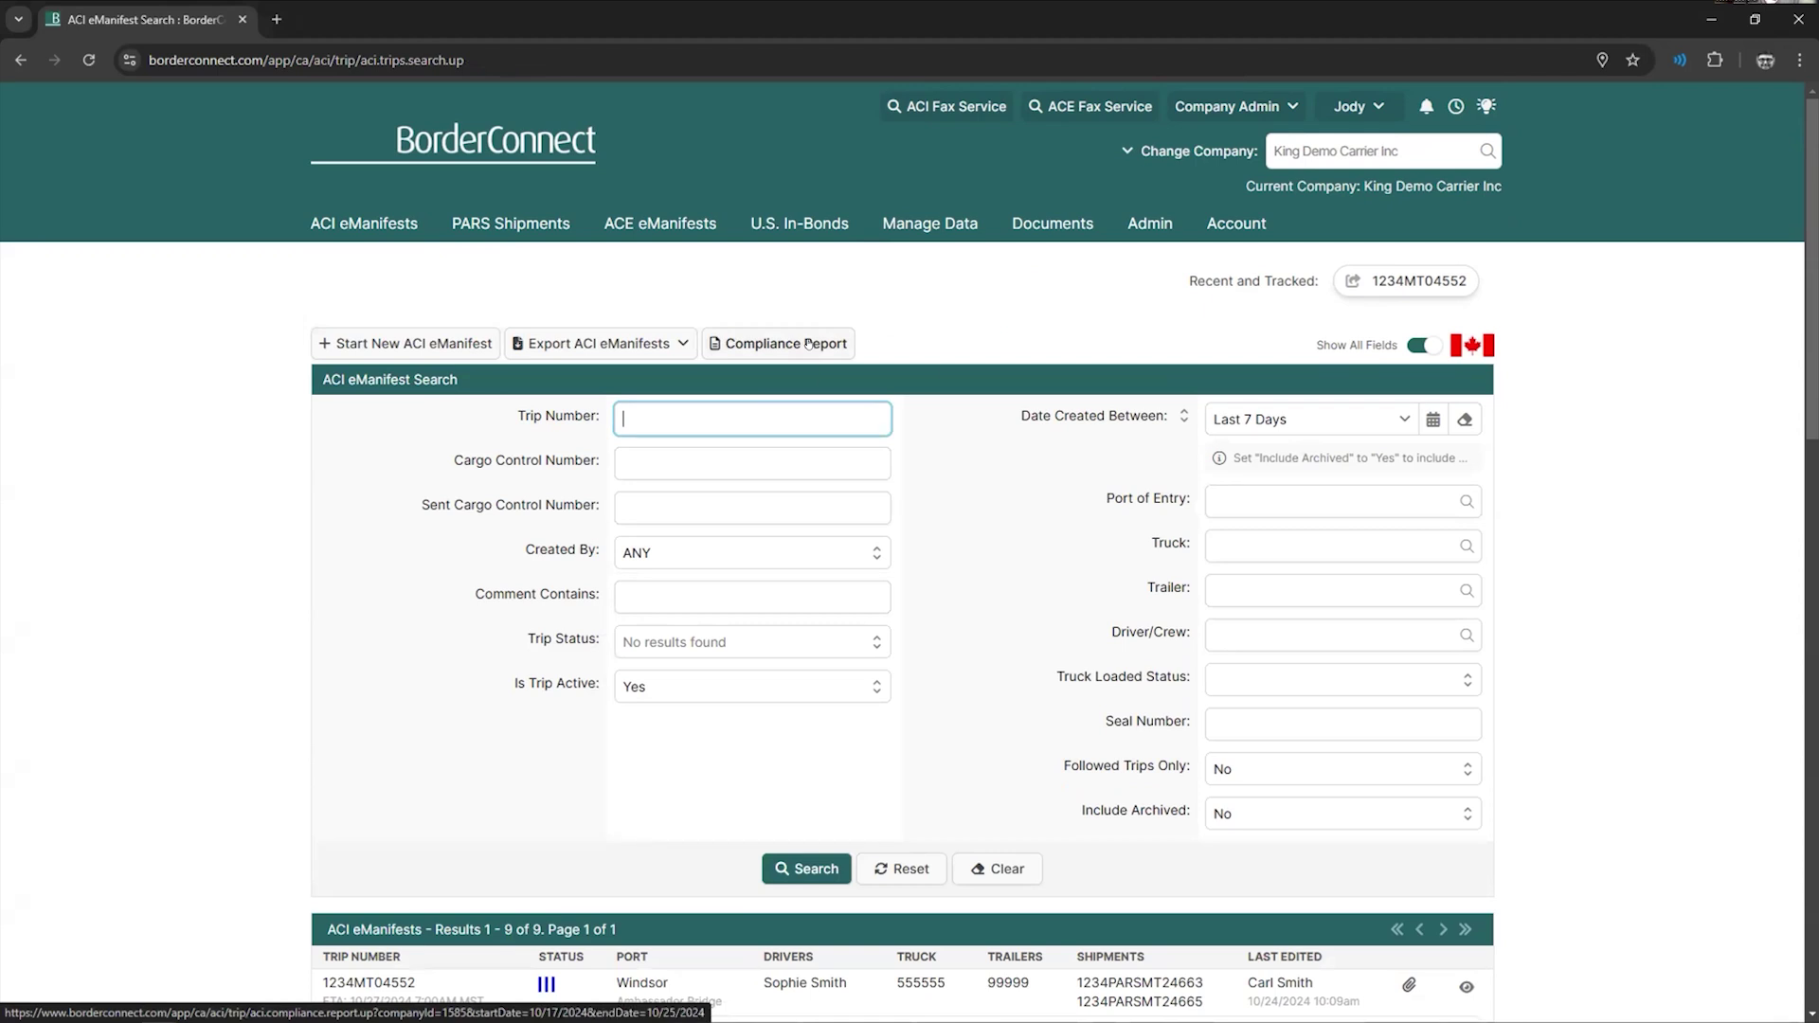
pyautogui.moveTo(383, 233)
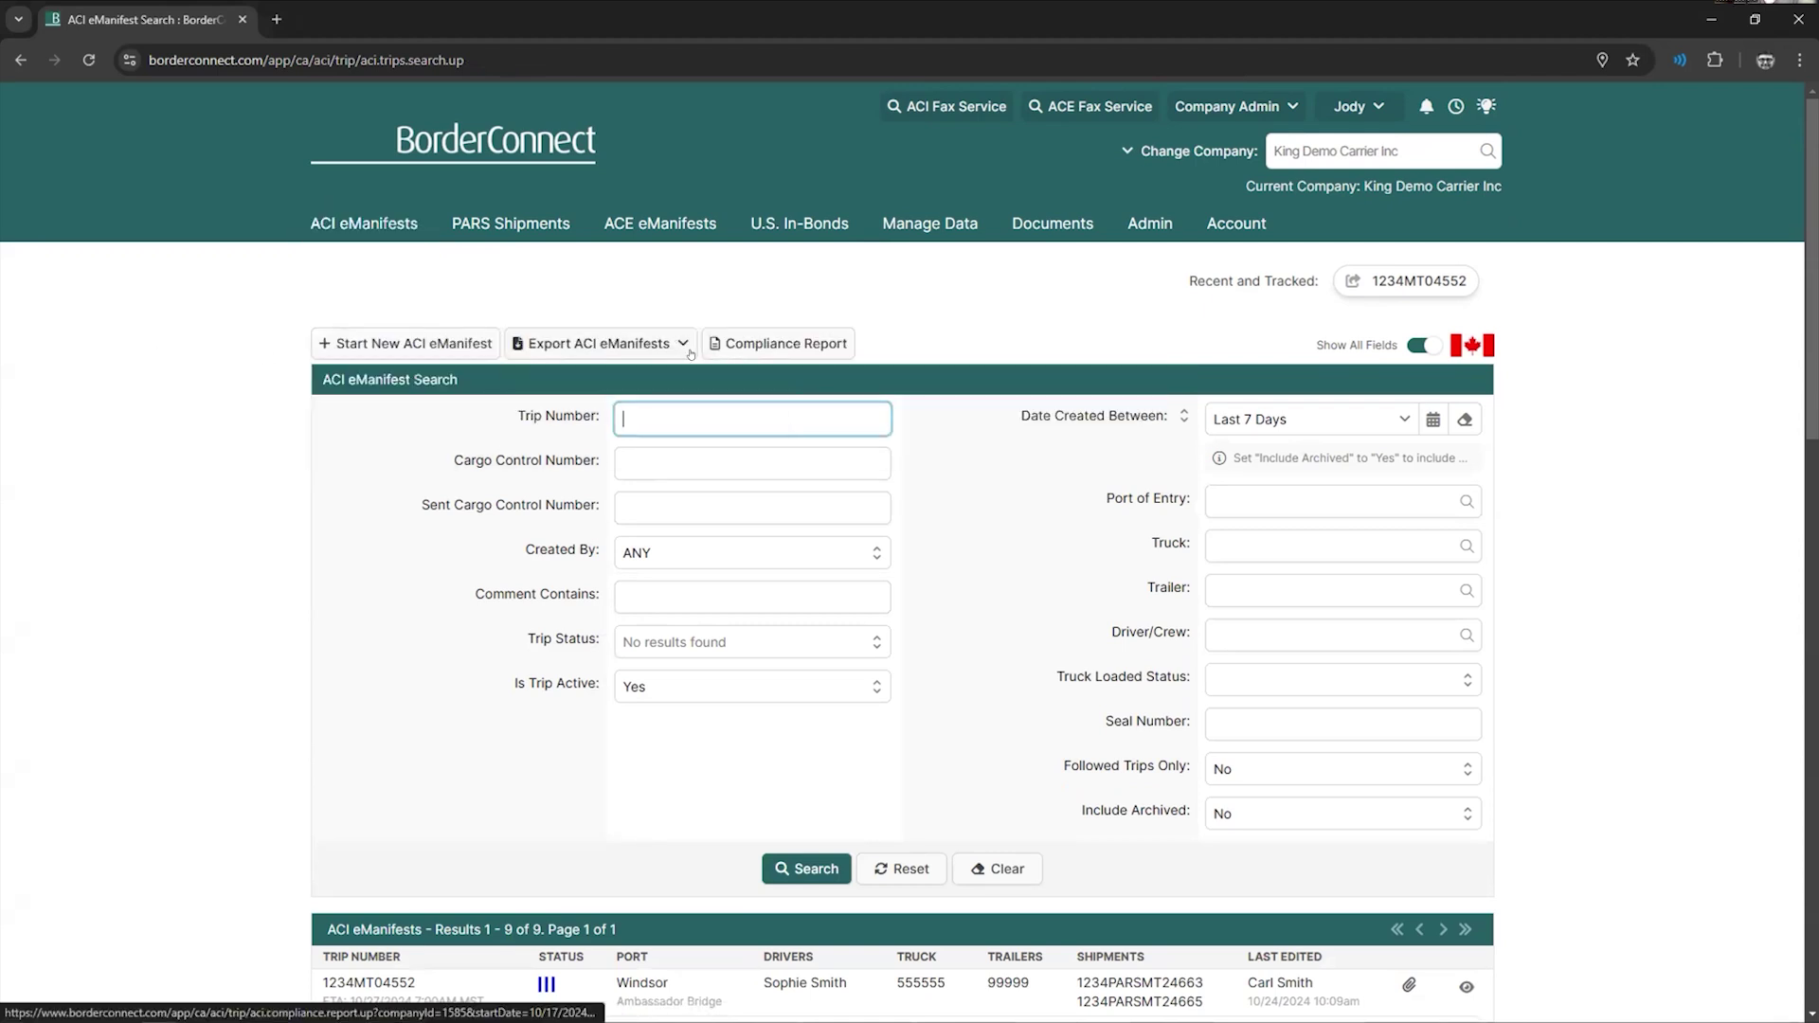
pyautogui.click(766, 340)
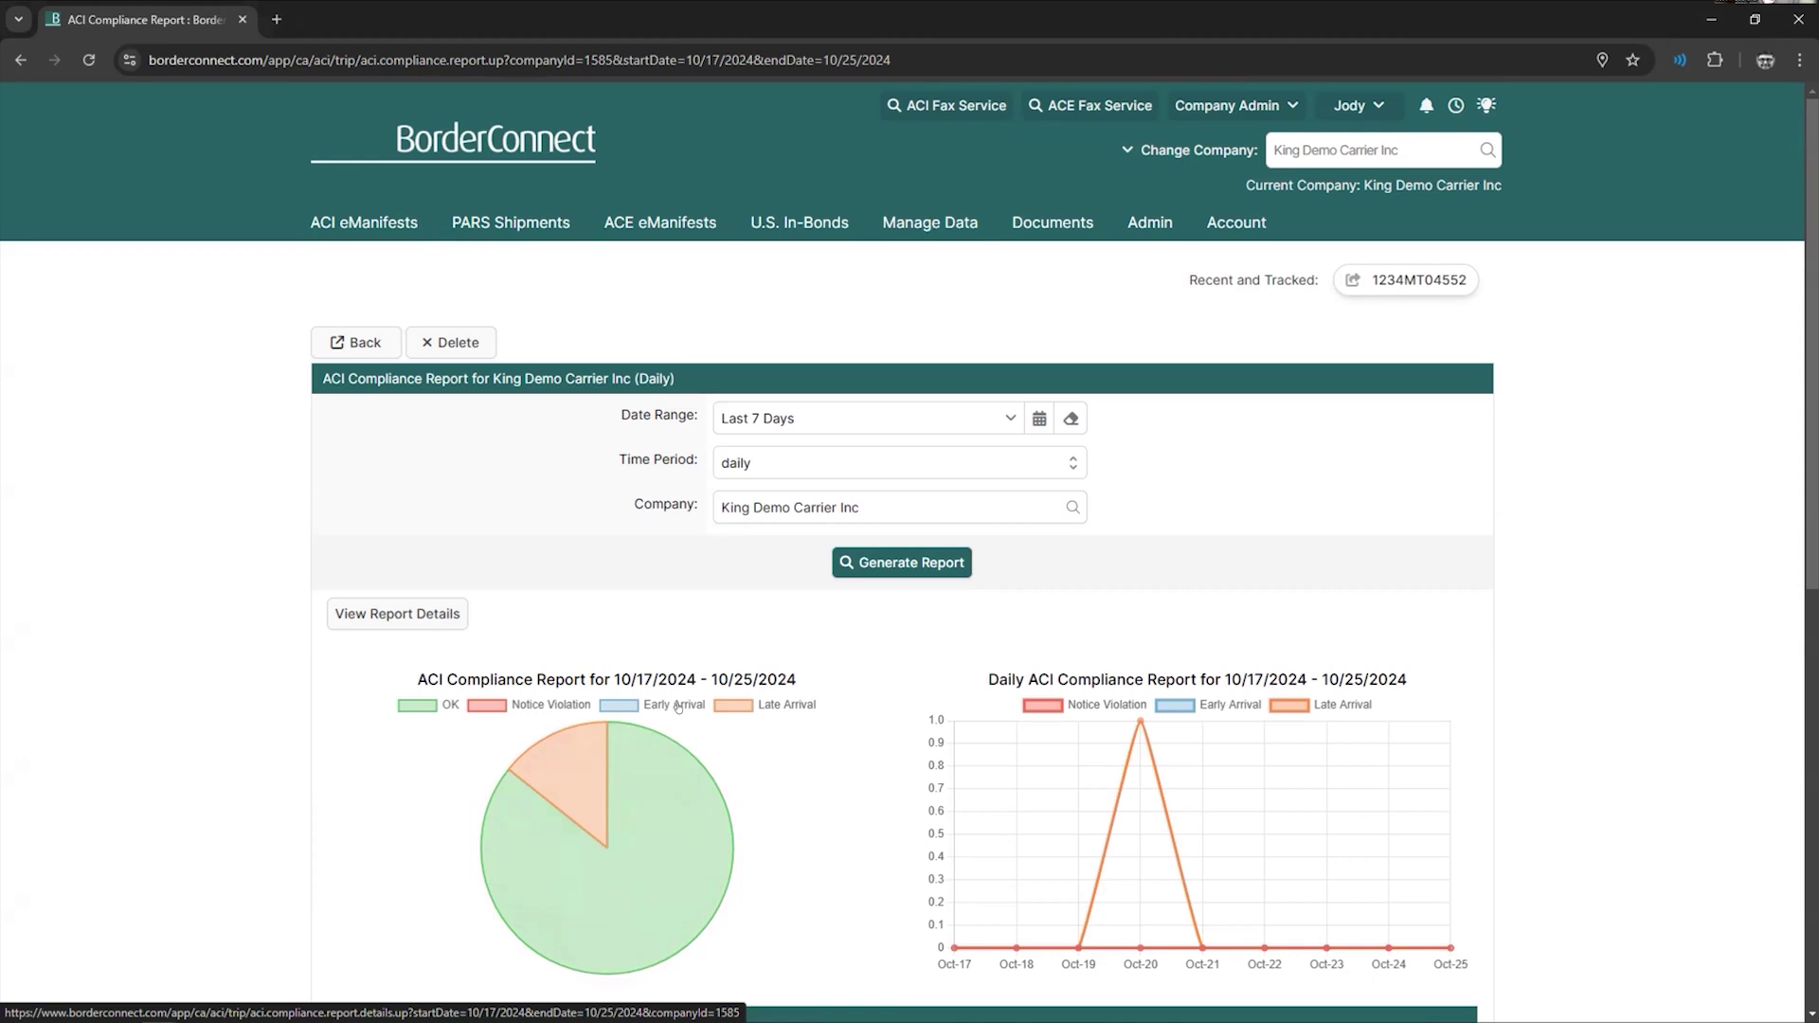
pyautogui.scroll(-2, 677, 709)
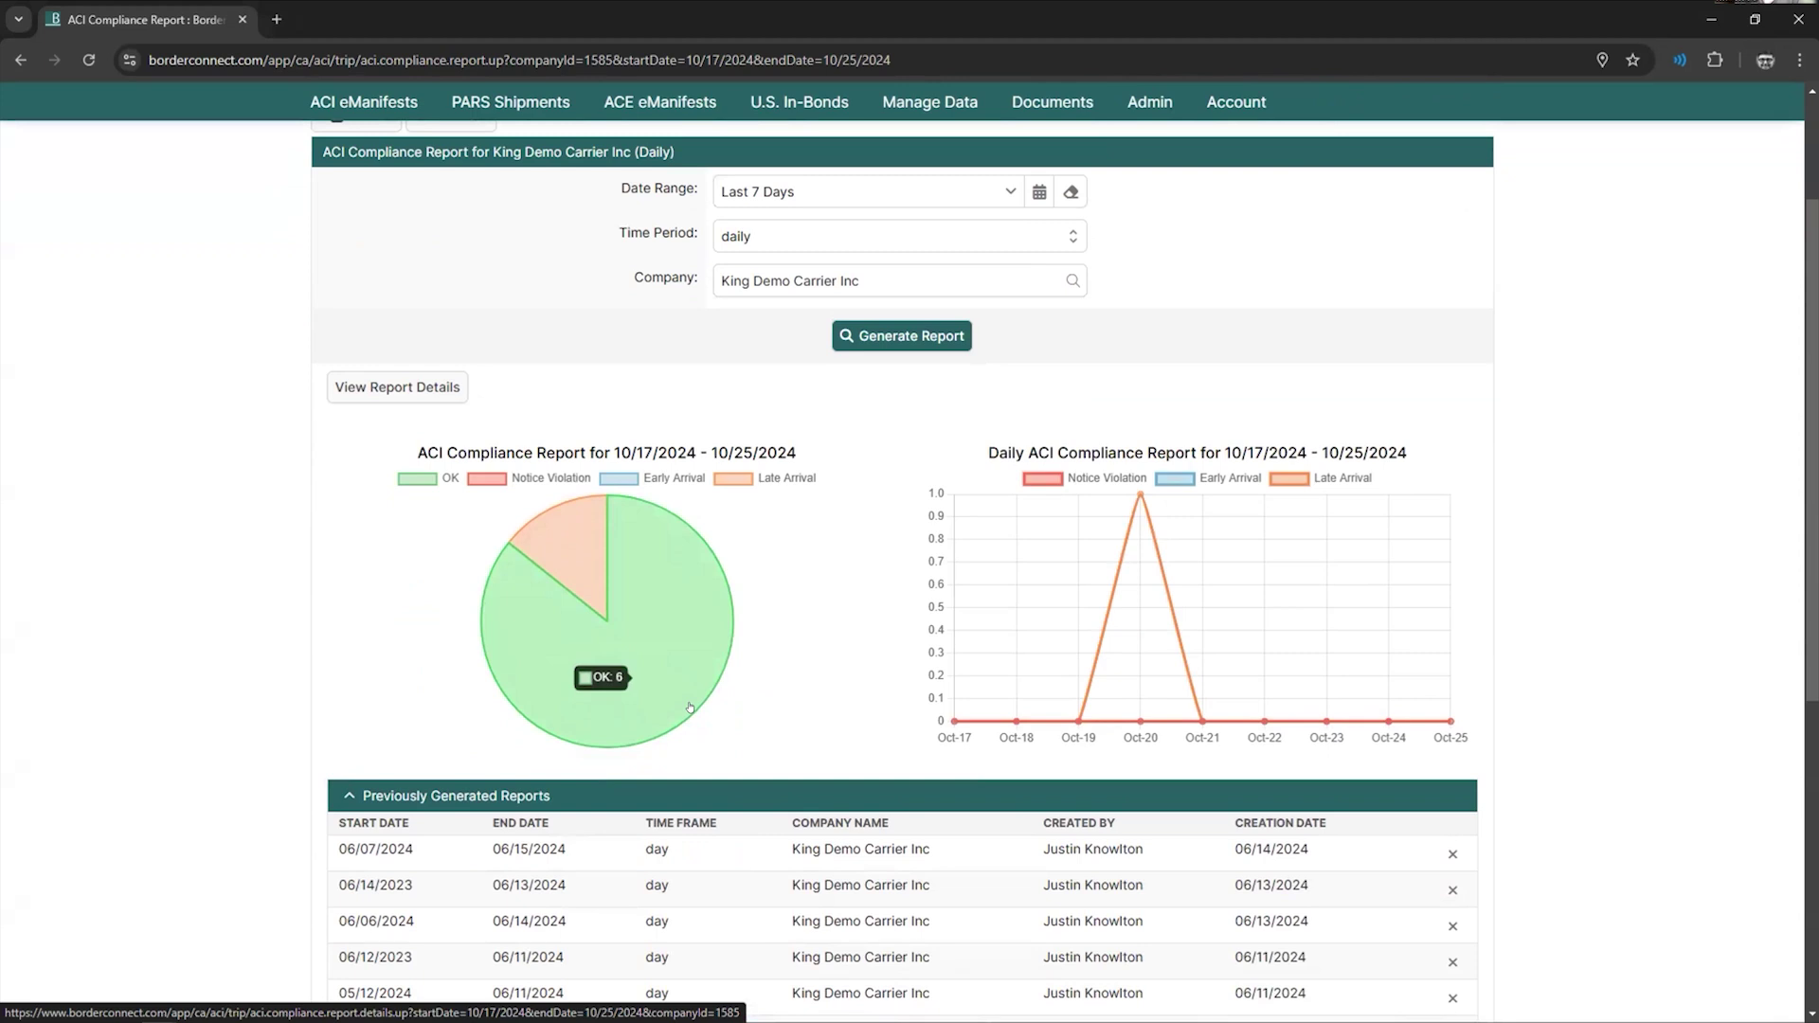
pyautogui.scroll(1, 750, 689)
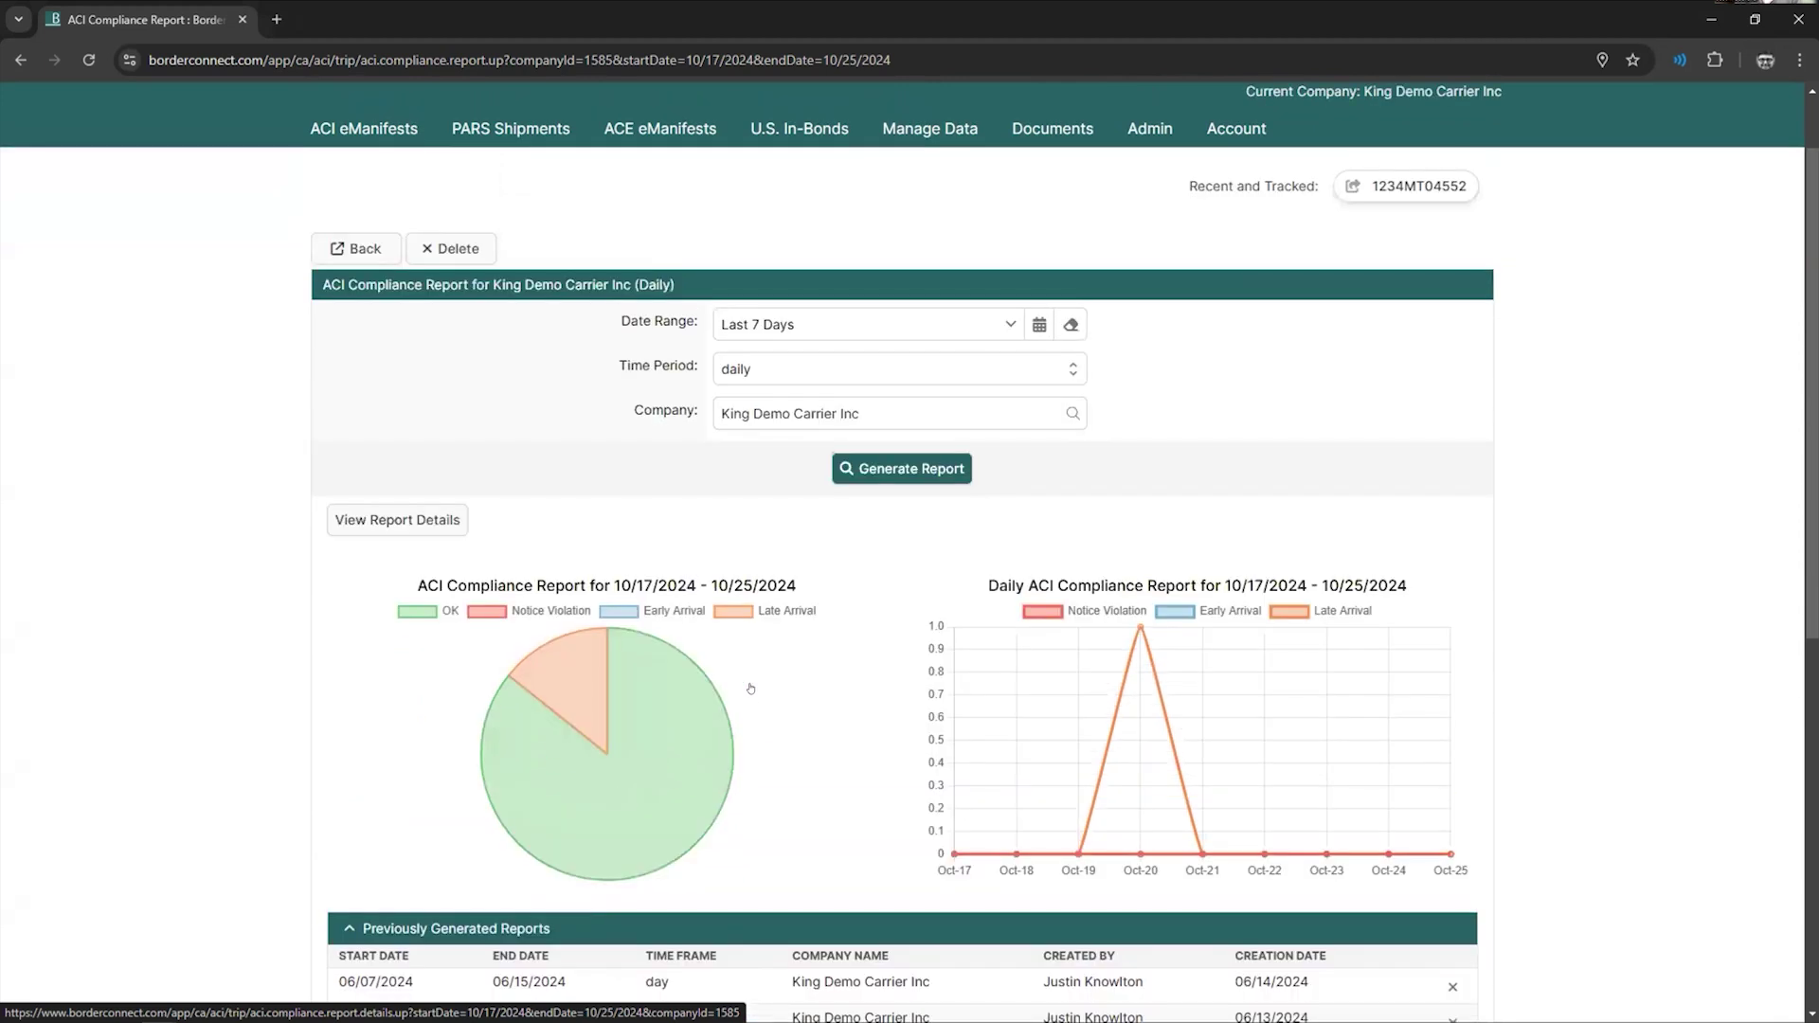
pyautogui.scroll(-1, 751, 689)
# - Open the saved 06/14/2023–06/13/2024 report and read its pie counts: 296 OK, 94 late, 18 early
pyautogui.click(706, 887)
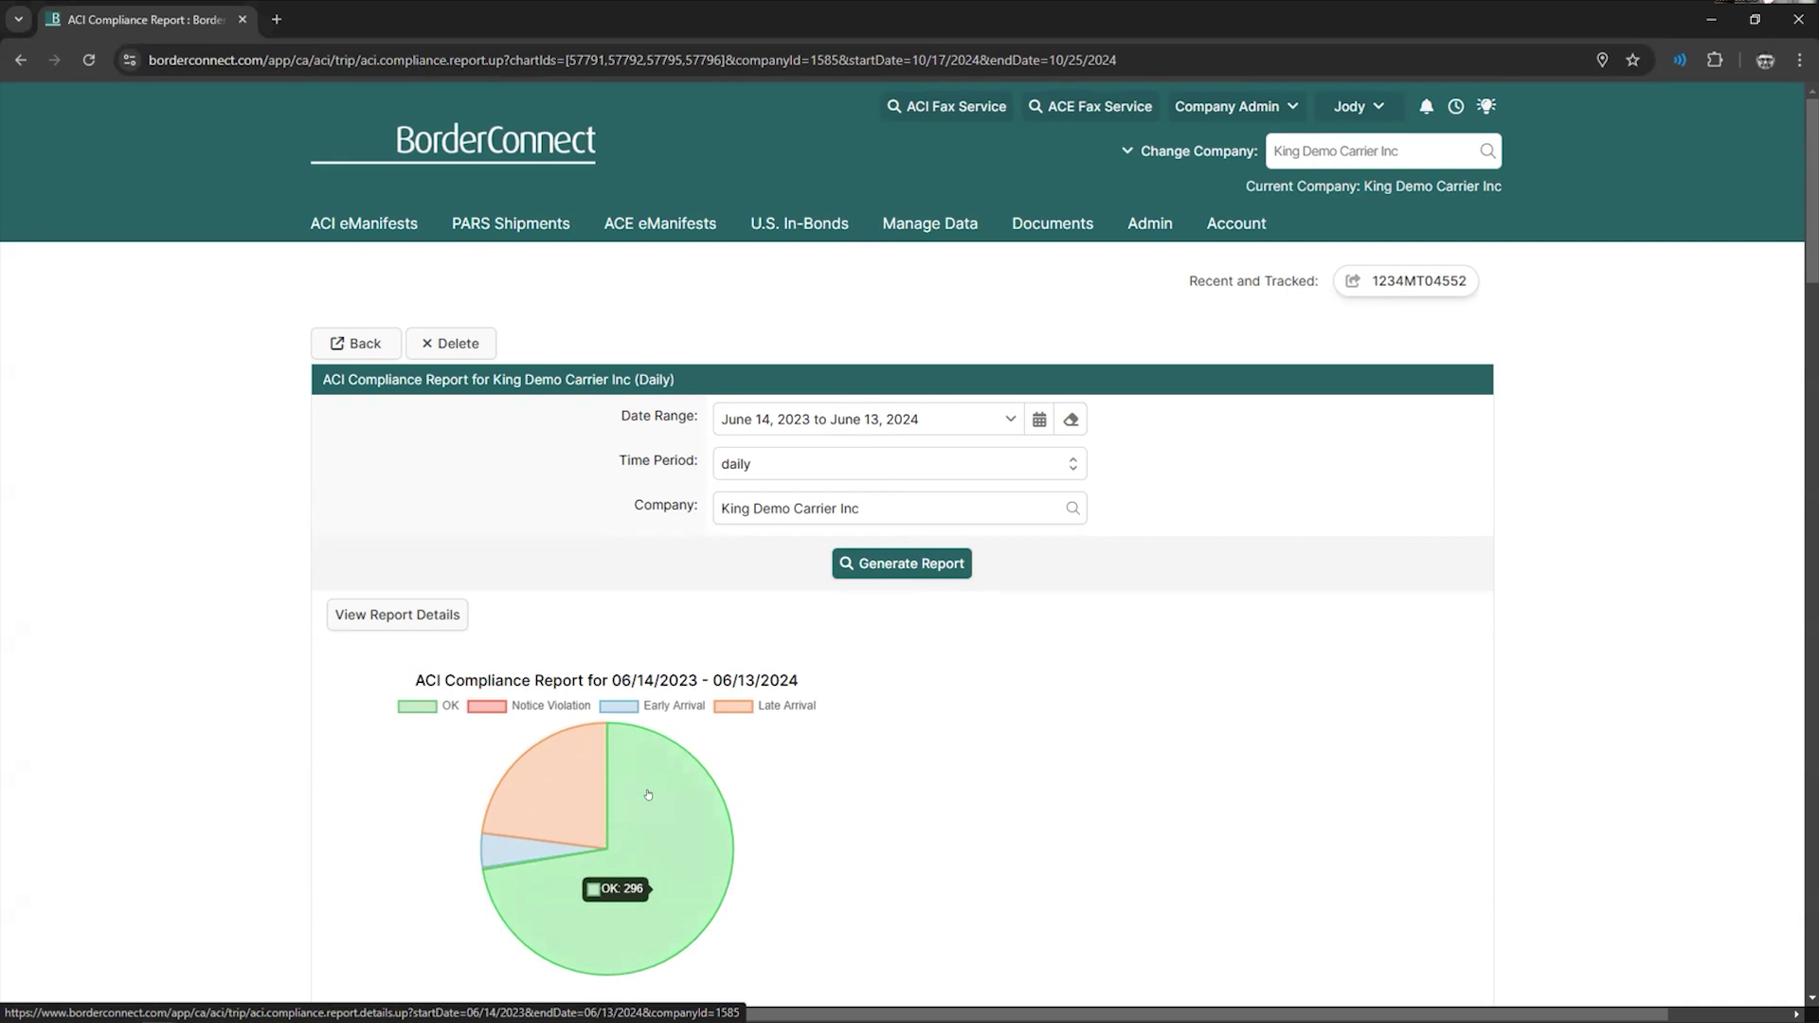
pyautogui.moveTo(571, 796)
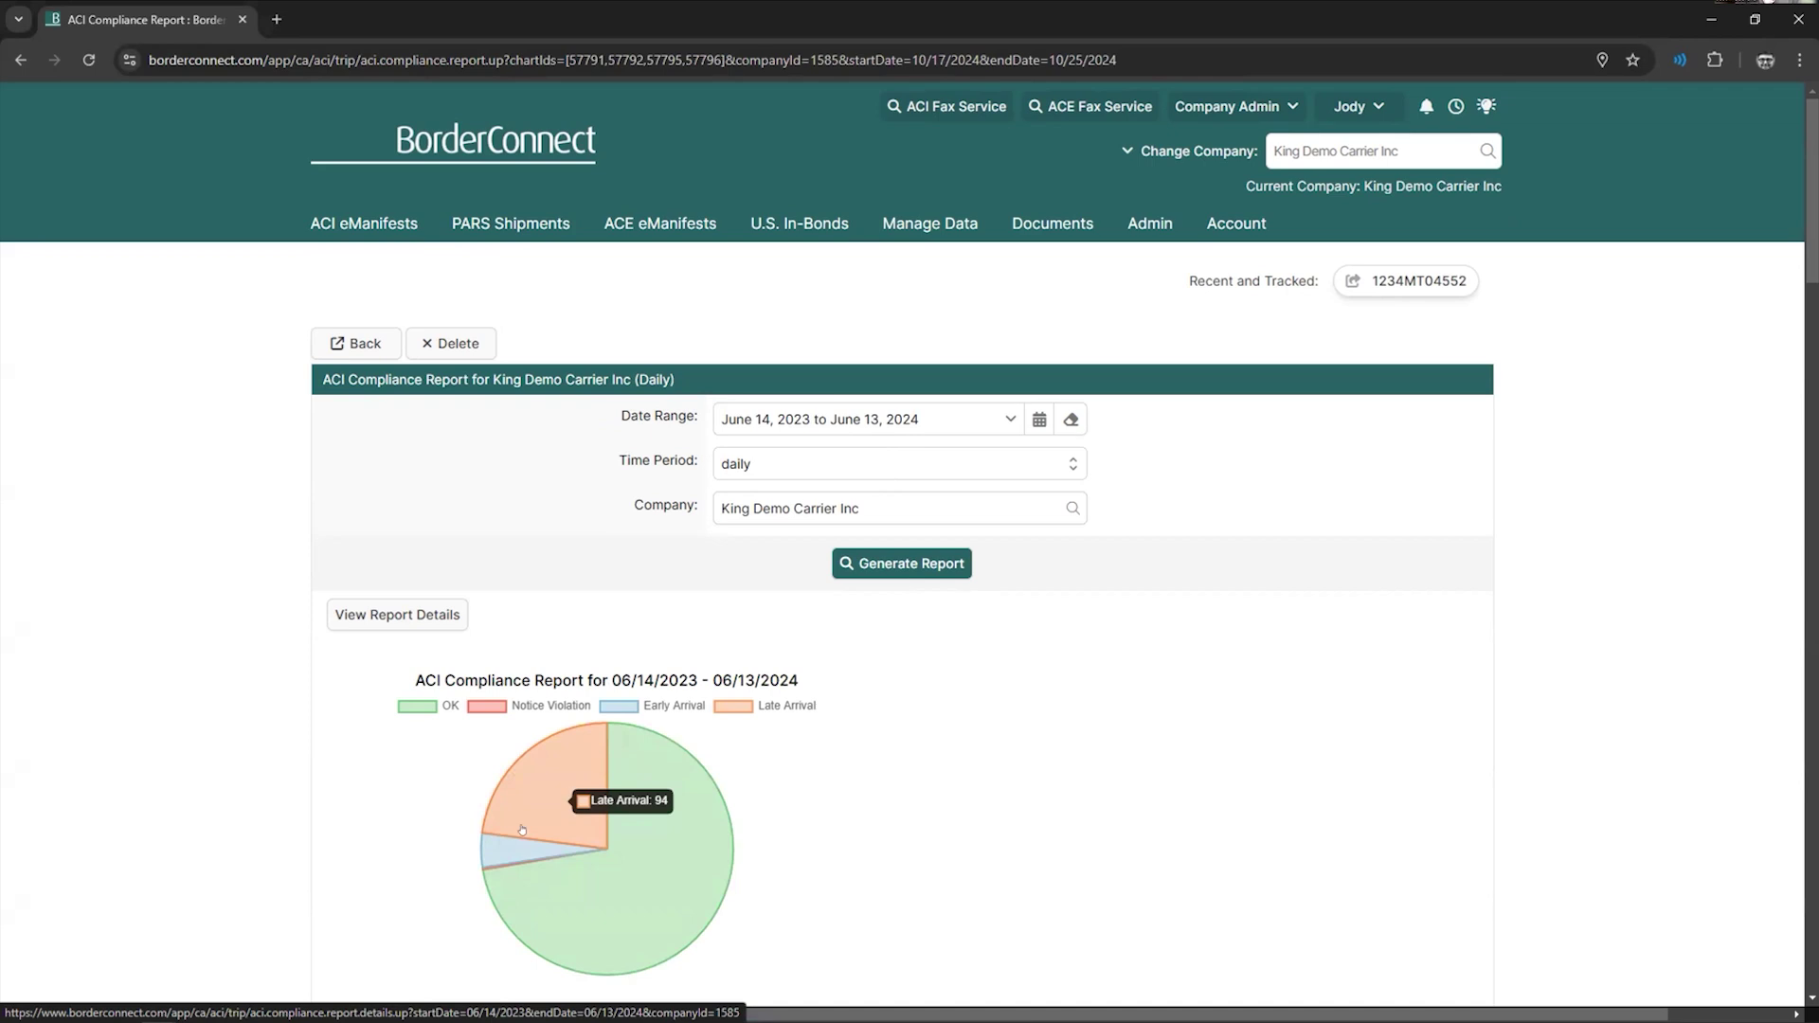
pyautogui.moveTo(495, 846)
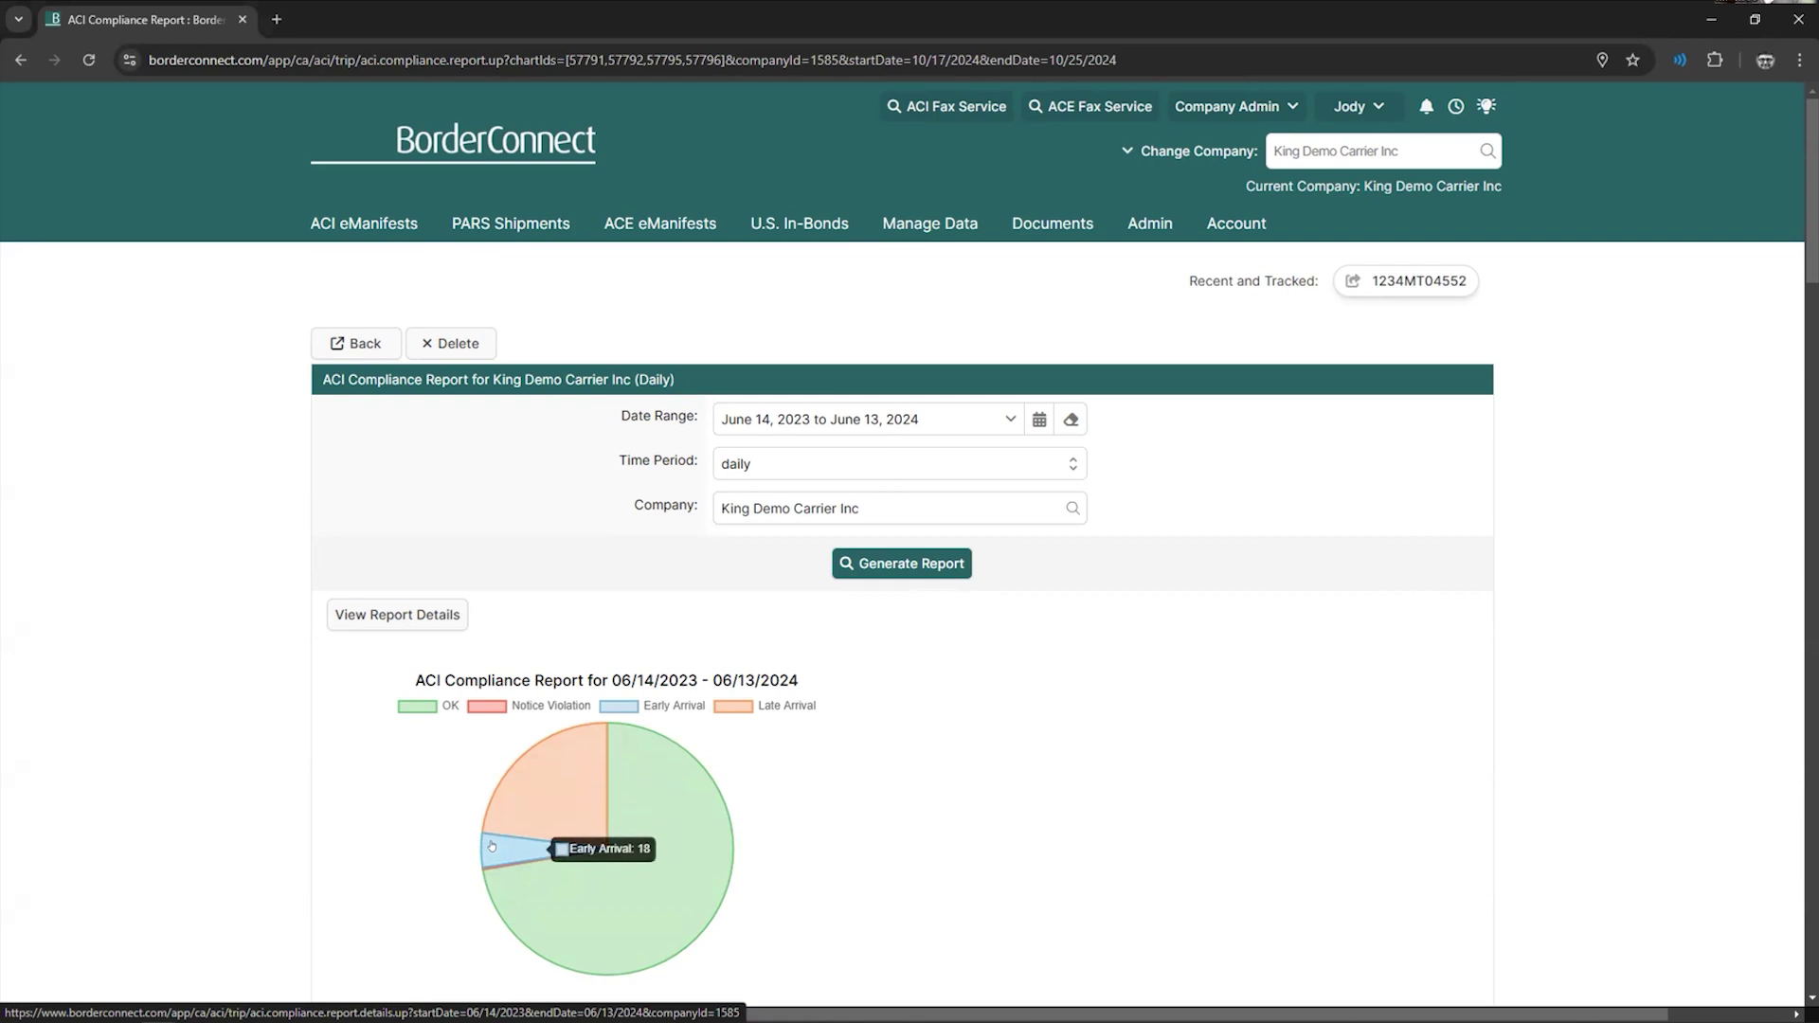
pyautogui.moveTo(510, 779)
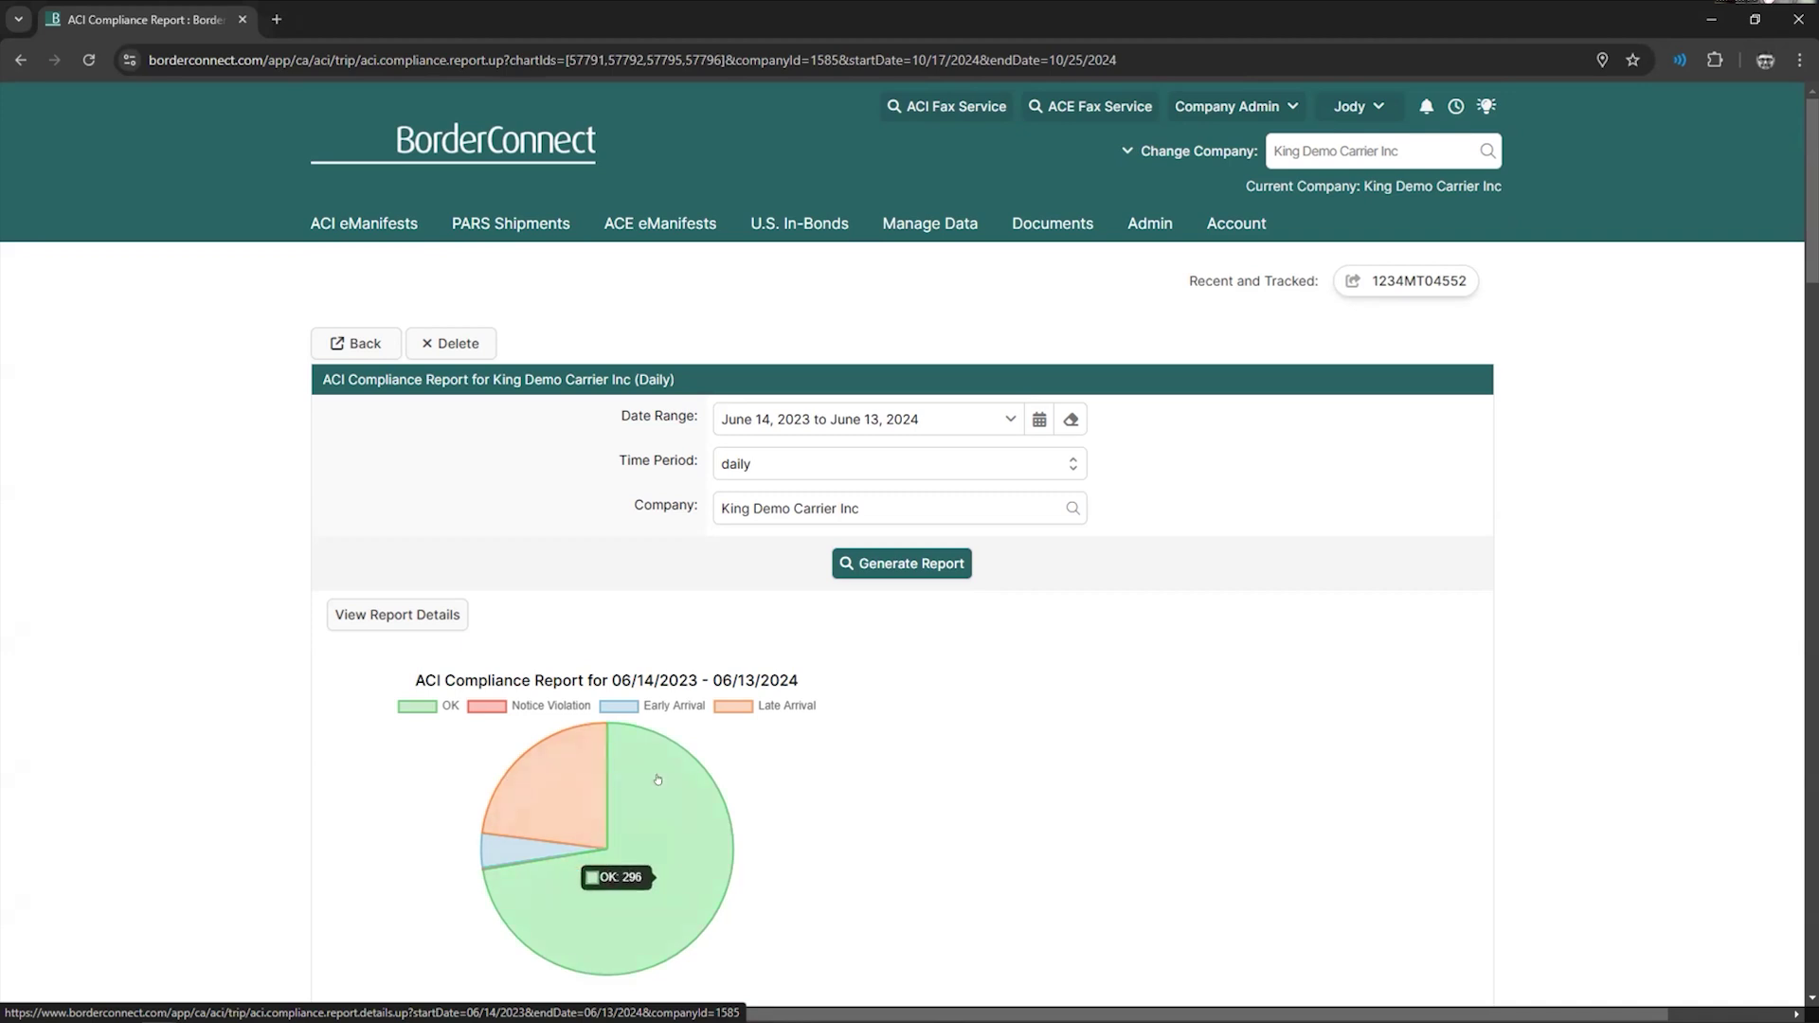
pyautogui.scroll(-3, 587, 739)
pyautogui.scroll(2, 626, 729)
pyautogui.scroll(-1, 663, 733)
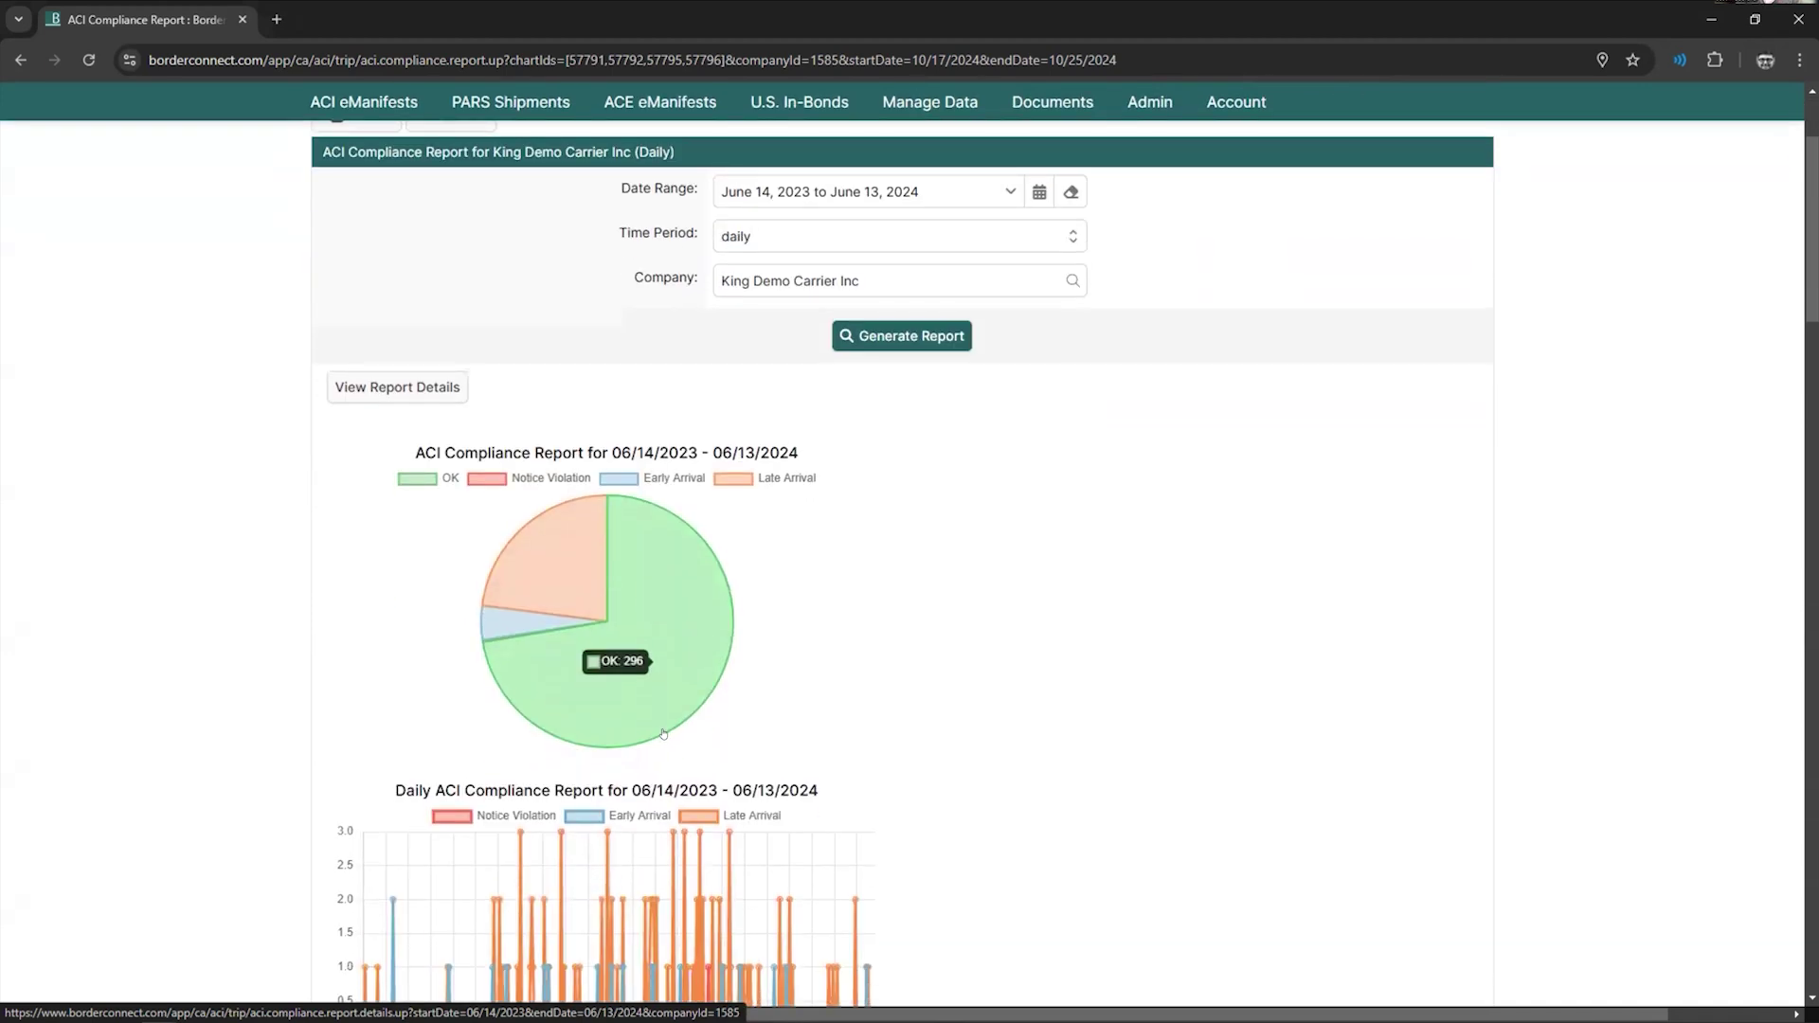
pyautogui.scroll(-1, 654, 735)
pyautogui.scroll(1, 635, 739)
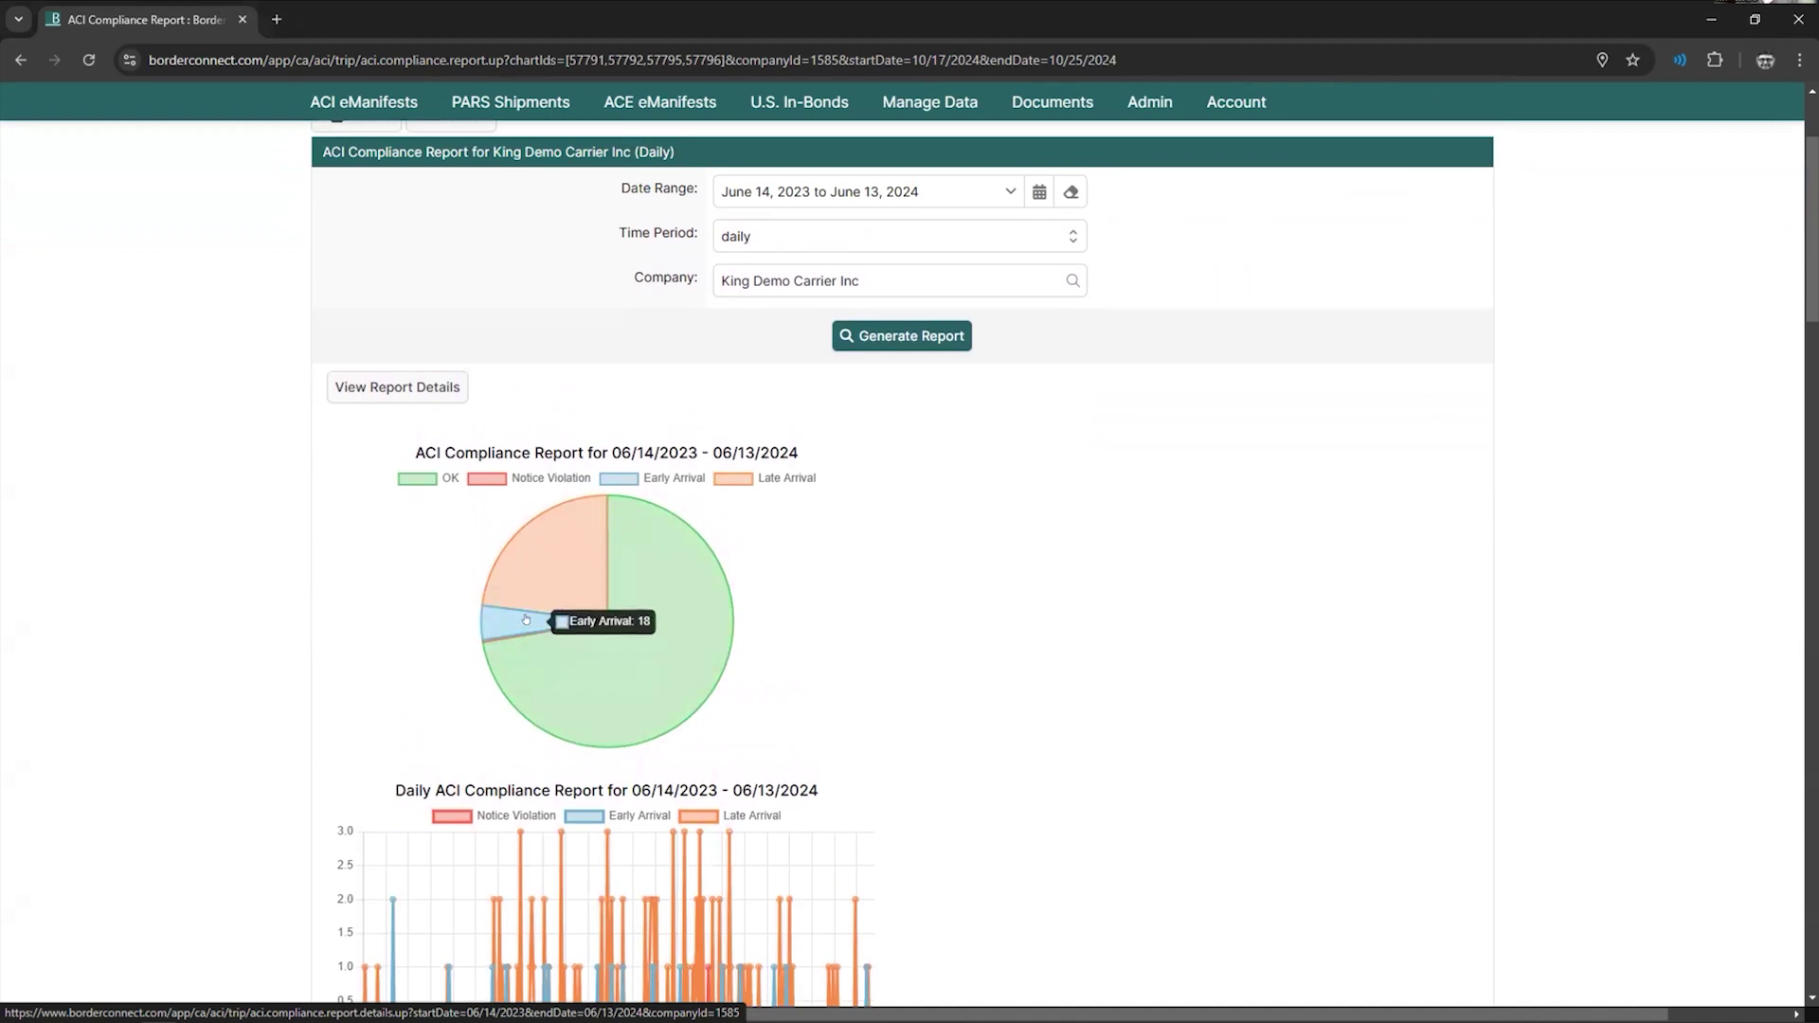
pyautogui.moveTo(538, 603)
pyautogui.scroll(3, 633, 680)
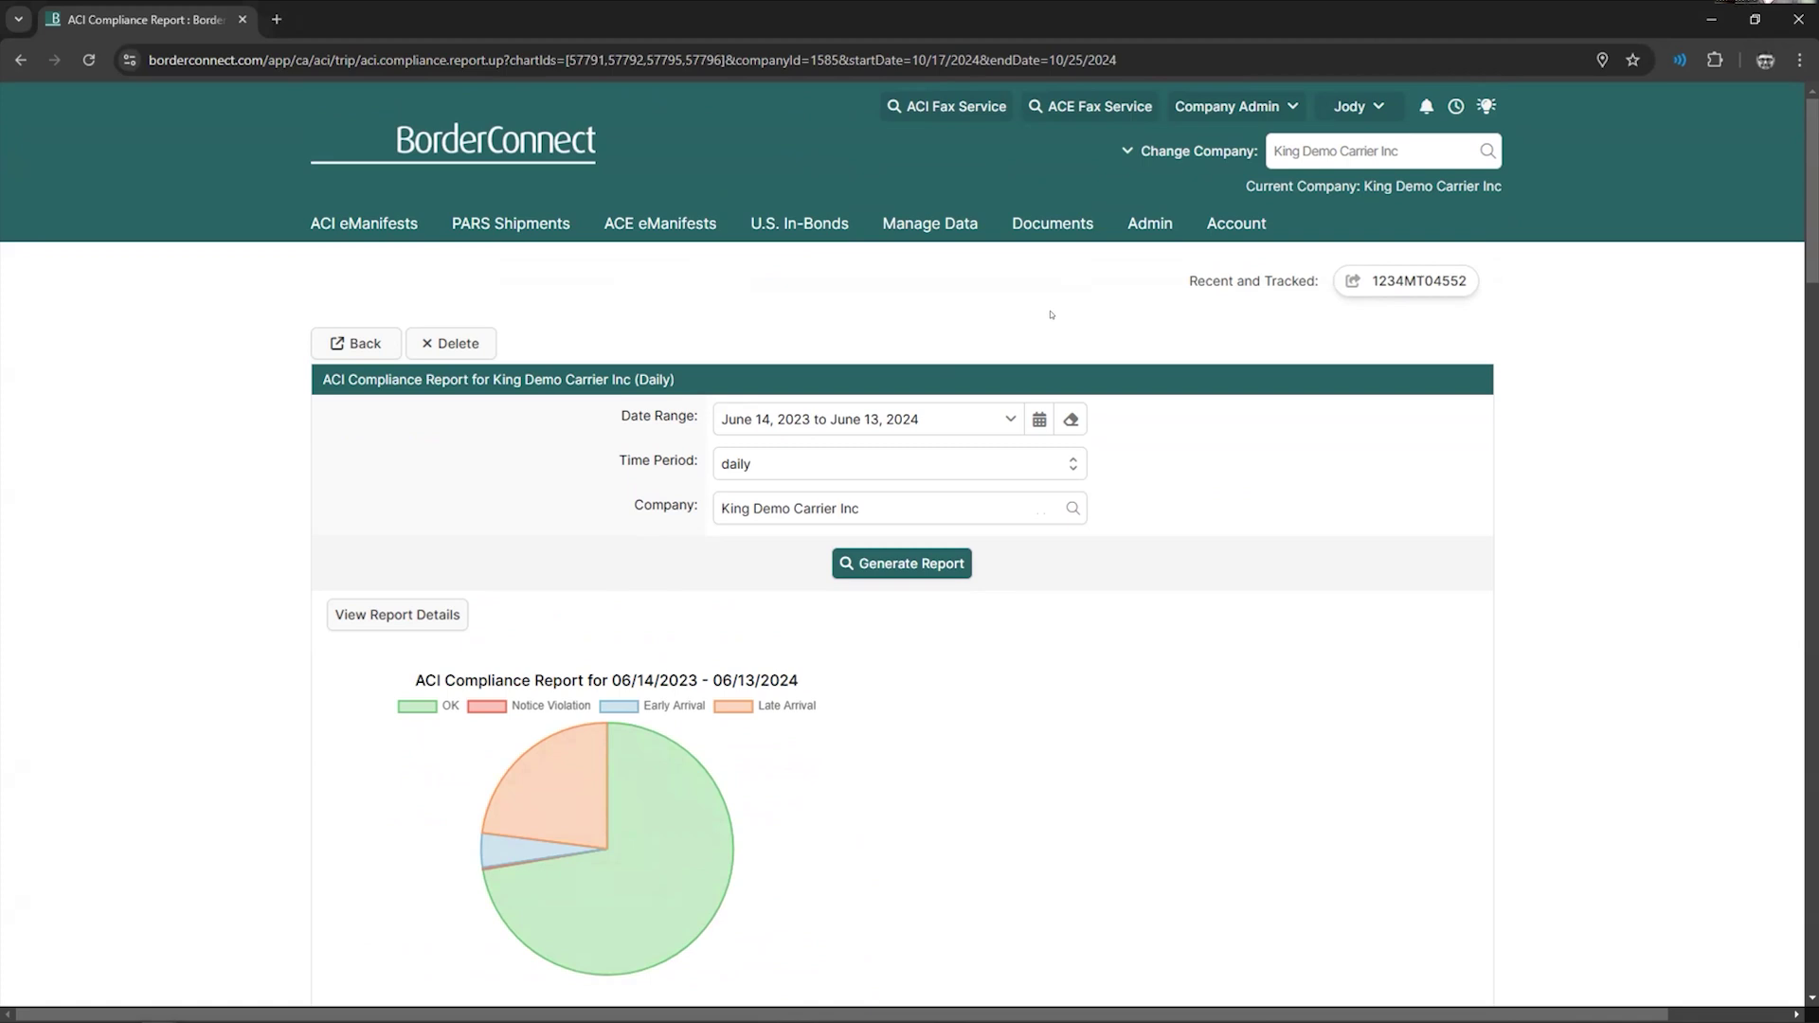
# - Open Account > Manage Users and scroll through the 52-user list
pyautogui.click(1236, 222)
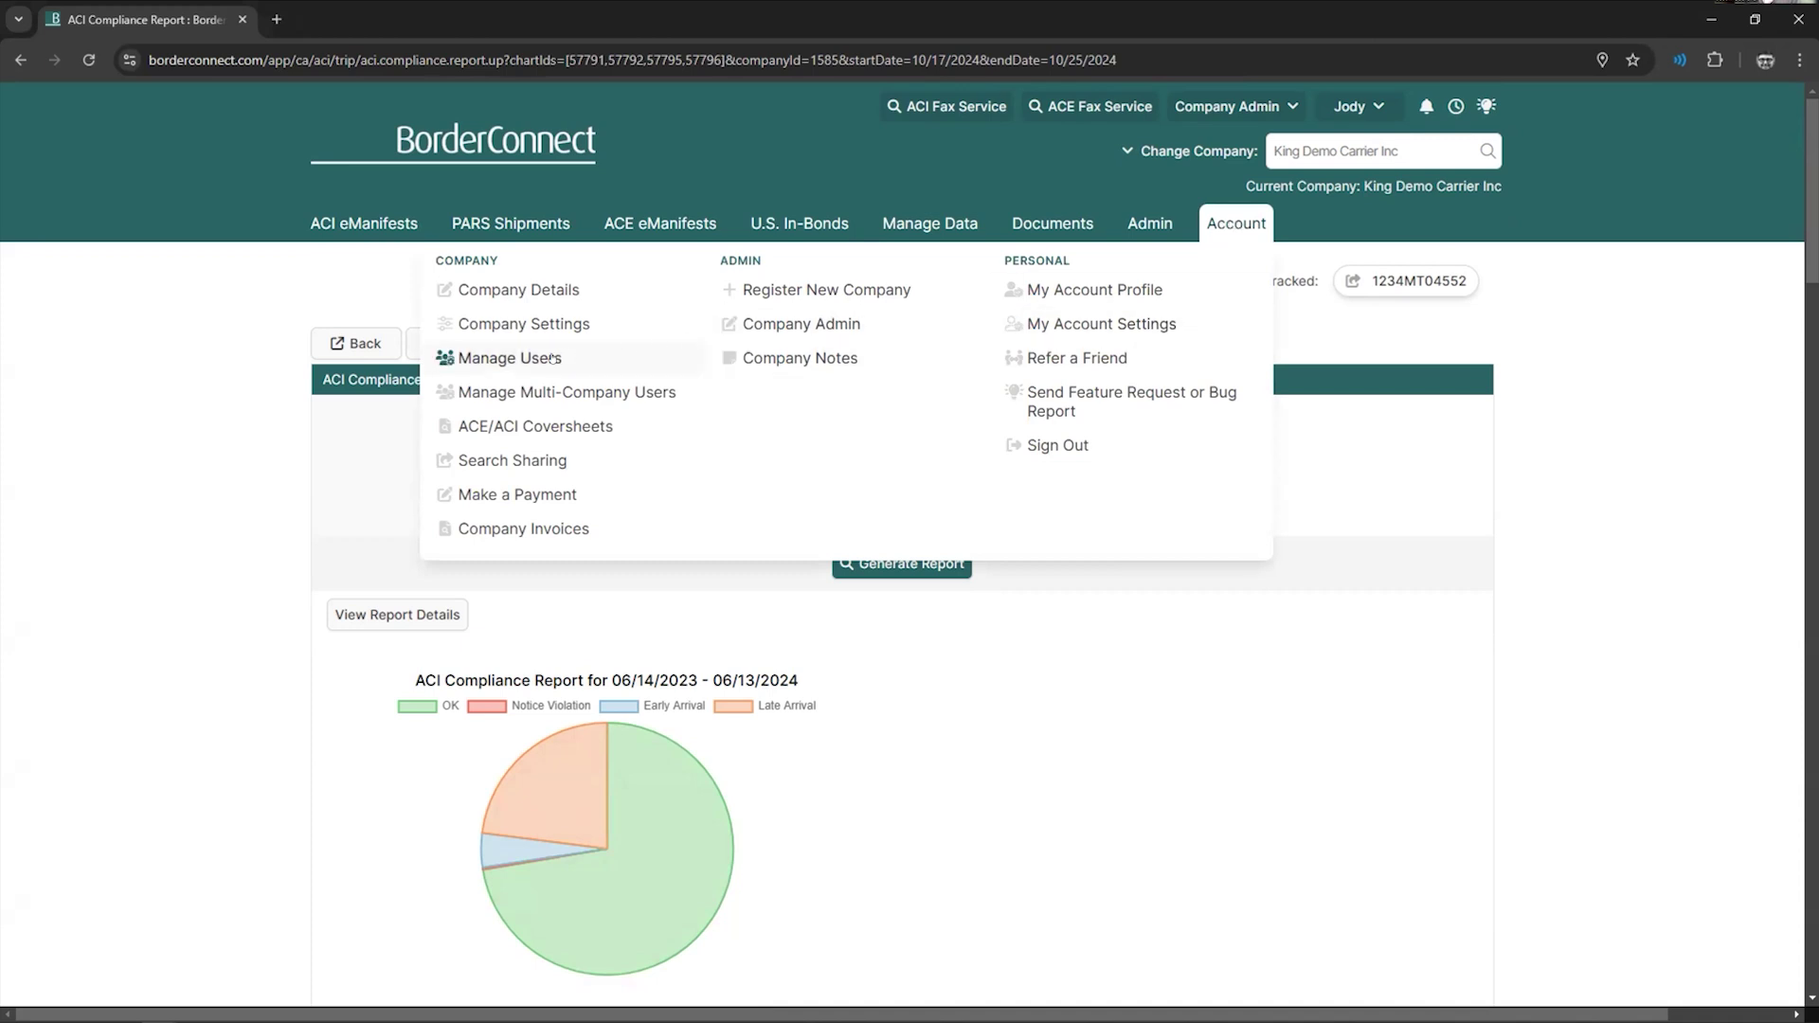
pyautogui.click(516, 357)
pyautogui.scroll(-2, 656, 455)
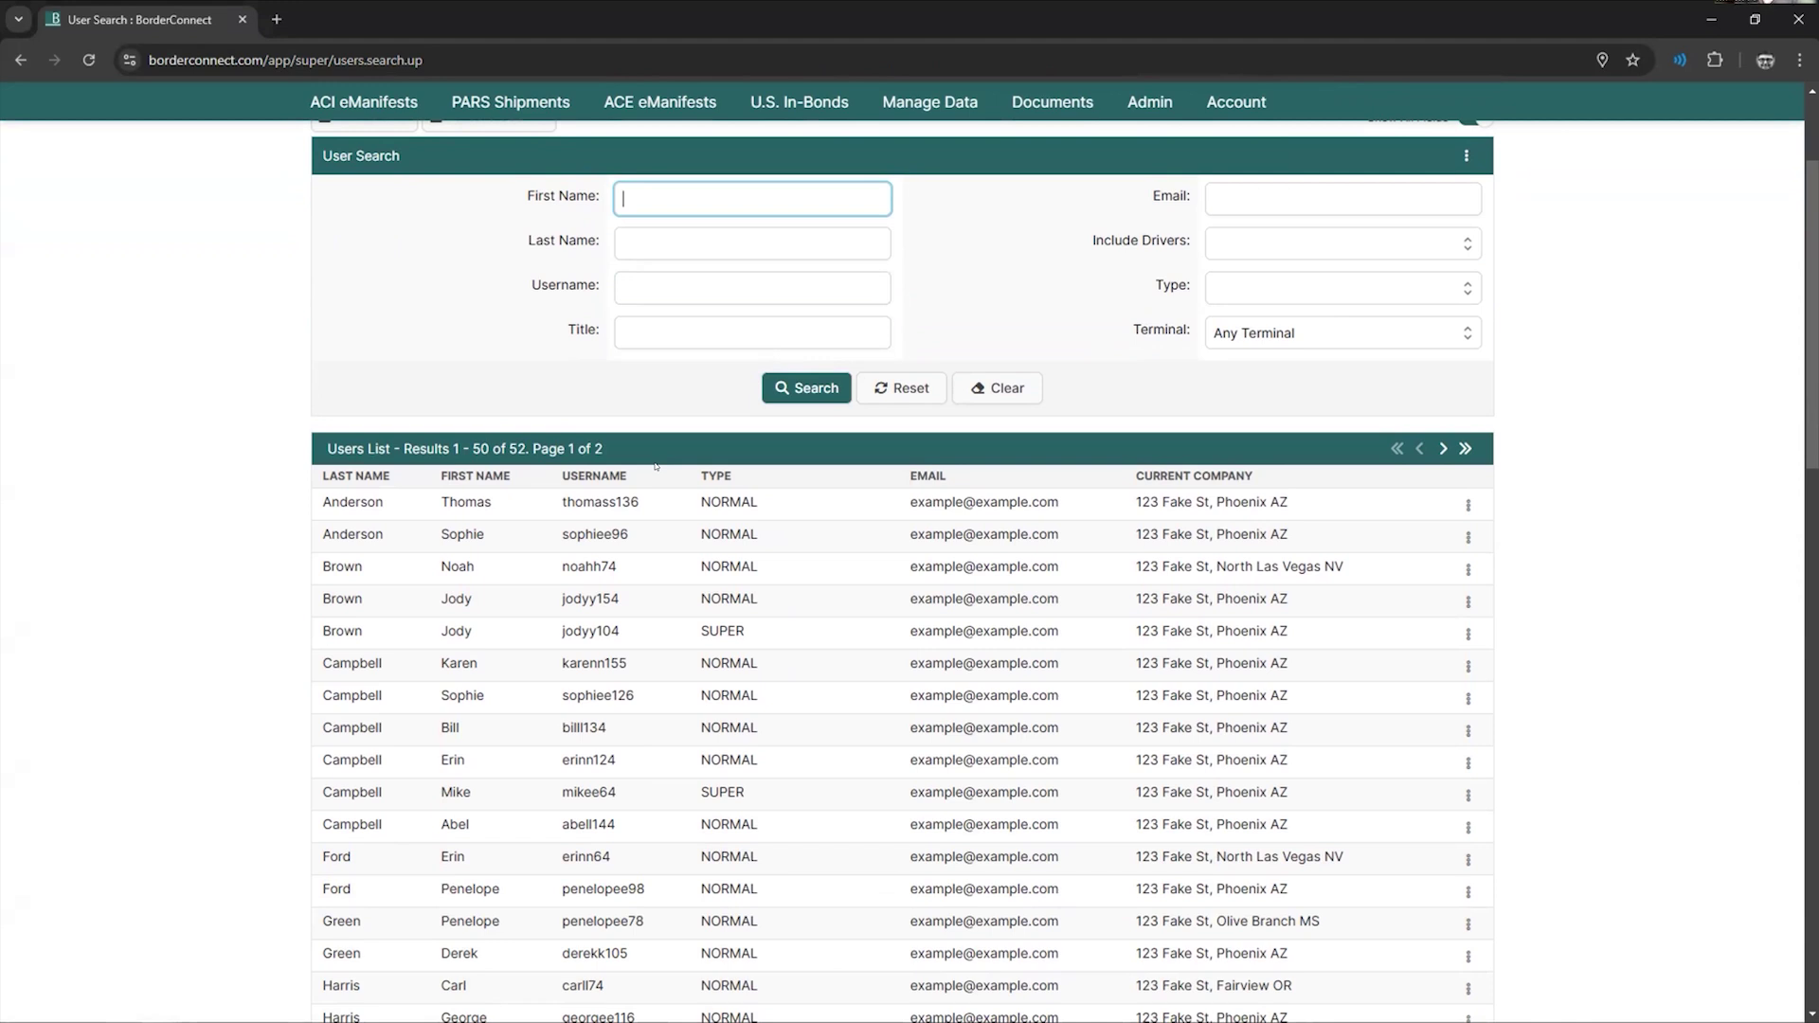
pyautogui.scroll(3, 654, 494)
pyautogui.moveTo(661, 240)
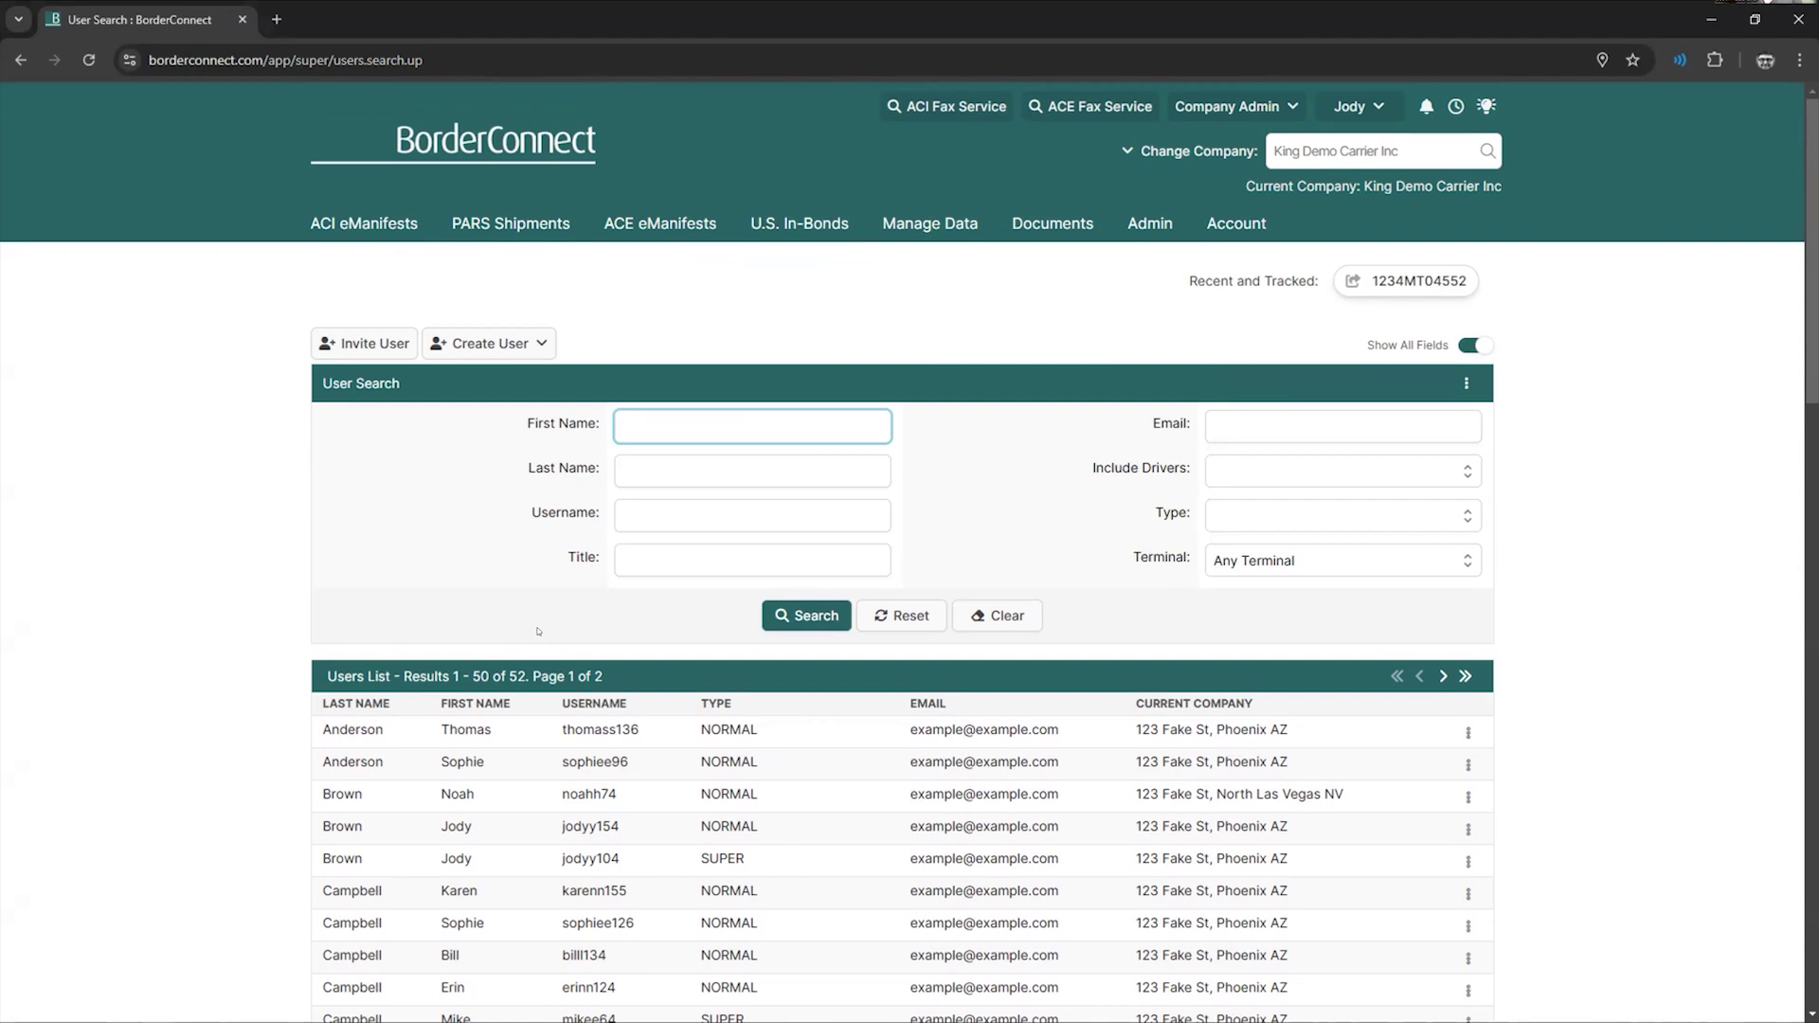
pyautogui.scroll(-1, 566, 599)
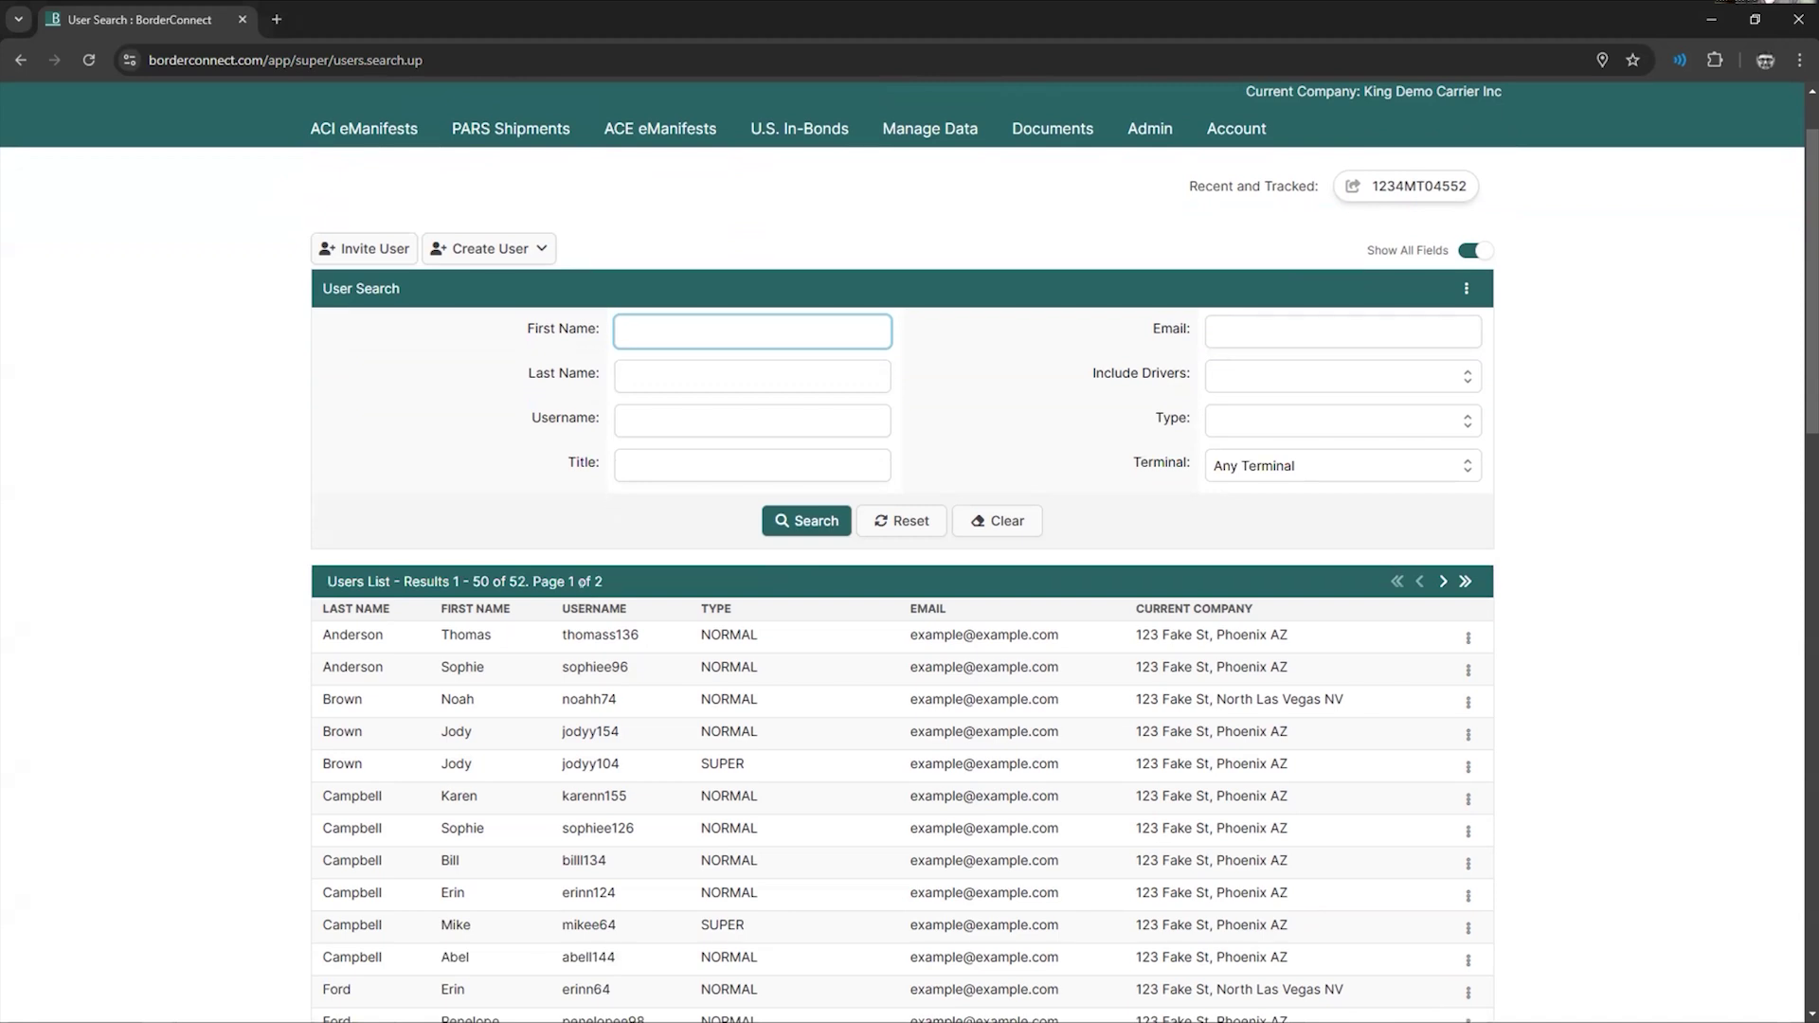
pyautogui.scroll(1, 582, 583)
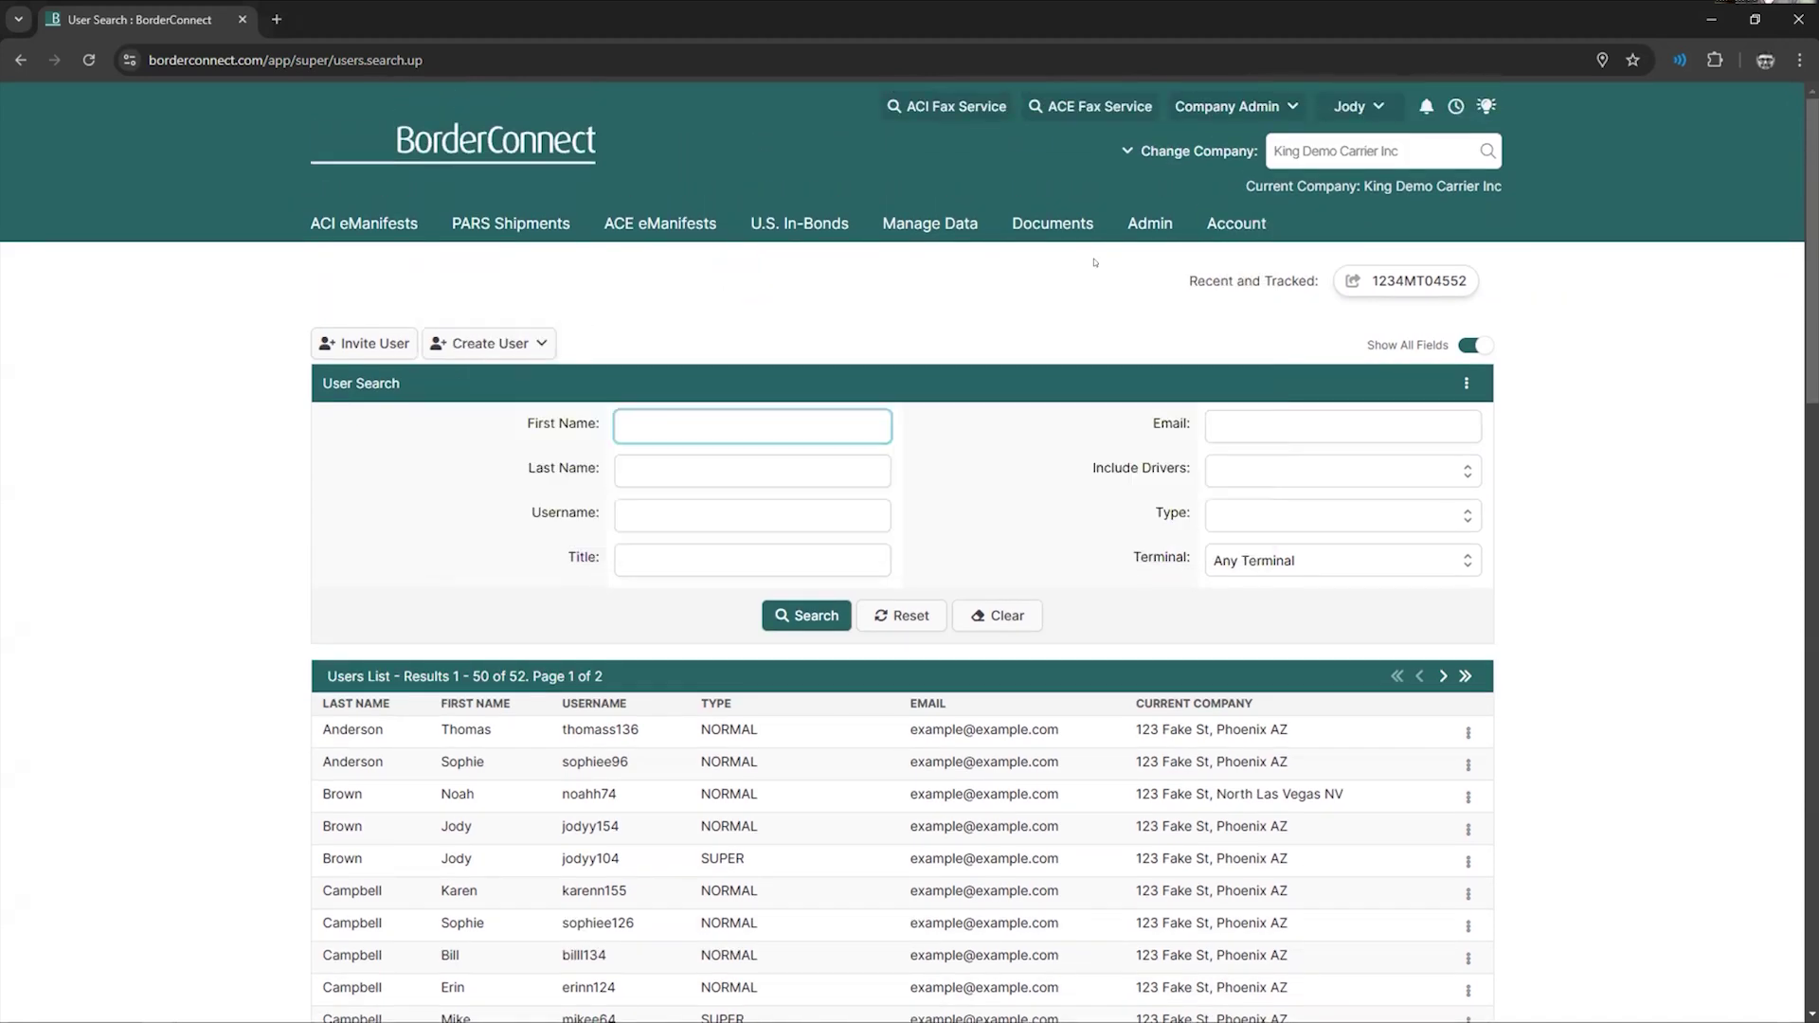
# - Reload the Manage Users list and scan it again before returning to the Account menu
pyautogui.moveTo(1232, 227)
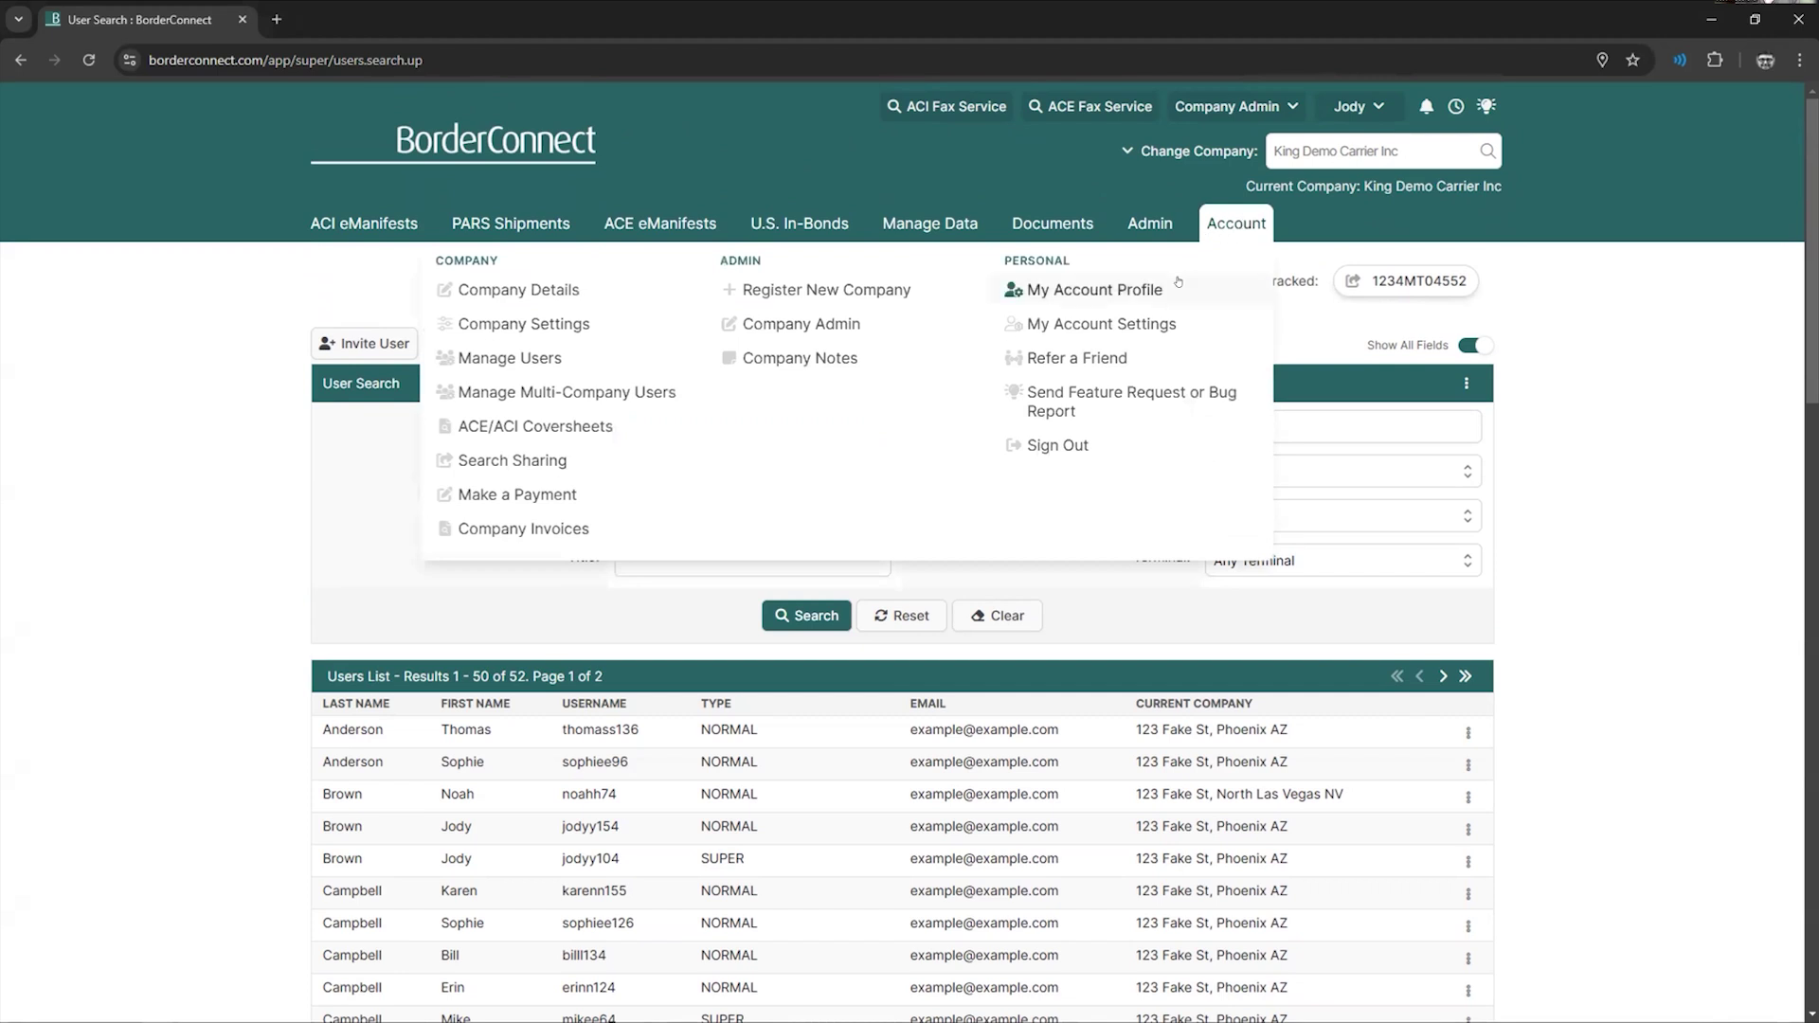
pyautogui.click(557, 358)
pyautogui.scroll(-1, 360, 632)
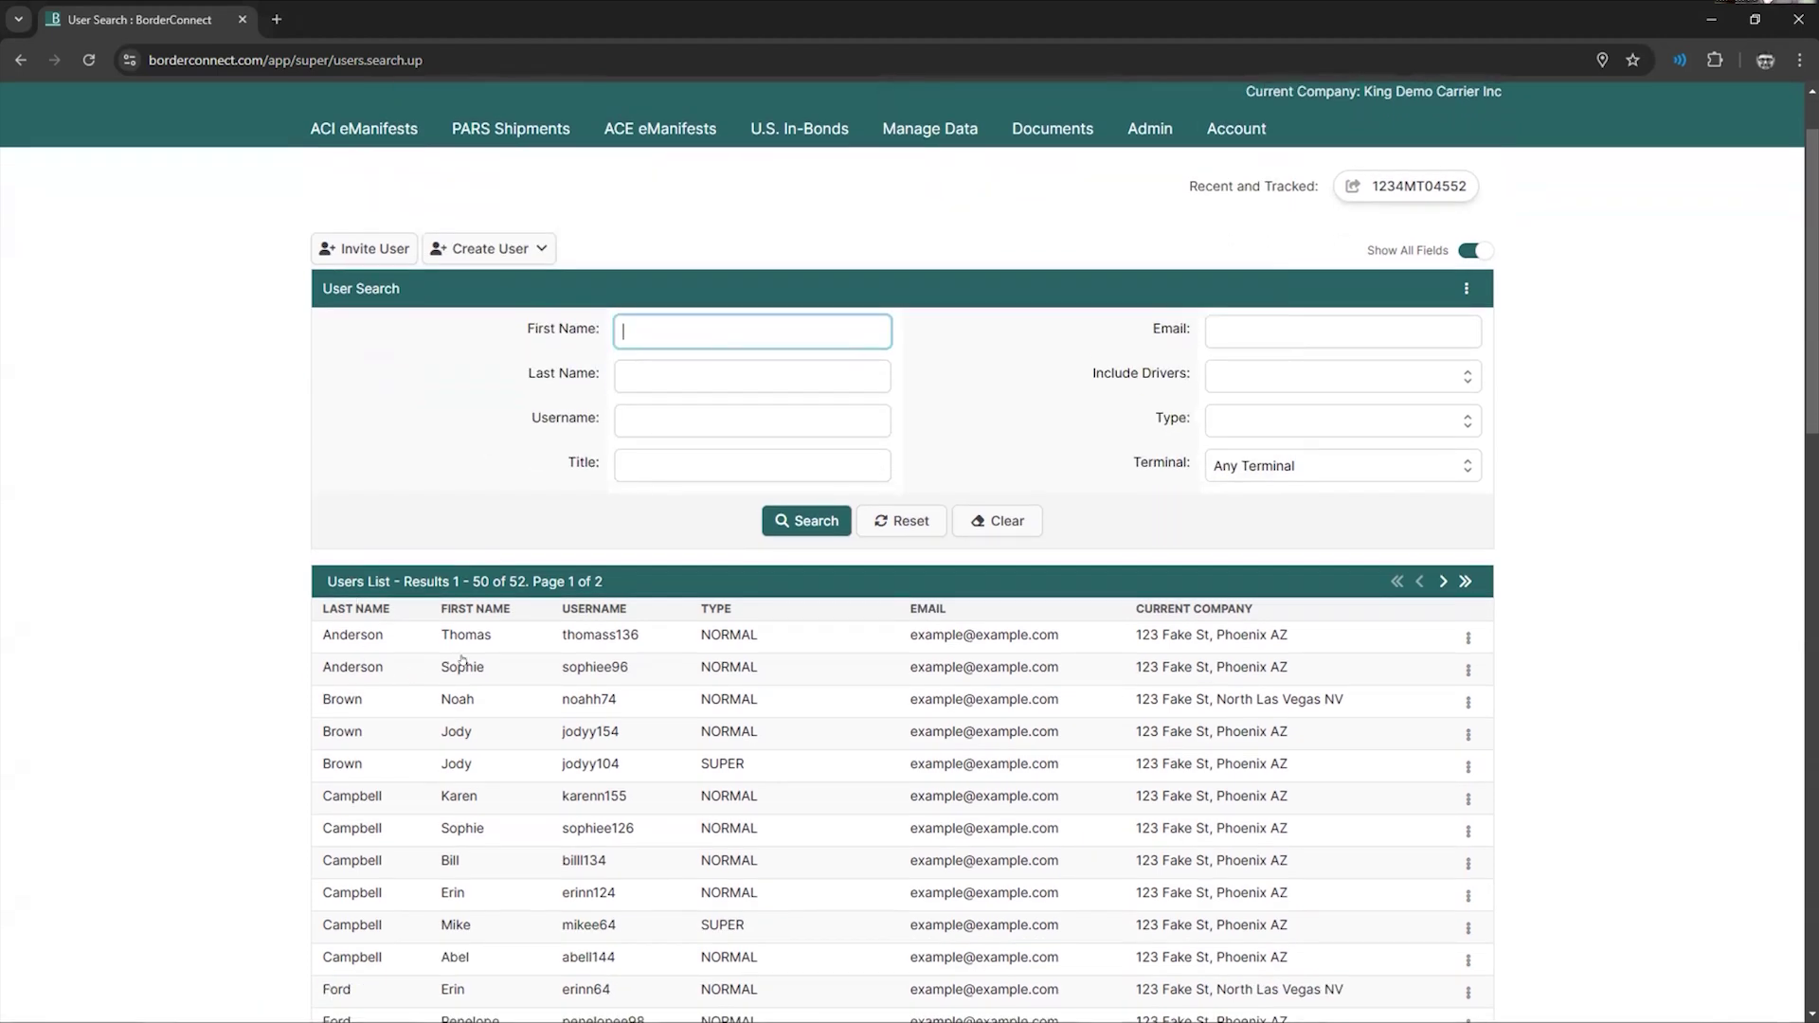
pyautogui.click(1234, 131)
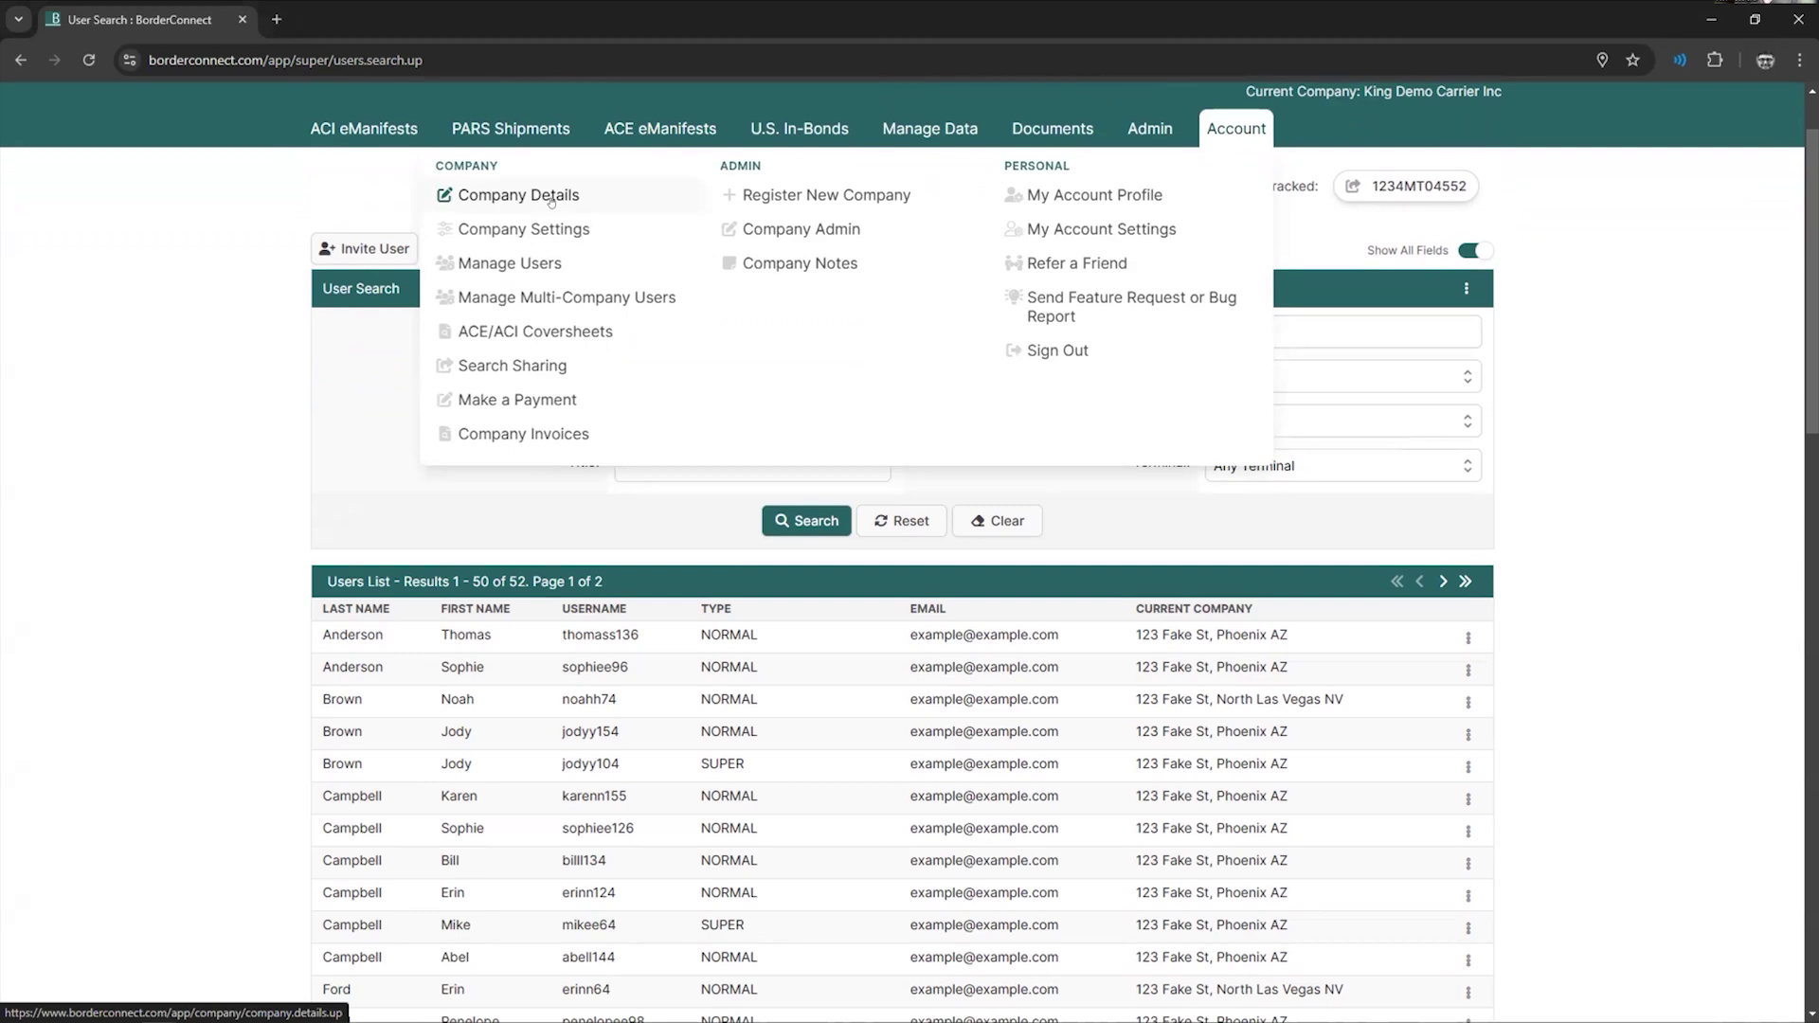
# - Open Company Details and scroll through the terminals, carrier codes and SCAC codes
pyautogui.click(550, 197)
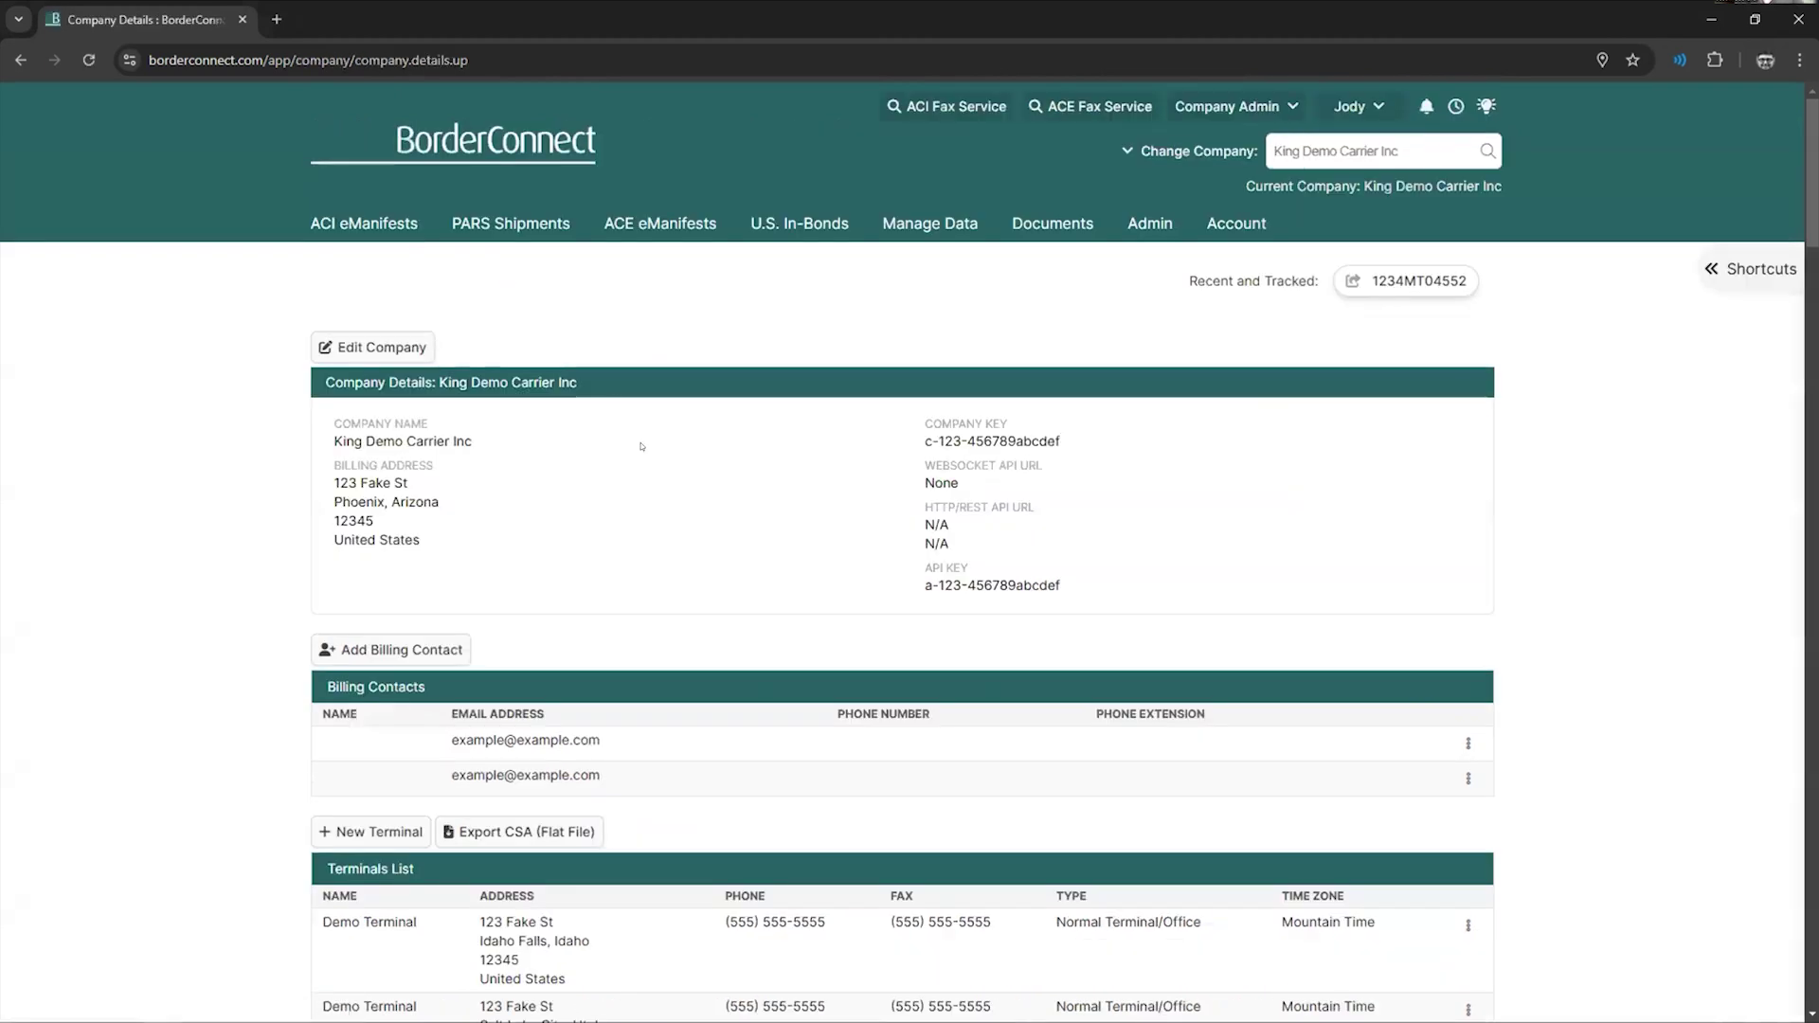
pyautogui.scroll(-10, 641, 446)
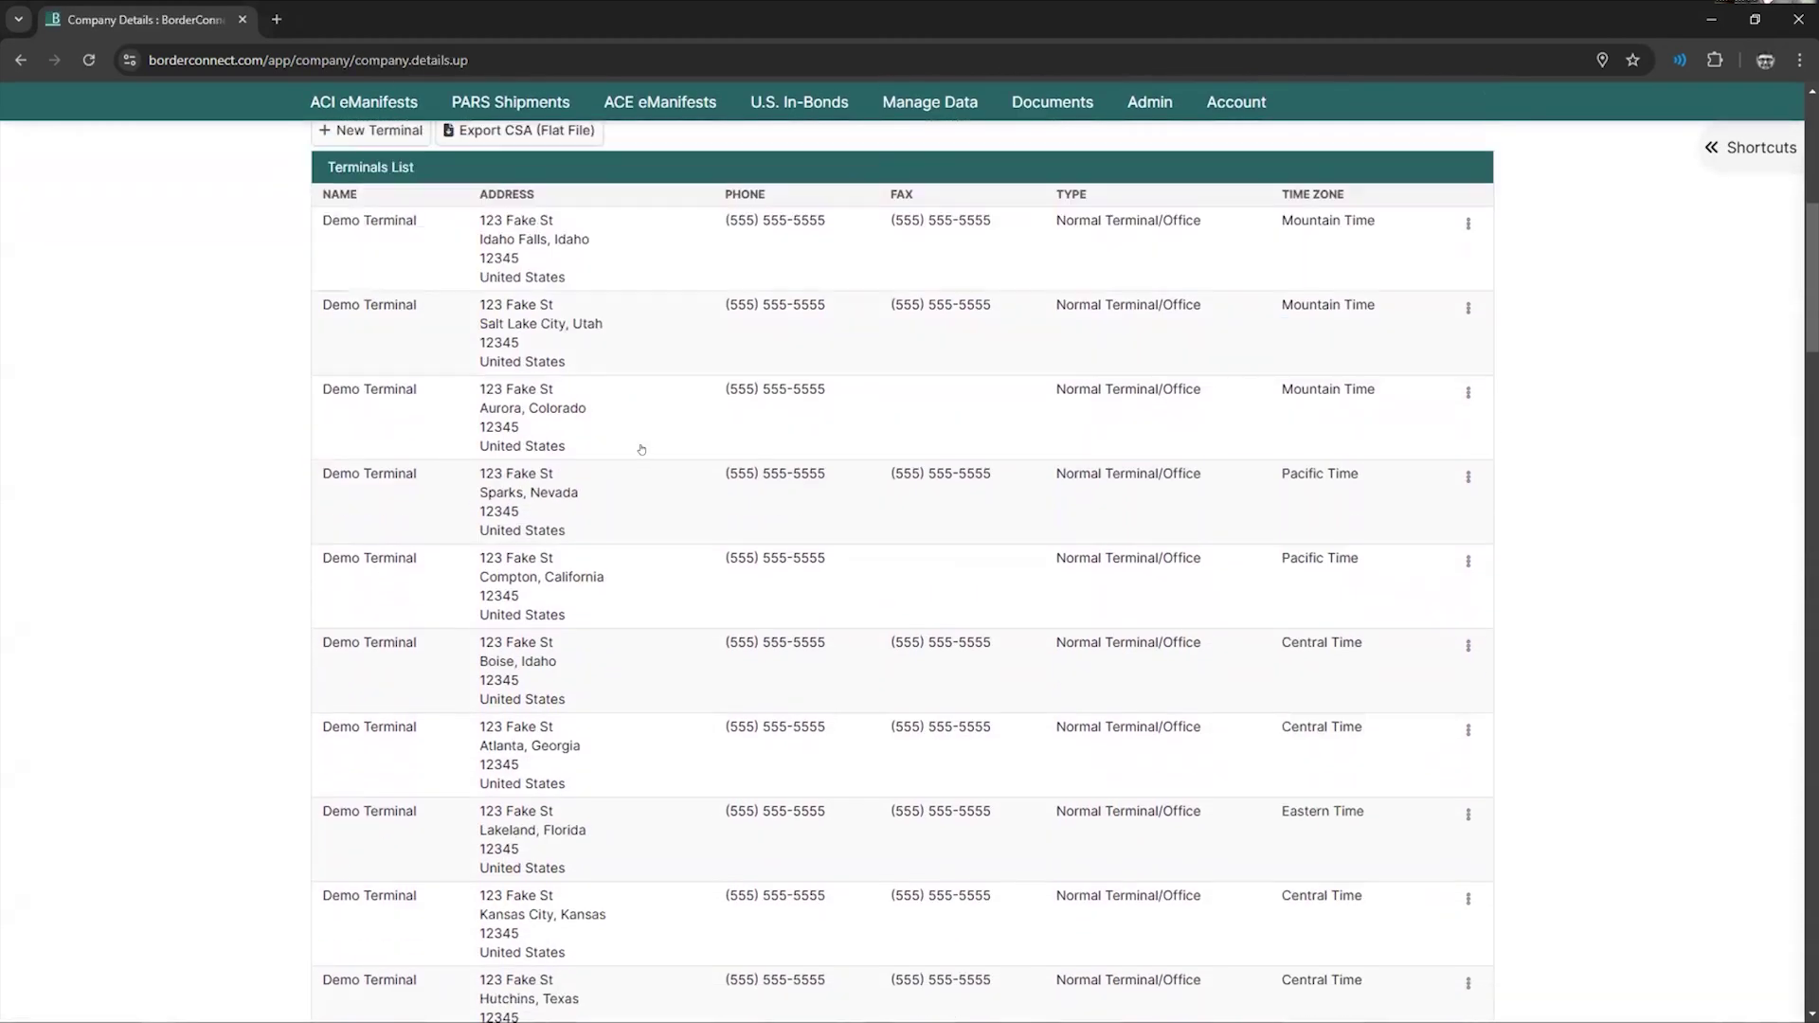
pyautogui.scroll(-15, 618, 461)
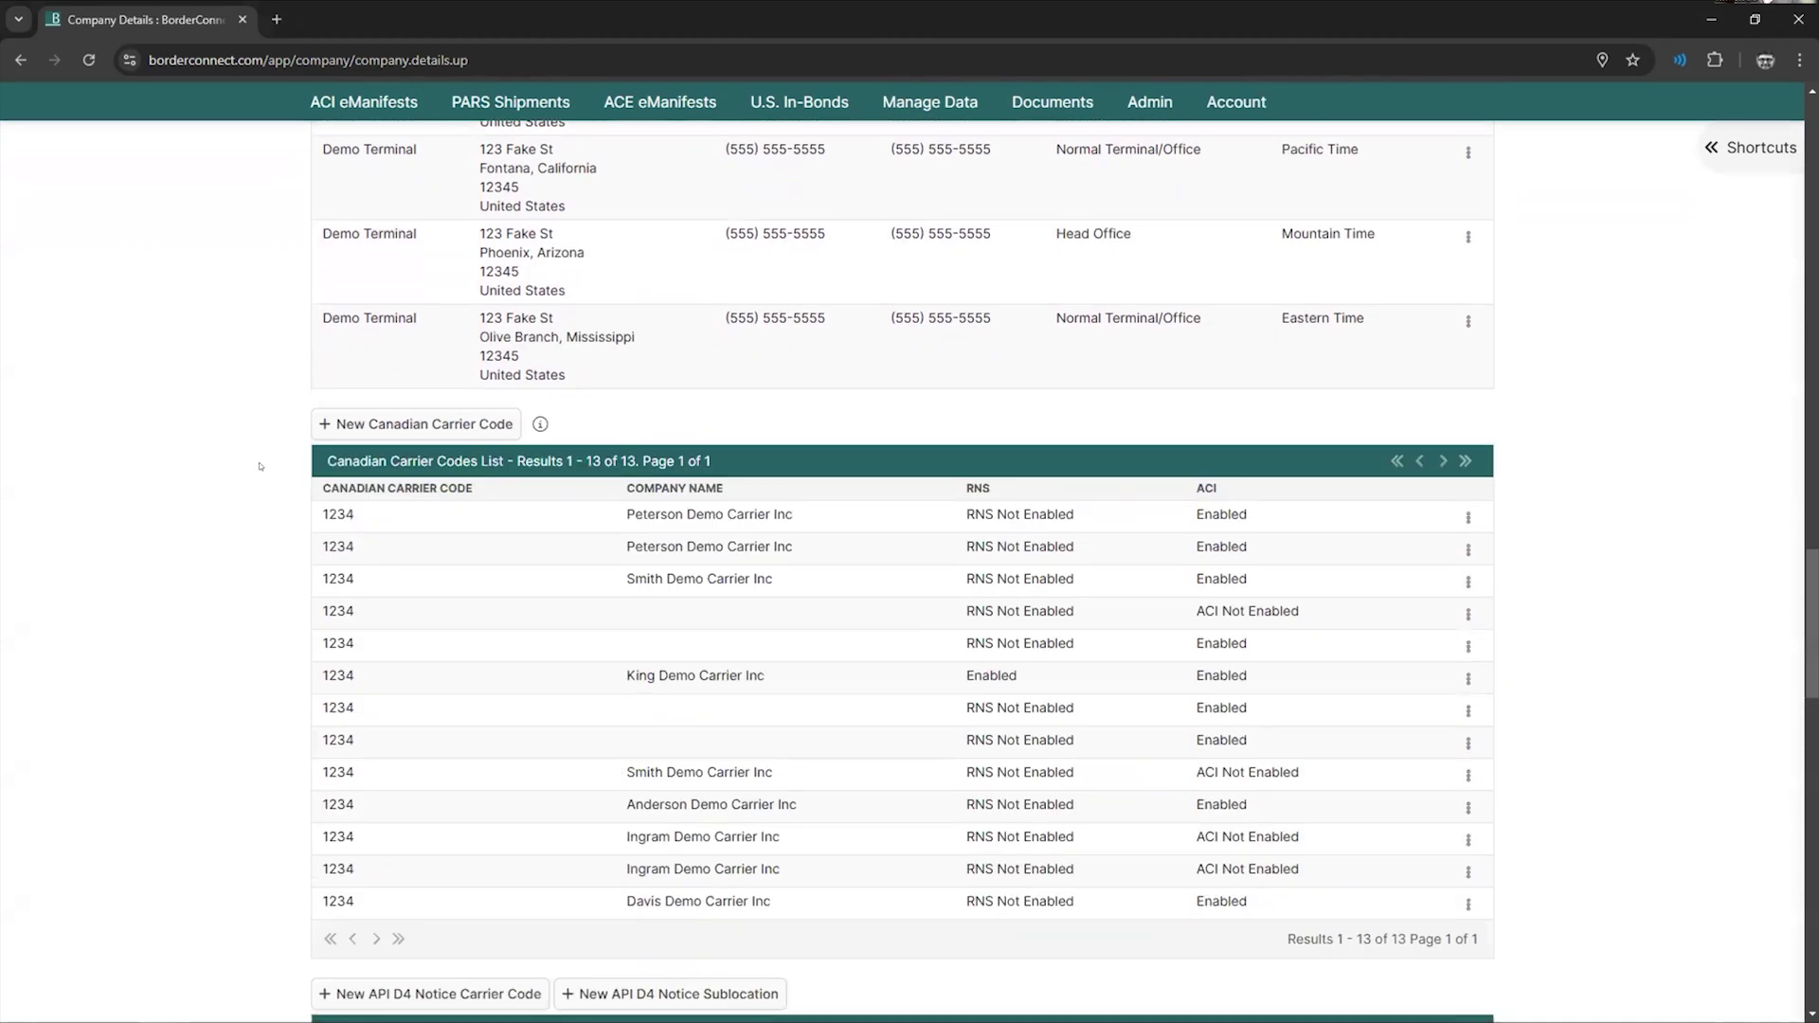
pyautogui.scroll(1, 259, 494)
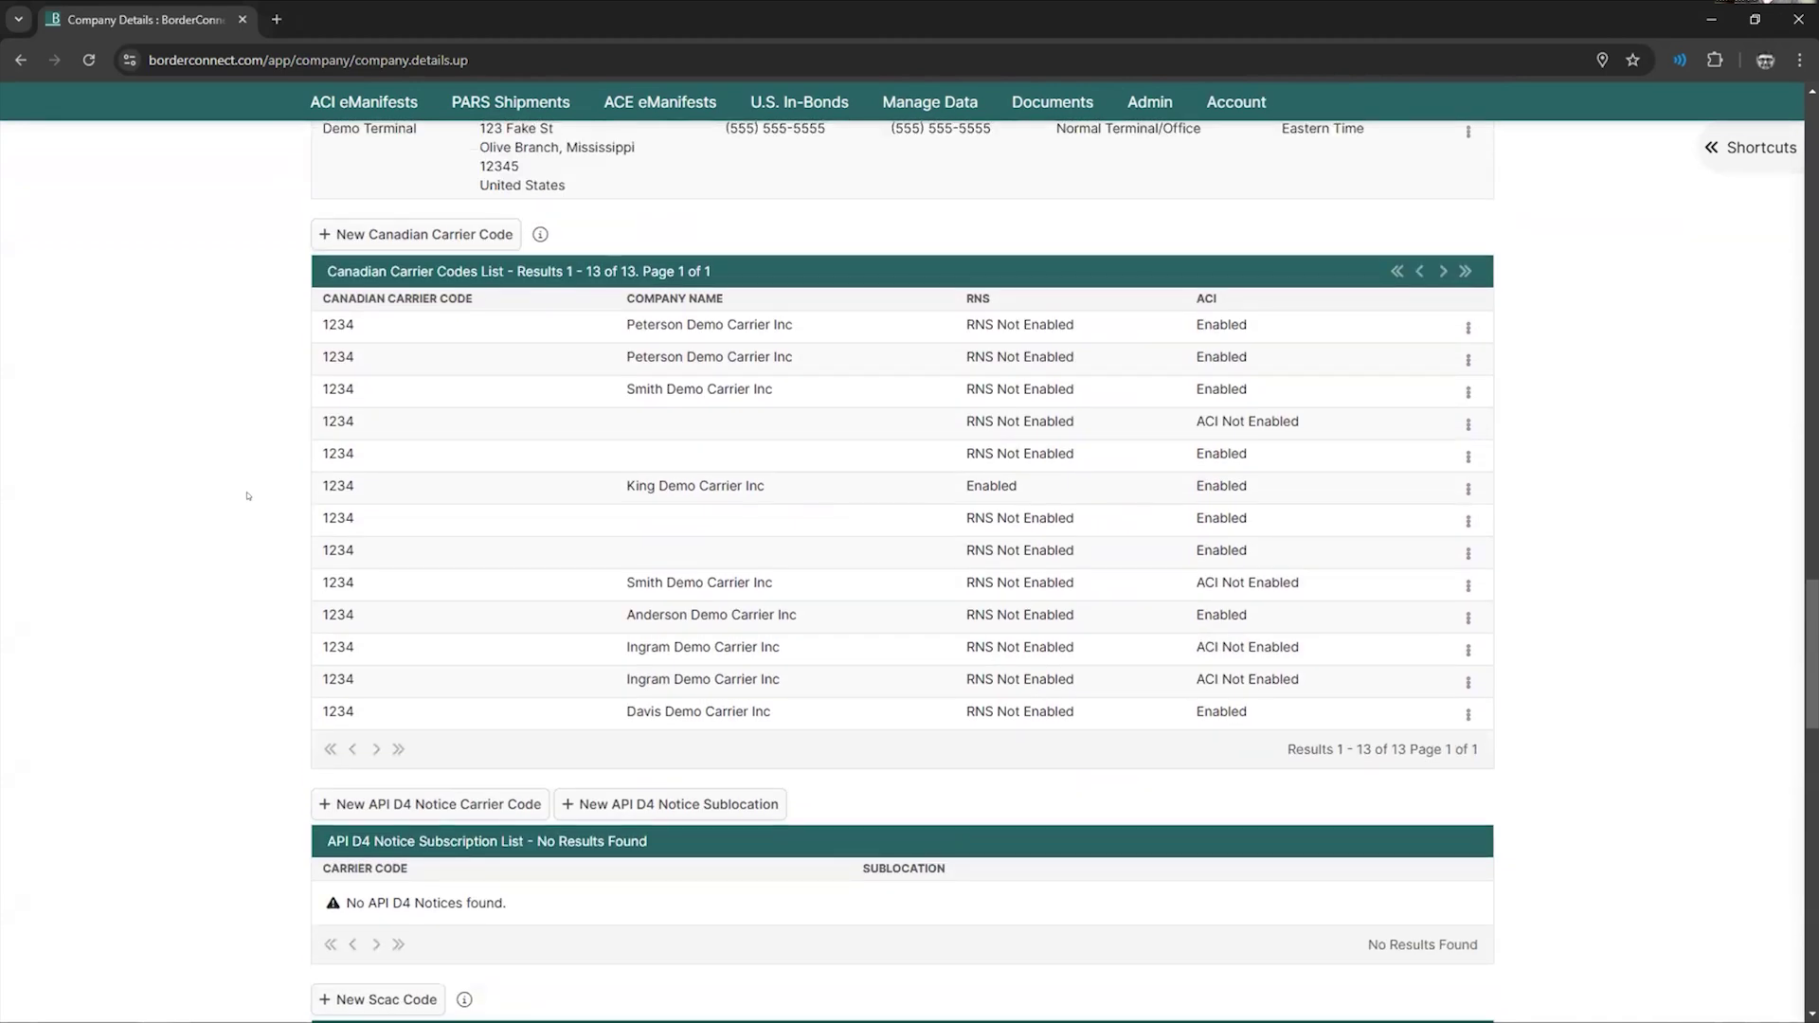
# - Start a New Canadian Carrier Code entry, then cancel it without saving
pyautogui.click(390, 236)
pyautogui.click(834, 452)
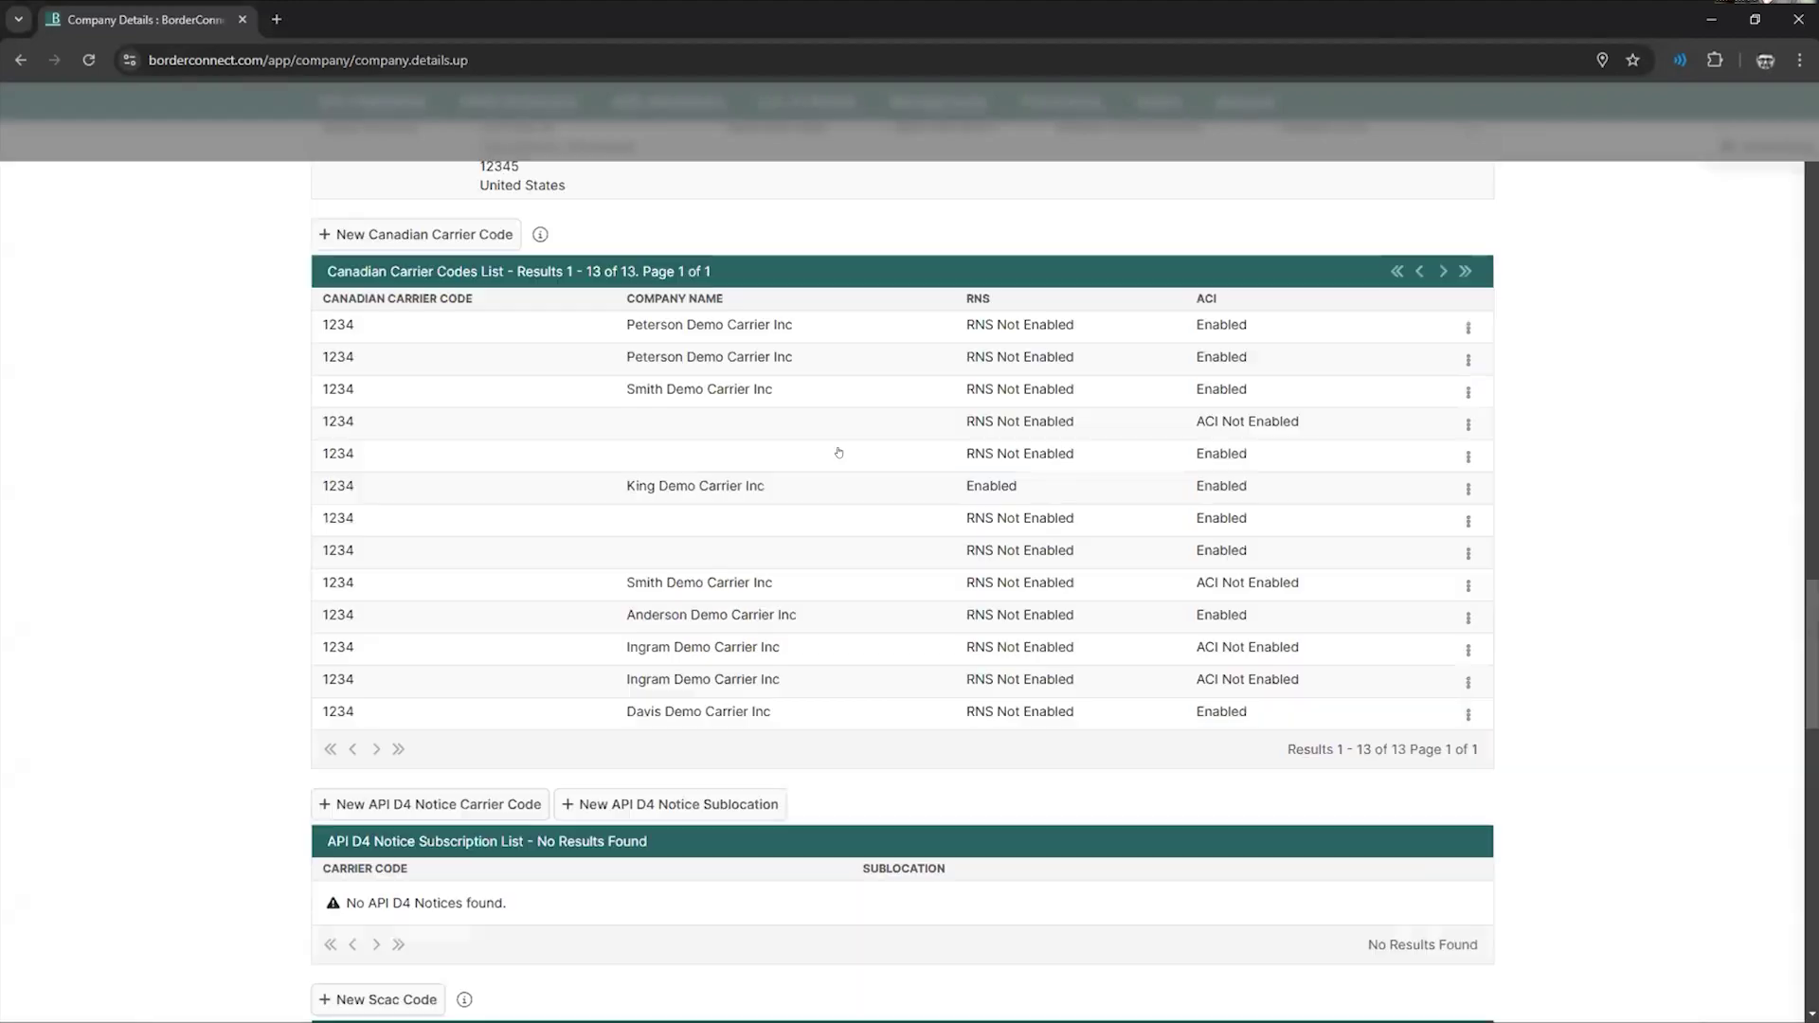
pyautogui.scroll(-5, 355, 511)
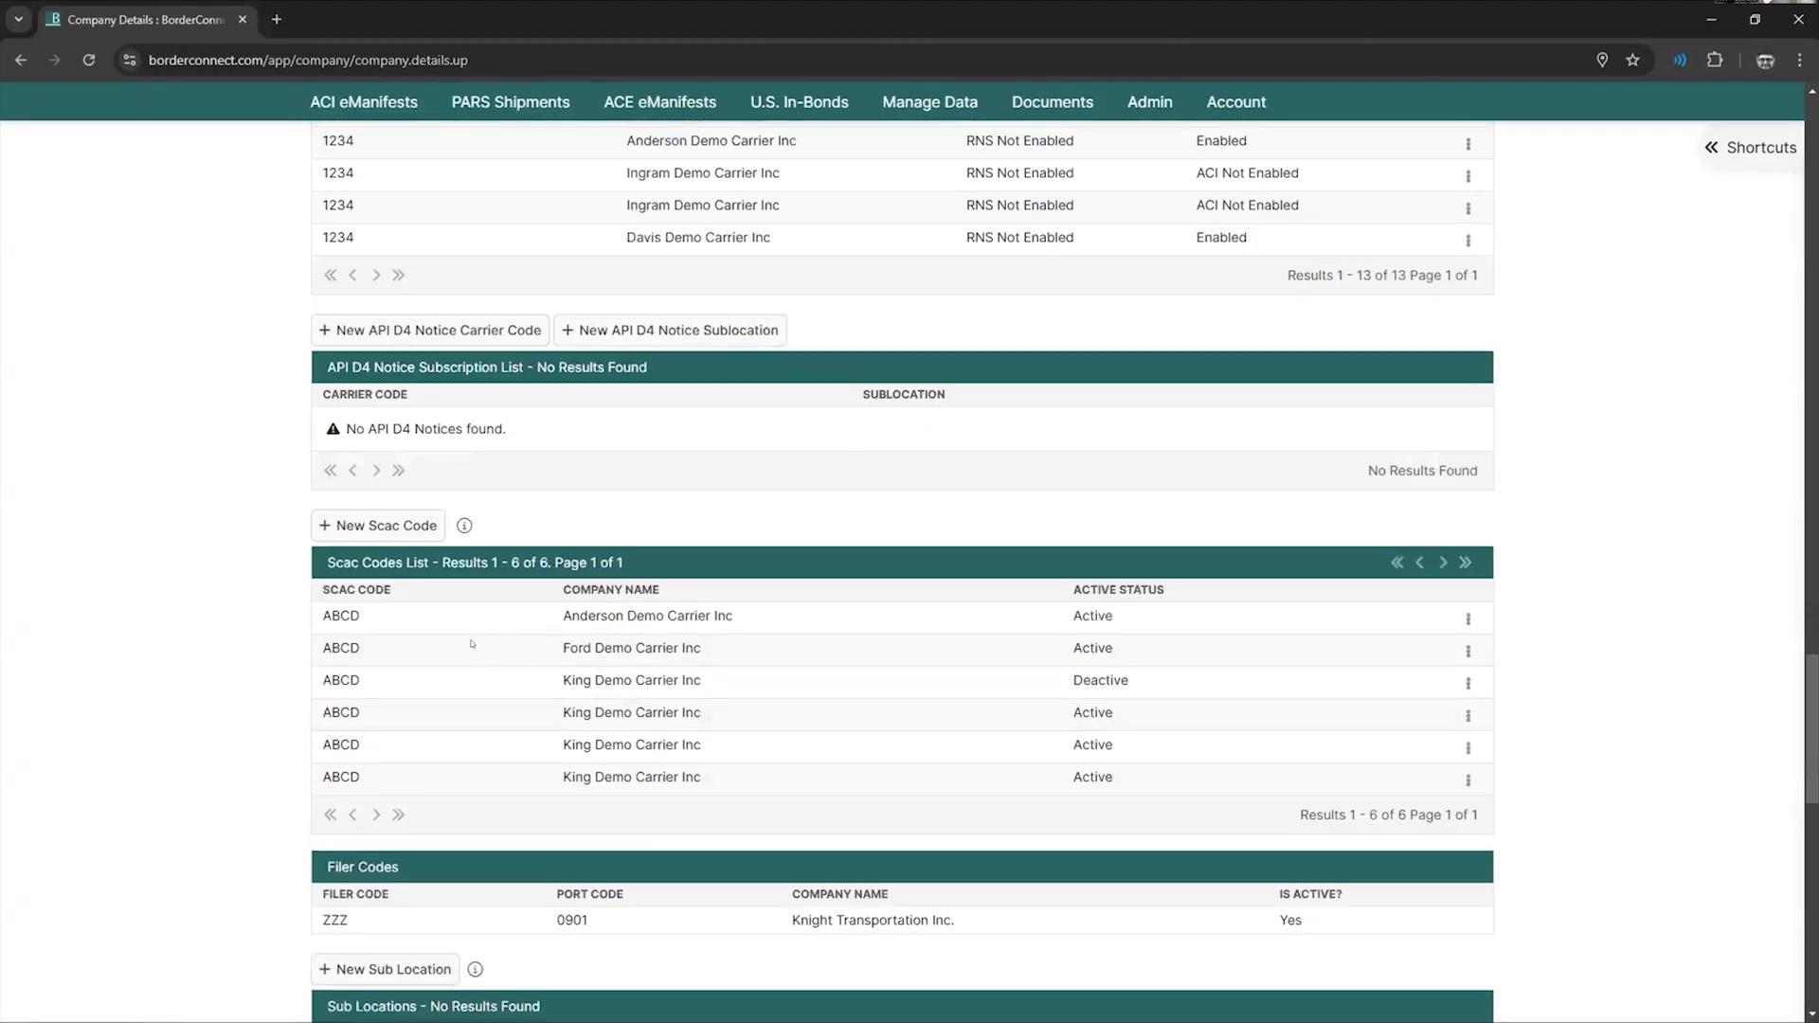